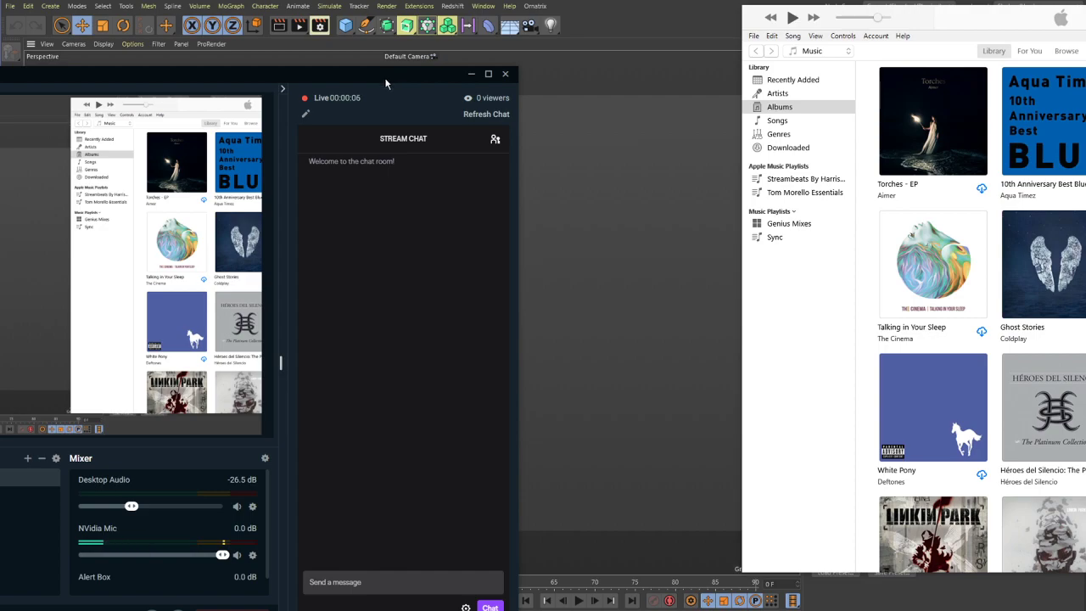
- Move the OBS streaming window aside and bring the empty Cinema 4D project forward
{"action": "left_click_drag", "start_coordinate": [384, 77], "coordinate": [0, 100]}
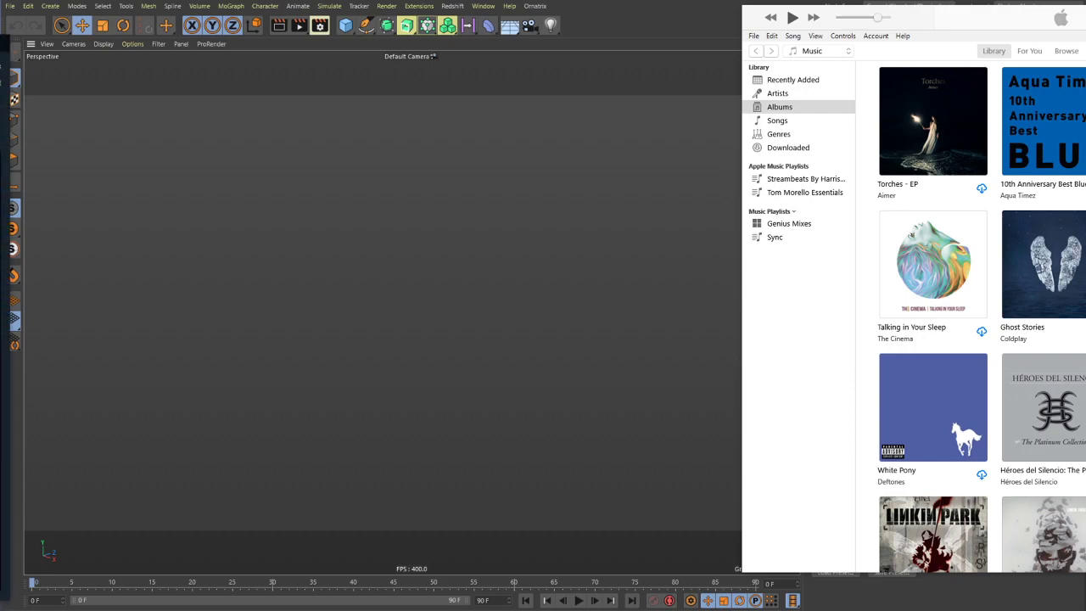
{"action": "left_click", "coordinate": [177, 112]}
- Open LongHairGroom_RSShading_0003.c4d from the File menu's recent files list
{"action": "left_click", "coordinate": [11, 6]}
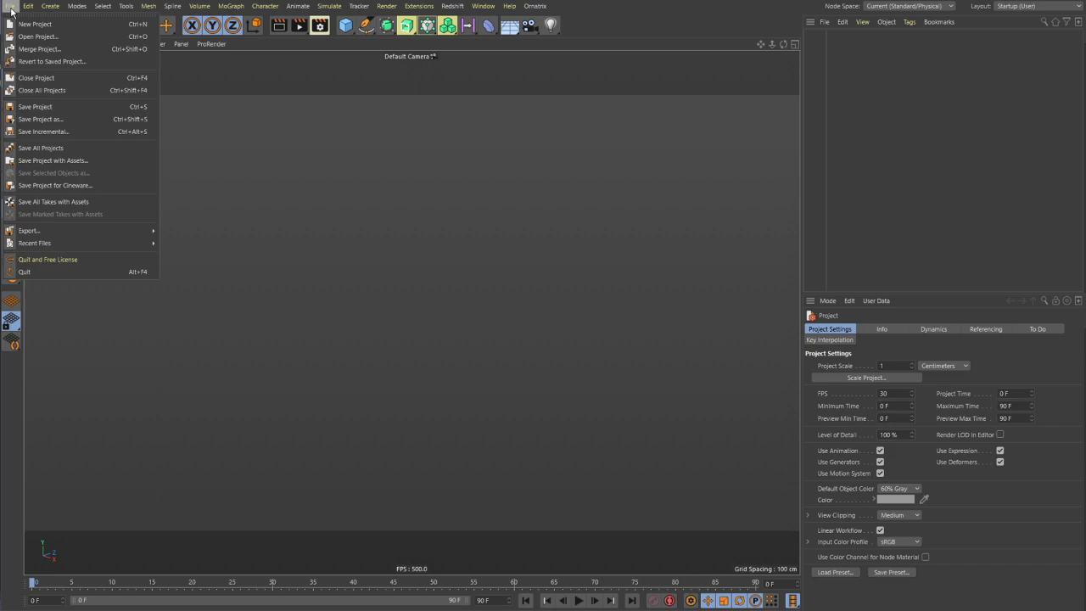
{"action": "mouse_move", "coordinate": [46, 244]}
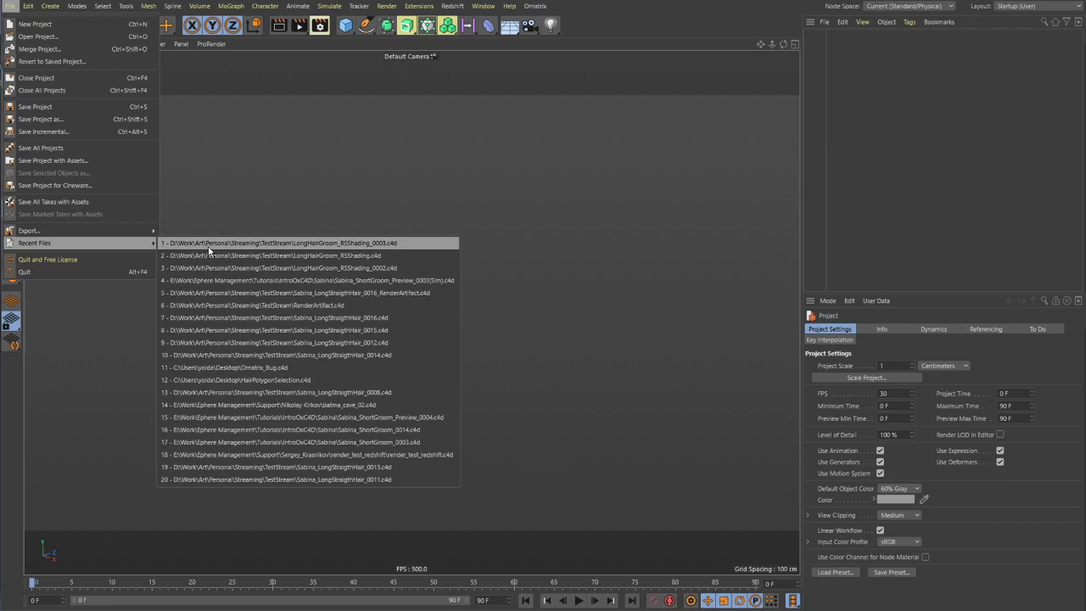
{"action": "left_click", "coordinate": [207, 245]}
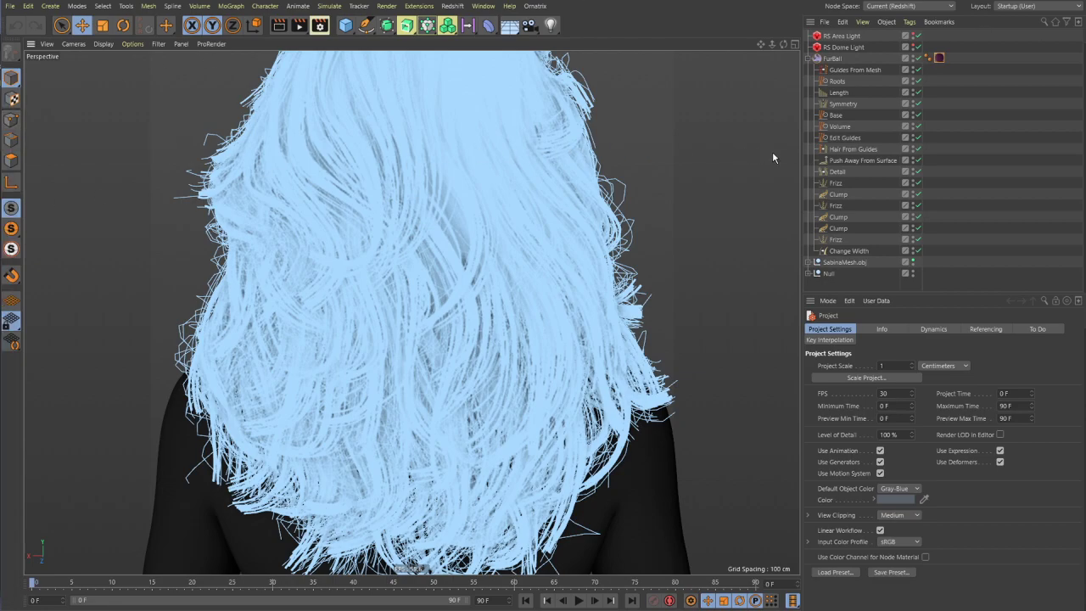
- Move the viewport in closer on the light-blue FurBall hair
{"action": "left_click_drag", "start_coordinate": [659, 182], "coordinate": [372, 291], "text": "alt"}
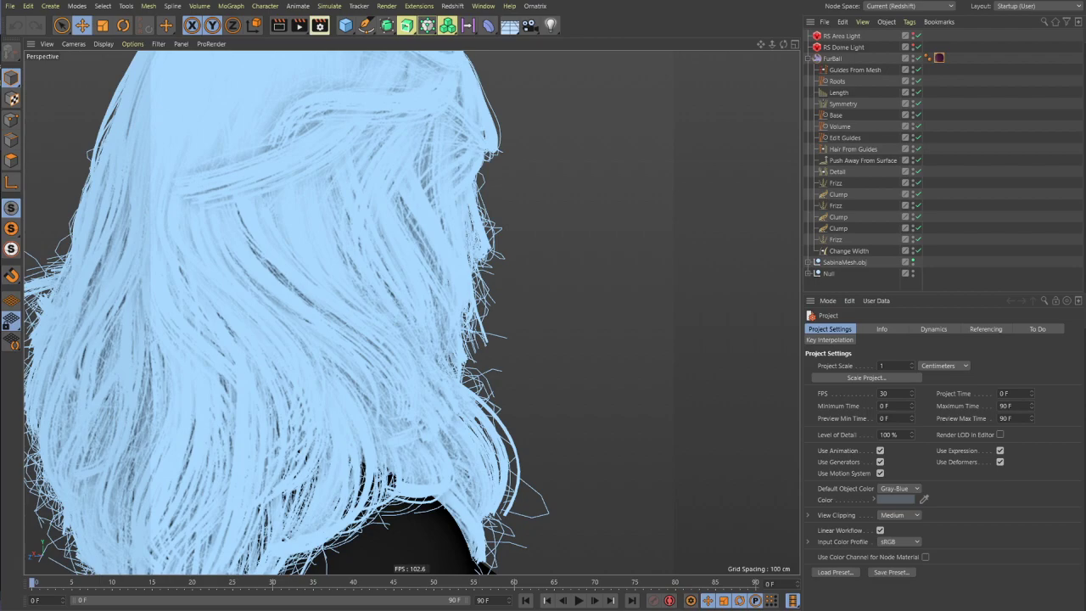
- Orbit the viewport to a closer side-rear angle with the head in profile
{"action": "left_click_drag", "start_coordinate": [753, 235], "coordinate": [821, 221], "text": "alt"}
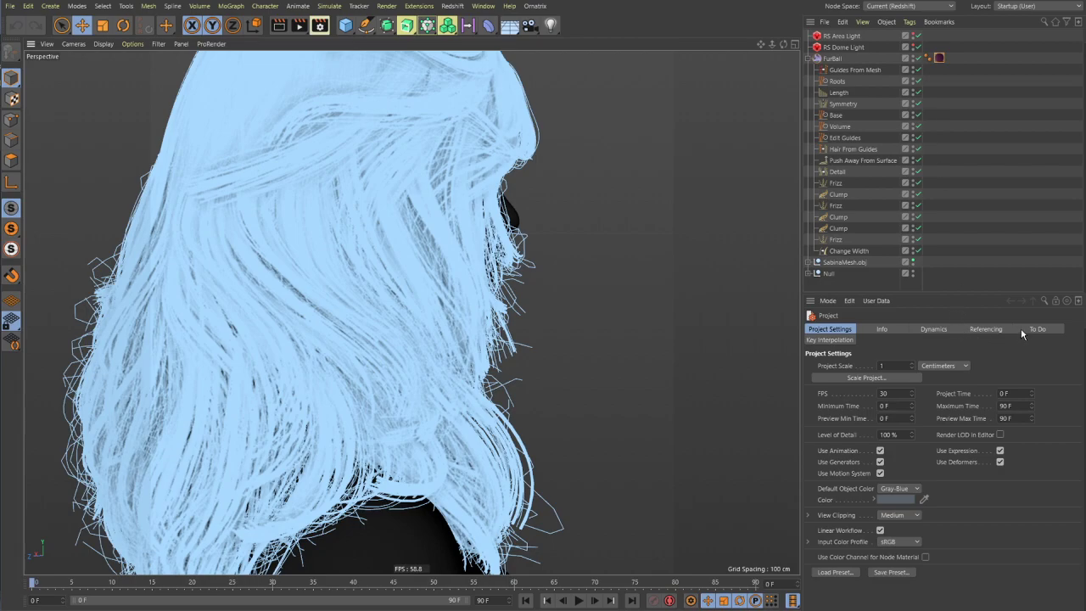
- Open the RS Hair.1 shader graph from FurBall's material tag, then centre and enlarge its window
{"action": "left_click", "coordinate": [939, 59]}
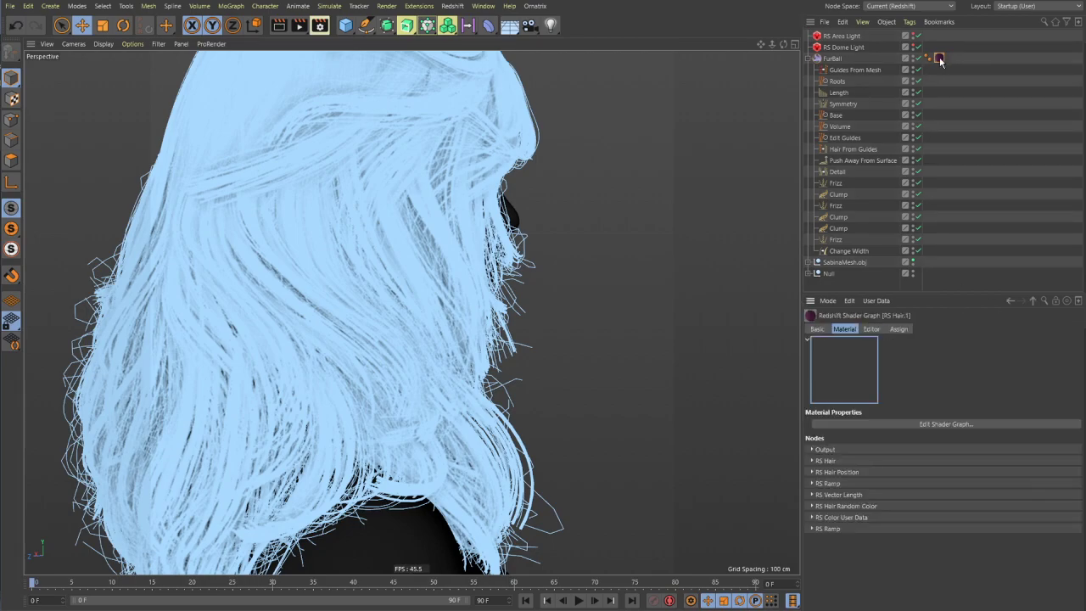
{"action": "left_click", "coordinate": [923, 424]}
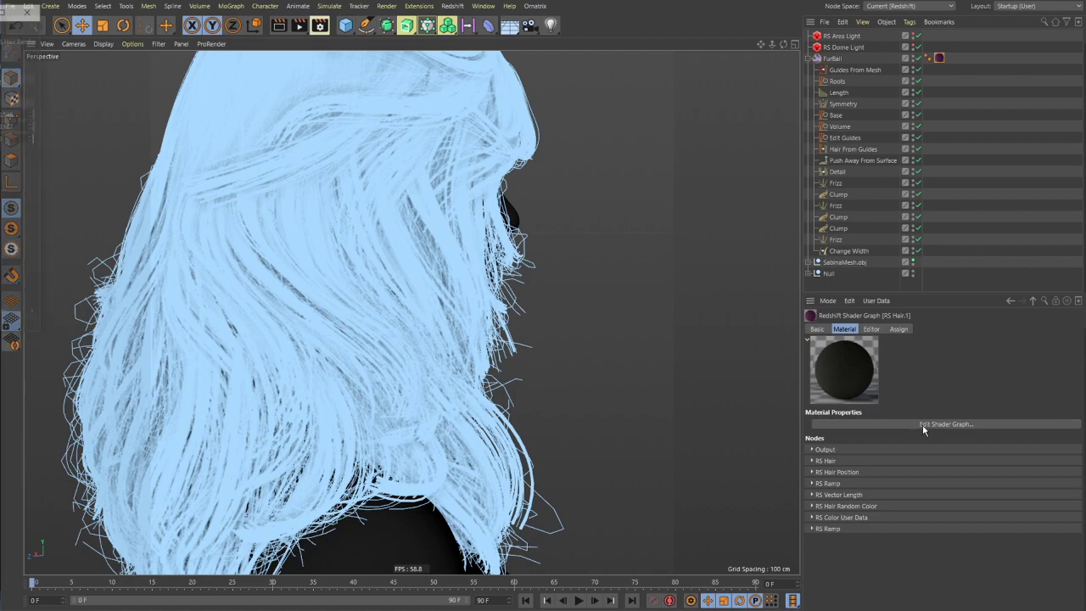
{"action": "left_click_drag", "start_coordinate": [270, 116], "coordinate": [543, 100]}
{"action": "middle_click_drag", "start_coordinate": [396, 270], "coordinate": [445, 291]}
{"action": "left_click_drag", "start_coordinate": [694, 417], "coordinate": [835, 538]}
- Pan the graph to the RS Hair Position node, nudge it left, and shift the window right
{"action": "middle_click_drag", "start_coordinate": [412, 314], "coordinate": [475, 331]}
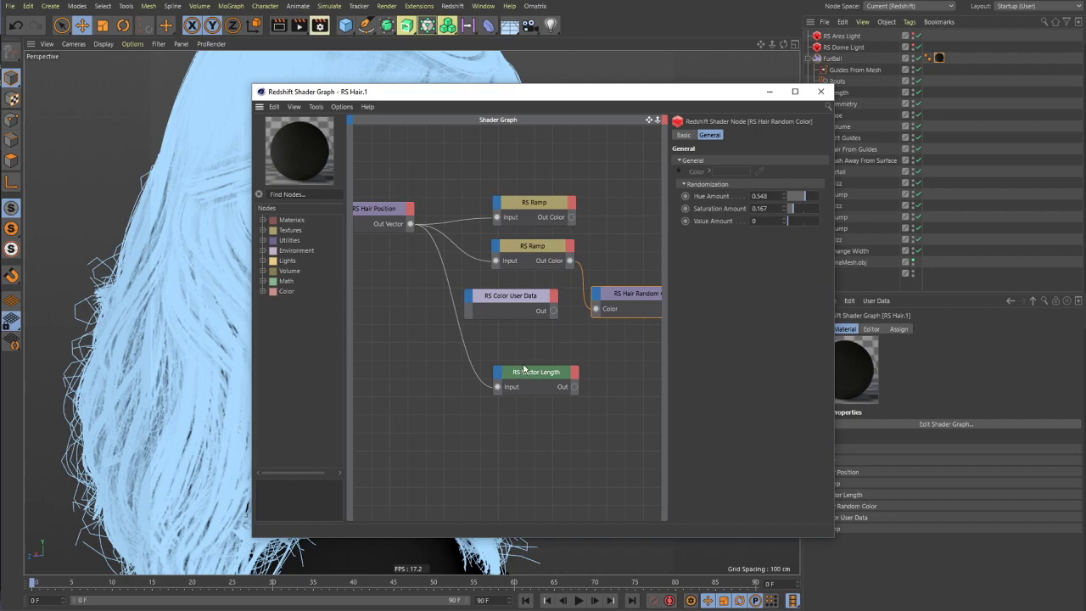
{"action": "middle_click_drag", "start_coordinate": [515, 340], "coordinate": [546, 398]}
{"action": "left_click_drag", "start_coordinate": [411, 268], "coordinate": [373, 296]}
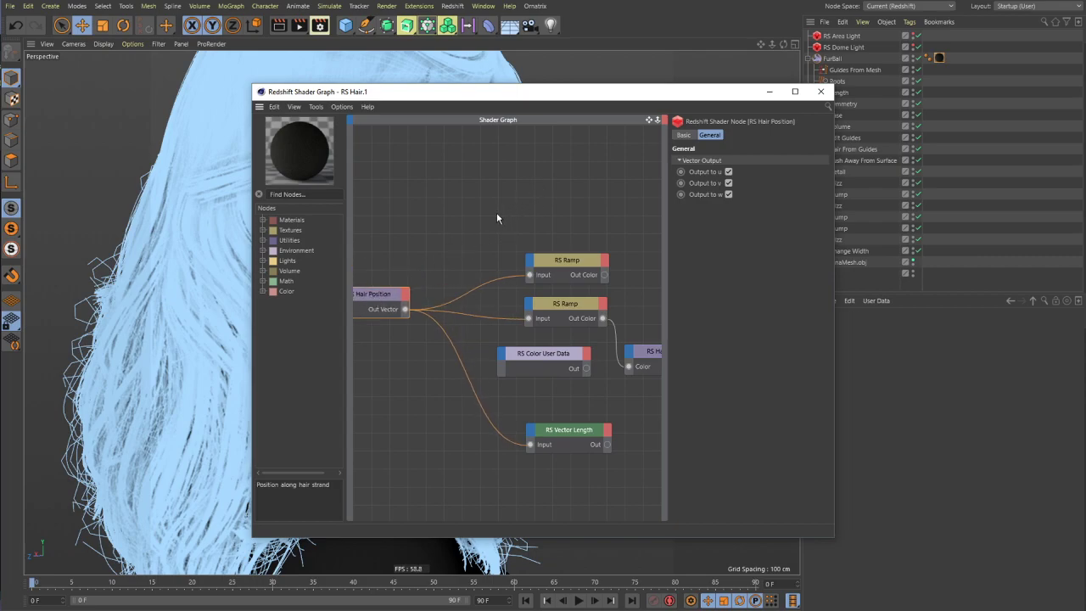
{"action": "middle_click_drag", "start_coordinate": [497, 218], "coordinate": [443, 197]}
{"action": "left_click_drag", "start_coordinate": [537, 92], "coordinate": [680, 81]}
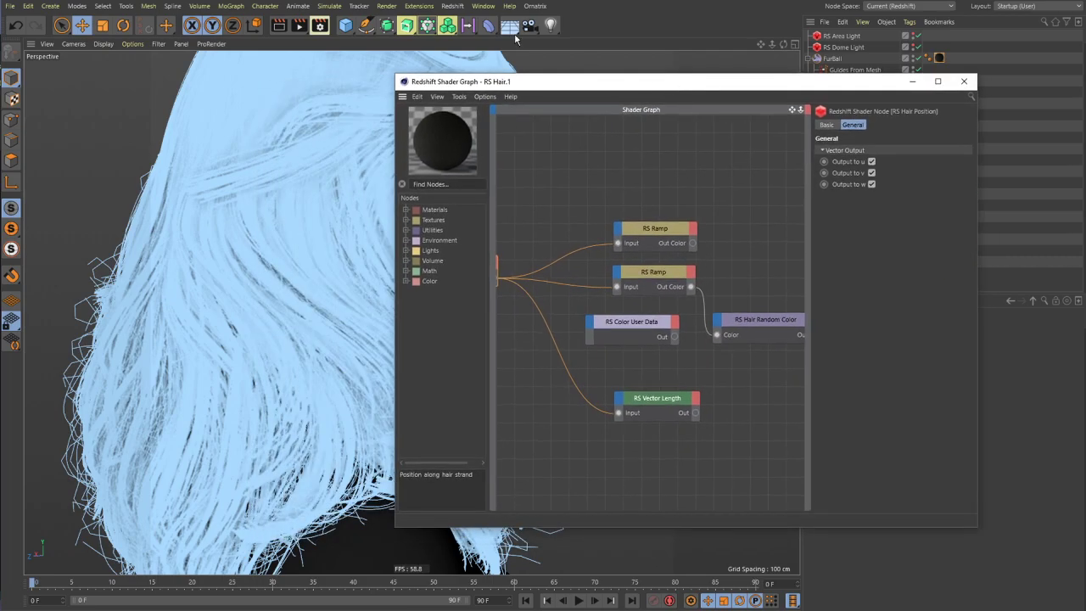
- Open the Redshift RenderView at the upper left, make it taller, and start IPR through the render camera
{"action": "left_click", "coordinate": [449, 9]}
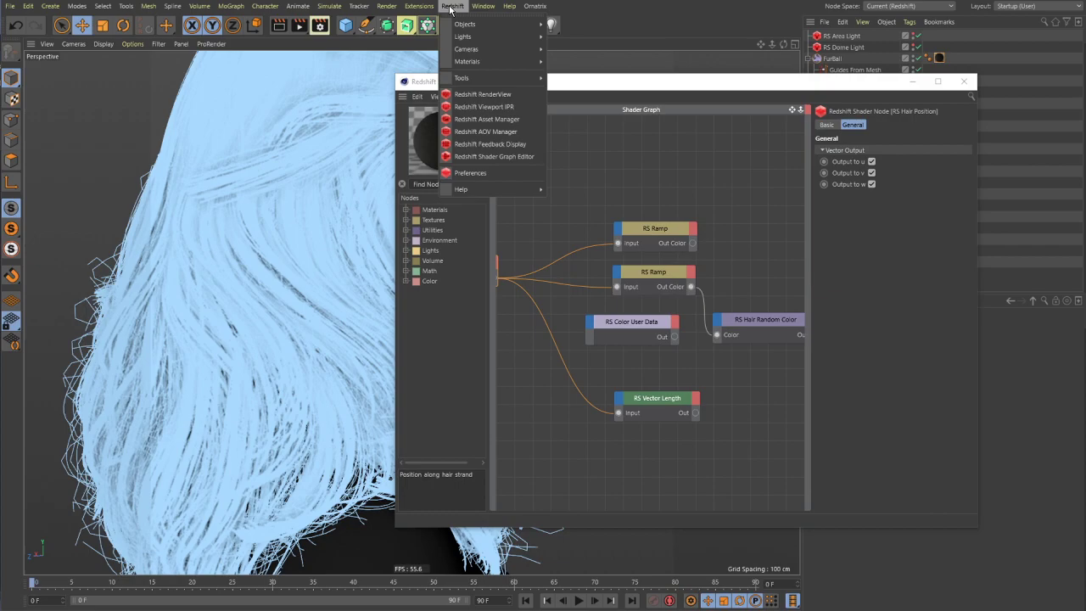
{"action": "left_click", "coordinate": [468, 95]}
{"action": "left_click_drag", "start_coordinate": [473, 29], "coordinate": [207, 0]}
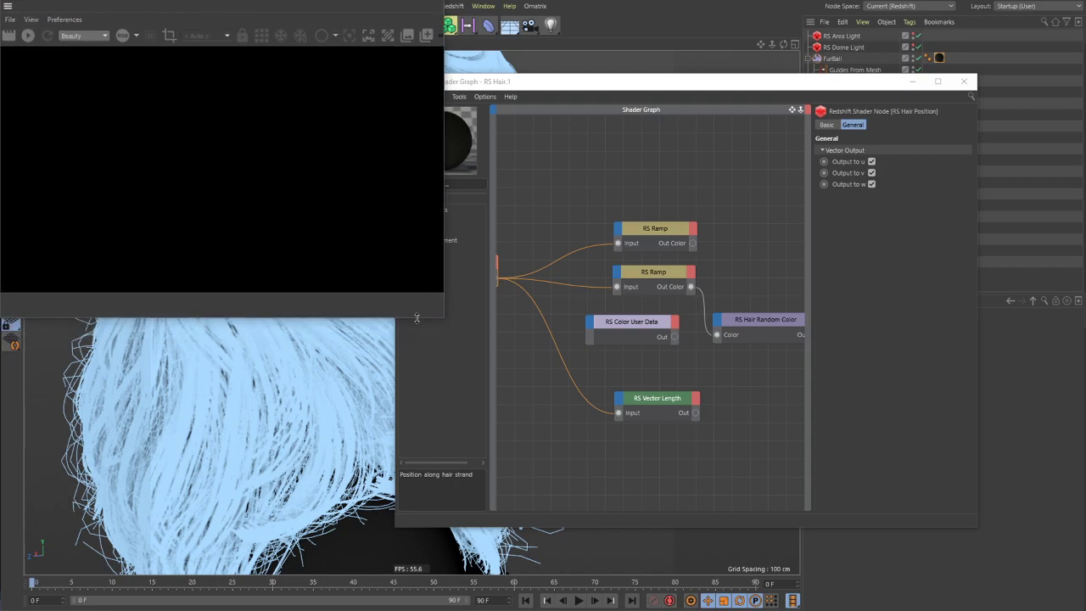
{"action": "left_click_drag", "start_coordinate": [416, 318], "coordinate": [417, 602]}
{"action": "left_click", "coordinate": [28, 35]}
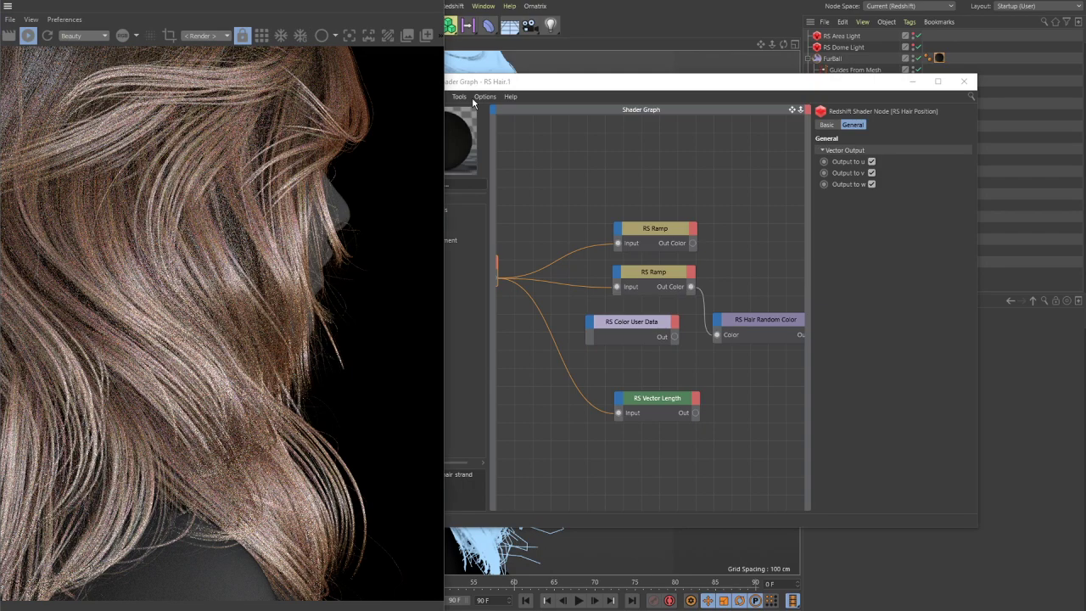
{"action": "left_click", "coordinate": [614, 185]}
- Pan the shader graph to show the Hair Position, Hair Random Color and RS Hair nodes
{"action": "left_click_drag", "start_coordinate": [628, 91], "coordinate": [700, 109]}
{"action": "middle_click_drag", "start_coordinate": [474, 171], "coordinate": [588, 180]}
{"action": "middle_click_drag", "start_coordinate": [734, 235], "coordinate": [537, 219]}
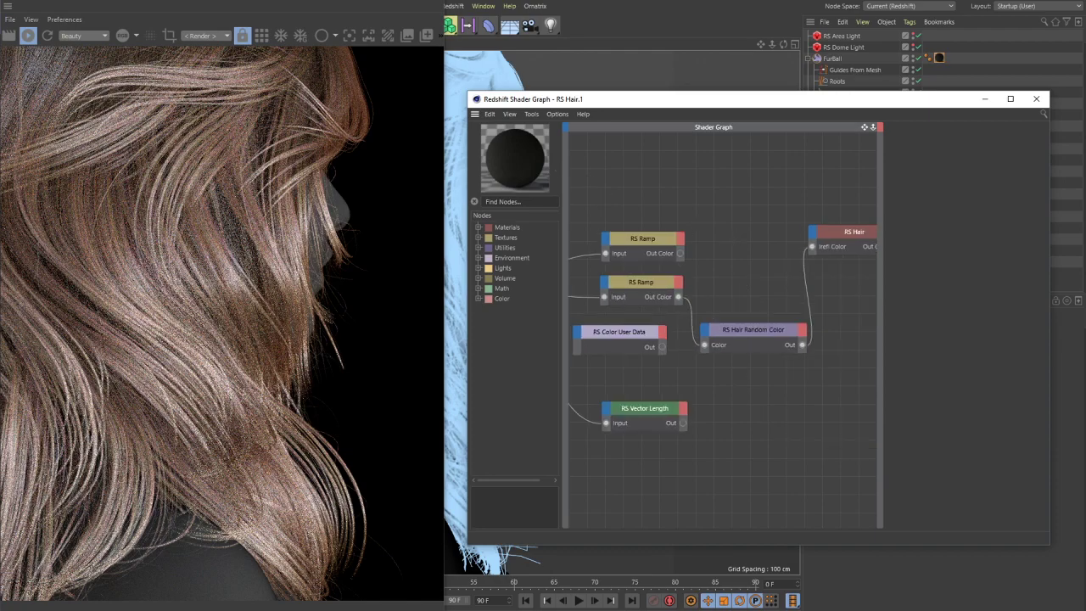
{"action": "middle_click_drag", "start_coordinate": [738, 260], "coordinate": [795, 247]}
- Delete the existing colour nodes from the RS Hair.1 graph
{"action": "left_click_drag", "start_coordinate": [608, 161], "coordinate": [792, 426]}
{"action": "key", "text": "Delete"}
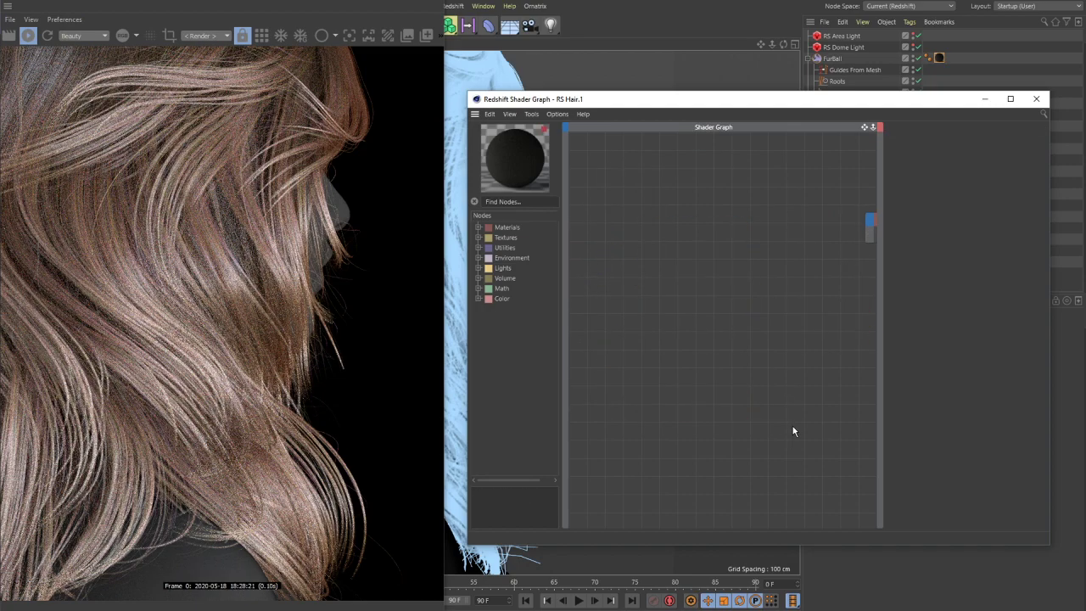
{"action": "left_click_drag", "start_coordinate": [607, 270], "coordinate": [799, 260]}
{"action": "key", "text": "Delete"}
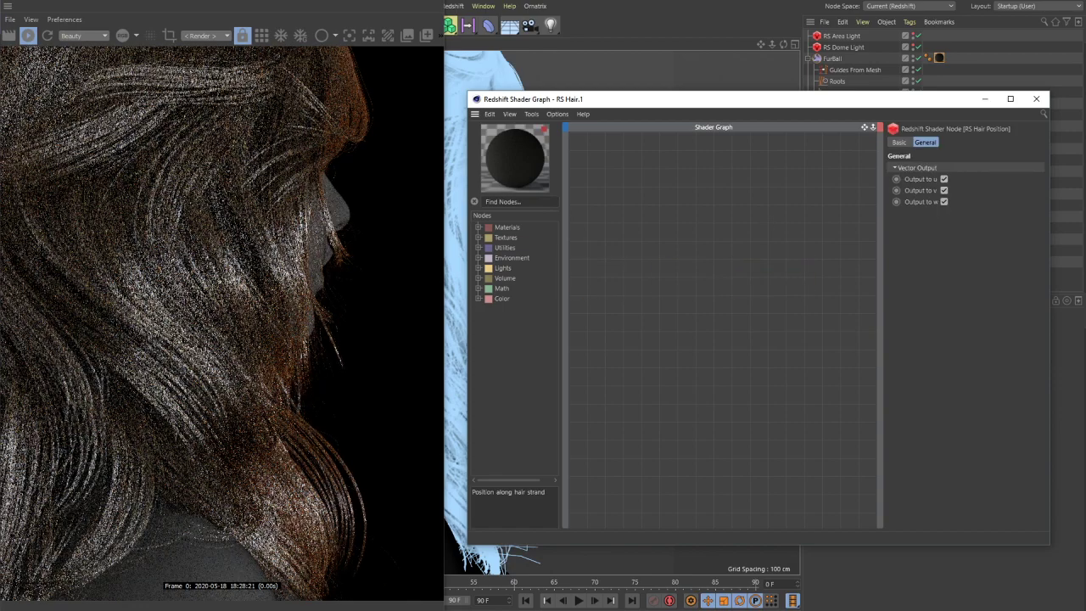
- Place the RS Hair Position node beside RS Hair and refresh the render
{"action": "scroll", "coordinate": [621, 255], "scroll_direction": "down", "scroll_amount": 5}
{"action": "scroll", "coordinate": [775, 225], "scroll_direction": "up", "scroll_amount": 5}
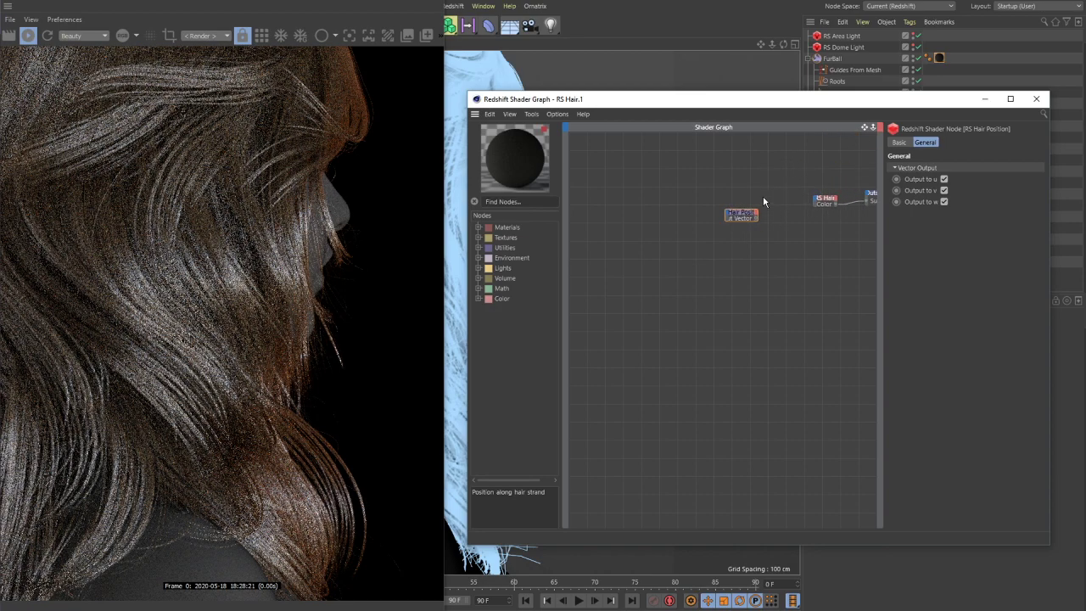
{"action": "mouse_move", "coordinate": [645, 259]}
{"action": "left_mouse_down"}
{"action": "mouse_move", "coordinate": [633, 259]}
{"action": "mouse_move", "coordinate": [655, 260]}
{"action": "mouse_move", "coordinate": [643, 245]}
{"action": "left_mouse_up"}
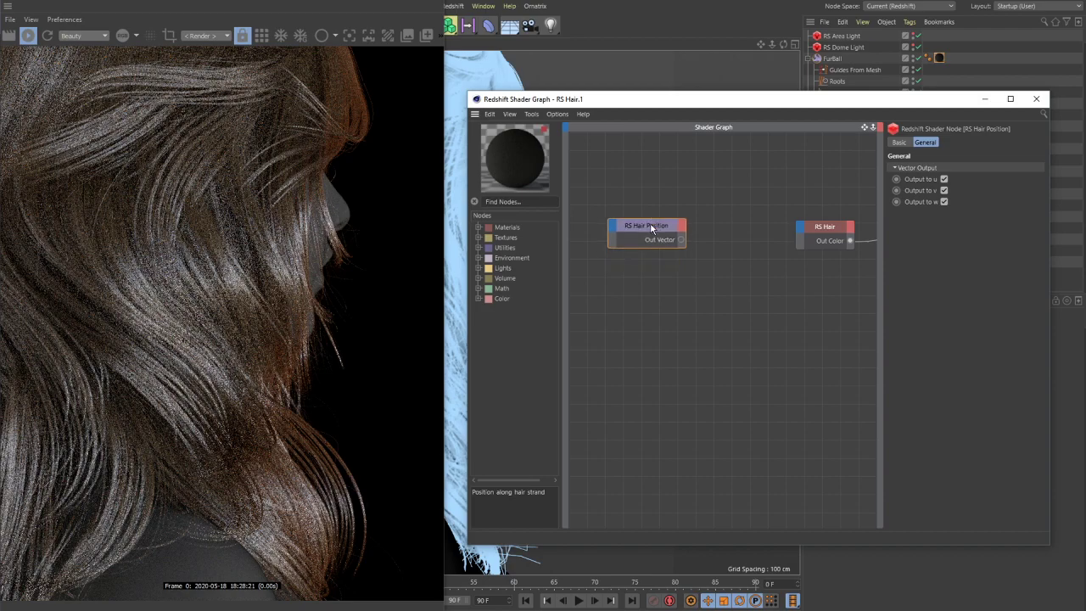
{"action": "left_click", "coordinate": [496, 101]}
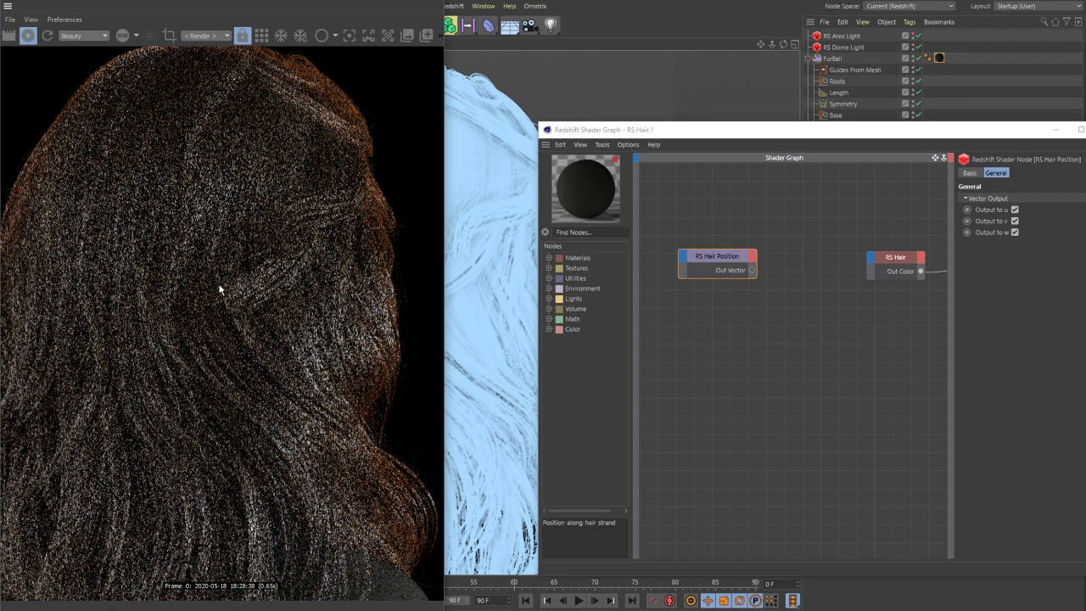
{"action": "middle_click_drag", "start_coordinate": [753, 340], "coordinate": [729, 349]}
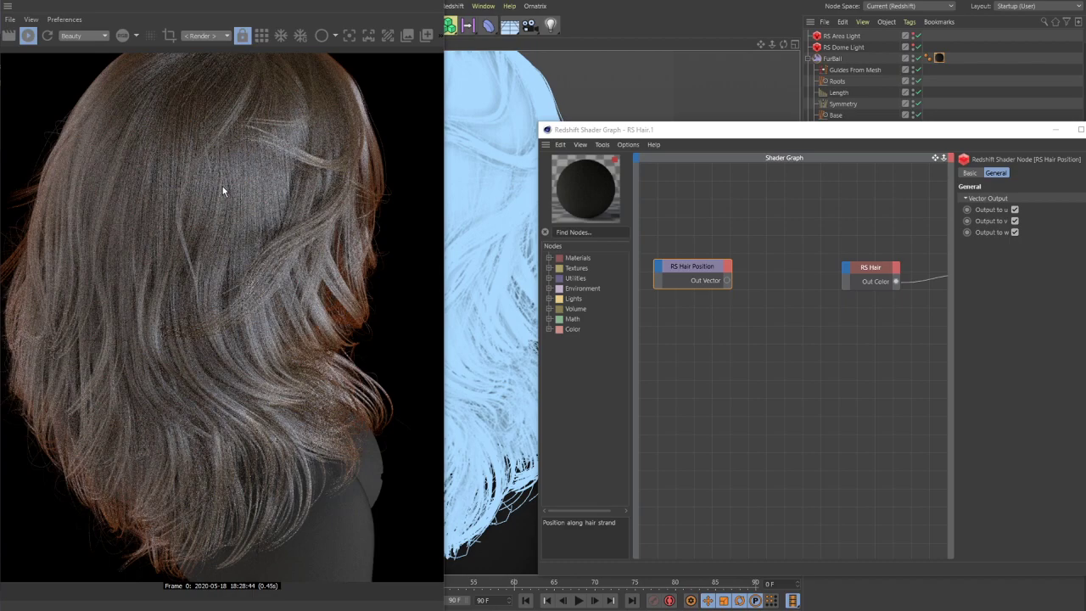
- Search nodes for 'ramp', add an RS Ramp, and line it up between Hair Position and RS Hair
{"action": "left_click", "coordinate": [600, 234]}
{"action": "type", "text": "ramp"}
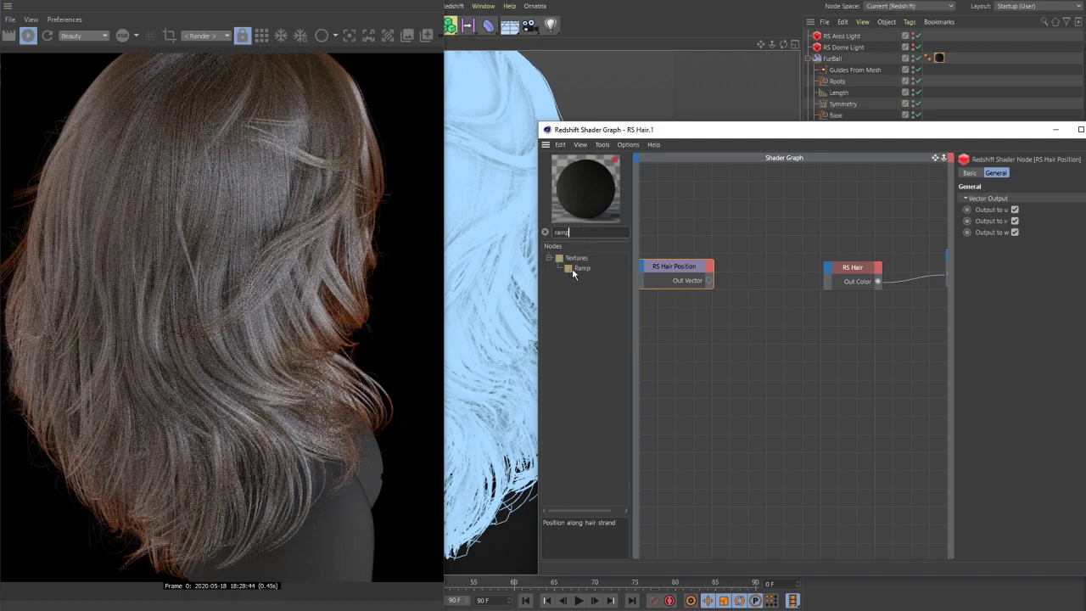
{"action": "left_click_drag", "start_coordinate": [574, 268], "coordinate": [768, 303]}
{"action": "middle_click_drag", "start_coordinate": [801, 264], "coordinate": [832, 261]}
{"action": "left_click_drag", "start_coordinate": [661, 241], "coordinate": [727, 269]}
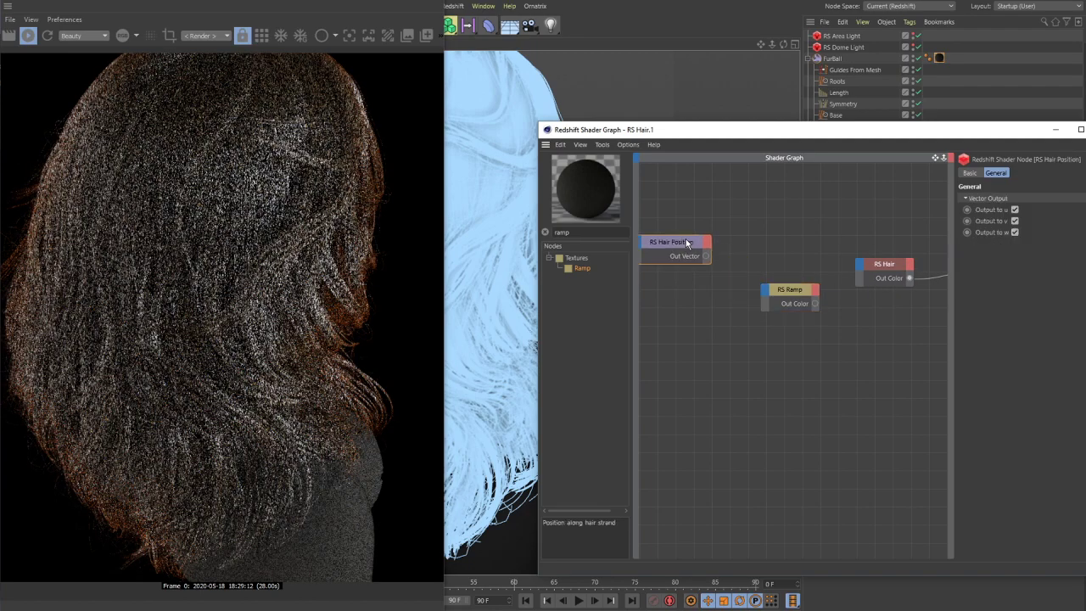
{"action": "middle_click_drag", "start_coordinate": [811, 269], "coordinate": [796, 282]}
{"action": "left_click_drag", "start_coordinate": [766, 322], "coordinate": [761, 298]}
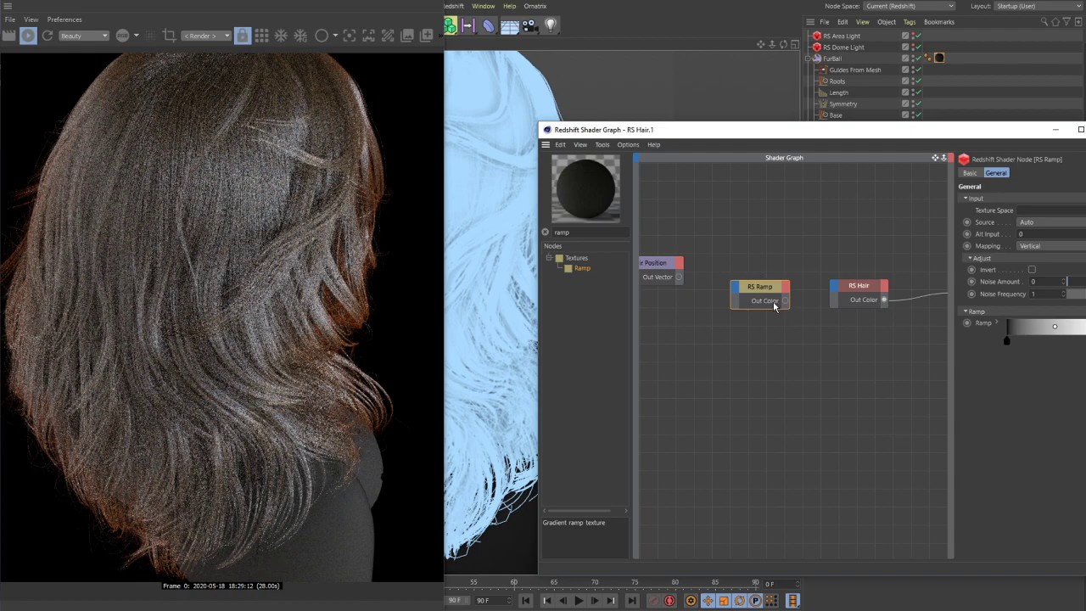
{"action": "middle_click_drag", "start_coordinate": [781, 300], "coordinate": [766, 295]}
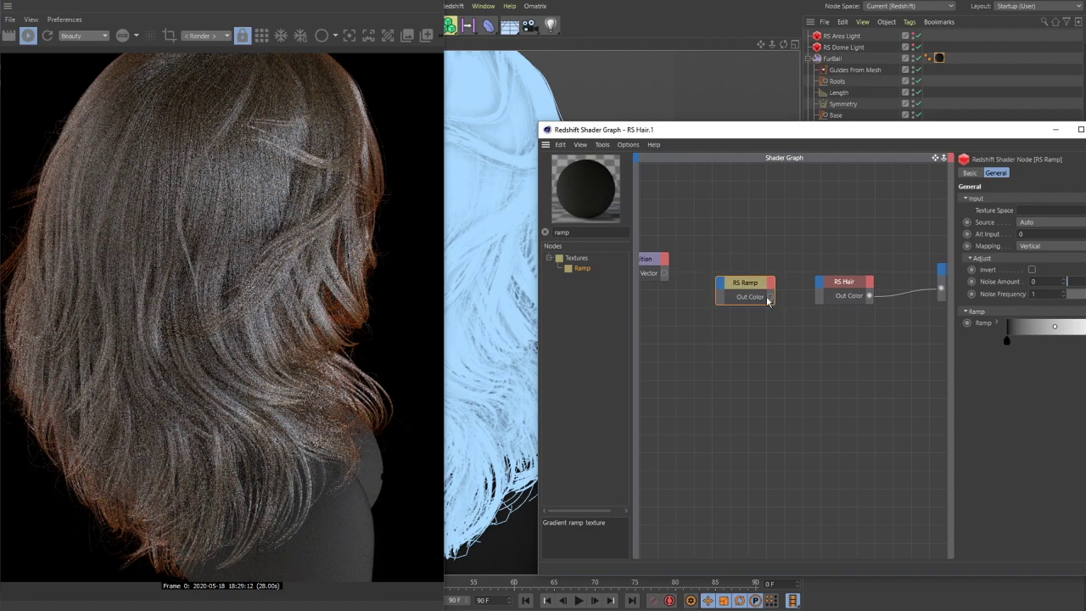
- Connect the RS Ramp's Out Color to RS Hair's Irefl Color
{"action": "left_click_drag", "start_coordinate": [770, 295], "coordinate": [838, 293]}
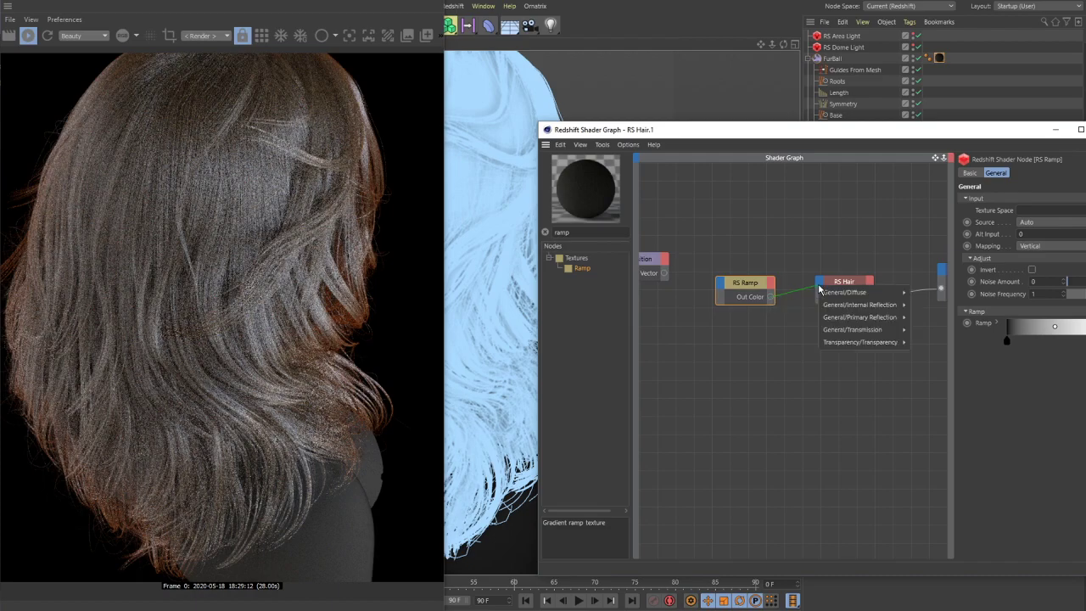
{"action": "mouse_move", "coordinate": [844, 293]}
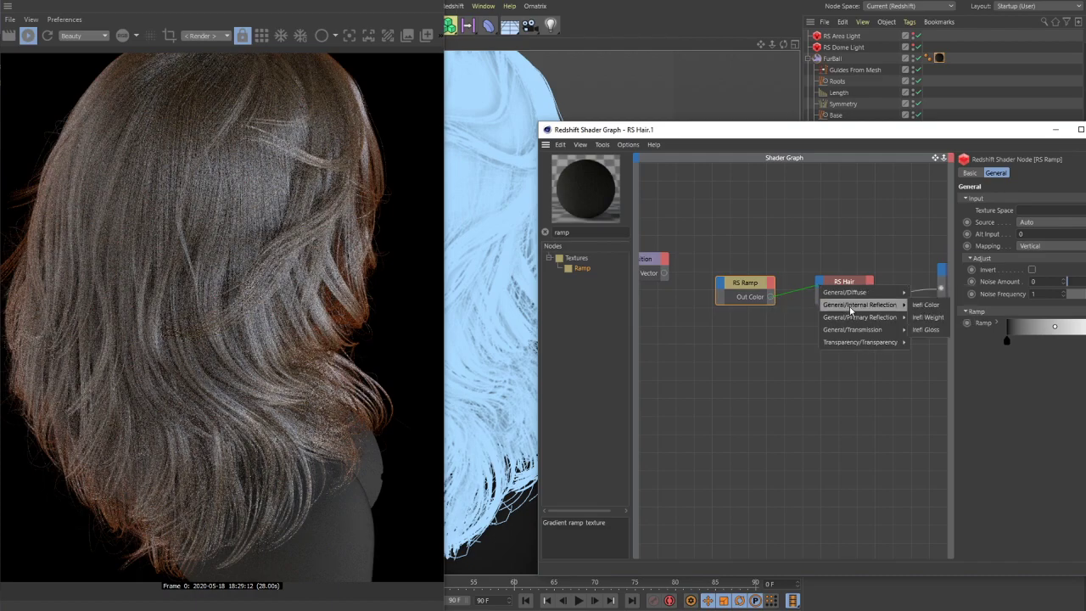
{"action": "left_click", "coordinate": [925, 304]}
- Set the ramp's left knot to a fully bright, saturated pink
{"action": "double_click", "coordinate": [1007, 340]}
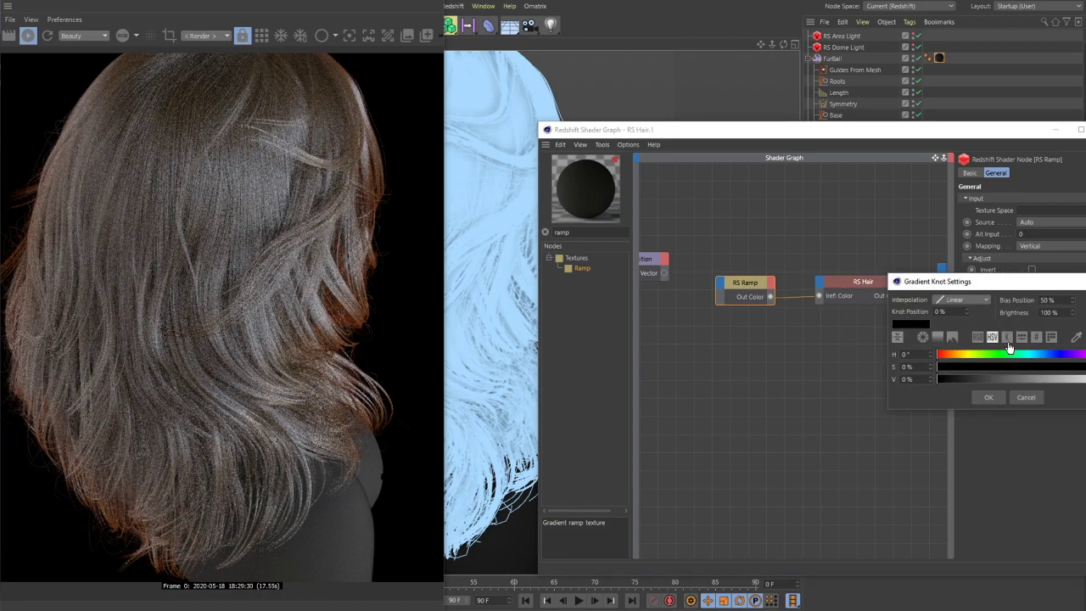
{"action": "left_click_drag", "start_coordinate": [1056, 362], "coordinate": [1080, 356]}
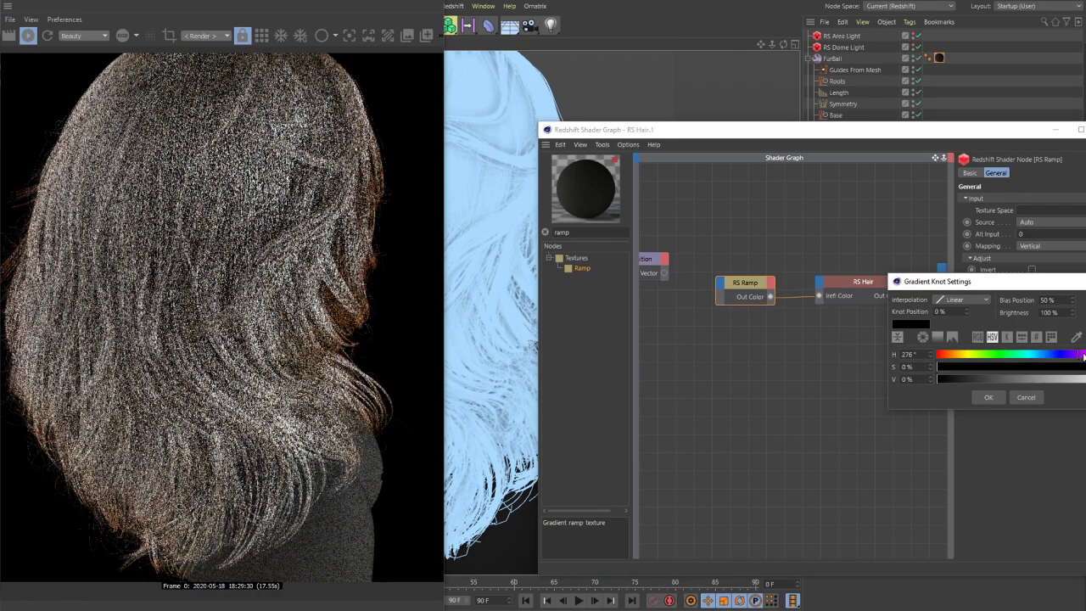
{"action": "left_click", "coordinate": [1073, 379]}
{"action": "left_click", "coordinate": [1052, 366]}
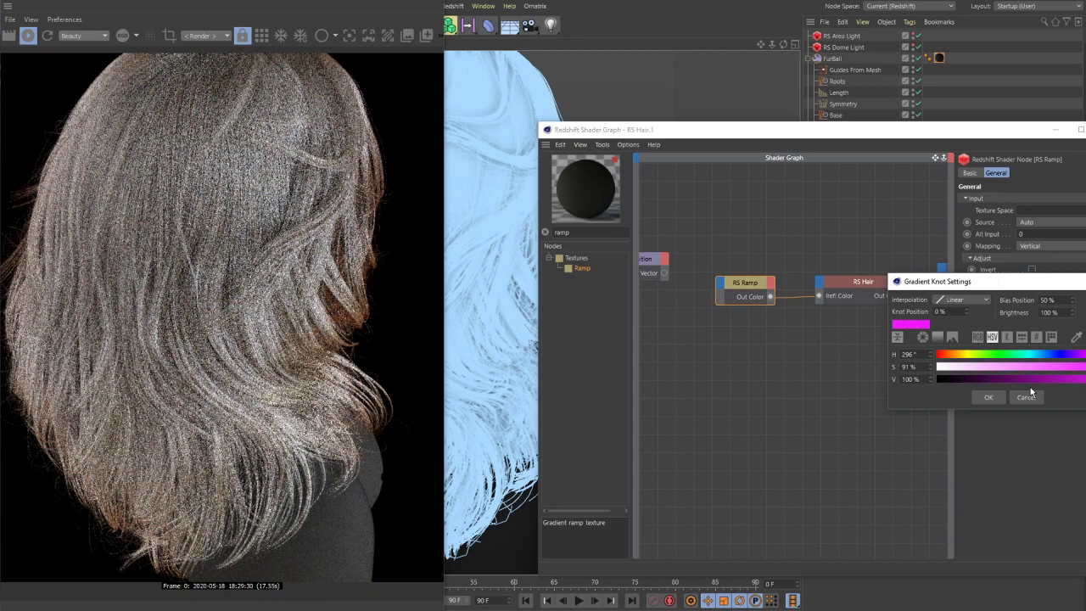
{"action": "left_click", "coordinate": [988, 397]}
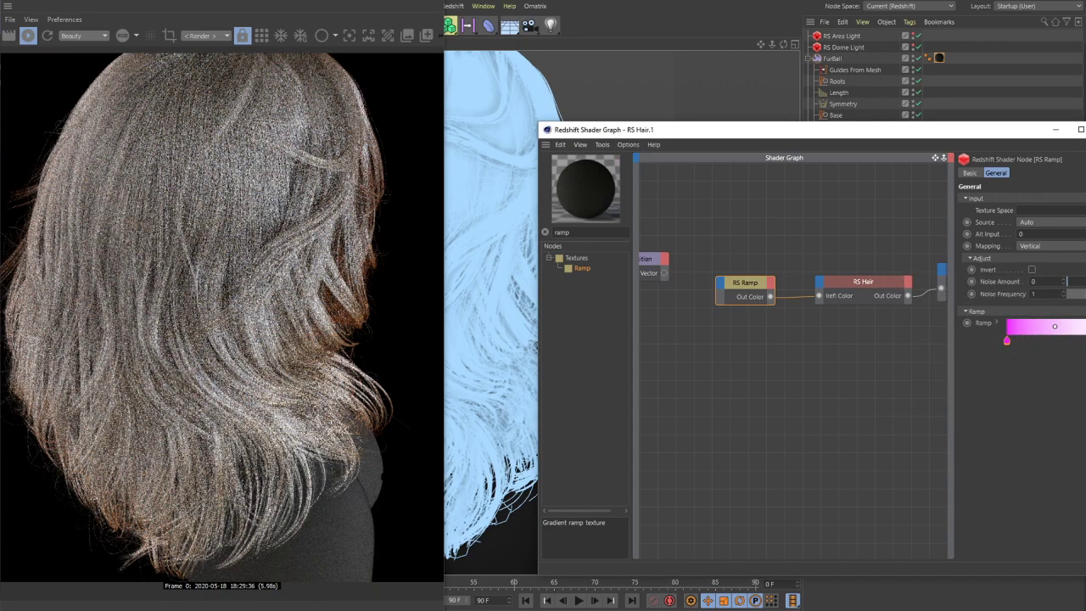
- Set the ramp's right knot to green and move the shader graph window aside
{"action": "double_click", "coordinate": [1084, 340]}
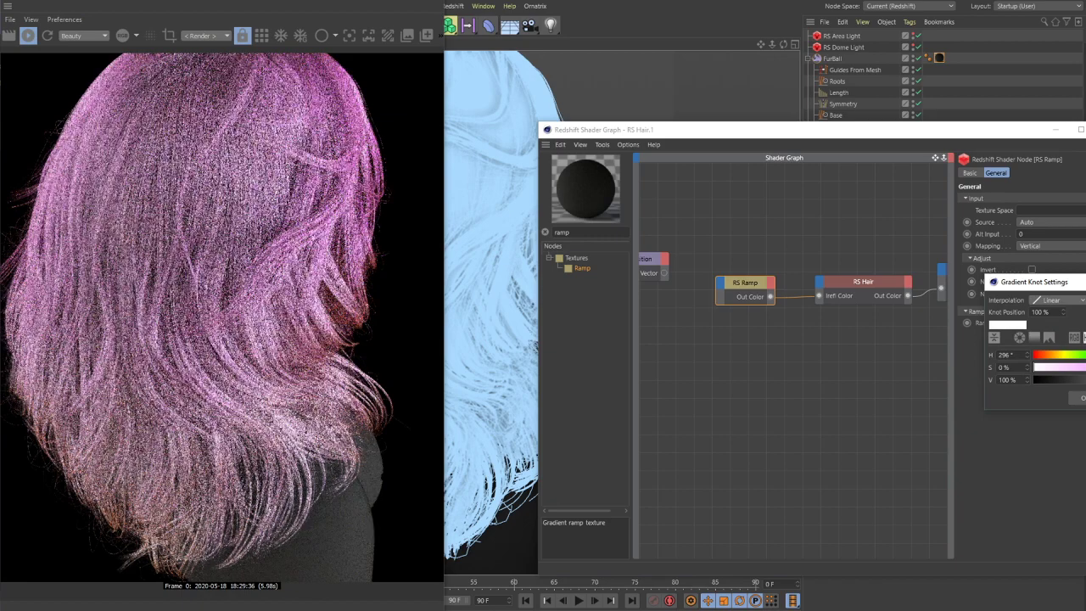
{"action": "left_click", "coordinate": [1073, 354]}
{"action": "left_click", "coordinate": [1082, 397]}
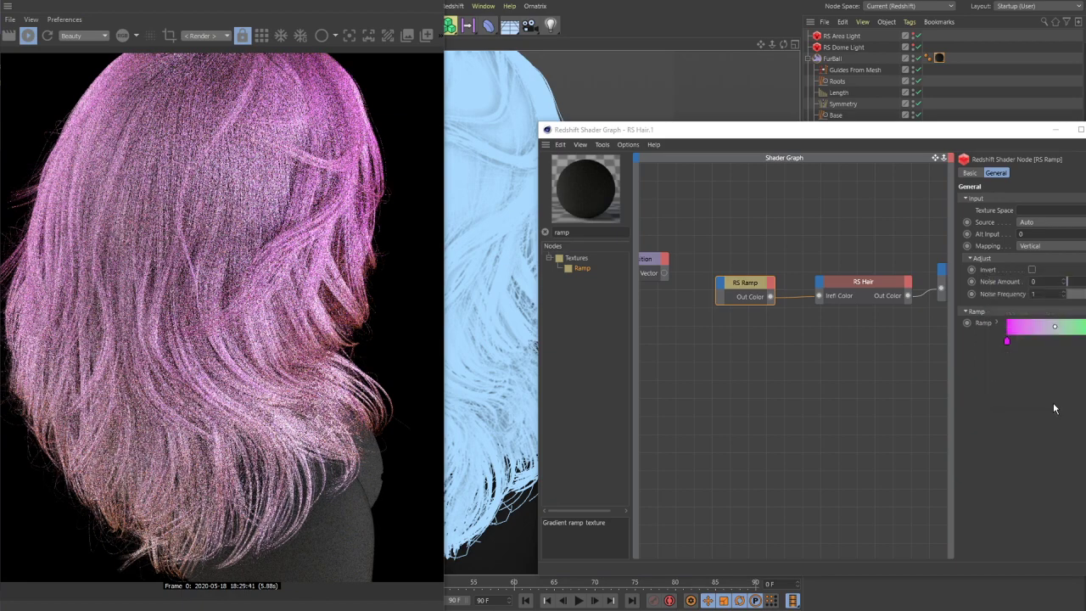
{"action": "left_click_drag", "start_coordinate": [669, 134], "coordinate": [736, 151]}
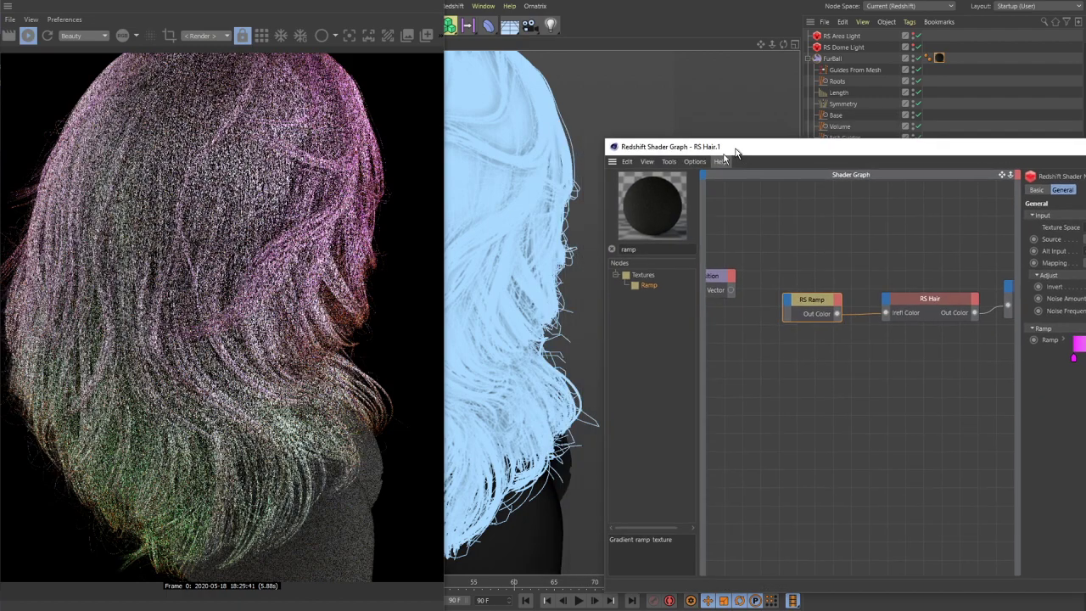
{"action": "scroll", "coordinate": [554, 231], "scroll_direction": "up", "scroll_amount": 2}
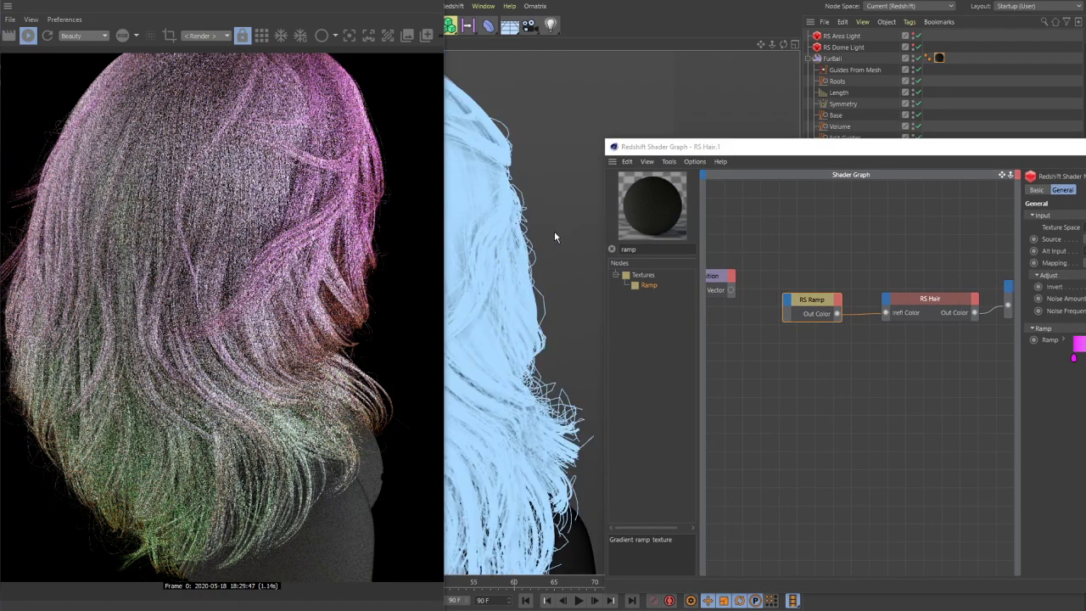
{"action": "scroll", "coordinate": [547, 263], "scroll_direction": "up", "scroll_amount": 2}
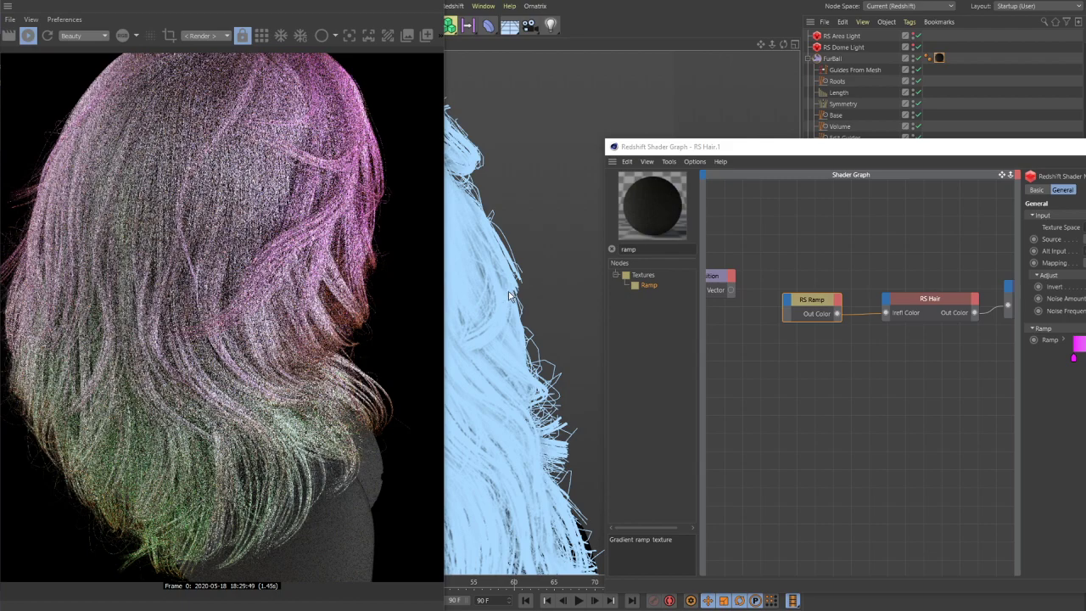
- Zoom in, lower the Shader Graph window, and orbit to a side profile showing the face
{"action": "scroll", "coordinate": [521, 280], "scroll_direction": "up", "scroll_amount": 1}
{"action": "scroll", "coordinate": [534, 267], "scroll_direction": "up", "scroll_amount": 1}
{"action": "scroll", "coordinate": [482, 270], "scroll_direction": "up", "scroll_amount": 1}
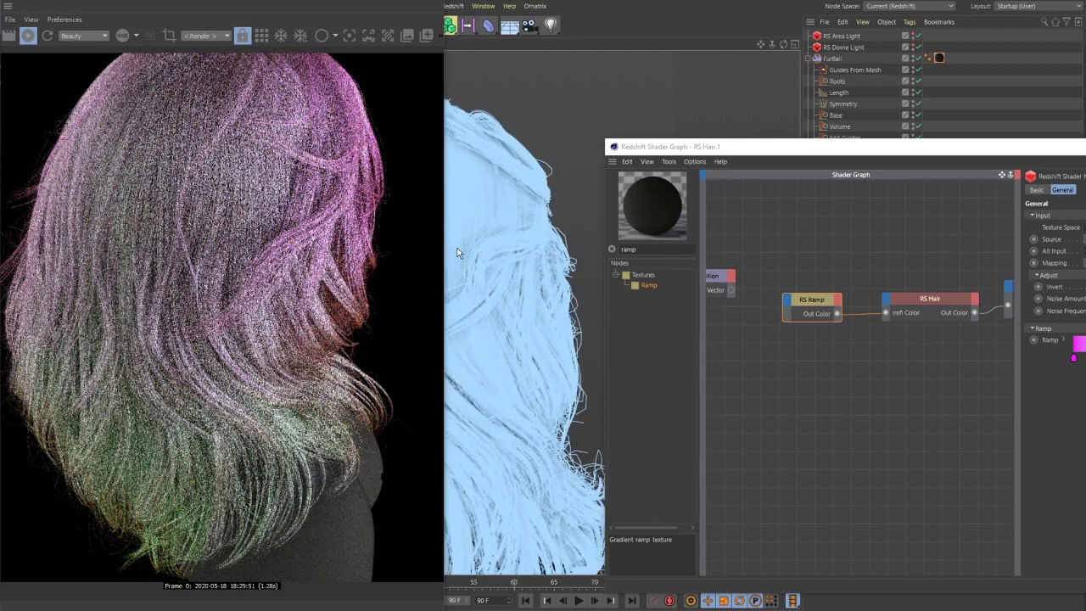
{"action": "scroll", "coordinate": [505, 261], "scroll_direction": "up", "scroll_amount": 1}
{"action": "scroll", "coordinate": [455, 257], "scroll_direction": "up", "scroll_amount": 2}
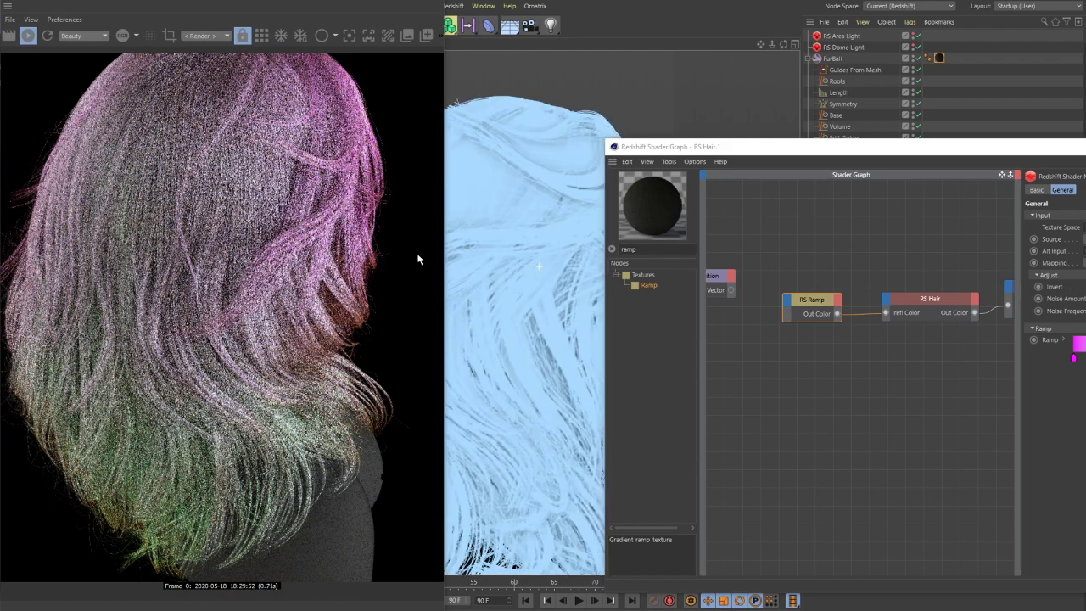
{"action": "scroll", "coordinate": [509, 246], "scroll_direction": "up", "scroll_amount": 2}
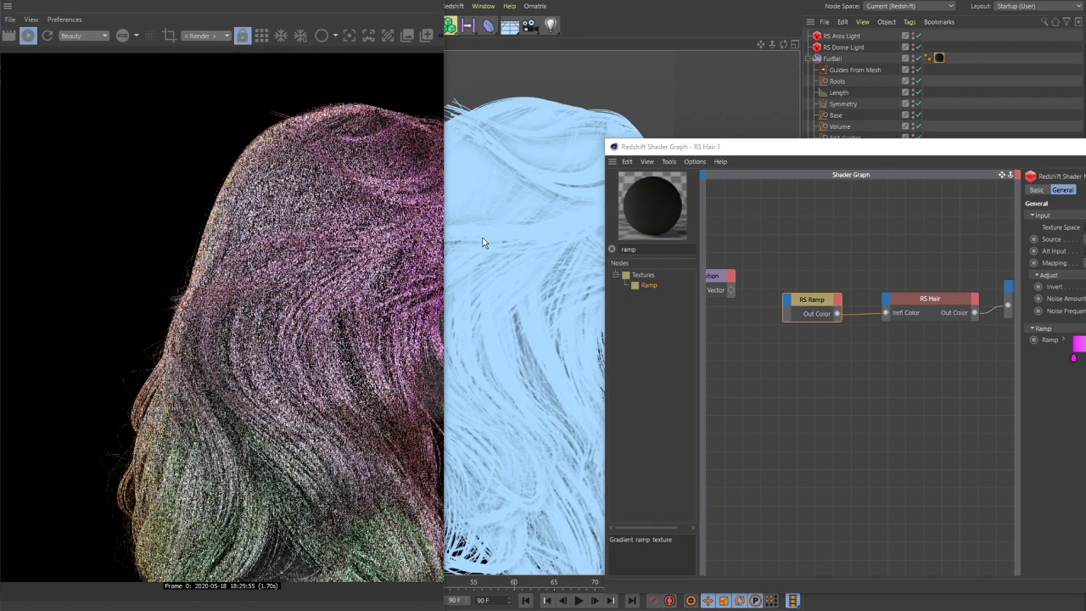
{"action": "left_click_drag", "start_coordinate": [743, 158], "coordinate": [750, 297]}
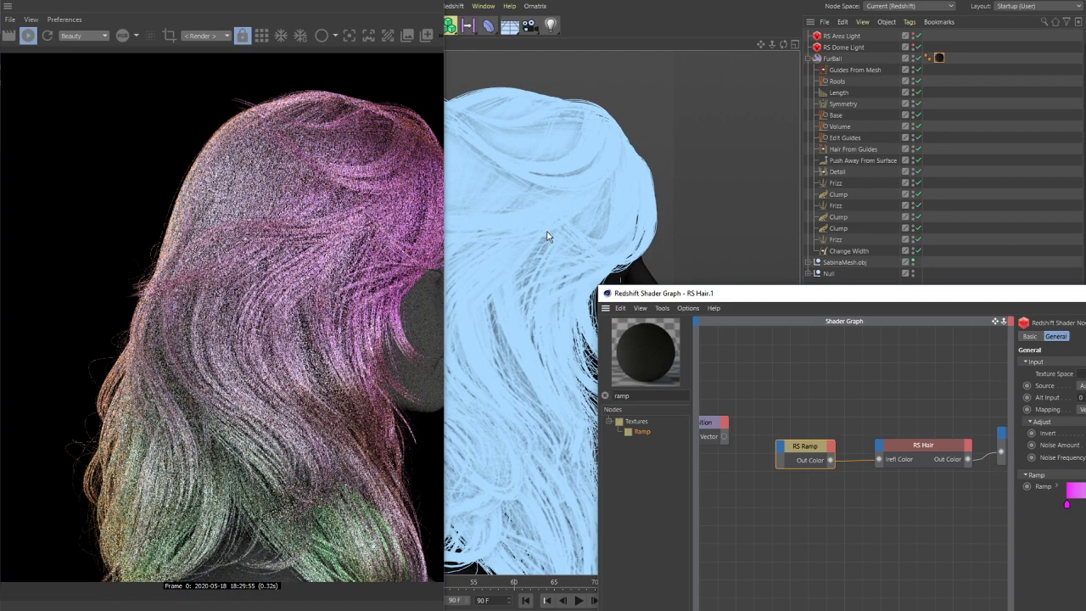
{"action": "left_click_drag", "start_coordinate": [546, 234], "coordinate": [486, 201], "text": "alt"}
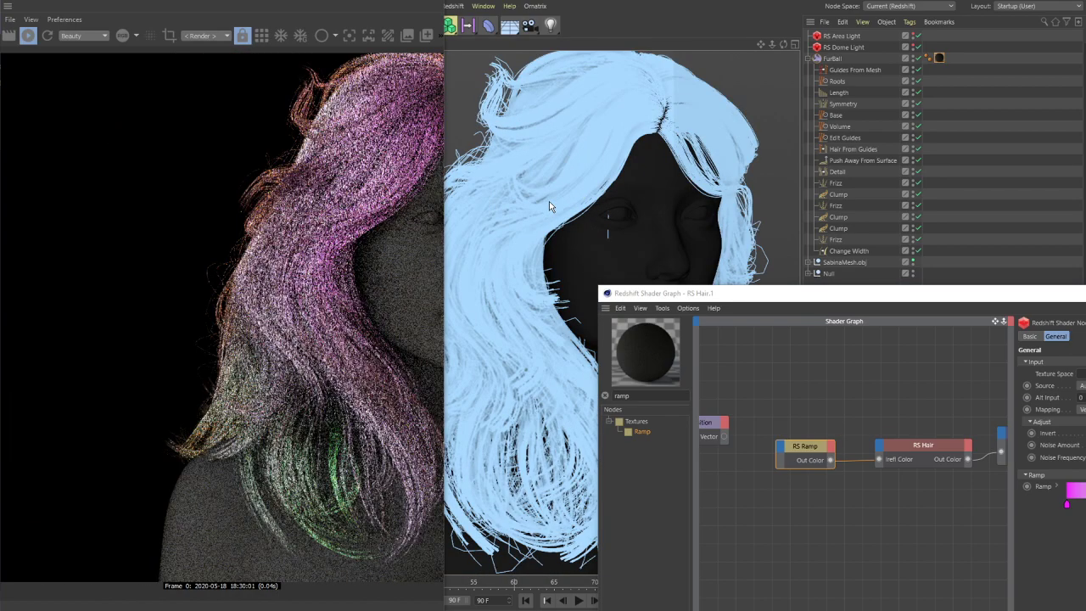
{"action": "left_click_drag", "start_coordinate": [549, 201], "coordinate": [490, 221], "text": "alt"}
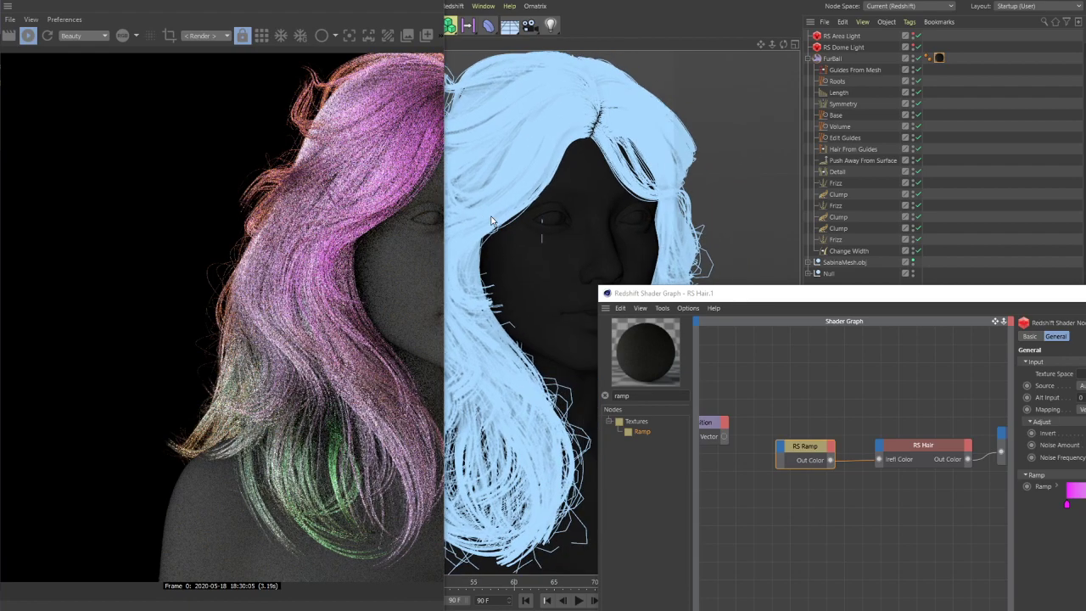
- Wire RS Hair Position's Out Vector into RS Ramp's Input, giving pink roots and green tips
{"action": "left_click_drag", "start_coordinate": [719, 292], "coordinate": [667, 158]}
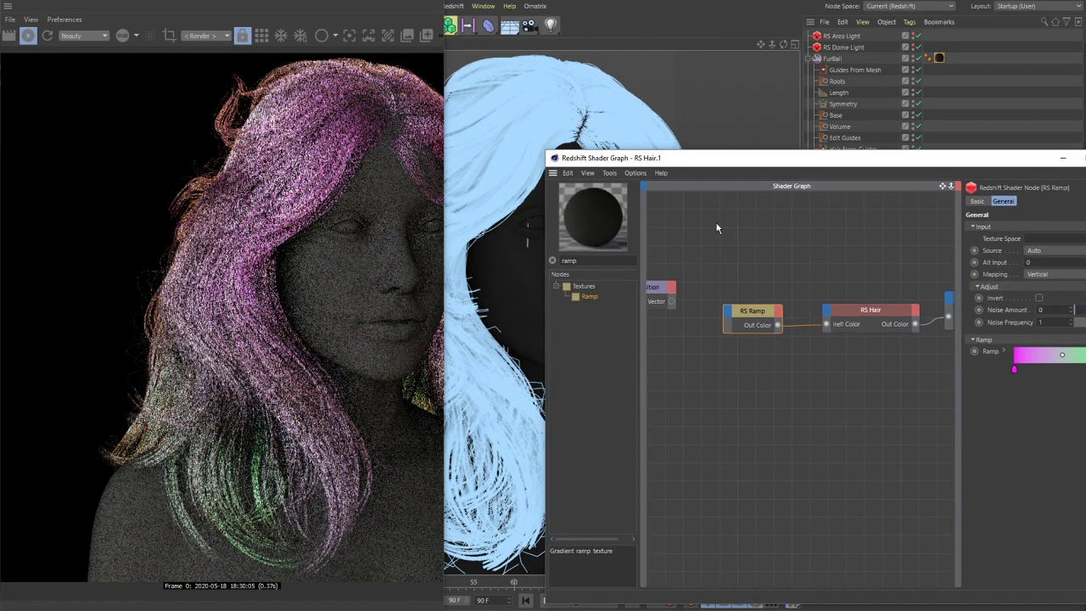
{"action": "scroll", "coordinate": [743, 278], "scroll_direction": "up", "scroll_amount": 2}
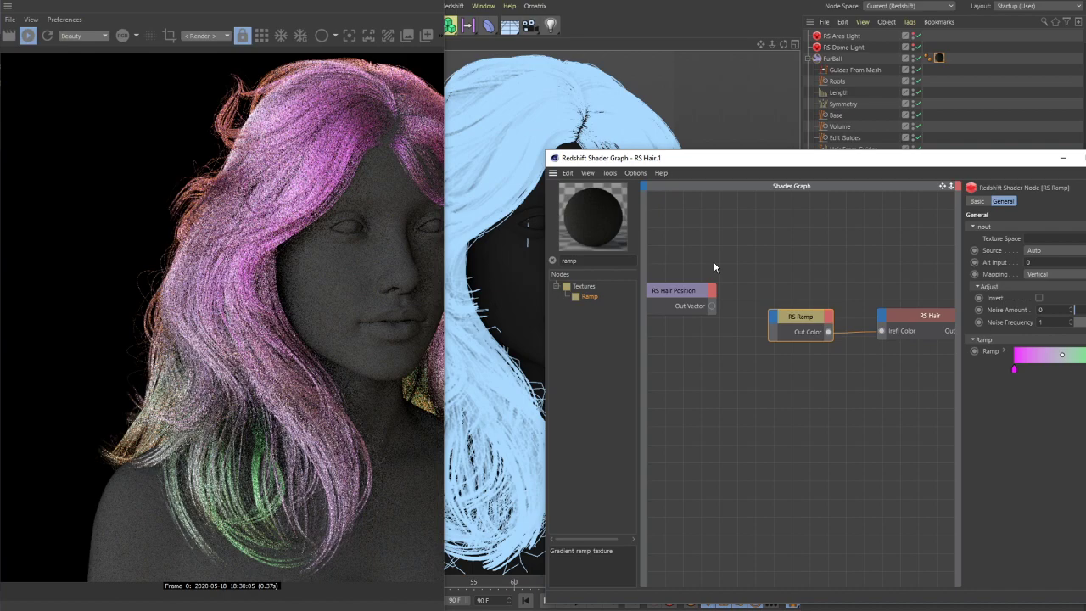
{"action": "middle_click_drag", "start_coordinate": [712, 264], "coordinate": [747, 269]}
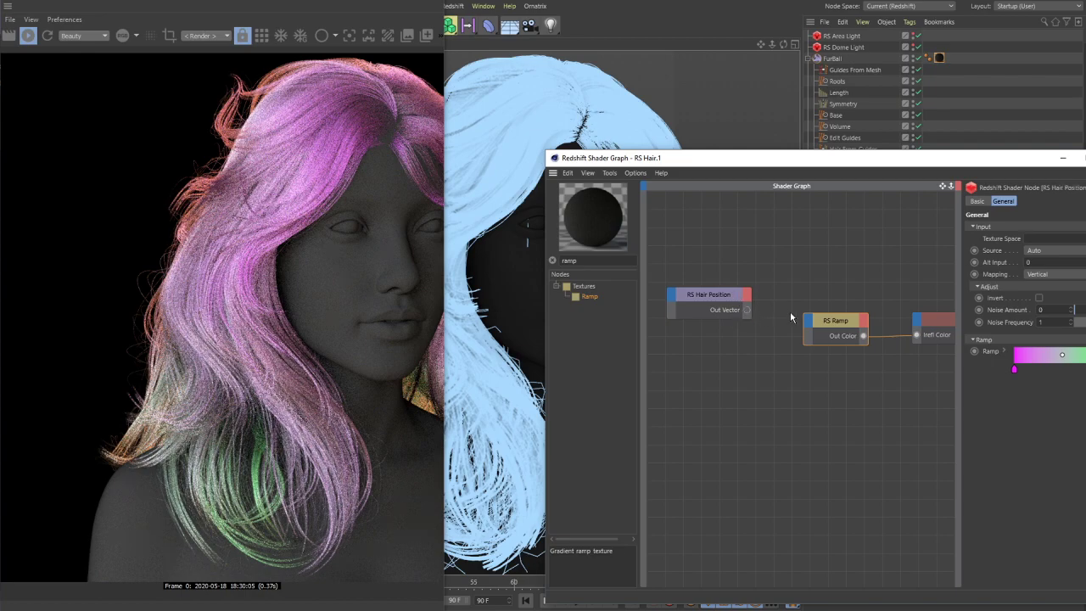
{"action": "left_click_drag", "start_coordinate": [744, 311], "coordinate": [807, 326]}
{"action": "mouse_move", "coordinate": [831, 326]}
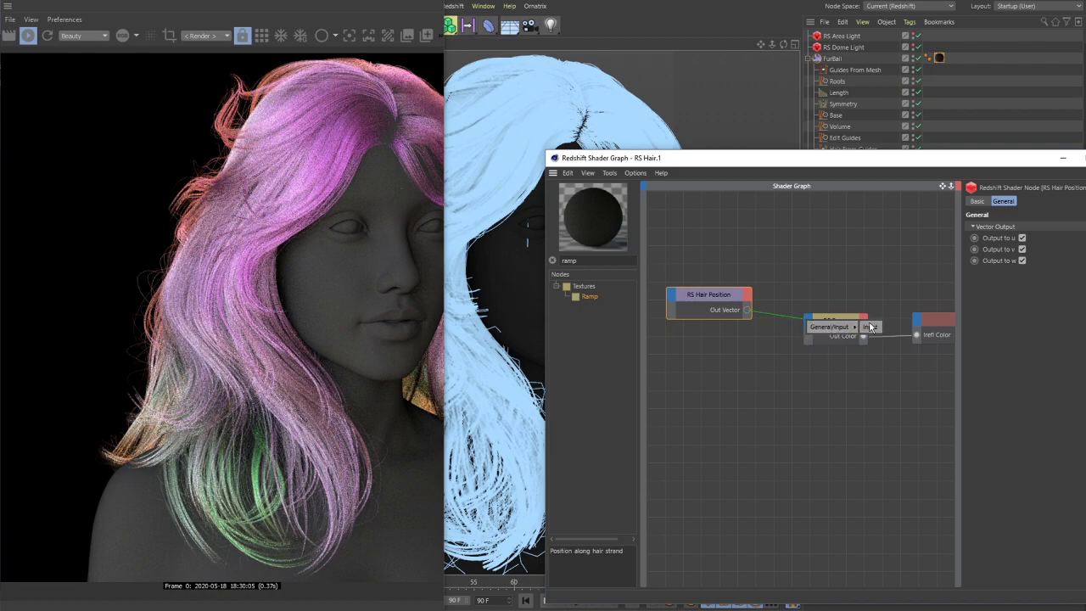
{"action": "left_click", "coordinate": [874, 327]}
{"action": "left_click_drag", "start_coordinate": [709, 297], "coordinate": [745, 330]}
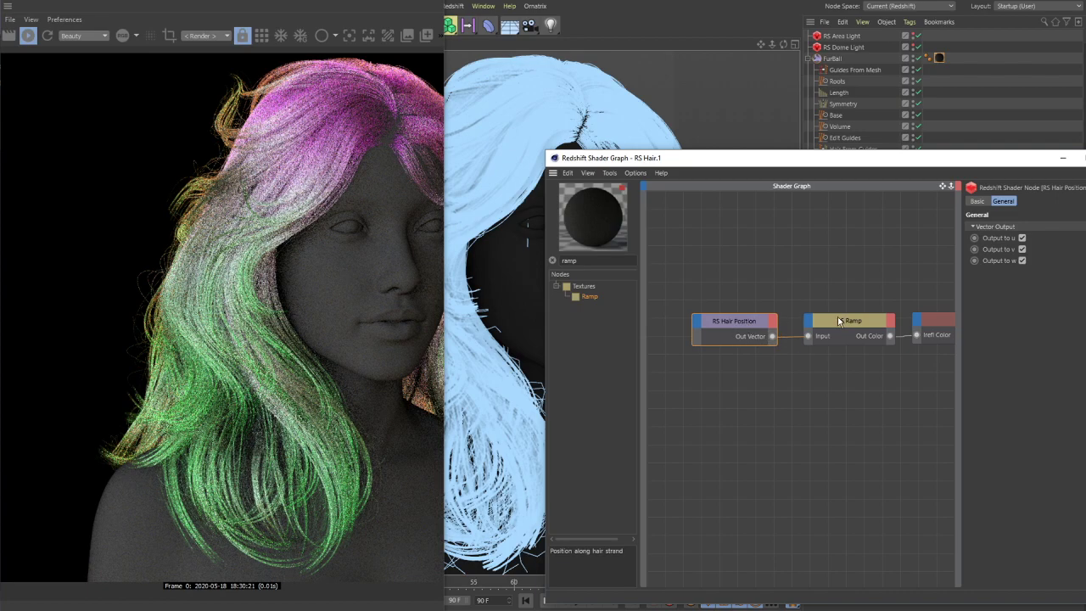
{"action": "left_click_drag", "start_coordinate": [509, 186], "coordinate": [533, 168], "text": "alt"}
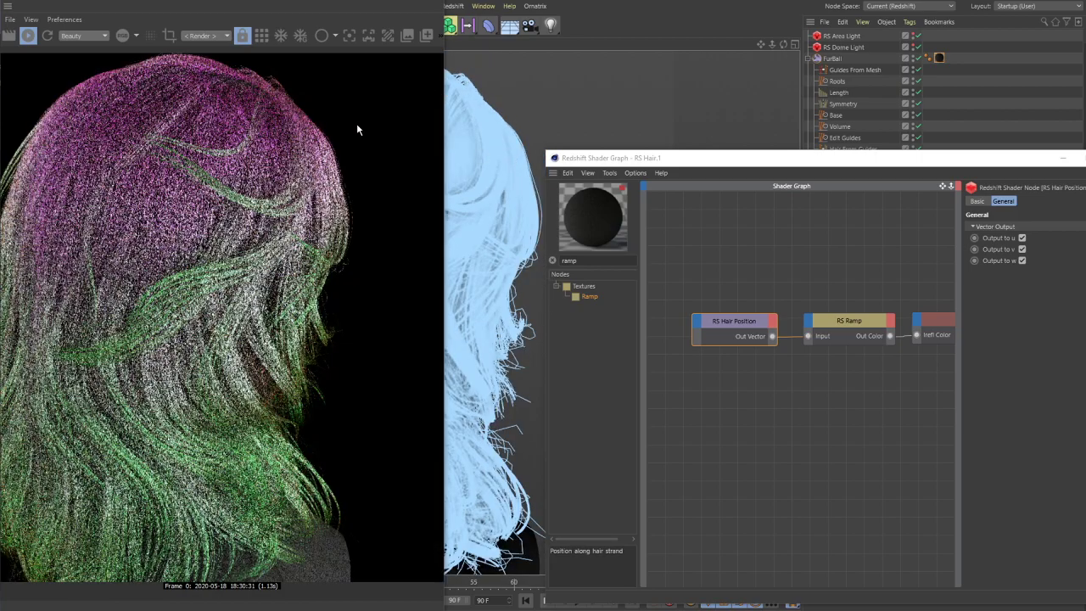
- Orbit the viewport to view the hair from behind and restart the Redshift IPR render
{"action": "left_click_drag", "start_coordinate": [493, 113], "coordinate": [475, 140], "text": "alt"}
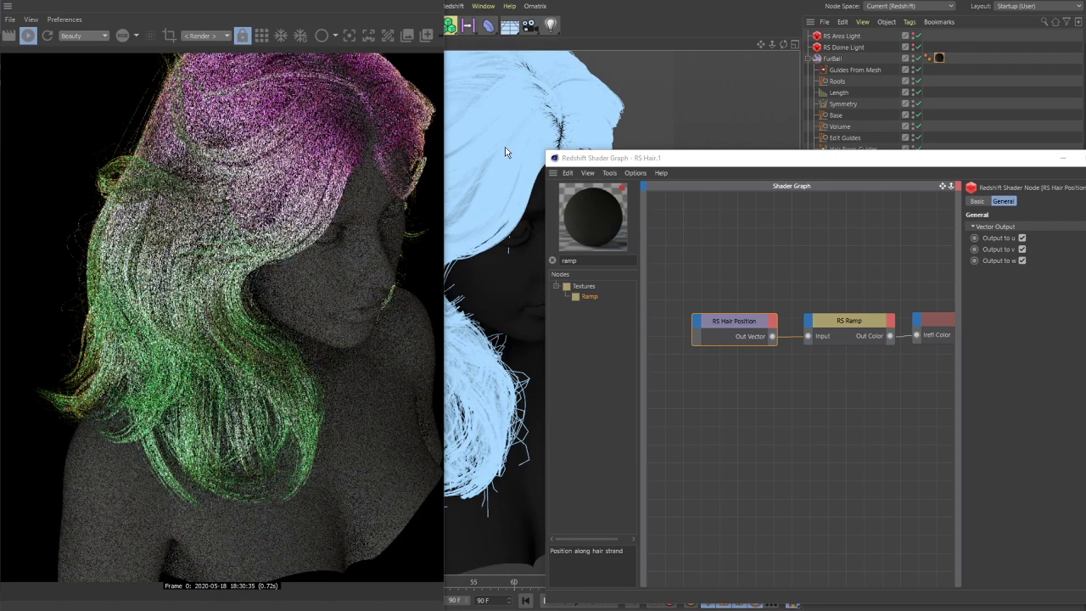
{"action": "left_click_drag", "start_coordinate": [505, 147], "coordinate": [500, 137], "text": "alt"}
{"action": "left_click_drag", "start_coordinate": [521, 205], "coordinate": [497, 190], "text": "alt"}
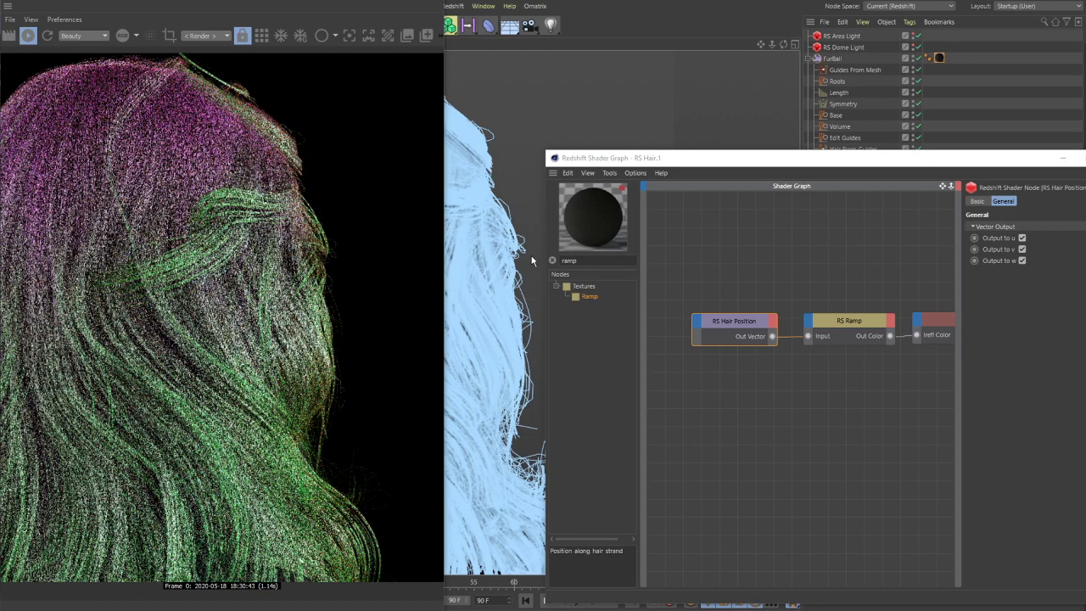
{"action": "left_click_drag", "start_coordinate": [532, 261], "coordinate": [434, 218], "text": "alt"}
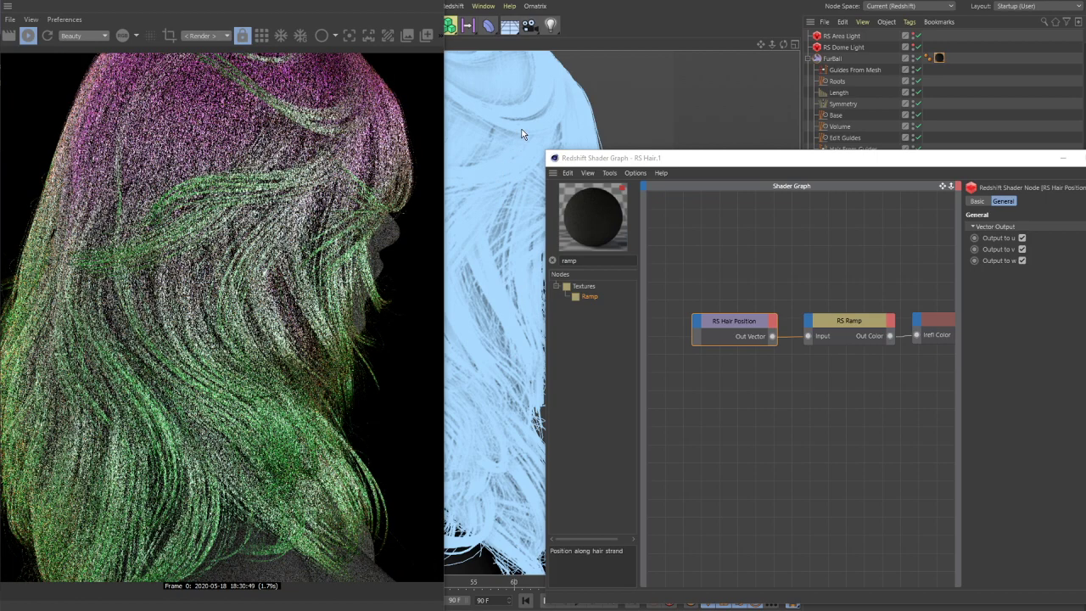
{"action": "left_click_drag", "start_coordinate": [501, 192], "coordinate": [502, 222], "text": "alt"}
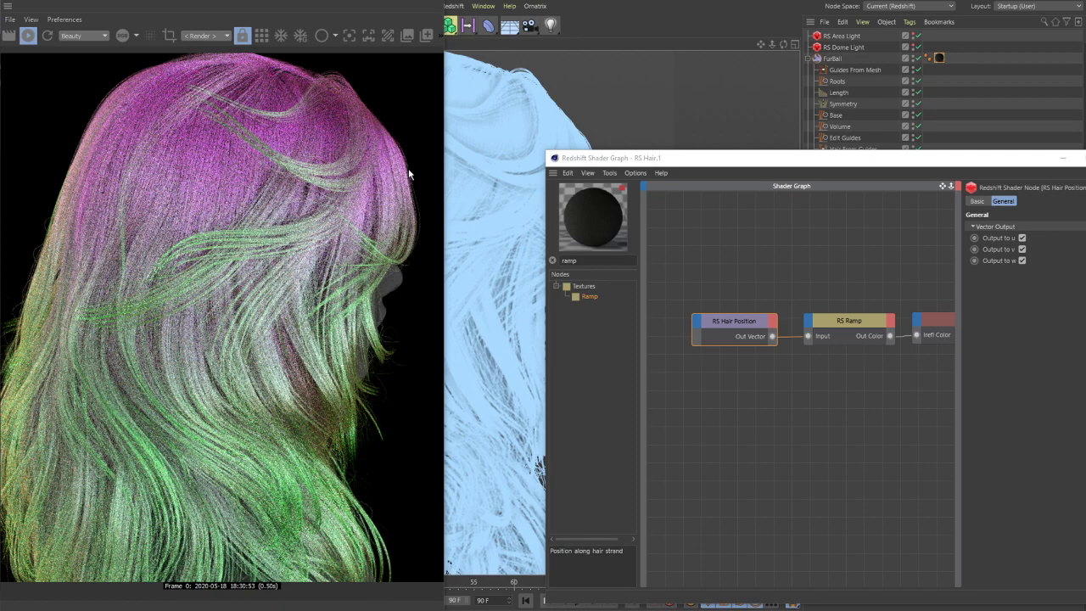
{"action": "left_click", "coordinate": [33, 38]}
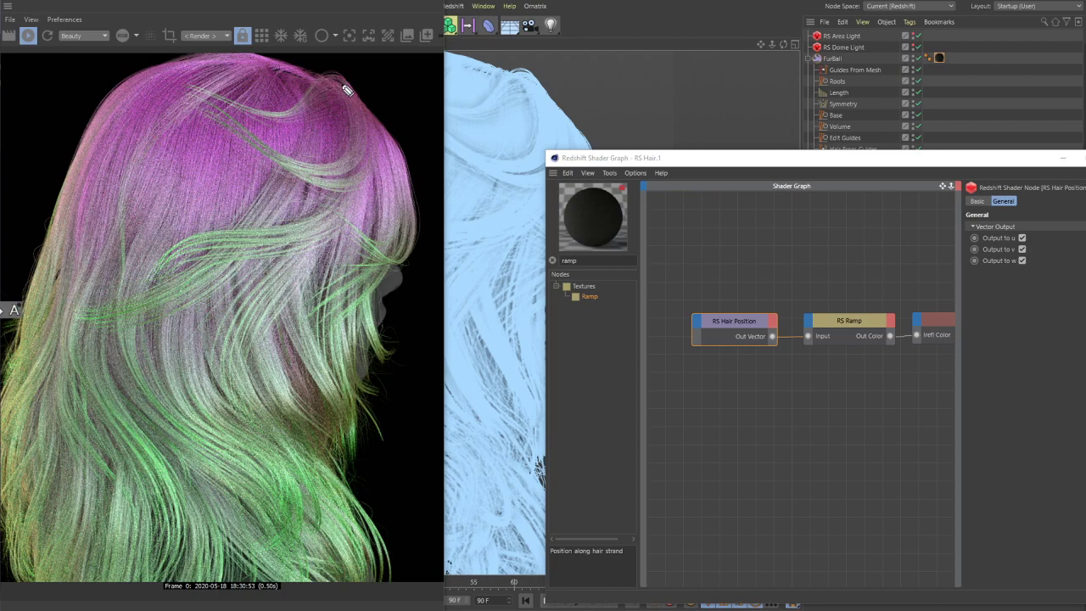
{"action": "mouse_move", "coordinate": [344, 87]}
{"action": "left_mouse_down"}
{"action": "mouse_move", "coordinate": [303, 110]}
{"action": "mouse_move", "coordinate": [235, 109]}
{"action": "mouse_move", "coordinate": [178, 87]}
{"action": "left_mouse_up"}
{"action": "mouse_move", "coordinate": [125, 333]}
{"action": "left_mouse_down"}
{"action": "mouse_move", "coordinate": [141, 378]}
{"action": "mouse_move", "coordinate": [260, 484]}
{"action": "mouse_move", "coordinate": [261, 557]}
{"action": "left_mouse_up"}
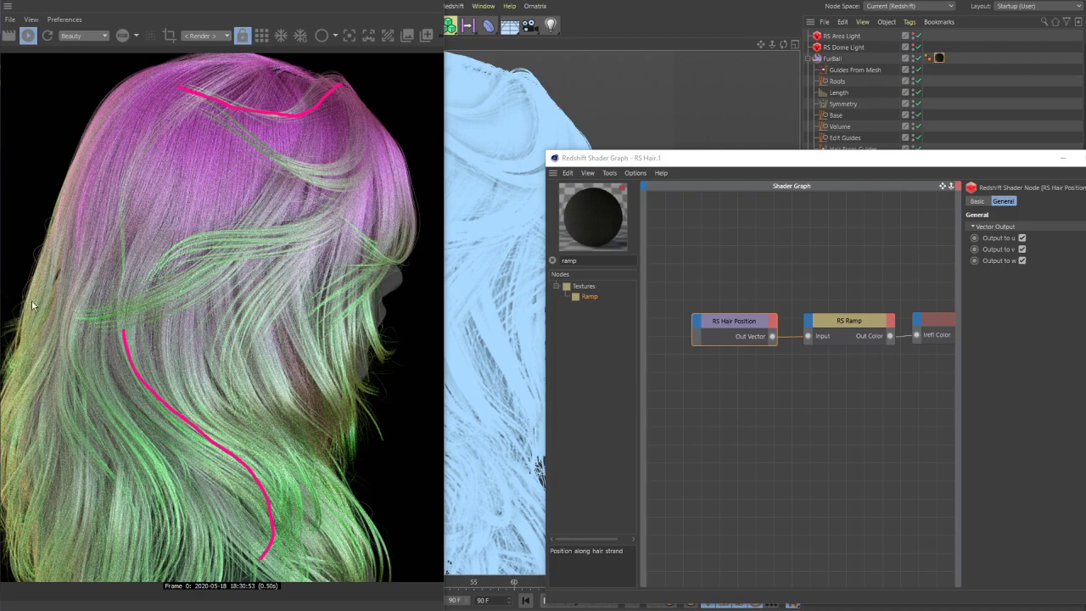
{"action": "middle_click_drag", "start_coordinate": [755, 299], "coordinate": [702, 292]}
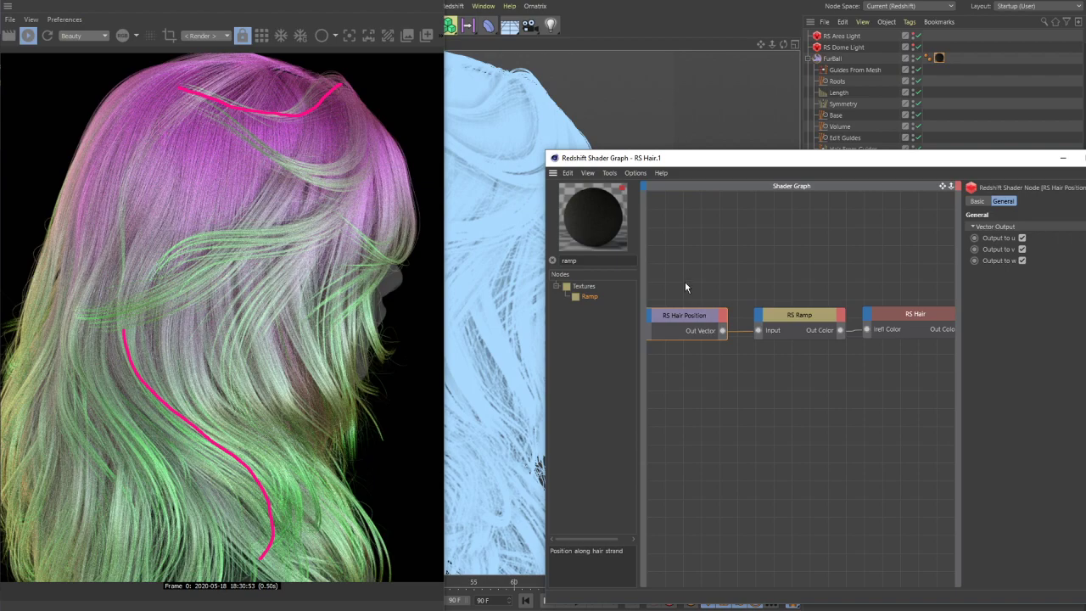
{"action": "double_click", "coordinate": [588, 262]}
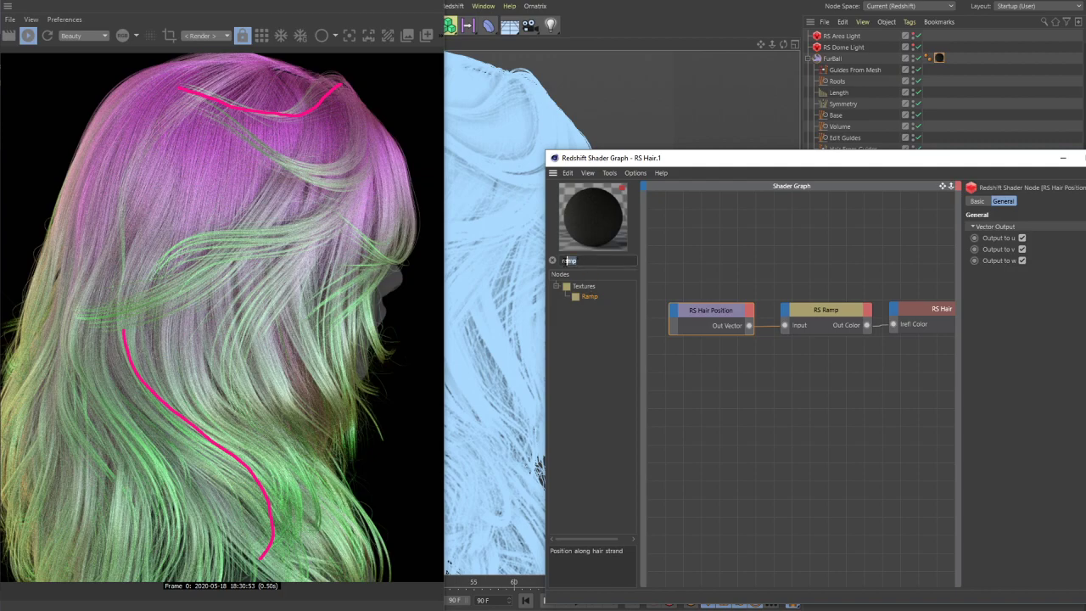
- Add an RS Vector Length node fed by Hair Position's Out Vector, placing it below Hair Position
{"action": "type", "text": "ve"}
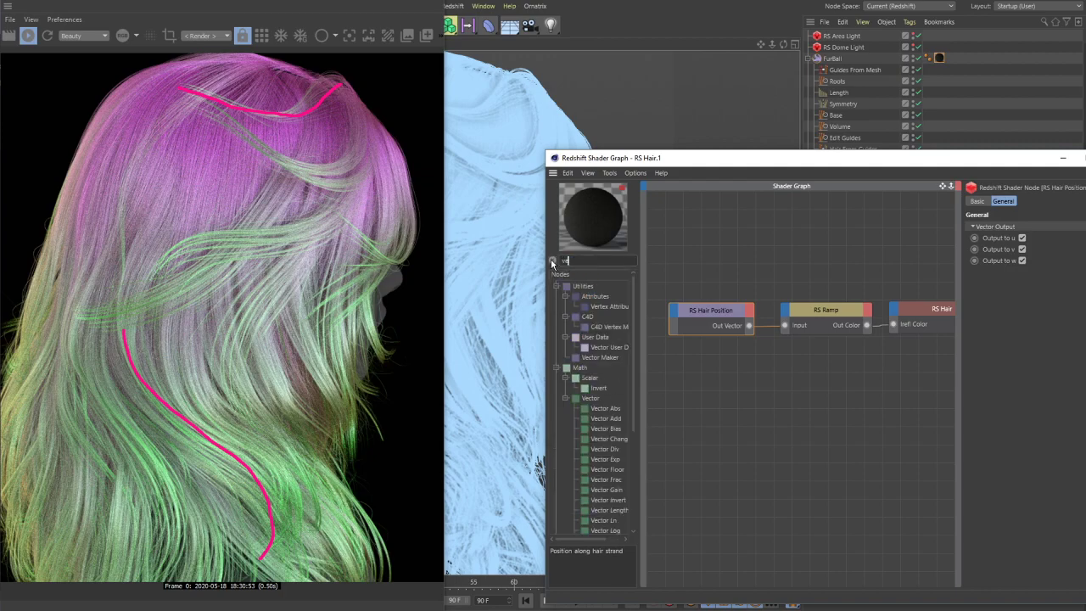
{"action": "type", "text": "ctor leng"}
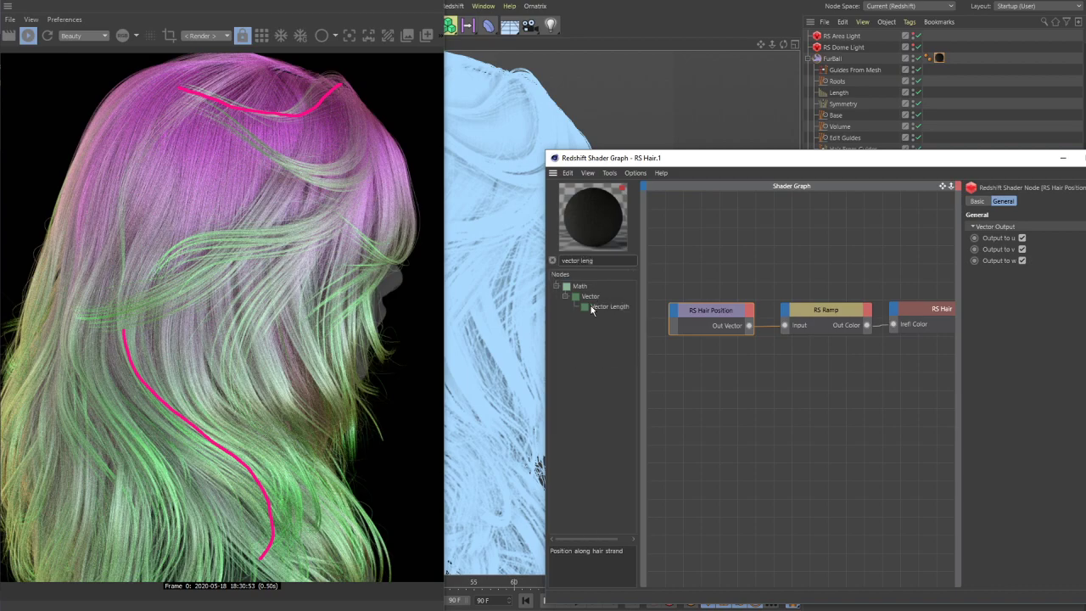
{"action": "left_click_drag", "start_coordinate": [592, 306], "coordinate": [831, 383]}
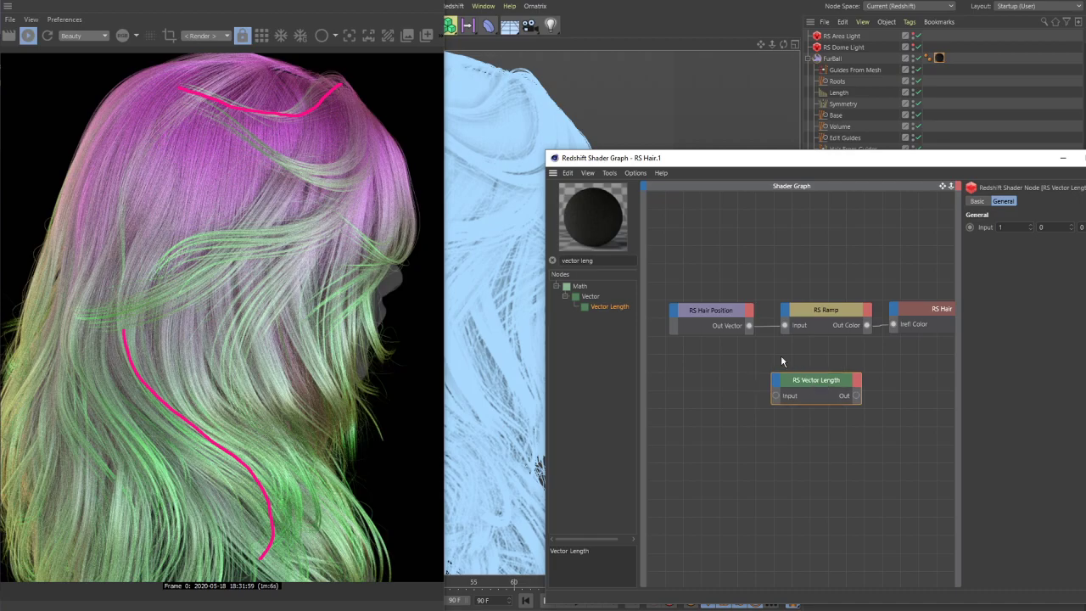
{"action": "left_click_drag", "start_coordinate": [748, 328], "coordinate": [775, 397]}
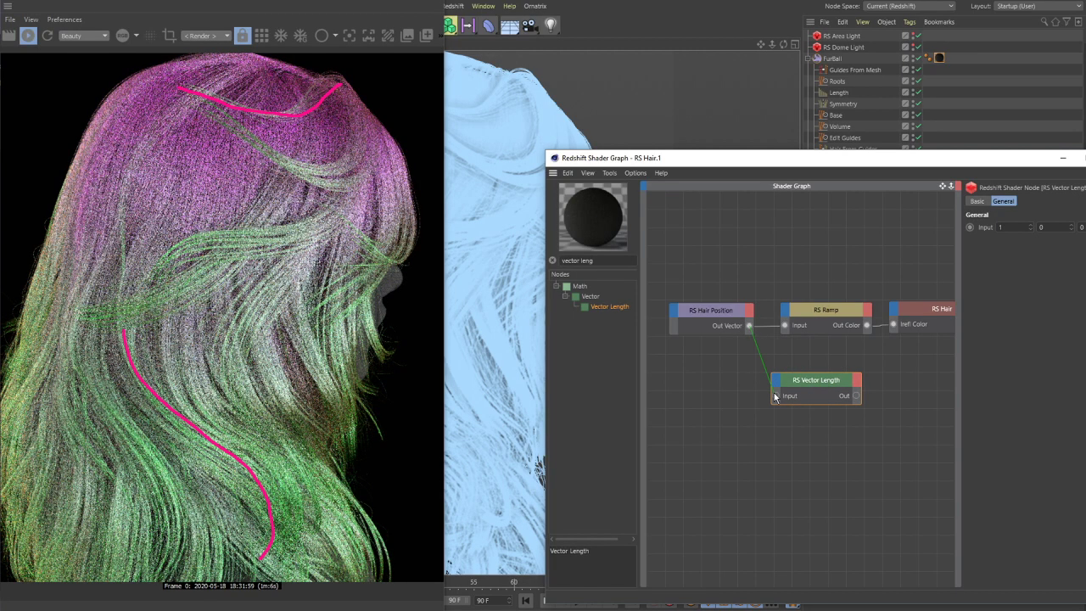
{"action": "left_click", "coordinate": [712, 308]}
{"action": "left_click_drag", "start_coordinate": [686, 311], "coordinate": [618, 311]}
{"action": "left_click_drag", "start_coordinate": [817, 381], "coordinate": [787, 325]}
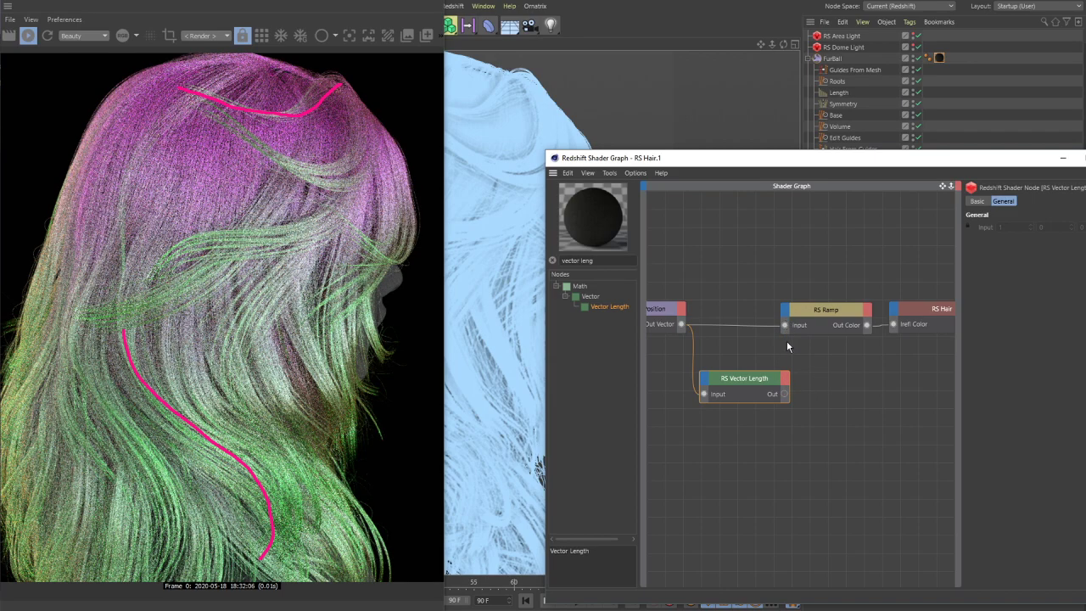
{"action": "left_click_drag", "start_coordinate": [786, 389], "coordinate": [786, 327]}
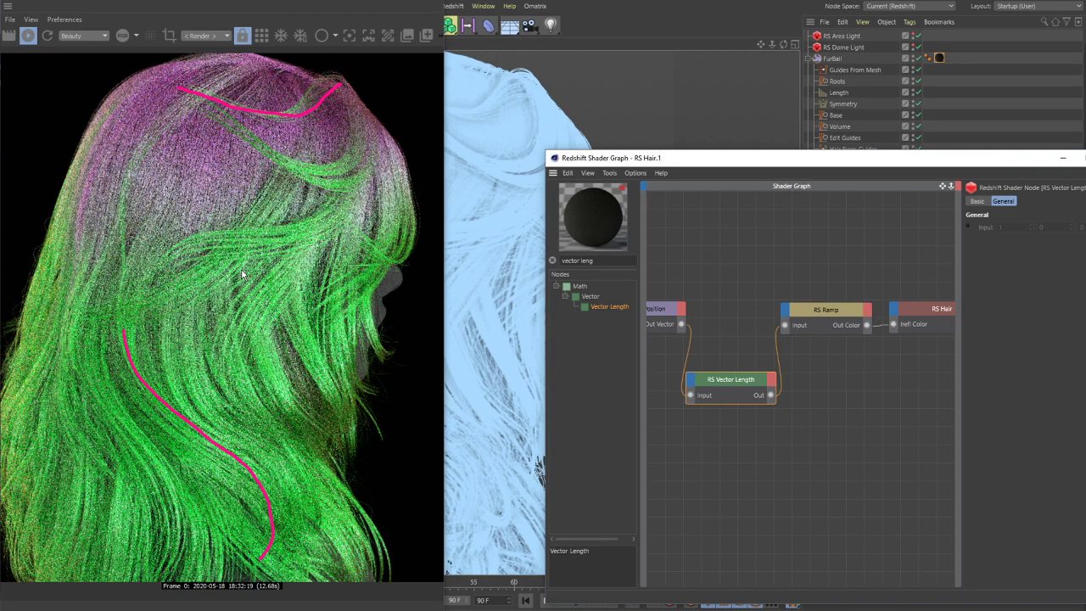
{"action": "key", "text": "Escape"}
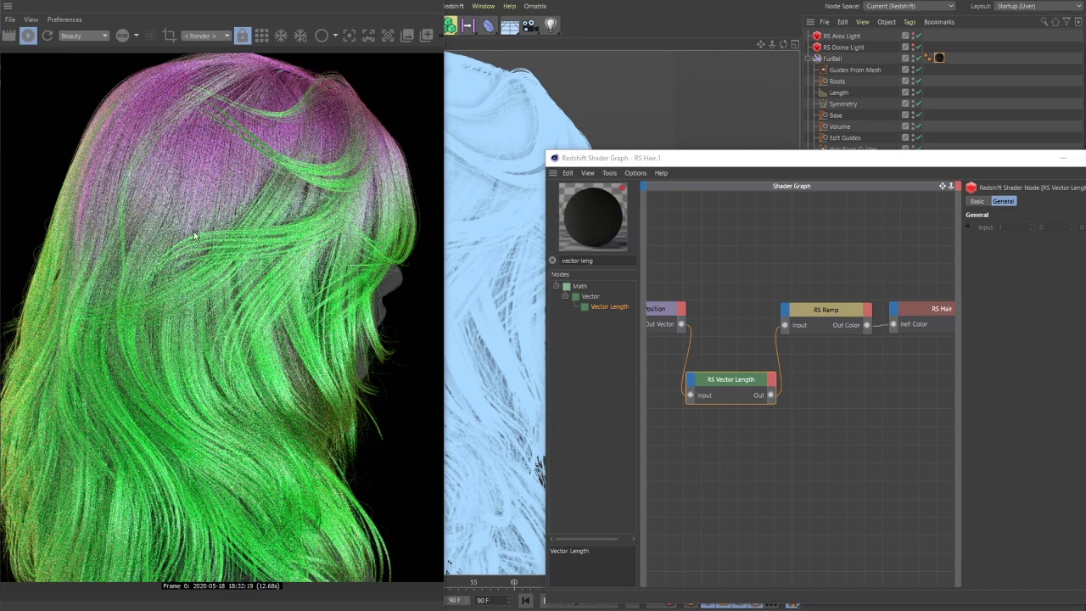
{"action": "scroll", "coordinate": [124, 441], "scroll_direction": "down", "scroll_amount": 1}
{"action": "scroll", "coordinate": [103, 443], "scroll_direction": "up", "scroll_amount": 2}
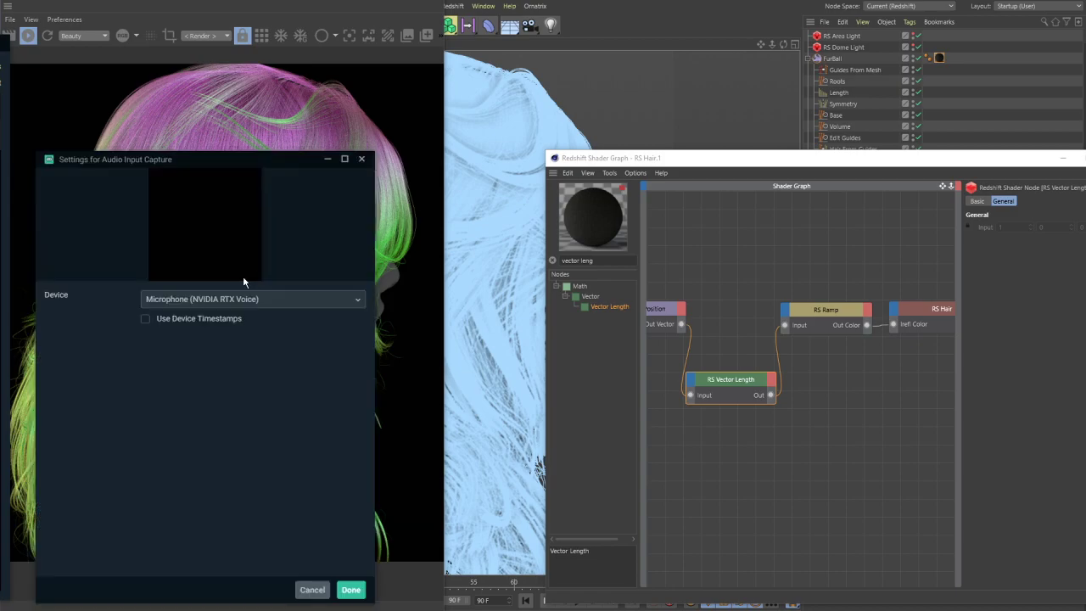
- Set the Audio Input Capture device to Microphone (3- Yeti Stereo Microphone) and confirm with Done
{"action": "left_click", "coordinate": [234, 307]}
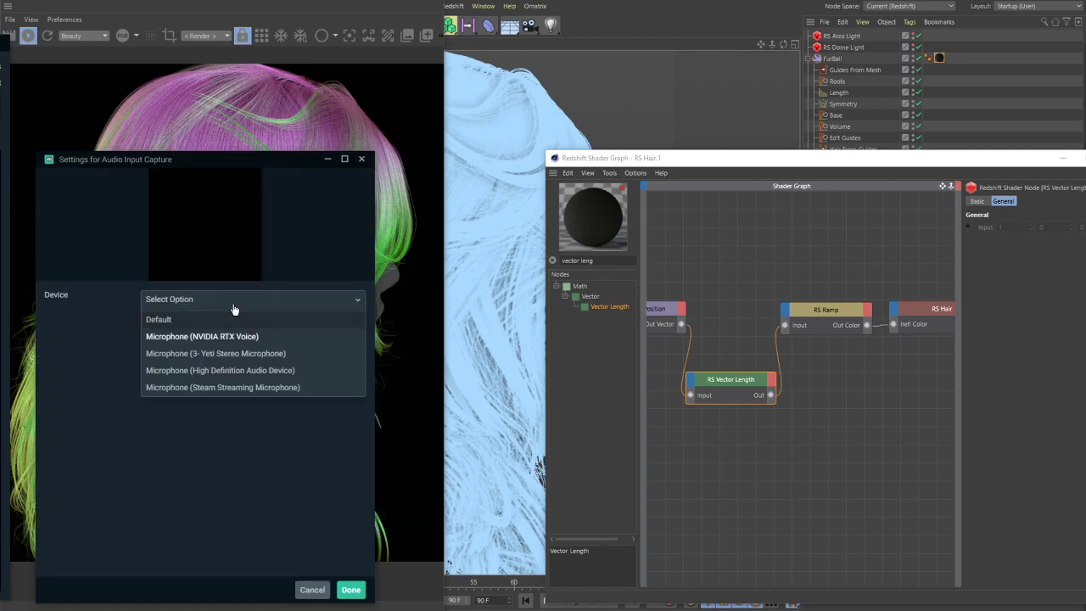
{"action": "left_click", "coordinate": [226, 354]}
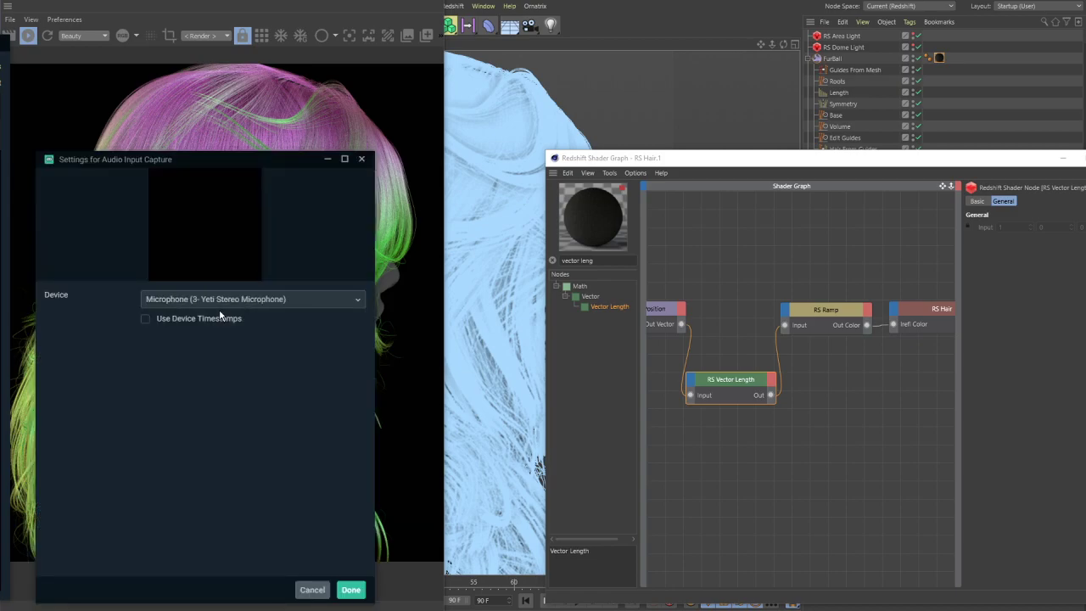
{"action": "left_click", "coordinate": [351, 590]}
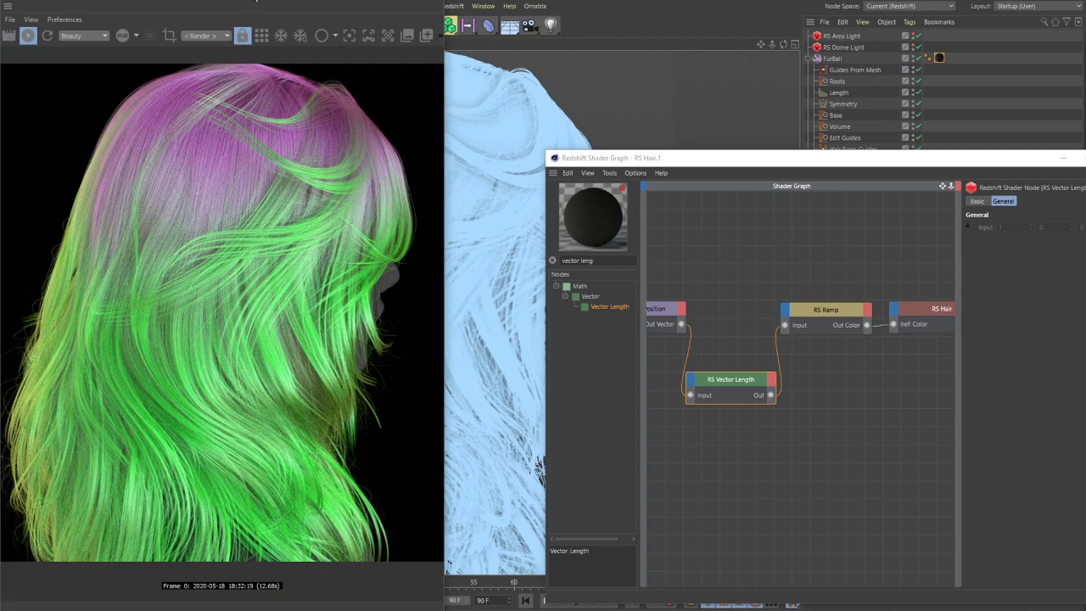
- Show the RenderView snapshot strip and wire Hair Position's Out Vector directly to Ramp Input
{"action": "left_click", "coordinate": [419, 34]}
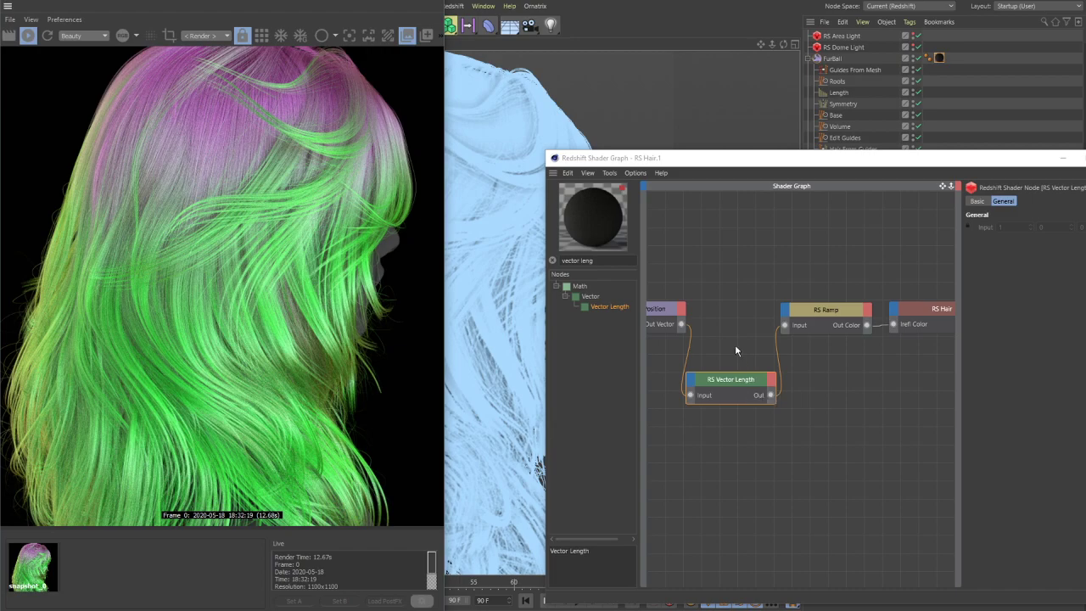
{"action": "key", "text": "o"}
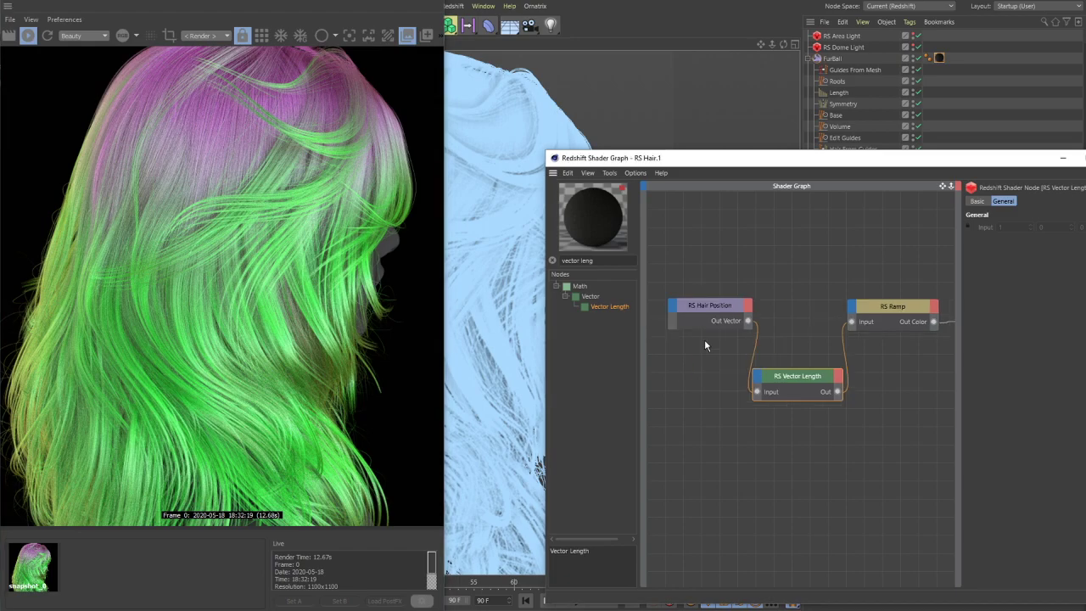
{"action": "left_click_drag", "start_coordinate": [747, 321], "coordinate": [842, 320]}
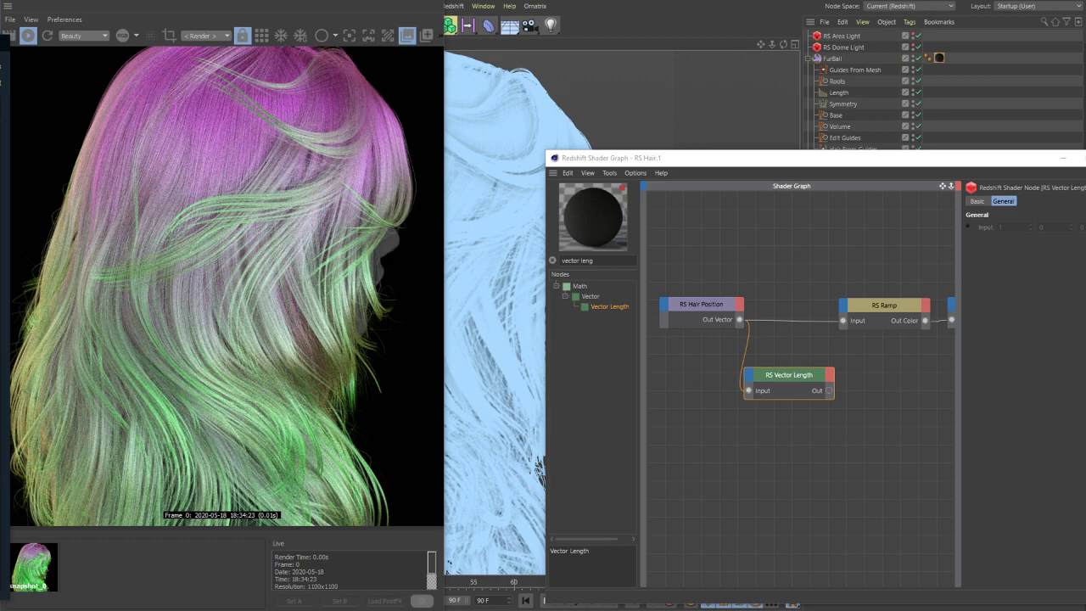
- Save snapshot_1 of the pinker render and compare it against the greener snapshot_0
{"action": "left_click", "coordinate": [158, 549]}
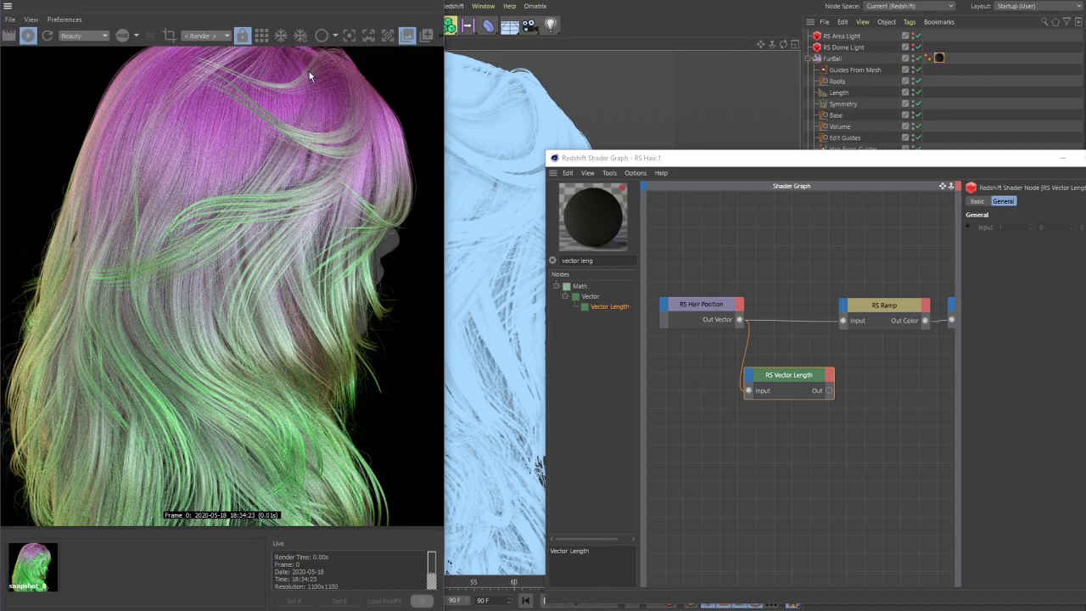
{"action": "left_click", "coordinate": [425, 34]}
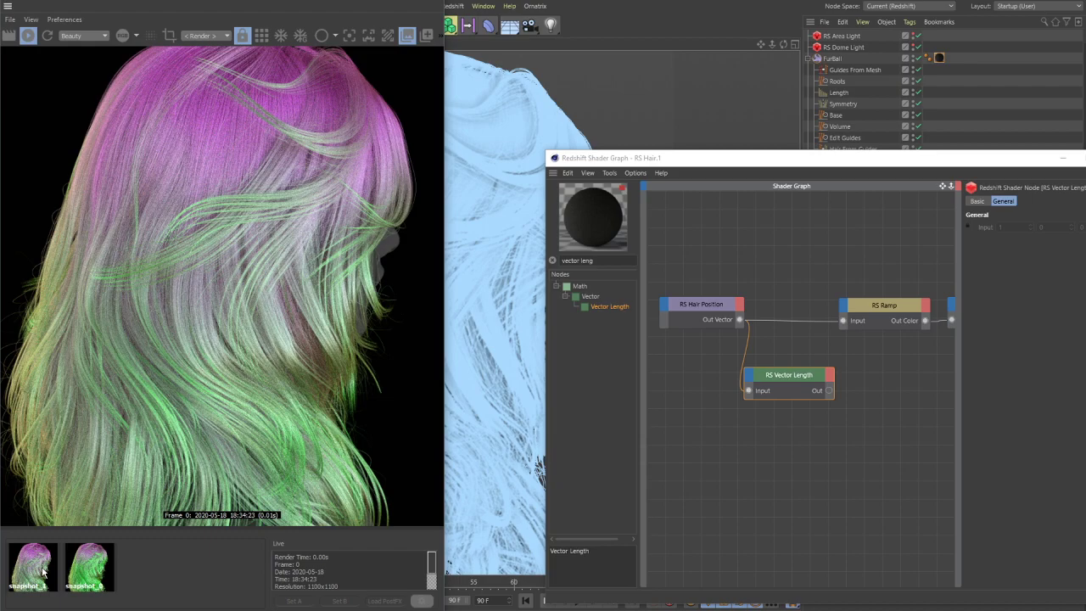
{"action": "left_click", "coordinate": [43, 572]}
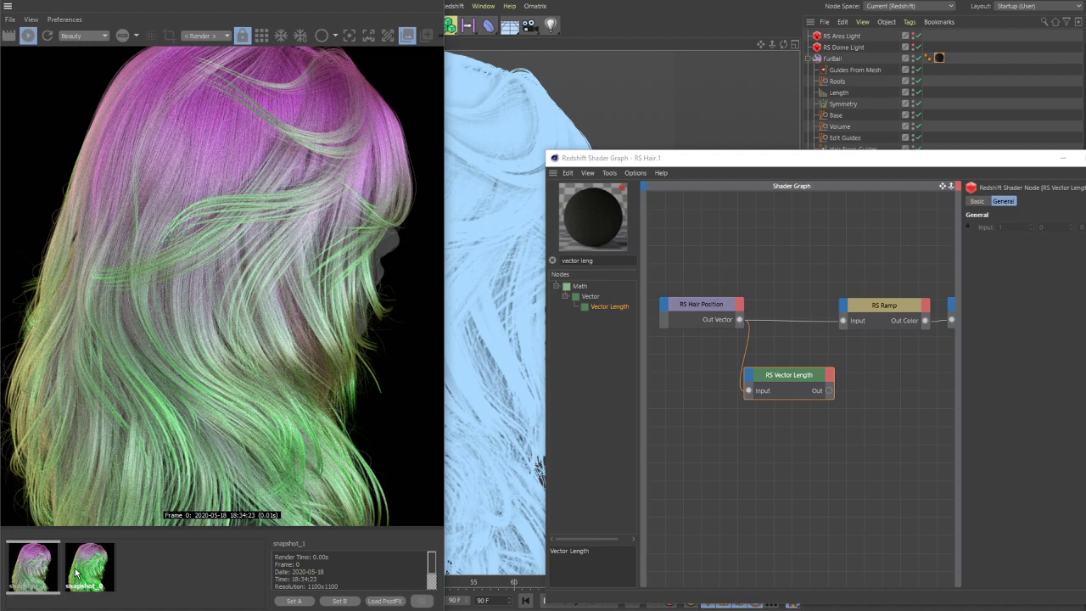
{"action": "left_click", "coordinate": [93, 574]}
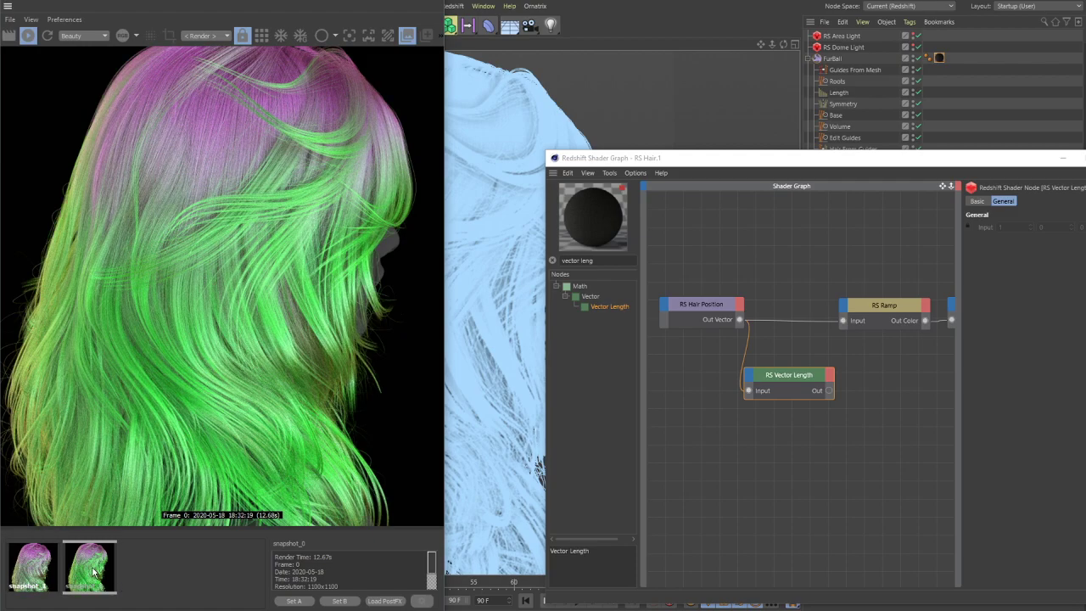
{"action": "left_click", "coordinate": [29, 568]}
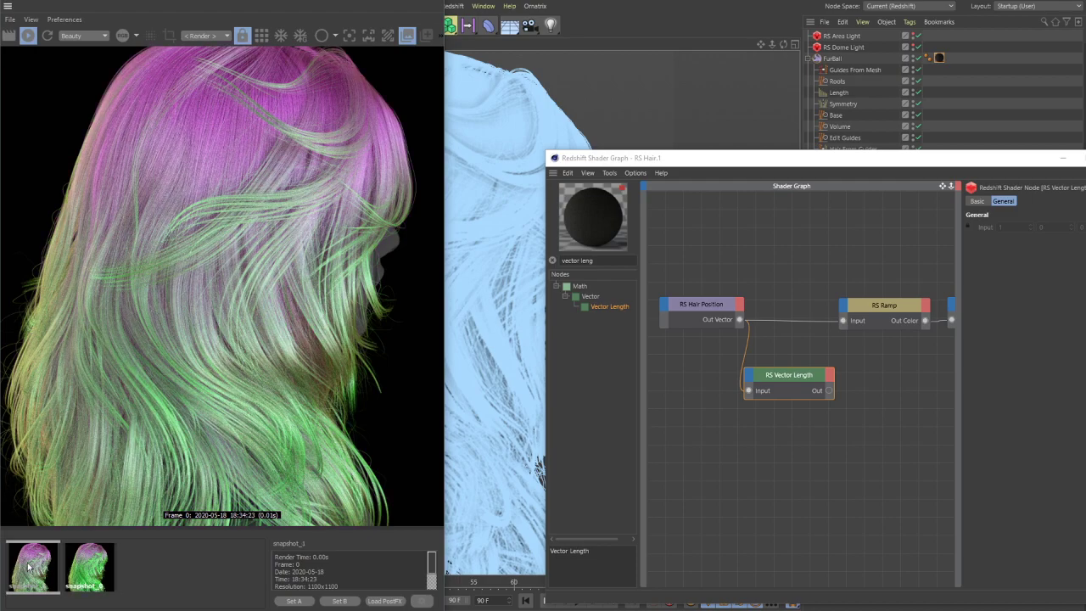
{"action": "left_click", "coordinate": [91, 570]}
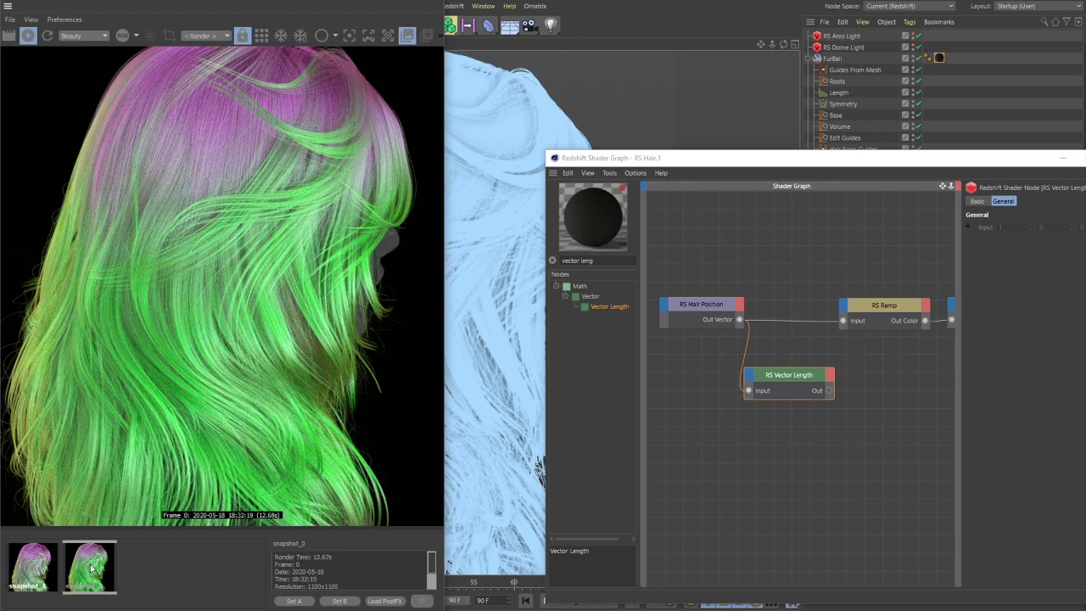
{"action": "left_click", "coordinate": [37, 574]}
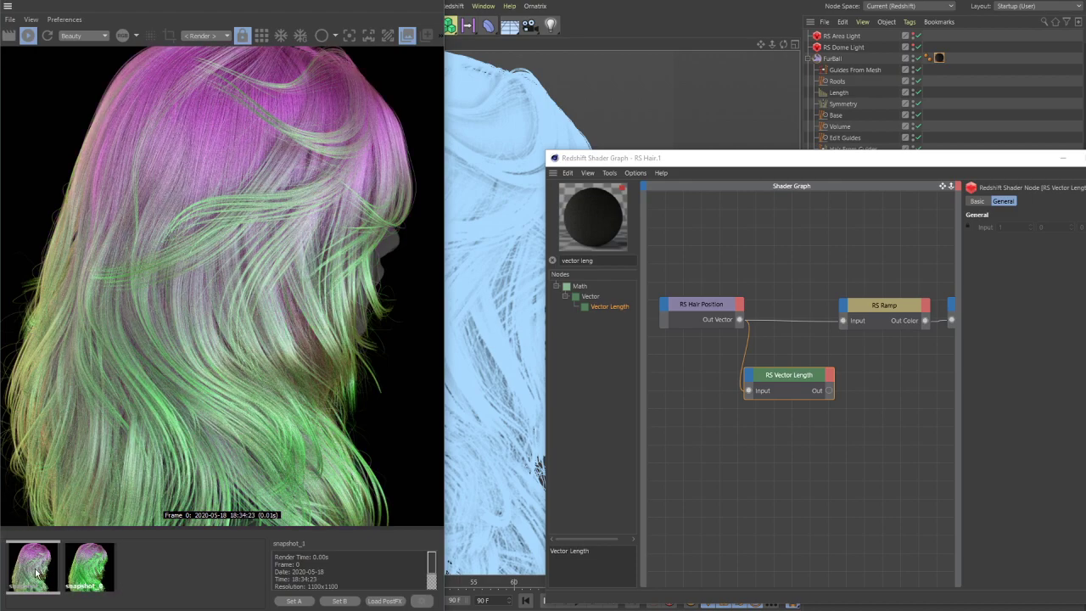
{"action": "left_click", "coordinate": [92, 571]}
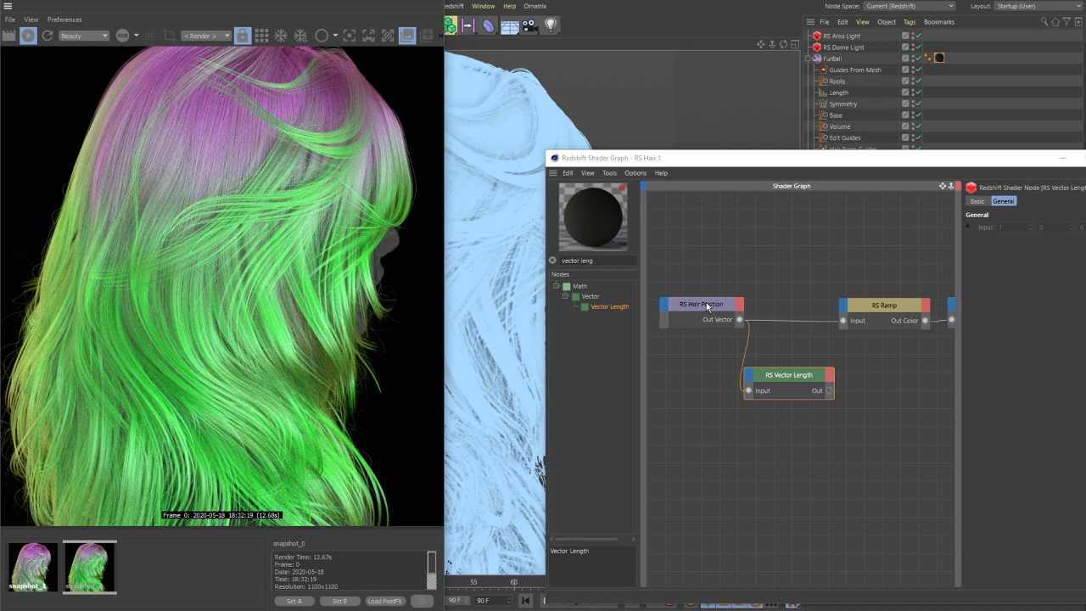
- Rewire RS Vector Length's Out into RS Ramp's Input and return the viewer to the live render
{"action": "left_click_drag", "start_coordinate": [708, 305], "coordinate": [691, 303]}
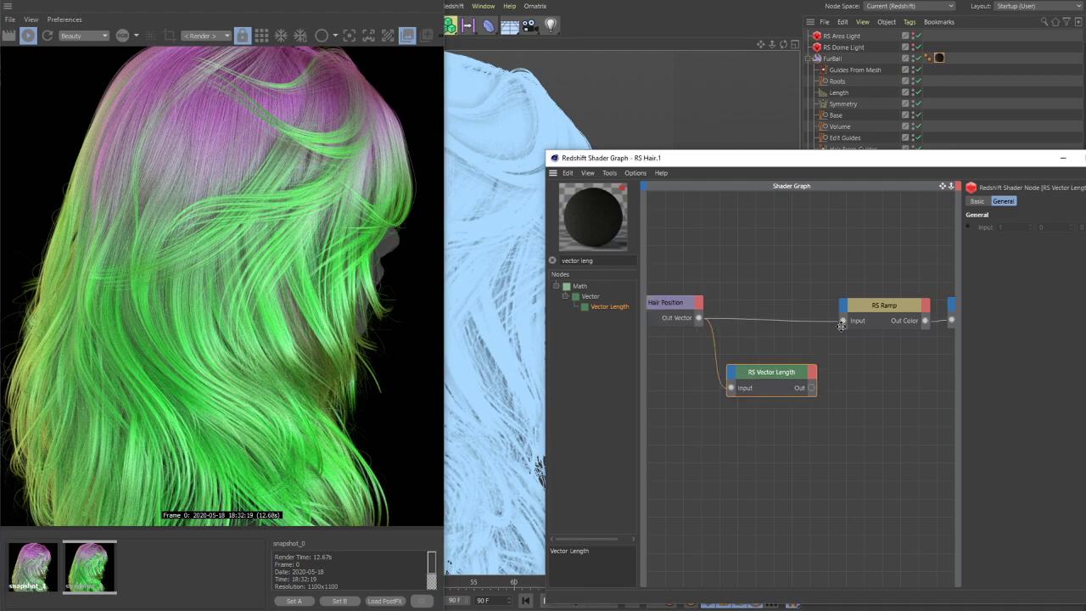
{"action": "left_click_drag", "start_coordinate": [811, 388], "coordinate": [844, 322]}
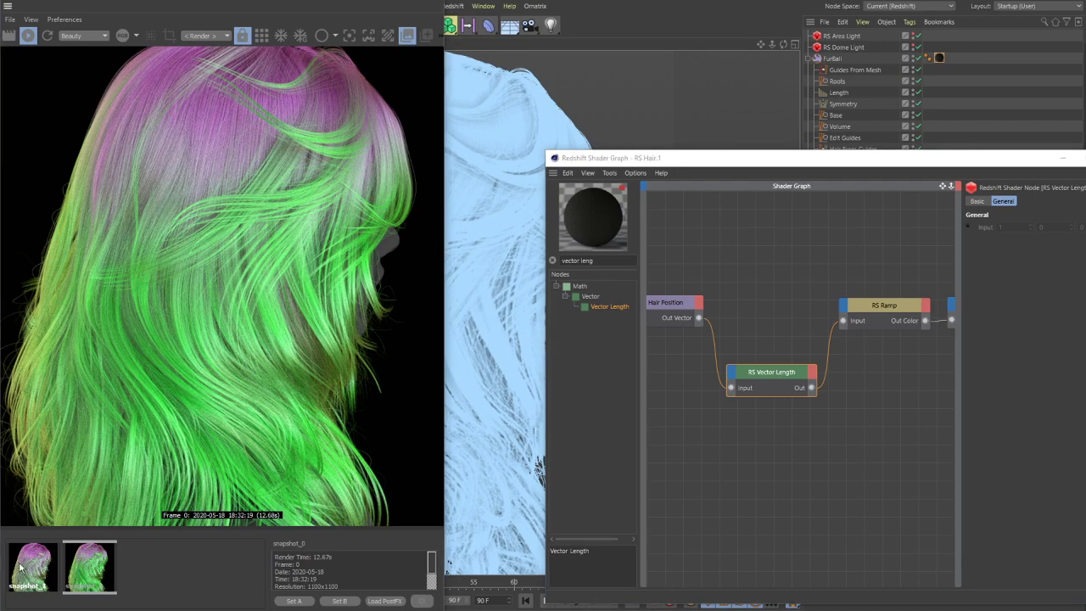
{"action": "left_click", "coordinate": [88, 562]}
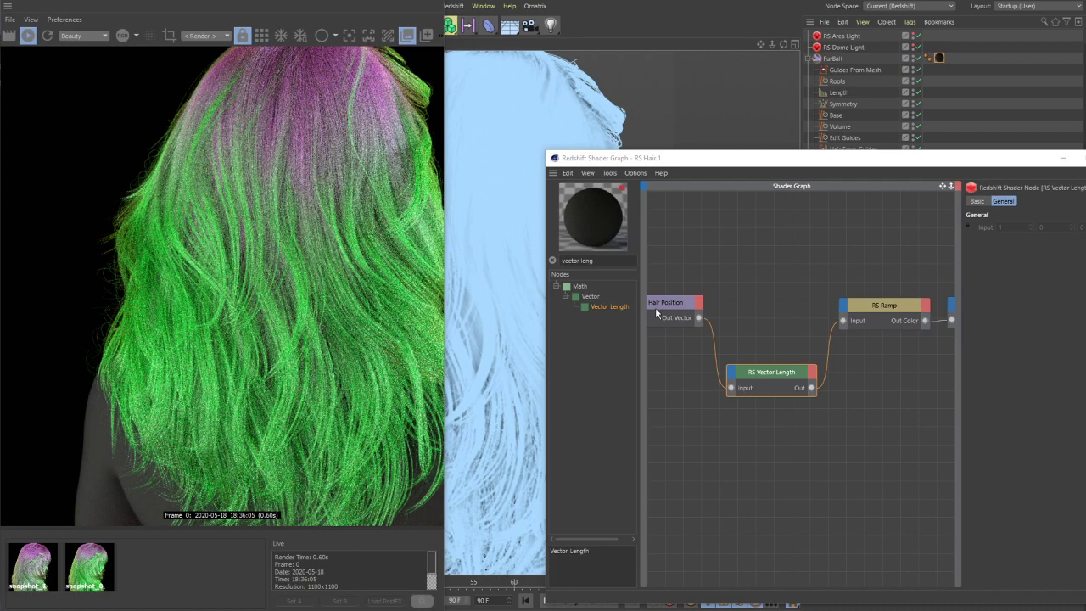
{"action": "left_click", "coordinate": [886, 310]}
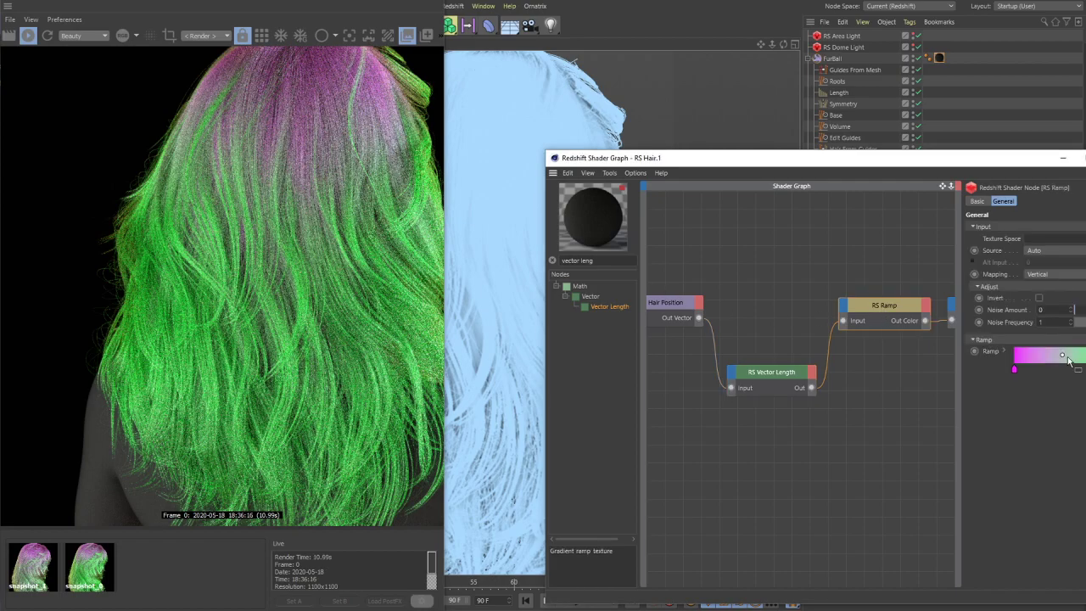
- Slide the pink knot on the RS Ramp gradient back near the start for a short pink crown band
{"action": "left_click_drag", "start_coordinate": [1063, 358], "coordinate": [1085, 357]}
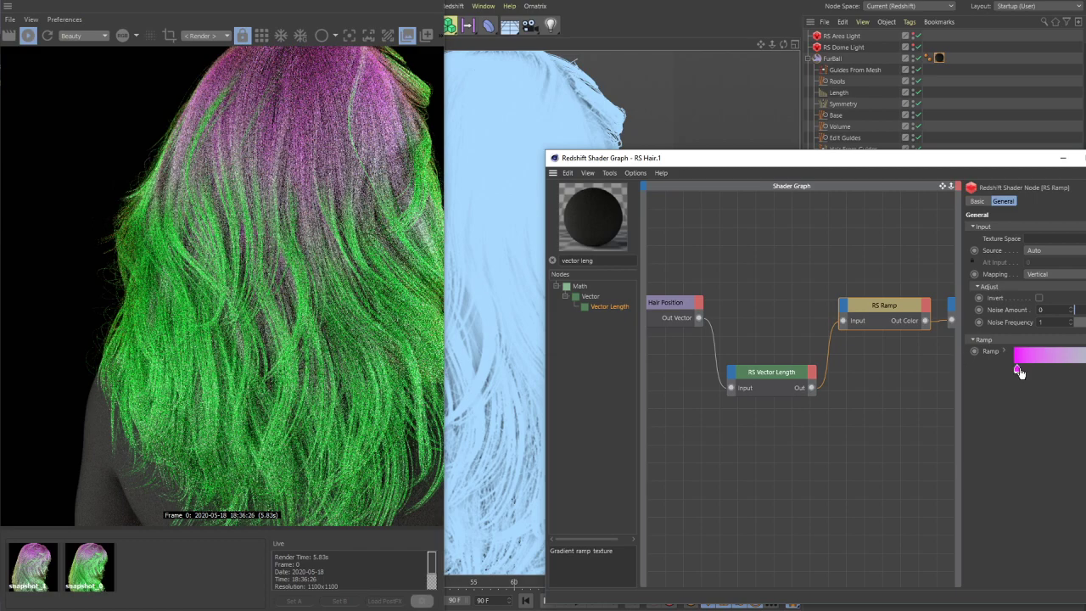
{"action": "left_click_drag", "start_coordinate": [1019, 371], "coordinate": [1059, 372]}
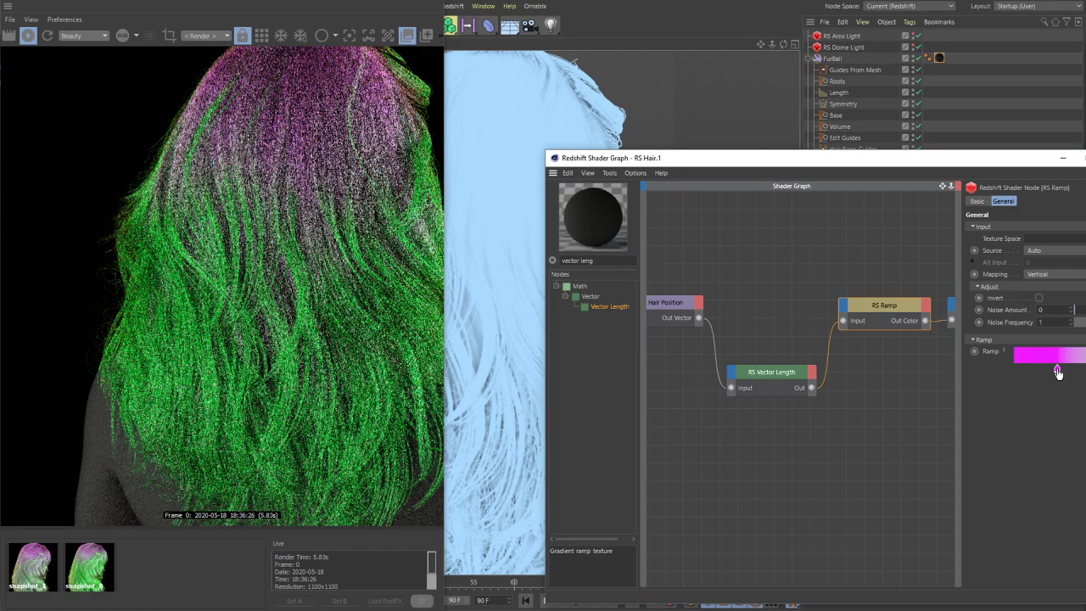
{"action": "left_click_drag", "start_coordinate": [1058, 371], "coordinate": [1049, 370]}
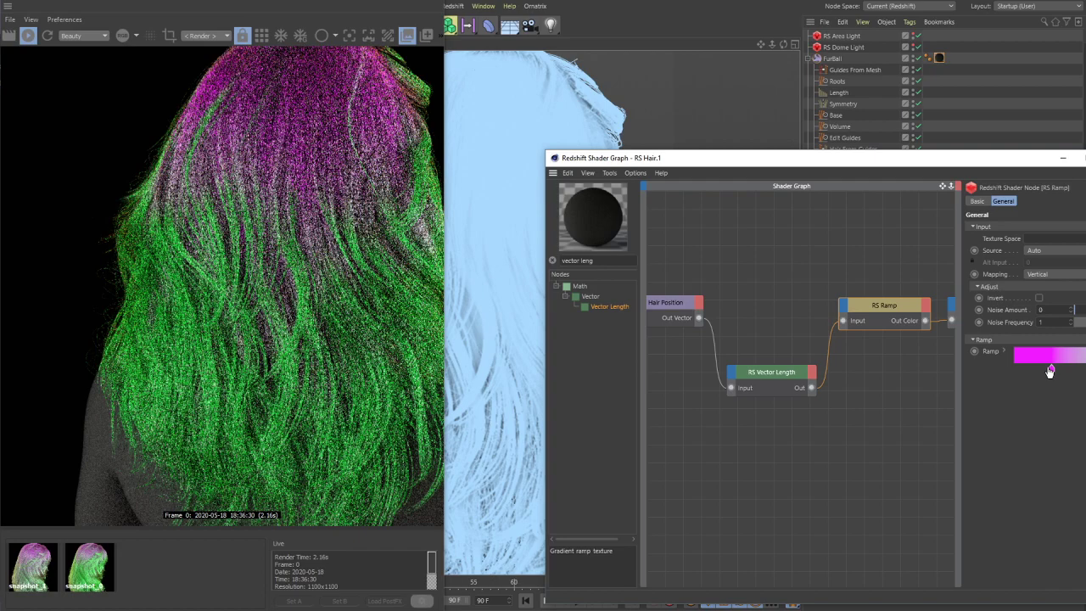
{"action": "left_click_drag", "start_coordinate": [1049, 370], "coordinate": [1045, 370]}
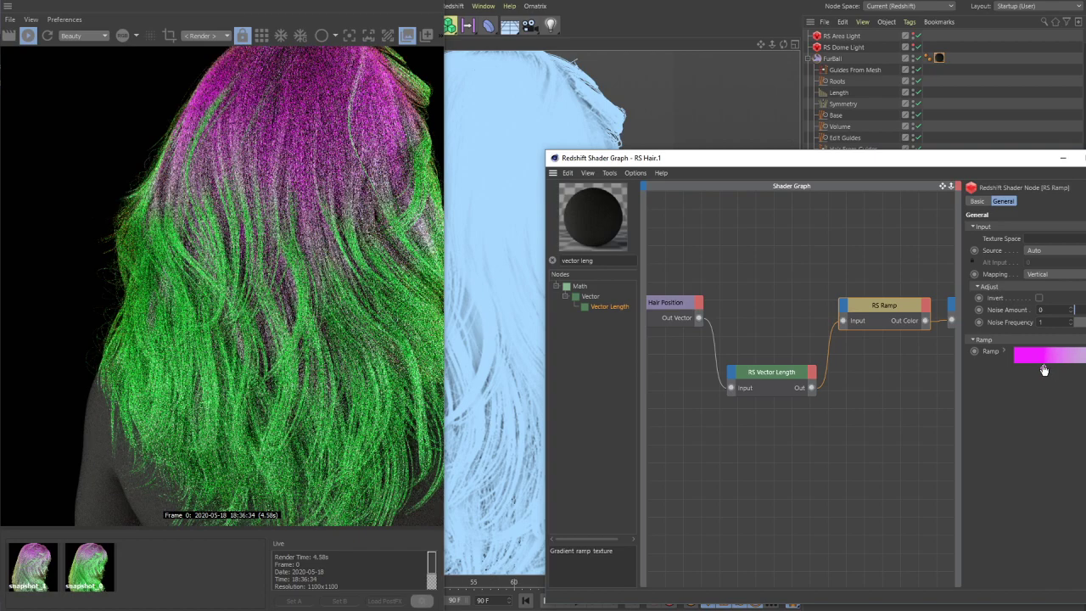
{"action": "left_click_drag", "start_coordinate": [1043, 370], "coordinate": [1017, 370]}
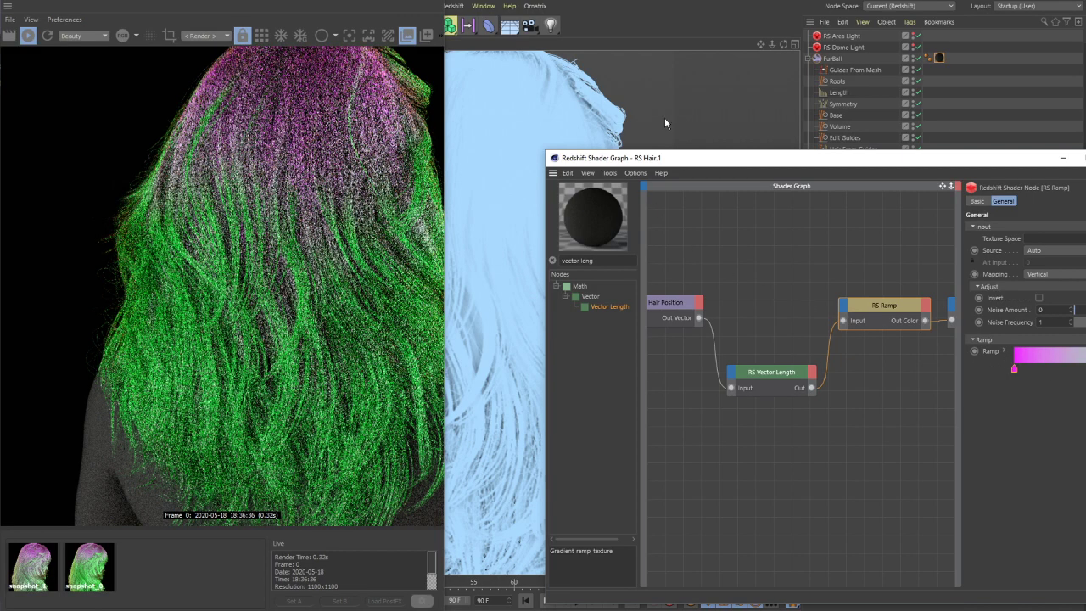
{"action": "left_click_drag", "start_coordinate": [624, 123], "coordinate": [496, 116], "text": "alt"}
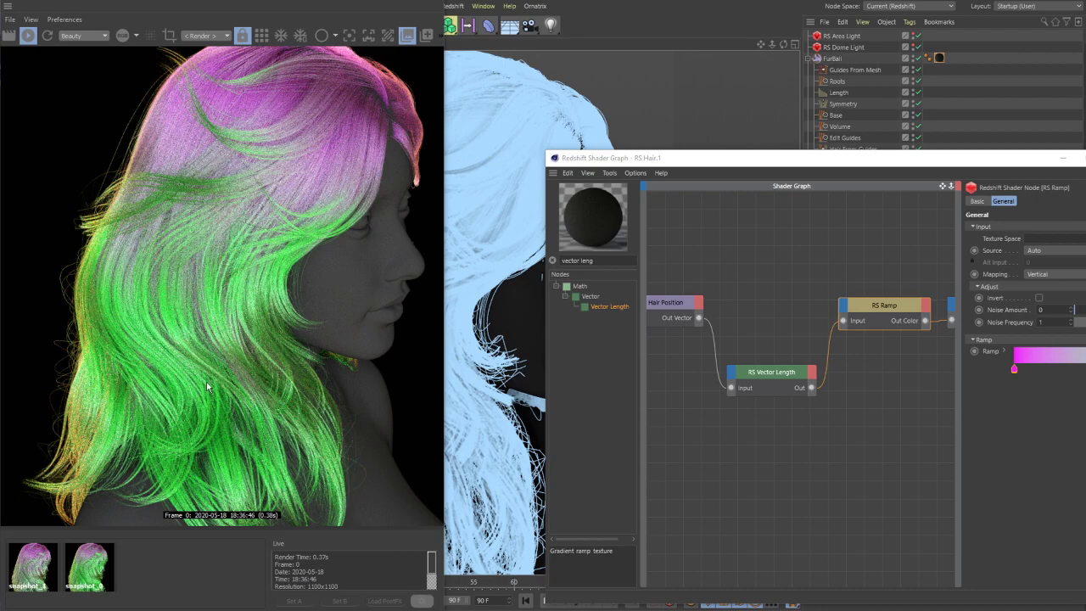
- Add an RS Hair Random Color node from the search and shift RS Hair and Output right
{"action": "middle_click_drag", "start_coordinate": [924, 387], "coordinate": [821, 376]}
{"action": "left_click", "coordinate": [830, 375]}
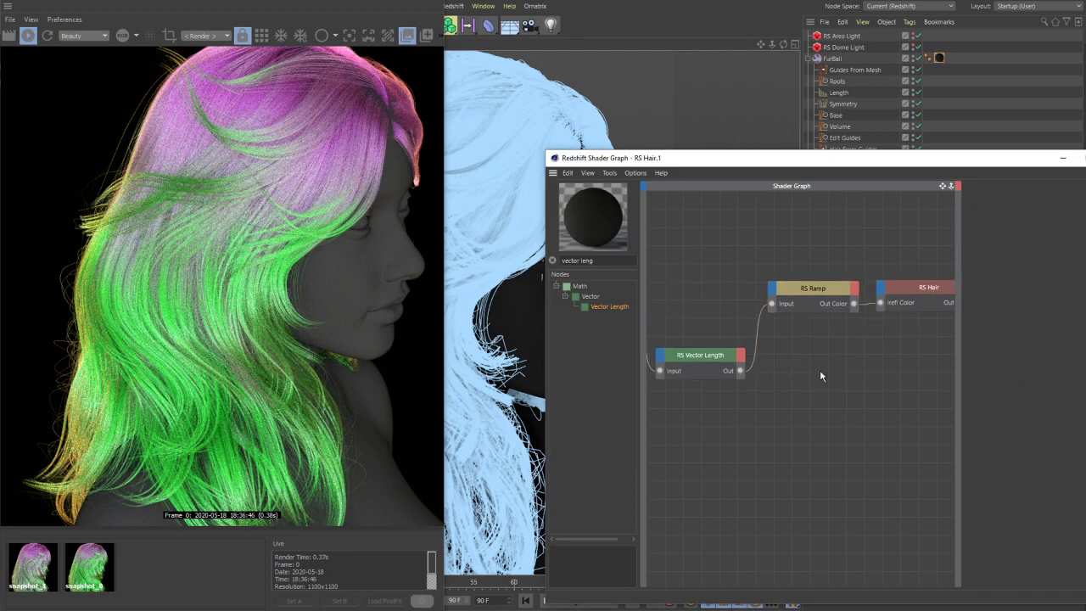
{"action": "key", "text": "ctrl+f"}
{"action": "type", "text": "ra"}
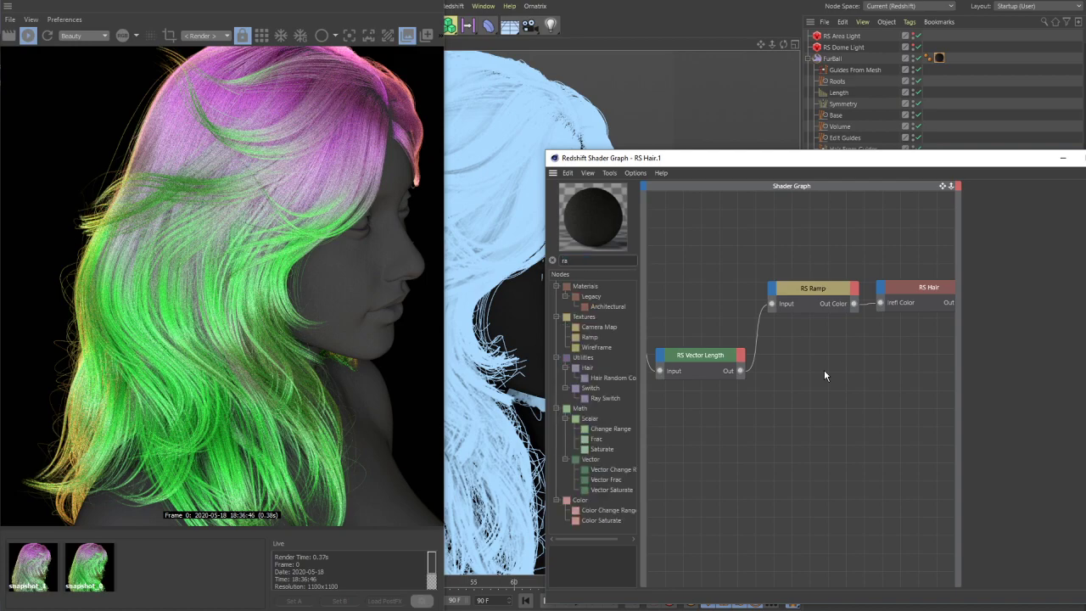
{"action": "type", "text": "ndoi"}
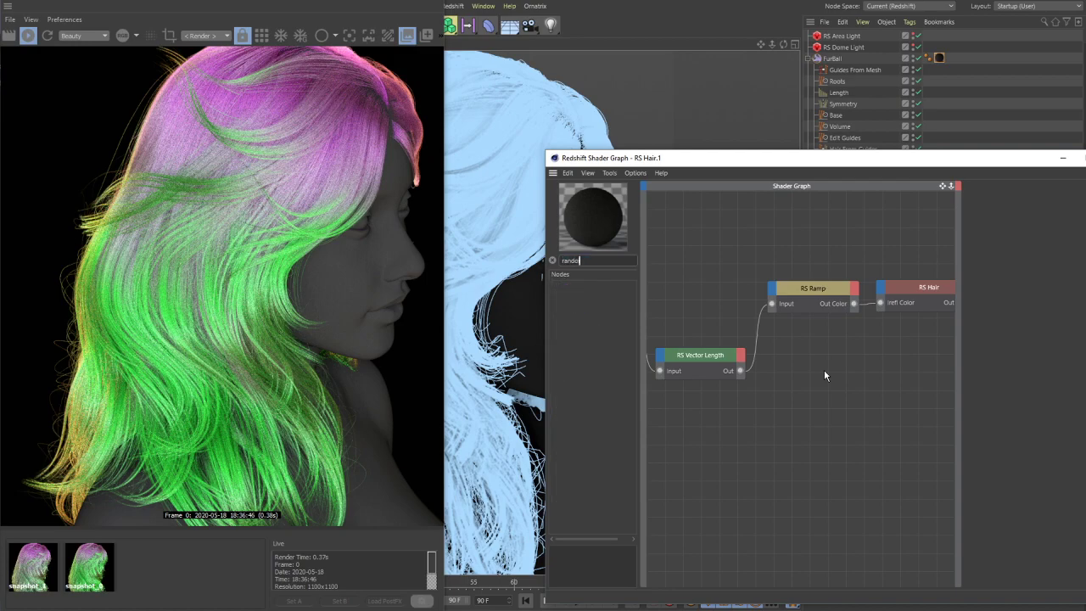
{"action": "left_click_drag", "start_coordinate": [613, 307], "coordinate": [819, 373]}
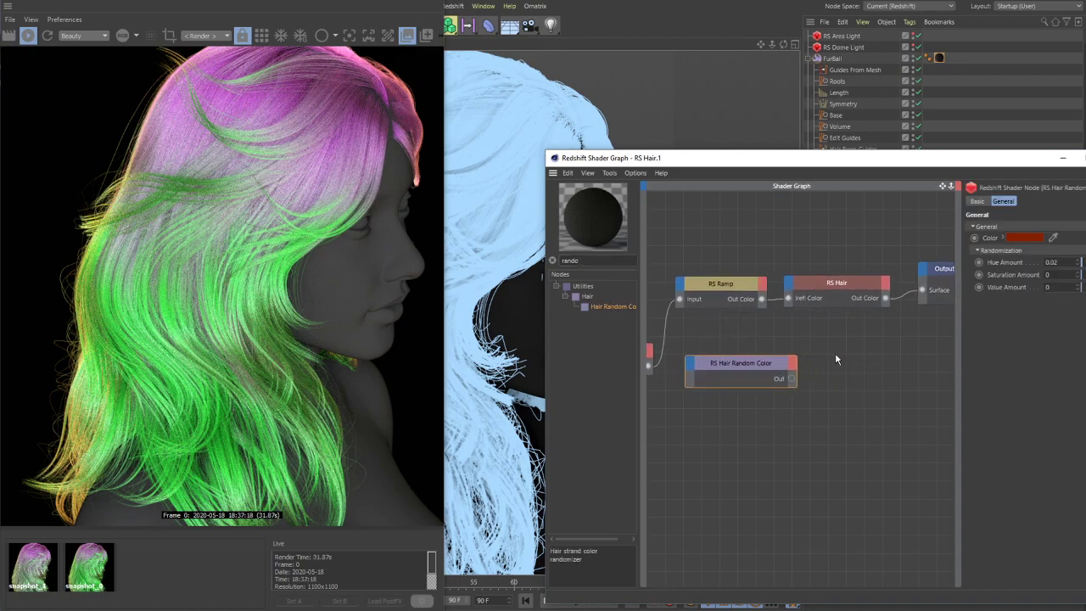
{"action": "middle_click_drag", "start_coordinate": [831, 340], "coordinate": [764, 337]}
{"action": "left_click_drag", "start_coordinate": [771, 211], "coordinate": [913, 303]}
{"action": "left_click_drag", "start_coordinate": [765, 273], "coordinate": [866, 273]}
{"action": "middle_click_drag", "start_coordinate": [734, 342], "coordinate": [894, 310]}
{"action": "middle_click_drag", "start_coordinate": [942, 339], "coordinate": [746, 343]}
{"action": "left_click_drag", "start_coordinate": [747, 334], "coordinate": [816, 326]}
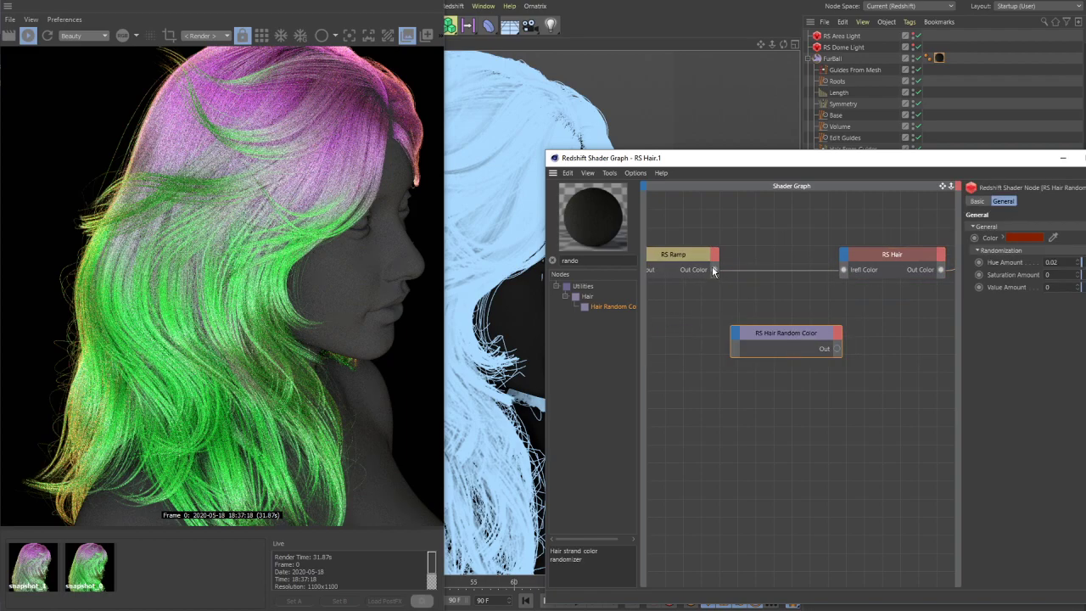
- Wire RS Ramp's Out Color into the random colour's Color input and its output into RS Hair's Refl Color
{"action": "left_click_drag", "start_coordinate": [713, 270], "coordinate": [734, 333]}
{"action": "mouse_move", "coordinate": [749, 342]}
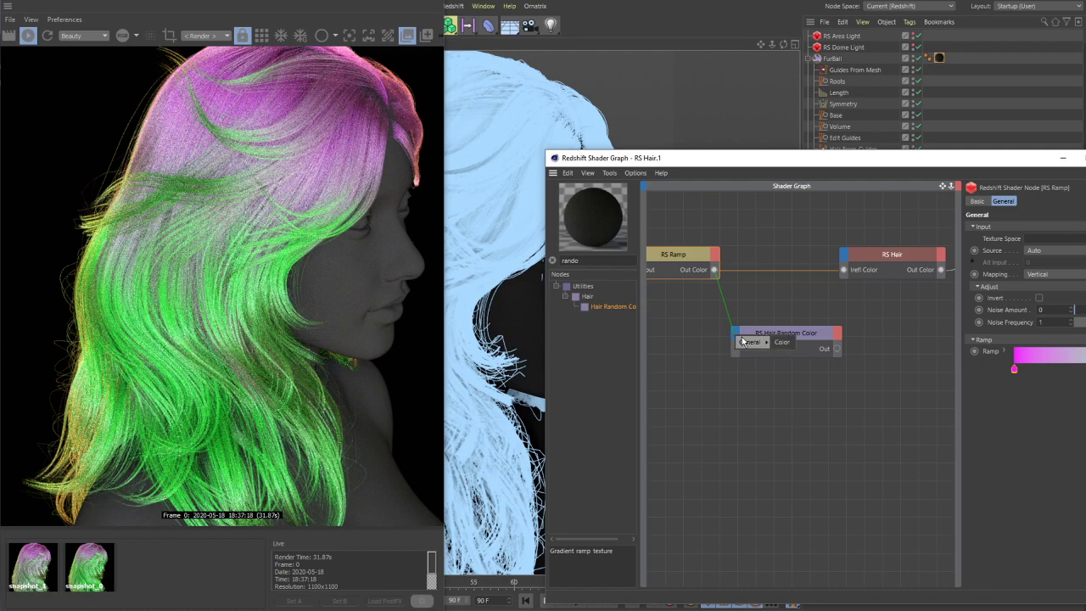
{"action": "left_click", "coordinate": [780, 341]}
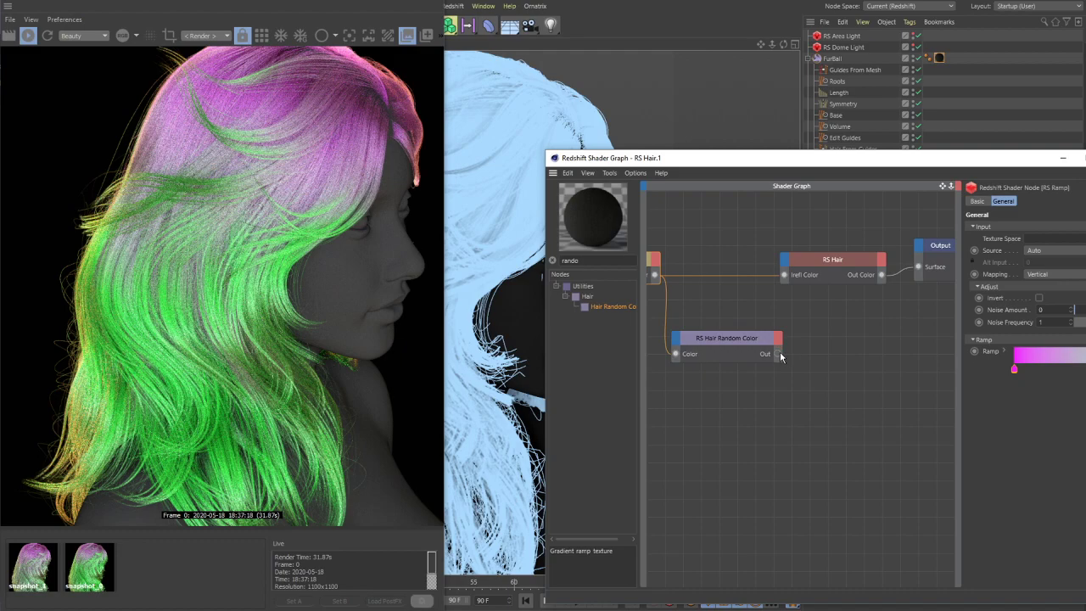
{"action": "left_click_drag", "start_coordinate": [783, 278], "coordinate": [785, 277]}
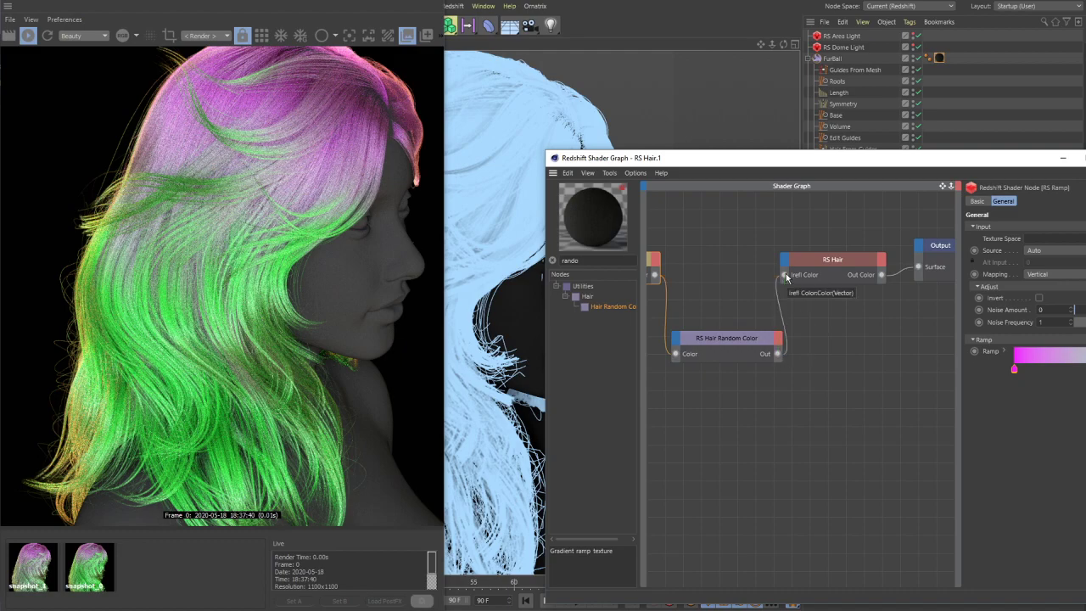
{"action": "left_click", "coordinate": [733, 336]}
{"action": "left_click_drag", "start_coordinate": [754, 343], "coordinate": [756, 330]}
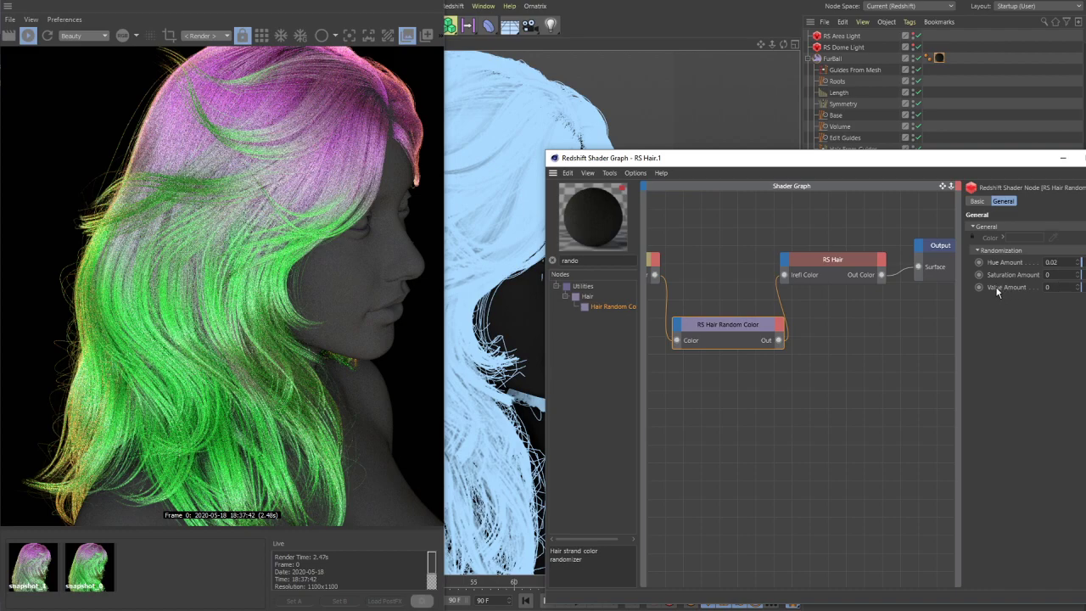
- Set the RS Hair Random Color Hue Amount to 0.5 and save a render snapshot
{"action": "double_click", "coordinate": [1051, 262]}
{"action": "type", "text": "0.5"}
{"action": "key", "text": "Return"}
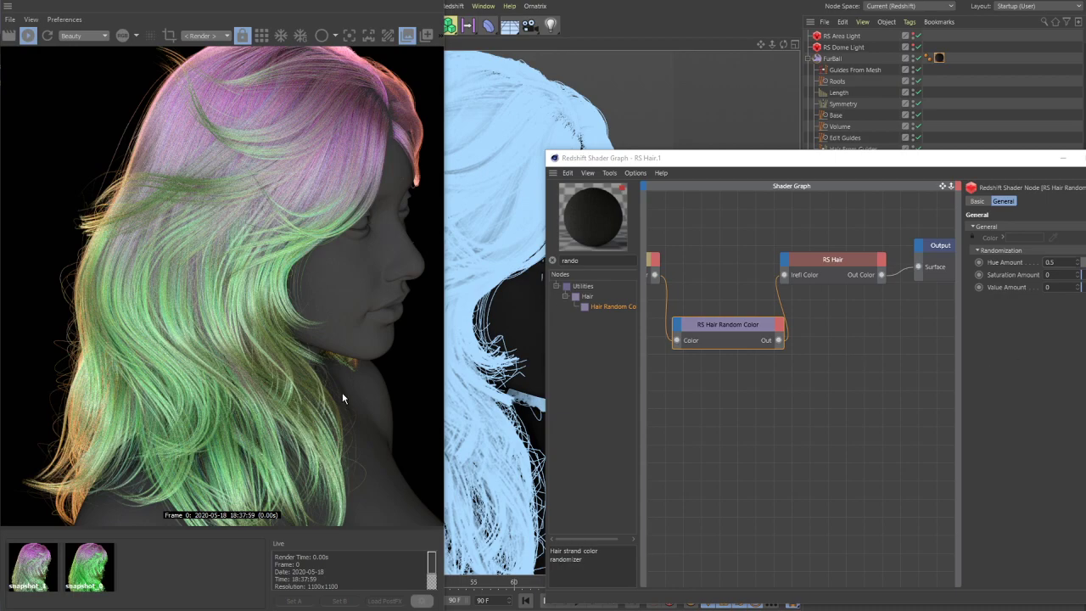
{"action": "left_click", "coordinate": [428, 35]}
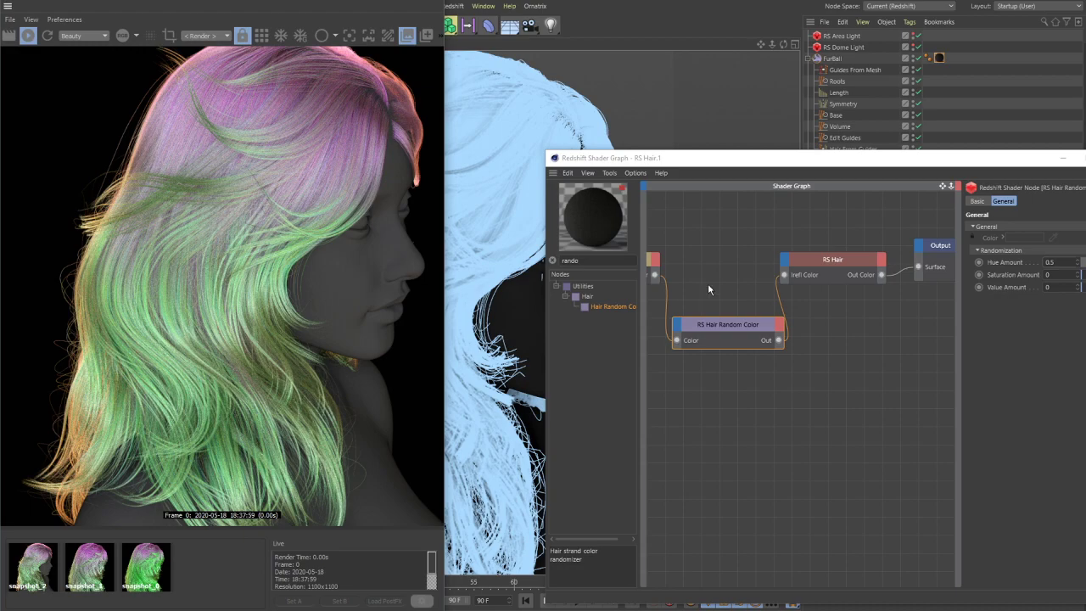
- Reconnect RS Ramp's Out Color straight to RS Hair's Refl Color and compare against snapshot_2
{"action": "middle_click_drag", "start_coordinate": [763, 424], "coordinate": [840, 440]}
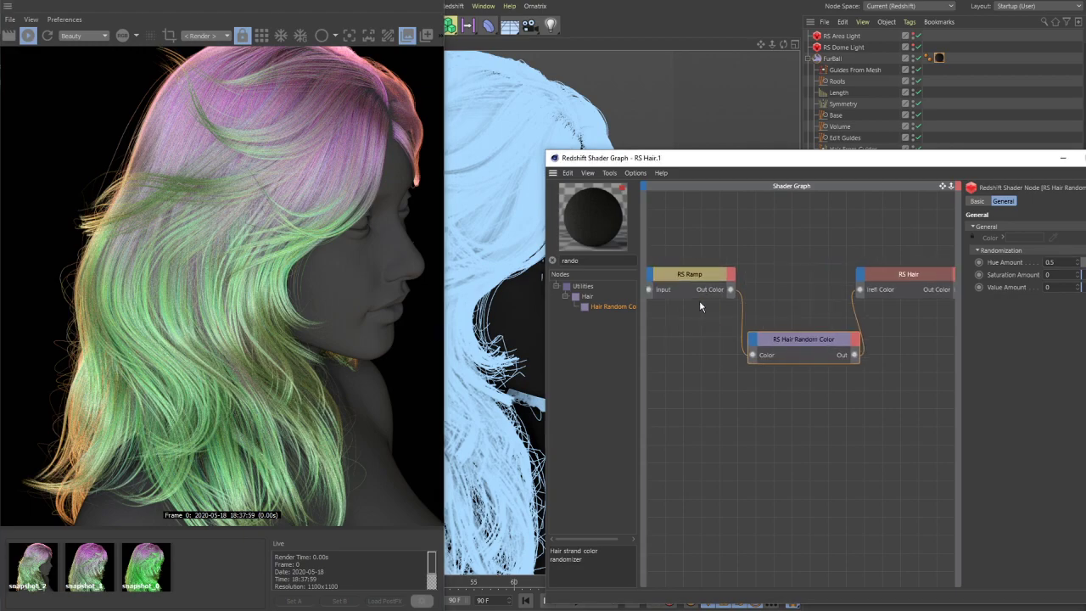
{"action": "left_click_drag", "start_coordinate": [730, 292], "coordinate": [860, 291]}
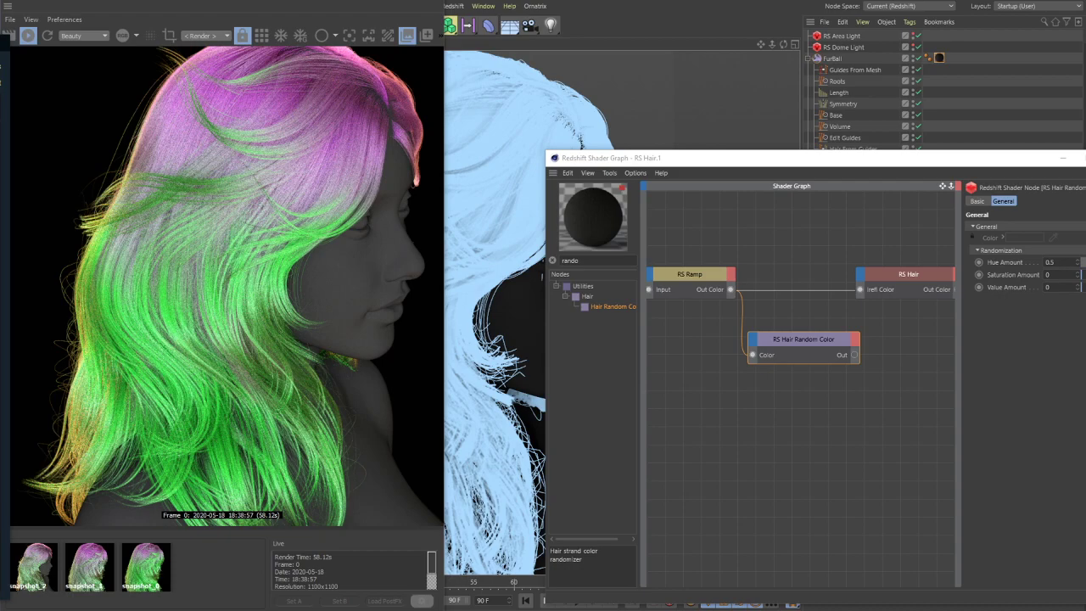
{"action": "left_click", "coordinate": [36, 569]}
{"action": "left_click", "coordinate": [36, 571]}
{"action": "left_click", "coordinate": [36, 571]}
{"action": "left_click", "coordinate": [37, 571]}
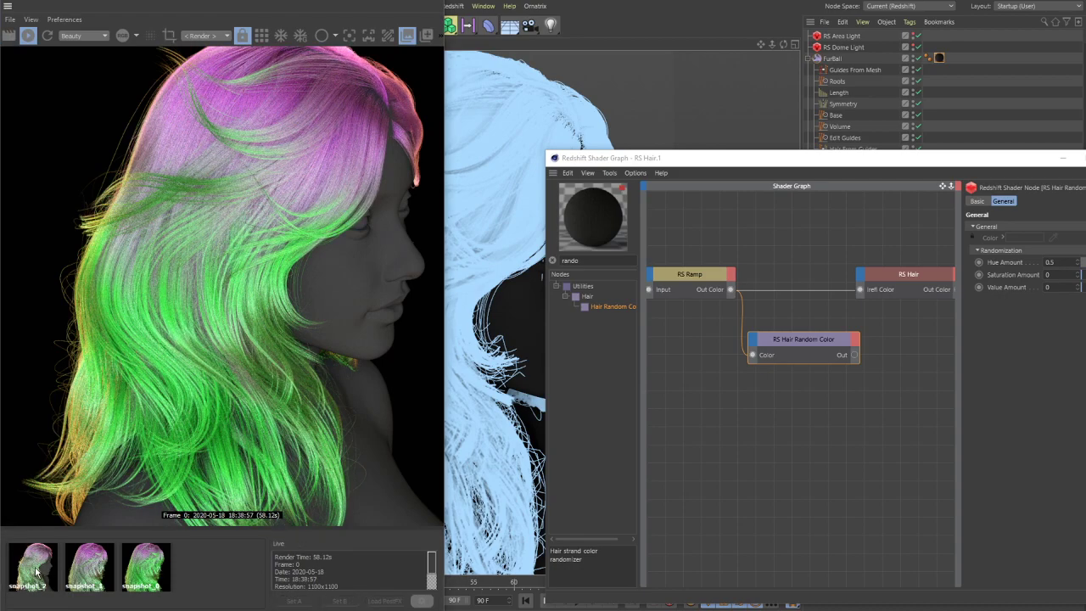
{"action": "left_click", "coordinate": [36, 571]}
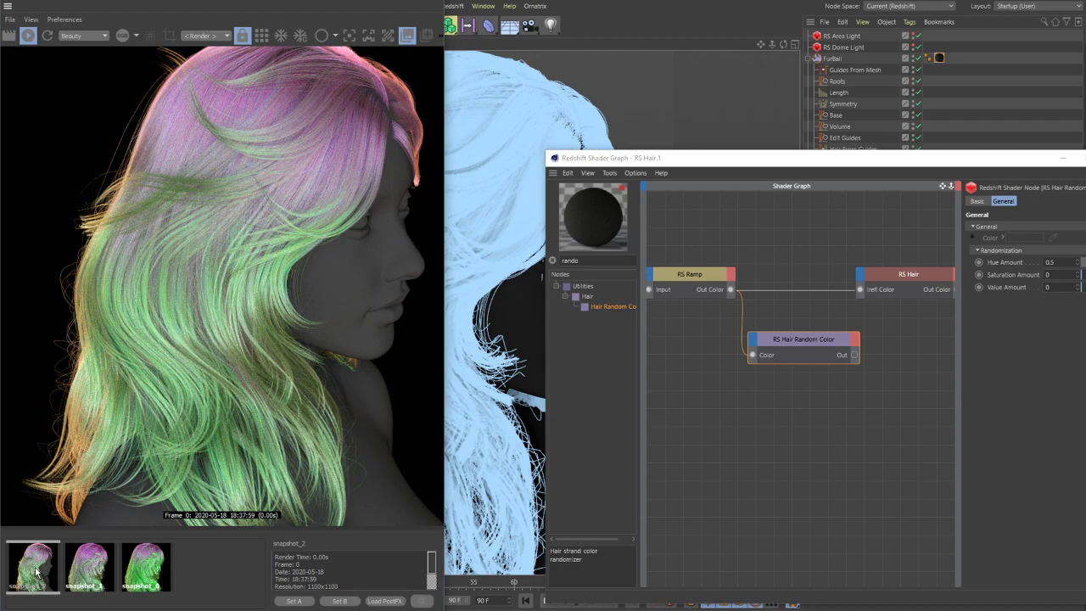
- Keep flipping between snapshot_2 and the live render, then select the RS Ramp node
{"action": "left_click", "coordinate": [37, 571]}
{"action": "left_click", "coordinate": [37, 571]}
{"action": "left_click", "coordinate": [36, 571]}
{"action": "left_click", "coordinate": [36, 571]}
{"action": "left_click", "coordinate": [36, 571]}
{"action": "left_click", "coordinate": [37, 571]}
{"action": "left_click", "coordinate": [36, 571]}
{"action": "left_click", "coordinate": [36, 571]}
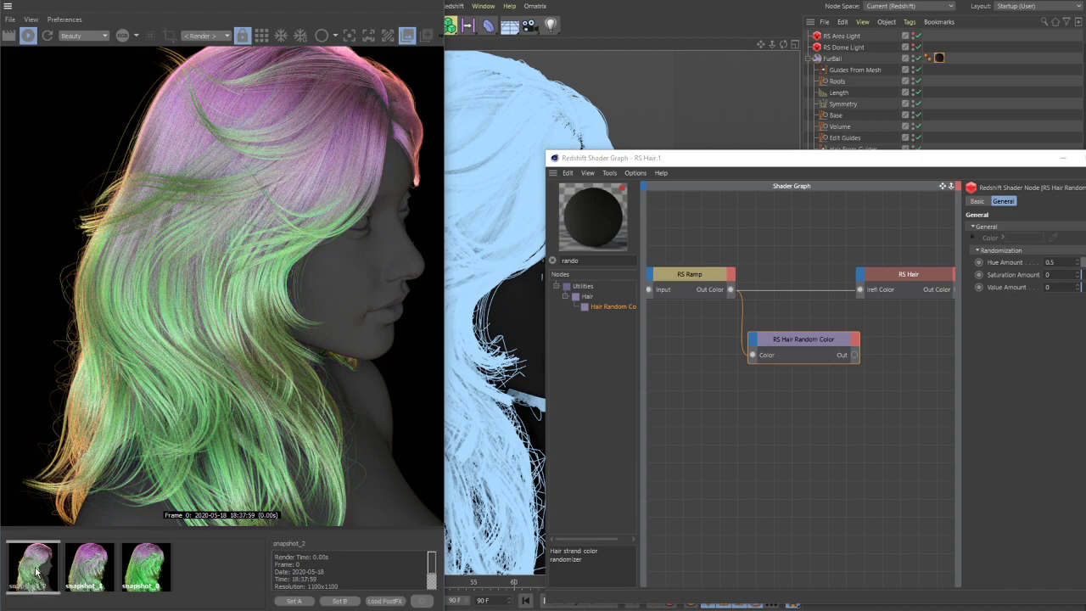
{"action": "left_click", "coordinate": [702, 274]}
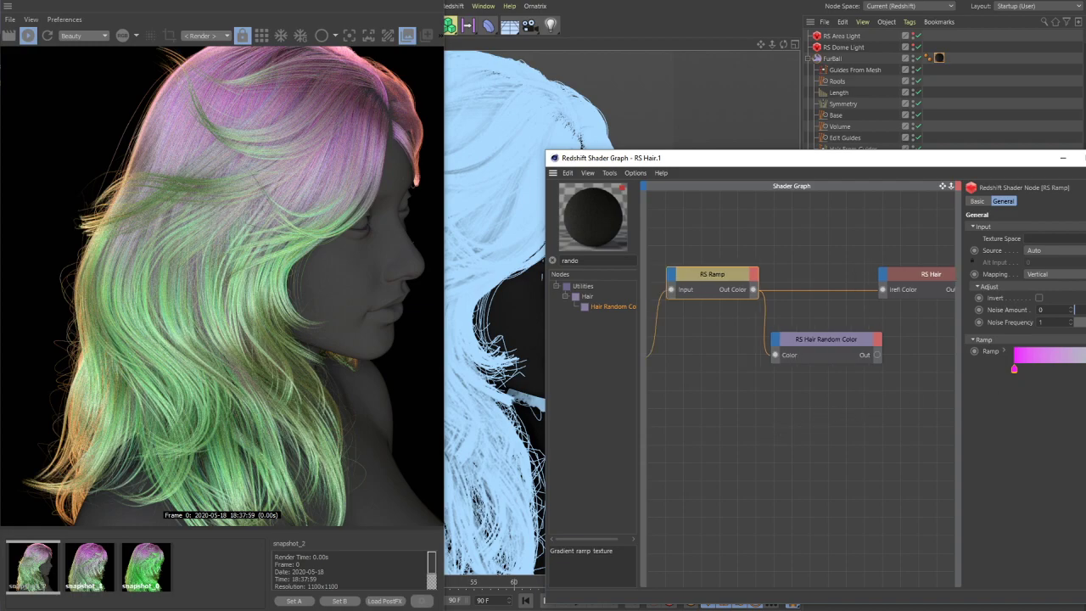
- Recolour the first RS Ramp knot from pink to blue (hue 237)
{"action": "left_click_drag", "start_coordinate": [1015, 368], "coordinate": [1032, 375]}
{"action": "double_click", "coordinate": [1019, 371]}
{"action": "left_click", "coordinate": [1066, 380]}
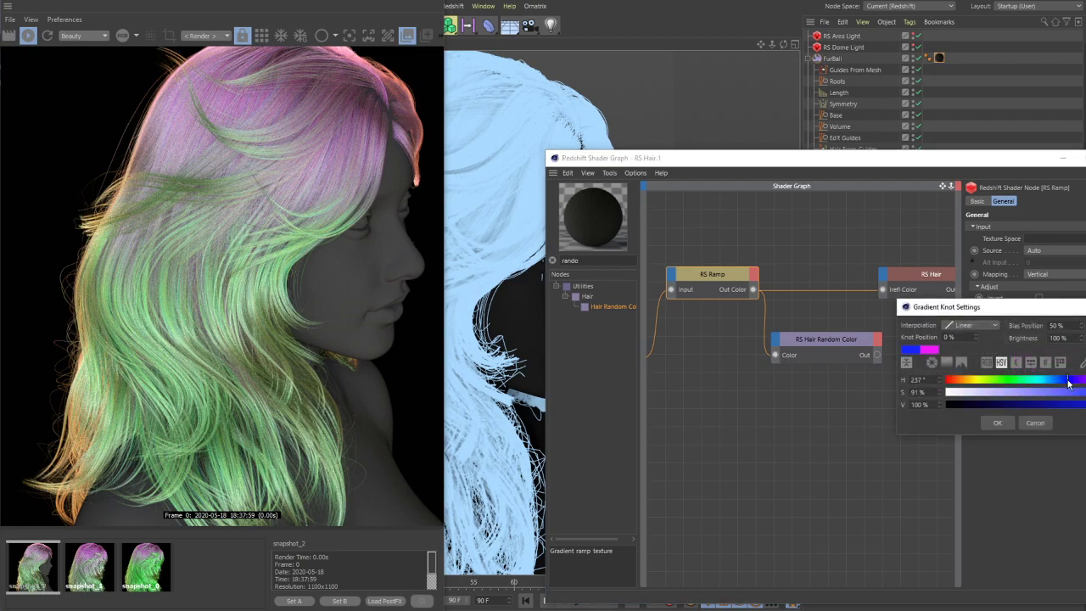
{"action": "left_click", "coordinate": [998, 422]}
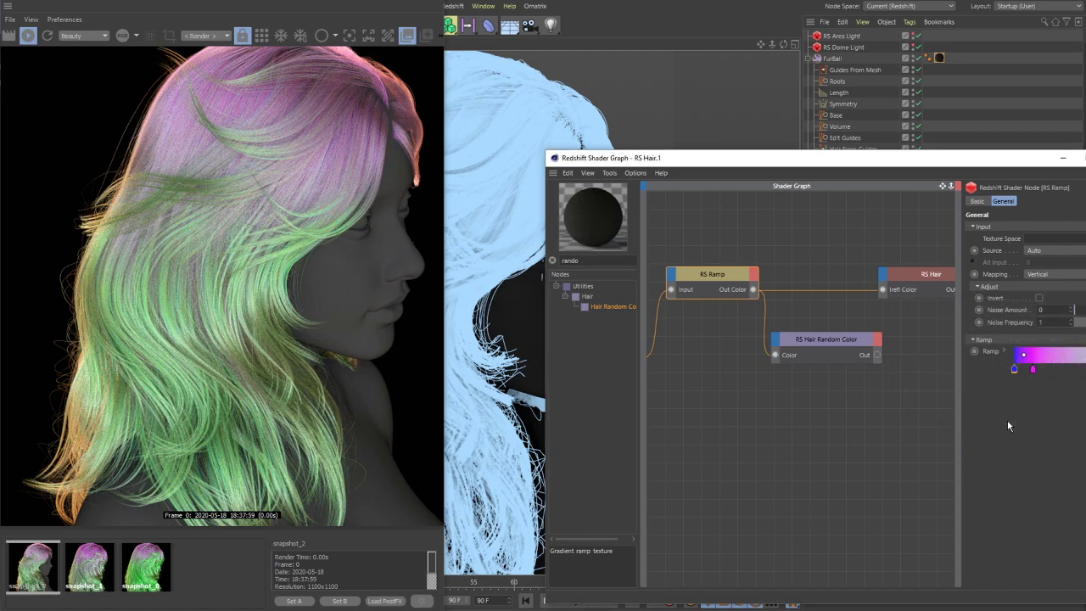
- Back in the live render, widen the blue start of the gradient and orbit the view
{"action": "left_click", "coordinate": [49, 579]}
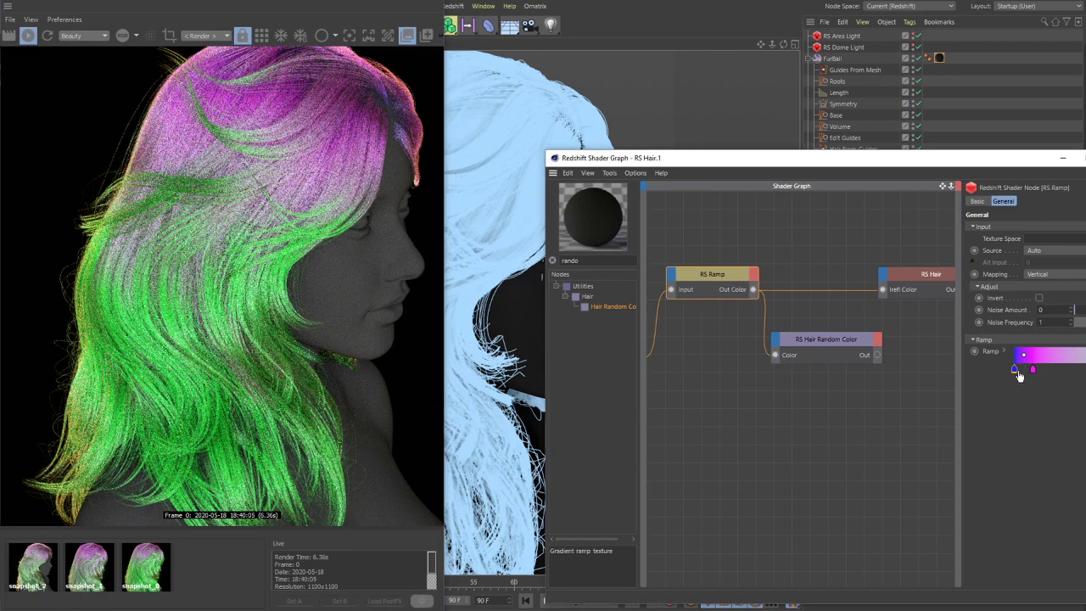
{"action": "left_click_drag", "start_coordinate": [1015, 370], "coordinate": [1025, 370]}
{"action": "left_click_drag", "start_coordinate": [616, 118], "coordinate": [605, 121], "text": "alt"}
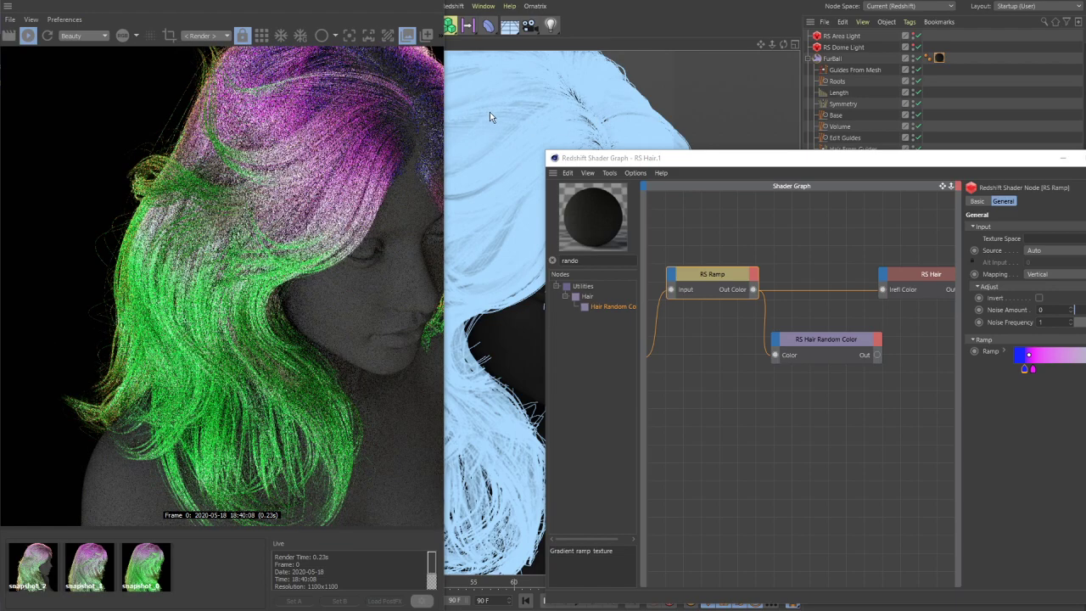
- Orbit to a side profile of the hair and open a ramp knot's colour settings to recolour it
{"action": "left_click_drag", "start_coordinate": [490, 112], "coordinate": [510, 129], "text": "alt"}
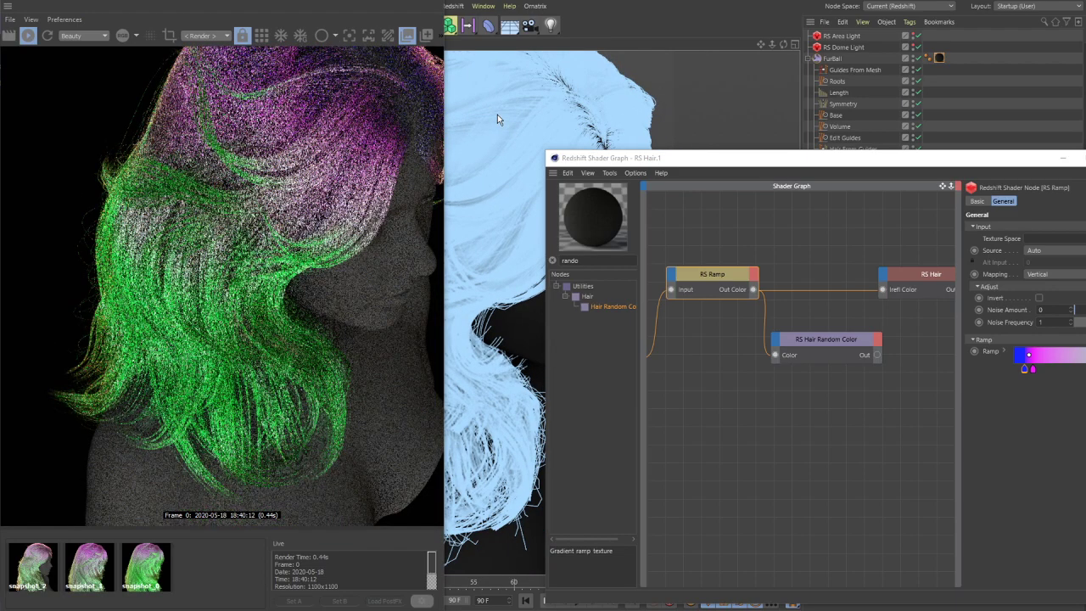
{"action": "left_click_drag", "start_coordinate": [497, 115], "coordinate": [478, 182], "text": "alt"}
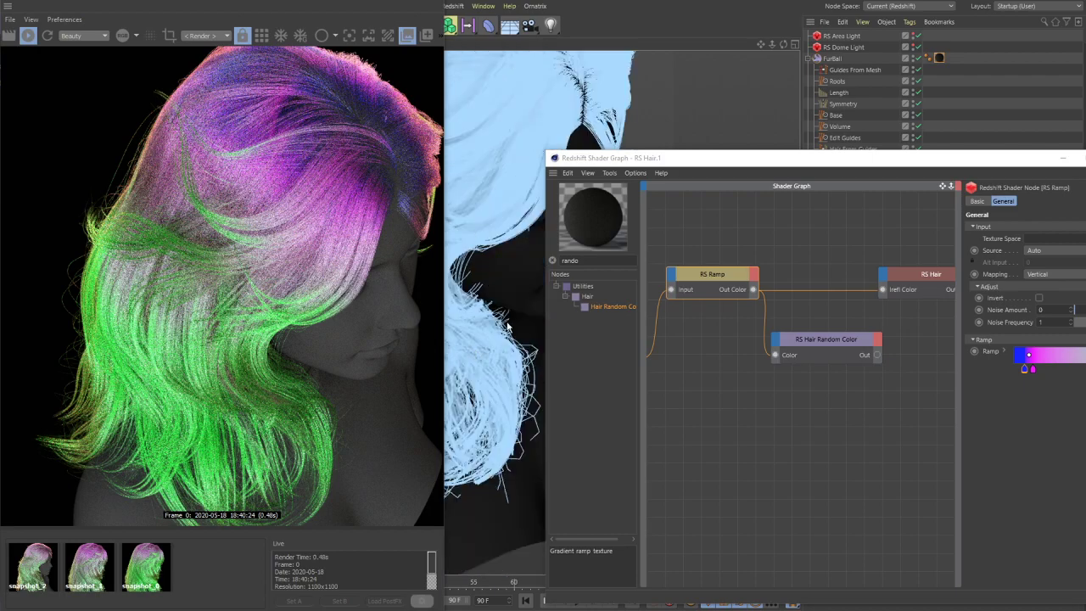
{"action": "left_click_drag", "start_coordinate": [505, 327], "coordinate": [518, 313], "text": "alt"}
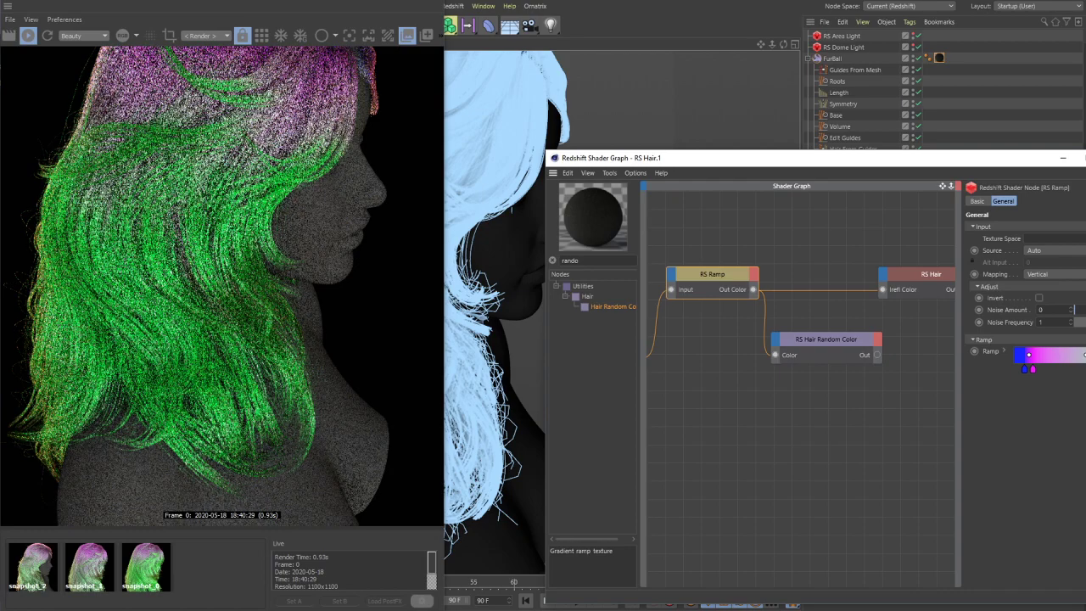
{"action": "double_click", "coordinate": [1033, 369]}
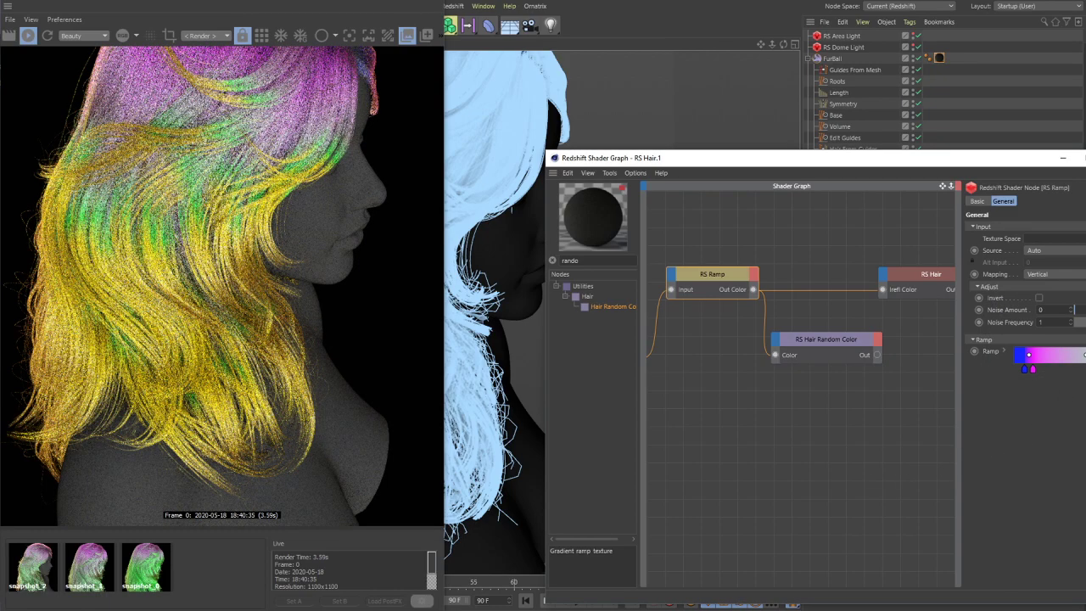
- Move the green knot to the right end of the RS Ramp gradient
{"action": "left_click_drag", "start_coordinate": [1085, 370], "coordinate": [1082, 372]}
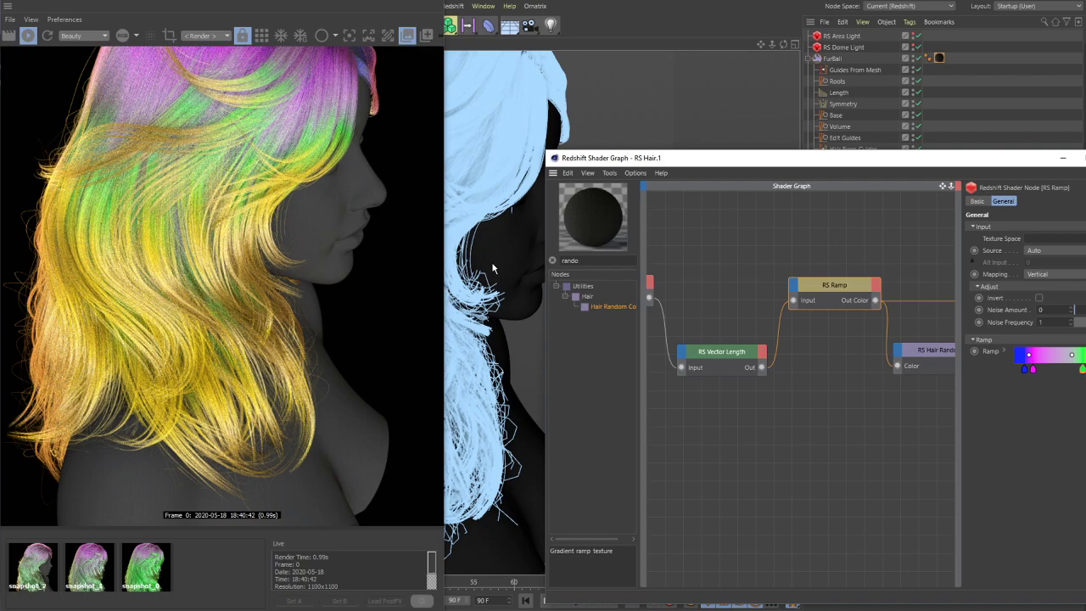
- Wire Position's Out Vector straight into the RS Ramp Input, replacing the RS Vector Length link
{"action": "middle_click_drag", "start_coordinate": [639, 300], "coordinate": [679, 309]}
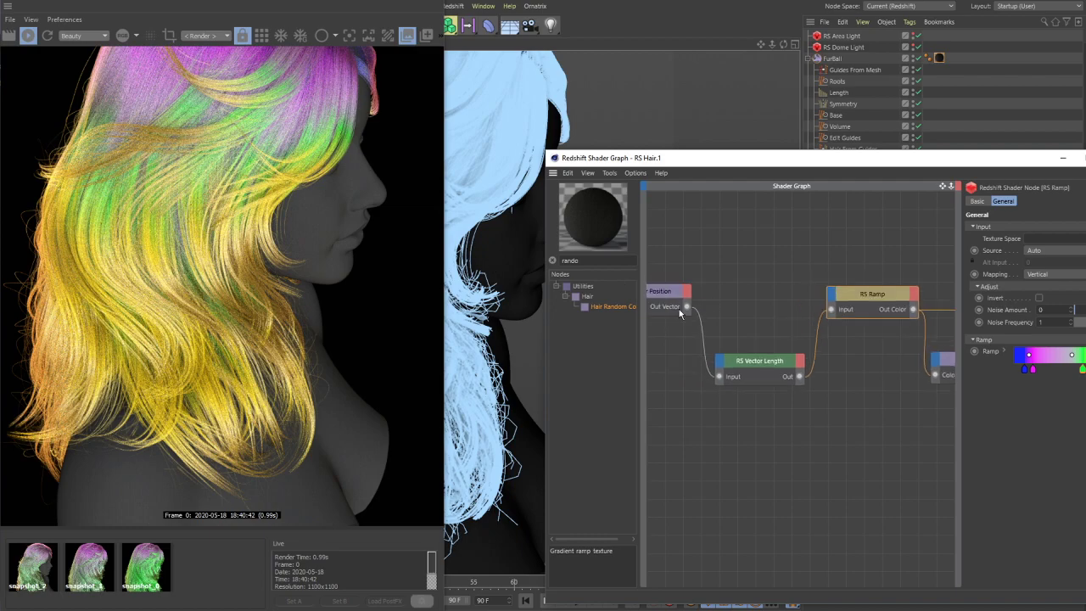
{"action": "left_click_drag", "start_coordinate": [687, 308], "coordinate": [831, 312]}
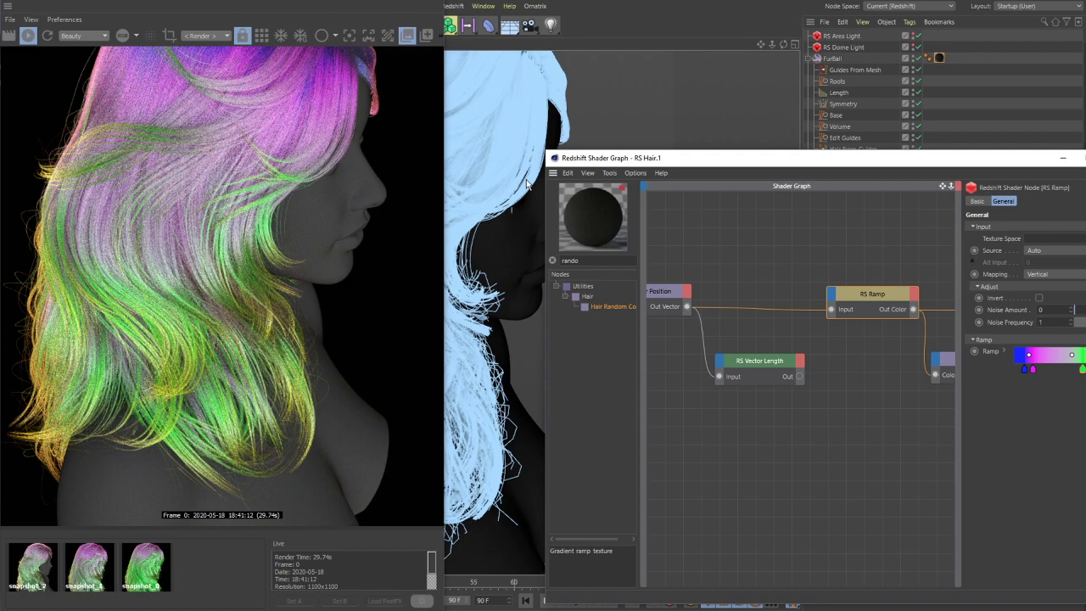
{"action": "left_click", "coordinate": [518, 246]}
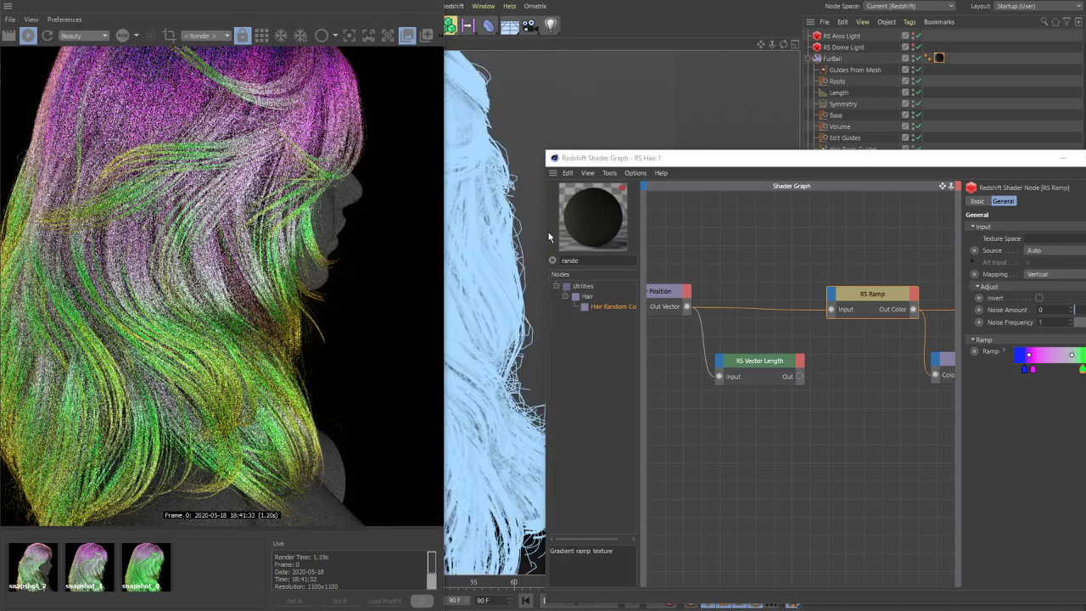
{"action": "scroll", "coordinate": [515, 253], "scroll_direction": "up", "scroll_amount": 3}
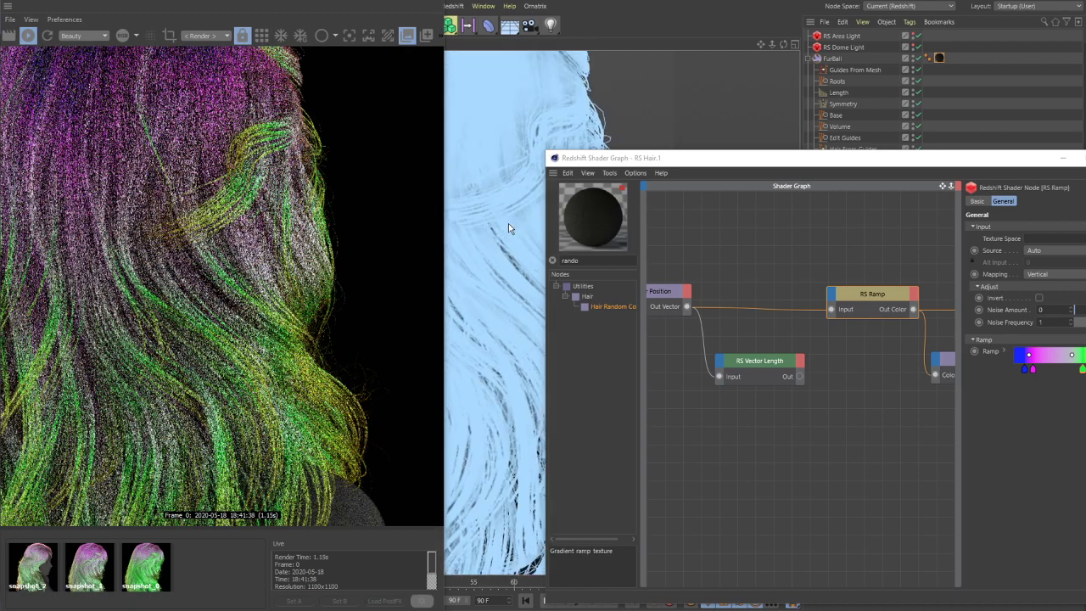
{"action": "scroll", "coordinate": [508, 223], "scroll_direction": "up", "scroll_amount": 3}
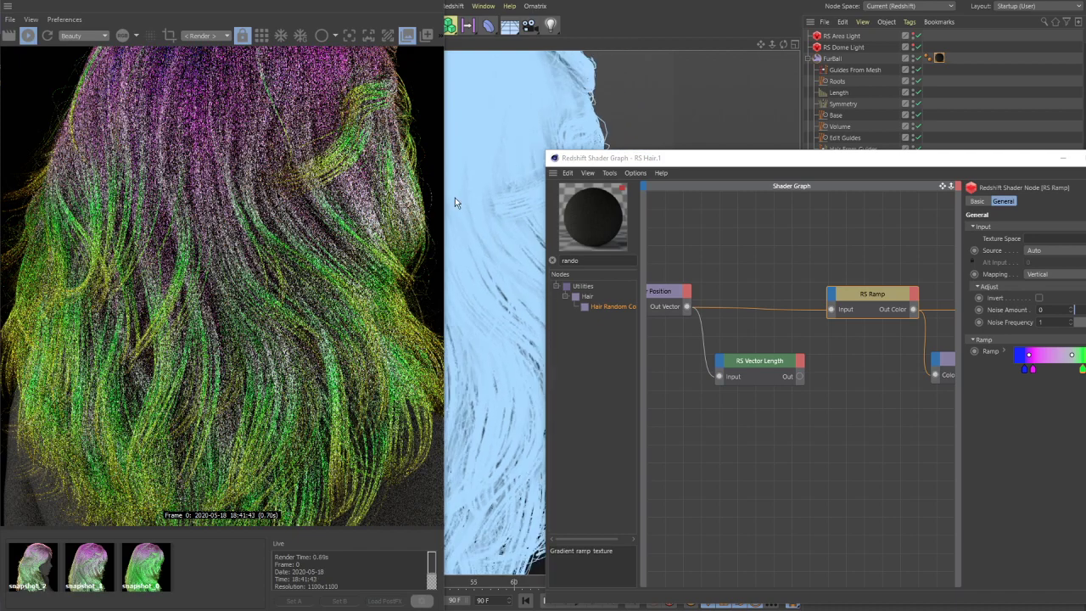
{"action": "scroll", "coordinate": [466, 227], "scroll_direction": "down", "scroll_amount": 2}
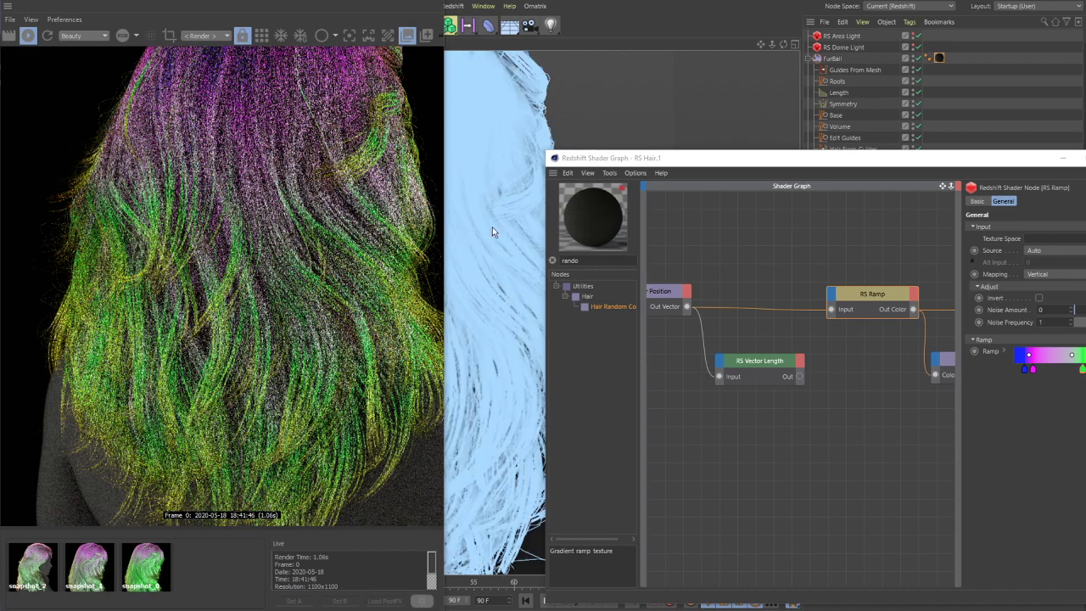
{"action": "scroll", "coordinate": [492, 242], "scroll_direction": "down", "scroll_amount": 1}
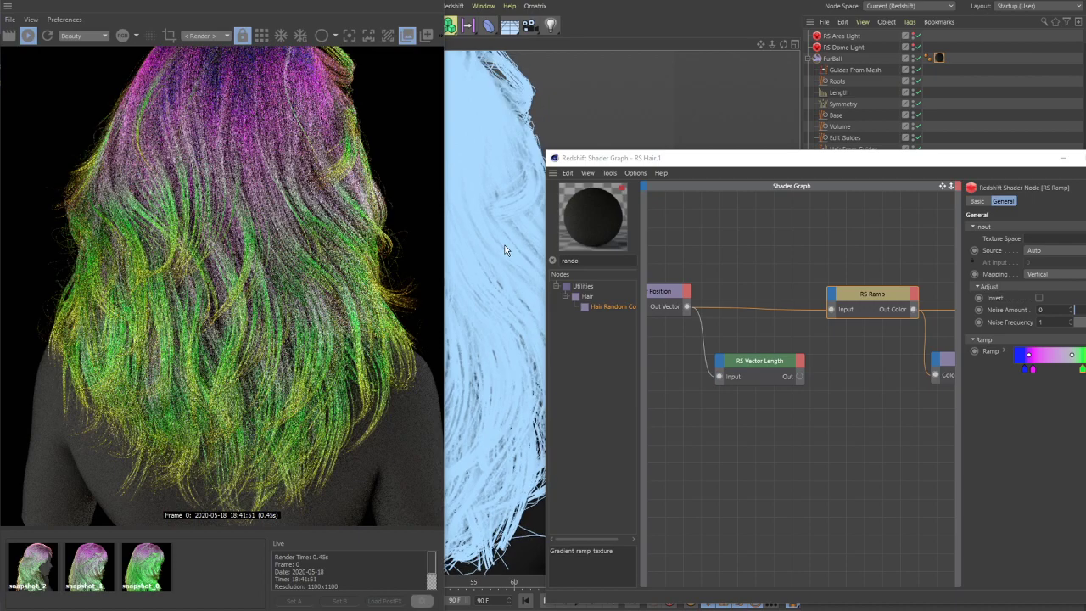
{"action": "scroll", "coordinate": [504, 250], "scroll_direction": "up", "scroll_amount": 1}
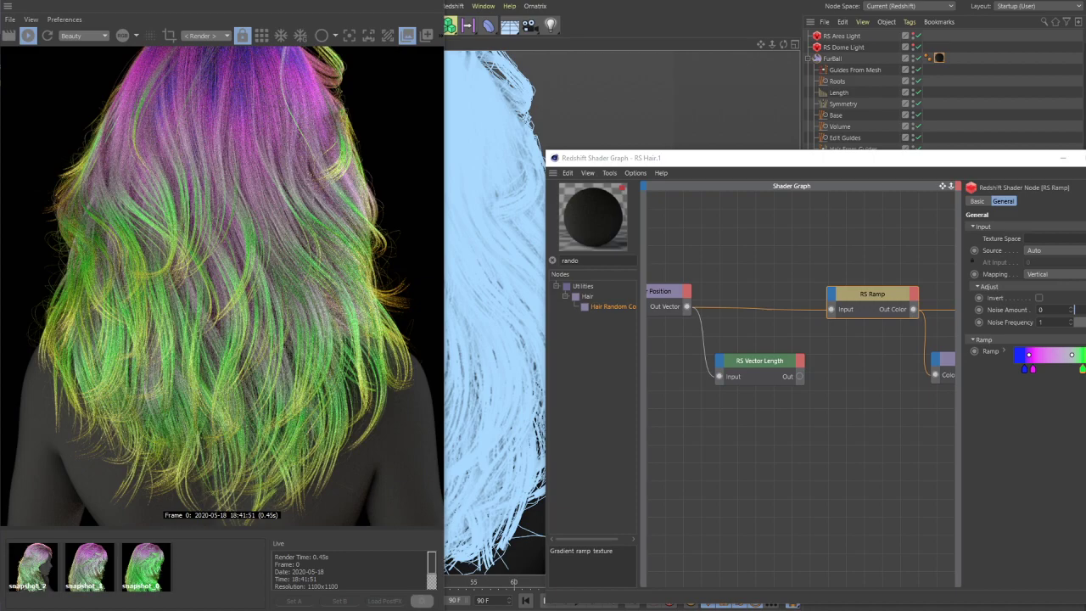
{"action": "key", "text": "alt+Tab"}
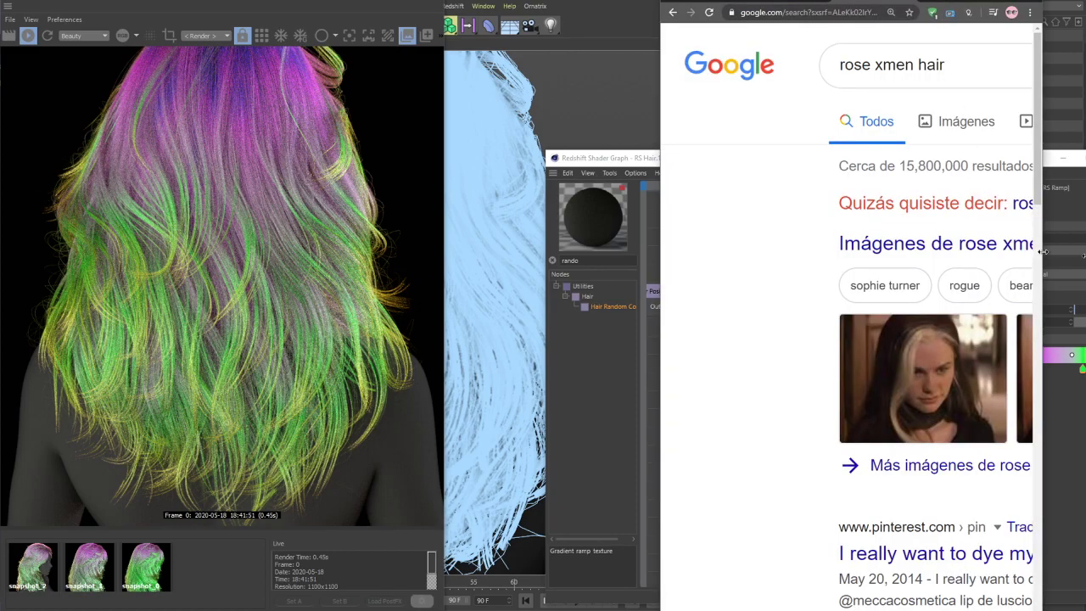
- Search images for 'rose x men hair' and open the first reference image preview
{"action": "left_click_drag", "start_coordinate": [1042, 255], "coordinate": [1085, 255]}
{"action": "left_click", "coordinate": [1044, 204]}
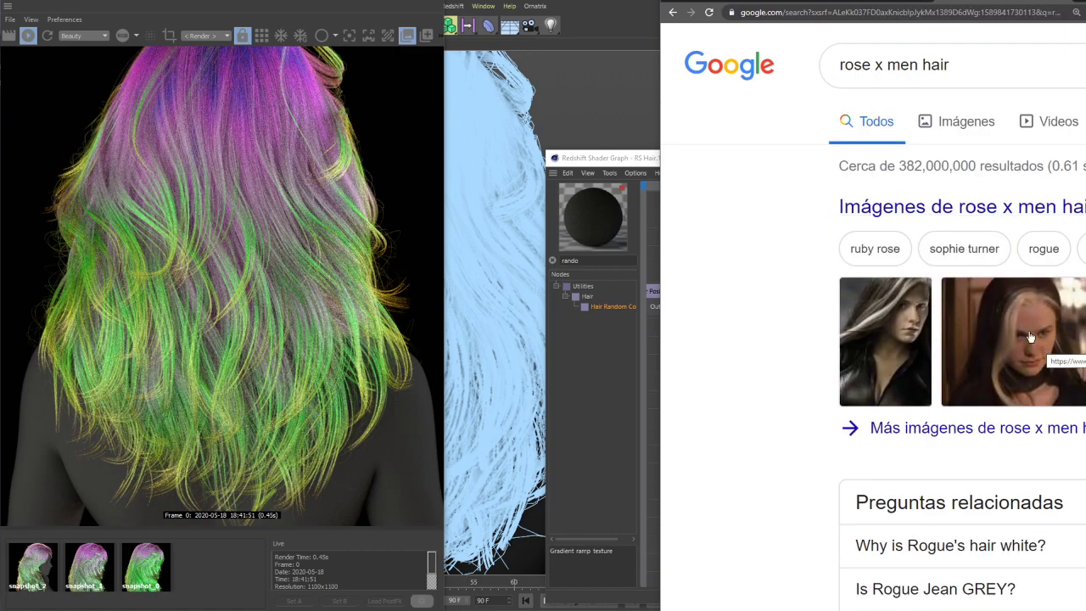
{"action": "left_click", "coordinate": [995, 282]}
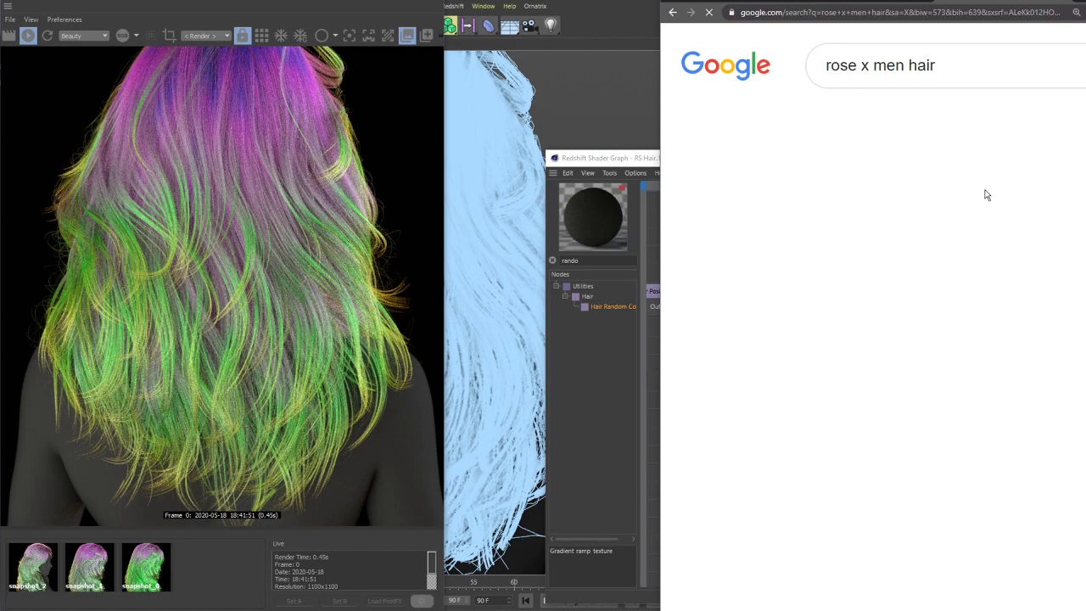
{"action": "left_click", "coordinate": [790, 406]}
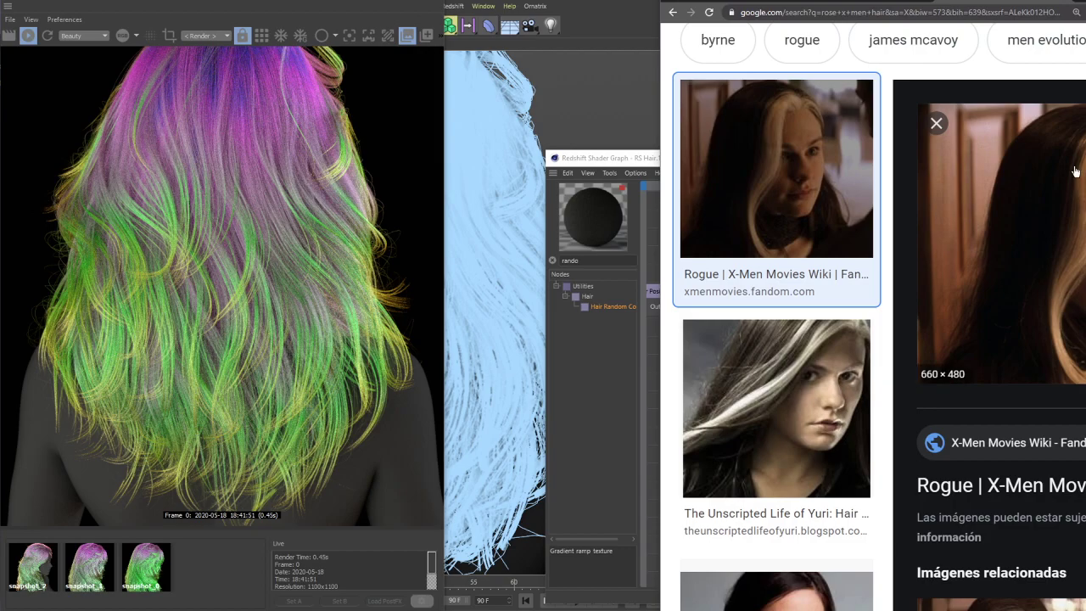
- Outline the reference's white hair streak in pink with the screen pen
{"action": "left_click_drag", "start_coordinate": [1077, 4], "coordinate": [921, 19]}
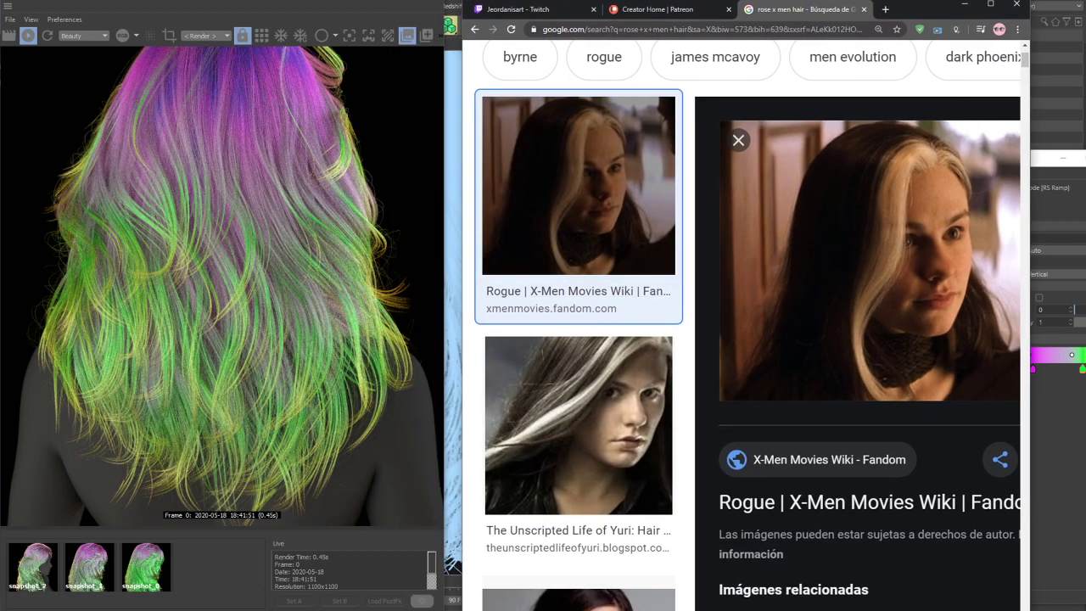
{"action": "left_click", "coordinate": [12, 356]}
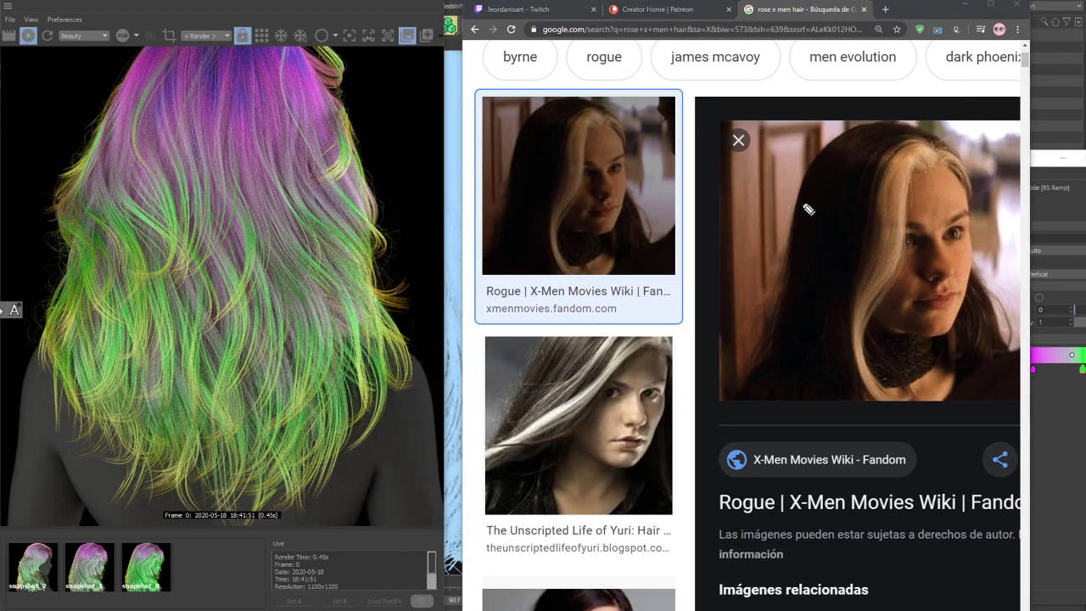
{"action": "mouse_move", "coordinate": [934, 166]}
{"action": "left_mouse_down"}
{"action": "mouse_move", "coordinate": [859, 282]}
{"action": "mouse_move", "coordinate": [844, 380]}
{"action": "left_mouse_up"}
{"action": "mouse_move", "coordinate": [892, 413]}
{"action": "left_mouse_down"}
{"action": "mouse_move", "coordinate": [933, 176]}
{"action": "mouse_move", "coordinate": [909, 248]}
{"action": "left_mouse_up"}
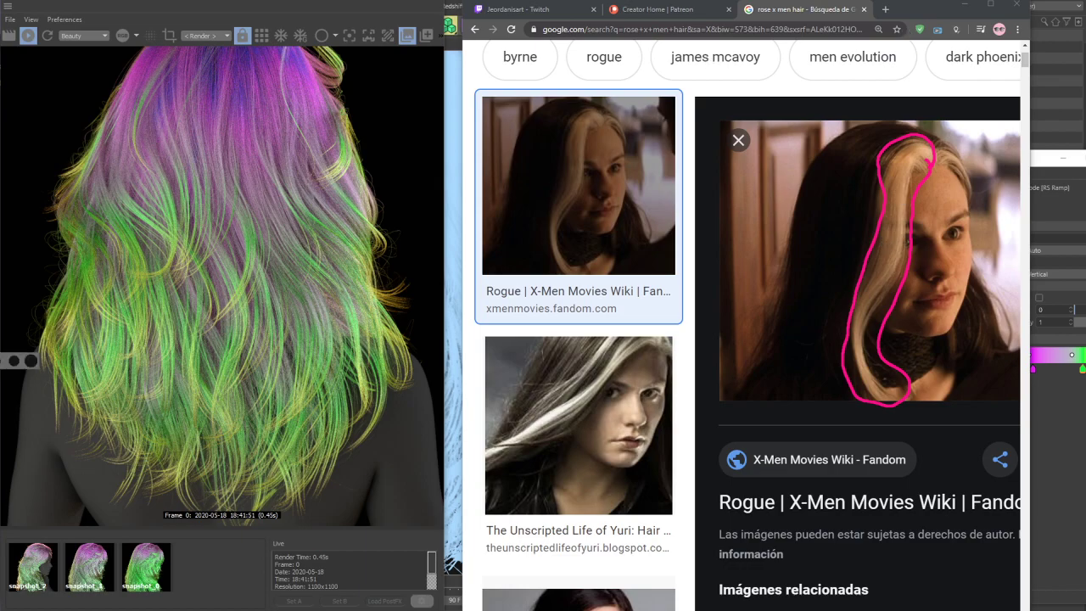
- Move Chrome aside to reveal Cinema 4D's shader graph and RS Ramp settings
{"action": "mouse_move", "coordinate": [901, 2]}
{"action": "left_mouse_down"}
{"action": "mouse_move", "coordinate": [1085, 17]}
{"action": "mouse_move", "coordinate": [1085, 54]}
{"action": "left_mouse_up"}
{"action": "mouse_move", "coordinate": [848, 59]}
{"action": "left_mouse_down"}
{"action": "mouse_move", "coordinate": [965, 182]}
{"action": "mouse_move", "coordinate": [940, 15]}
{"action": "mouse_move", "coordinate": [1005, 173]}
{"action": "mouse_move", "coordinate": [1011, 153]}
{"action": "mouse_move", "coordinate": [961, 138]}
{"action": "mouse_move", "coordinate": [942, 73]}
{"action": "left_mouse_up"}
{"action": "left_click_drag", "start_coordinate": [930, 184], "coordinate": [1085, 184]}
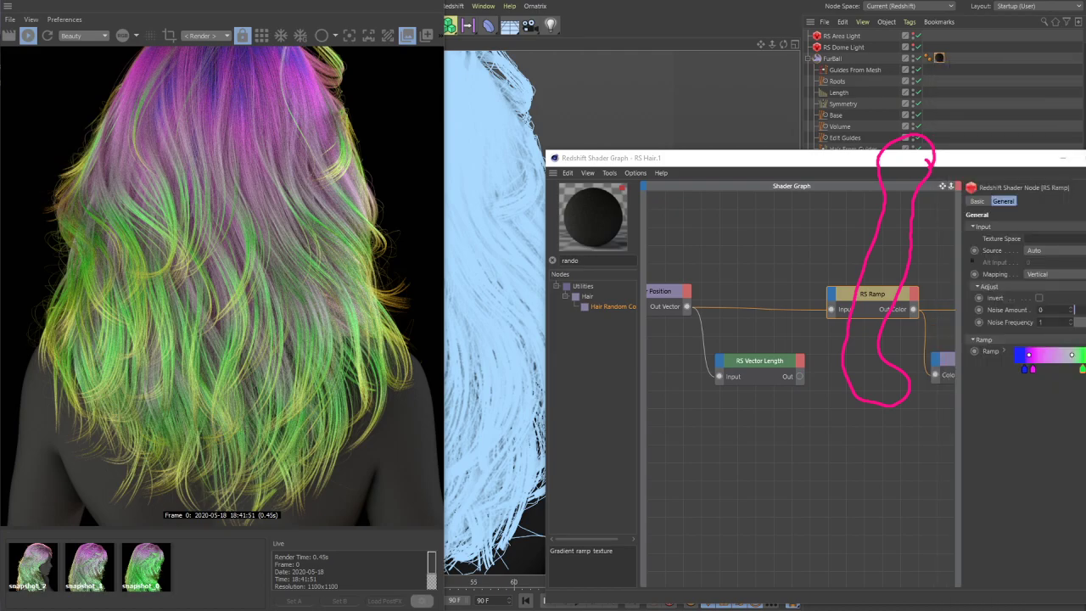
- Reposition the shader graph window and clear the pink on-screen annotation
{"action": "left_click_drag", "start_coordinate": [1016, 161], "coordinate": [981, 150]}
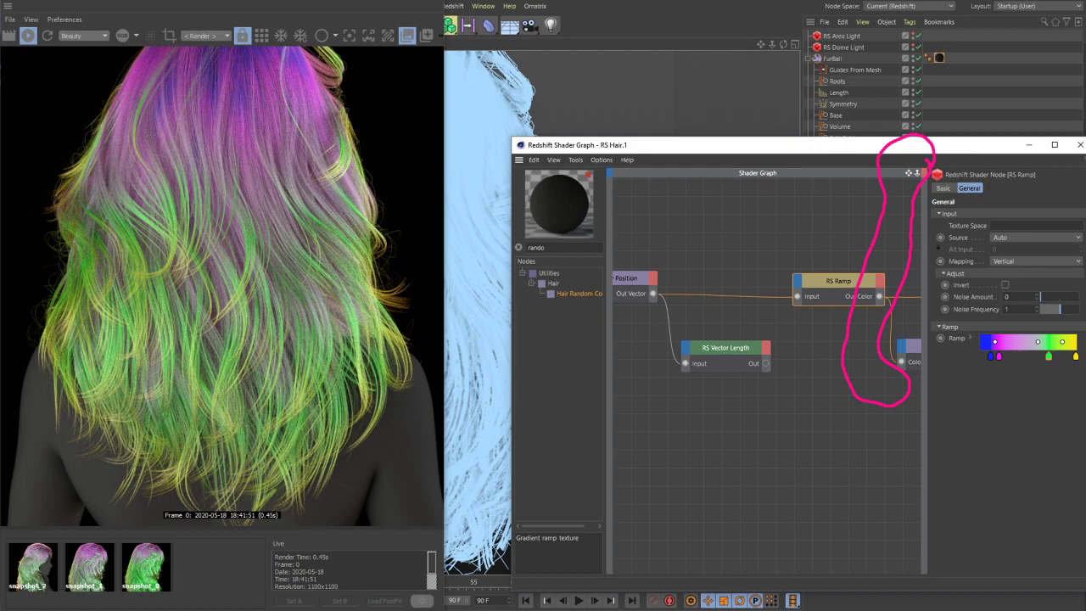
{"action": "left_click", "coordinate": [260, 293]}
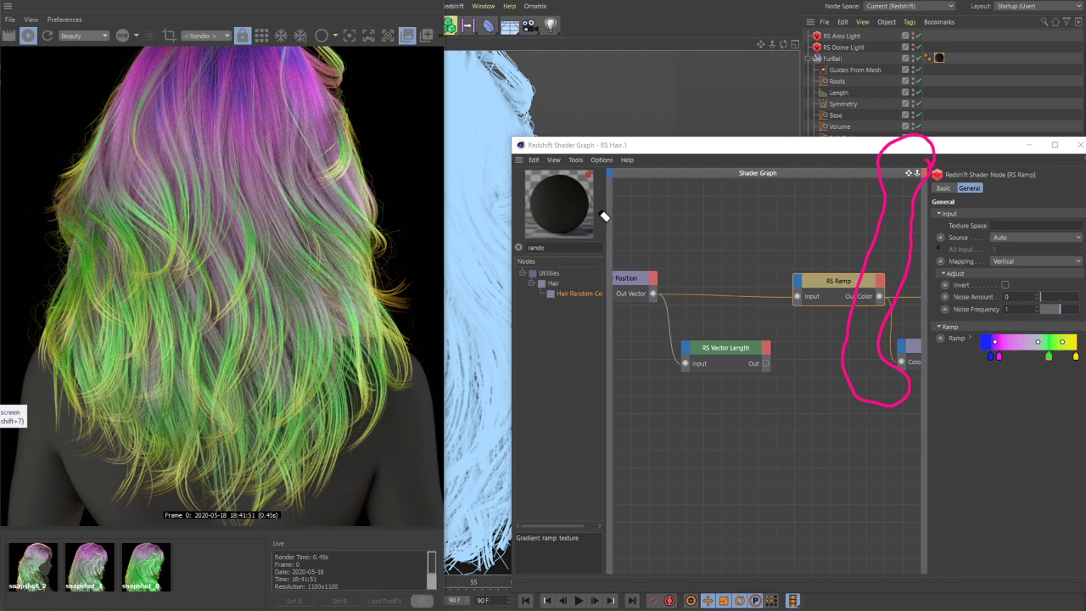
{"action": "key", "text": "Escape"}
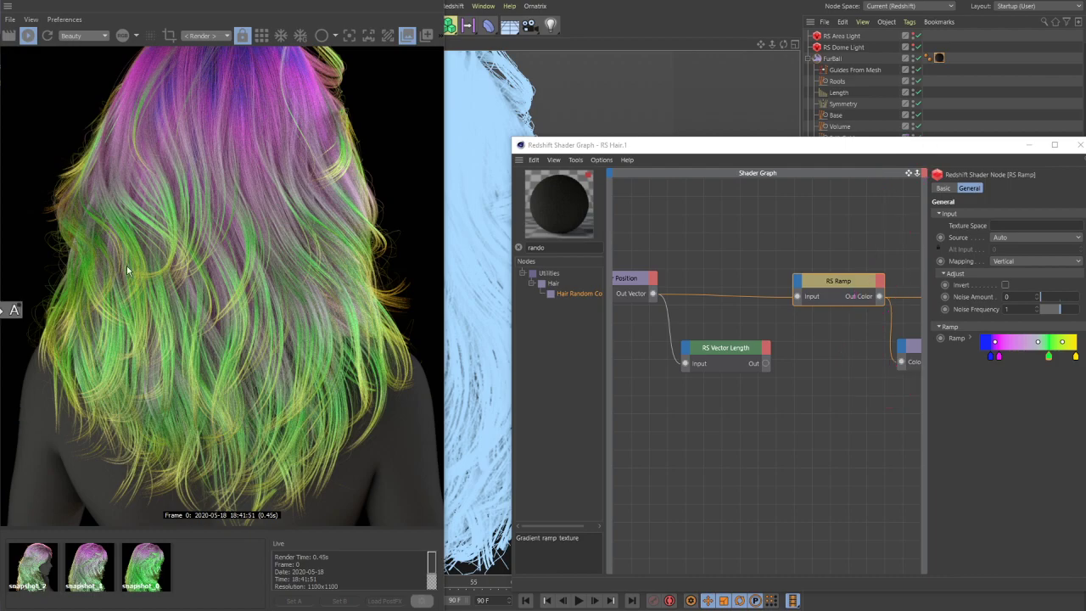
- Pan the node graph into view and stop the live Redshift hair render
{"action": "left_click_drag", "start_coordinate": [750, 155], "coordinate": [732, 146]}
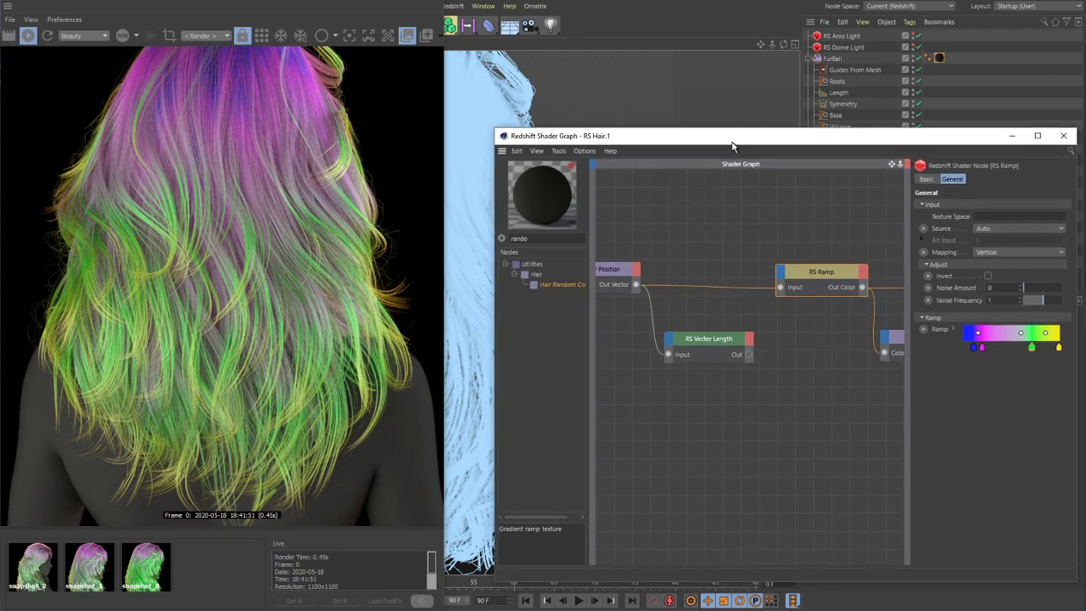
{"action": "middle_click_drag", "start_coordinate": [804, 333], "coordinate": [779, 327]}
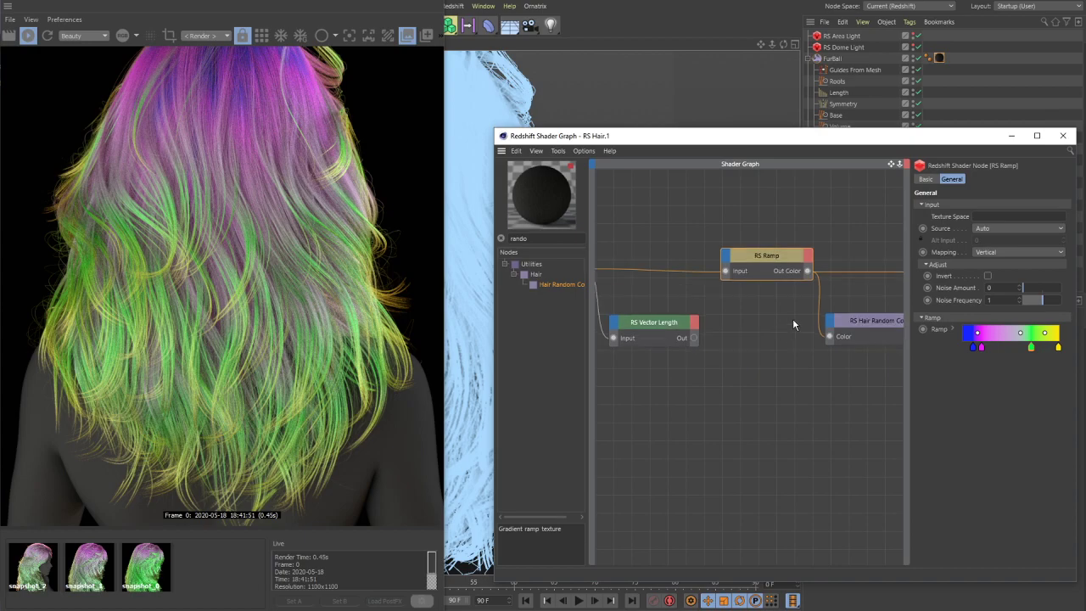
{"action": "middle_click_drag", "start_coordinate": [669, 241], "coordinate": [681, 235]}
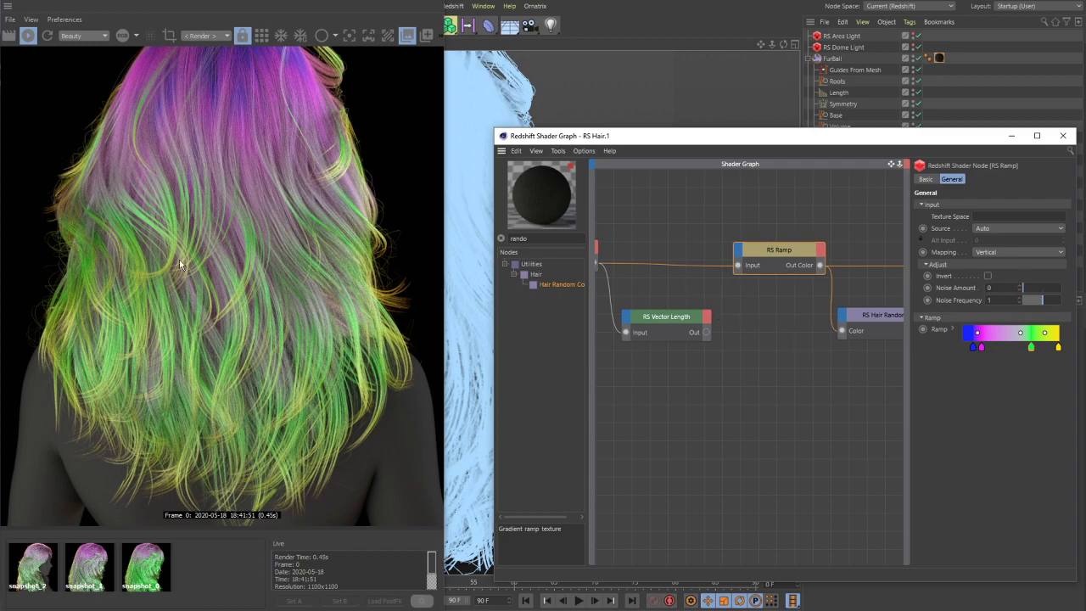
{"action": "left_click", "coordinate": [28, 35]}
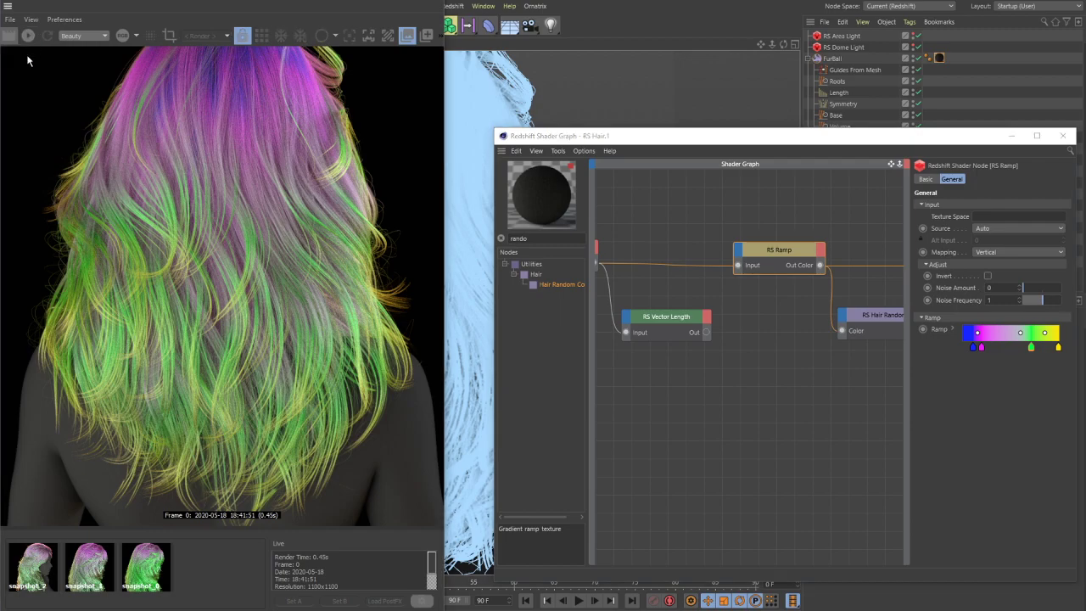
- Launch Autodesk Mudbox from the Start menu and shift the Render View slightly right
{"action": "key", "text": "super"}
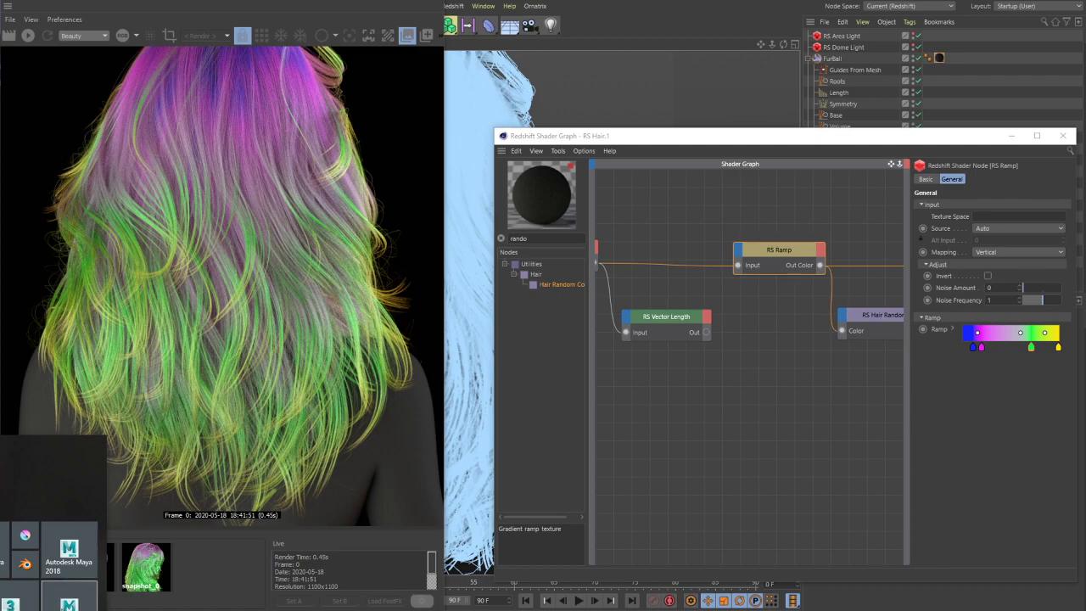
{"action": "key", "text": "Escape"}
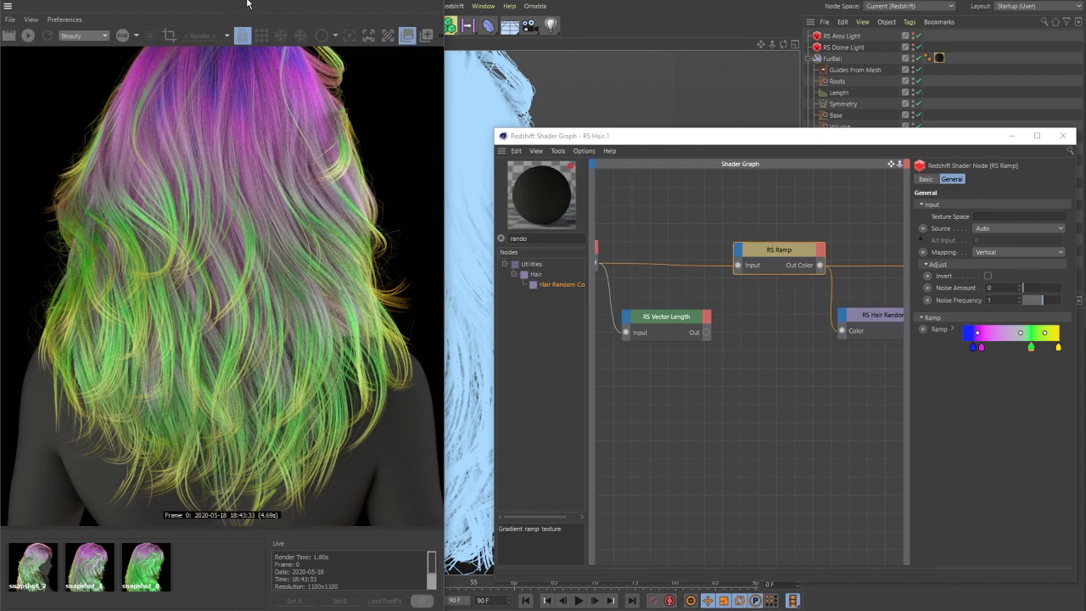
{"action": "mouse_move", "coordinate": [253, 3]}
{"action": "left_mouse_down"}
{"action": "mouse_move", "coordinate": [273, 2]}
{"action": "mouse_move", "coordinate": [255, 2]}
{"action": "left_mouse_up"}
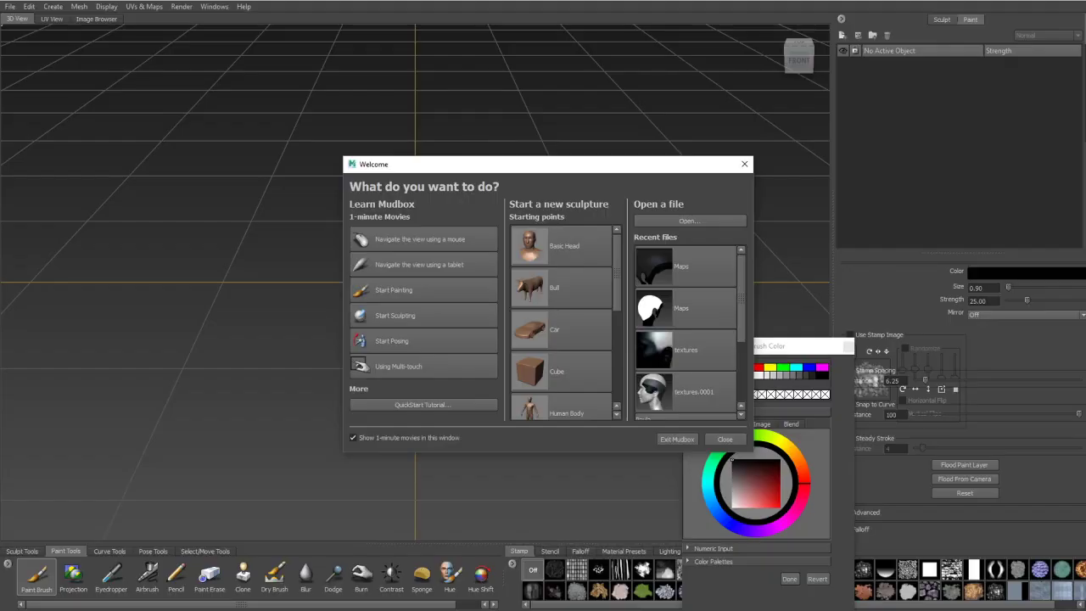
- Open the recent Maps file and select DistributionArea, then Paint Layer 1
{"action": "left_click", "coordinate": [690, 278]}
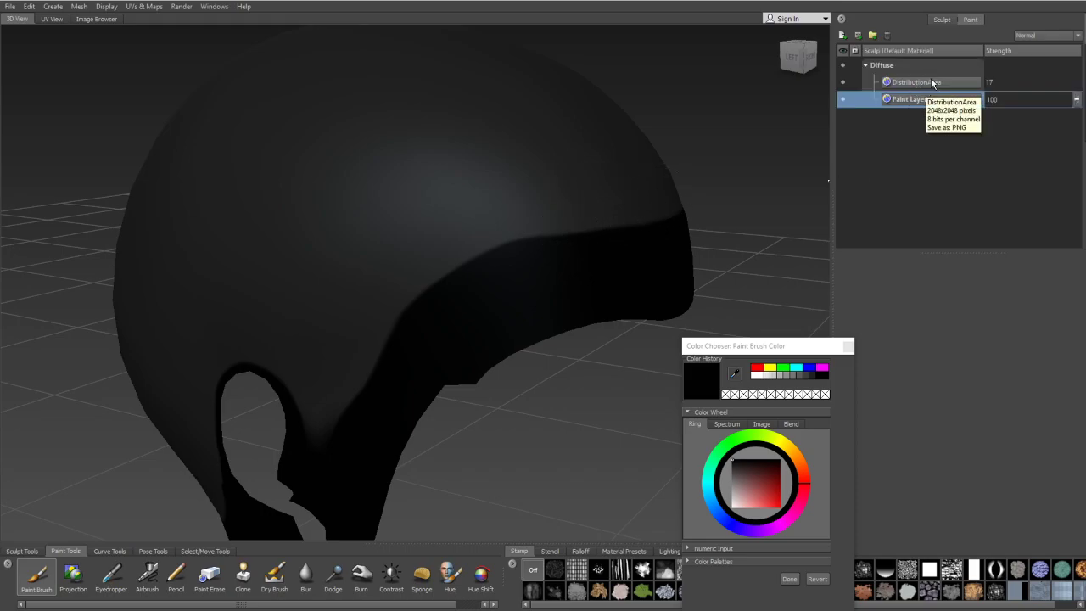
{"action": "left_click", "coordinate": [931, 81]}
{"action": "left_click", "coordinate": [917, 100]}
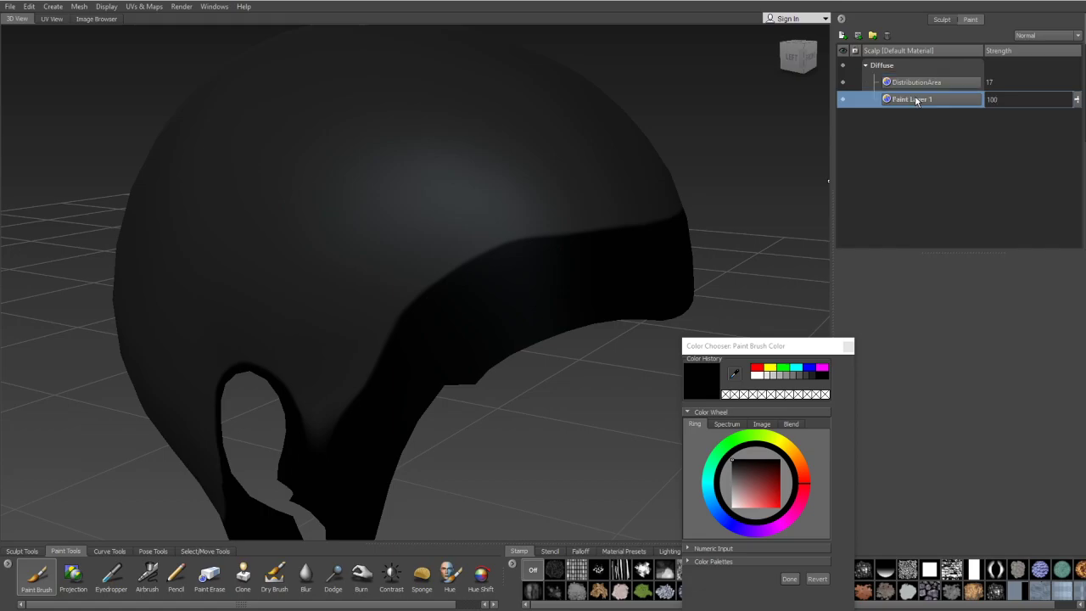
- Hide DistributionArea's paint and add a new paint layer, Paint Layer 2
{"action": "left_click", "coordinate": [843, 84]}
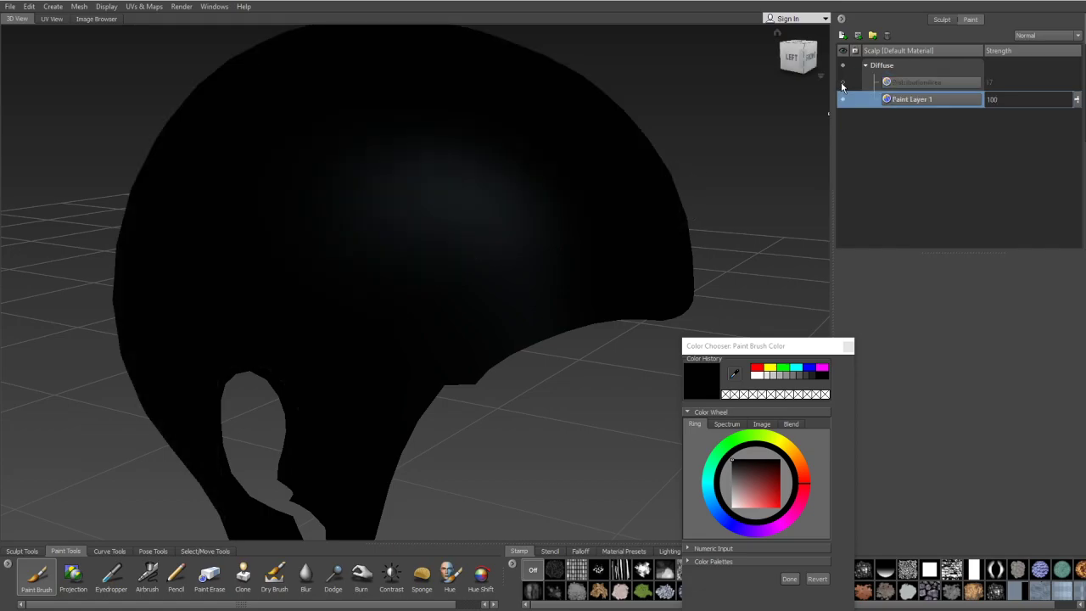
{"action": "left_click", "coordinate": [904, 84]}
{"action": "left_click", "coordinate": [907, 100]}
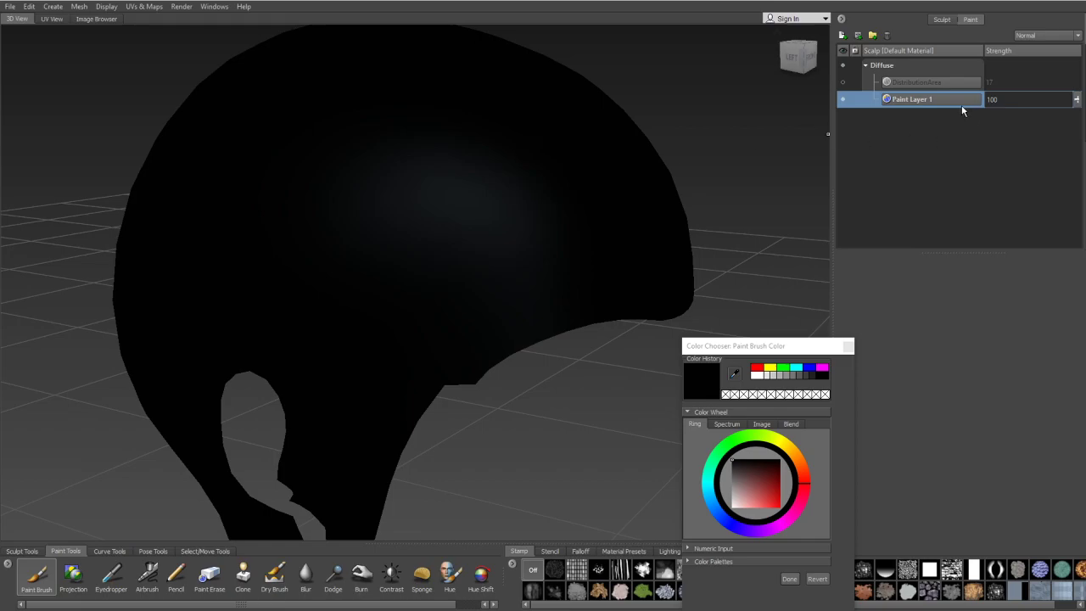
{"action": "left_click", "coordinate": [843, 35]}
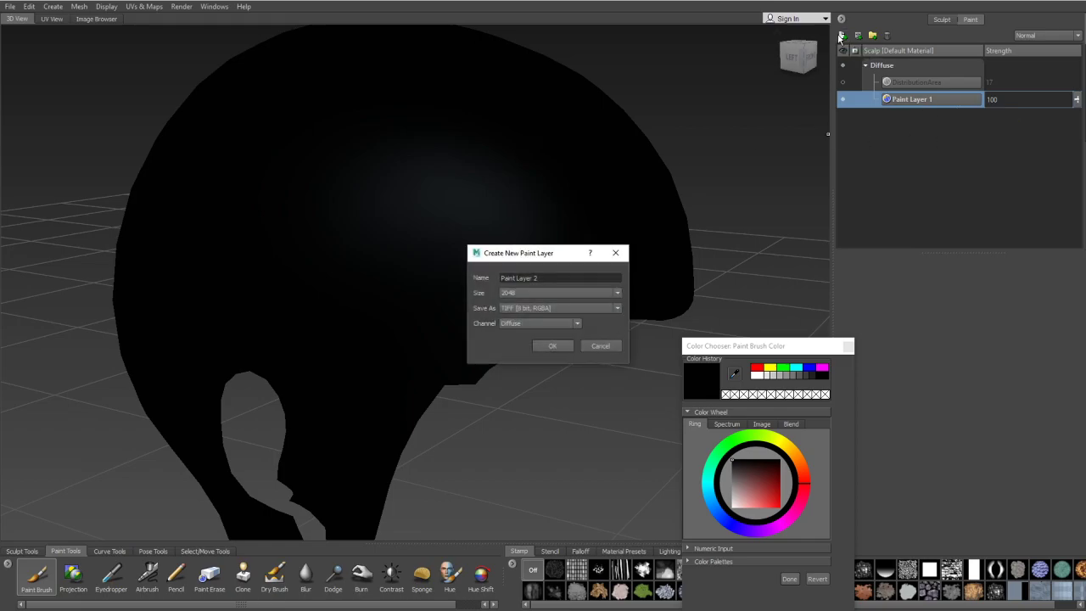
{"action": "left_click", "coordinate": [548, 347]}
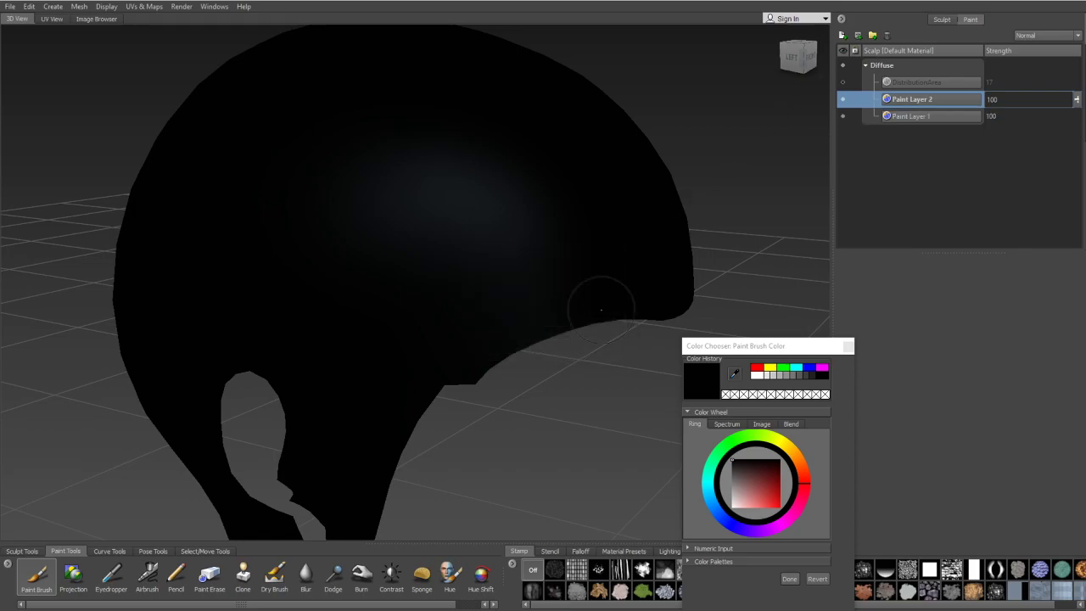
- Rename Paint Layer 1 to Black and Paint Layer 2 to White
{"action": "double_click", "coordinate": [916, 115]}
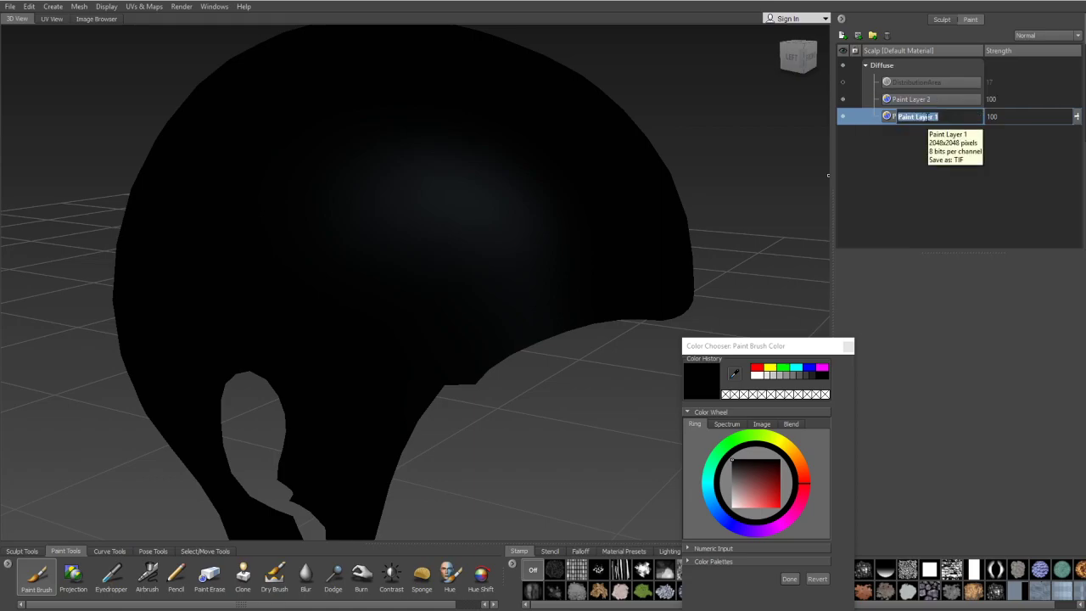
{"action": "type", "text": "Balck"}
{"action": "key", "text": "BackSpace"}
{"action": "key", "text": "BackSpace"}
{"action": "key", "text": "BackSpace"}
{"action": "key", "text": "BackSpace"}
{"action": "type", "text": "lack"}
{"action": "key", "text": "Return"}
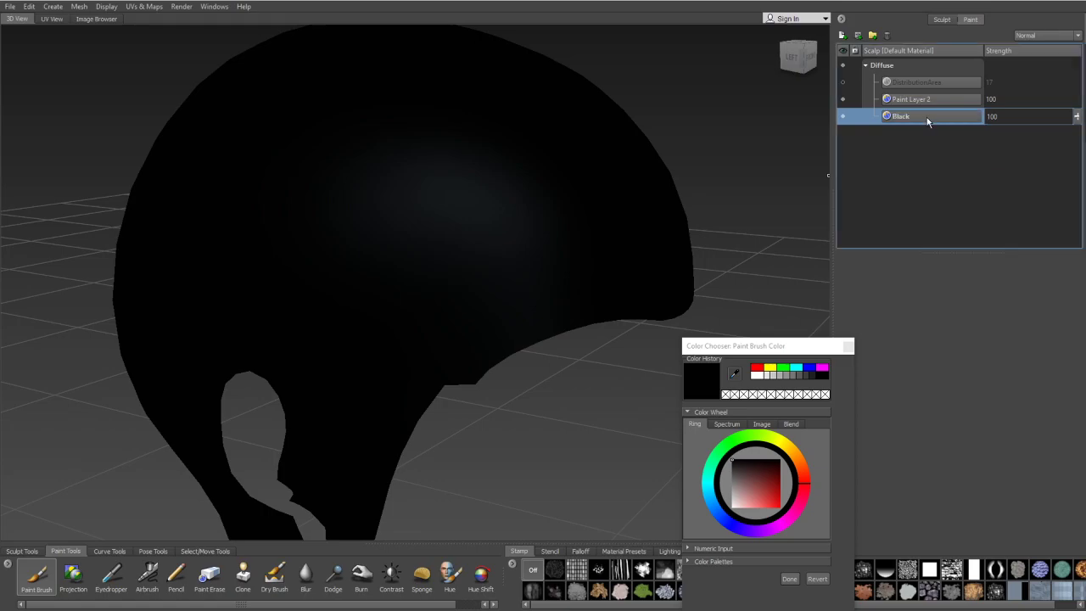
{"action": "double_click", "coordinate": [916, 101]}
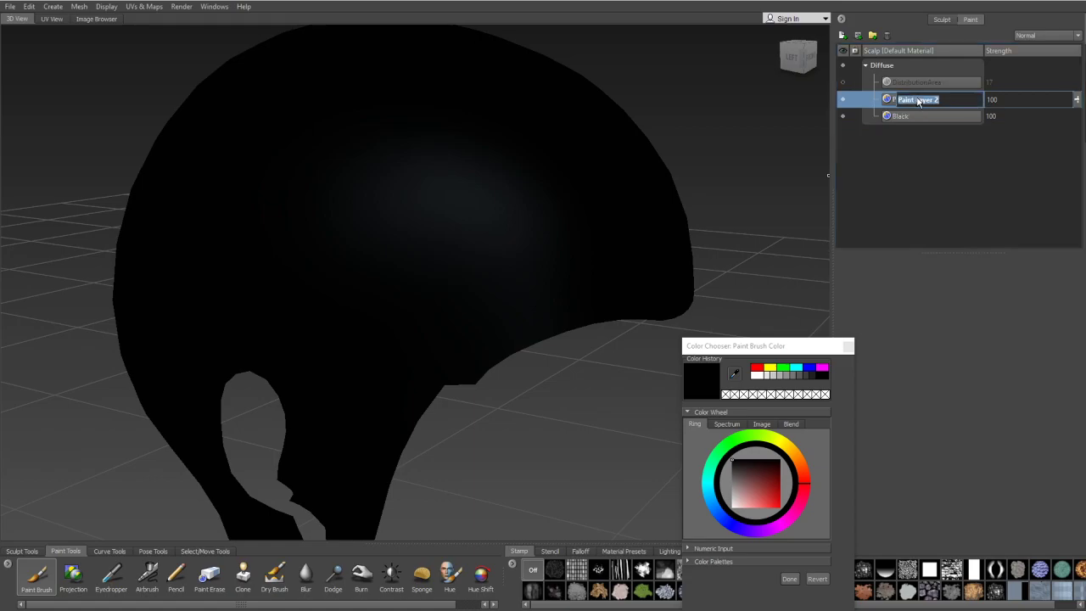
{"action": "type", "text": "White"}
{"action": "key", "text": "Return"}
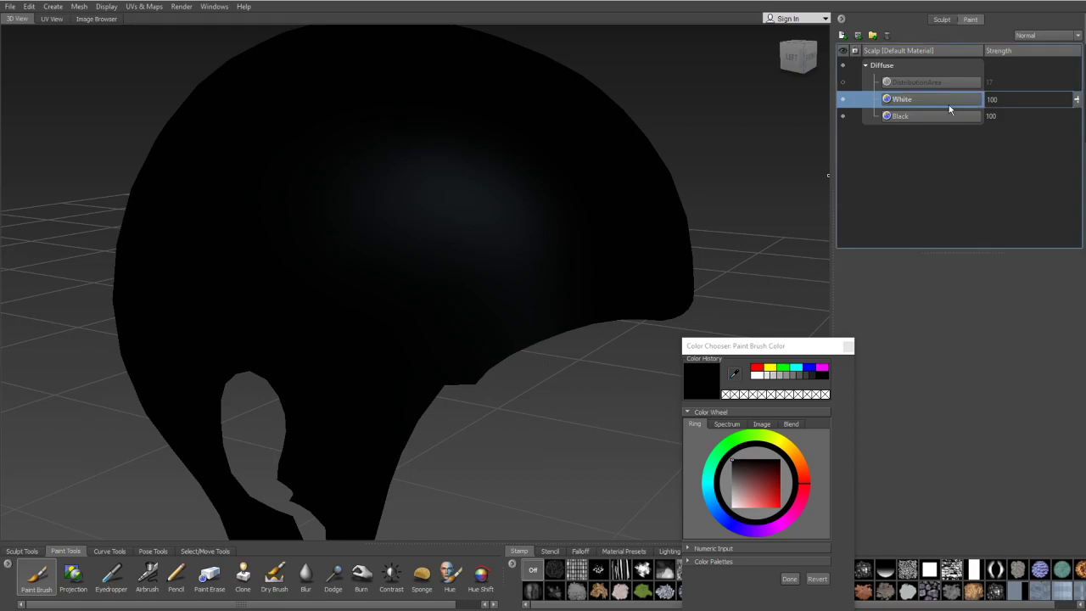
- Show the DistributionArea layer again and frame the whole scalp in view
{"action": "left_click", "coordinate": [842, 83]}
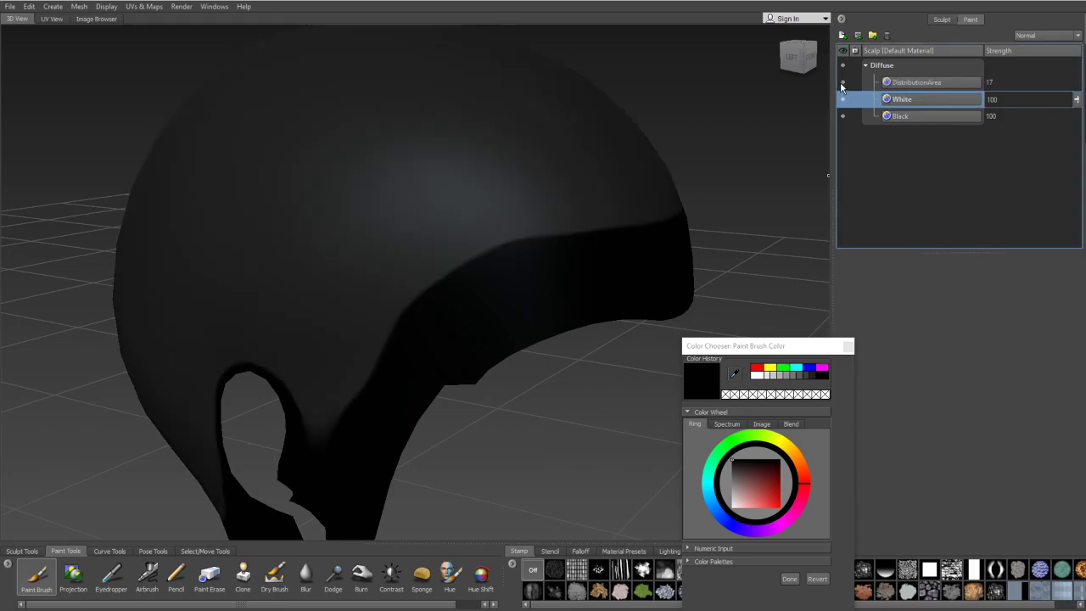
{"action": "left_click_drag", "start_coordinate": [503, 275], "coordinate": [490, 200], "text": "alt"}
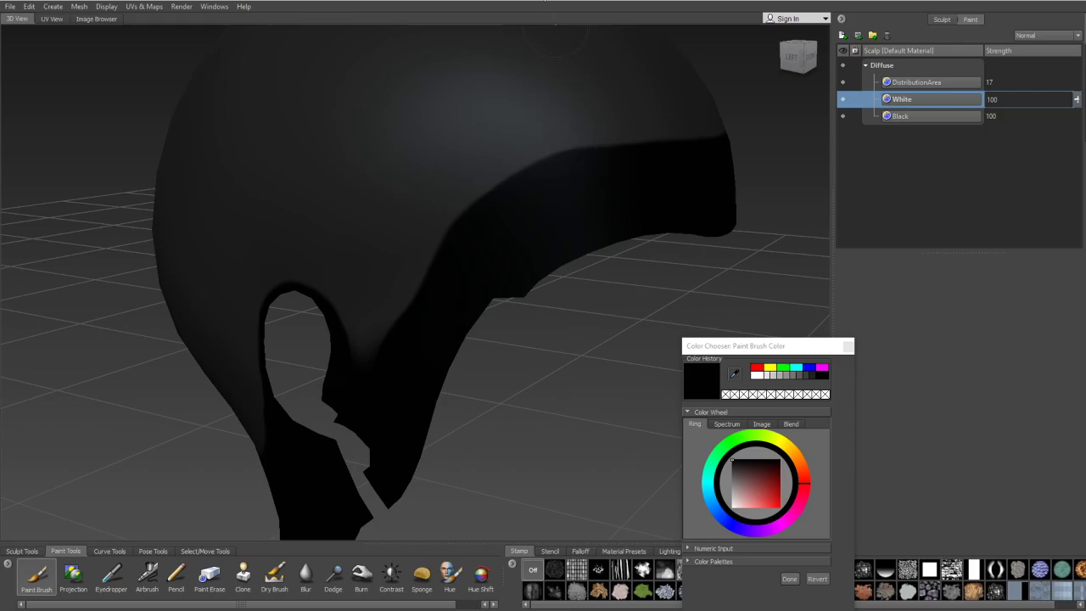
{"action": "key", "text": "f"}
{"action": "key", "text": "alt+Tab"}
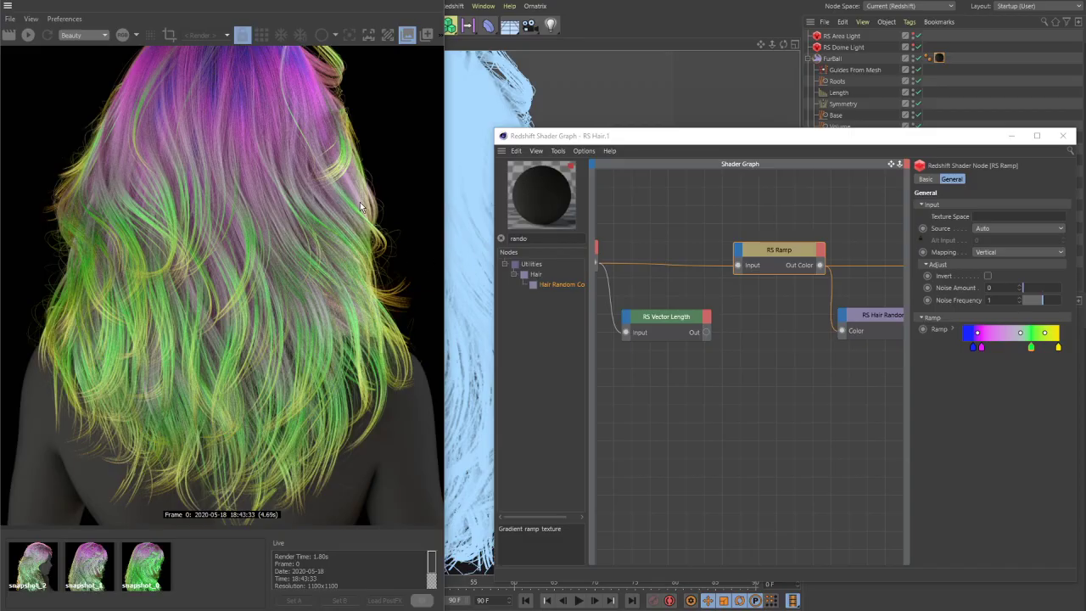
- Bring up the Render View, orbit the viewport to the model's front, and restart the live render
{"action": "middle_click_drag", "start_coordinate": [363, 208], "coordinate": [333, 197]}
{"action": "left_click_drag", "start_coordinate": [605, 135], "coordinate": [665, 278]}
{"action": "left_click_drag", "start_coordinate": [668, 165], "coordinate": [567, 110], "text": "alt"}
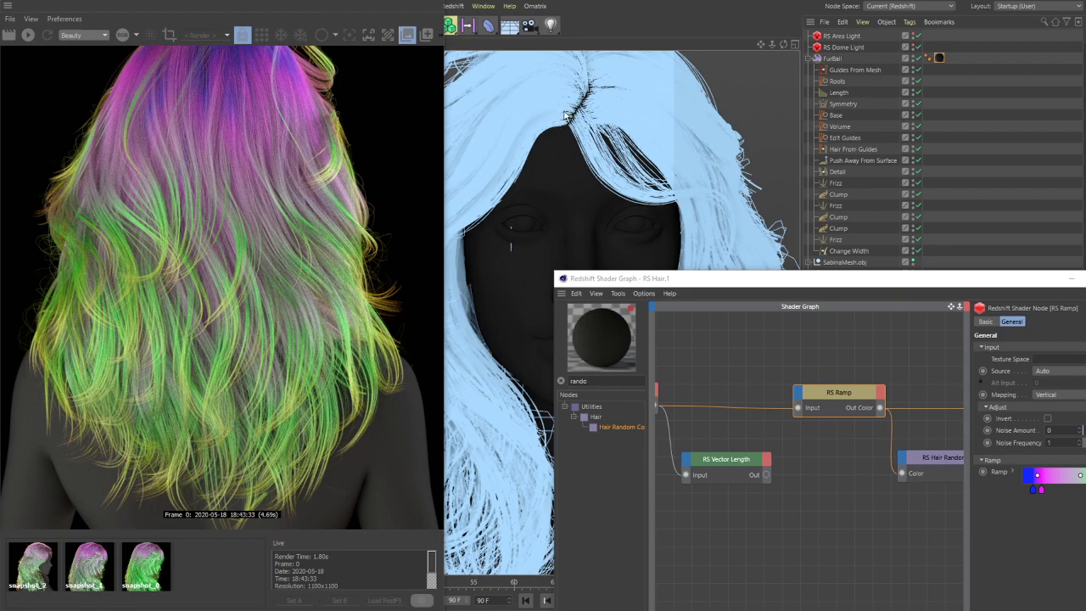
{"action": "left_click", "coordinate": [28, 35]}
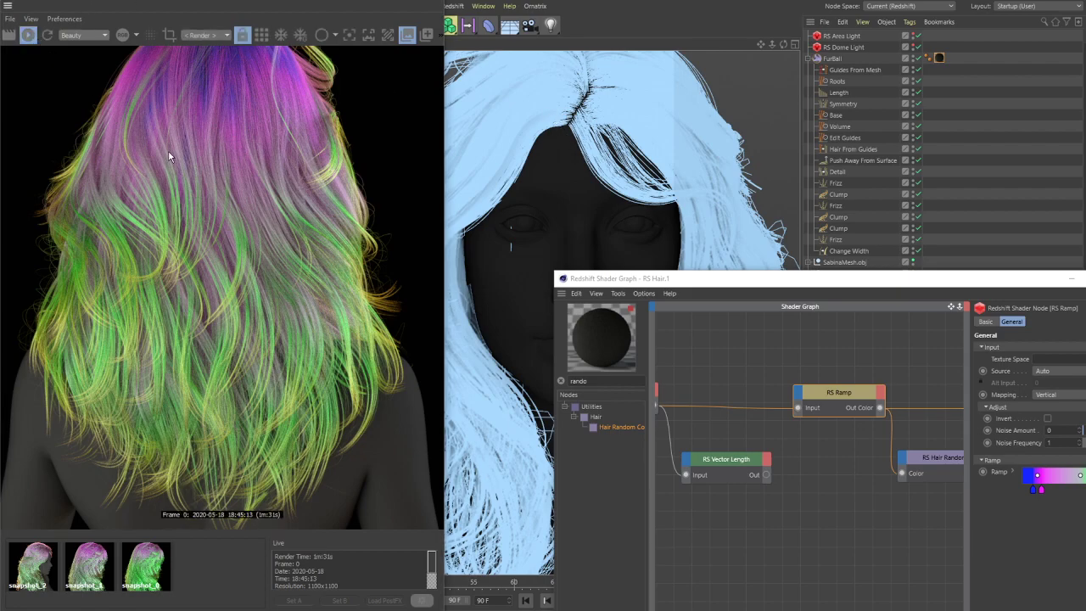
- Orbit to a new angle, stop the live render, and switch back to Mudbox
{"action": "left_click_drag", "start_coordinate": [751, 282], "coordinate": [714, 239]}
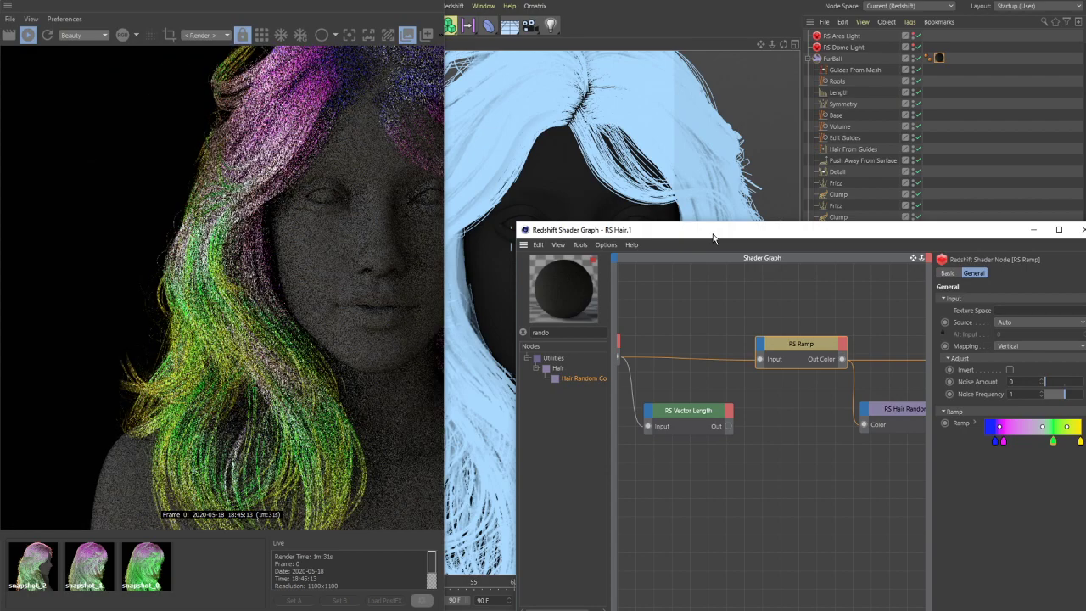
{"action": "left_click_drag", "start_coordinate": [729, 129], "coordinate": [547, 142], "text": "alt"}
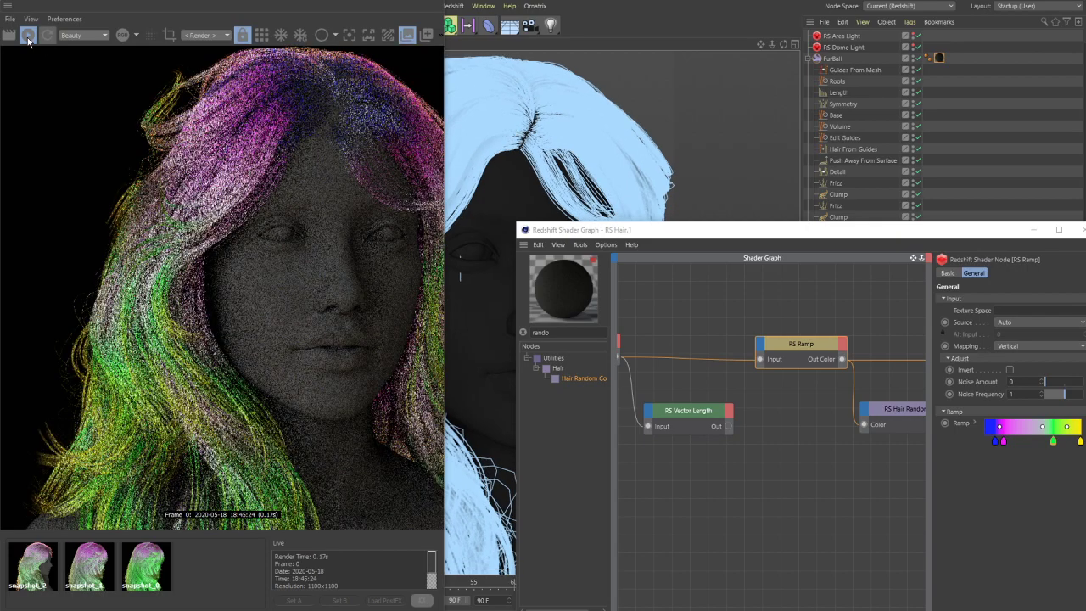
{"action": "left_click", "coordinate": [29, 36]}
{"action": "key", "text": "alt+Tab"}
{"action": "key", "text": "alt+Tab"}
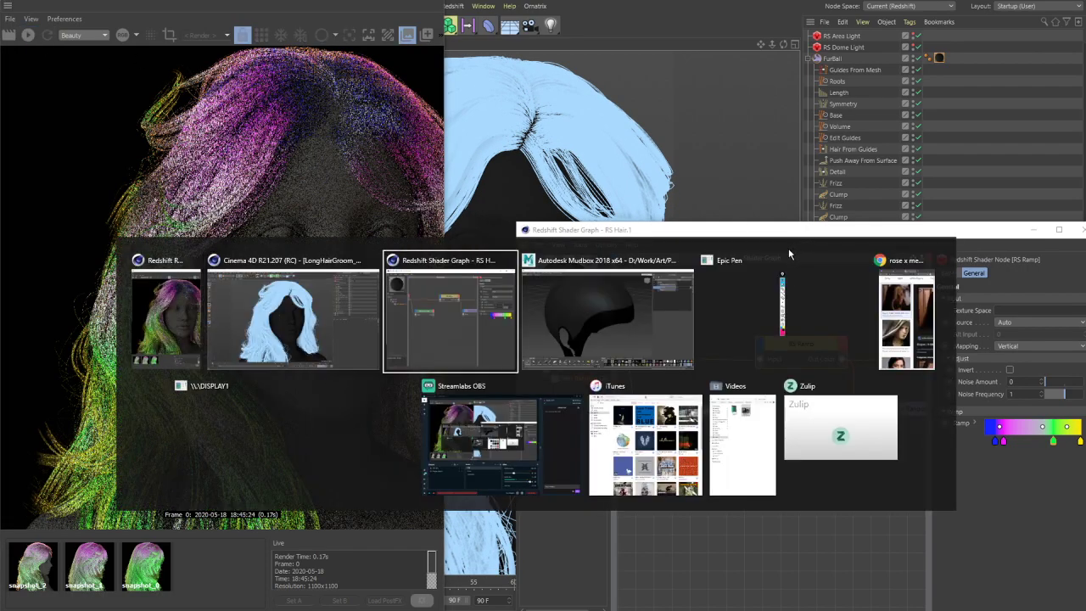
{"action": "left_click", "coordinate": [585, 320]}
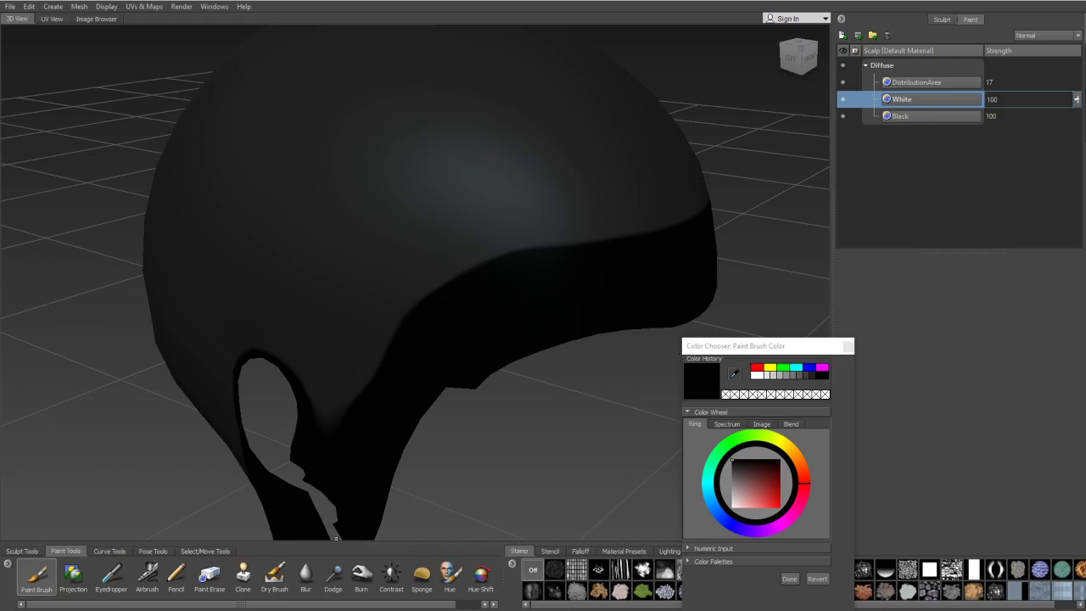
- Back in Mudbox, orbit around the scalp and pick white as the paint colour
{"action": "key", "text": "alt+Tab"}
{"action": "scroll", "coordinate": [1082, 271], "scroll_direction": "down", "scroll_amount": 1}
{"action": "scroll", "coordinate": [1082, 273], "scroll_direction": "down", "scroll_amount": 2}
{"action": "scroll", "coordinate": [1082, 274], "scroll_direction": "up", "scroll_amount": 2}
{"action": "key", "text": "alt+Tab"}
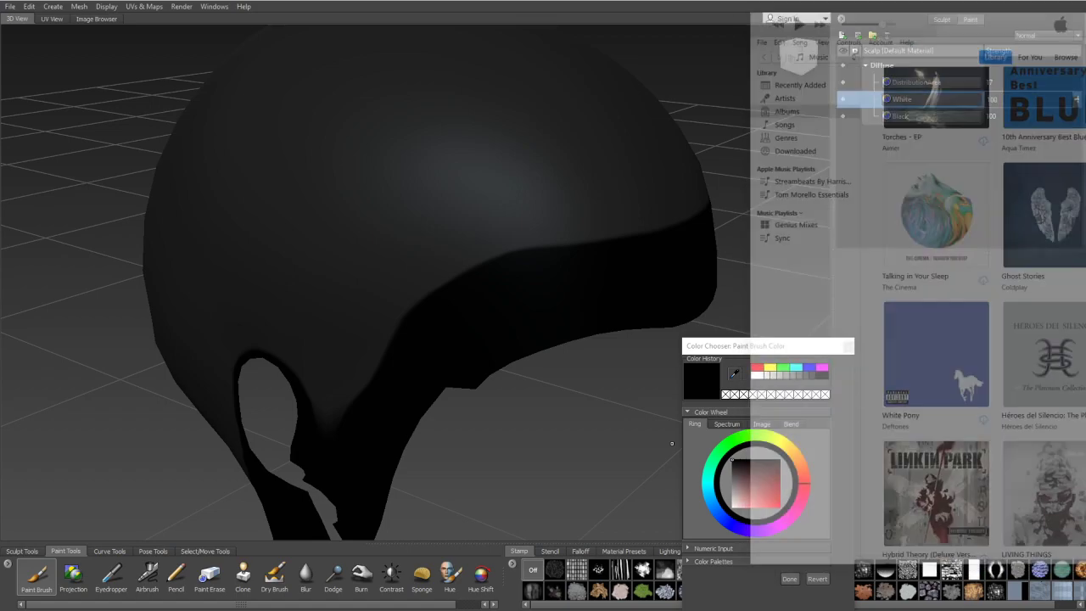
{"action": "left_click_drag", "start_coordinate": [671, 443], "coordinate": [594, 197], "text": "alt"}
{"action": "left_click", "coordinate": [756, 374]}
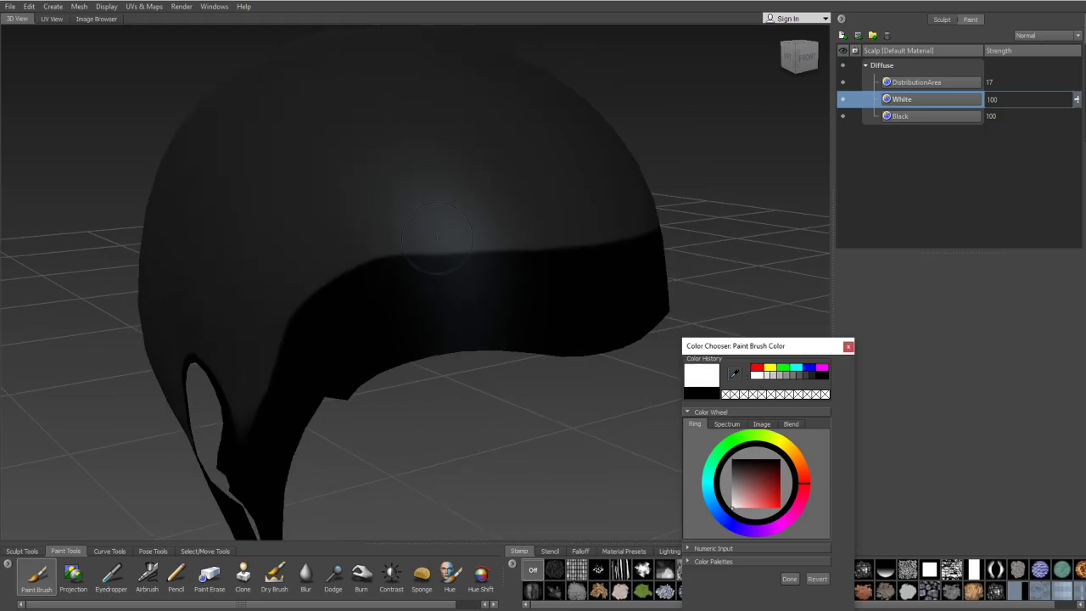
- Paint a soft white spot on the scalp's front centre and hide DistributionArea
{"action": "mouse_move", "coordinate": [467, 242]}
{"action": "left_mouse_down", "text": "alt"}
{"action": "mouse_move", "coordinate": [408, 253]}
{"action": "mouse_move", "coordinate": [392, 244]}
{"action": "left_mouse_up", "text": "alt"}
{"action": "mouse_move", "coordinate": [391, 239]}
{"action": "left_mouse_down"}
{"action": "mouse_move", "coordinate": [379, 268]}
{"action": "mouse_move", "coordinate": [409, 235]}
{"action": "mouse_move", "coordinate": [371, 252]}
{"action": "mouse_move", "coordinate": [415, 237]}
{"action": "mouse_move", "coordinate": [383, 237]}
{"action": "mouse_move", "coordinate": [413, 229]}
{"action": "mouse_move", "coordinate": [407, 262]}
{"action": "mouse_move", "coordinate": [412, 224]}
{"action": "mouse_move", "coordinate": [368, 237]}
{"action": "mouse_move", "coordinate": [413, 240]}
{"action": "mouse_move", "coordinate": [370, 223]}
{"action": "mouse_move", "coordinate": [387, 258]}
{"action": "mouse_move", "coordinate": [385, 225]}
{"action": "mouse_move", "coordinate": [411, 252]}
{"action": "mouse_move", "coordinate": [382, 215]}
{"action": "mouse_move", "coordinate": [391, 249]}
{"action": "mouse_move", "coordinate": [445, 247]}
{"action": "mouse_move", "coordinate": [537, 274]}
{"action": "mouse_move", "coordinate": [555, 259]}
{"action": "mouse_move", "coordinate": [493, 252]}
{"action": "mouse_move", "coordinate": [609, 189]}
{"action": "mouse_move", "coordinate": [494, 241]}
{"action": "mouse_move", "coordinate": [447, 242]}
{"action": "mouse_move", "coordinate": [445, 226]}
{"action": "mouse_move", "coordinate": [464, 253]}
{"action": "left_mouse_up"}
{"action": "left_click", "coordinate": [842, 82]}
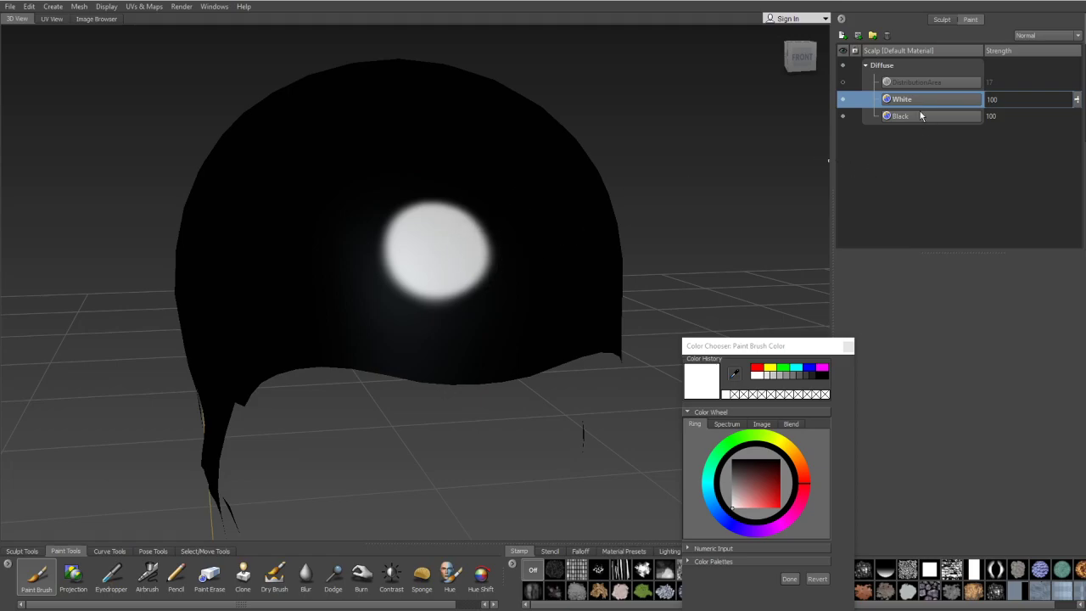
{"action": "right_click", "coordinate": [899, 70]}
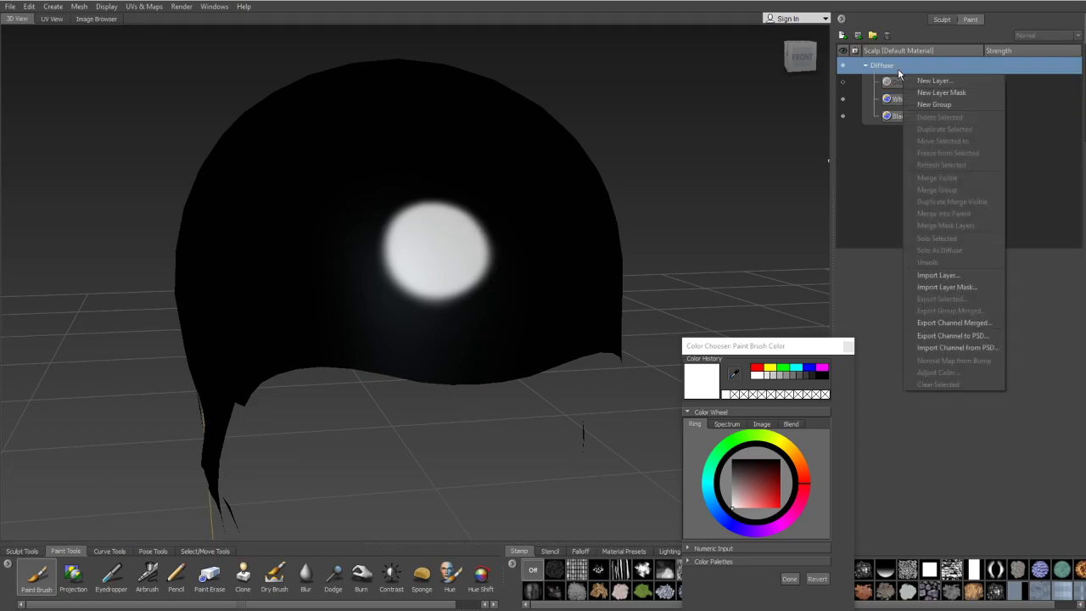
- Export the merged Diffuse channel over ColorMask.png in TestStream, confirming the replacement
{"action": "left_click", "coordinate": [966, 324]}
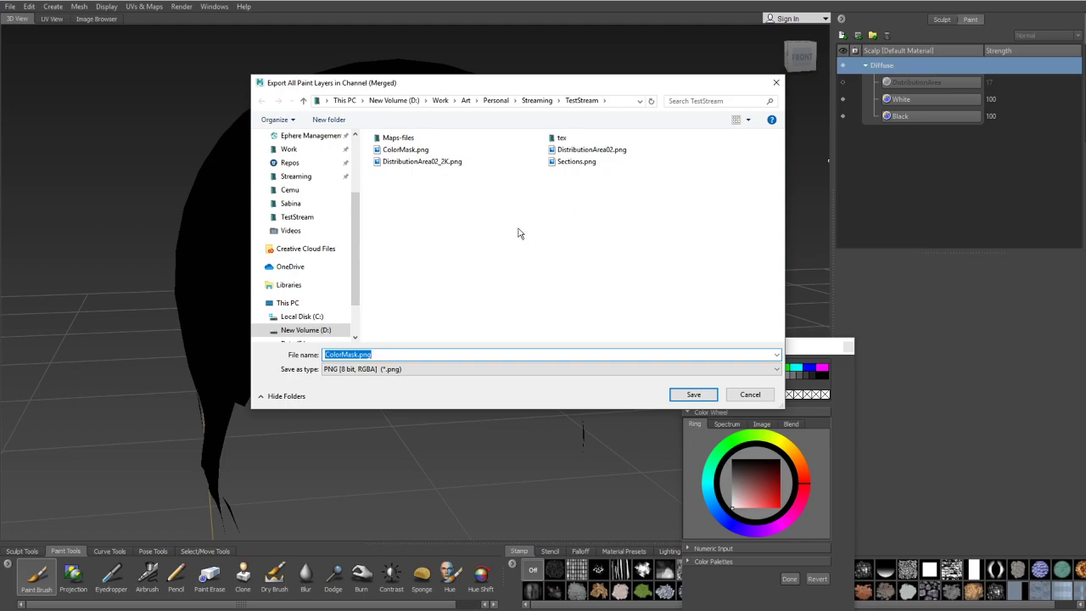
{"action": "left_click", "coordinate": [405, 149]}
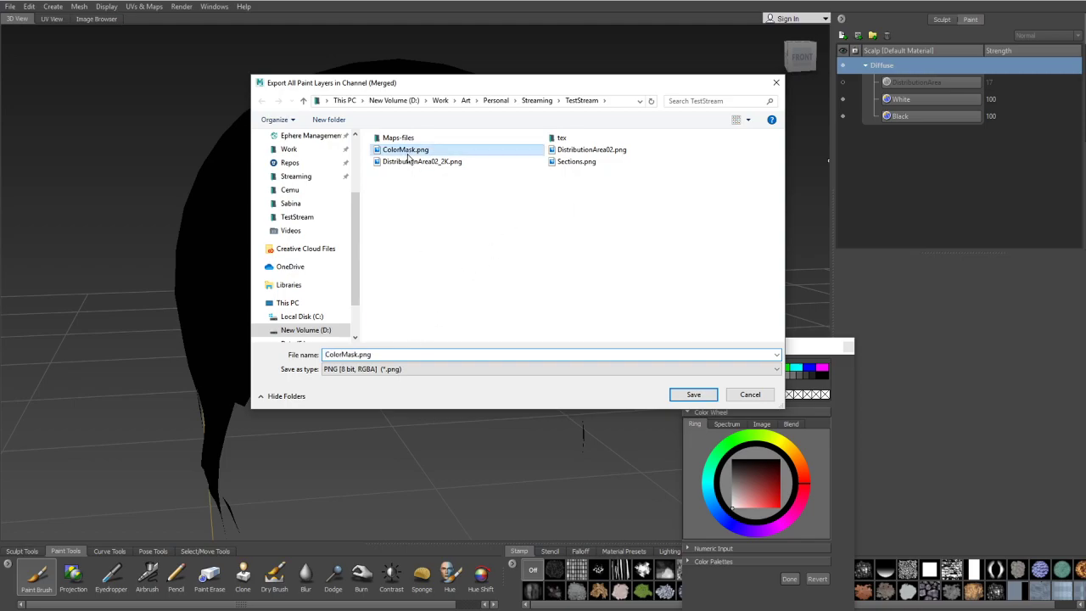
{"action": "left_click", "coordinate": [692, 395]}
{"action": "left_click", "coordinate": [565, 379]}
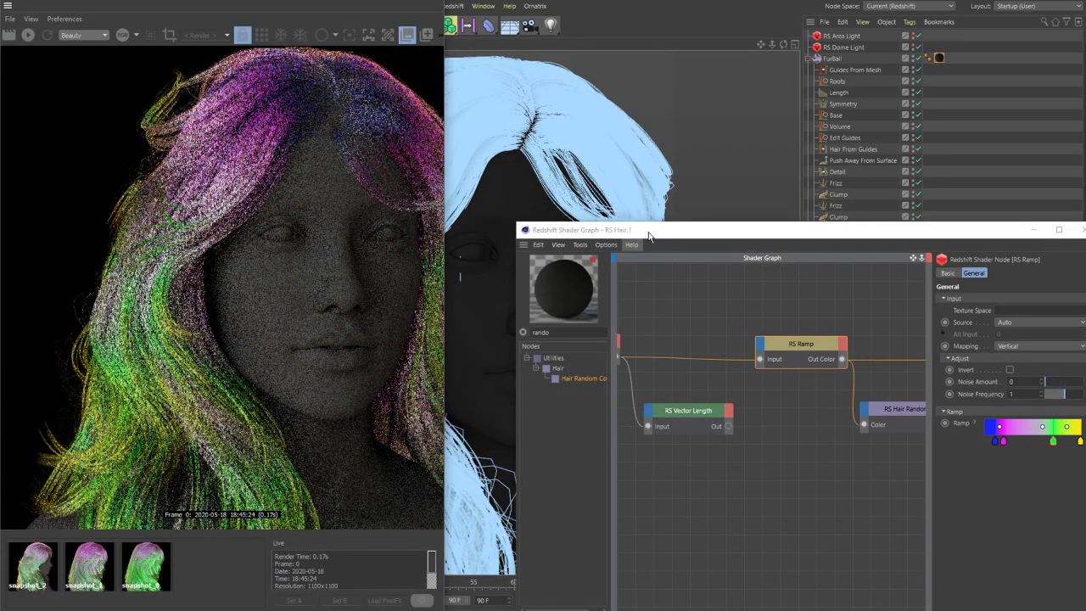
- Add an RS Texture node from the Textures category and load ColorMask.png as its image
{"action": "left_click_drag", "start_coordinate": [649, 232], "coordinate": [640, 185]}
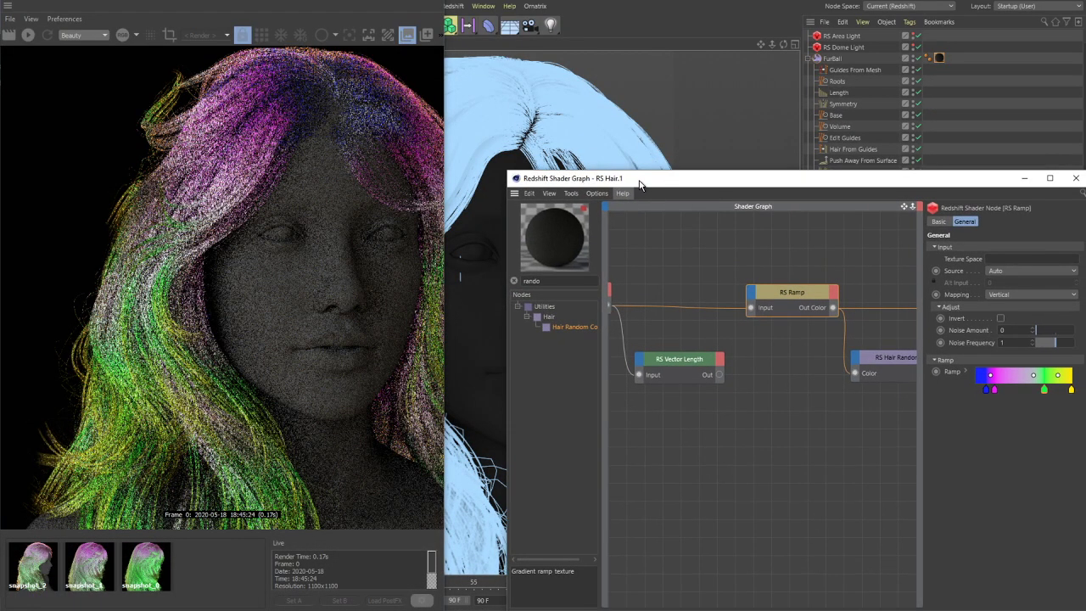
{"action": "middle_click_drag", "start_coordinate": [677, 441], "coordinate": [696, 433]}
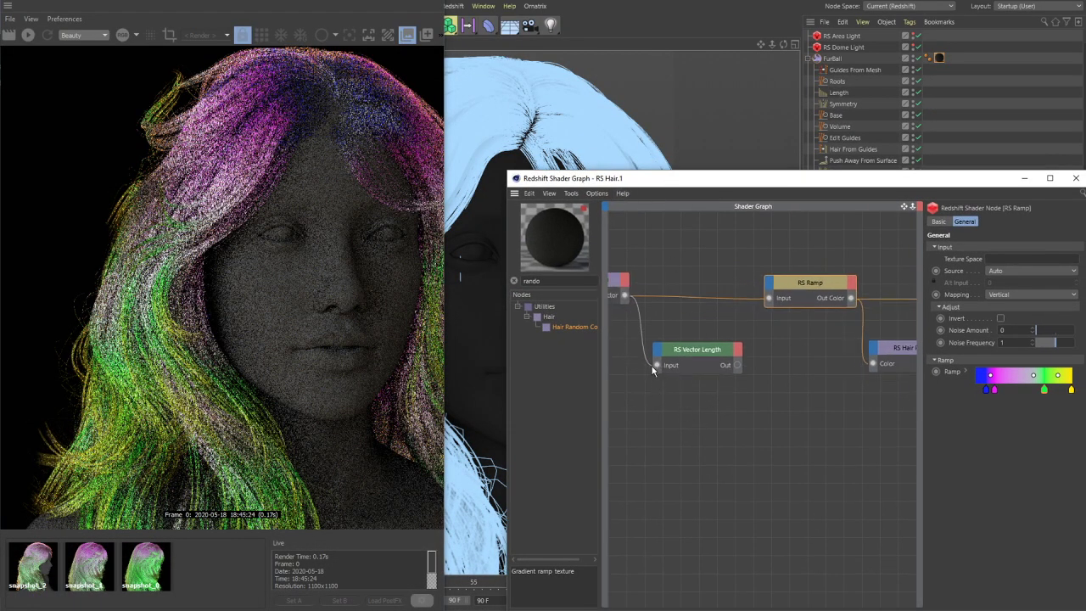
{"action": "left_click", "coordinate": [514, 281]}
{"action": "middle_click_drag", "start_coordinate": [741, 406], "coordinate": [732, 408]}
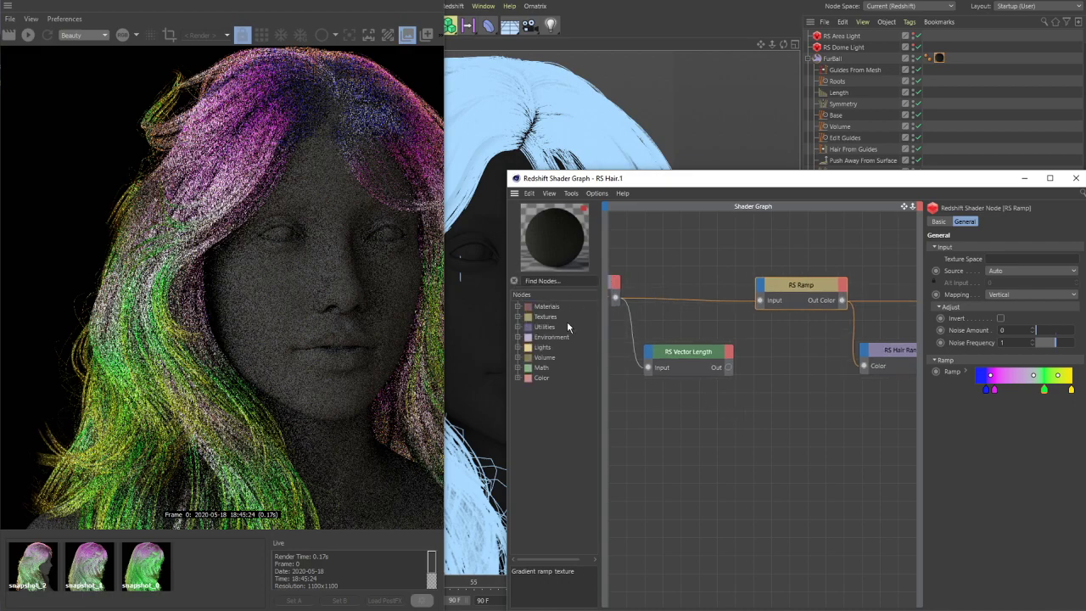
{"action": "left_click", "coordinate": [518, 317]}
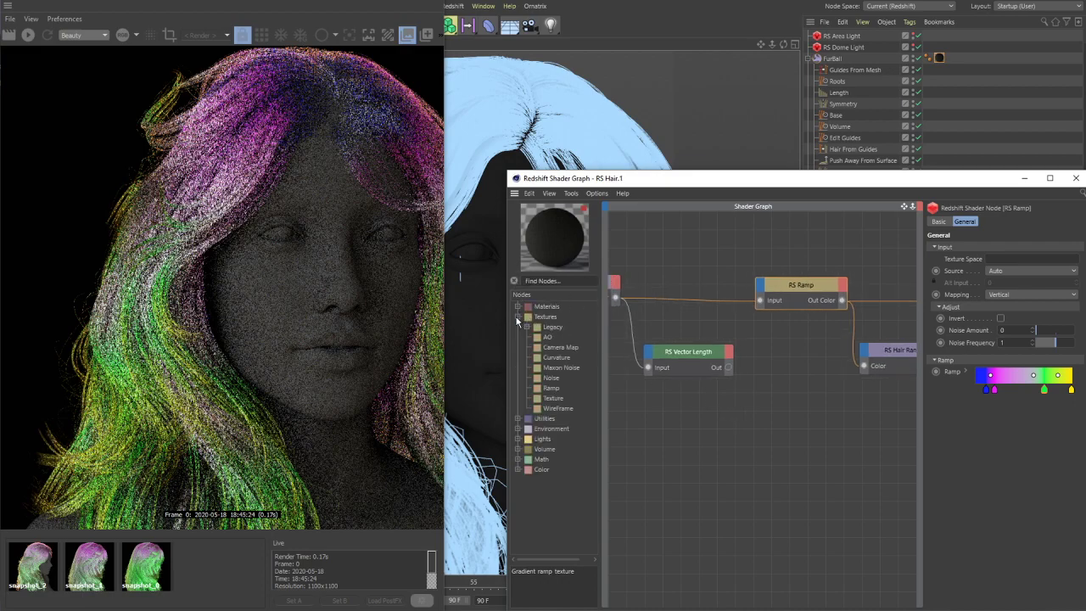
{"action": "left_click_drag", "start_coordinate": [553, 404], "coordinate": [789, 432]}
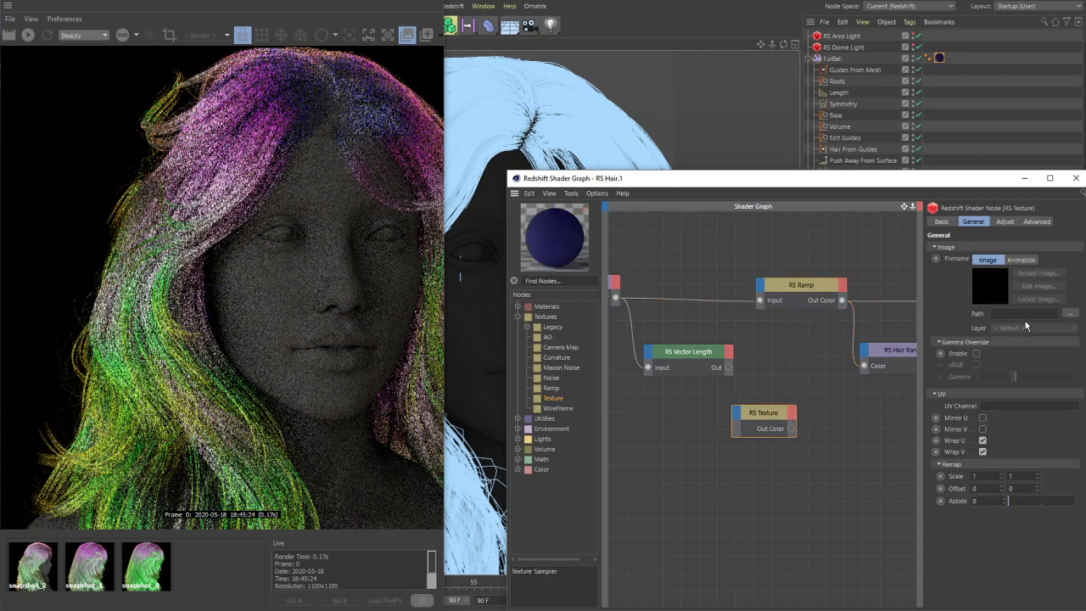
{"action": "left_click", "coordinate": [1070, 313]}
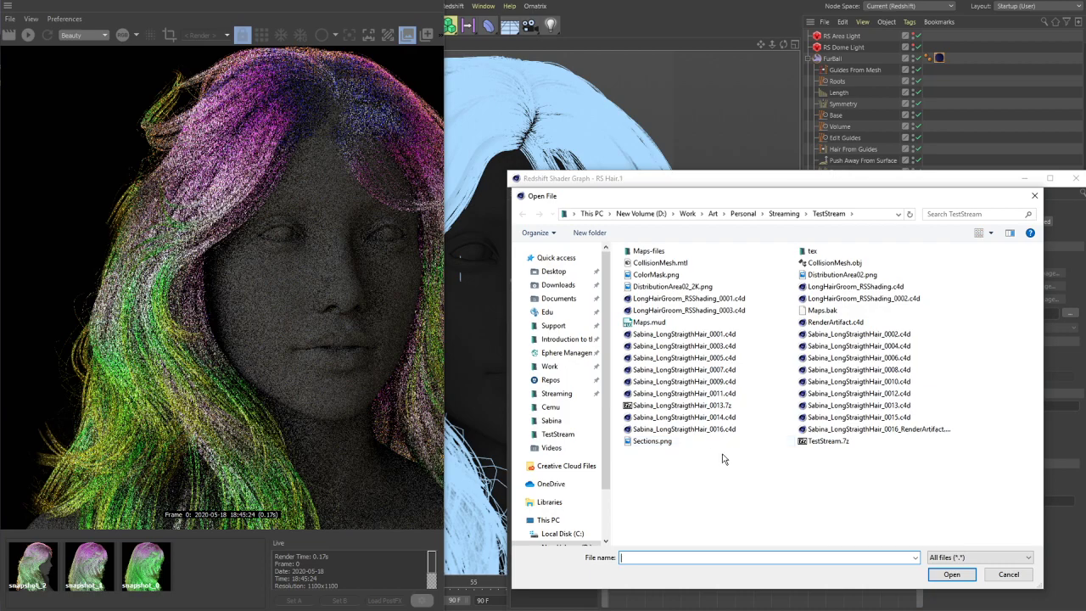
{"action": "left_click", "coordinate": [666, 275]}
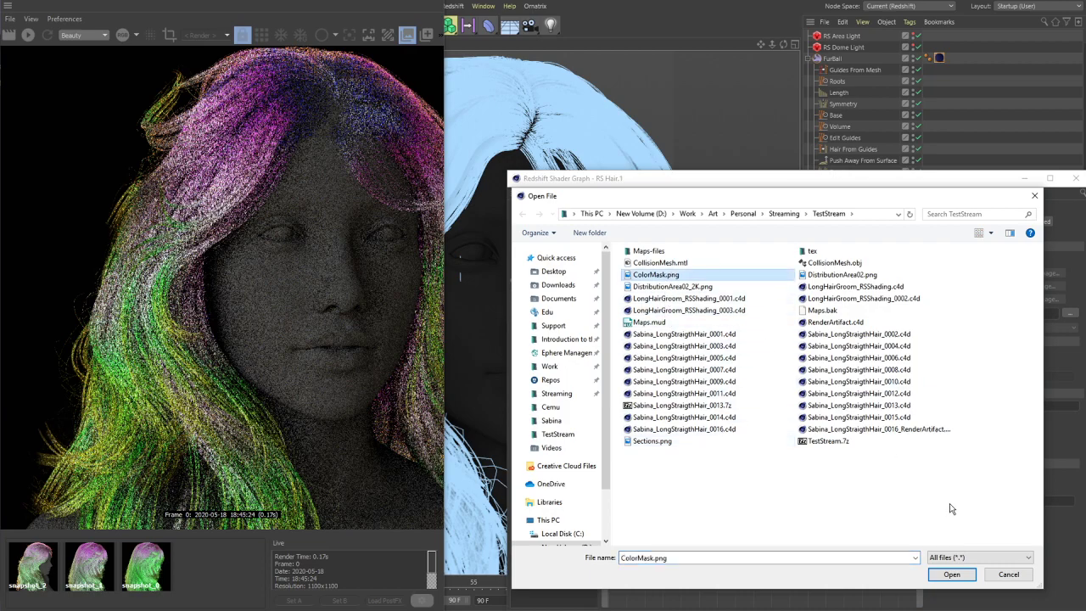
{"action": "left_click", "coordinate": [952, 574]}
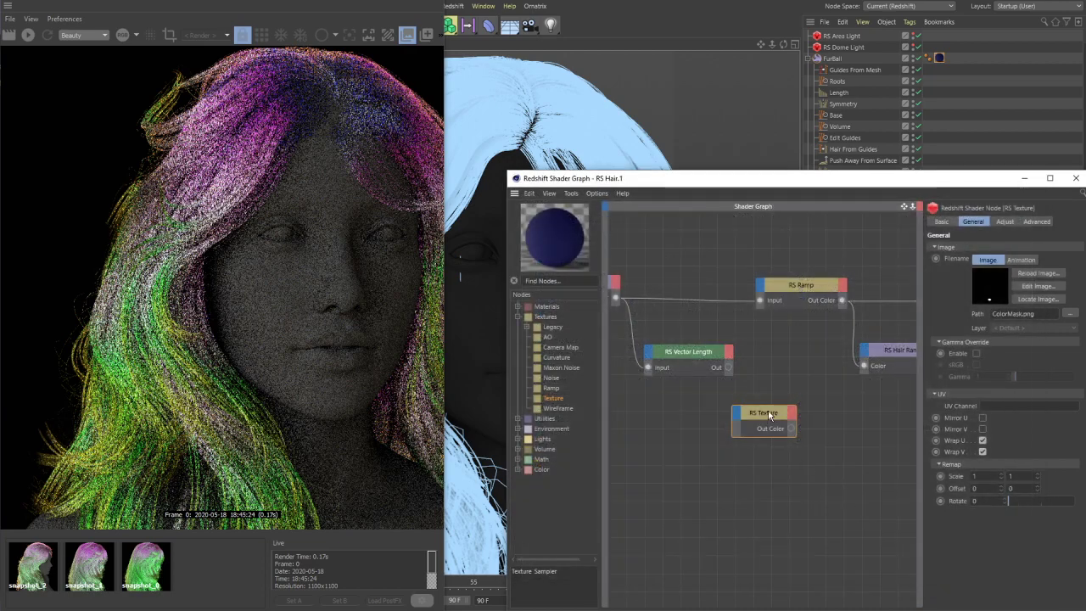
{"action": "left_click_drag", "start_coordinate": [770, 414], "coordinate": [793, 422]}
- Search 'layer' and place an RS Color Layer node near the RS Ramp
{"action": "left_click_drag", "start_coordinate": [690, 361], "coordinate": [712, 596]}
{"action": "left_click_drag", "start_coordinate": [787, 424], "coordinate": [787, 387]}
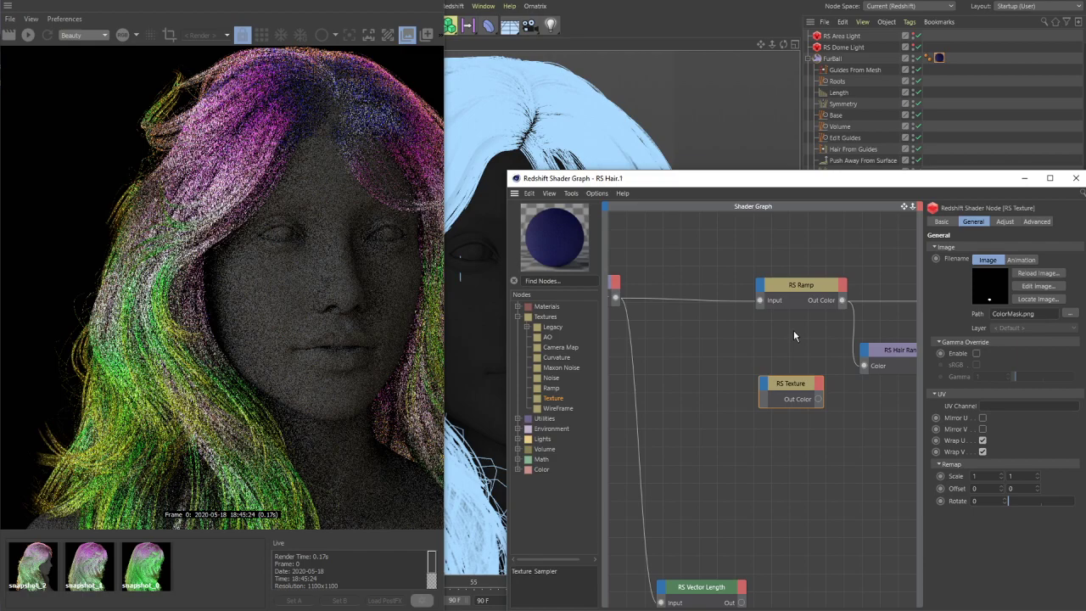
{"action": "middle_click_drag", "start_coordinate": [789, 351], "coordinate": [776, 332]}
{"action": "left_click_drag", "start_coordinate": [624, 179], "coordinate": [654, 163]}
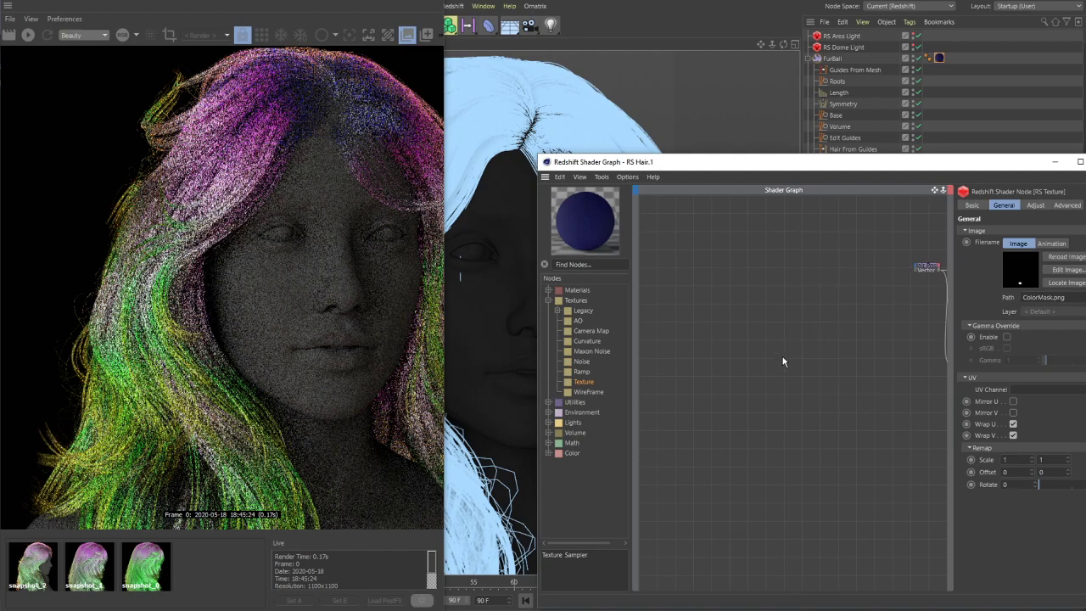
{"action": "scroll", "coordinate": [750, 302], "scroll_direction": "up", "scroll_amount": 5}
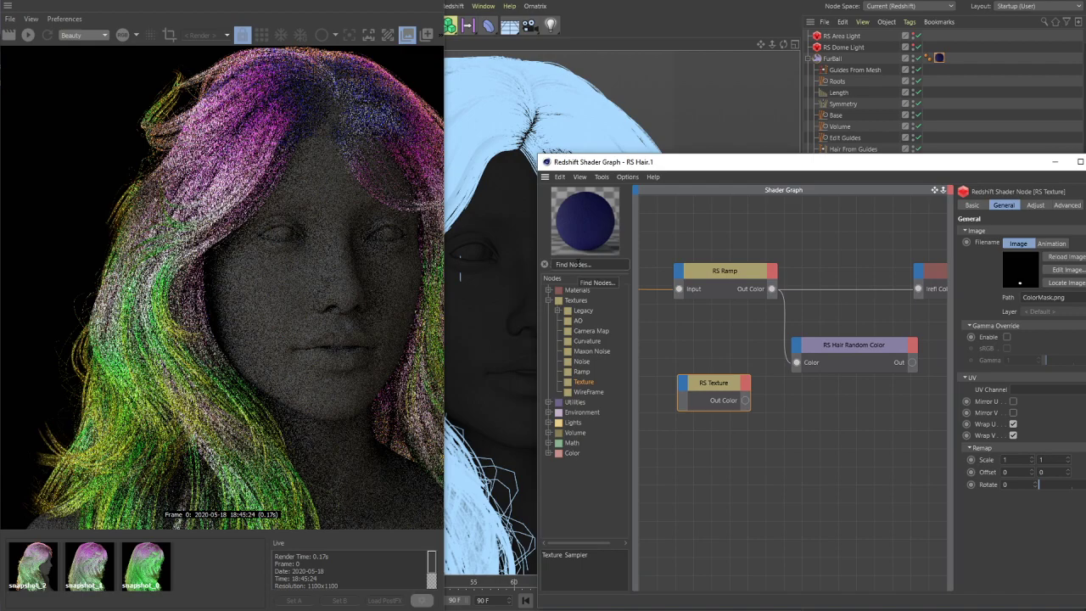
{"action": "type", "text": "layer"}
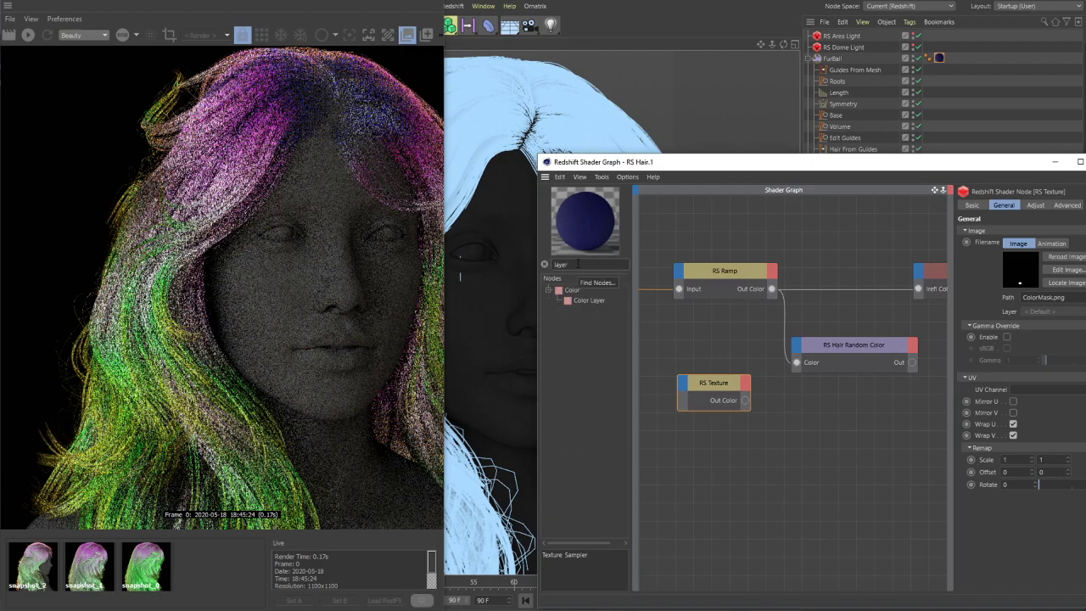
{"action": "left_click_drag", "start_coordinate": [581, 298], "coordinate": [860, 408]}
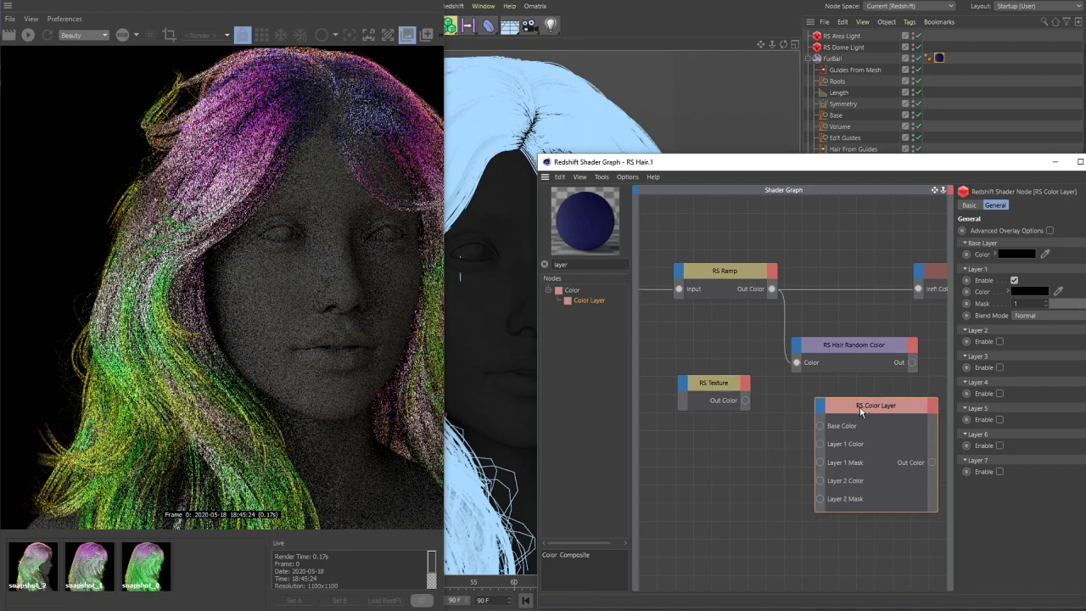
{"action": "middle_click_drag", "start_coordinate": [839, 384], "coordinate": [824, 382]}
{"action": "left_click_drag", "start_coordinate": [847, 412], "coordinate": [818, 219]}
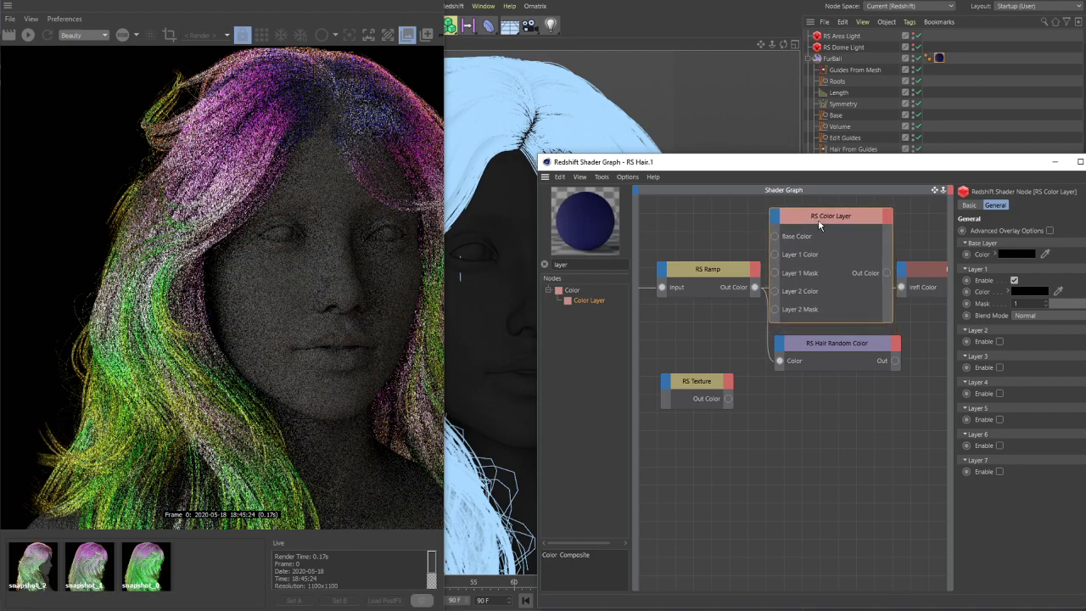
{"action": "middle_click_drag", "start_coordinate": [817, 220], "coordinate": [779, 252]}
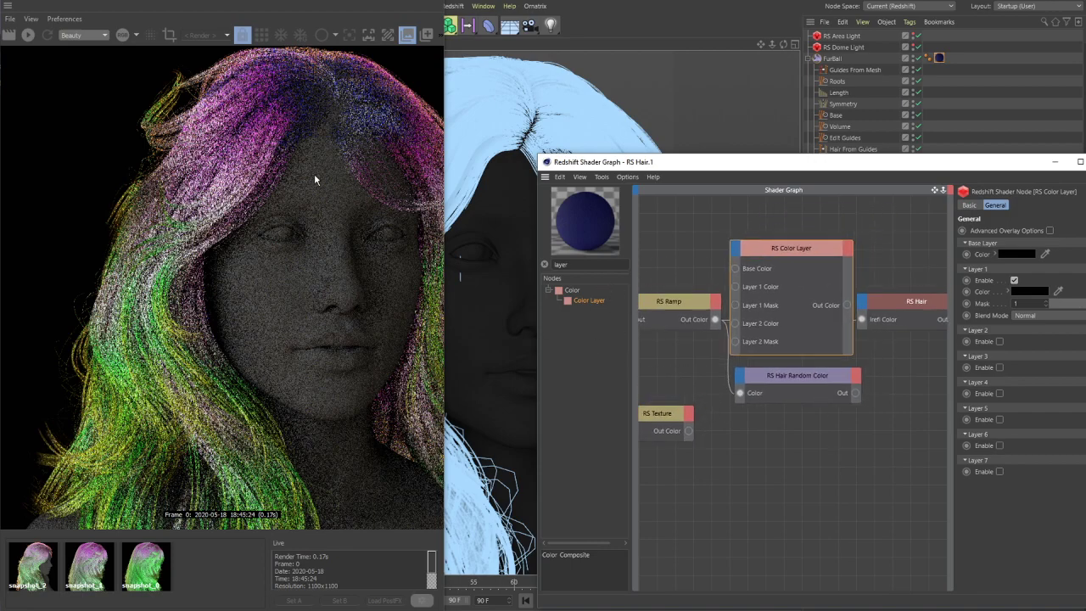
- Rearrange the graph, moving RS Hair, Output and RS Hair Random Color aside
{"action": "middle_click_drag", "start_coordinate": [793, 337], "coordinate": [726, 331]}
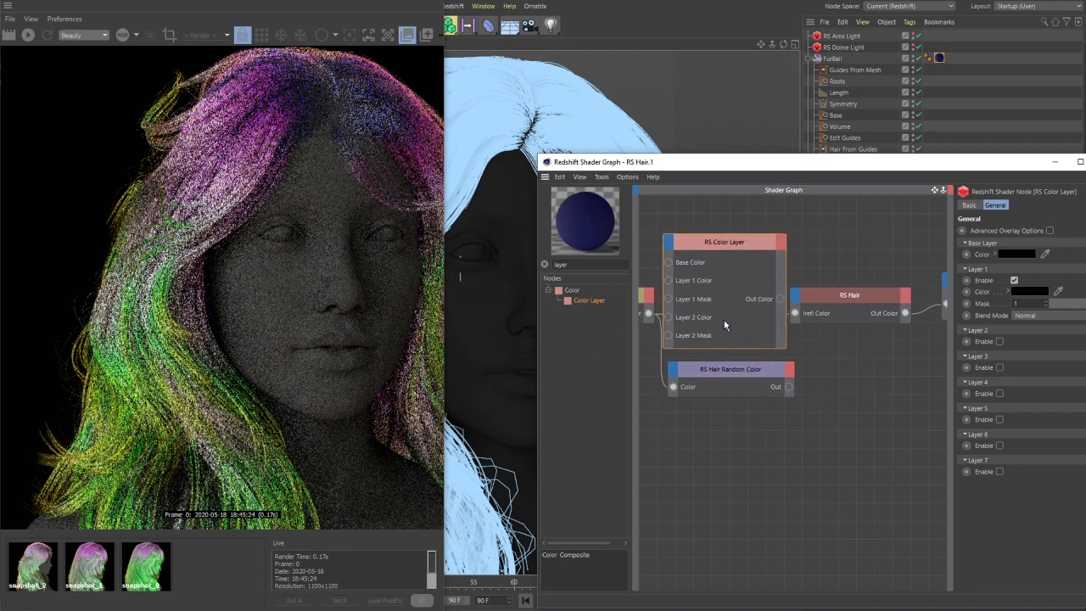
{"action": "middle_click_drag", "start_coordinate": [921, 278], "coordinate": [848, 275]}
{"action": "left_click_drag", "start_coordinate": [778, 250], "coordinate": [933, 346]}
{"action": "left_click_drag", "start_coordinate": [782, 302], "coordinate": [872, 302]}
{"action": "middle_click_drag", "start_coordinate": [801, 283], "coordinate": [886, 272]}
{"action": "left_click_drag", "start_coordinate": [724, 237], "coordinate": [773, 239]}
{"action": "left_click", "coordinate": [734, 362]}
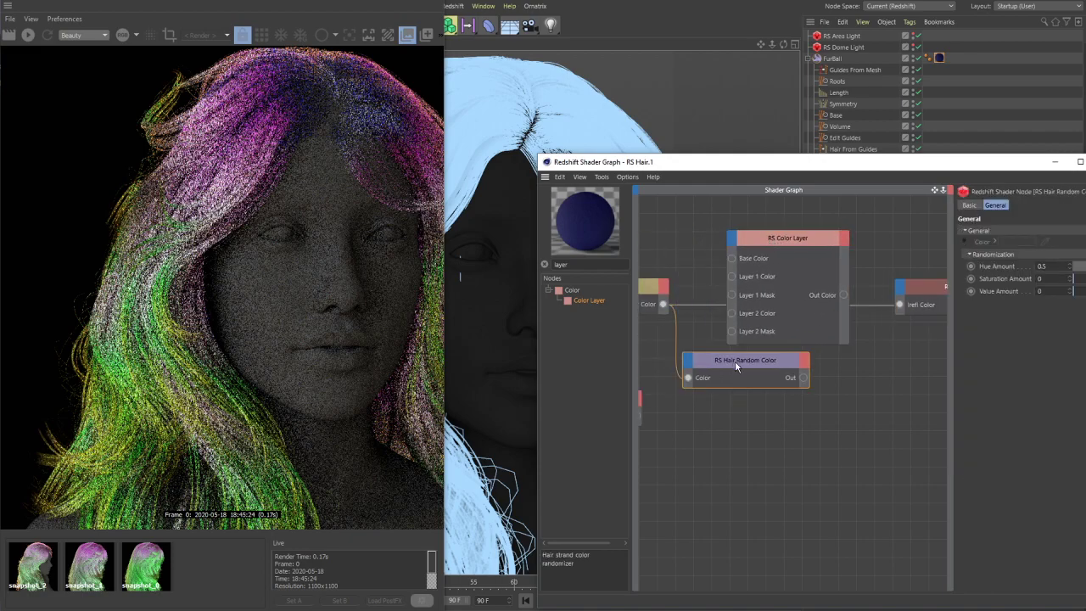
{"action": "left_click_drag", "start_coordinate": [735, 360], "coordinate": [763, 430]}
{"action": "middle_click_drag", "start_coordinate": [684, 372], "coordinate": [747, 384]}
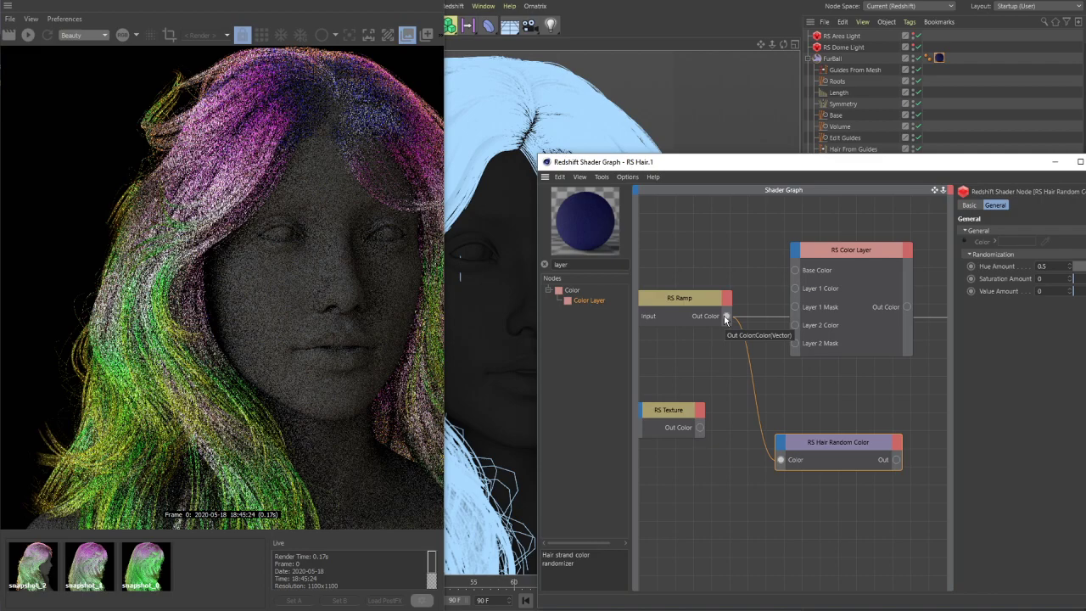
- Wire RS Ramp into Color Layer's Base Color and its output into RS Hair Irefl Color
{"action": "middle_click_drag", "start_coordinate": [727, 357], "coordinate": [738, 339]}
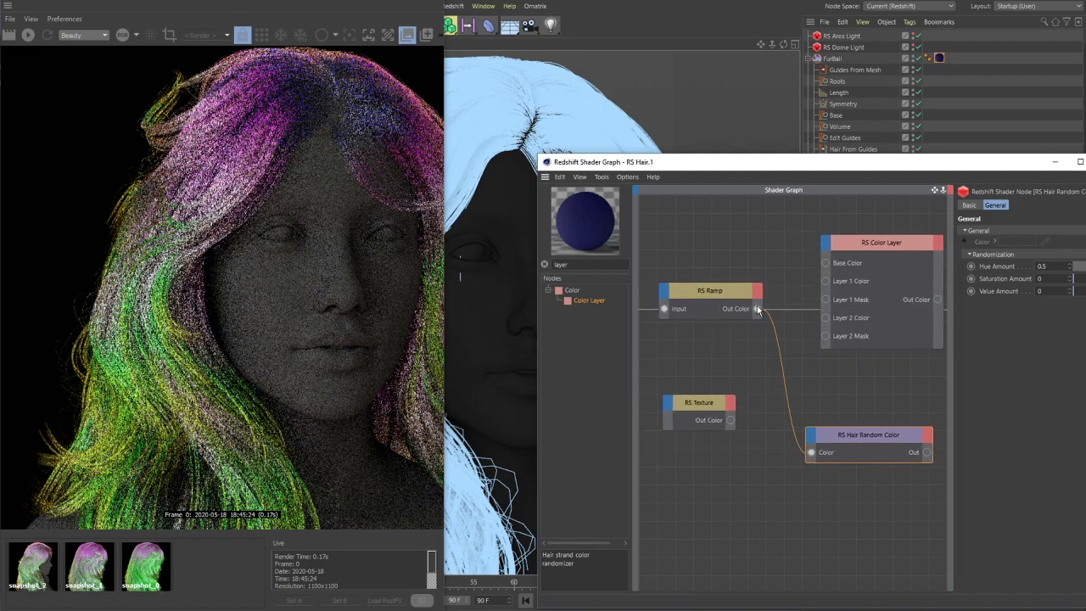
{"action": "left_click_drag", "start_coordinate": [802, 282], "coordinate": [827, 264]}
{"action": "middle_click_drag", "start_coordinate": [884, 246], "coordinate": [777, 243]}
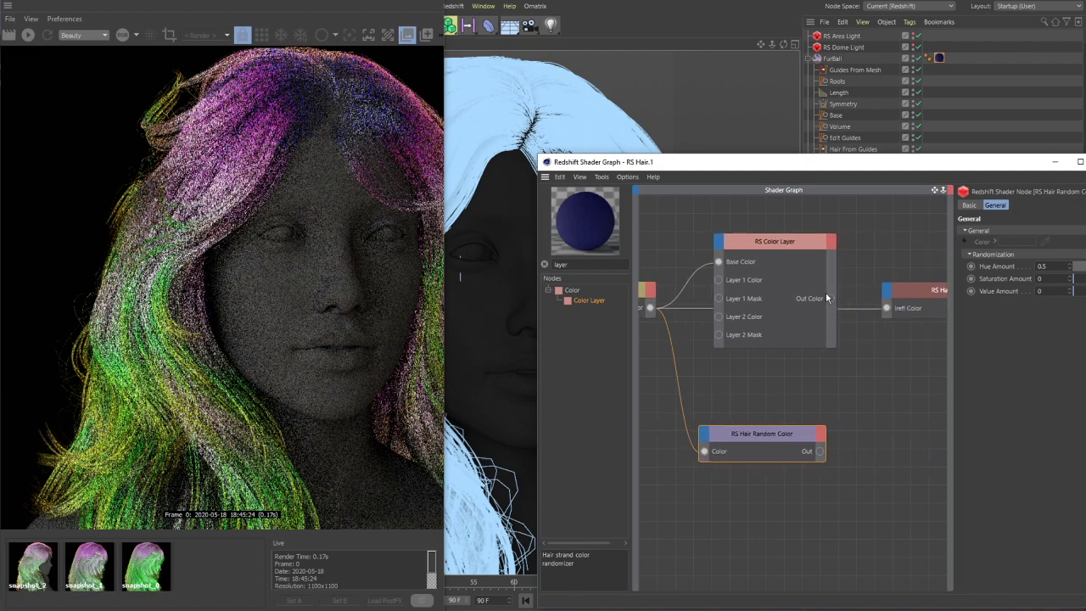
{"action": "left_click_drag", "start_coordinate": [830, 298], "coordinate": [886, 309]}
- Restart the live render and try a blue Layer 1 colour on the RS Color Layer
{"action": "left_click", "coordinate": [27, 36]}
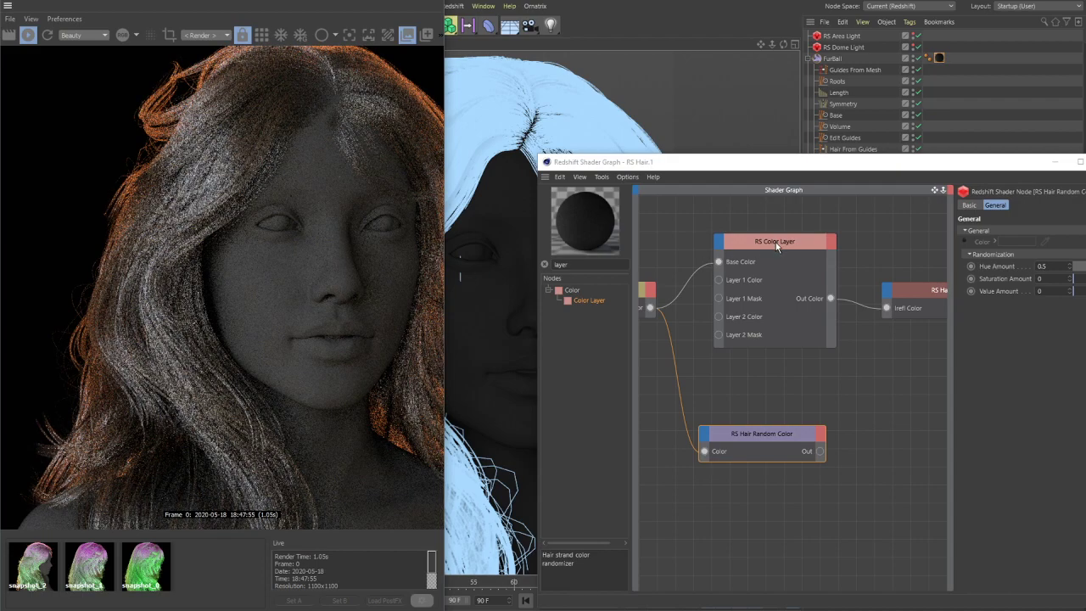
{"action": "left_click_drag", "start_coordinate": [790, 243], "coordinate": [788, 247]}
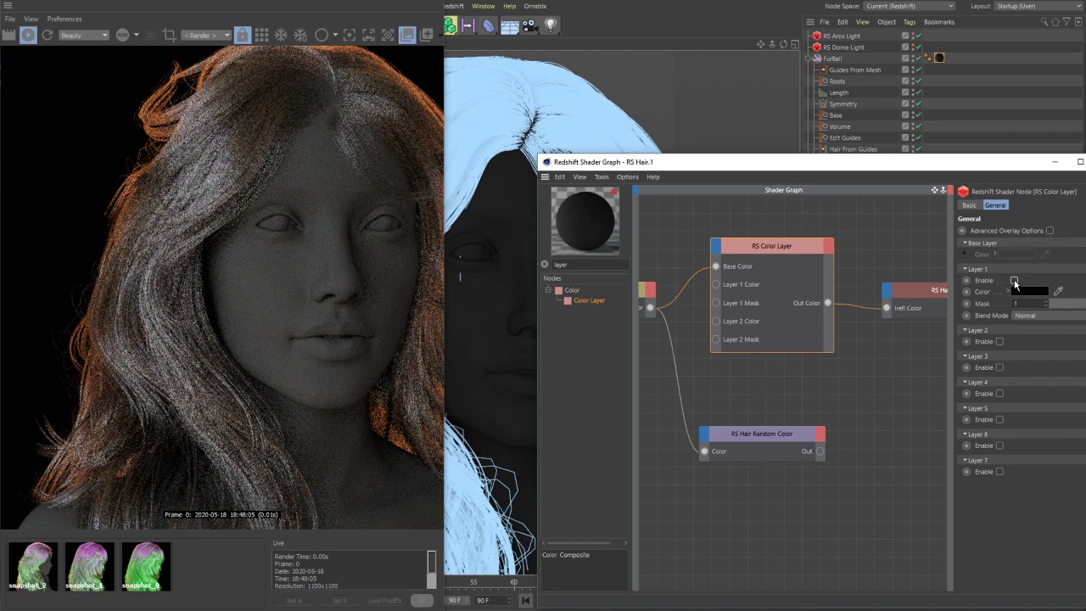
{"action": "left_click", "coordinate": [1014, 280]}
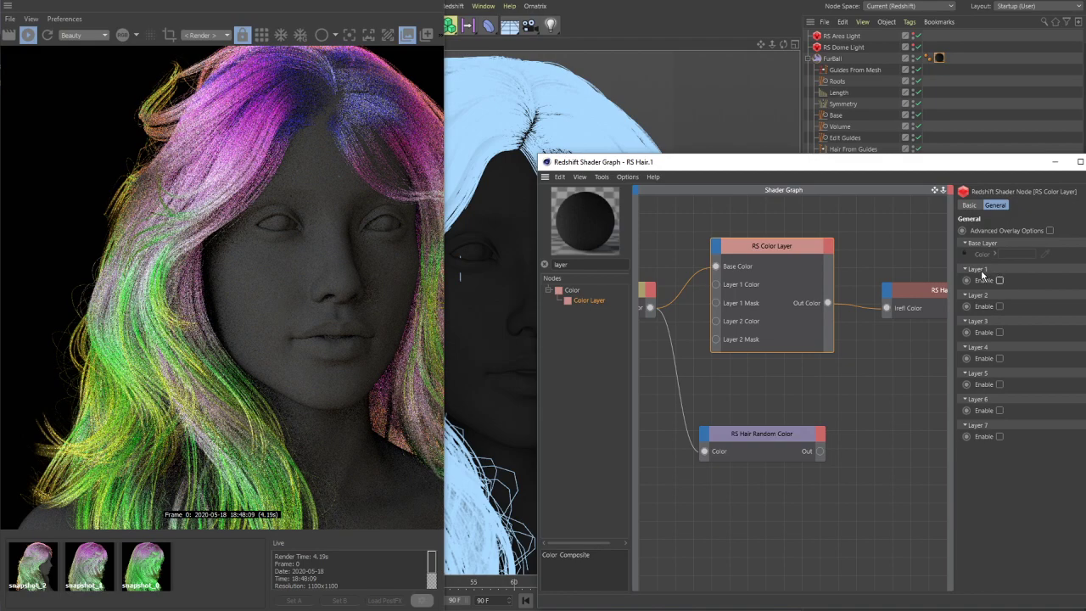
{"action": "left_click", "coordinate": [999, 280]}
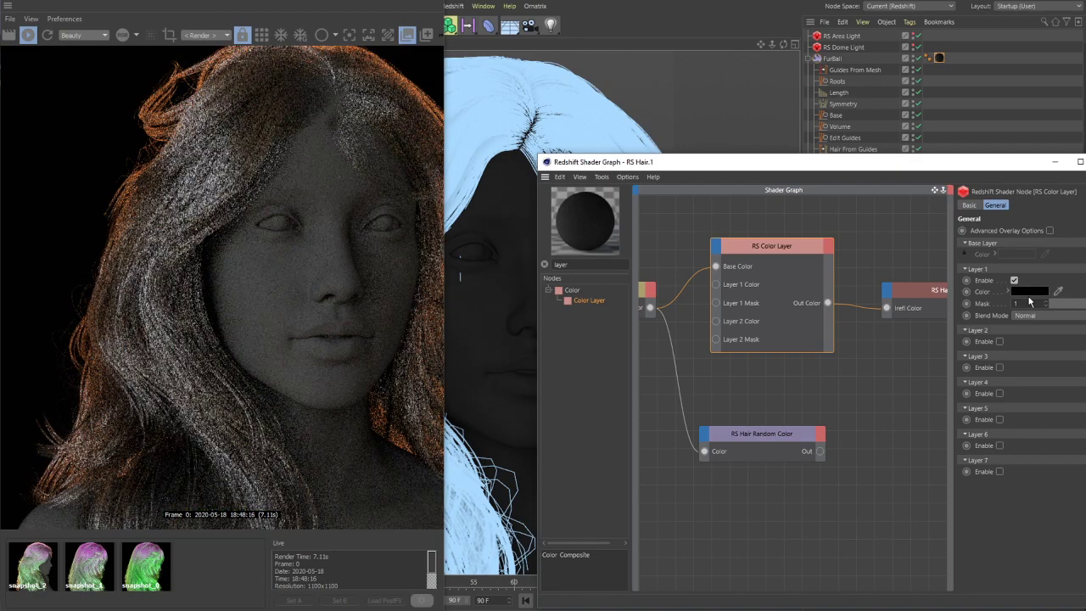
{"action": "left_click", "coordinate": [1032, 293]}
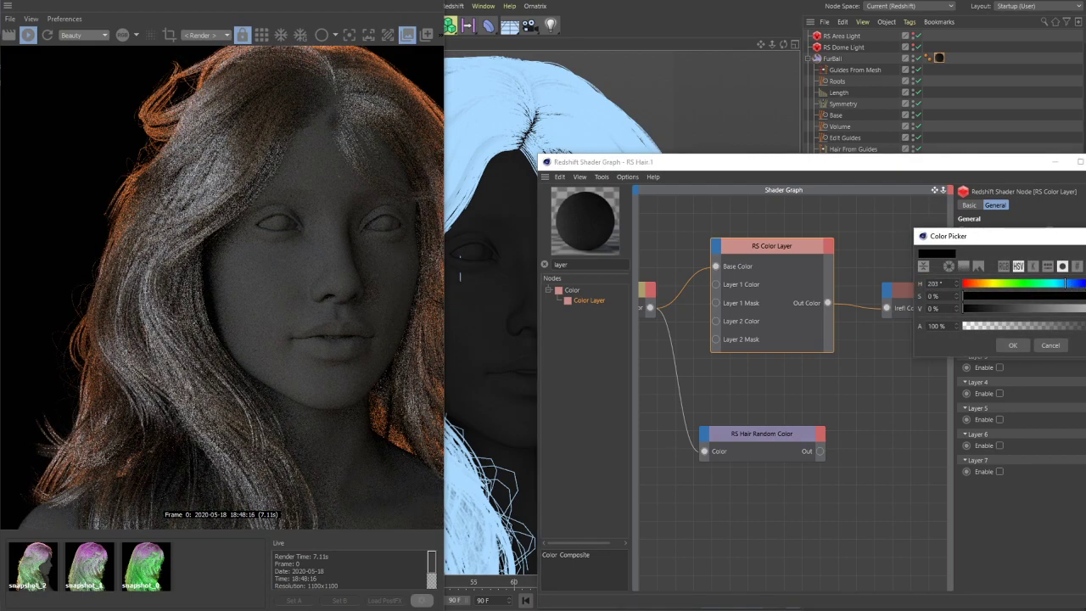
{"action": "left_click", "coordinate": [1012, 345]}
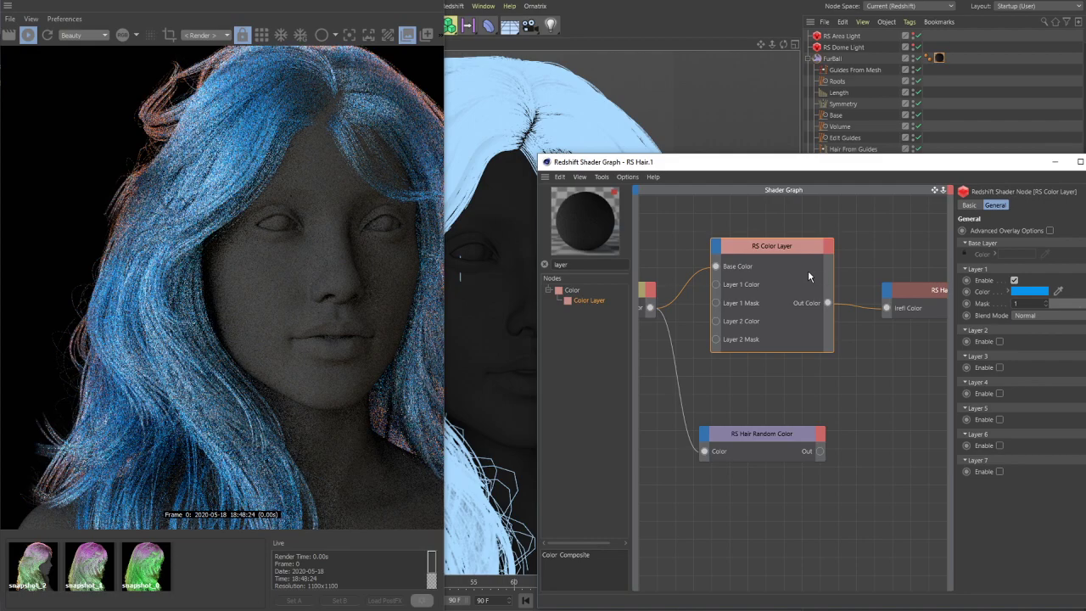
- Make Layer 1's colour white with hue 0 and zero saturation
{"action": "left_click", "coordinate": [1028, 290]}
{"action": "type", "text": "0"}
{"action": "key", "text": "Return"}
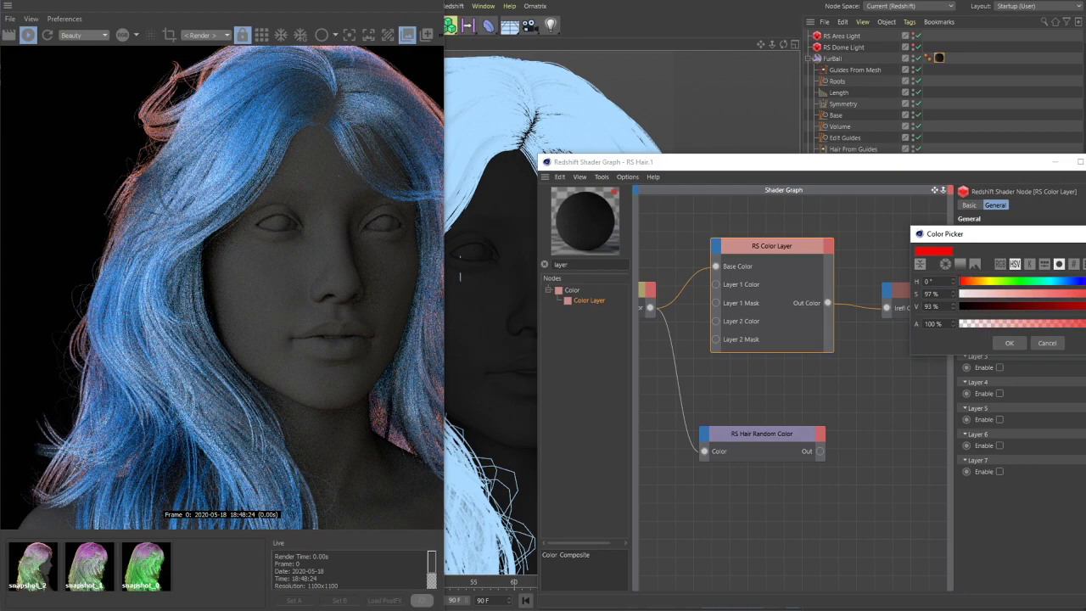
{"action": "left_click", "coordinate": [962, 297]}
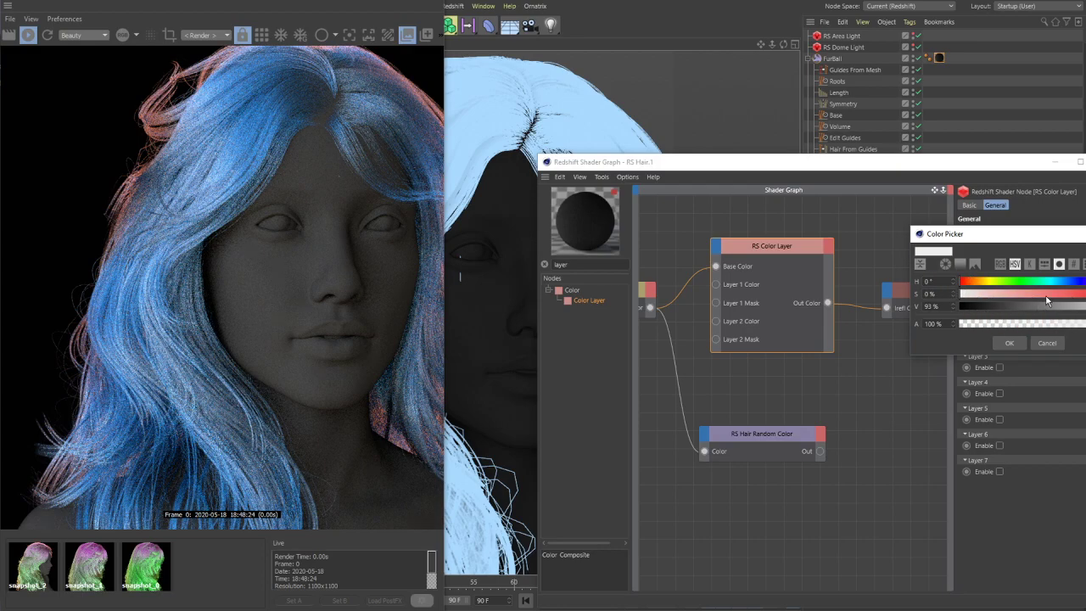
{"action": "left_click", "coordinate": [1010, 343]}
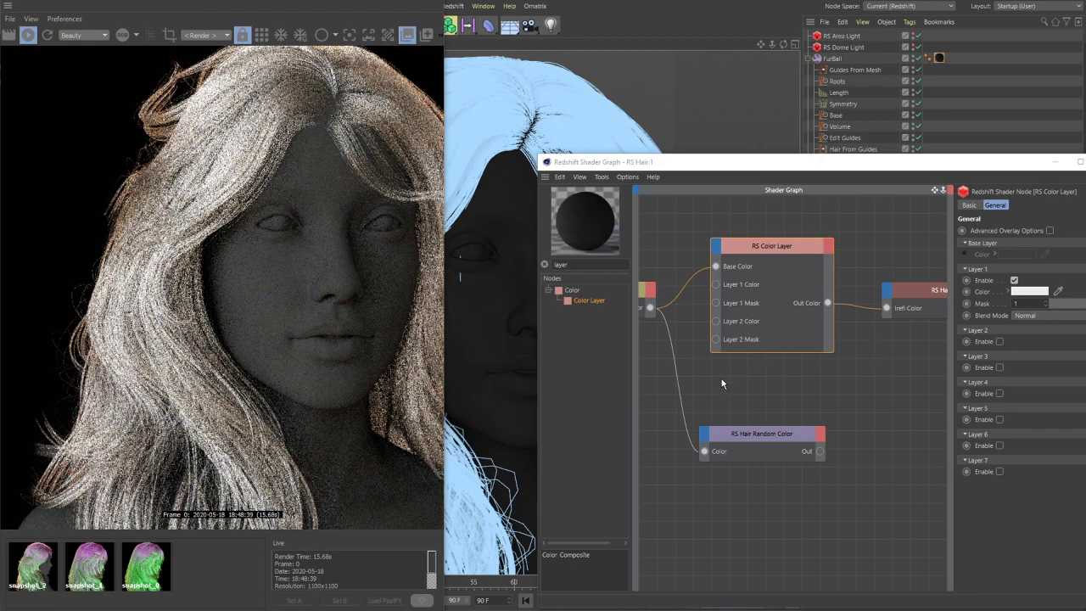
{"action": "middle_click_drag", "start_coordinate": [717, 390], "coordinate": [740, 386]}
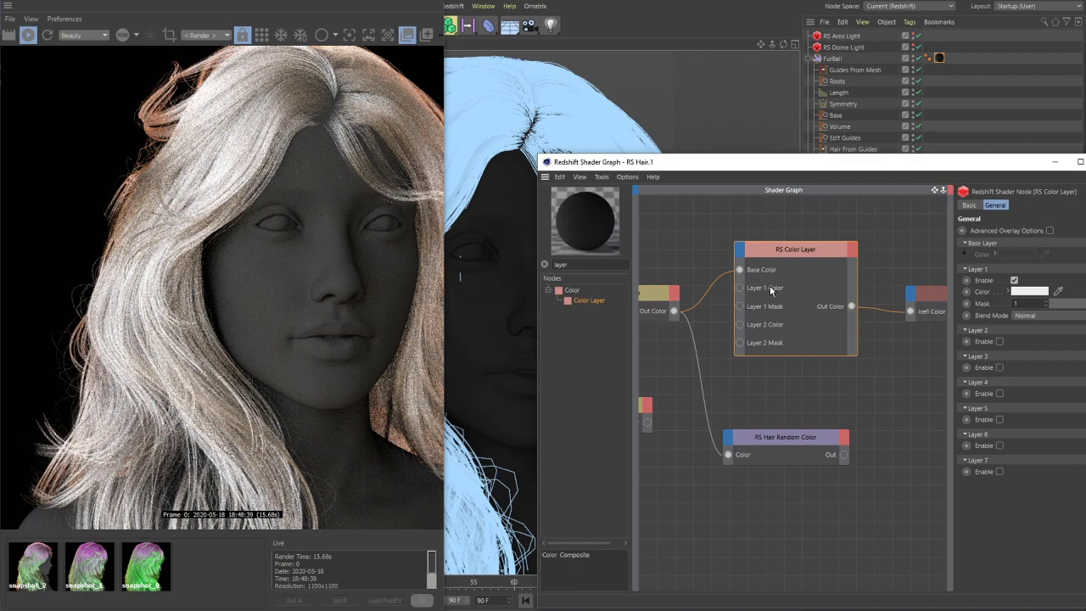
- Connect RS Texture's Out Color to the RS Color Layer's Layer 1 Mask input
{"action": "middle_click_drag", "start_coordinate": [645, 393], "coordinate": [740, 395]}
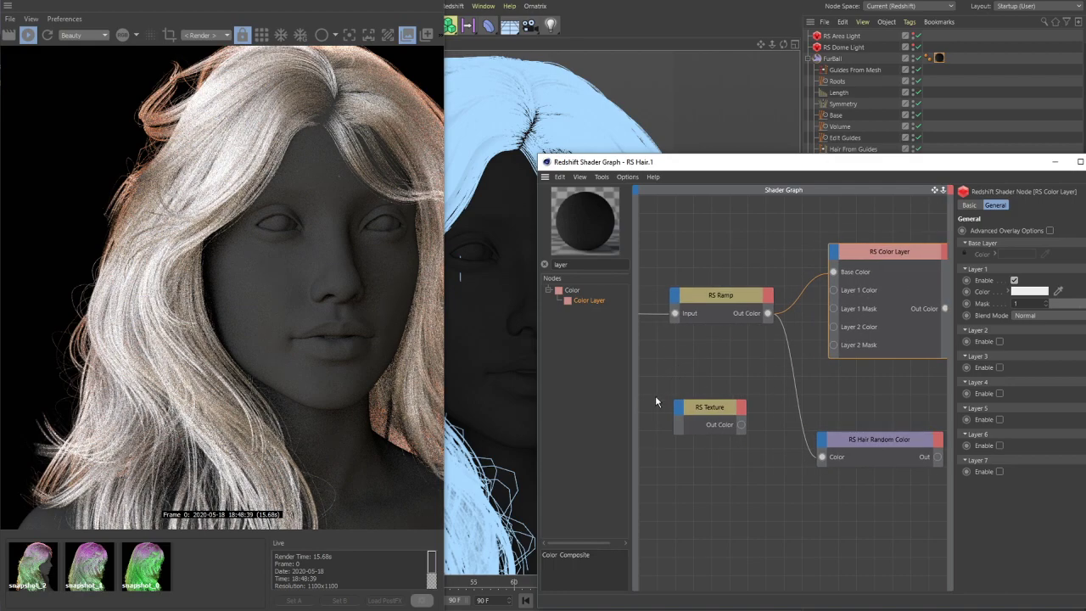
{"action": "left_click_drag", "start_coordinate": [714, 407], "coordinate": [724, 363]}
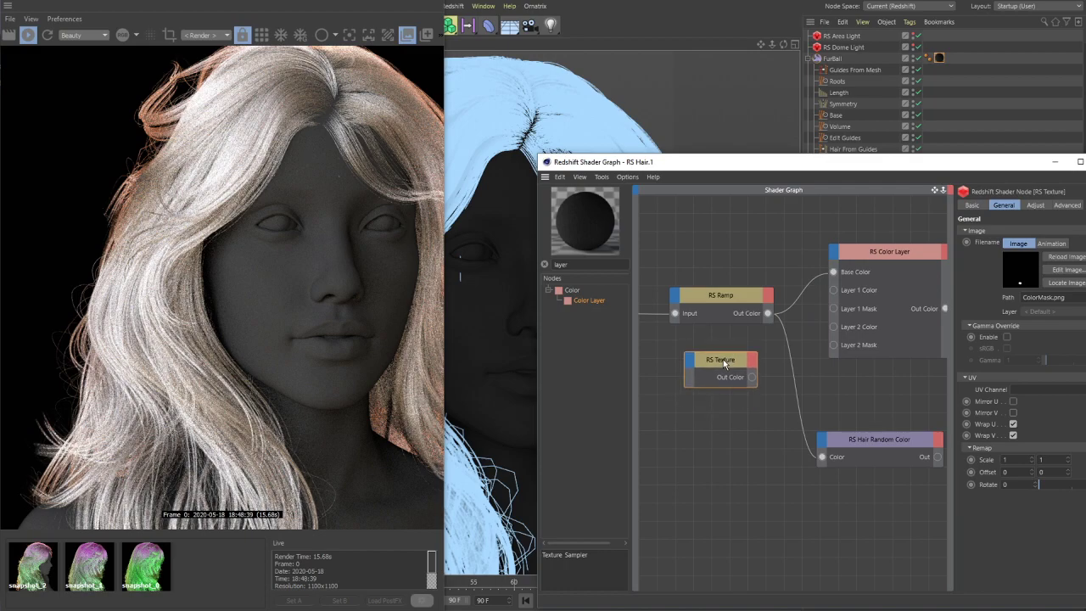
{"action": "middle_click_drag", "start_coordinate": [723, 363], "coordinate": [678, 368]}
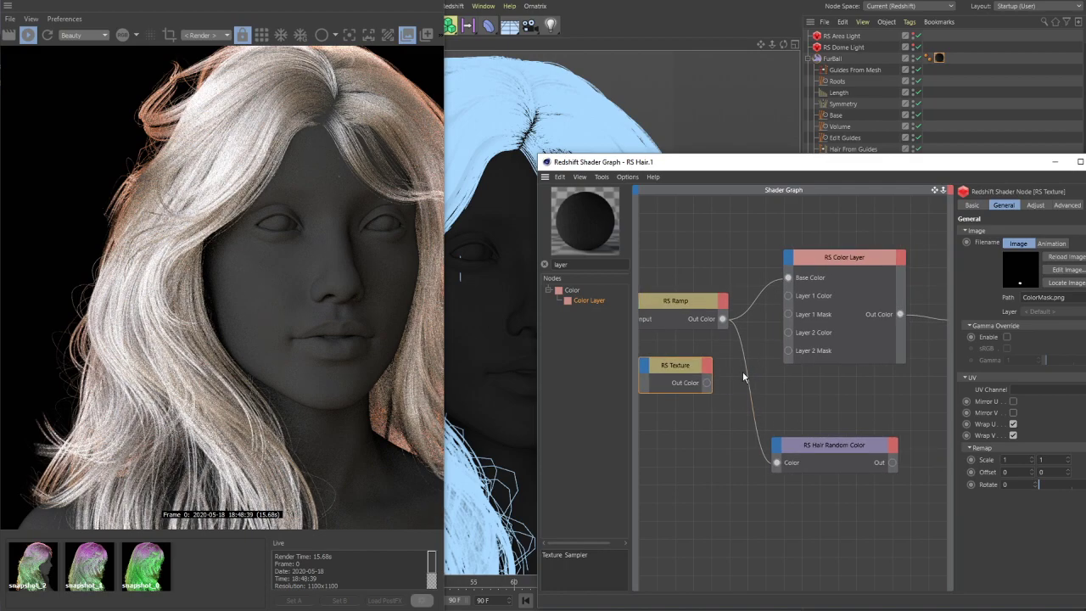
{"action": "left_click_drag", "start_coordinate": [709, 382], "coordinate": [772, 300]}
{"action": "left_click_drag", "start_coordinate": [788, 296], "coordinate": [774, 307]}
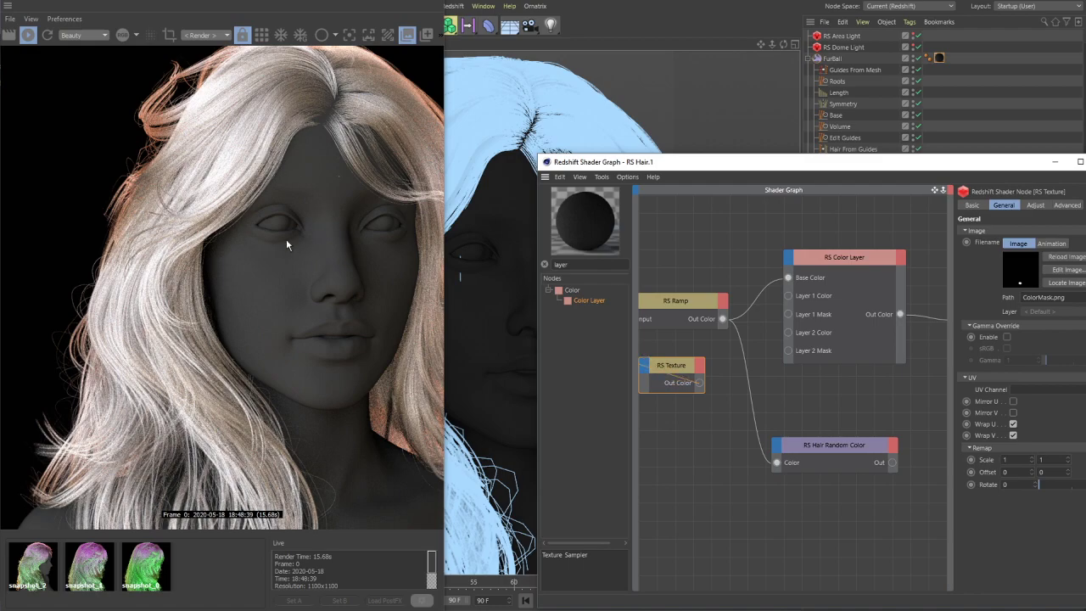
{"action": "left_click_drag", "start_coordinate": [699, 383], "coordinate": [786, 319]}
{"action": "left_click_drag", "start_coordinate": [786, 319], "coordinate": [786, 319]}
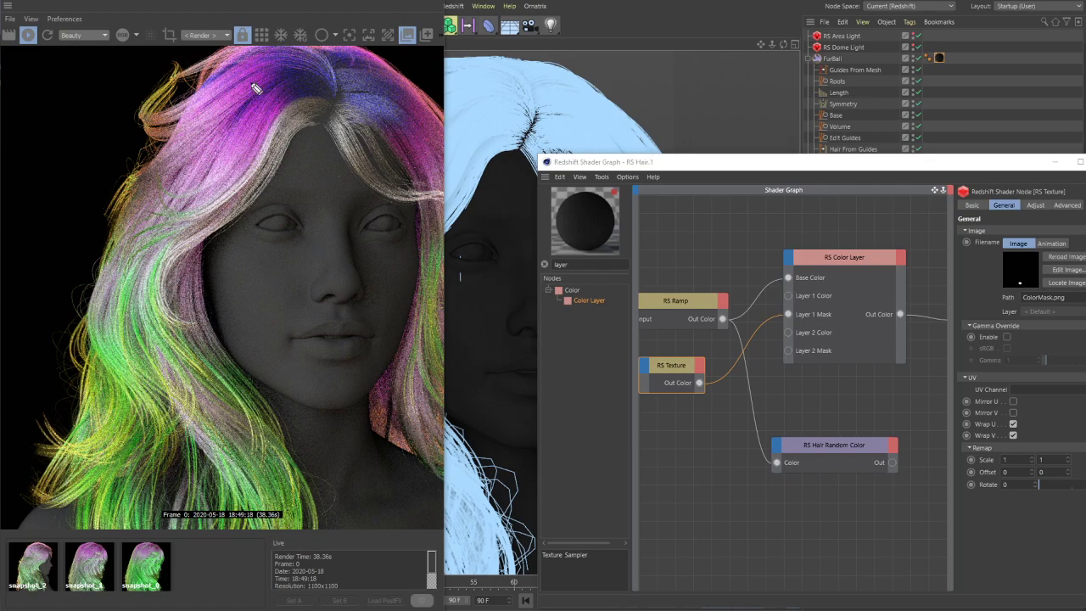
{"action": "mouse_move", "coordinate": [308, 87]}
{"action": "left_mouse_down"}
{"action": "mouse_move", "coordinate": [170, 237]}
{"action": "mouse_move", "coordinate": [148, 274]}
{"action": "mouse_move", "coordinate": [153, 333]}
{"action": "mouse_move", "coordinate": [178, 345]}
{"action": "mouse_move", "coordinate": [207, 336]}
{"action": "mouse_move", "coordinate": [196, 291]}
{"action": "mouse_move", "coordinate": [274, 218]}
{"action": "mouse_move", "coordinate": [307, 159]}
{"action": "mouse_move", "coordinate": [325, 156]}
{"action": "mouse_move", "coordinate": [361, 211]}
{"action": "mouse_move", "coordinate": [413, 226]}
{"action": "mouse_move", "coordinate": [449, 217]}
{"action": "mouse_move", "coordinate": [459, 200]}
{"action": "mouse_move", "coordinate": [398, 120]}
{"action": "mouse_move", "coordinate": [312, 86]}
{"action": "left_mouse_up"}
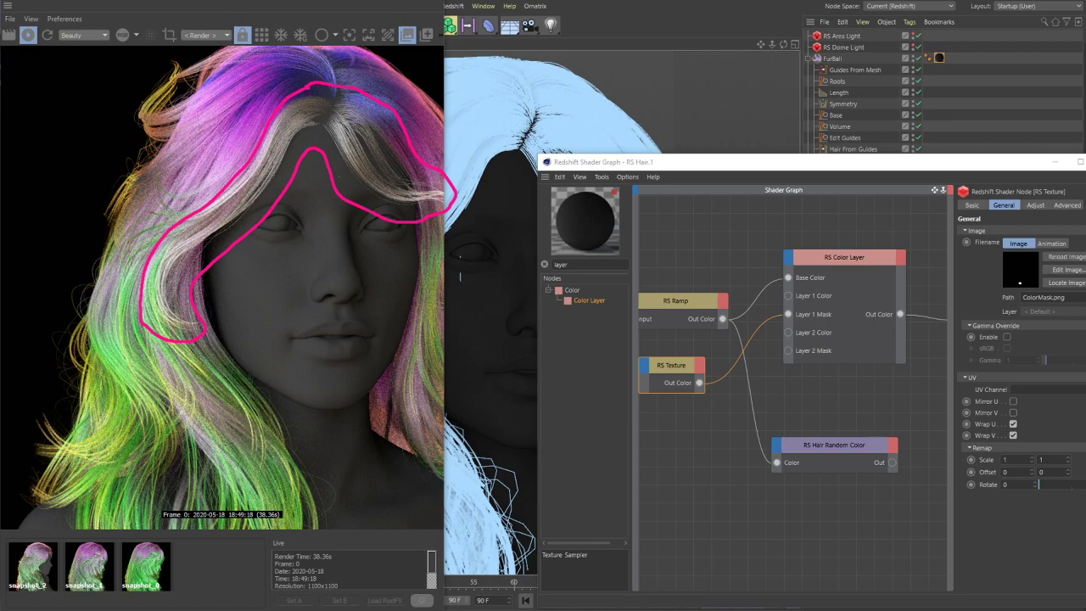
{"action": "key", "text": "Escape"}
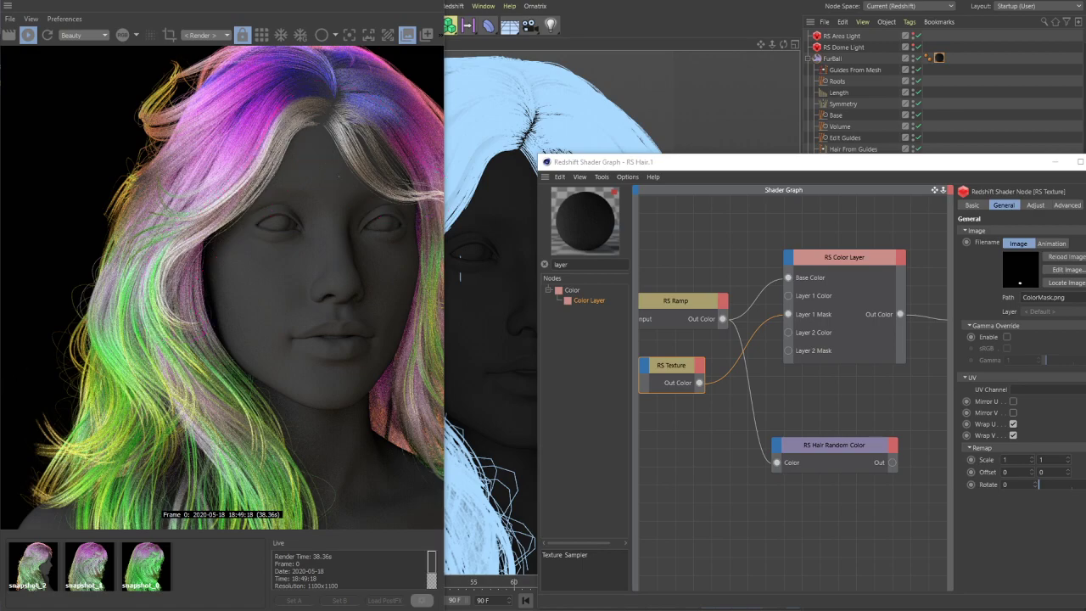
- Select RS Color Layer and try a near-black Layer 1 colour
{"action": "left_click", "coordinate": [856, 260]}
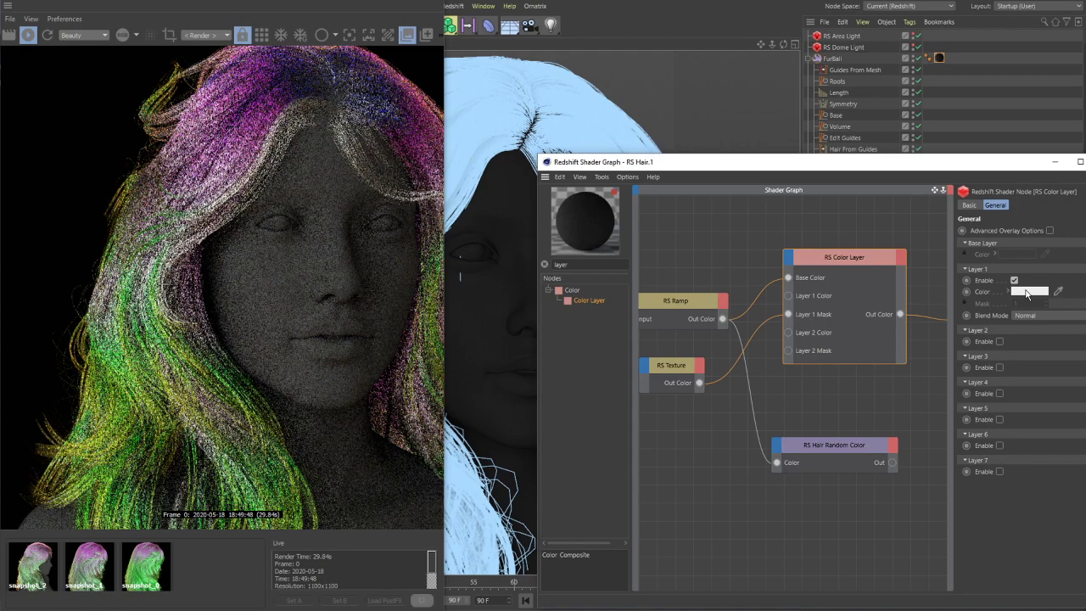
{"action": "left_click", "coordinate": [1028, 292]}
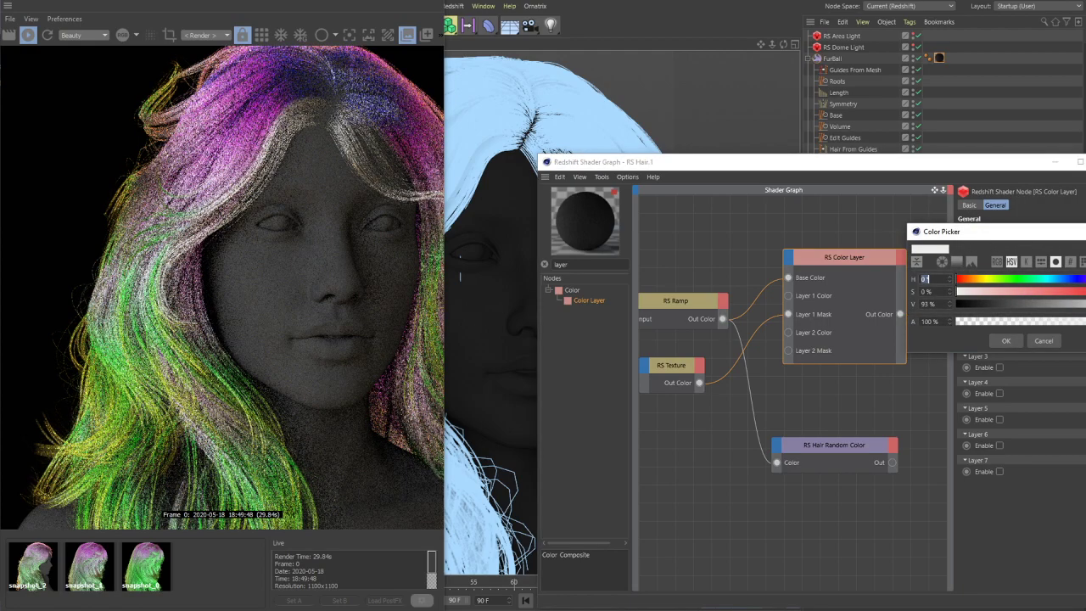
{"action": "left_click", "coordinate": [1005, 340]}
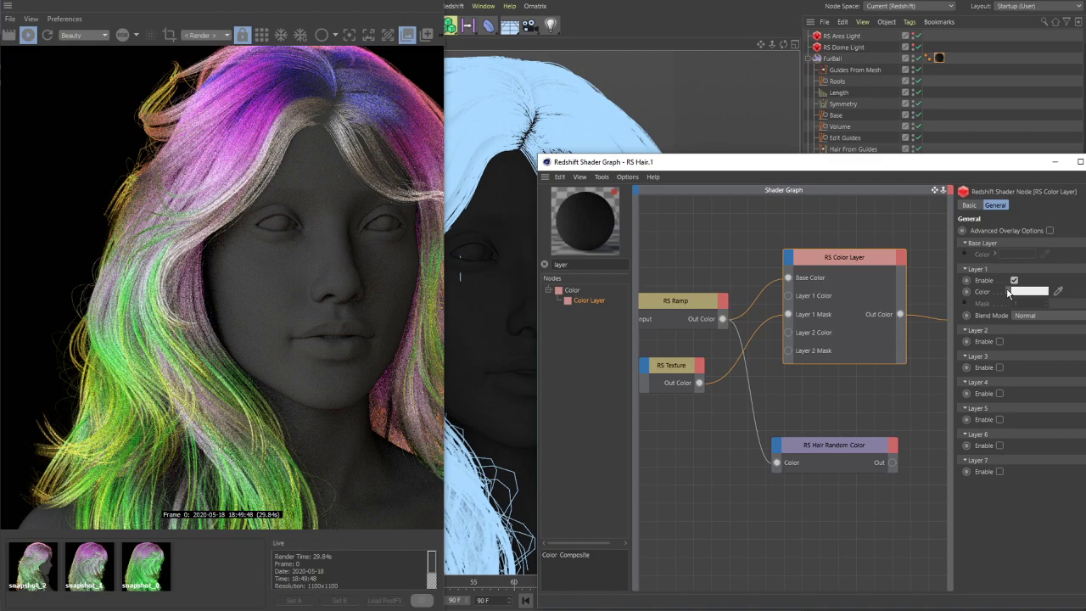
{"action": "left_click", "coordinate": [1010, 293]}
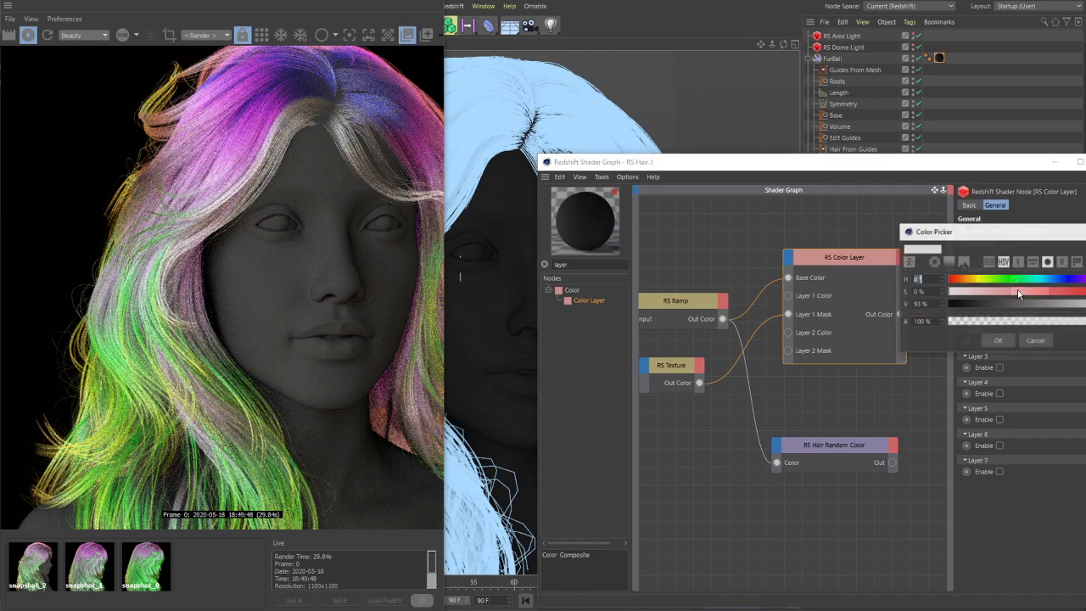
{"action": "left_click", "coordinate": [969, 301]}
{"action": "left_click", "coordinate": [997, 341]}
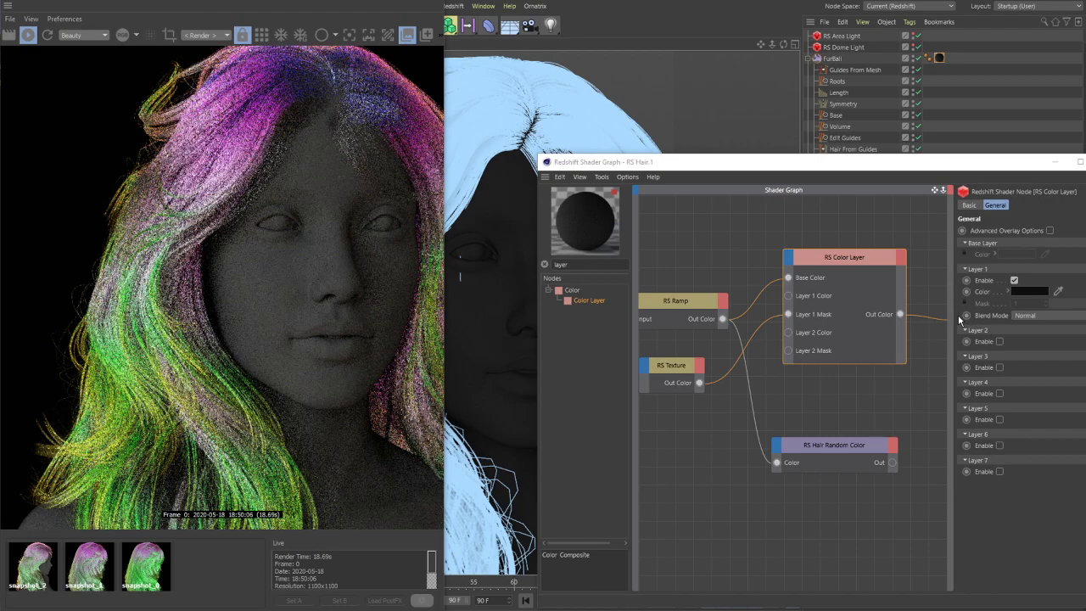
- Set Layer 1's colour to a light cyan at hue 182° with raised brightness
{"action": "left_click", "coordinate": [1033, 290]}
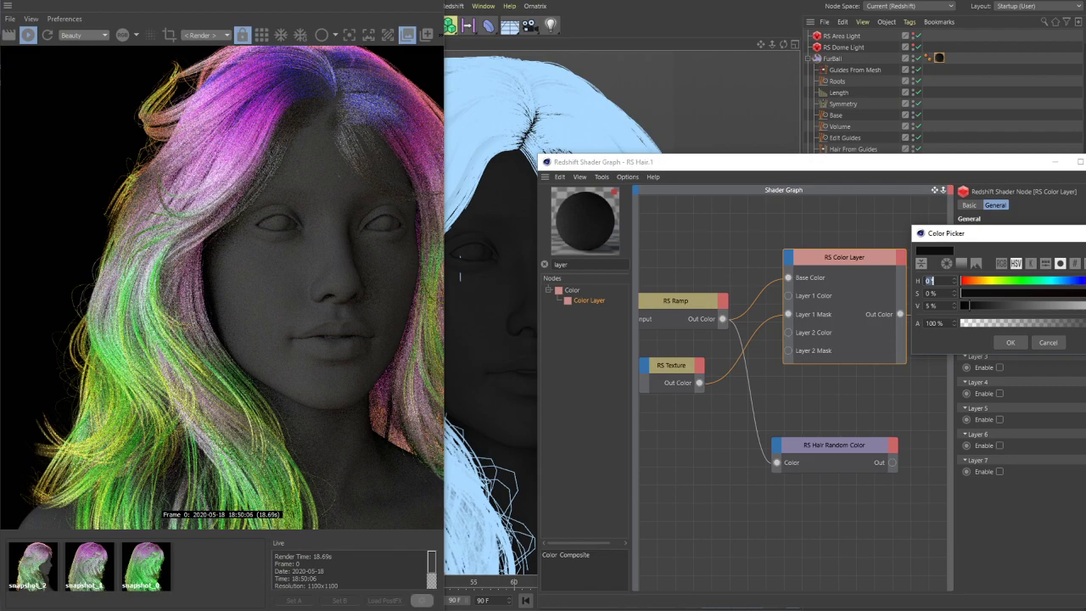
{"action": "left_click", "coordinate": [1052, 280]}
{"action": "left_click", "coordinate": [1084, 306]}
{"action": "left_click", "coordinate": [1084, 292]}
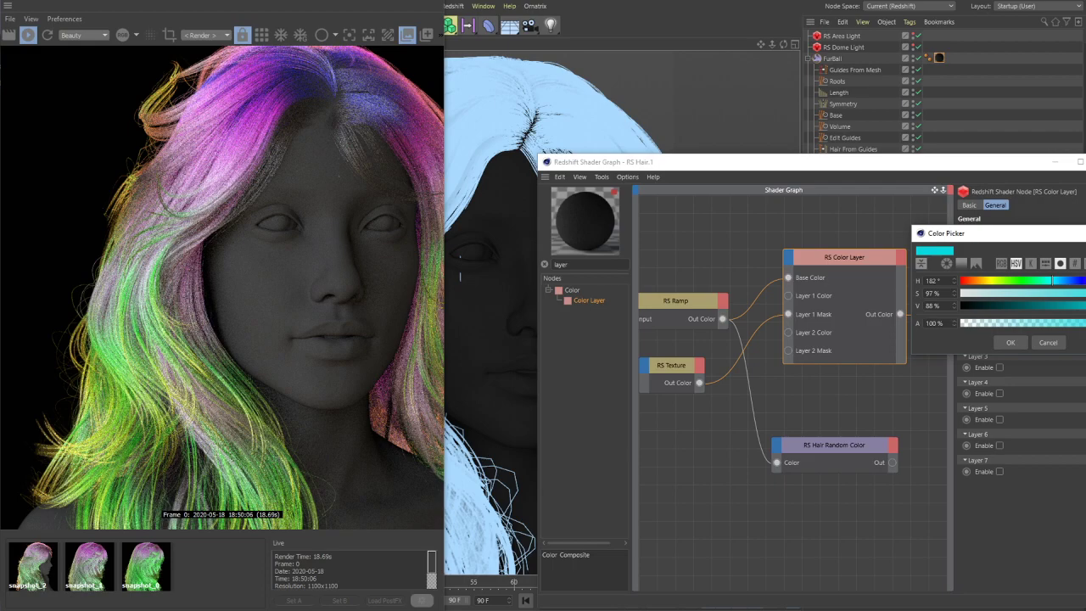
{"action": "left_click_drag", "start_coordinate": [1063, 295], "coordinate": [1027, 295]}
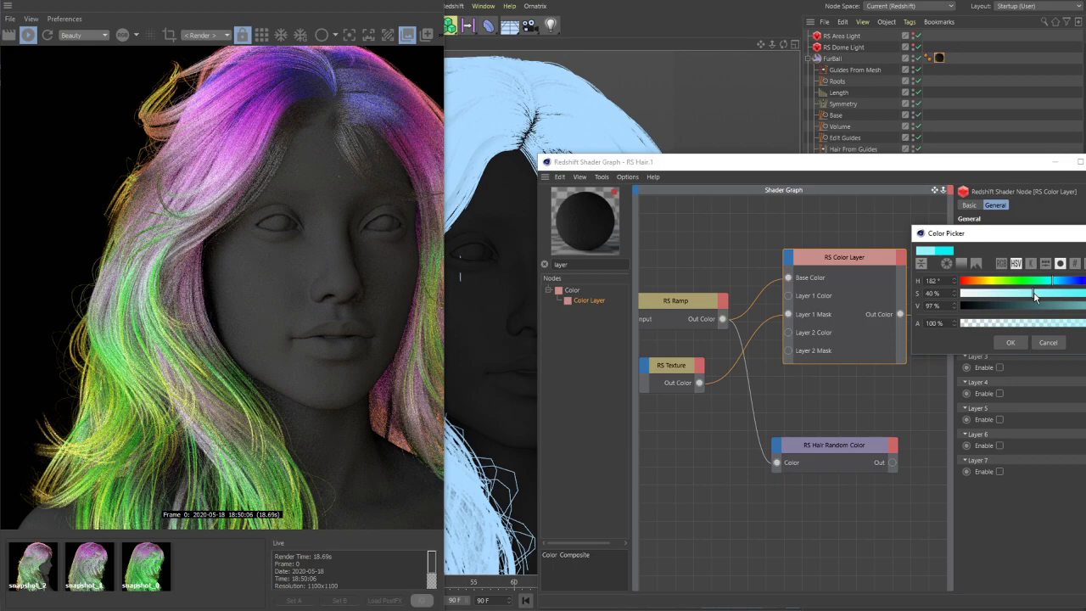
{"action": "left_click", "coordinate": [1011, 343]}
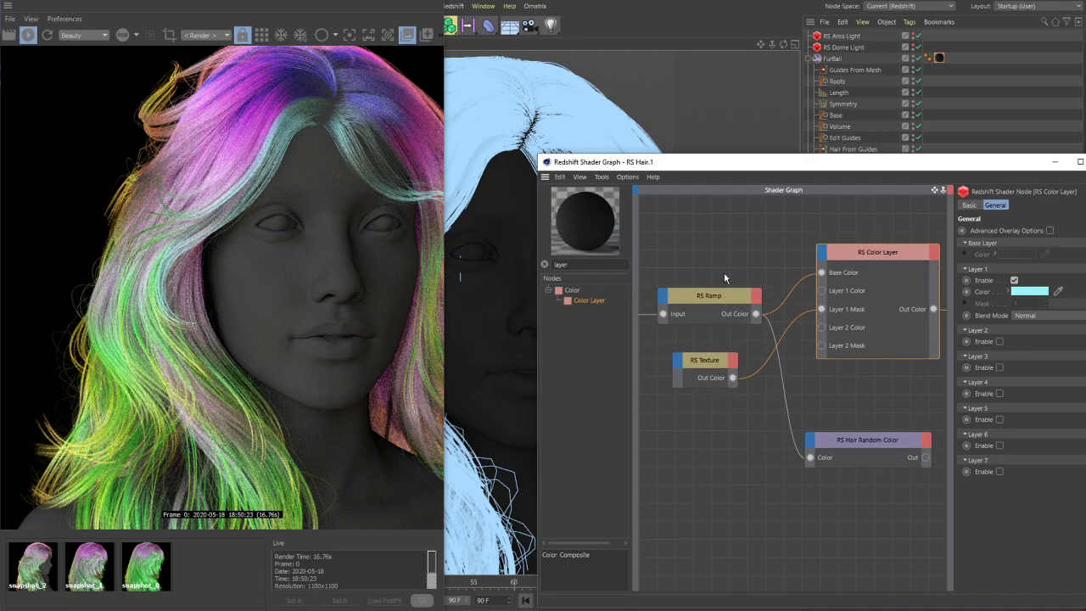
{"action": "left_click_drag", "start_coordinate": [702, 362], "coordinate": [692, 367]}
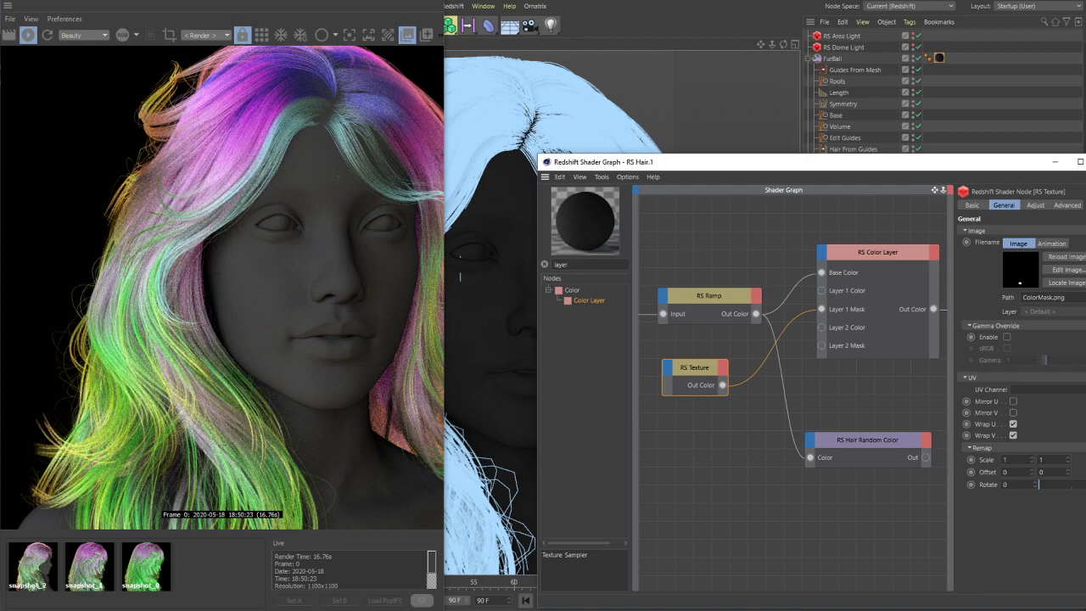
{"action": "mouse_move", "coordinate": [303, 93]}
{"action": "left_mouse_down"}
{"action": "mouse_move", "coordinate": [211, 190]}
{"action": "mouse_move", "coordinate": [166, 188]}
{"action": "mouse_move", "coordinate": [126, 246]}
{"action": "mouse_move", "coordinate": [161, 287]}
{"action": "mouse_move", "coordinate": [228, 246]}
{"action": "mouse_move", "coordinate": [323, 131]}
{"action": "mouse_move", "coordinate": [292, 85]}
{"action": "left_mouse_up"}
{"action": "left_click_drag", "start_coordinate": [212, 182], "coordinate": [239, 229]}
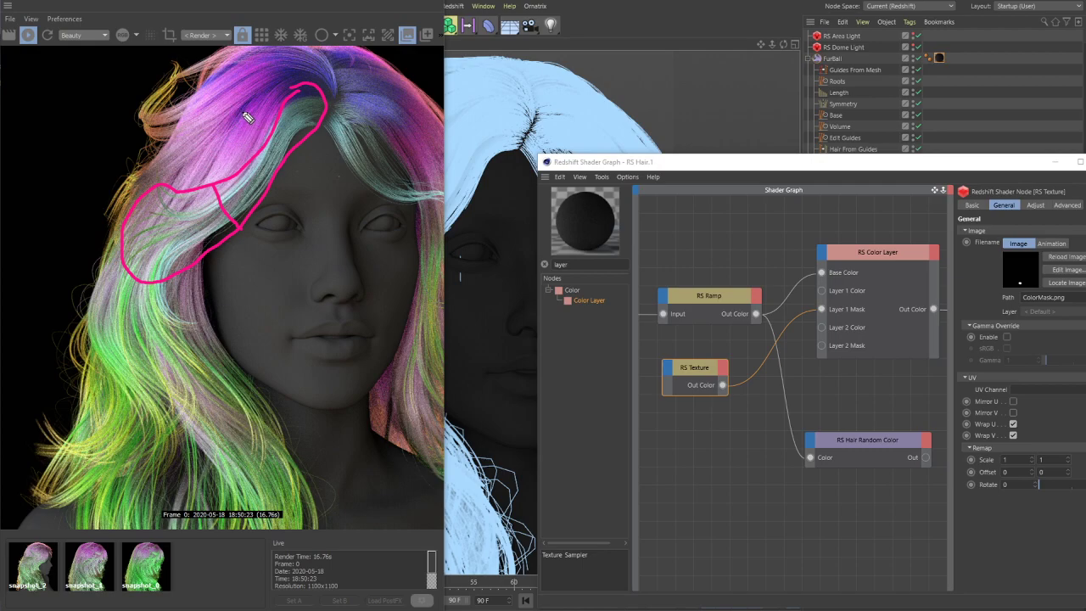
{"action": "left_click_drag", "start_coordinate": [239, 112], "coordinate": [296, 185]}
{"action": "left_click_drag", "start_coordinate": [204, 155], "coordinate": [251, 242]}
{"action": "mouse_move", "coordinate": [245, 246]}
{"action": "left_mouse_down"}
{"action": "mouse_move", "coordinate": [316, 202]}
{"action": "mouse_move", "coordinate": [319, 181]}
{"action": "mouse_move", "coordinate": [307, 176]}
{"action": "mouse_move", "coordinate": [314, 189]}
{"action": "left_mouse_up"}
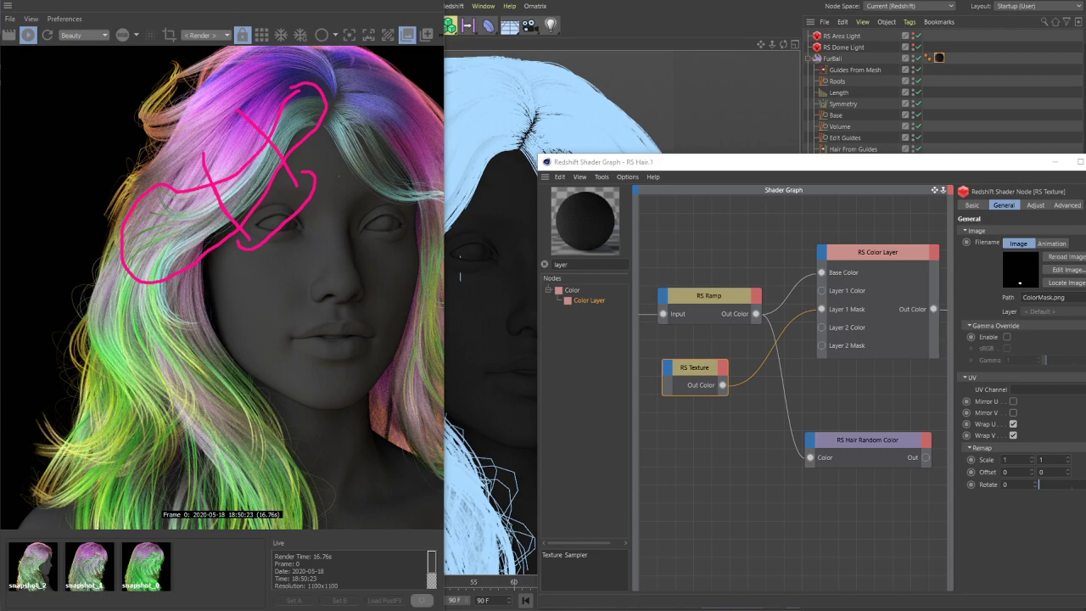
- Clear the annotation, reposition the Shader Graph window and pan to show RS Ramp and RS Color Layer
{"action": "key", "text": "Escape"}
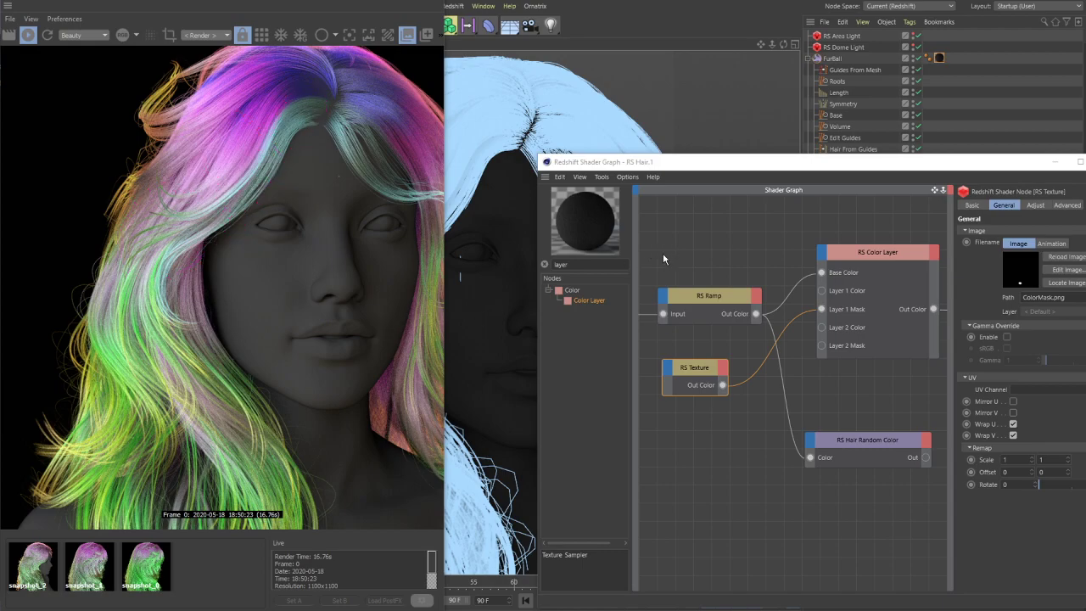
{"action": "left_click_drag", "start_coordinate": [715, 170], "coordinate": [691, 179]}
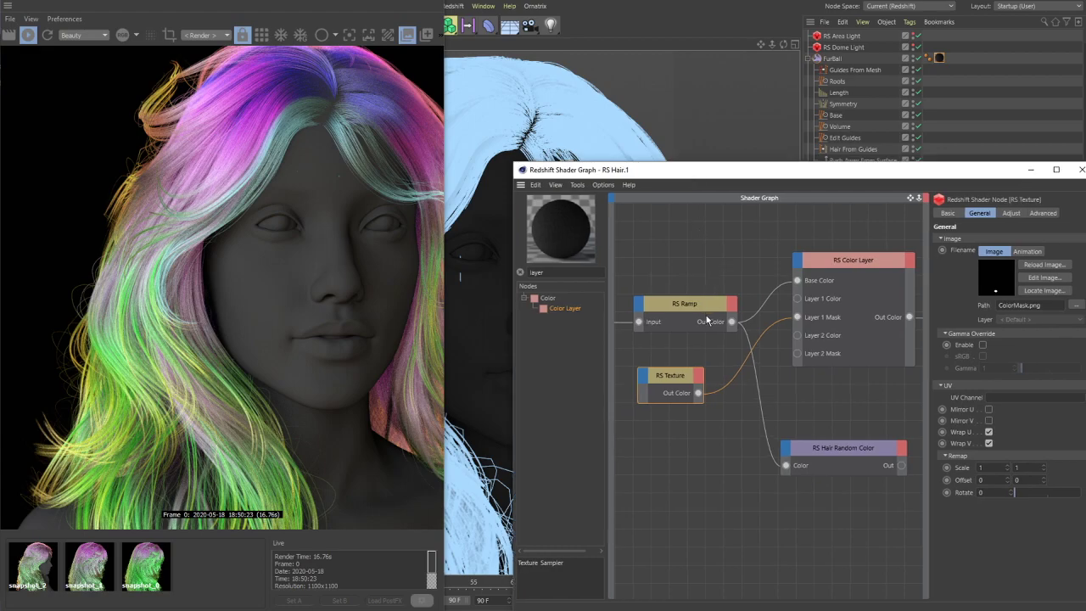
{"action": "middle_click_drag", "start_coordinate": [620, 271], "coordinate": [692, 268]}
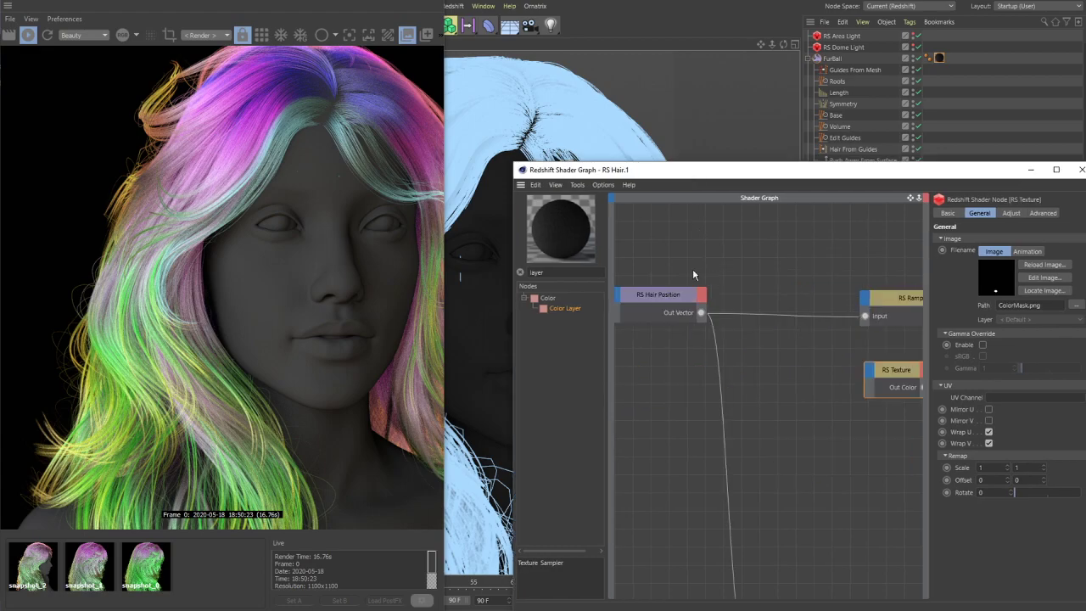
{"action": "middle_click_drag", "start_coordinate": [688, 363], "coordinate": [717, 585]}
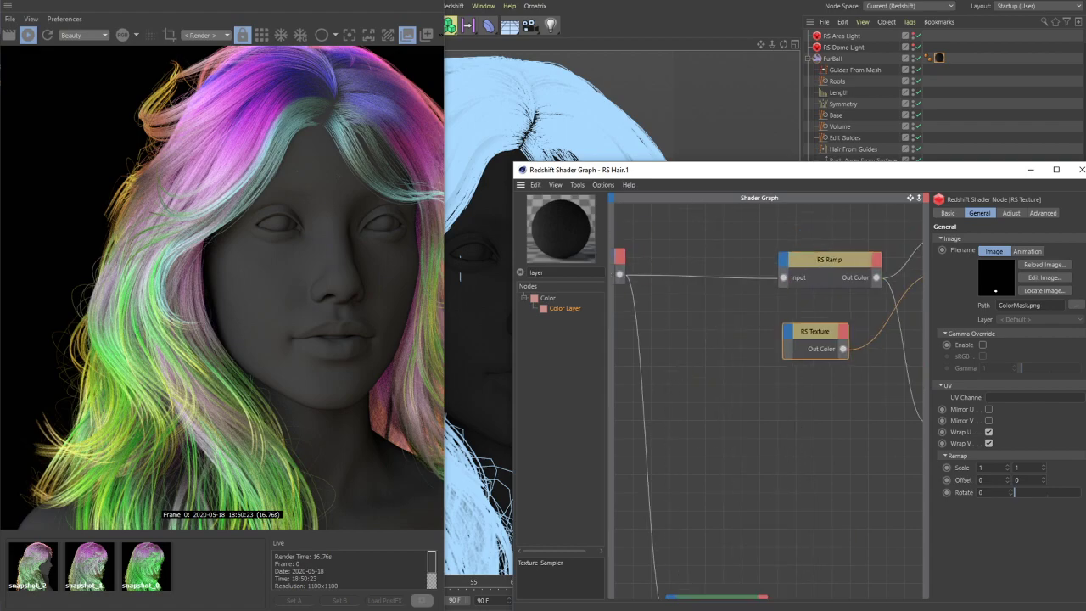
{"action": "middle_click_drag", "start_coordinate": [831, 275], "coordinate": [733, 296]}
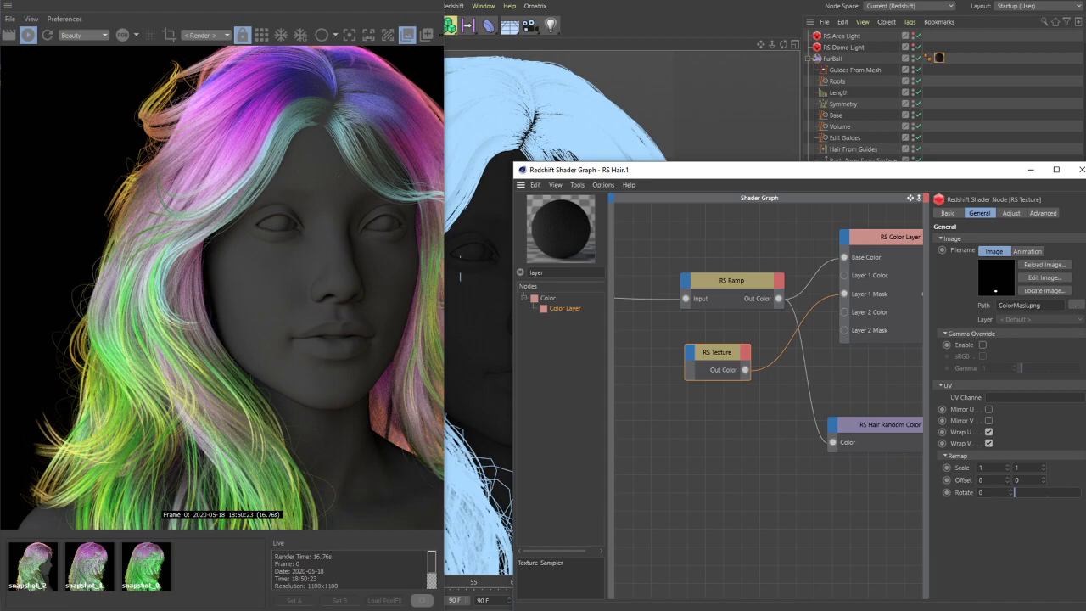
{"action": "middle_click_drag", "start_coordinate": [644, 352], "coordinate": [629, 384]}
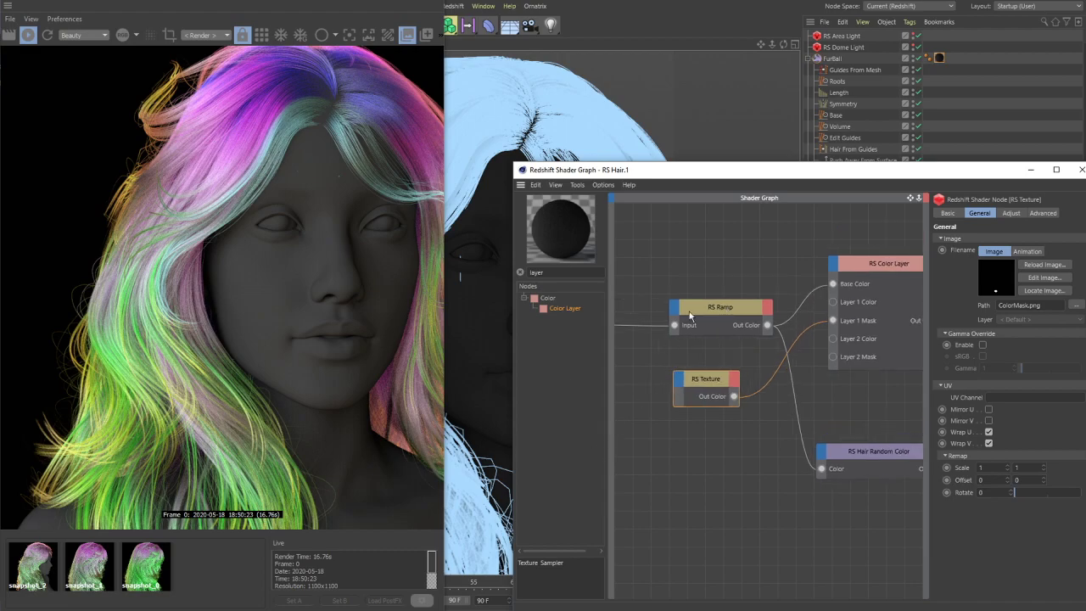
{"action": "middle_click_drag", "start_coordinate": [699, 267], "coordinate": [728, 253]}
{"action": "middle_click_drag", "start_coordinate": [710, 296], "coordinate": [731, 299]}
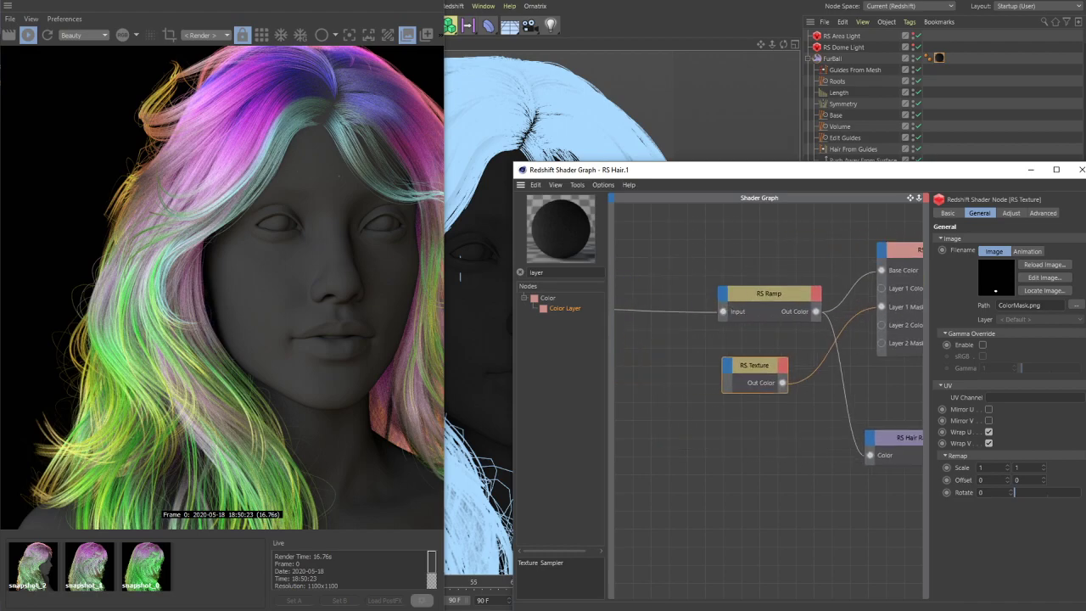
- Drag RS Ramp to the graph's left edge and RS Hair Random Color beside RS Color Layer
{"action": "middle_click_drag", "start_coordinate": [818, 279], "coordinate": [770, 277]}
{"action": "left_click_drag", "start_coordinate": [736, 297], "coordinate": [618, 294]}
{"action": "middle_click_drag", "start_coordinate": [877, 402], "coordinate": [829, 413]}
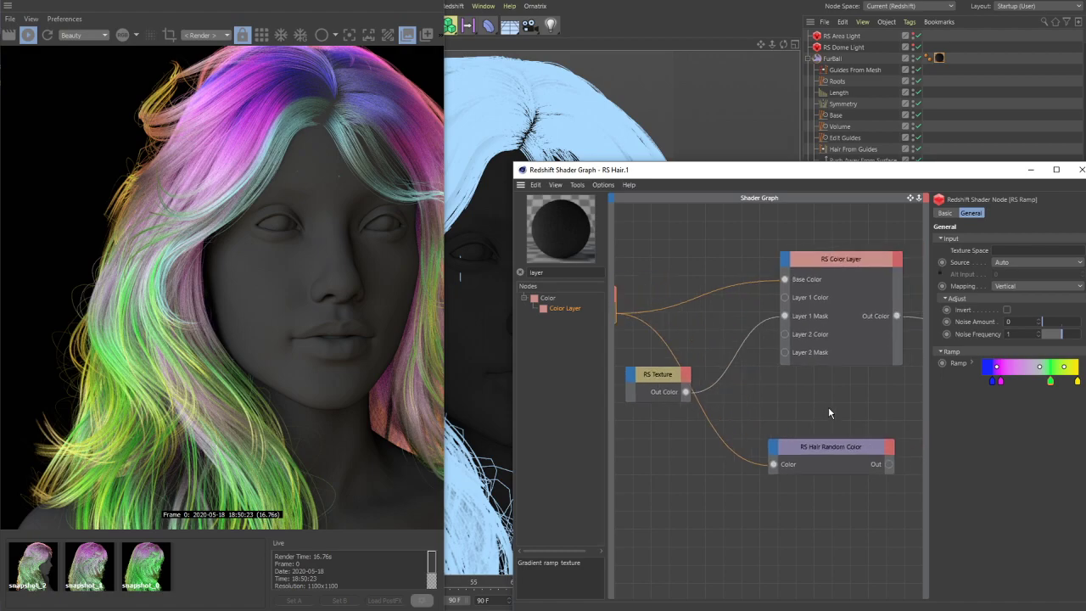
{"action": "left_click_drag", "start_coordinate": [857, 449], "coordinate": [786, 280]}
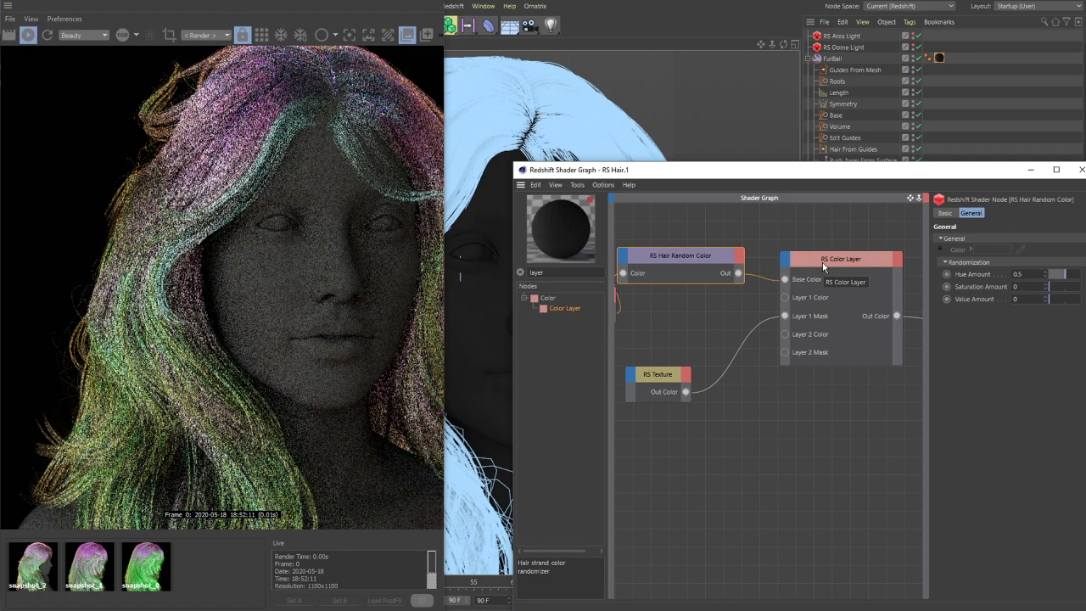
- Move RS Hair Position and RS Ramp together up and to the left
{"action": "scroll", "coordinate": [700, 321], "scroll_direction": "left", "scroll_amount": 6}
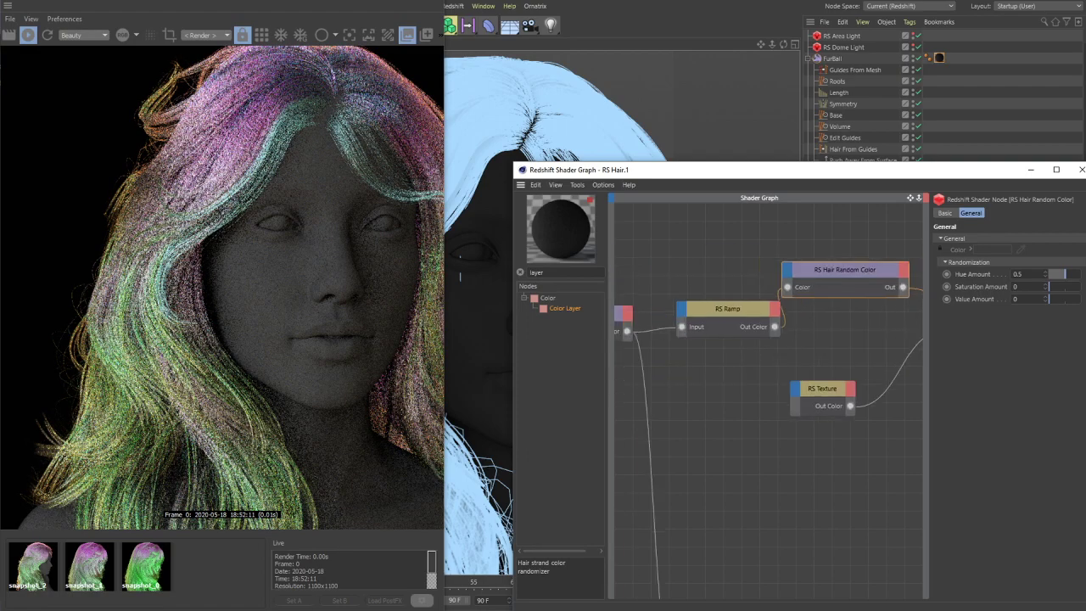
{"action": "left_click_drag", "start_coordinate": [616, 278], "coordinate": [733, 273]}
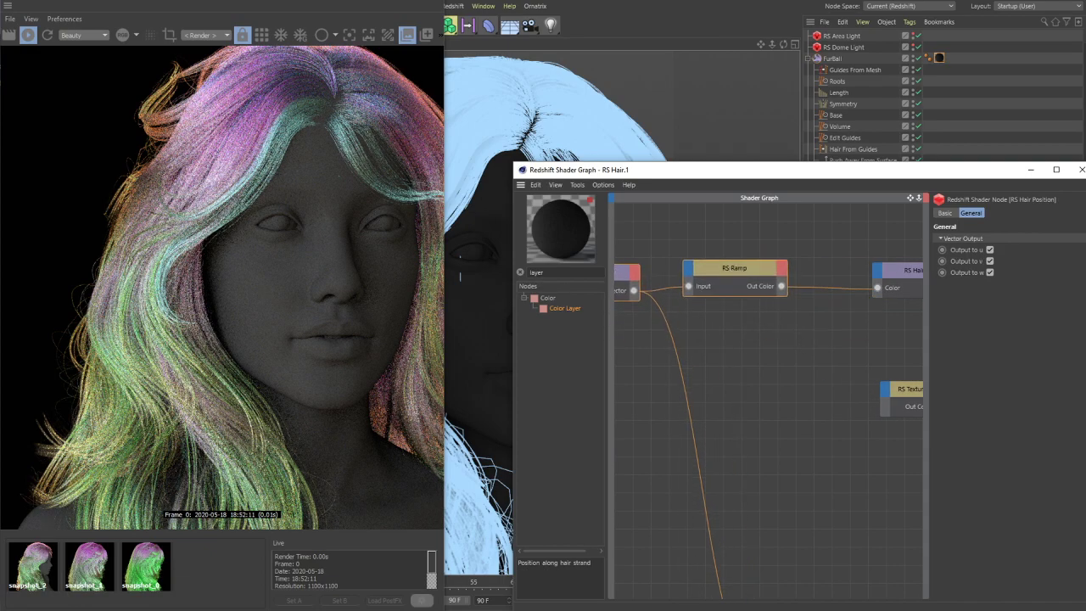
{"action": "scroll", "coordinate": [731, 270], "scroll_direction": "right", "scroll_amount": 5}
- Move RS Texture lower, below RS Hair Random Color, deselect it, and pan across the graph
{"action": "left_click_drag", "start_coordinate": [722, 376], "coordinate": [707, 429]}
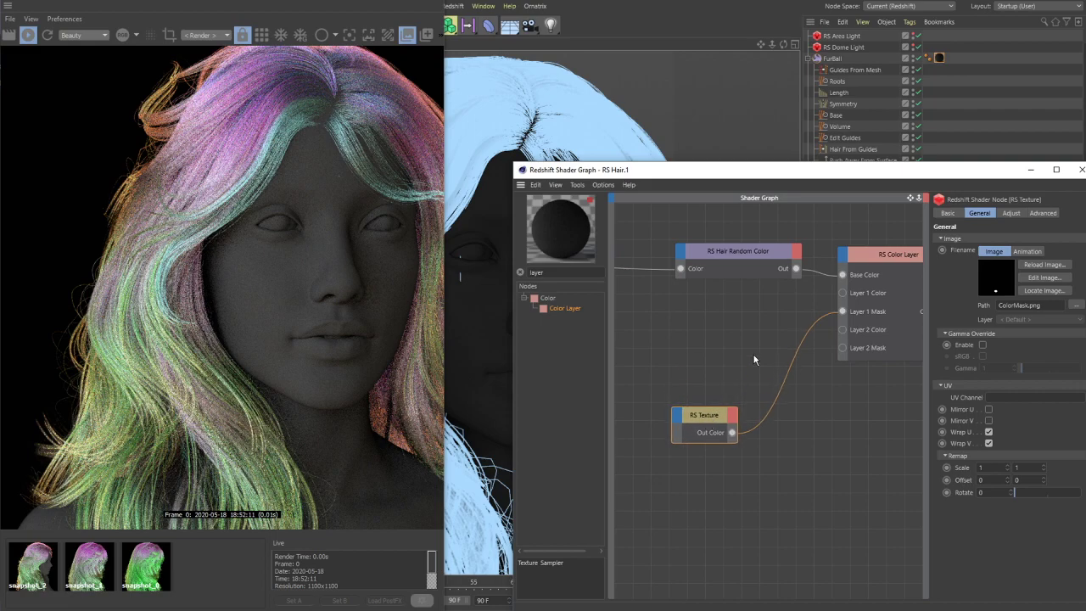
{"action": "middle_click_drag", "start_coordinate": [777, 333], "coordinate": [748, 342]}
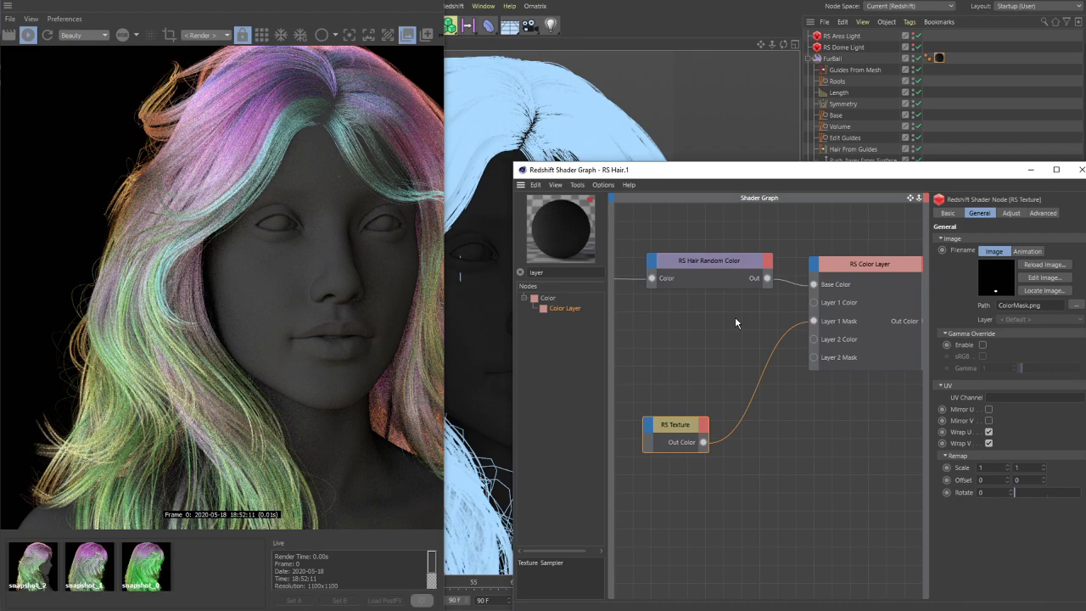
{"action": "left_click", "coordinate": [735, 321]}
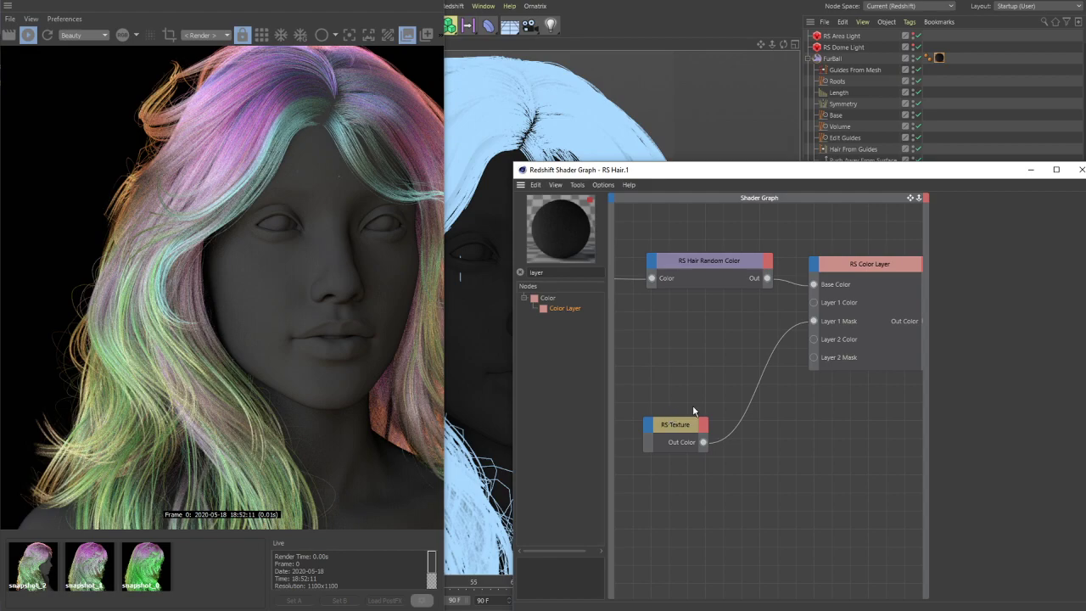
{"action": "middle_click_drag", "start_coordinate": [571, 324], "coordinate": [690, 343]}
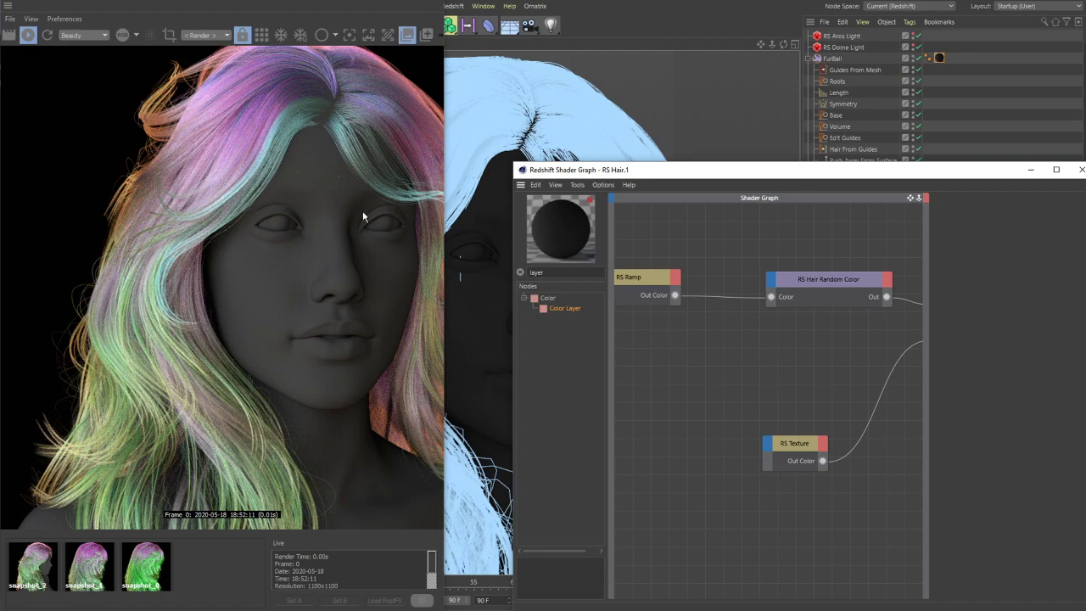
{"action": "middle_click_drag", "start_coordinate": [717, 344], "coordinate": [813, 358]}
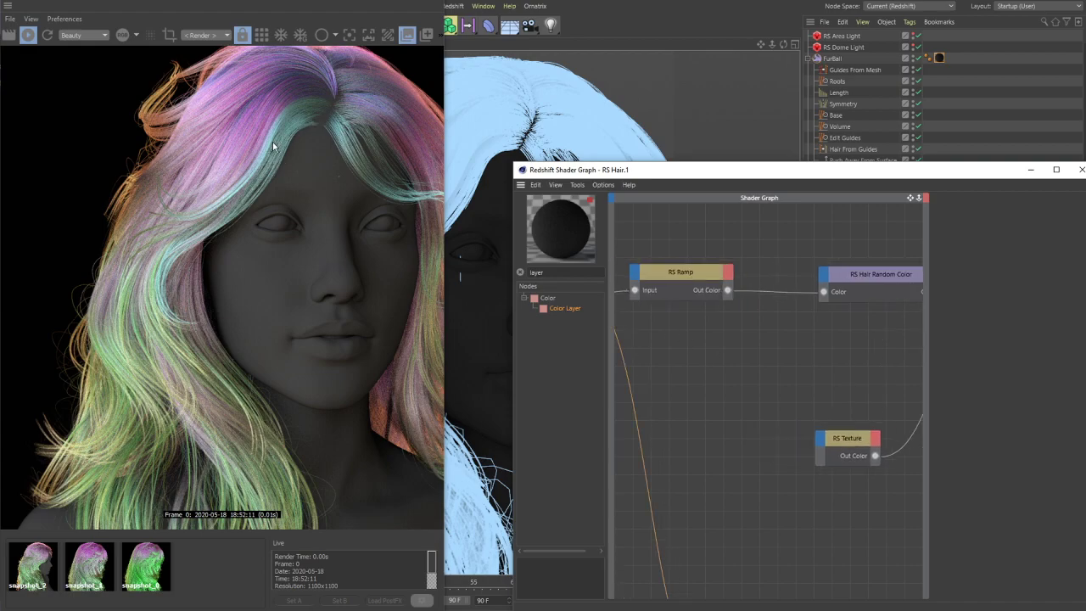
{"action": "middle_click_drag", "start_coordinate": [736, 340], "coordinate": [787, 356]}
- Add a Color User Data node from the 'co' search and wire it into RS Hair Random Color's Color input
{"action": "left_click_drag", "start_coordinate": [558, 272], "coordinate": [484, 278]}
{"action": "type", "text": "color"}
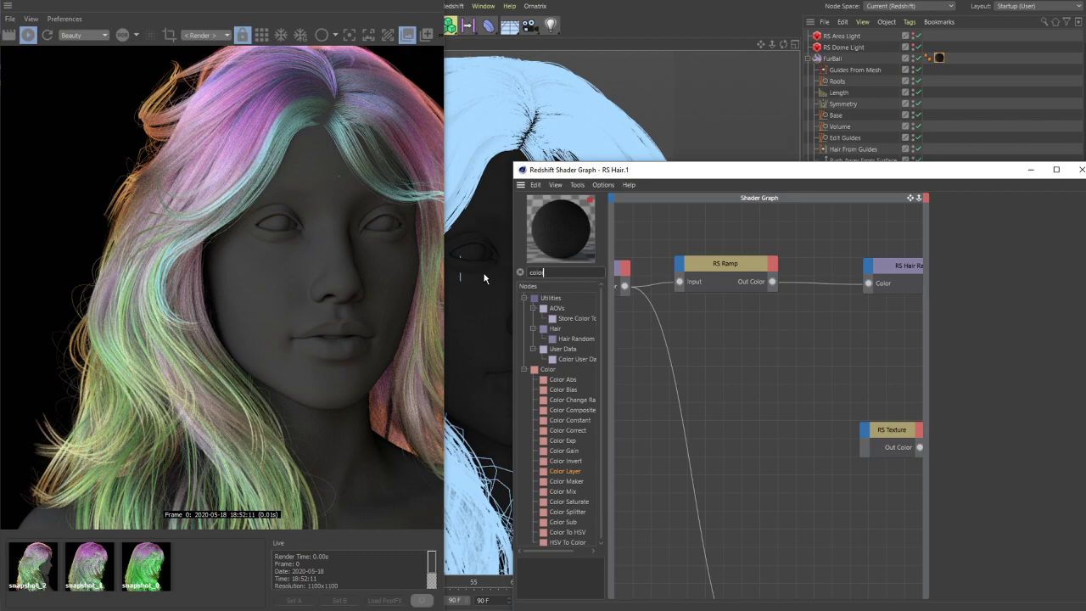
{"action": "scroll", "coordinate": [600, 386], "scroll_direction": "down", "scroll_amount": 1}
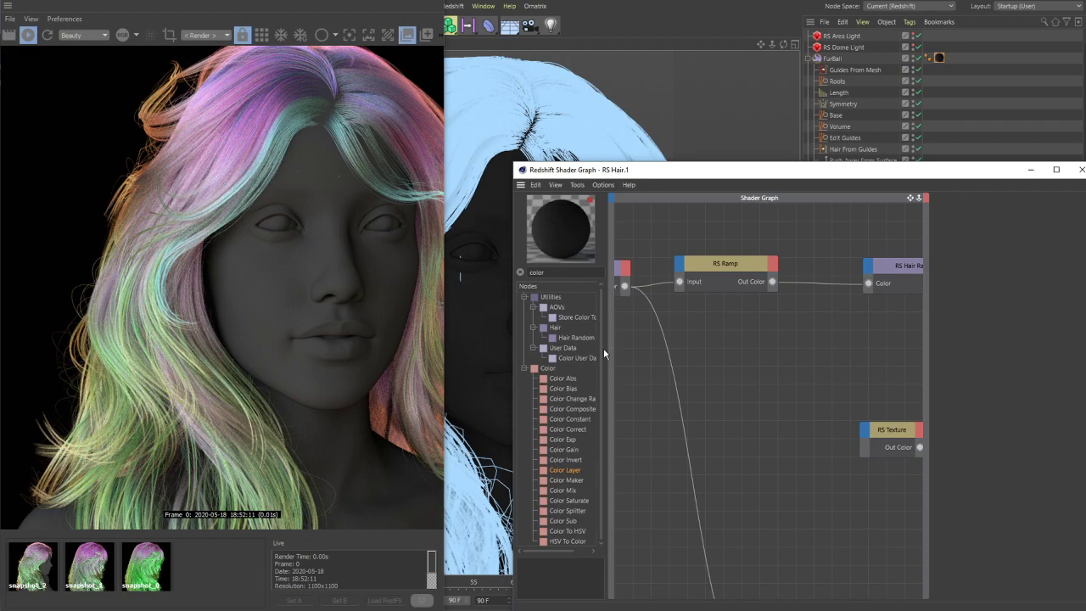
{"action": "left_click_drag", "start_coordinate": [568, 357], "coordinate": [738, 360]}
{"action": "middle_click_drag", "start_coordinate": [738, 335], "coordinate": [642, 327]}
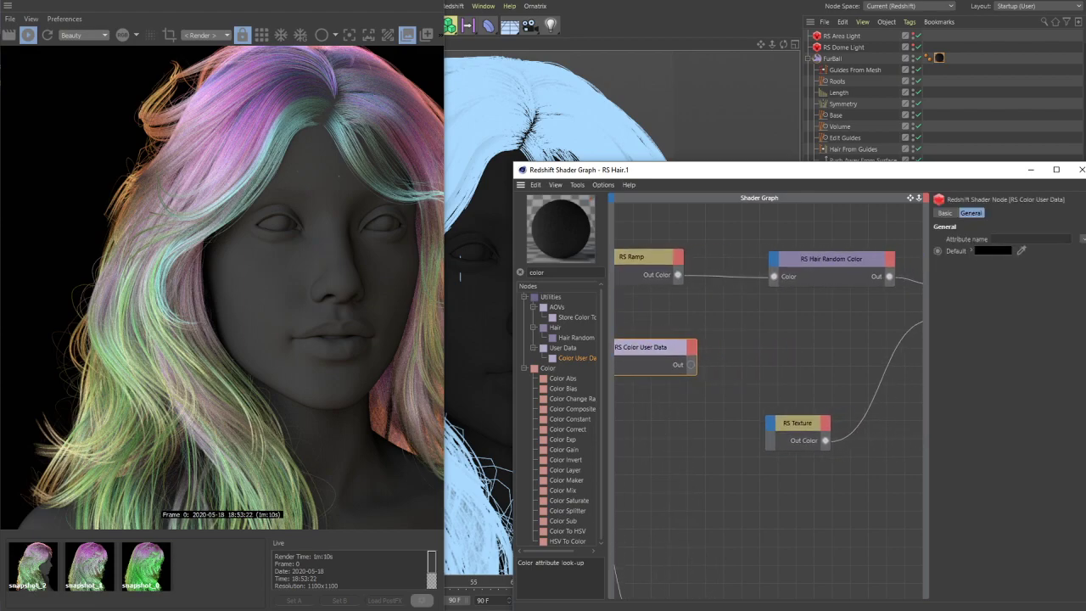
{"action": "left_click_drag", "start_coordinate": [653, 354], "coordinate": [705, 332]}
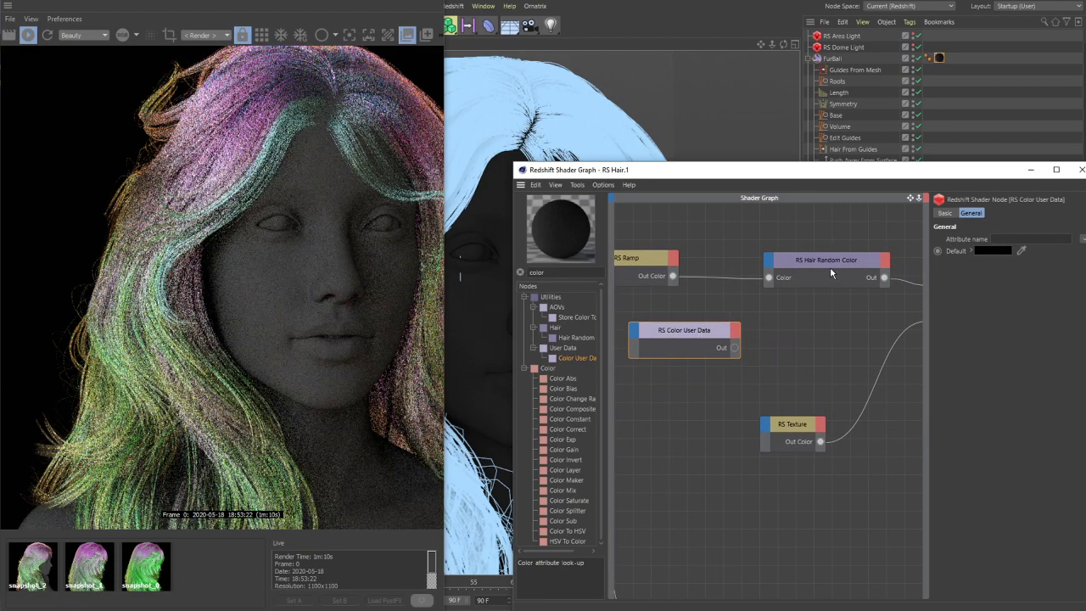
{"action": "left_click_drag", "start_coordinate": [734, 349], "coordinate": [768, 279]}
{"action": "left_click_drag", "start_coordinate": [683, 336], "coordinate": [684, 327]}
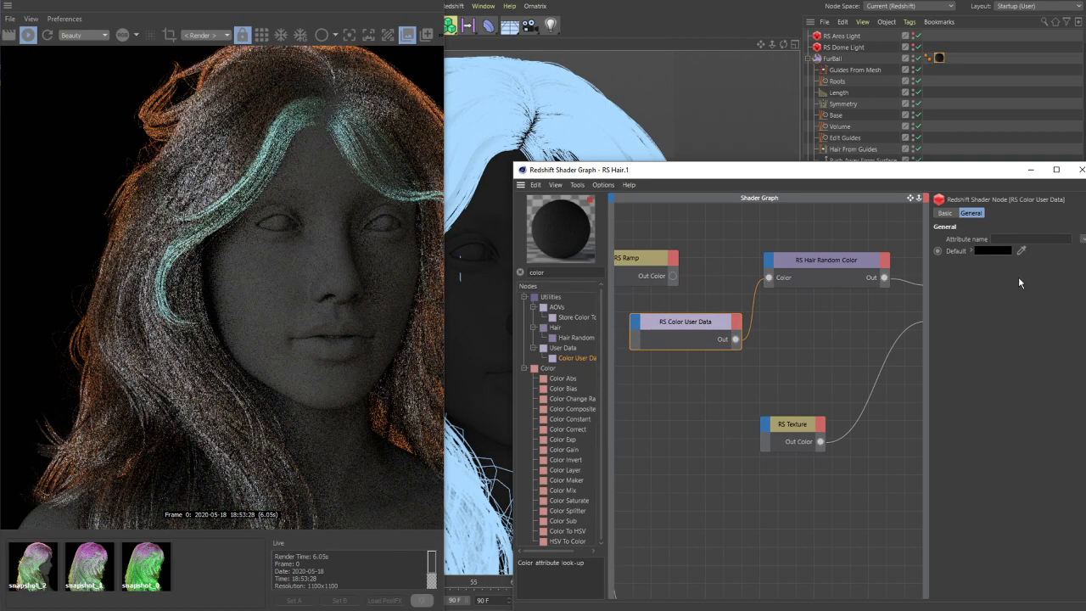
- Set the Color User Data default to a dark brown (hue 23°, saturation 82%)
{"action": "left_click", "coordinate": [988, 251]}
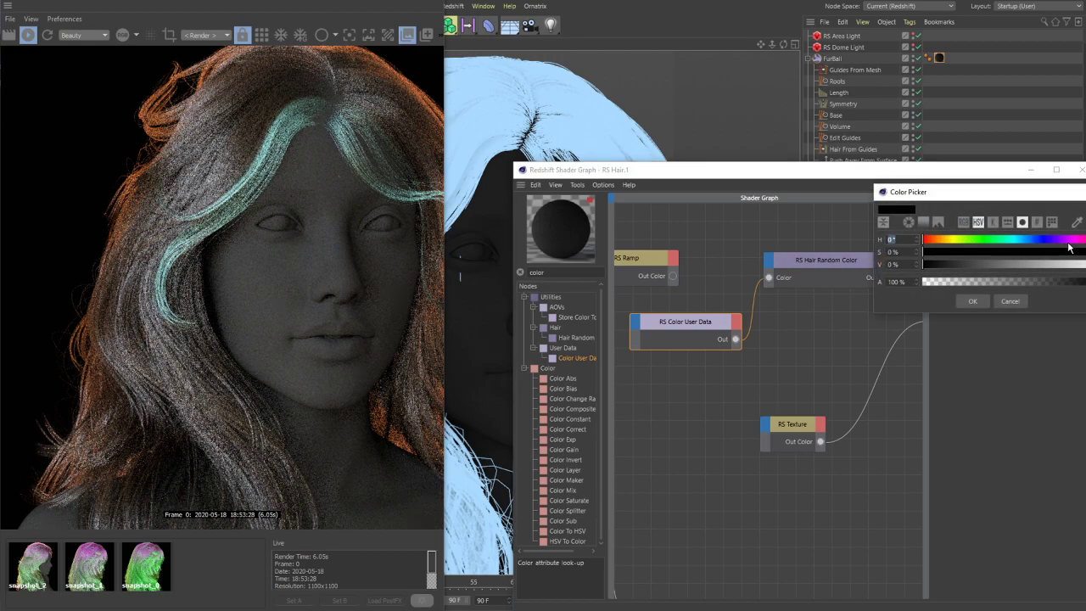
{"action": "left_click_drag", "start_coordinate": [1081, 241], "coordinate": [933, 242]}
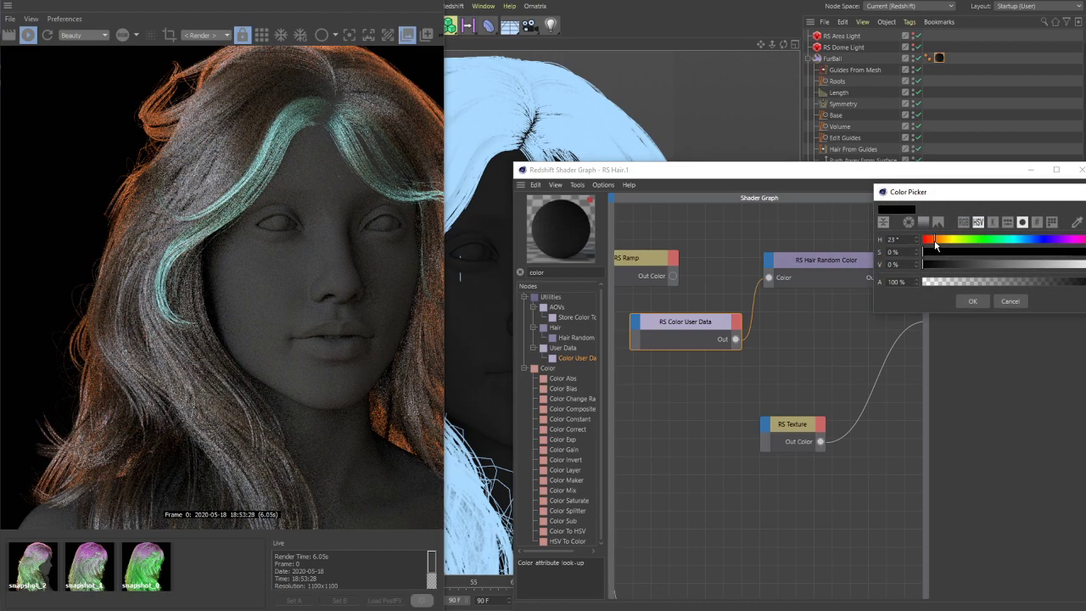
{"action": "left_click", "coordinate": [1078, 263]}
{"action": "left_click", "coordinate": [1073, 252]}
{"action": "left_click", "coordinate": [987, 264]}
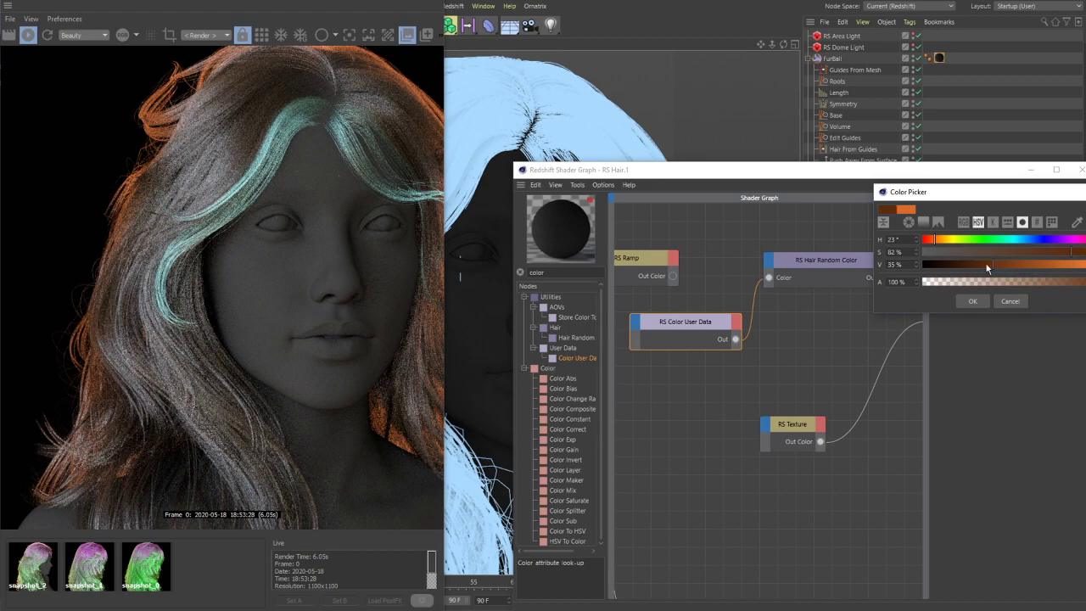
{"action": "left_click", "coordinate": [960, 264]}
{"action": "left_click", "coordinate": [945, 264]}
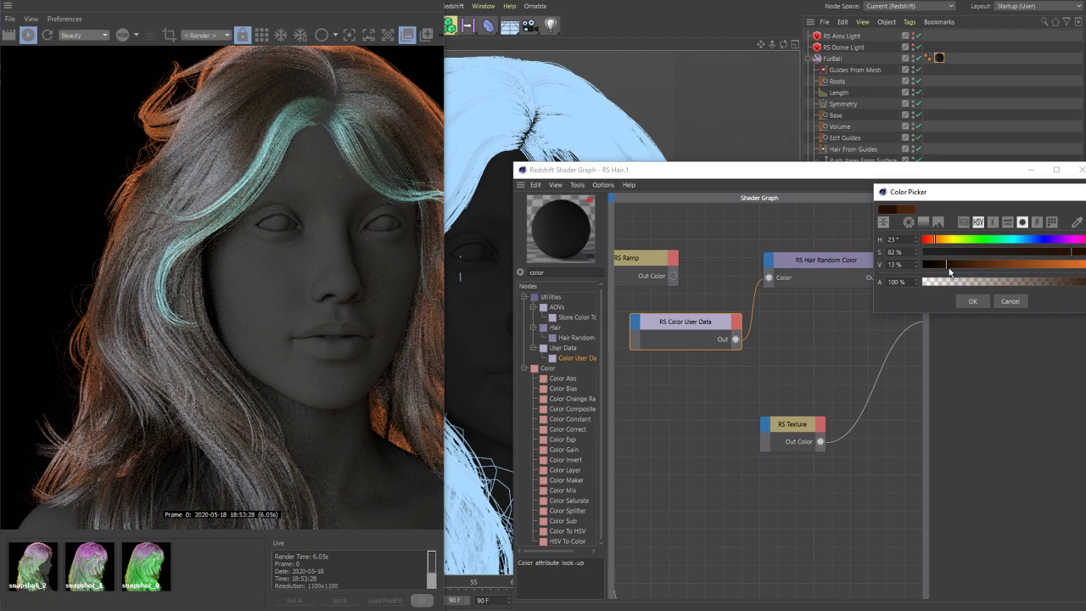
{"action": "left_click", "coordinate": [972, 301]}
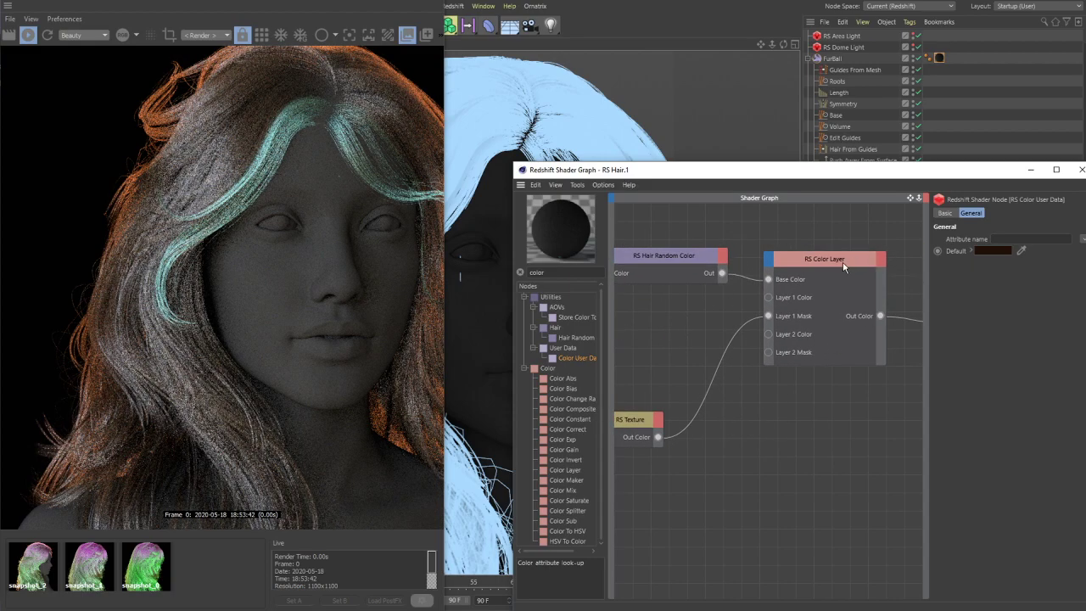
{"action": "left_click", "coordinate": [842, 268]}
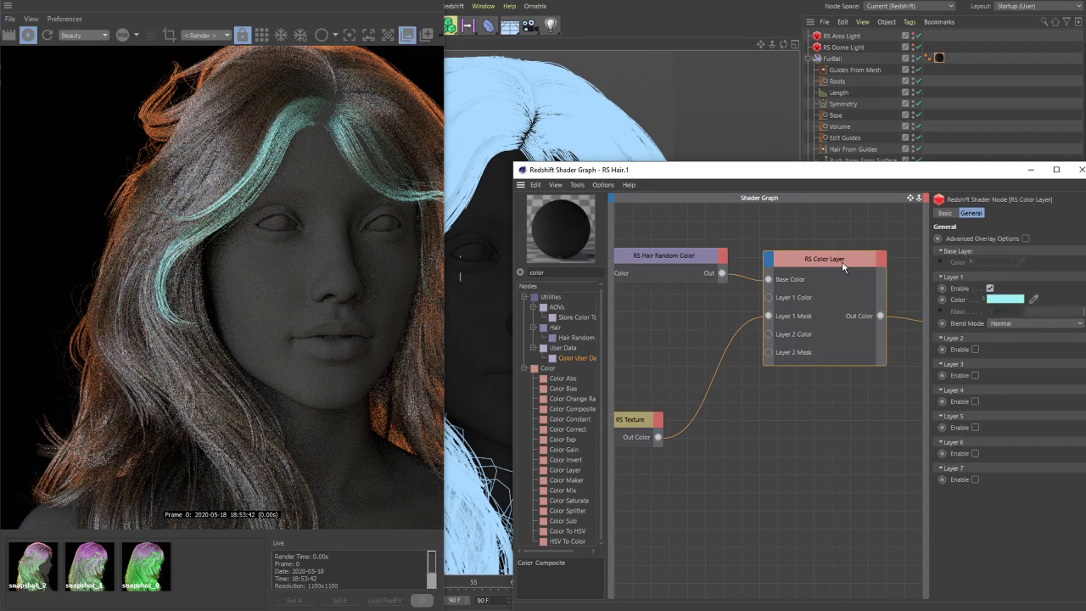
{"action": "left_click", "coordinate": [1008, 301]}
{"action": "left_click_drag", "start_coordinate": [1008, 303], "coordinate": [952, 311]}
{"action": "left_click", "coordinate": [966, 290]}
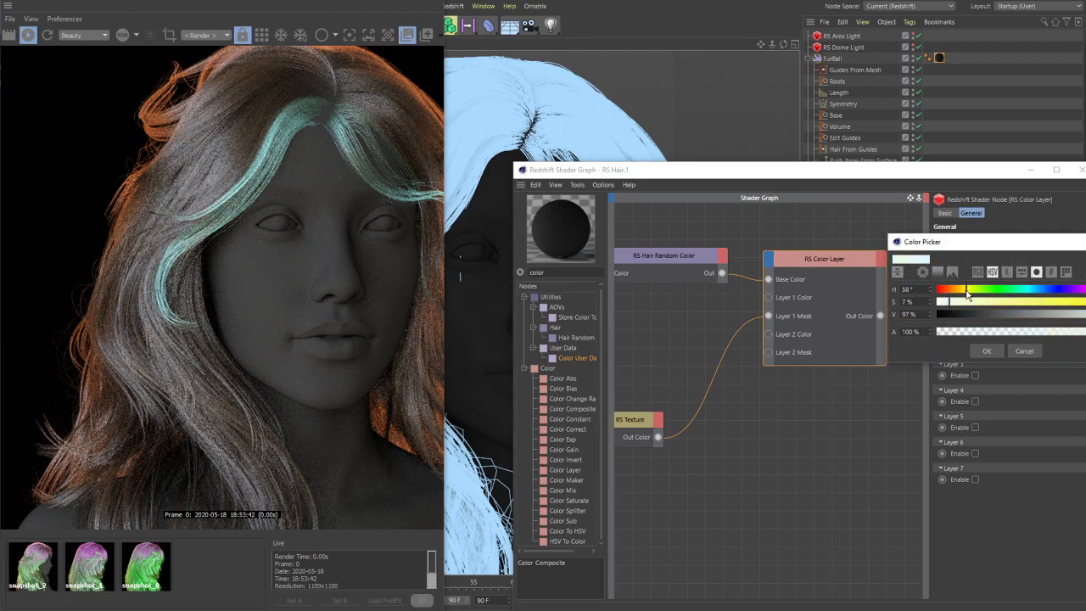
{"action": "left_click", "coordinate": [968, 307]}
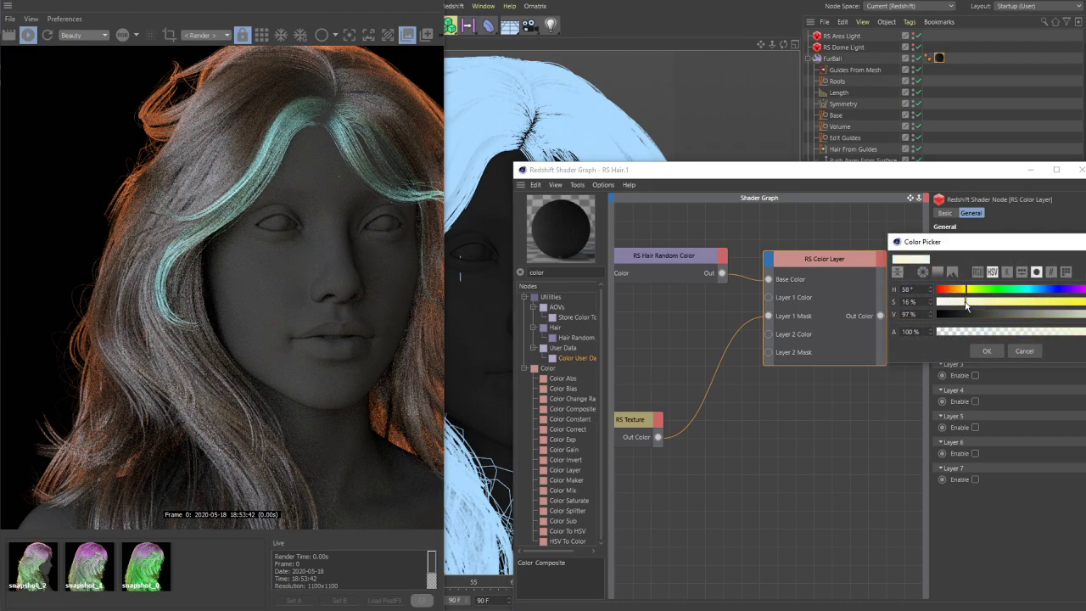
{"action": "left_click", "coordinate": [991, 350]}
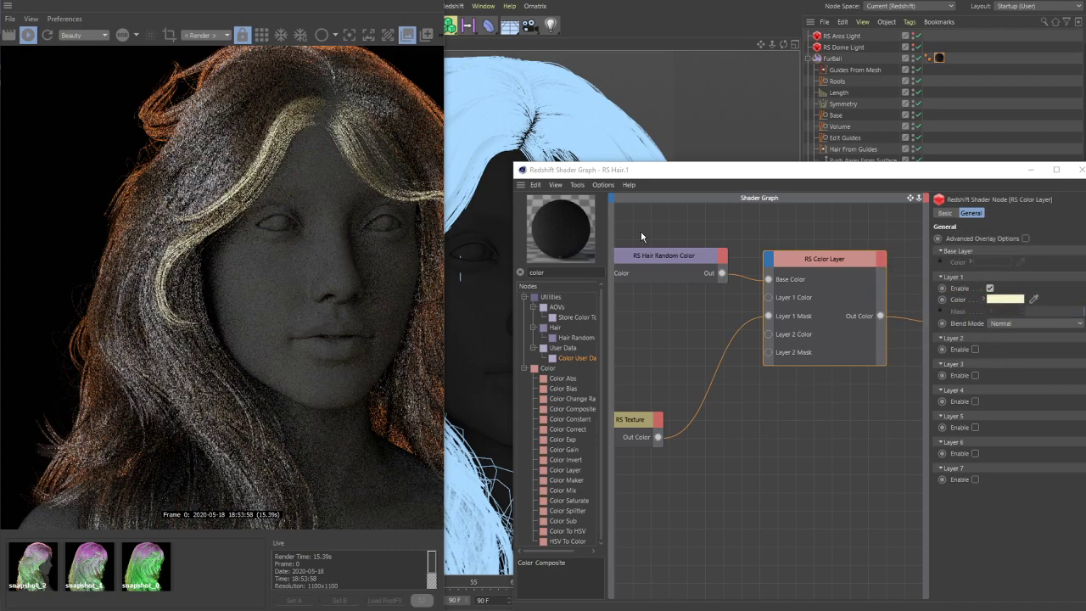
{"action": "left_click_drag", "start_coordinate": [650, 170], "coordinate": [672, 170]}
{"action": "mouse_move", "coordinate": [716, 323]}
{"action": "middle_mouse_down"}
{"action": "mouse_move", "coordinate": [740, 318]}
{"action": "mouse_move", "coordinate": [709, 320]}
{"action": "middle_mouse_up"}
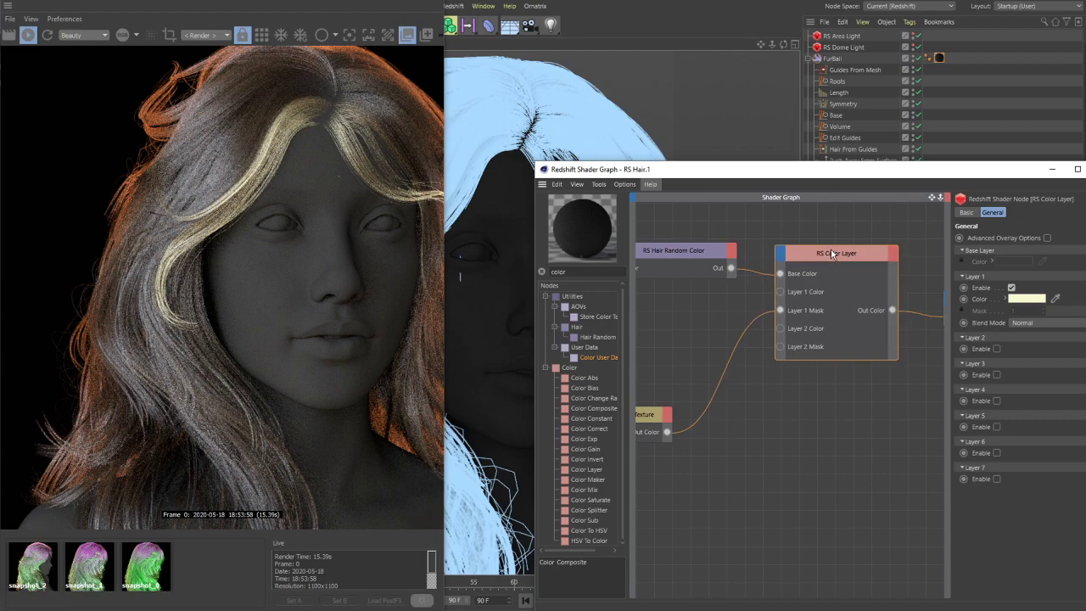
- Pan the graph to bring RS Hair, RS Color Layer, RS Hair Random Color and RS Texture into view
{"action": "middle_click_drag", "start_coordinate": [927, 252], "coordinate": [856, 250]}
{"action": "mouse_move", "coordinate": [772, 247]}
{"action": "left_mouse_down"}
{"action": "mouse_move", "coordinate": [787, 253]}
{"action": "mouse_move", "coordinate": [771, 249]}
{"action": "left_mouse_up"}
{"action": "middle_click_drag", "start_coordinate": [728, 242], "coordinate": [645, 286]}
{"action": "left_click_drag", "start_coordinate": [686, 326], "coordinate": [689, 326]}
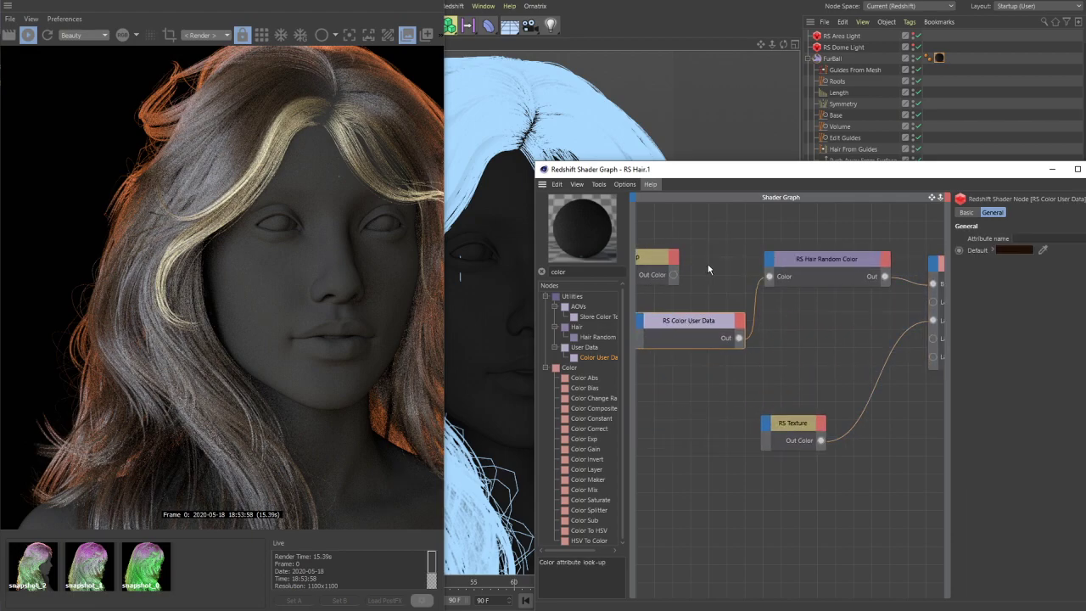
{"action": "middle_click_drag", "start_coordinate": [722, 259], "coordinate": [676, 254]}
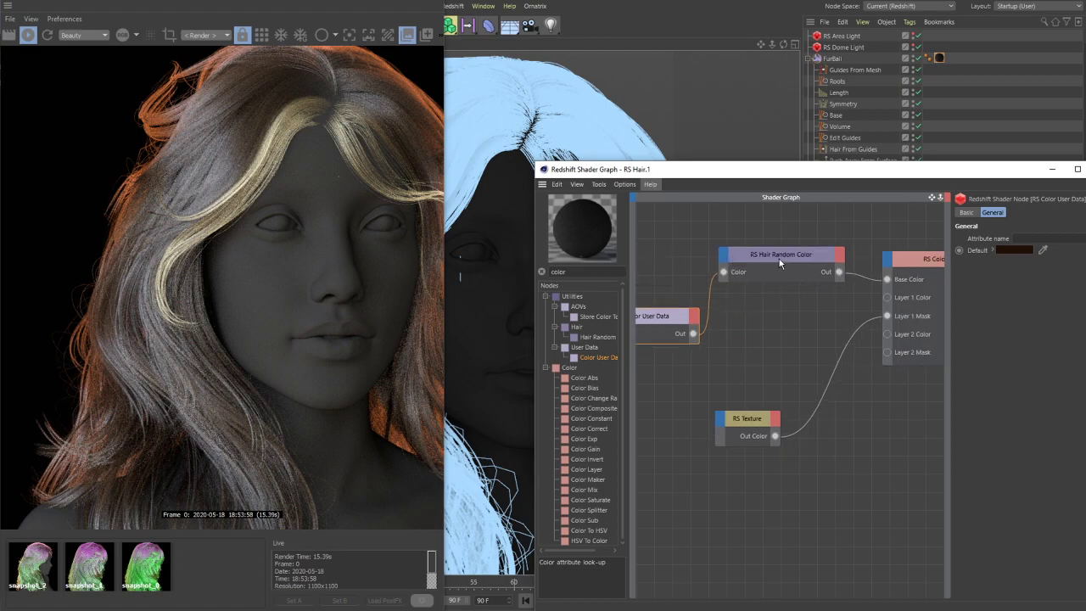
{"action": "middle_click_drag", "start_coordinate": [639, 328], "coordinate": [681, 308]}
{"action": "middle_click_drag", "start_coordinate": [749, 288], "coordinate": [599, 282]}
{"action": "mouse_move", "coordinate": [820, 290]}
{"action": "middle_mouse_down"}
{"action": "mouse_move", "coordinate": [871, 291]}
{"action": "mouse_move", "coordinate": [801, 292]}
{"action": "middle_mouse_up"}
{"action": "middle_click_drag", "start_coordinate": [877, 283], "coordinate": [858, 283]}
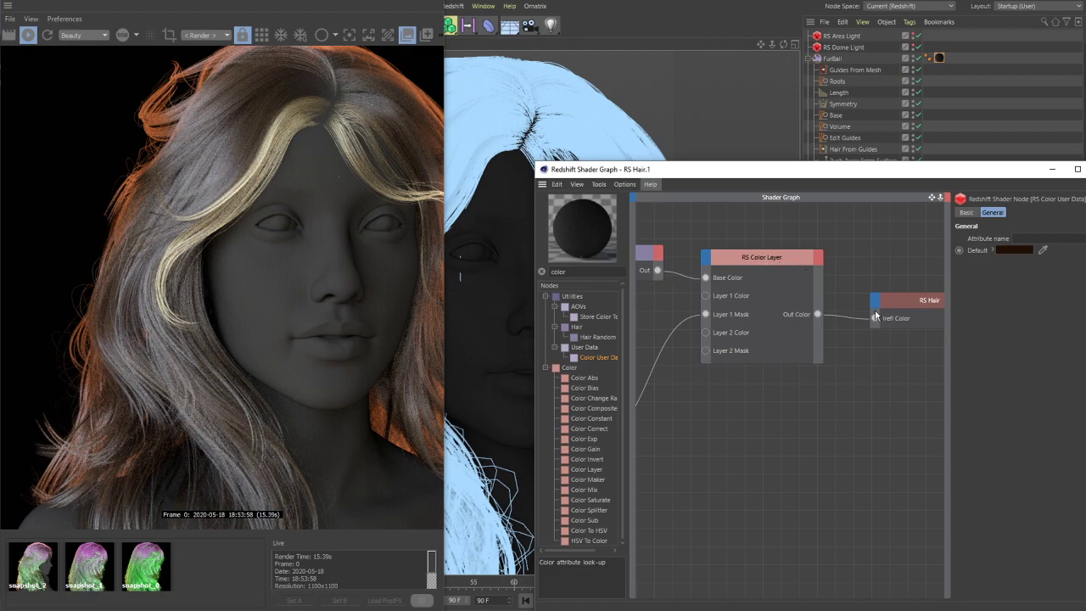
{"action": "middle_click_drag", "start_coordinate": [862, 310], "coordinate": [1006, 304]}
{"action": "middle_click_drag", "start_coordinate": [751, 251], "coordinate": [689, 268]}
- Connect RS Color Layer's output to RS Hair Random Color's Color input, and Hair Random Color's output to RS Hair
{"action": "left_click", "coordinate": [692, 265]}
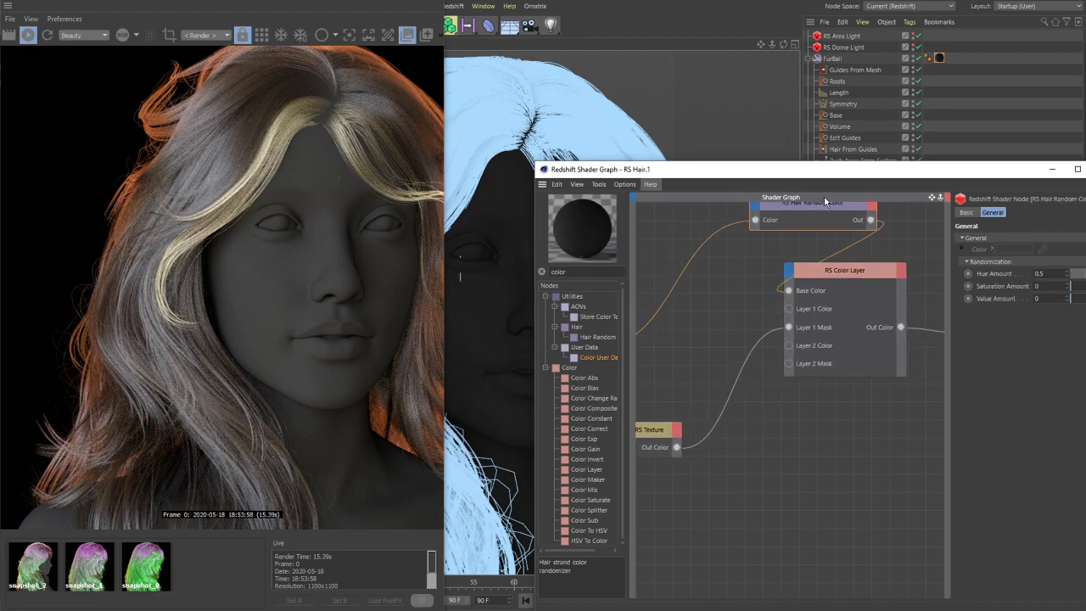
{"action": "left_click_drag", "start_coordinate": [700, 266], "coordinate": [868, 216]}
{"action": "left_click_drag", "start_coordinate": [780, 335], "coordinate": [781, 235]}
{"action": "left_click_drag", "start_coordinate": [896, 232], "coordinate": [909, 266]}
{"action": "left_click_drag", "start_coordinate": [838, 325], "coordinate": [838, 335]}
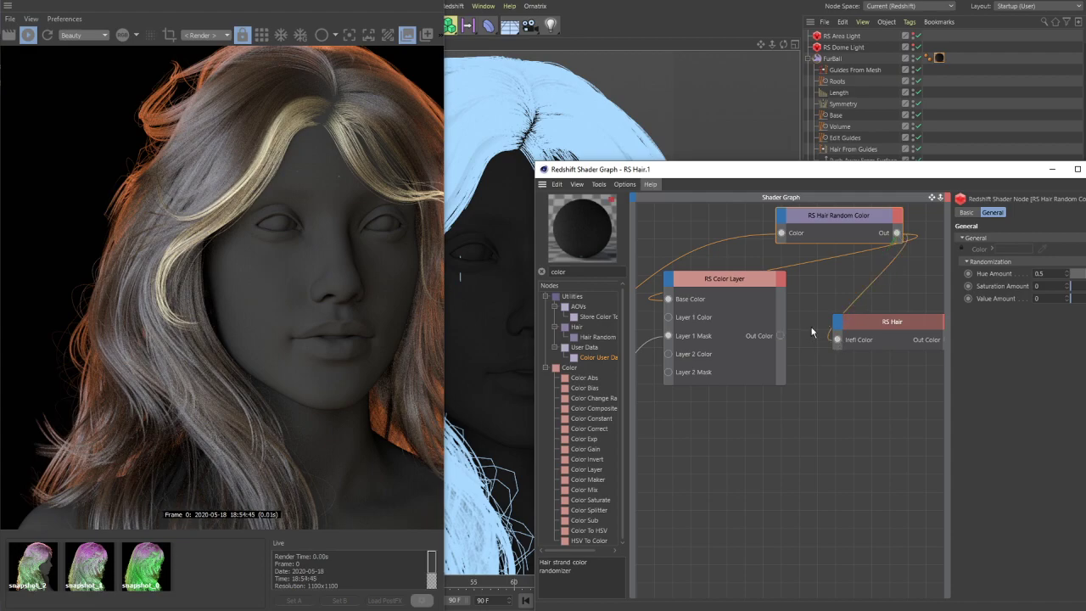
- Reposition RS Color Layer, remove the old link, and retry linking it into RS Hair Random Color
{"action": "left_click_drag", "start_coordinate": [750, 283], "coordinate": [718, 302]}
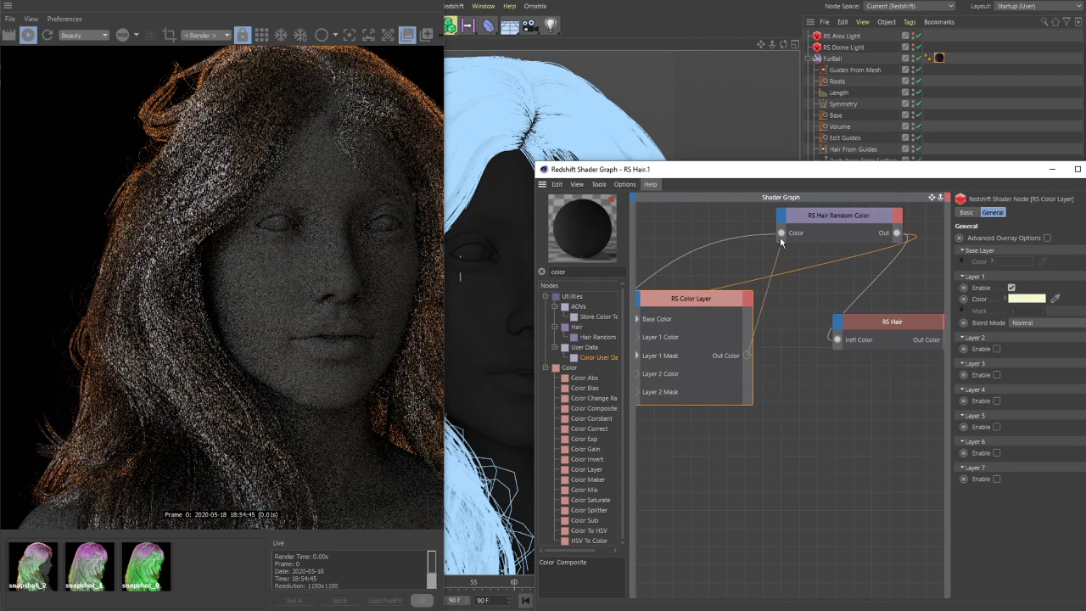
{"action": "left_click_drag", "start_coordinate": [719, 301], "coordinate": [757, 311]}
{"action": "left_click_drag", "start_coordinate": [782, 232], "coordinate": [789, 366]}
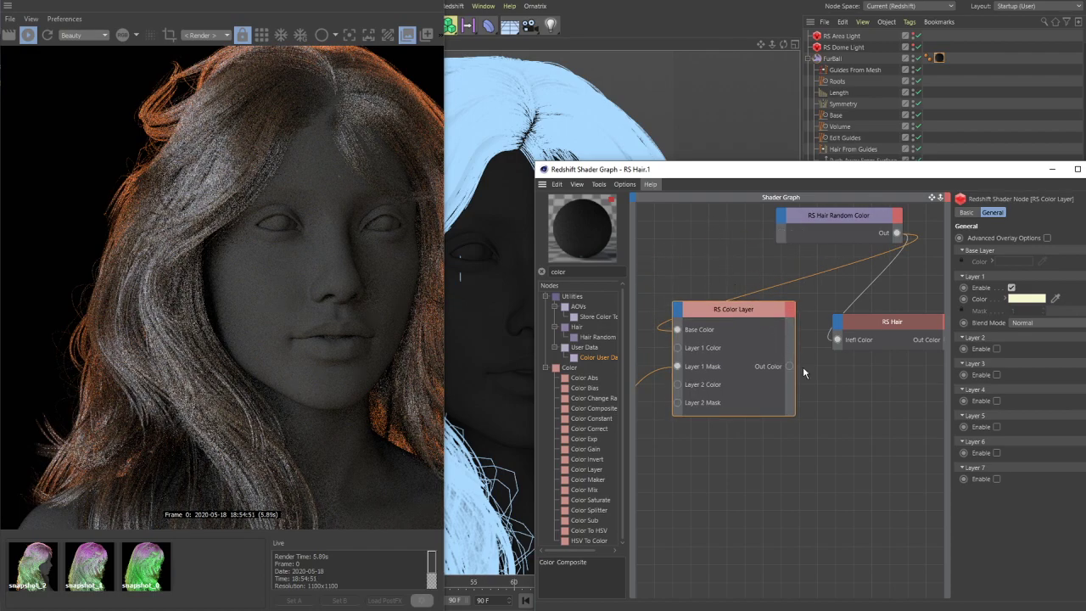
{"action": "left_click_drag", "start_coordinate": [781, 236], "coordinate": [781, 219]}
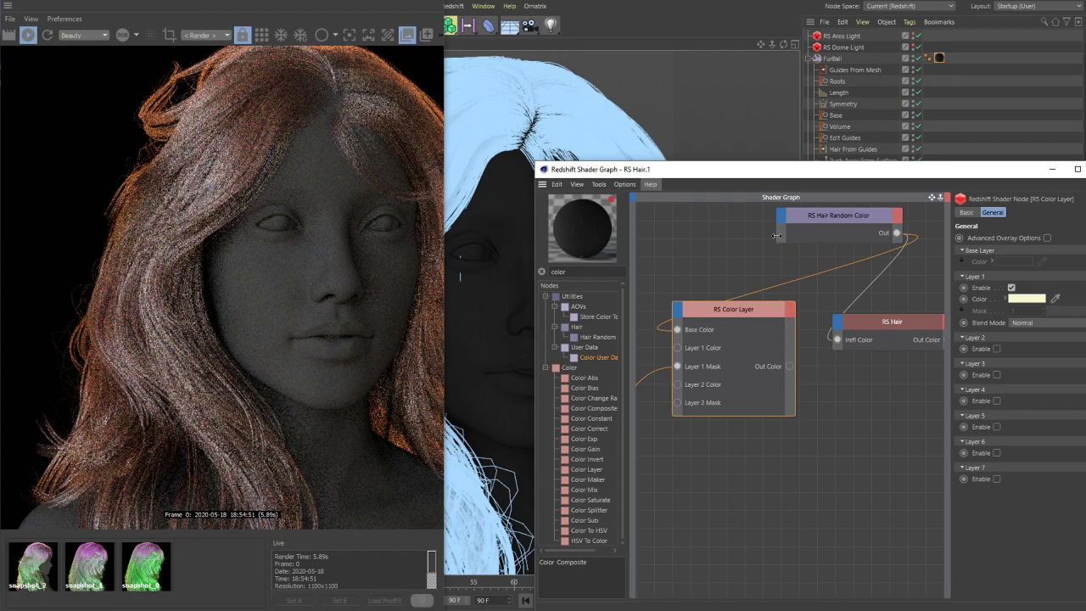
{"action": "left_click_drag", "start_coordinate": [747, 309], "coordinate": [678, 259]}
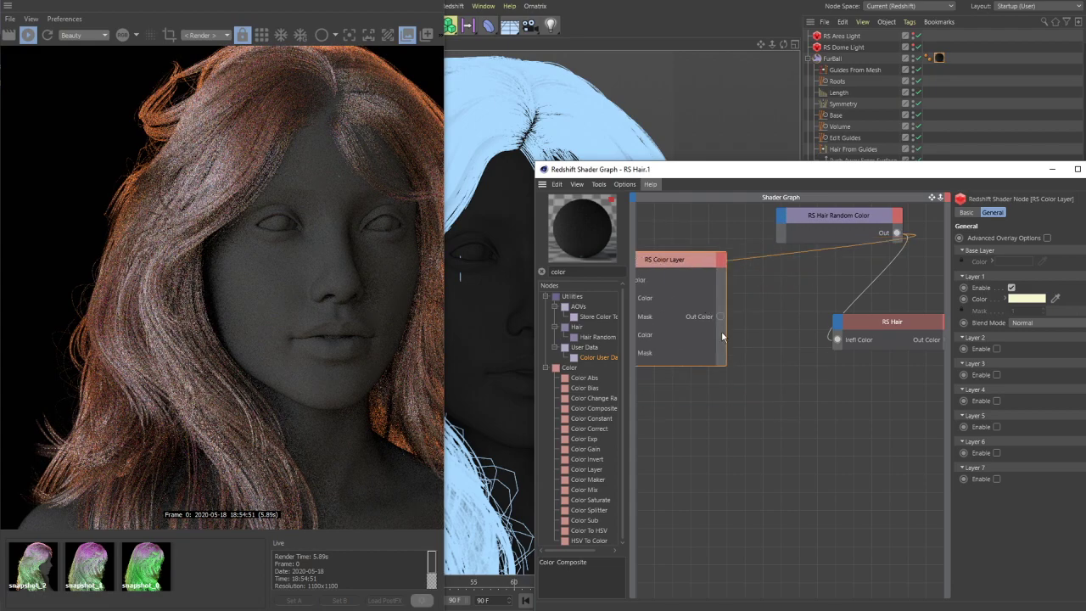
{"action": "left_click_drag", "start_coordinate": [720, 317], "coordinate": [764, 238]}
{"action": "left_click_drag", "start_coordinate": [720, 316], "coordinate": [782, 238]}
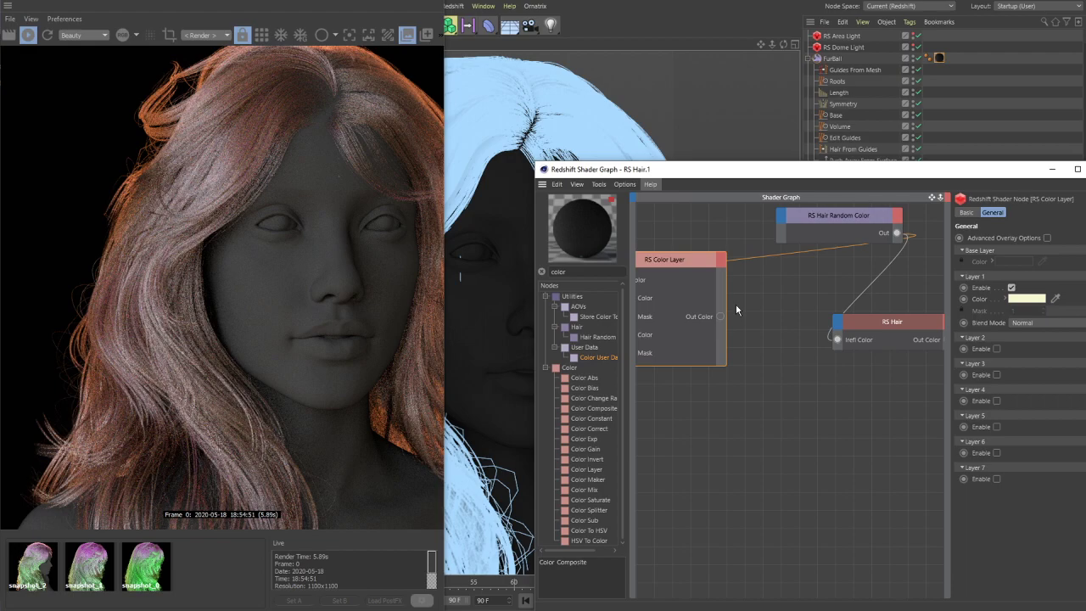
{"action": "left_click", "coordinate": [779, 238]}
{"action": "mouse_move", "coordinate": [720, 317]}
{"action": "left_mouse_down"}
{"action": "mouse_move", "coordinate": [763, 244]}
{"action": "mouse_move", "coordinate": [768, 255]}
{"action": "mouse_move", "coordinate": [783, 236]}
{"action": "mouse_move", "coordinate": [723, 318]}
{"action": "left_mouse_up"}
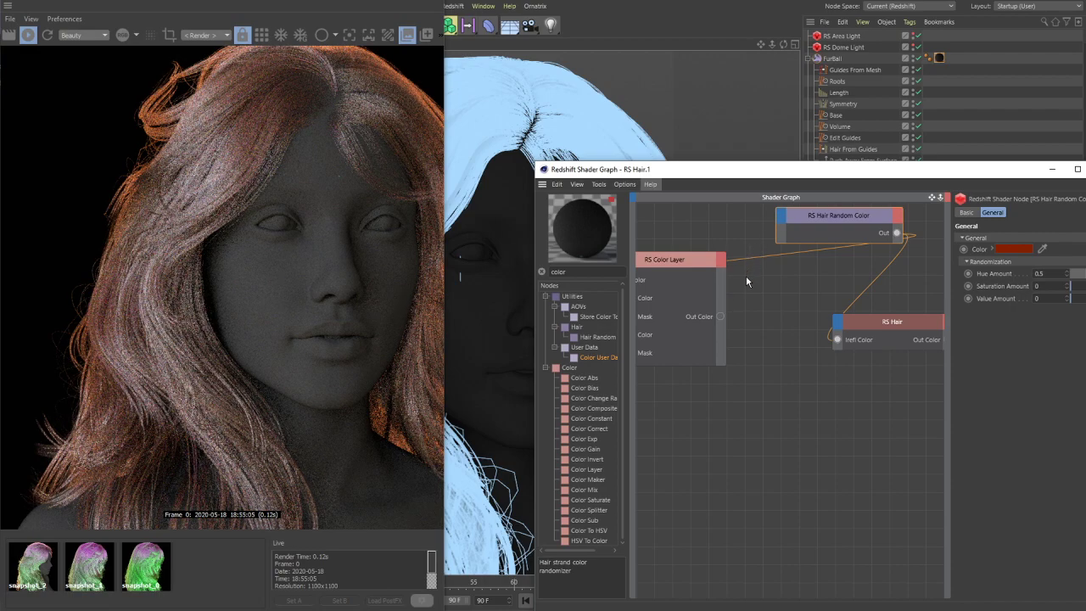
- Move RS Hair Random Color down-left and link RS Color Layer's output to its Color input
{"action": "left_click_drag", "start_coordinate": [820, 224], "coordinate": [668, 455]}
{"action": "middle_click_drag", "start_coordinate": [740, 392], "coordinate": [884, 381]}
{"action": "left_click_drag", "start_coordinate": [738, 276], "coordinate": [831, 279]}
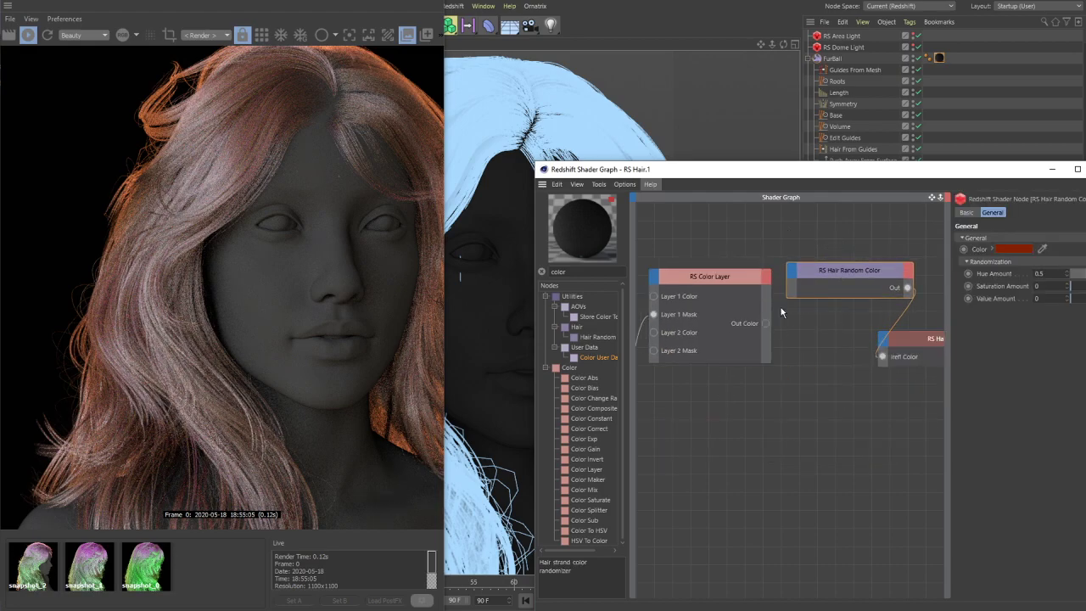
{"action": "left_click_drag", "start_coordinate": [765, 323], "coordinate": [788, 272]}
{"action": "left_click", "coordinate": [840, 272]}
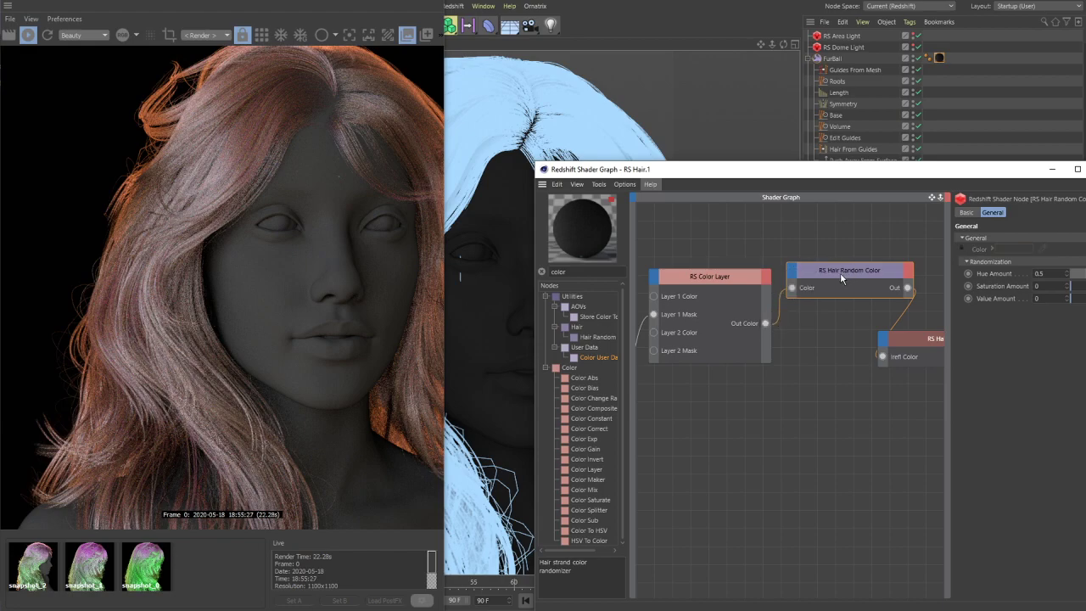
- Bring RS Color User Data into view and start wiring its output toward RS Color Layer
{"action": "middle_click_drag", "start_coordinate": [691, 252], "coordinate": [824, 243]}
{"action": "middle_click_drag", "start_coordinate": [621, 358], "coordinate": [749, 366]}
{"action": "left_click_drag", "start_coordinate": [778, 364], "coordinate": [870, 290]}
{"action": "middle_click_drag", "start_coordinate": [865, 293], "coordinate": [822, 296]}
- Plug RS Color User Data into RS Color Layer's Base Color and move RS Texture beside the layer node
{"action": "left_click_drag", "start_coordinate": [734, 360], "coordinate": [869, 270]}
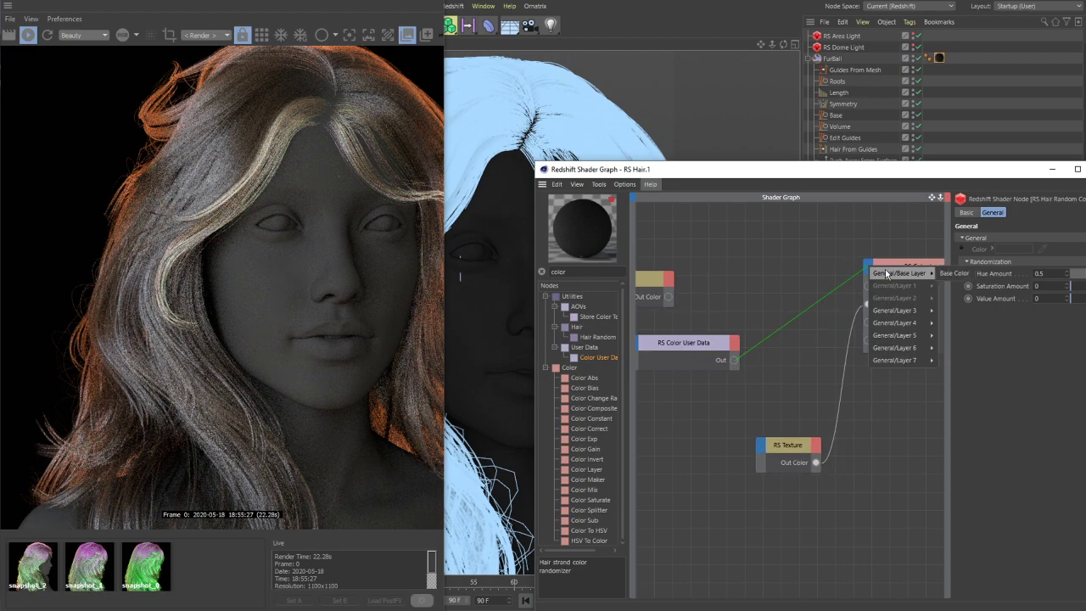
{"action": "left_click", "coordinate": [882, 273]}
{"action": "middle_click_drag", "start_coordinate": [763, 300], "coordinate": [743, 289]}
{"action": "left_click_drag", "start_coordinate": [685, 446], "coordinate": [685, 287]}
- Check RS Color Layer's layer settings and nudge the layer node into place
{"action": "middle_click_drag", "start_coordinate": [868, 256], "coordinate": [954, 254]}
{"action": "left_click", "coordinate": [774, 252]}
{"action": "left_click", "coordinate": [689, 331]}
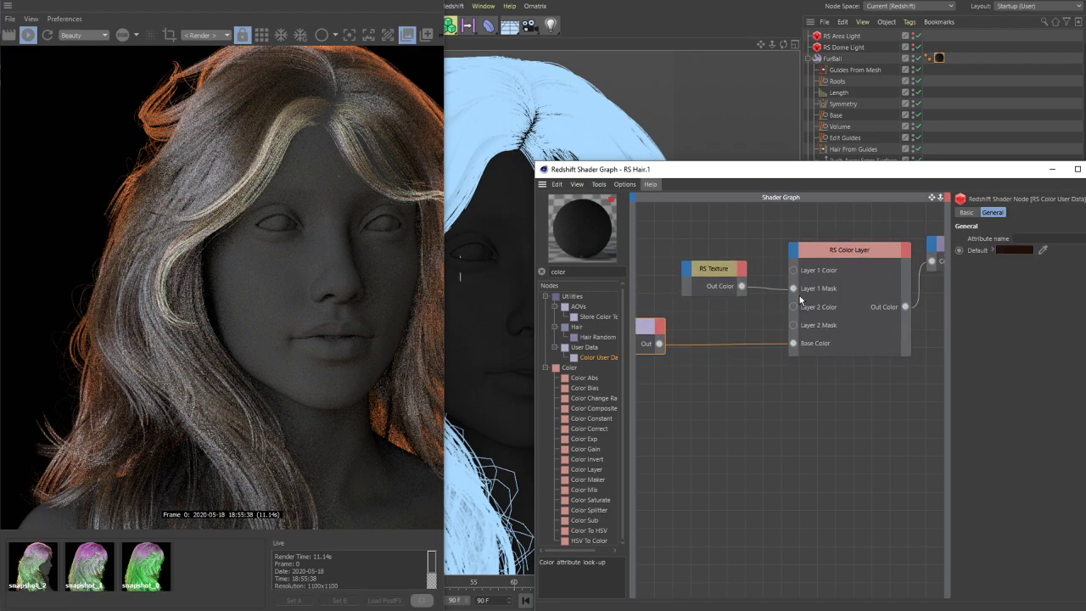
{"action": "left_click", "coordinate": [845, 257]}
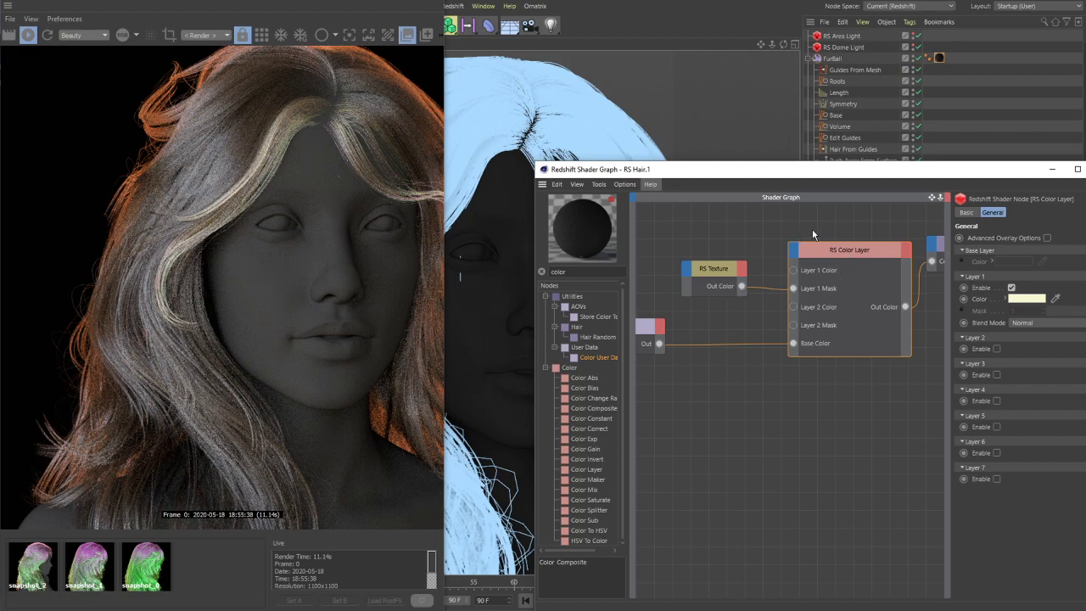
{"action": "middle_click_drag", "start_coordinate": [812, 229], "coordinate": [720, 231]}
{"action": "left_click_drag", "start_coordinate": [766, 255], "coordinate": [759, 253]}
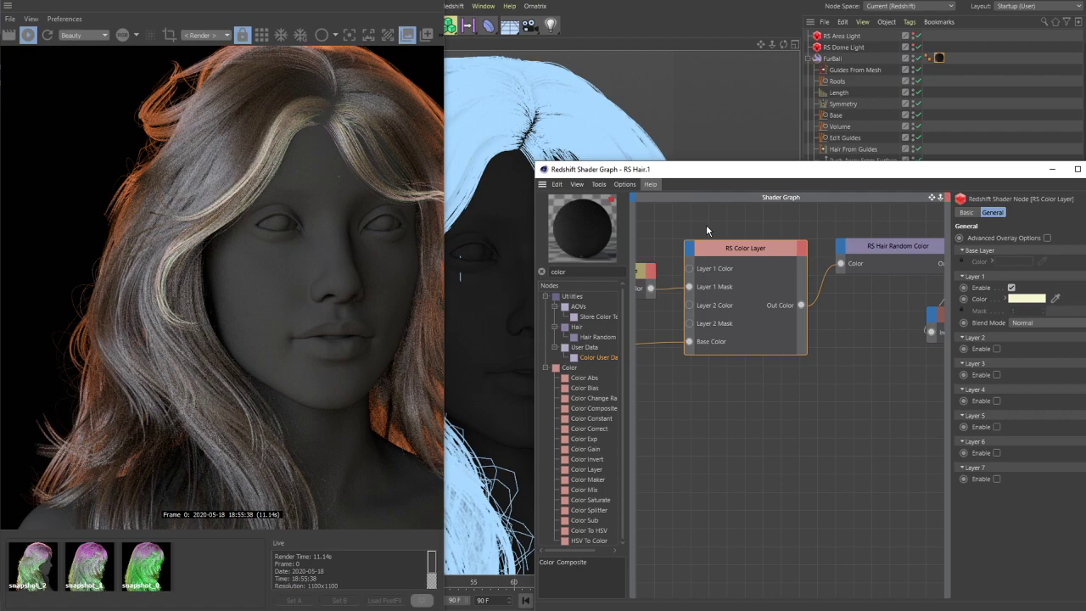
- Check RS Texture's ColorMask.png image path and switch over to Autodesk Mudbox
{"action": "middle_click_drag", "start_coordinate": [706, 224], "coordinate": [745, 219]}
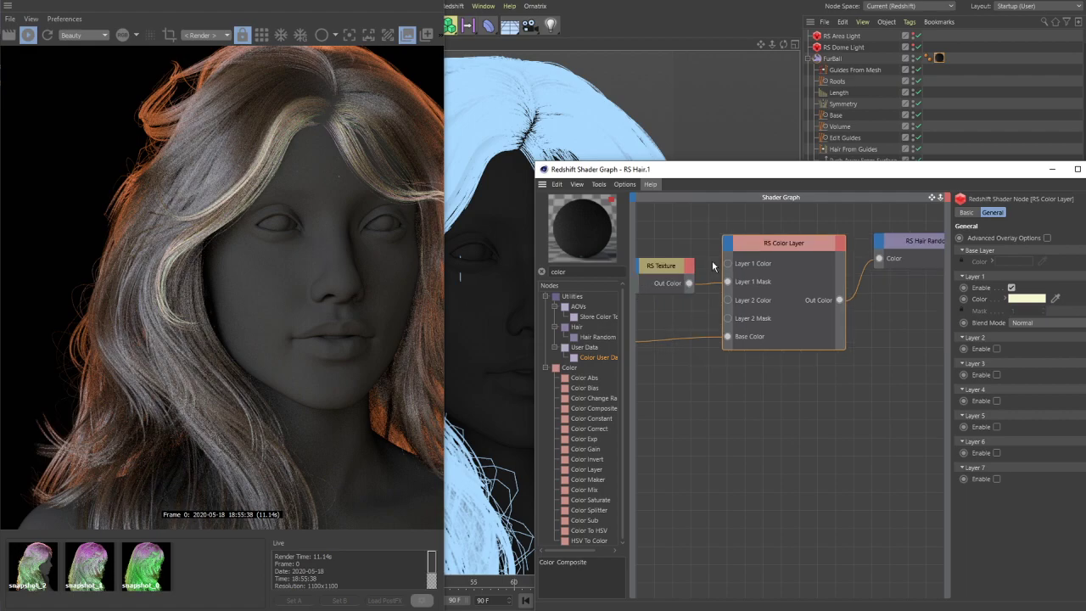
{"action": "left_click", "coordinate": [665, 267]}
{"action": "key", "text": "alt+Tab"}
{"action": "left_click", "coordinate": [359, 450]}
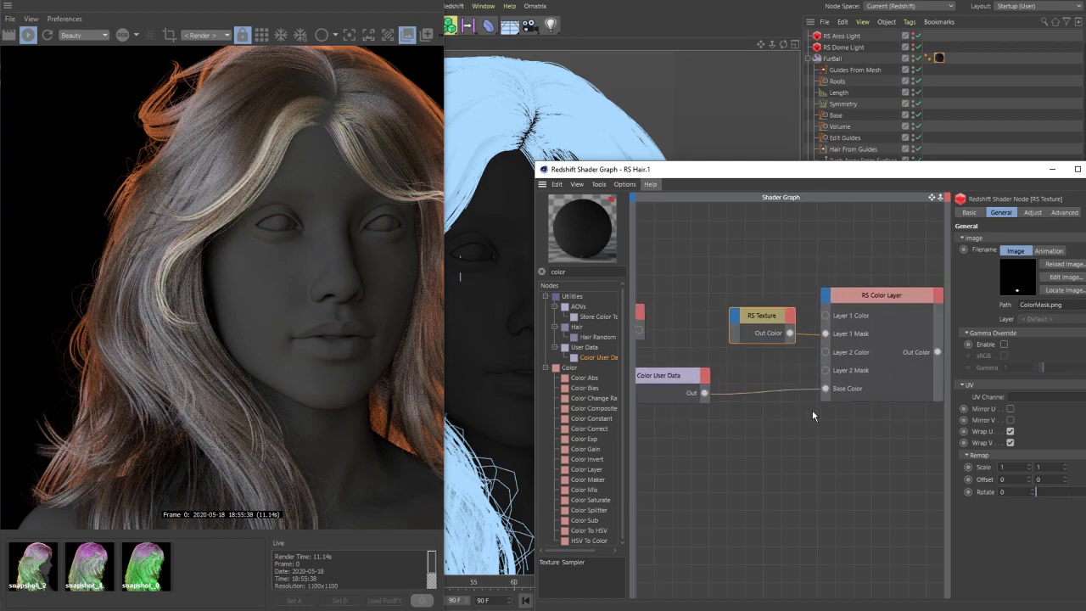
- Line up RS Hair Random Color, RS Hair and Output in a neat row, then zoom back over the texture nodes
{"action": "left_click_drag", "start_coordinate": [839, 285], "coordinate": [830, 302]}
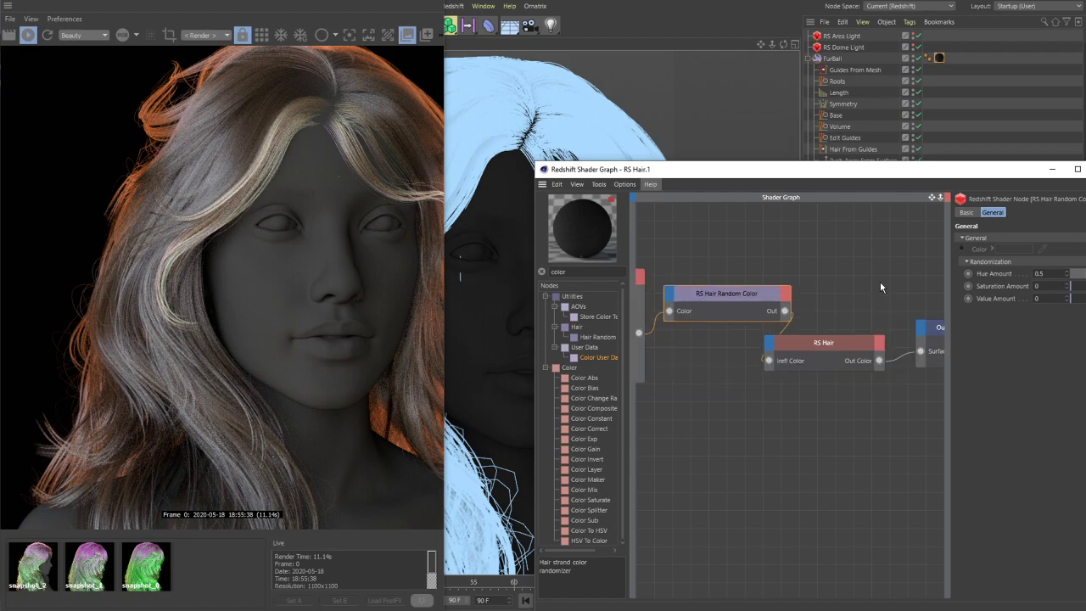
{"action": "left_click_drag", "start_coordinate": [837, 344], "coordinate": [886, 331]}
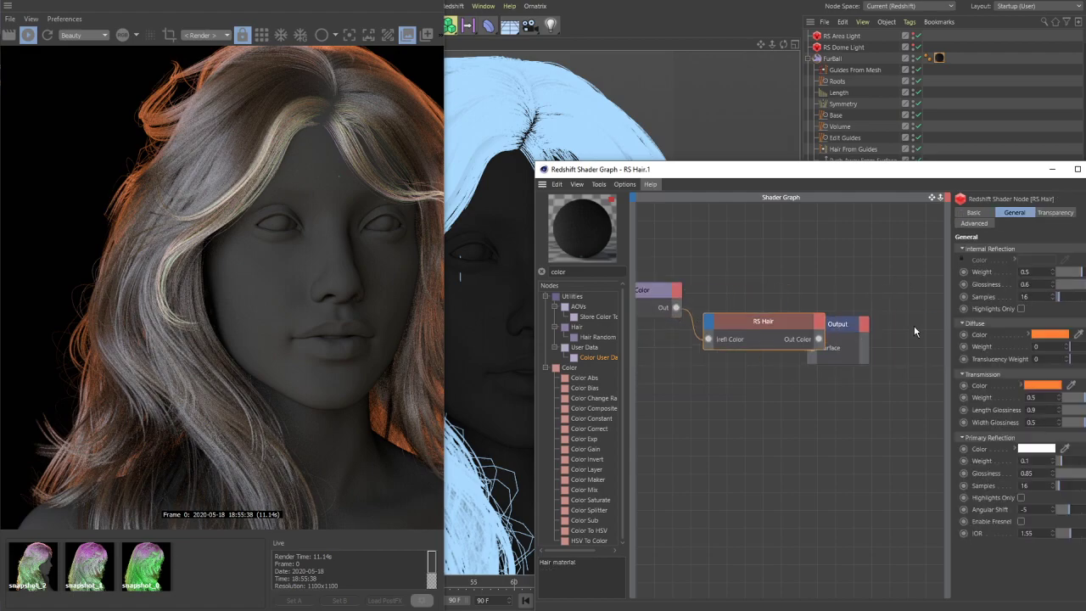
{"action": "left_click", "coordinate": [882, 327]}
{"action": "left_click", "coordinate": [762, 322]}
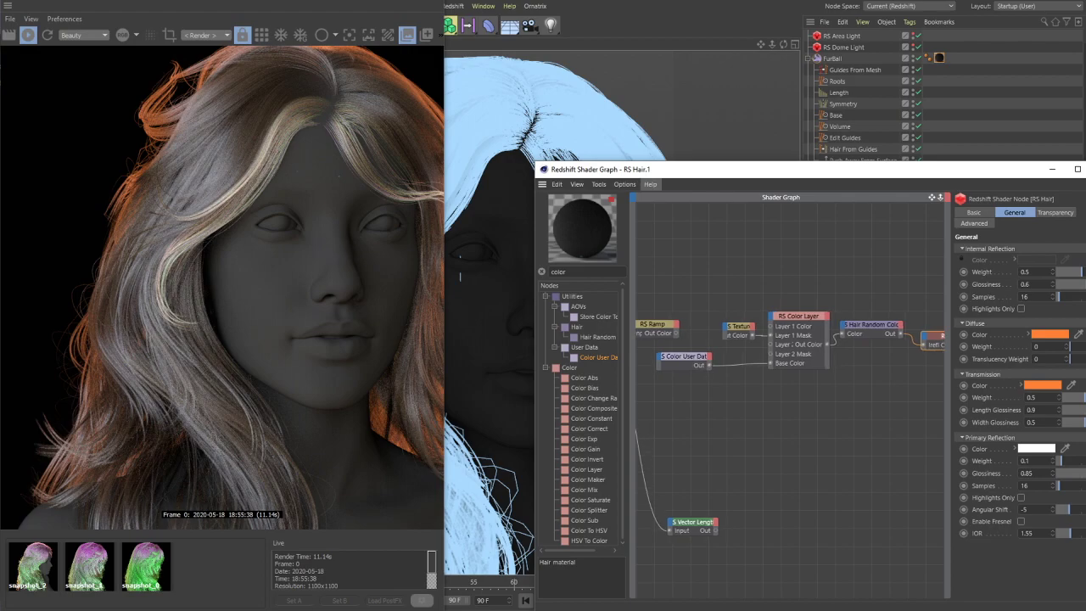
{"action": "middle_click_drag", "start_coordinate": [632, 367], "coordinate": [727, 363]}
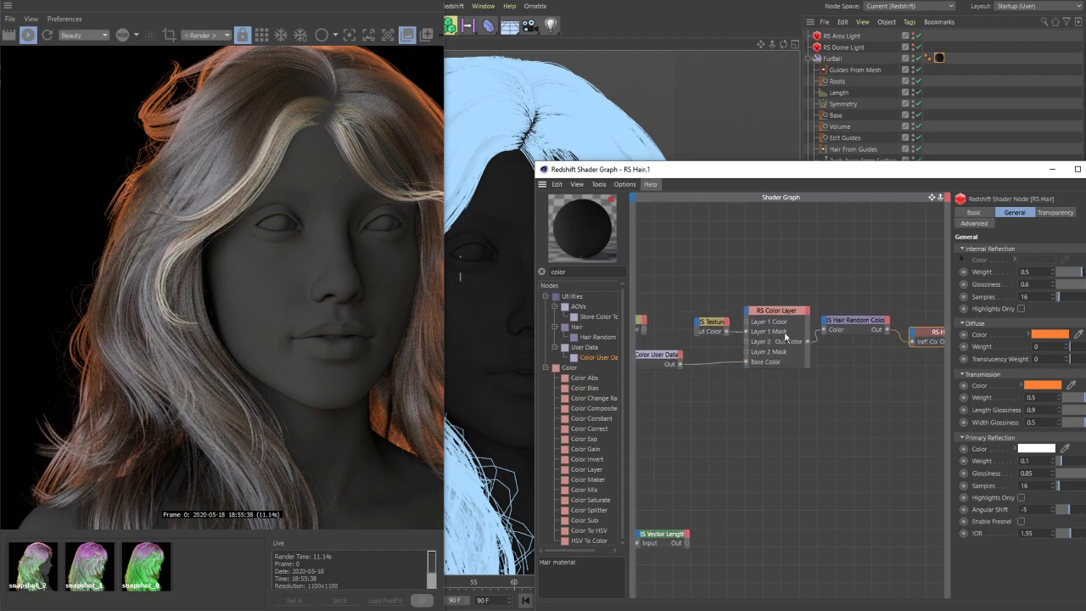
{"action": "scroll", "coordinate": [813, 405], "scroll_direction": "up", "scroll_amount": 2}
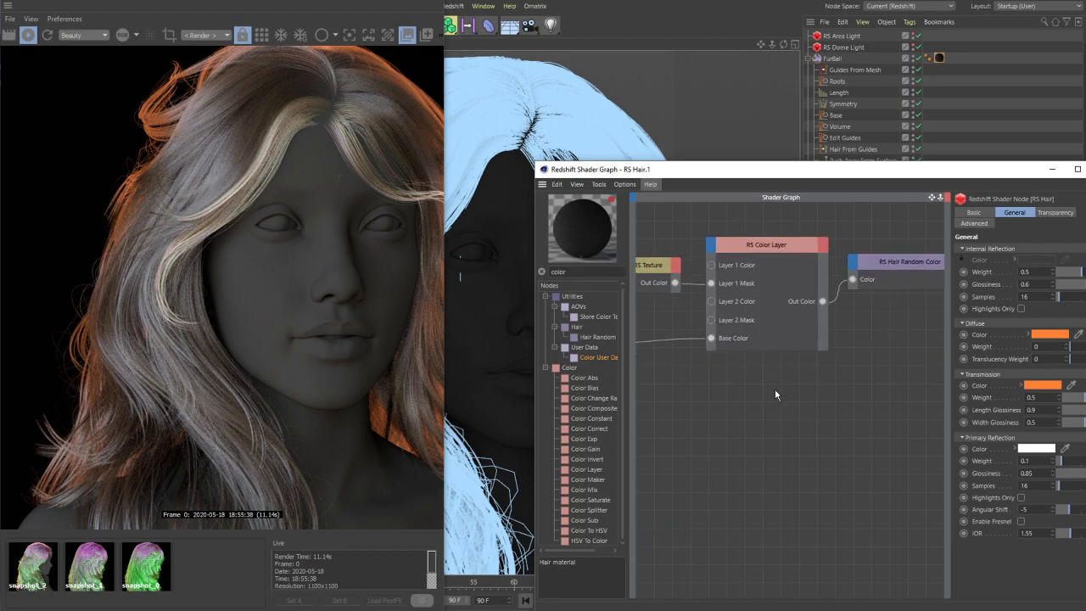
{"action": "scroll", "coordinate": [775, 388], "scroll_direction": "up", "scroll_amount": 1}
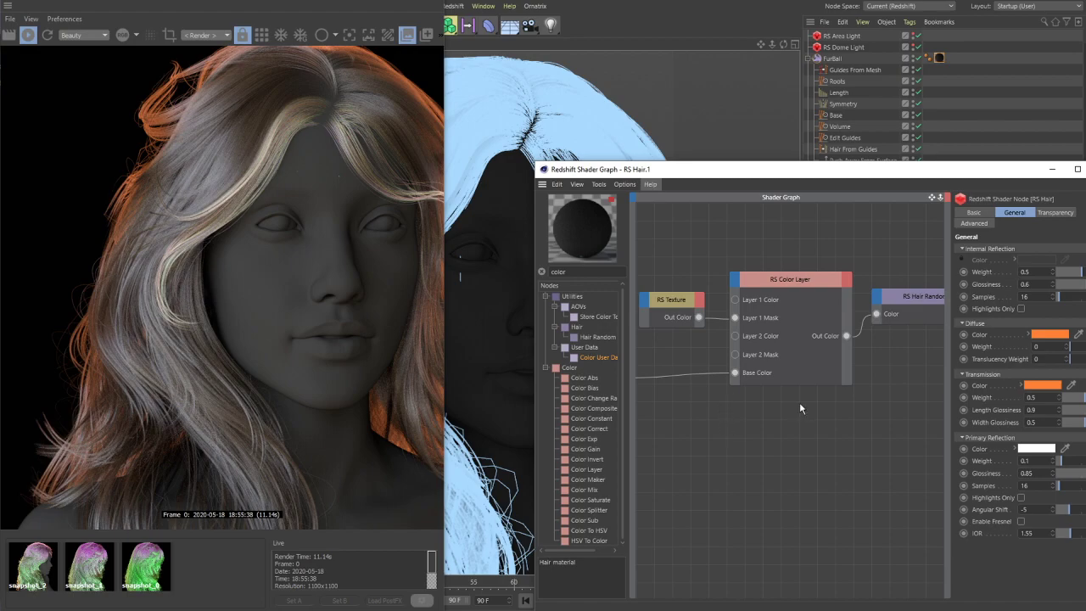
{"action": "middle_click_drag", "start_coordinate": [941, 403], "coordinate": [835, 401]}
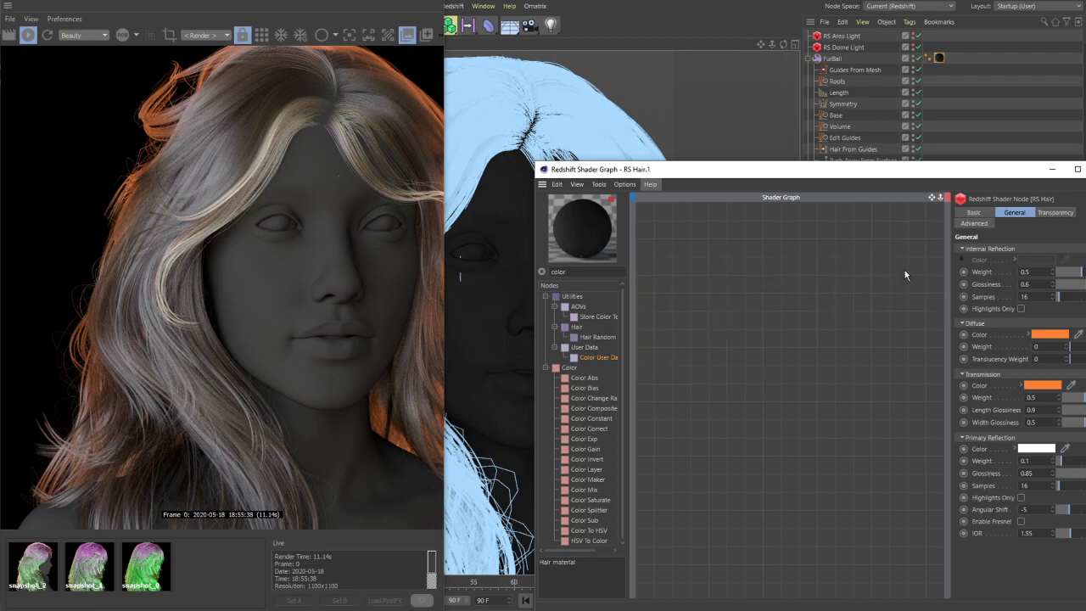
{"action": "key", "text": "h"}
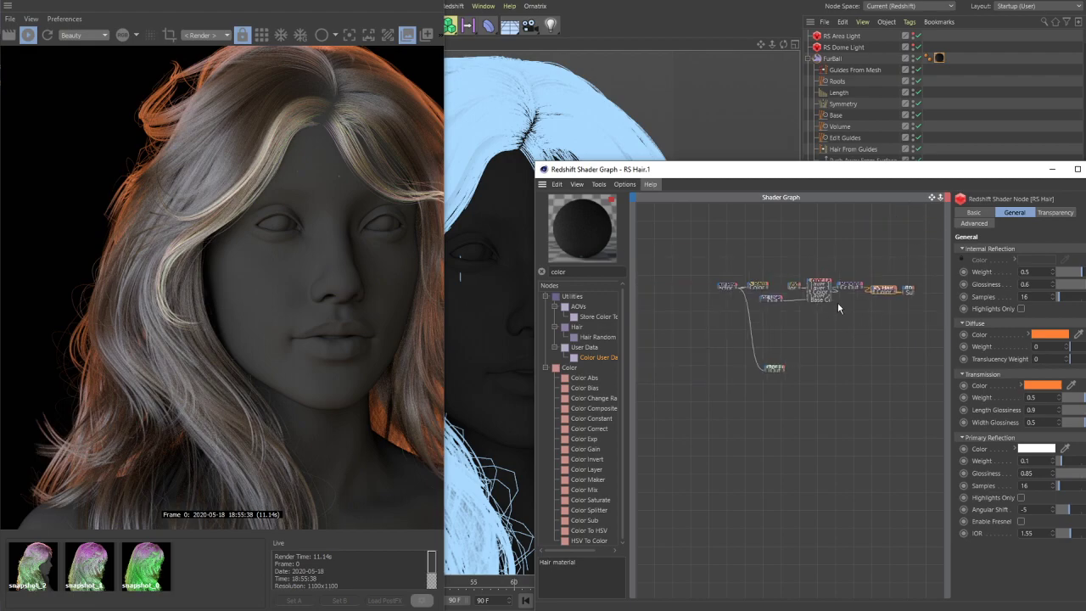
- Zoom in, inspect RS Hair Random Color, then RS Color Layer's pale-cream Layer 1, and select the node search text
{"action": "scroll", "coordinate": [863, 297], "scroll_direction": "up", "scroll_amount": 3}
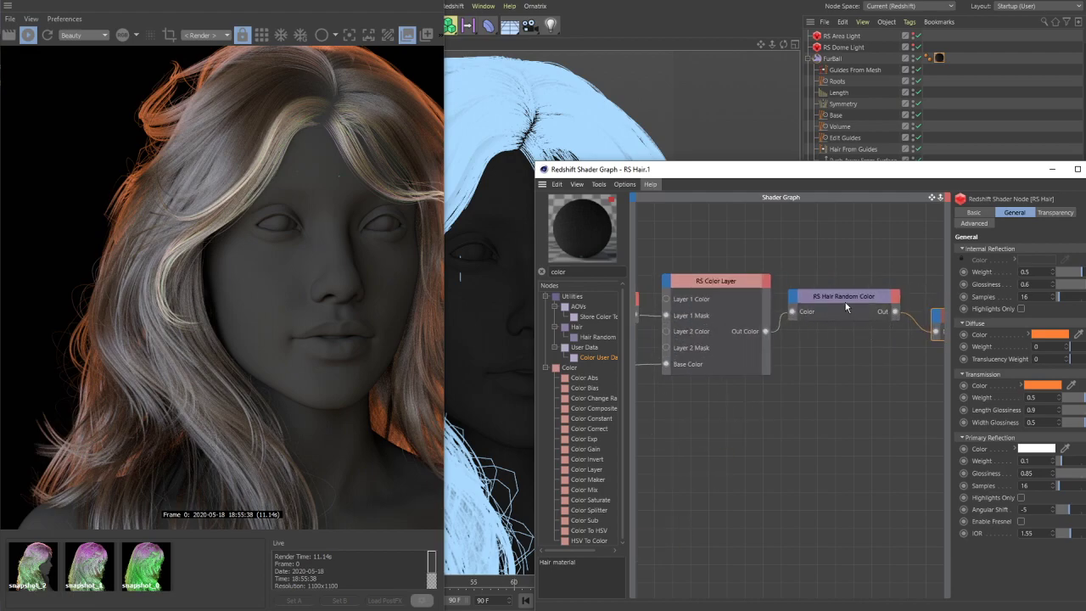
{"action": "left_click_drag", "start_coordinate": [830, 285], "coordinate": [831, 289]}
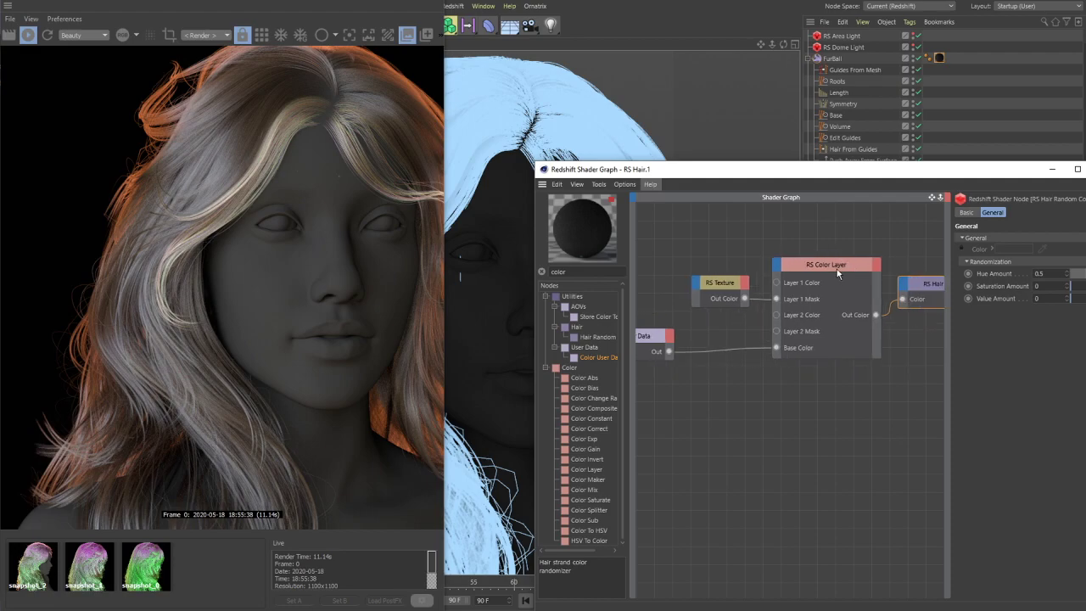
{"action": "left_click_drag", "start_coordinate": [831, 266], "coordinate": [835, 268]}
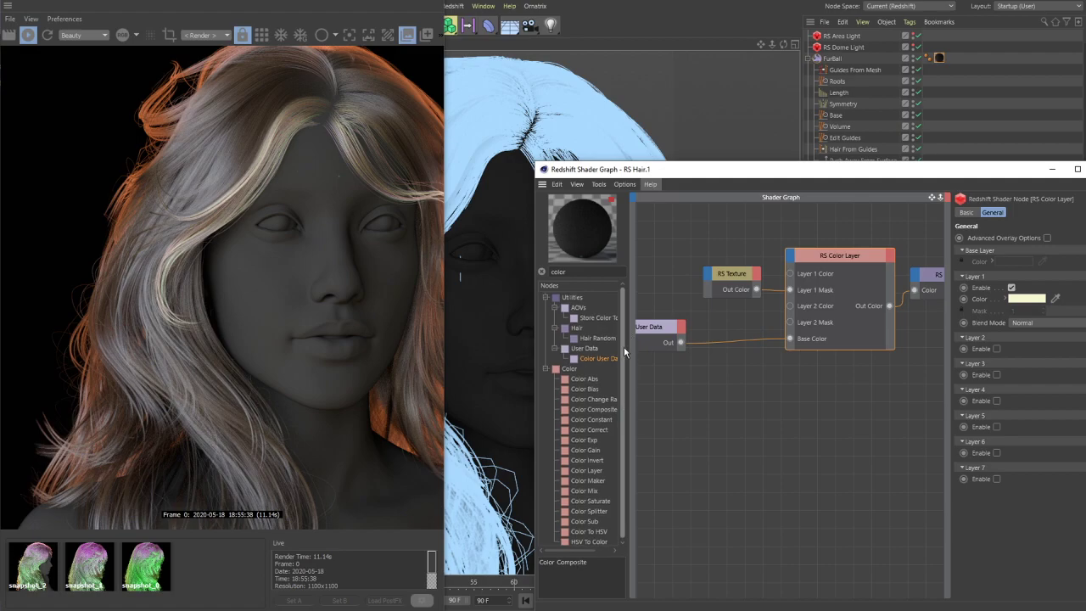
{"action": "left_click_drag", "start_coordinate": [566, 271], "coordinate": [498, 271]}
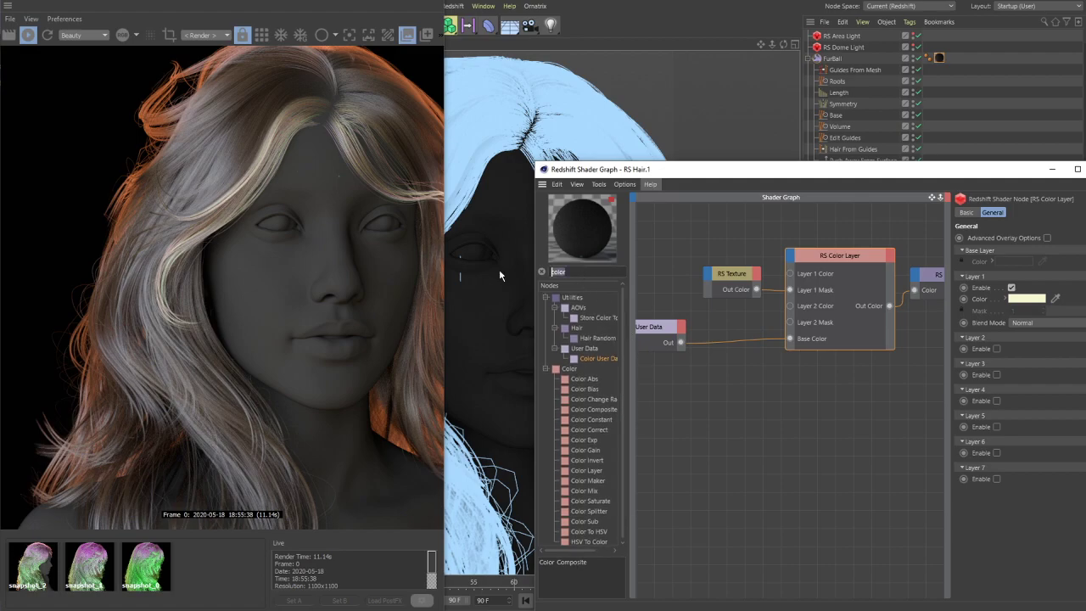
- Add an RS Noise node via the 'noise' search and wire its output into Layer 1 Mask
{"action": "type", "text": "noise"}
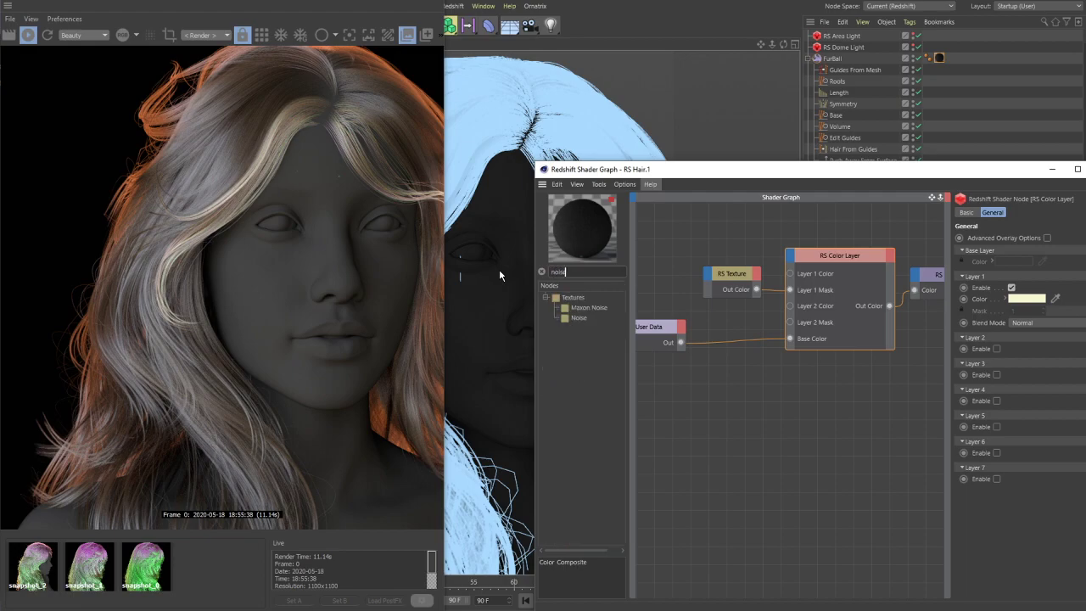
{"action": "left_click", "coordinate": [575, 318]}
{"action": "left_click_drag", "start_coordinate": [705, 279], "coordinate": [723, 241]}
{"action": "left_click", "coordinate": [731, 277]}
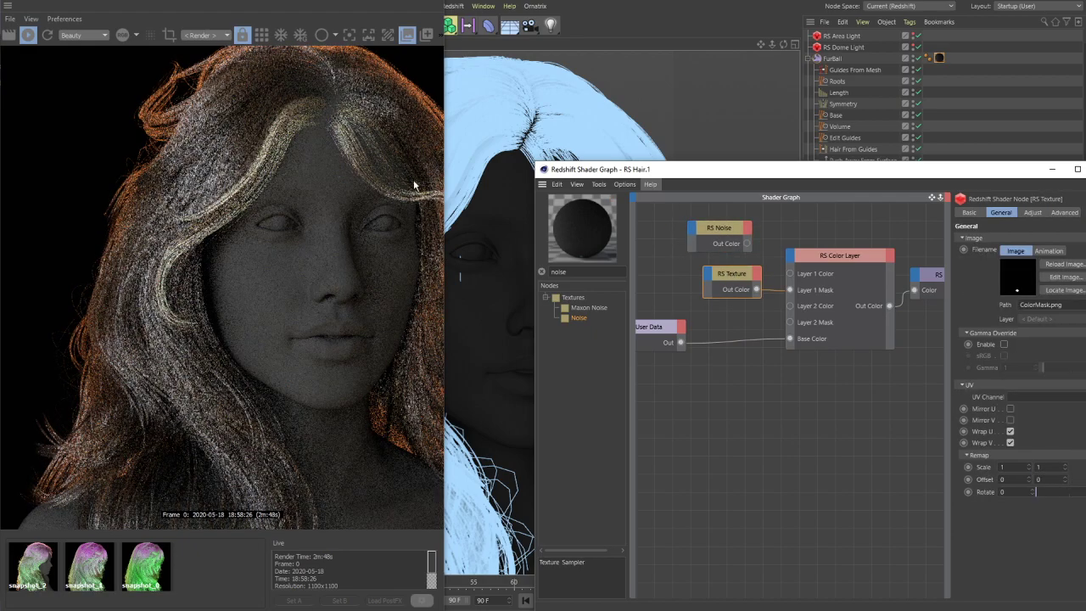
{"action": "left_click_drag", "start_coordinate": [747, 243], "coordinate": [790, 291]}
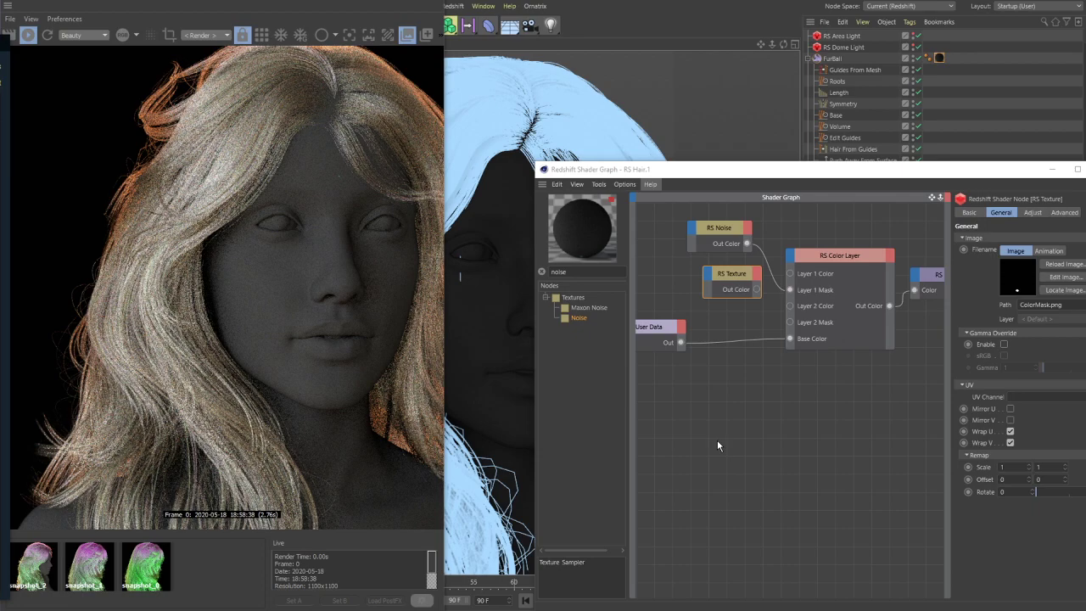
{"action": "middle_click_drag", "start_coordinate": [716, 310], "coordinate": [726, 331]}
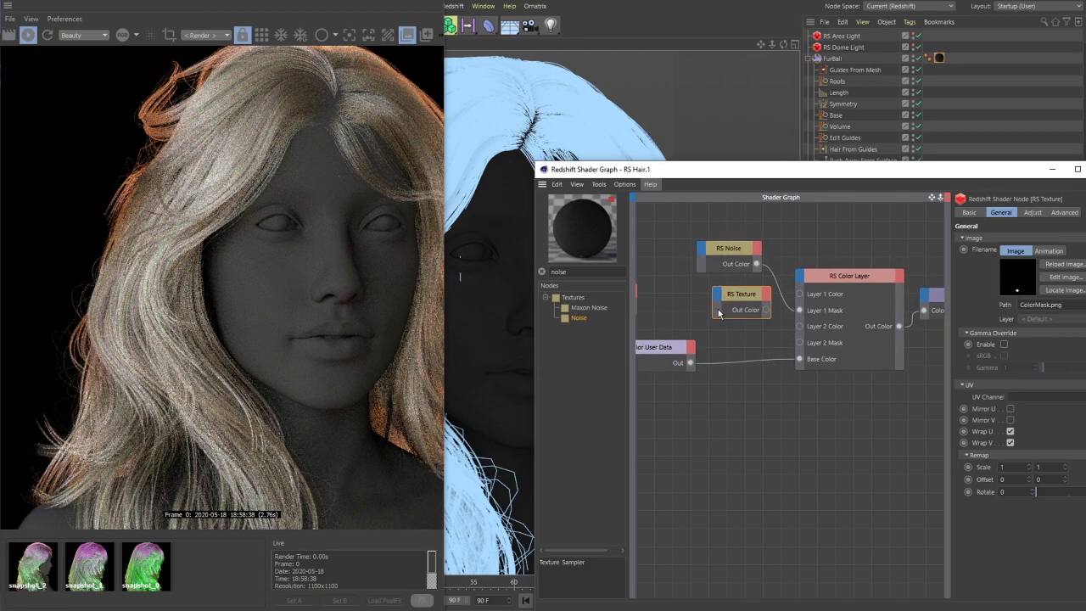
{"action": "left_click", "coordinate": [729, 252]}
{"action": "left_click_drag", "start_coordinate": [729, 252], "coordinate": [748, 254]}
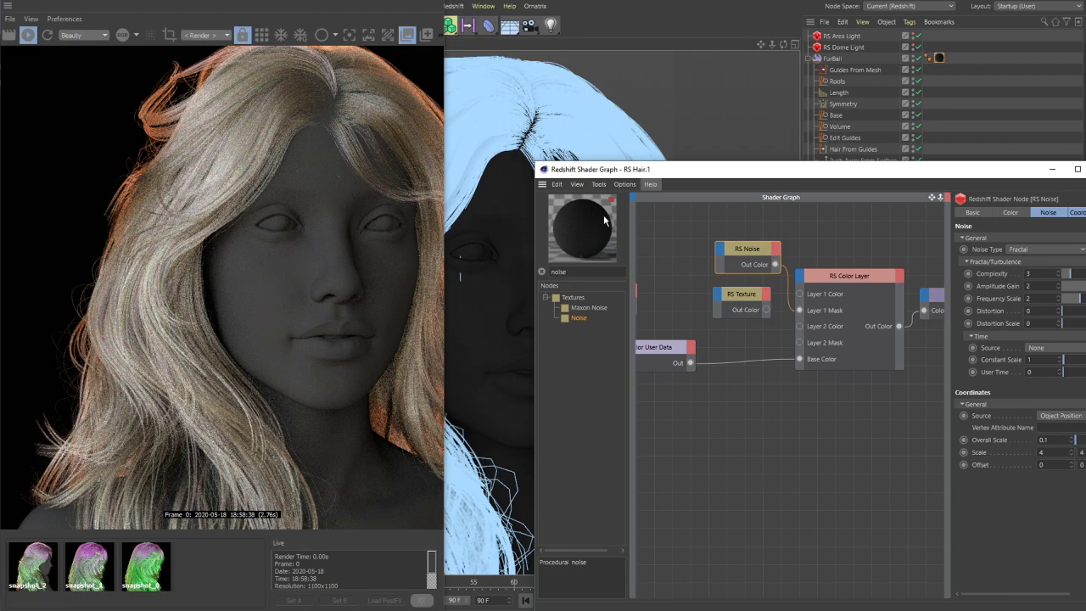
- Raise RS Noise Complexity to 7 and reconnect RS Texture's Out Color to Layer 1 Mask
{"action": "mouse_move", "coordinate": [745, 252]}
{"action": "left_mouse_down"}
{"action": "mouse_move", "coordinate": [757, 249]}
{"action": "mouse_move", "coordinate": [743, 249]}
{"action": "left_mouse_up"}
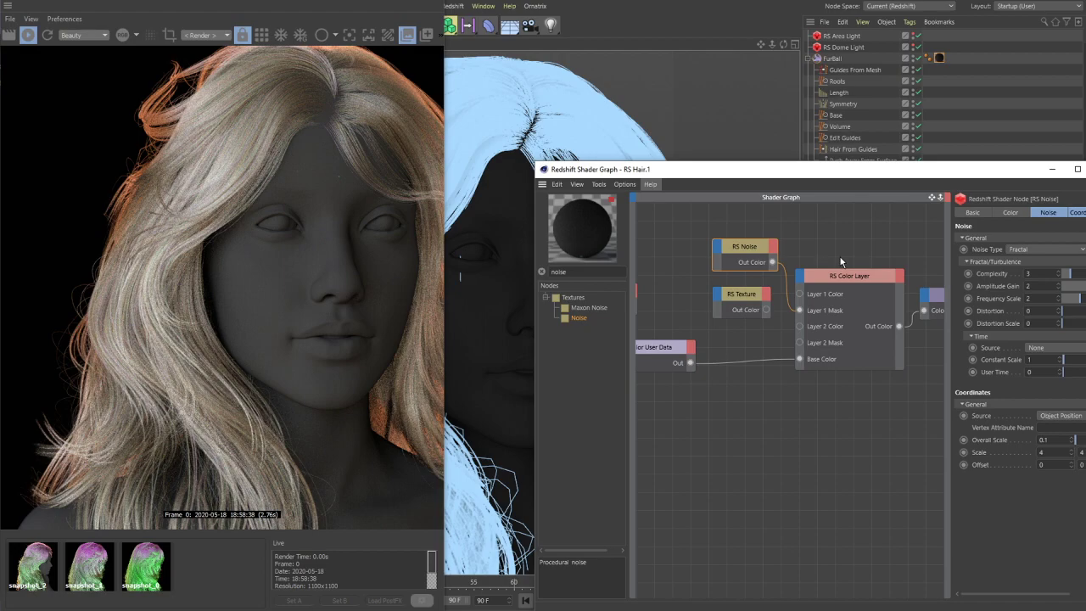
{"action": "left_click_drag", "start_coordinate": [1068, 274], "coordinate": [1085, 280]}
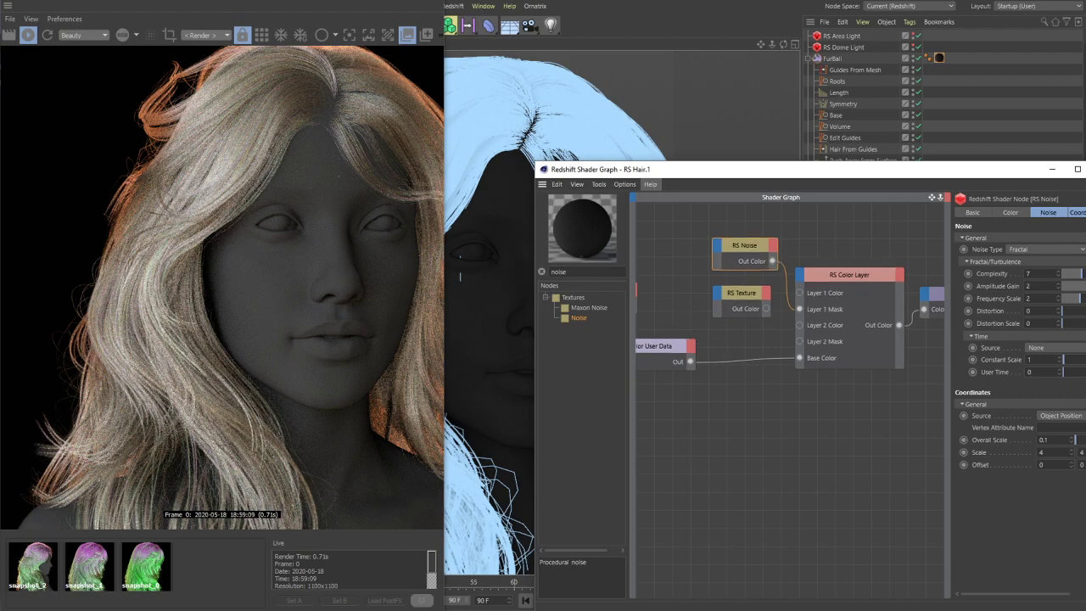
{"action": "middle_click_drag", "start_coordinate": [763, 325], "coordinate": [766, 314]}
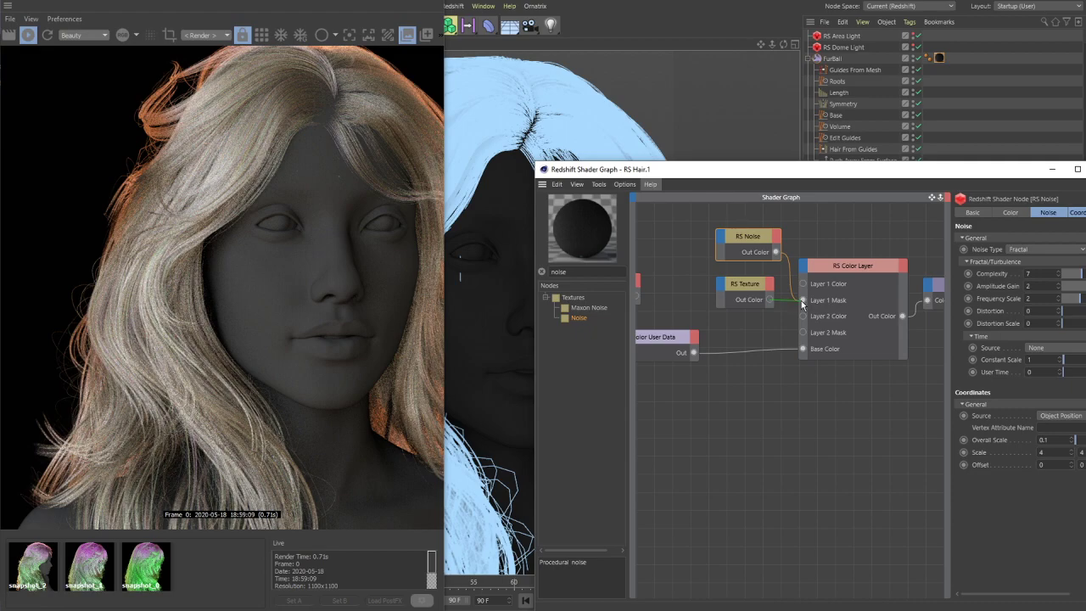
{"action": "left_click_drag", "start_coordinate": [801, 300], "coordinate": [787, 308]}
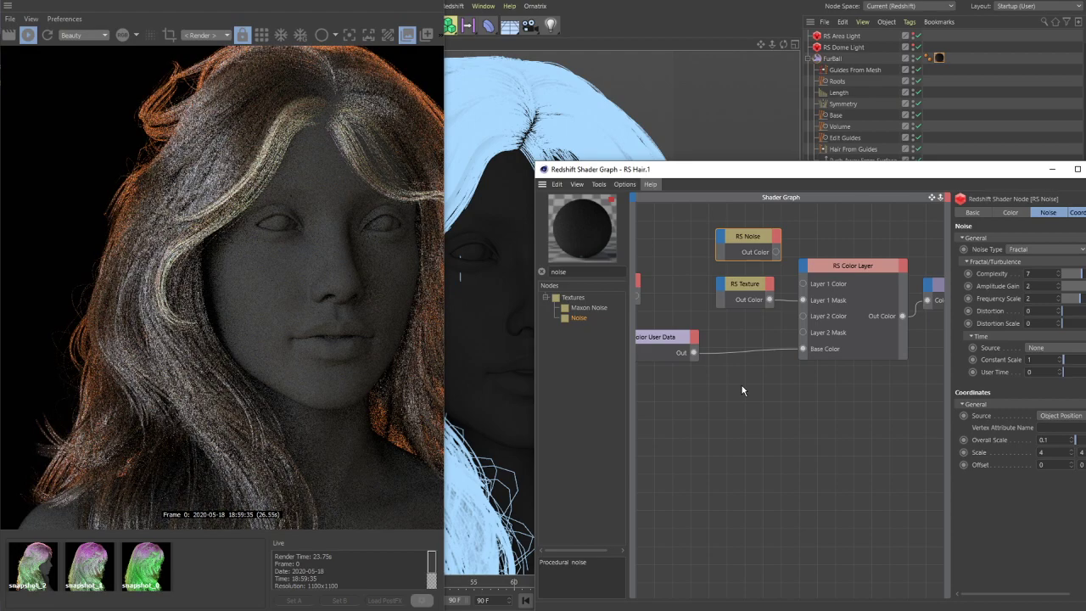
{"action": "middle_click_drag", "start_coordinate": [745, 430], "coordinate": [731, 420]}
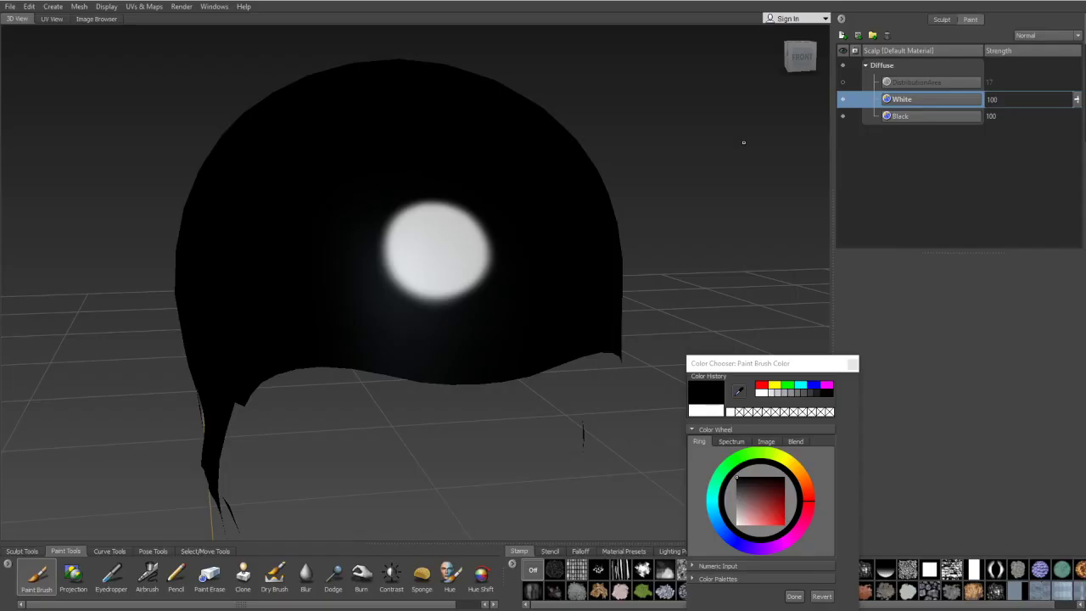
- In Mudbox, undo the dark strokes and paint white to enlarge the scalp spot
{"action": "left_click_drag", "start_coordinate": [427, 243], "coordinate": [450, 274], "text": "alt"}
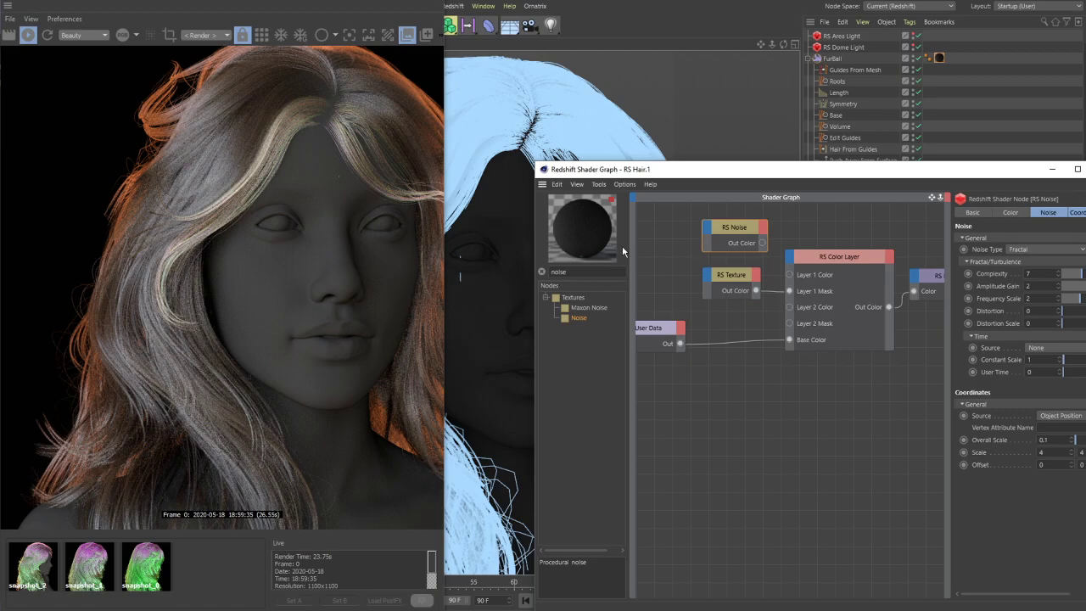
{"action": "key", "text": "alt+Tab"}
{"action": "left_click_drag", "start_coordinate": [458, 265], "coordinate": [441, 257]}
{"action": "key", "text": "ctrl+z"}
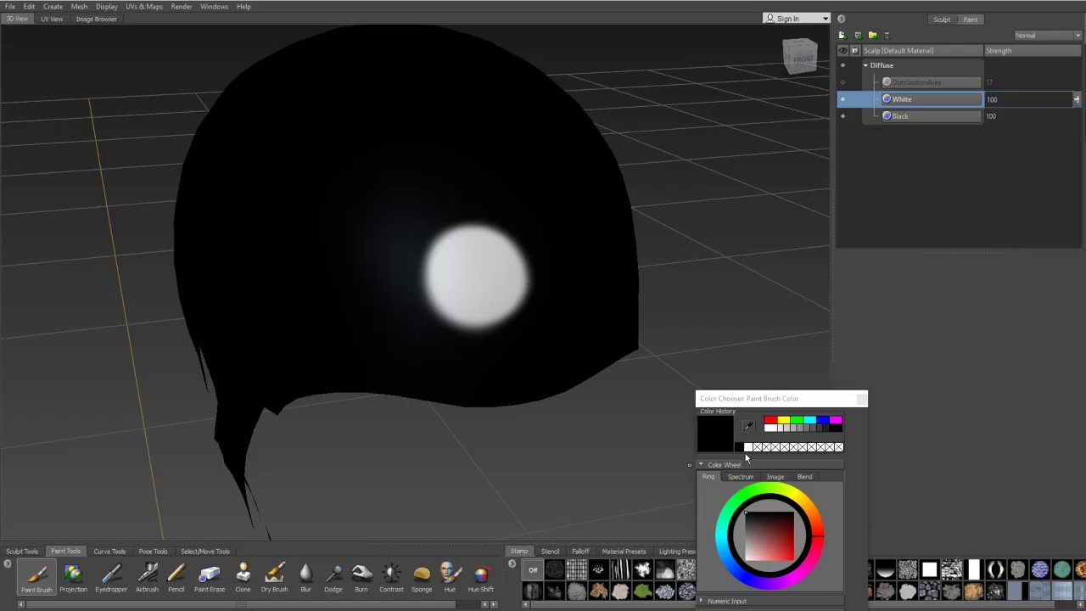
{"action": "left_click", "coordinate": [747, 447]}
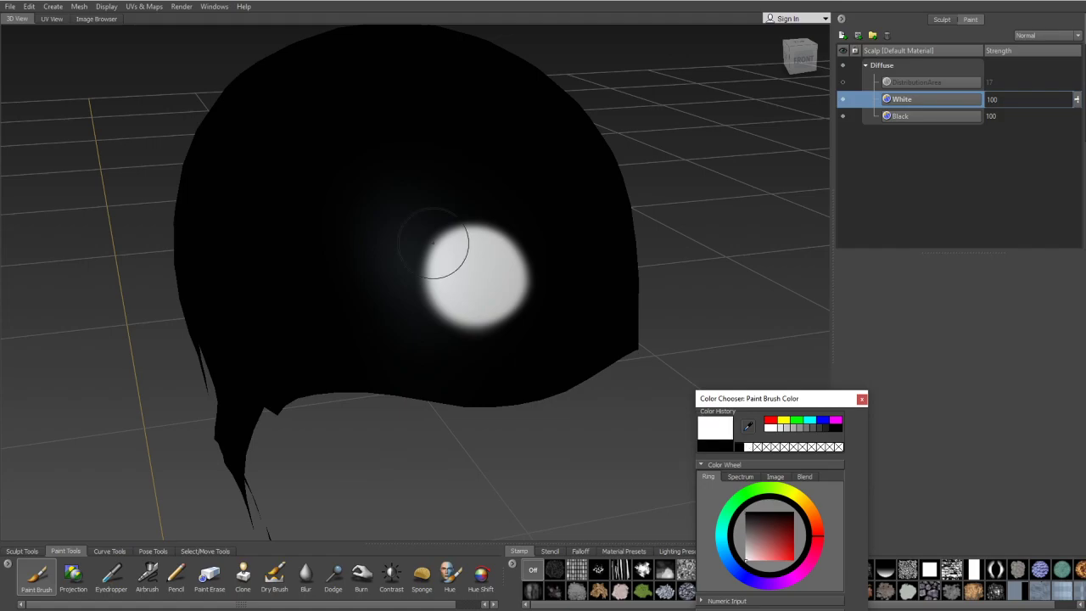
{"action": "mouse_move", "coordinate": [446, 259]}
{"action": "left_mouse_down"}
{"action": "mouse_move", "coordinate": [428, 295]}
{"action": "mouse_move", "coordinate": [424, 265]}
{"action": "mouse_move", "coordinate": [399, 286]}
{"action": "mouse_move", "coordinate": [436, 246]}
{"action": "mouse_move", "coordinate": [480, 250]}
{"action": "mouse_move", "coordinate": [474, 315]}
{"action": "mouse_move", "coordinate": [502, 286]}
{"action": "mouse_move", "coordinate": [450, 325]}
{"action": "mouse_move", "coordinate": [480, 303]}
{"action": "left_mouse_up"}
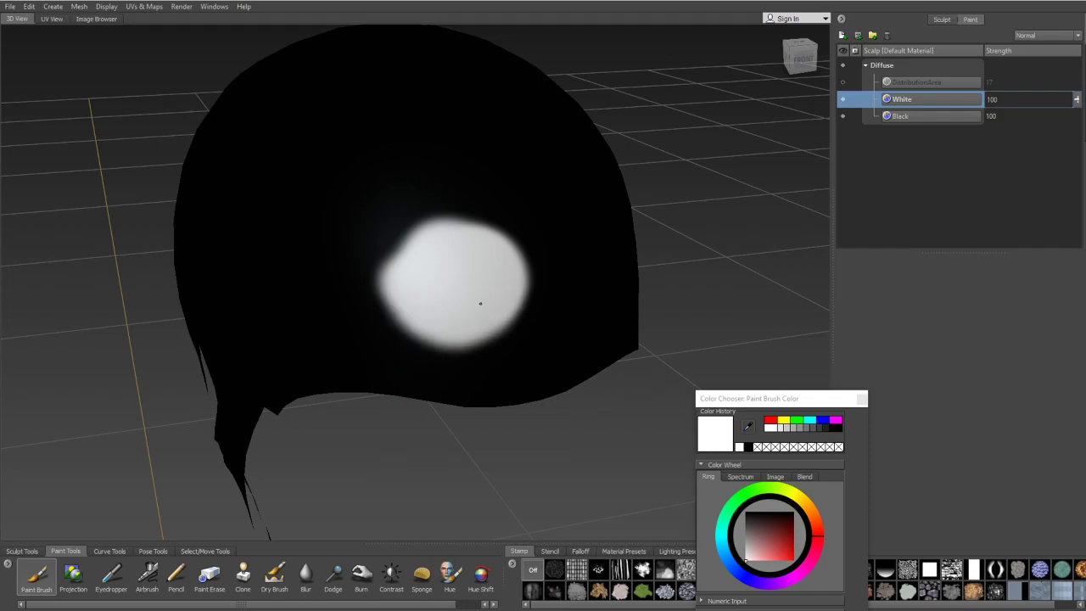
- Export the merged Diffuse channel over ColorMask.png, confirming the replacement
{"action": "right_click", "coordinate": [916, 64]}
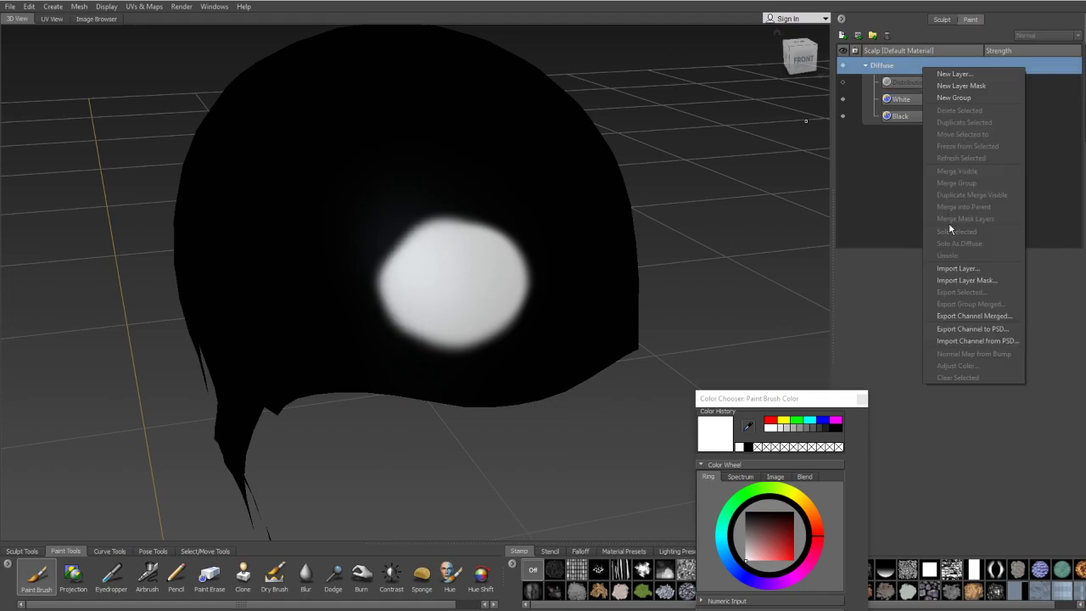
{"action": "left_click", "coordinate": [965, 315]}
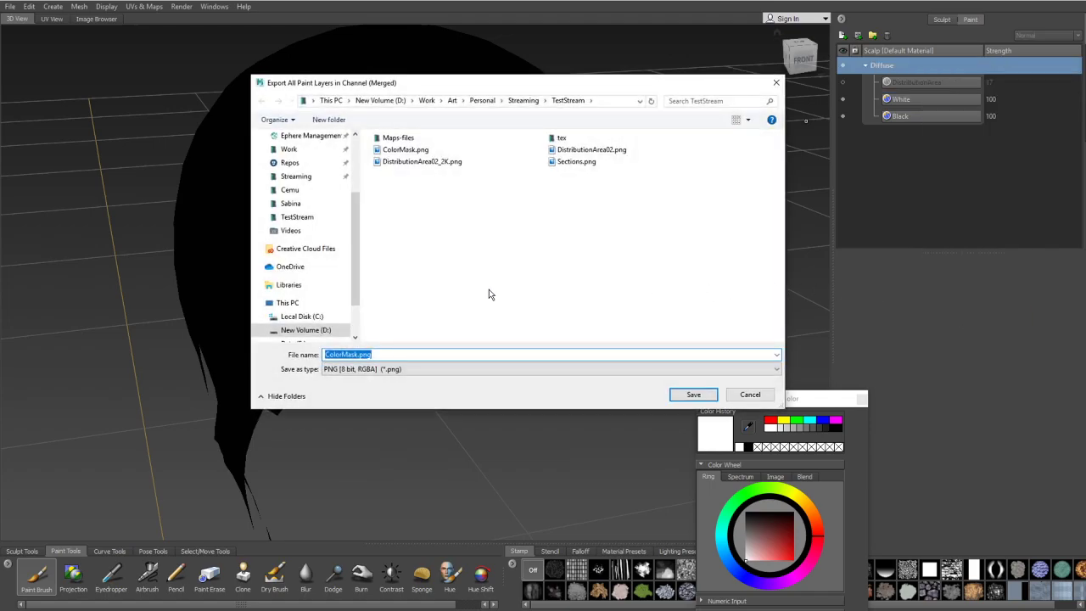
{"action": "left_click", "coordinate": [693, 395]}
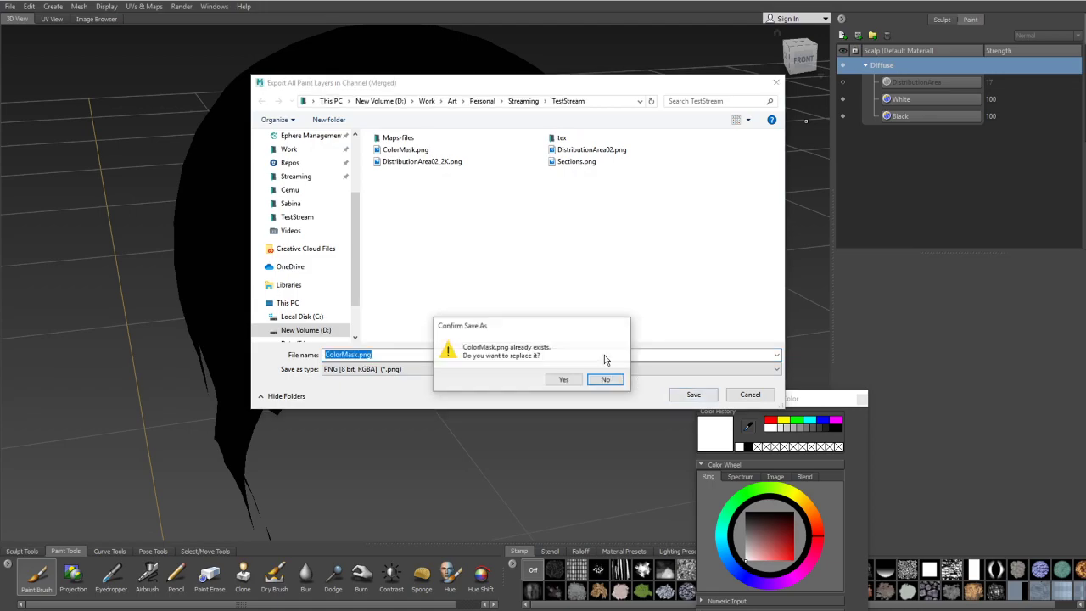
{"action": "left_click", "coordinate": [562, 380]}
{"action": "left_click", "coordinate": [917, 100]}
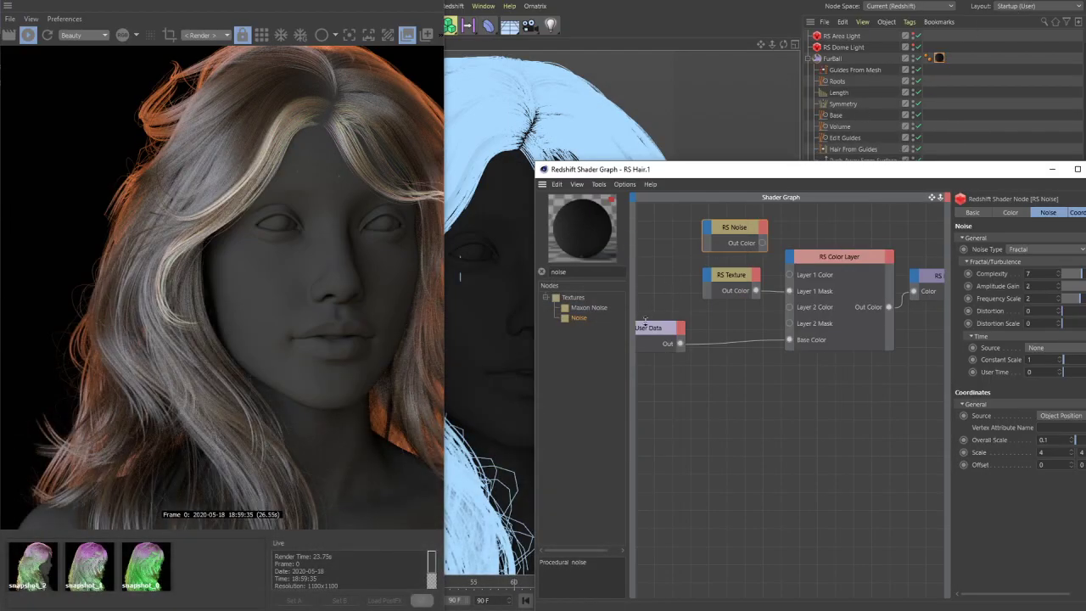
- Show the RS Texture node's settings, hide the snapshot strip, and restart then stop the hair render
{"action": "left_click", "coordinate": [737, 285]}
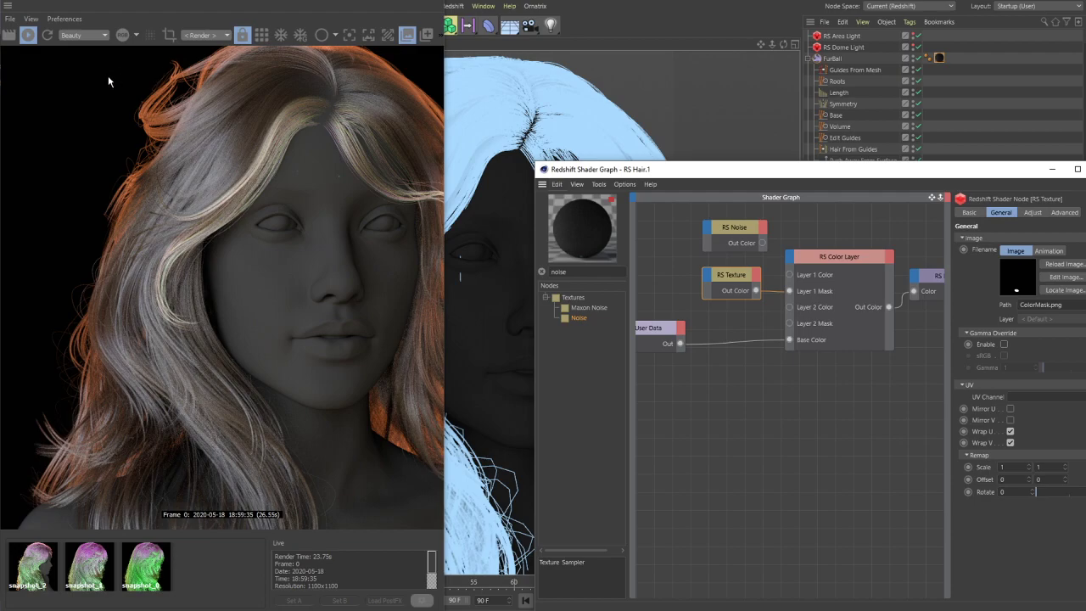
{"action": "left_click", "coordinate": [407, 34]}
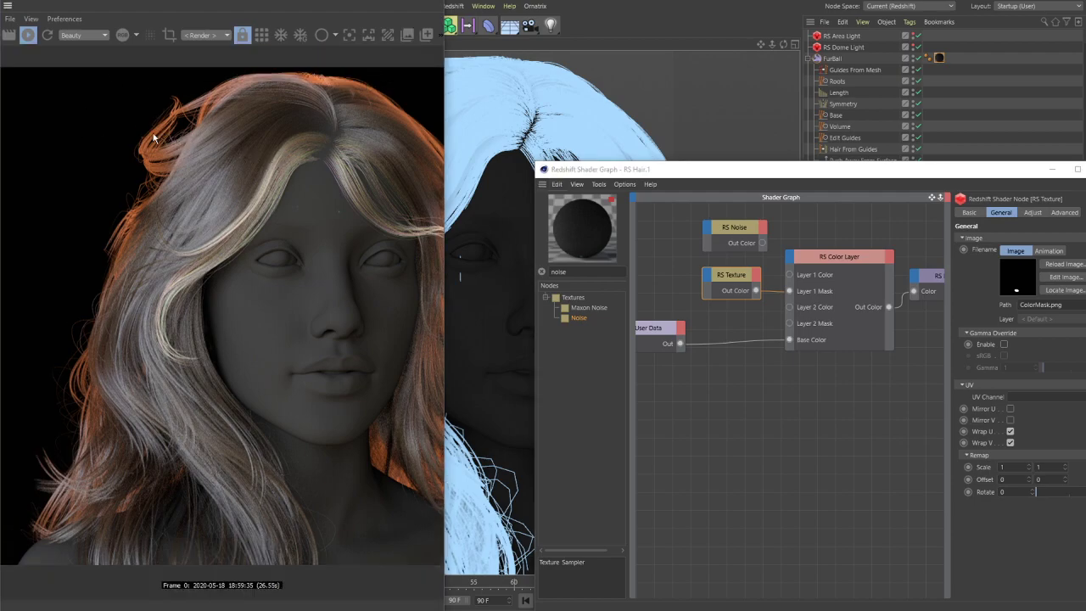
{"action": "left_click", "coordinate": [28, 34]}
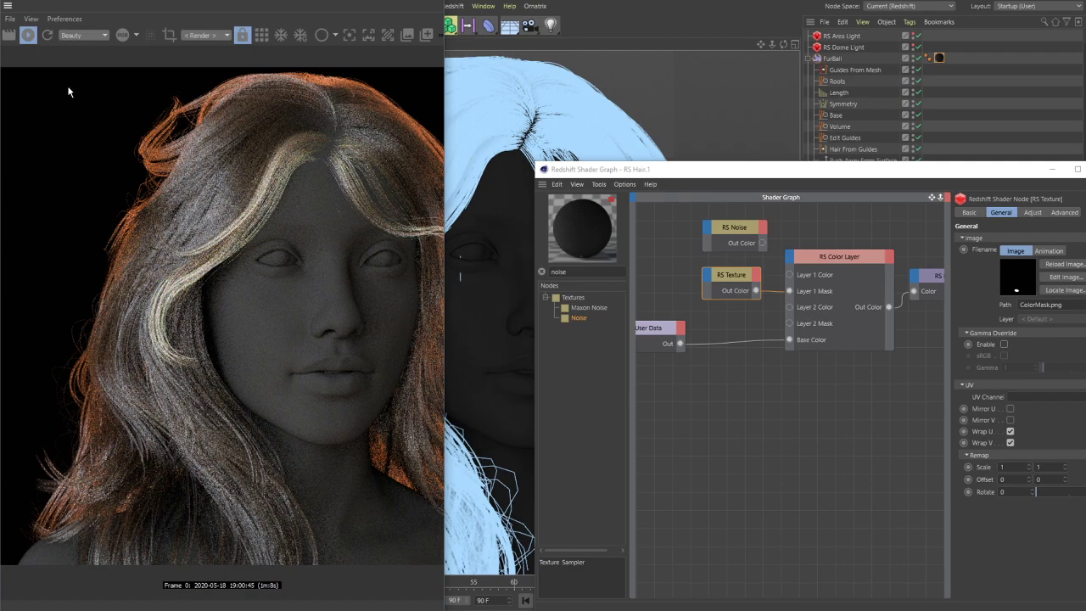
{"action": "left_click", "coordinate": [29, 36]}
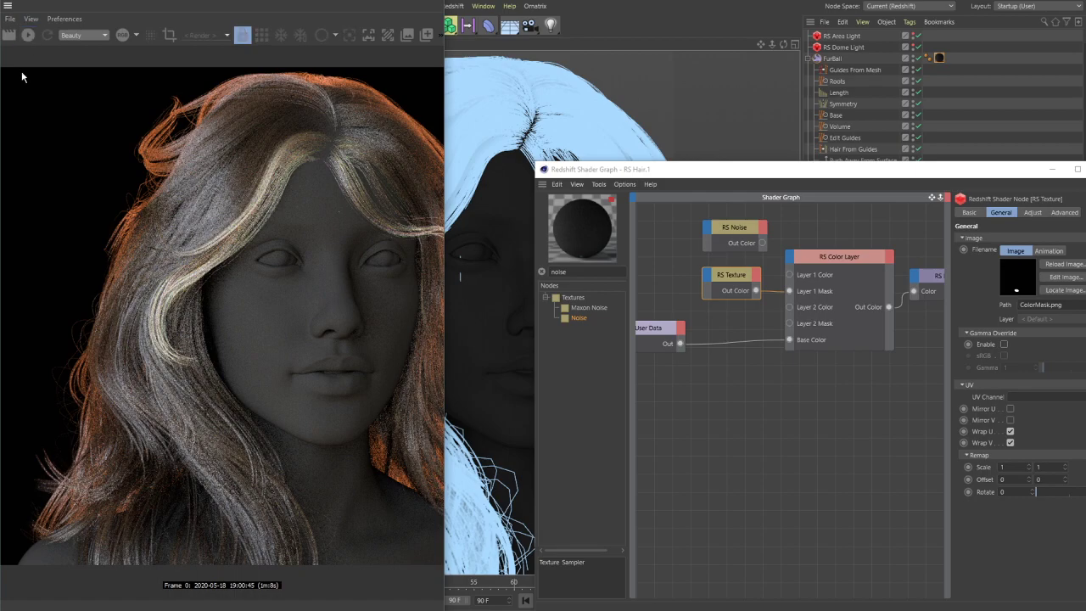
- Reload ColorMask.png into the RS Texture and re-render the hair before returning to Mudbox
{"action": "left_click", "coordinate": [1057, 266]}
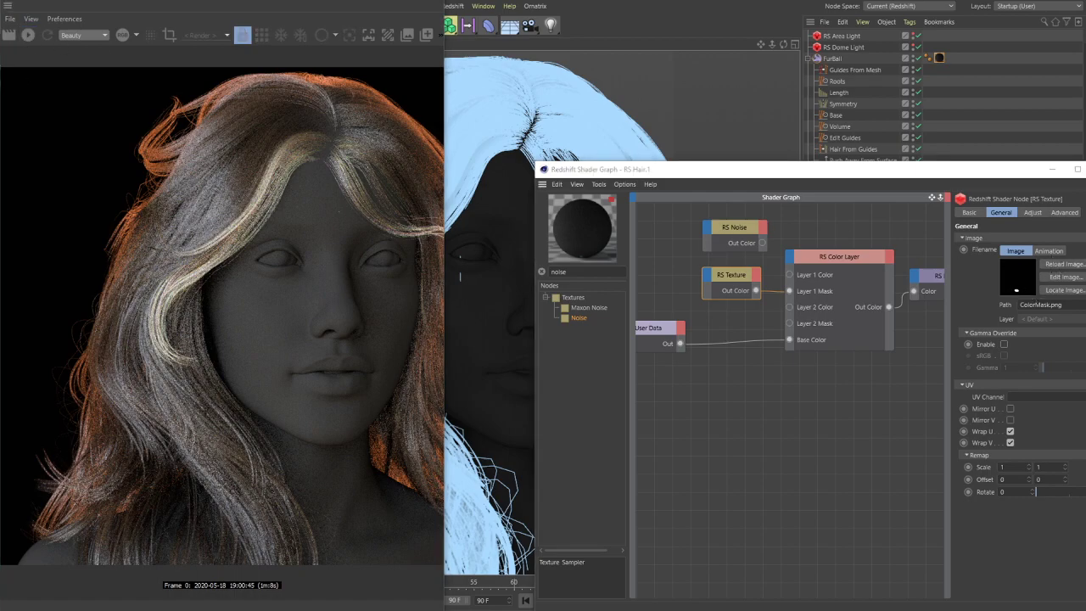
{"action": "left_click", "coordinate": [691, 265]}
{"action": "left_click", "coordinate": [979, 565]}
{"action": "left_click", "coordinate": [28, 35]}
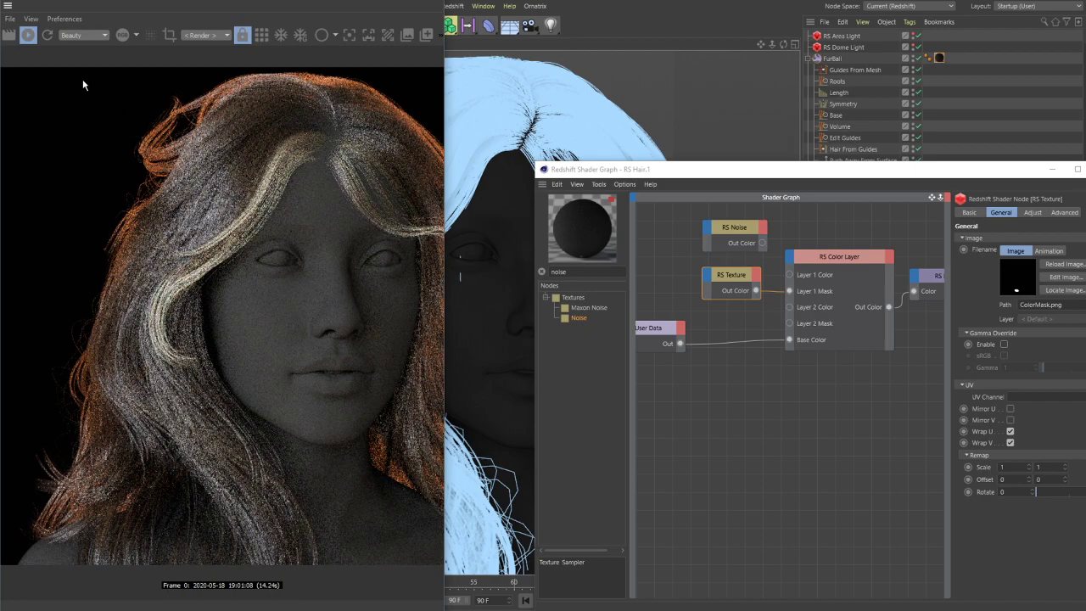
{"action": "left_click", "coordinate": [28, 35]}
{"action": "key", "text": "alt+Tab"}
{"action": "key", "text": "alt+Tab"}
{"action": "key", "text": "alt+Tab"}
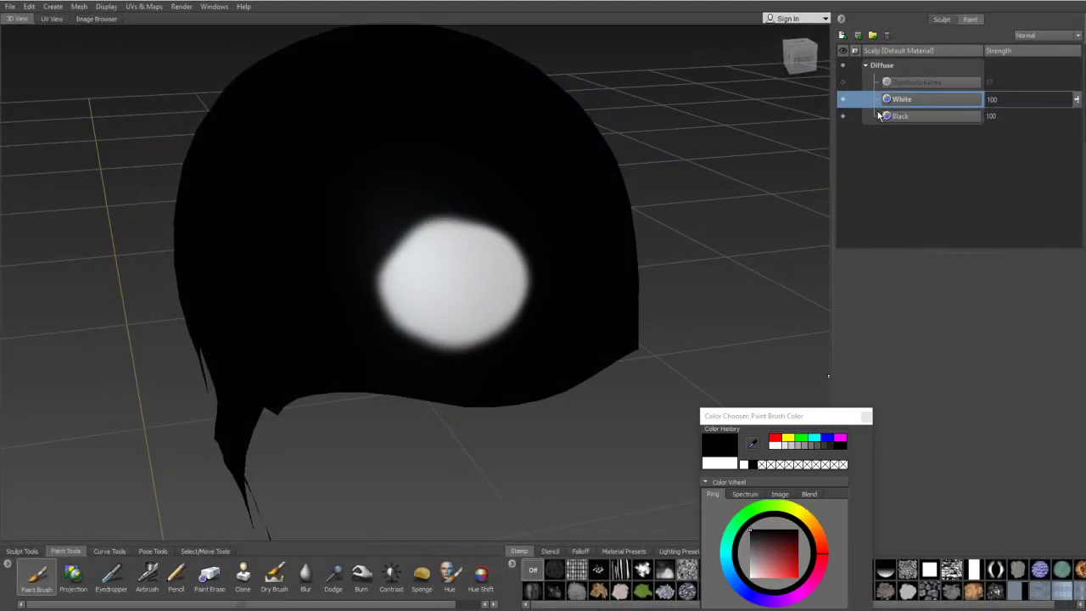
- Hide the White paint layer and export the all-black merged Diffuse channel over ColorMask.png
{"action": "left_click", "coordinate": [842, 99]}
{"action": "right_click", "coordinate": [895, 67]}
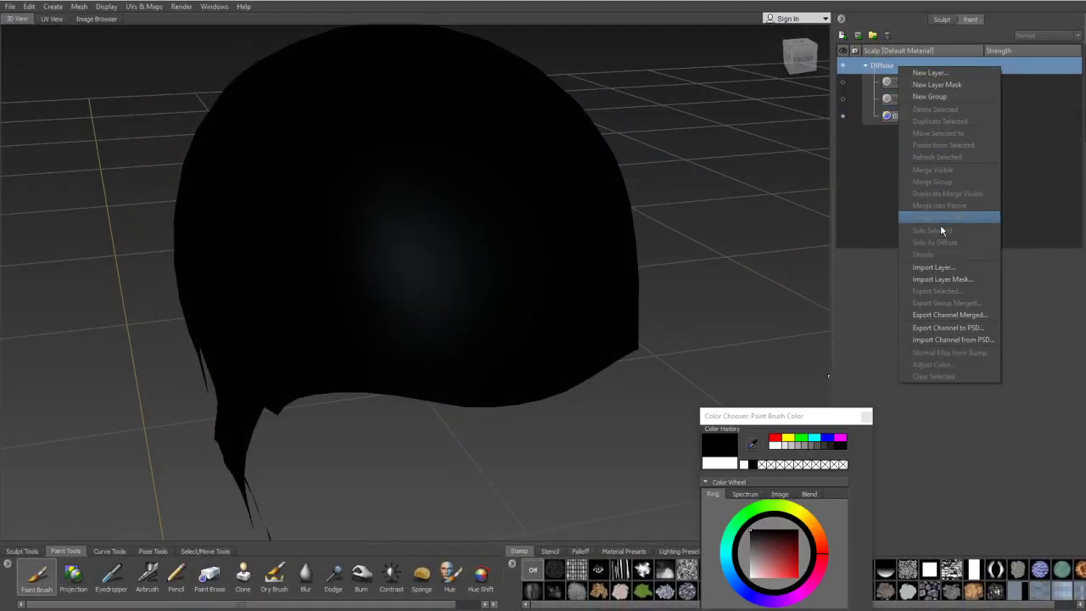
{"action": "left_click", "coordinate": [925, 315]}
{"action": "left_click", "coordinate": [692, 394]}
{"action": "left_click", "coordinate": [564, 380]}
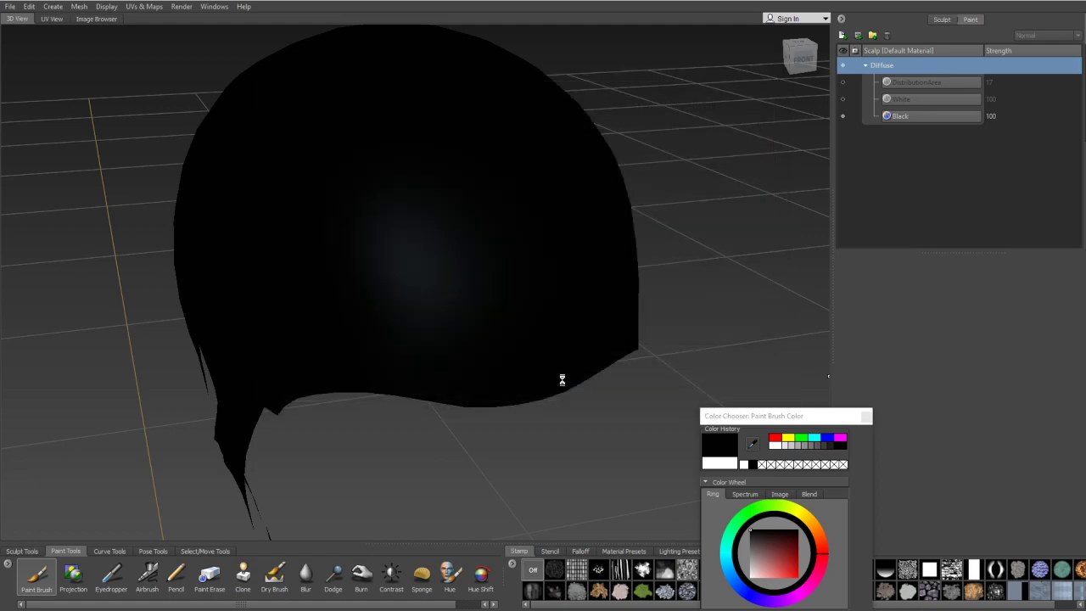
{"action": "left_click", "coordinate": [959, 101]}
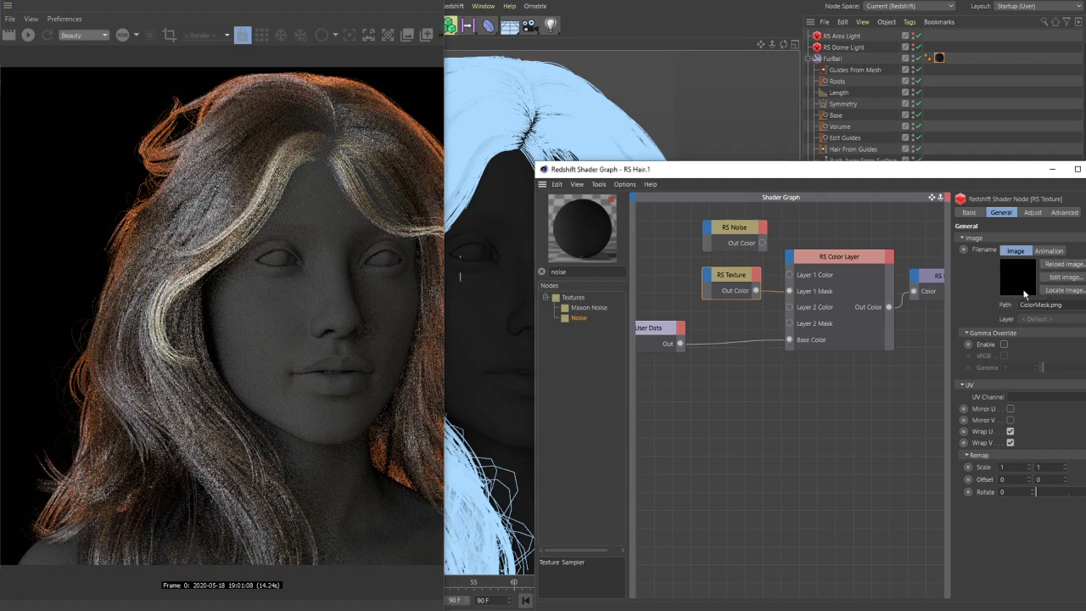
- Re-render the hair with the all-black mask to see the blonde streaks disappear
{"action": "left_click", "coordinate": [28, 35]}
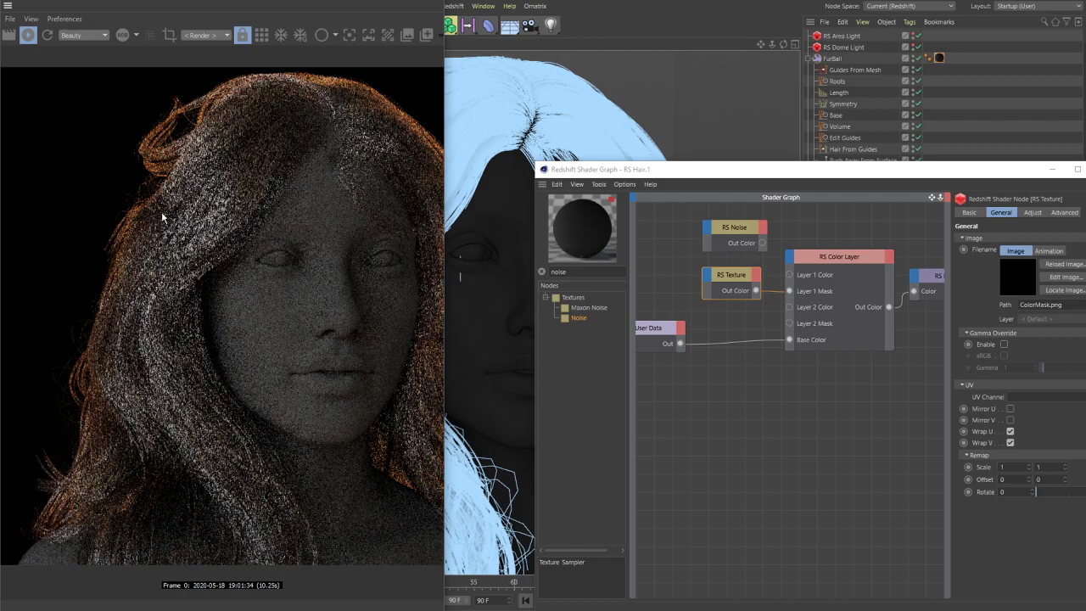
{"action": "left_click", "coordinate": [28, 38]}
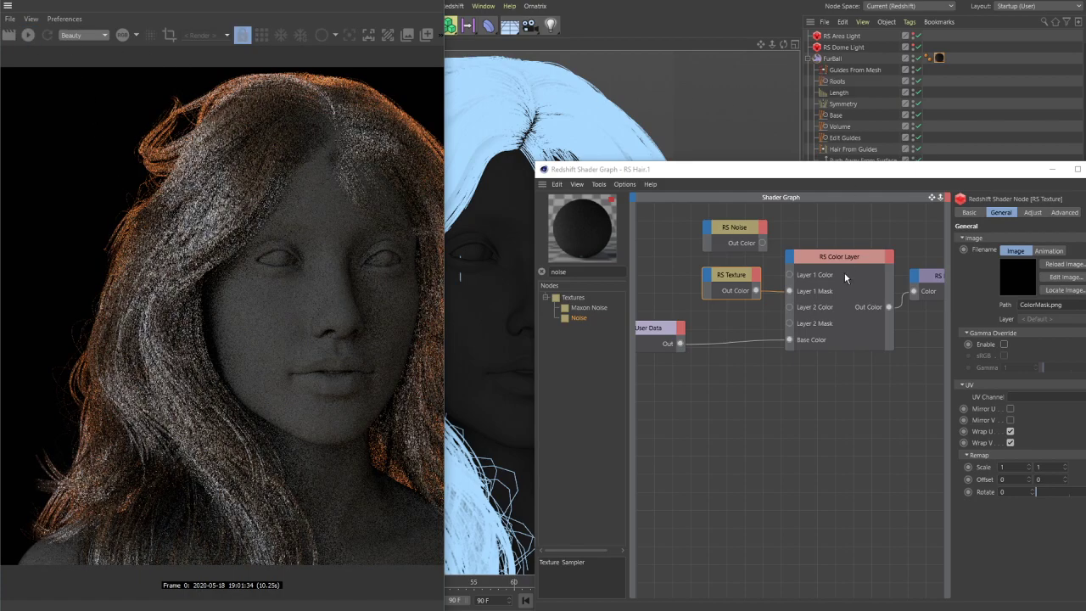
{"action": "key", "text": "alt+Tab"}
{"action": "key", "text": "alt+Tab"}
{"action": "key", "text": "alt+Tab"}
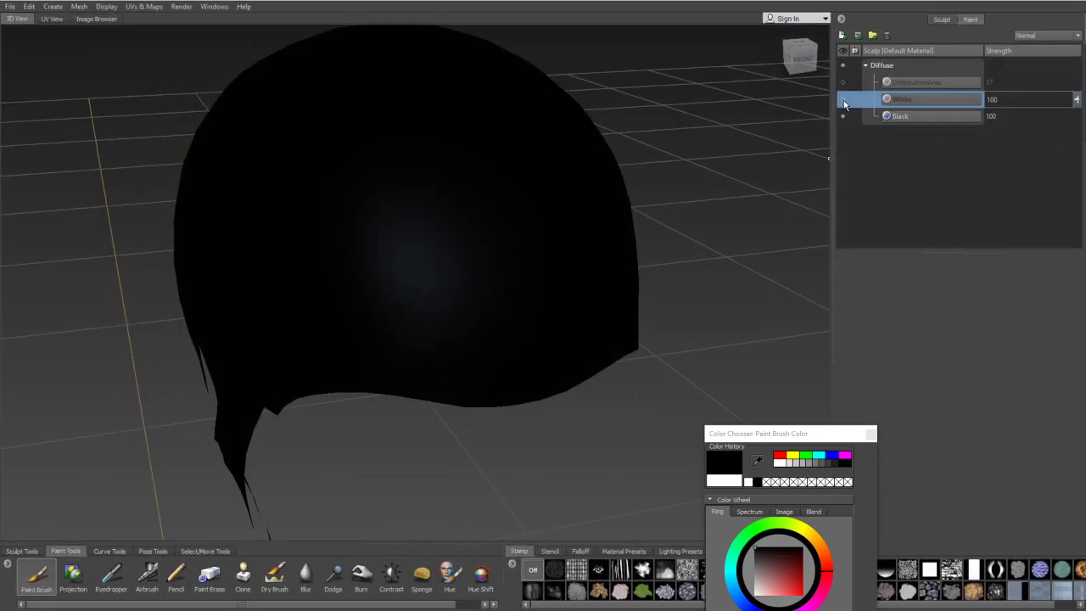
- Show the White layer again and paint the white blob larger toward the lower left
{"action": "left_click", "coordinate": [843, 99]}
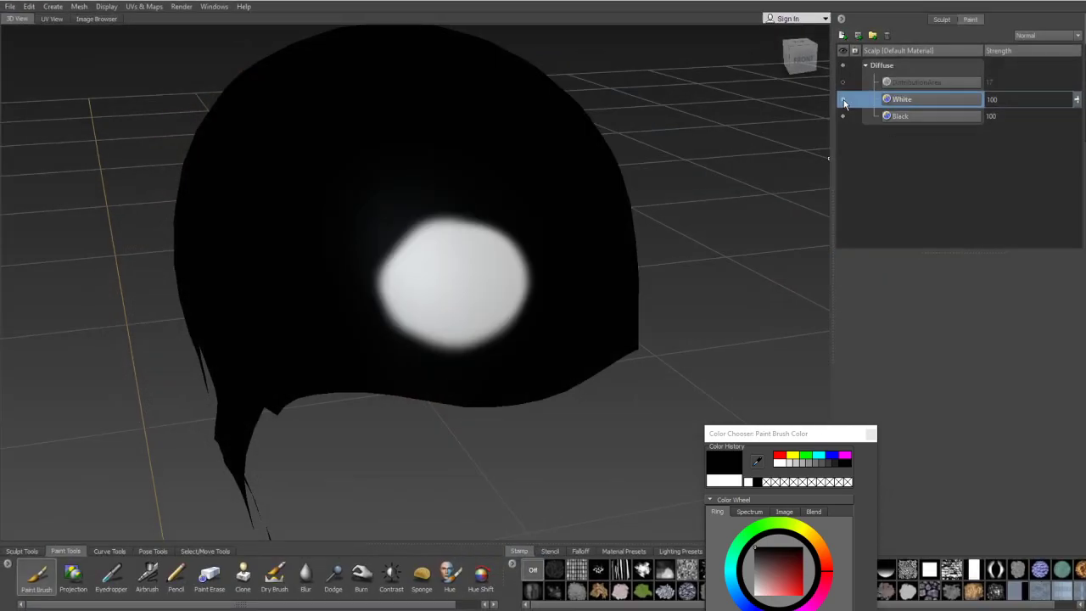
{"action": "left_click", "coordinate": [776, 465]}
{"action": "left_click", "coordinate": [777, 465]}
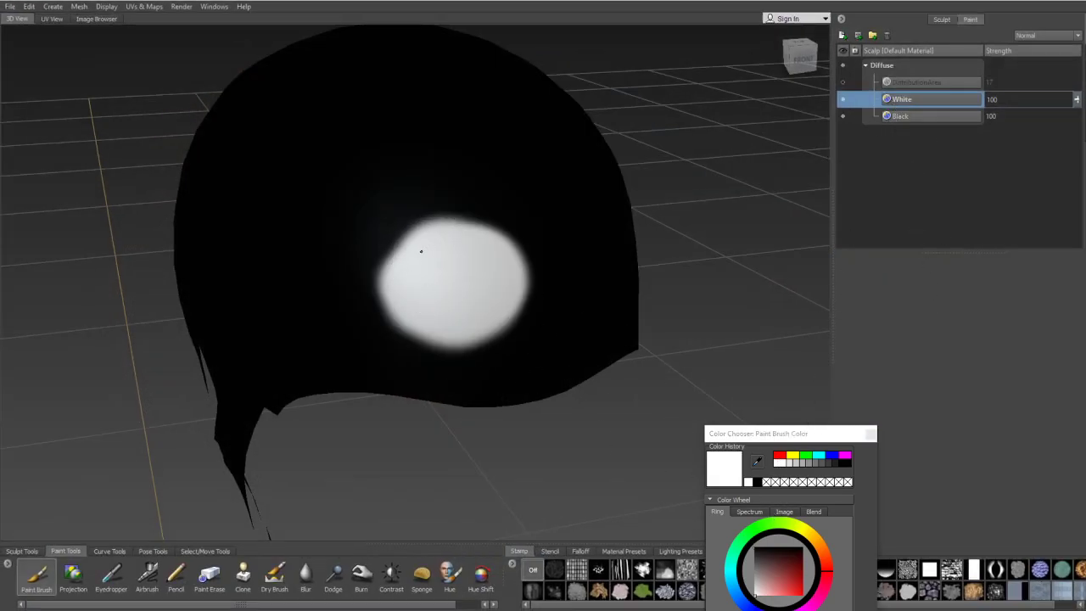
{"action": "mouse_move", "coordinate": [414, 250]}
{"action": "left_mouse_down"}
{"action": "mouse_move", "coordinate": [392, 292]}
{"action": "mouse_move", "coordinate": [388, 265]}
{"action": "mouse_move", "coordinate": [384, 280]}
{"action": "mouse_move", "coordinate": [410, 315]}
{"action": "mouse_move", "coordinate": [398, 257]}
{"action": "mouse_move", "coordinate": [381, 311]}
{"action": "mouse_move", "coordinate": [405, 245]}
{"action": "mouse_move", "coordinate": [455, 244]}
{"action": "mouse_move", "coordinate": [381, 252]}
{"action": "mouse_move", "coordinate": [374, 304]}
{"action": "mouse_move", "coordinate": [361, 280]}
{"action": "mouse_move", "coordinate": [439, 329]}
{"action": "mouse_move", "coordinate": [396, 320]}
{"action": "mouse_move", "coordinate": [401, 341]}
{"action": "mouse_move", "coordinate": [440, 335]}
{"action": "mouse_move", "coordinate": [401, 351]}
{"action": "mouse_move", "coordinate": [378, 342]}
{"action": "mouse_move", "coordinate": [374, 293]}
{"action": "mouse_move", "coordinate": [365, 315]}
{"action": "mouse_move", "coordinate": [383, 253]}
{"action": "mouse_move", "coordinate": [446, 241]}
{"action": "mouse_move", "coordinate": [391, 244]}
{"action": "mouse_move", "coordinate": [364, 289]}
{"action": "mouse_move", "coordinate": [376, 323]}
{"action": "left_mouse_up"}
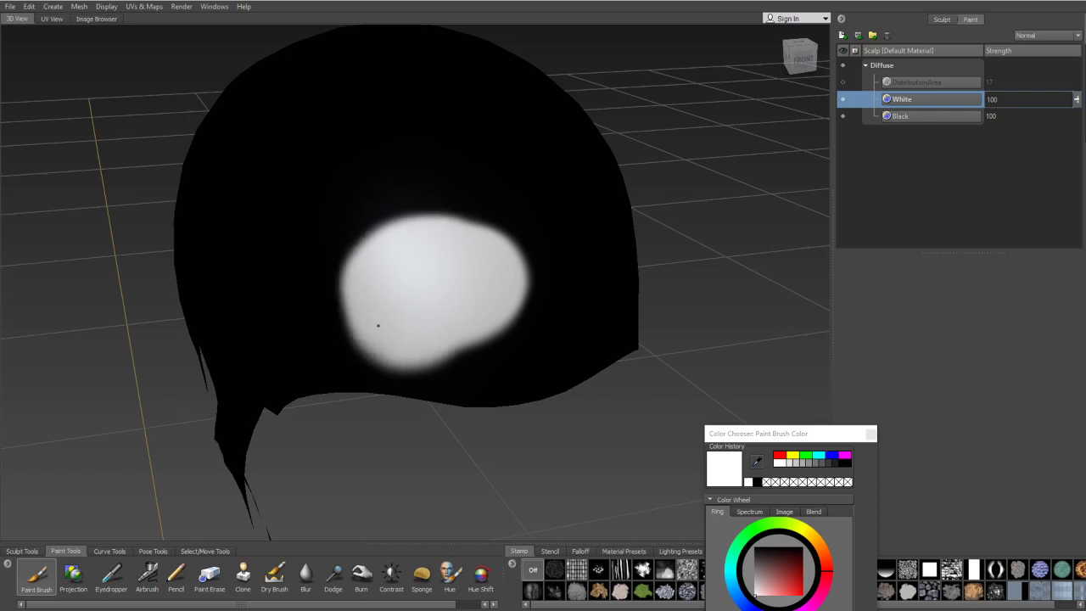
- Export the merged Diffuse channel over ColorMask.png and reload it in the RS Texture
{"action": "right_click", "coordinate": [908, 64]}
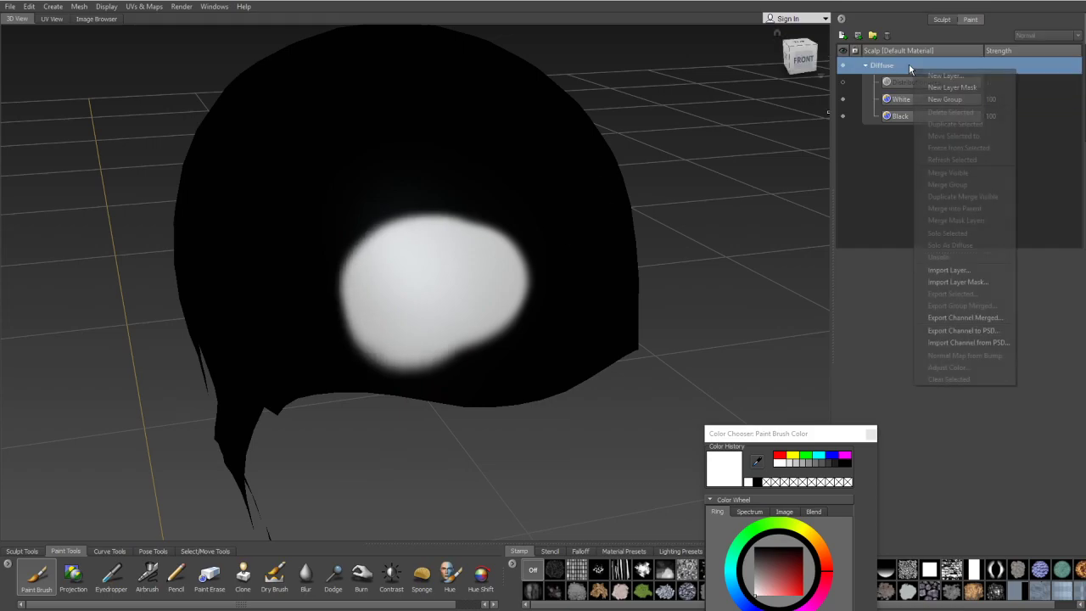
{"action": "left_click", "coordinate": [948, 318]}
{"action": "left_click", "coordinate": [691, 394]}
{"action": "left_click", "coordinate": [551, 383]}
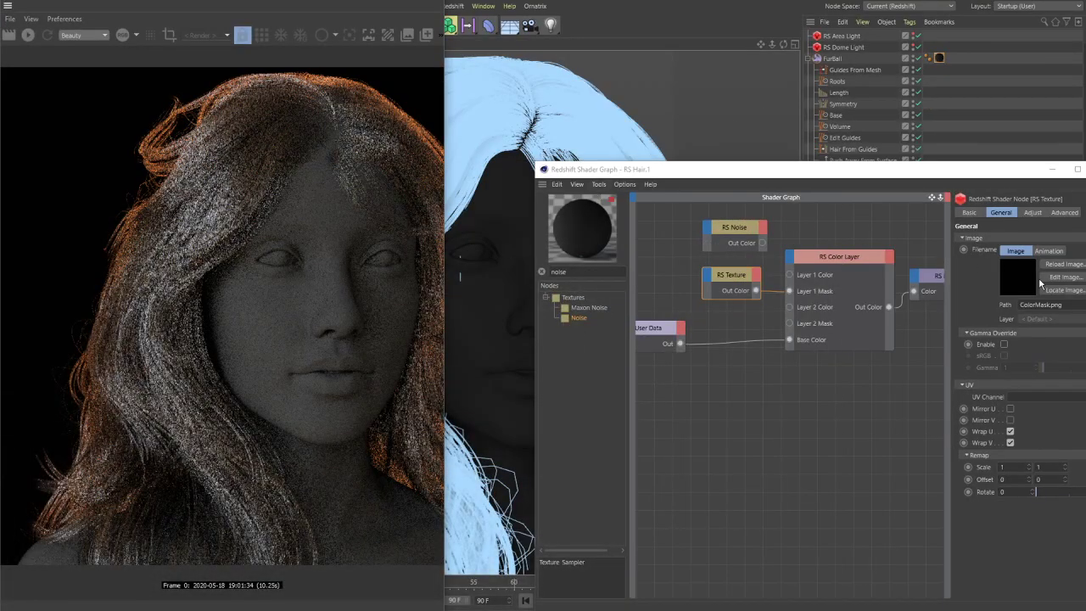
{"action": "left_click", "coordinate": [1061, 264]}
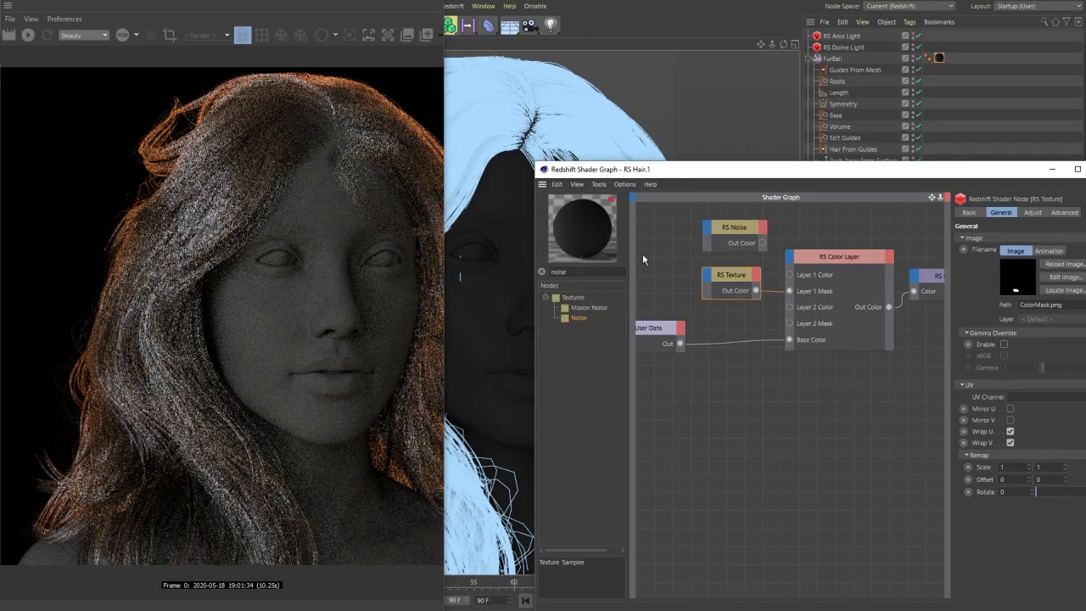
- Re-render the hair with the updated mask and mark where another highlight streak should go
{"action": "left_click", "coordinate": [11, 36]}
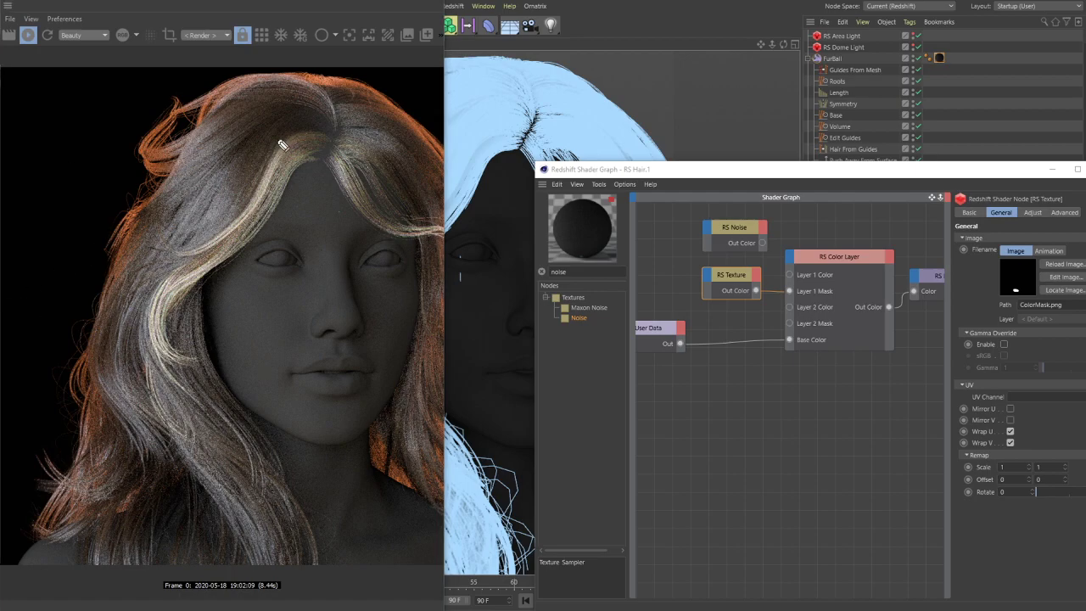
{"action": "left_click_drag", "start_coordinate": [276, 131], "coordinate": [247, 191]}
{"action": "key", "text": "alt+Tab"}
{"action": "key", "text": "alt+Tab"}
{"action": "key", "text": "alt+Tab"}
{"action": "key", "text": "alt+Tab"}
{"action": "key", "text": "alt+Tab"}
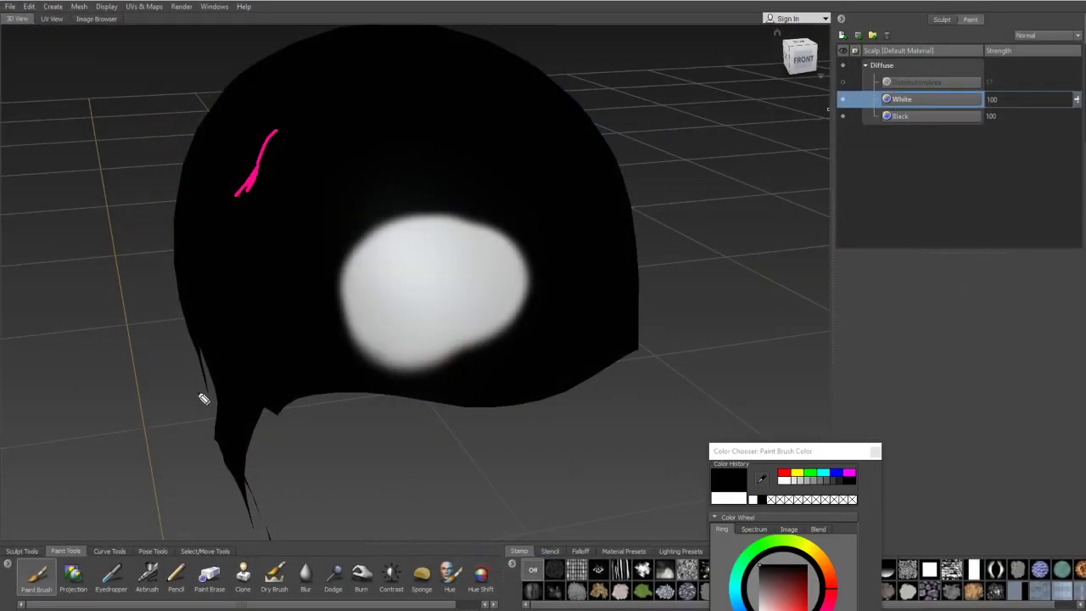
- Undo the stray pink stroke and paint the white blob further up and to the right
{"action": "left_click", "coordinate": [784, 481]}
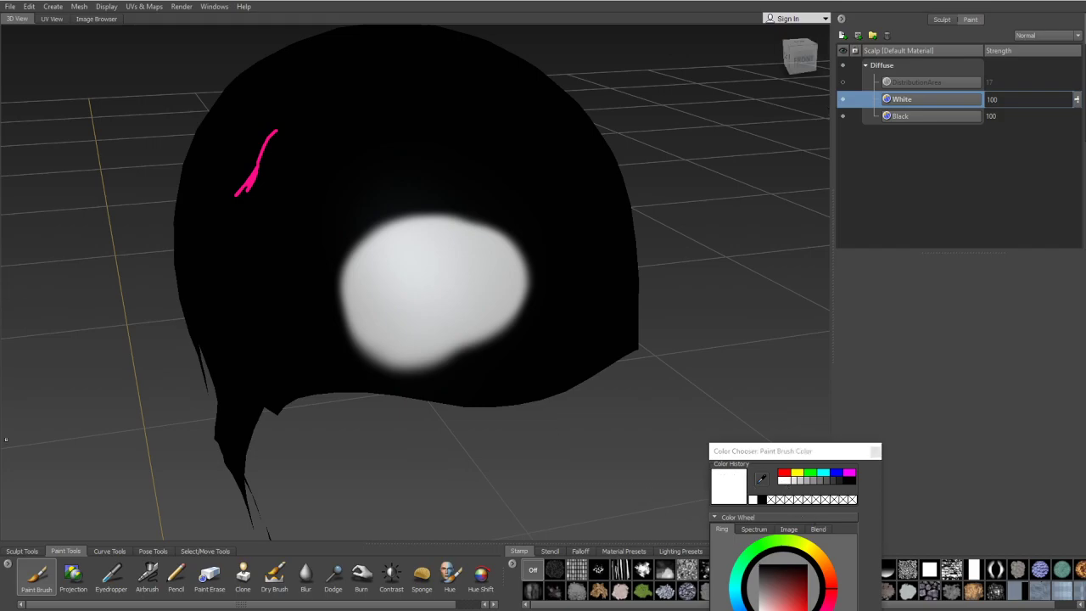
{"action": "key", "text": "ctrl+z"}
{"action": "mouse_move", "coordinate": [483, 252]}
{"action": "left_mouse_down"}
{"action": "mouse_move", "coordinate": [492, 227]}
{"action": "mouse_move", "coordinate": [504, 252]}
{"action": "mouse_move", "coordinate": [490, 248]}
{"action": "mouse_move", "coordinate": [475, 201]}
{"action": "mouse_move", "coordinate": [416, 212]}
{"action": "mouse_move", "coordinate": [475, 182]}
{"action": "mouse_move", "coordinate": [498, 188]}
{"action": "mouse_move", "coordinate": [368, 230]}
{"action": "mouse_move", "coordinate": [379, 259]}
{"action": "left_mouse_up"}
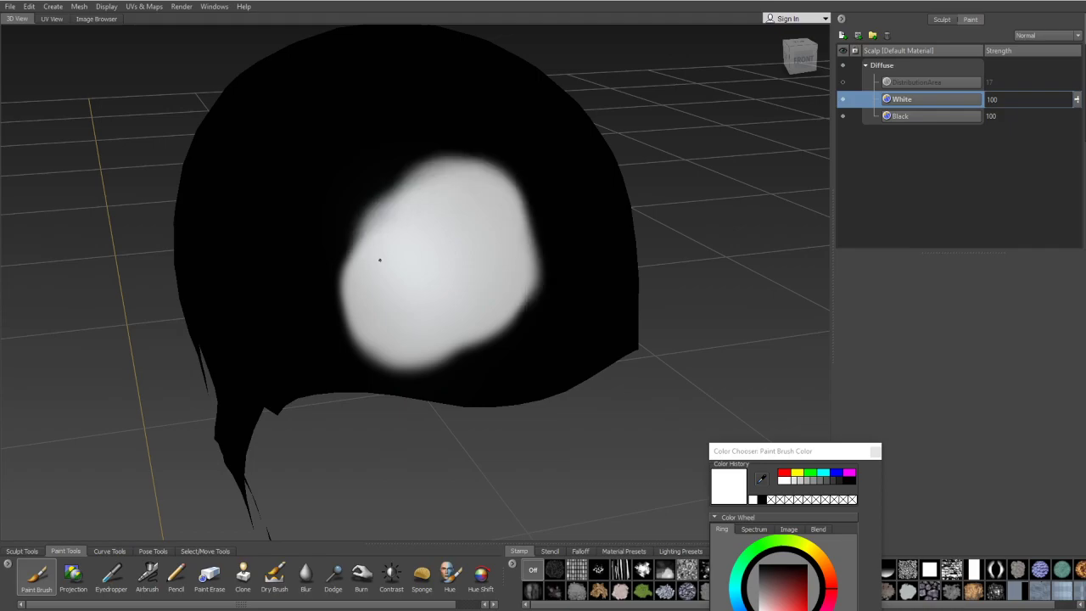
- Export the merged Diffuse channel over ColorMask.png, confirming the replacement
{"action": "right_click", "coordinate": [898, 73]}
{"action": "left_click", "coordinate": [933, 312]}
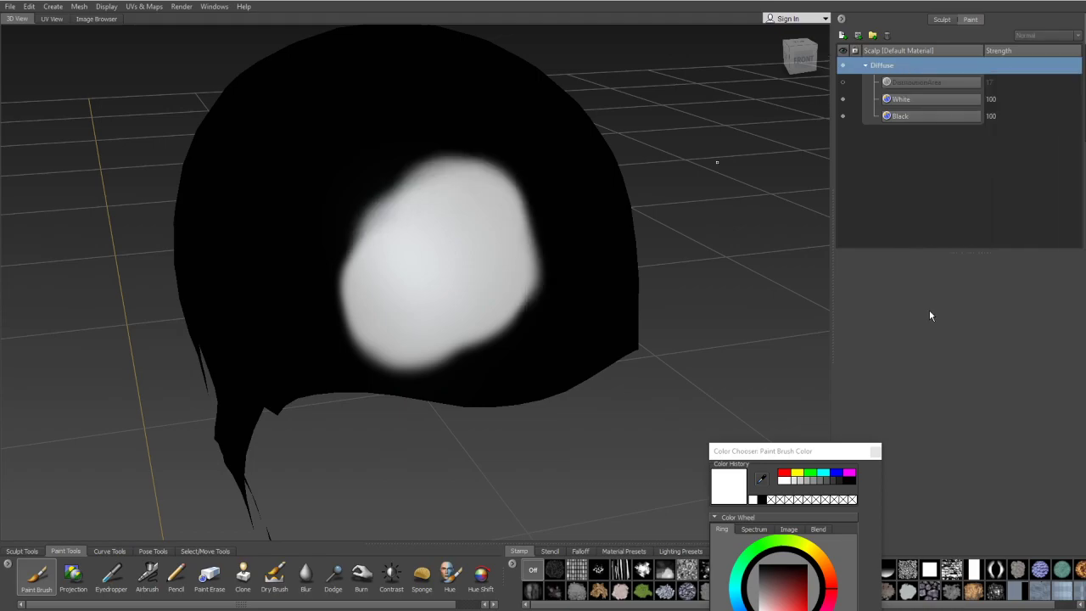
{"action": "left_click", "coordinate": [684, 397]}
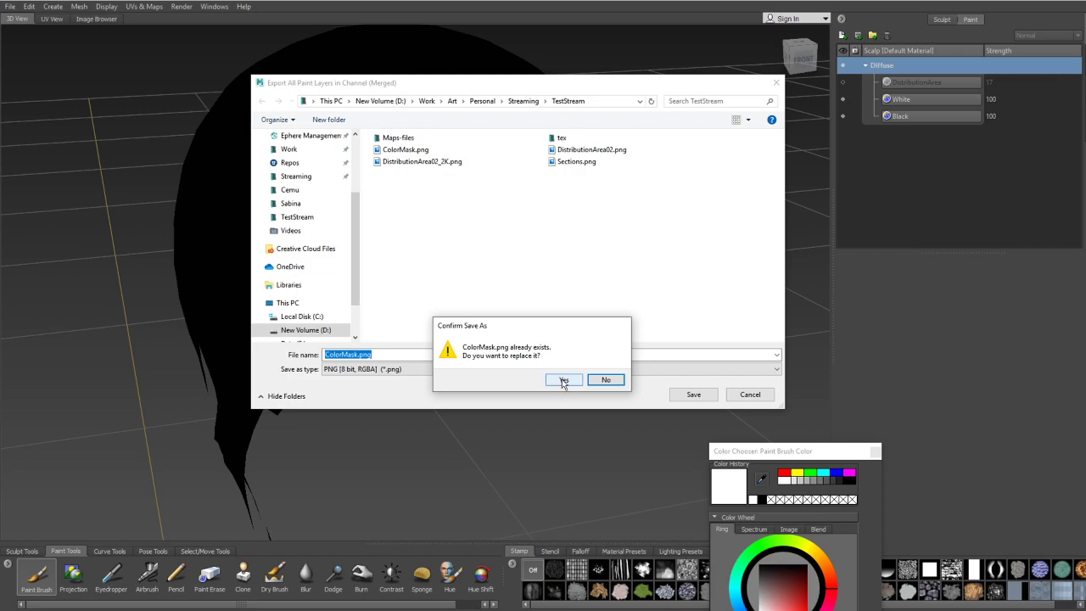
{"action": "left_click", "coordinate": [563, 382]}
{"action": "left_click", "coordinate": [901, 98]}
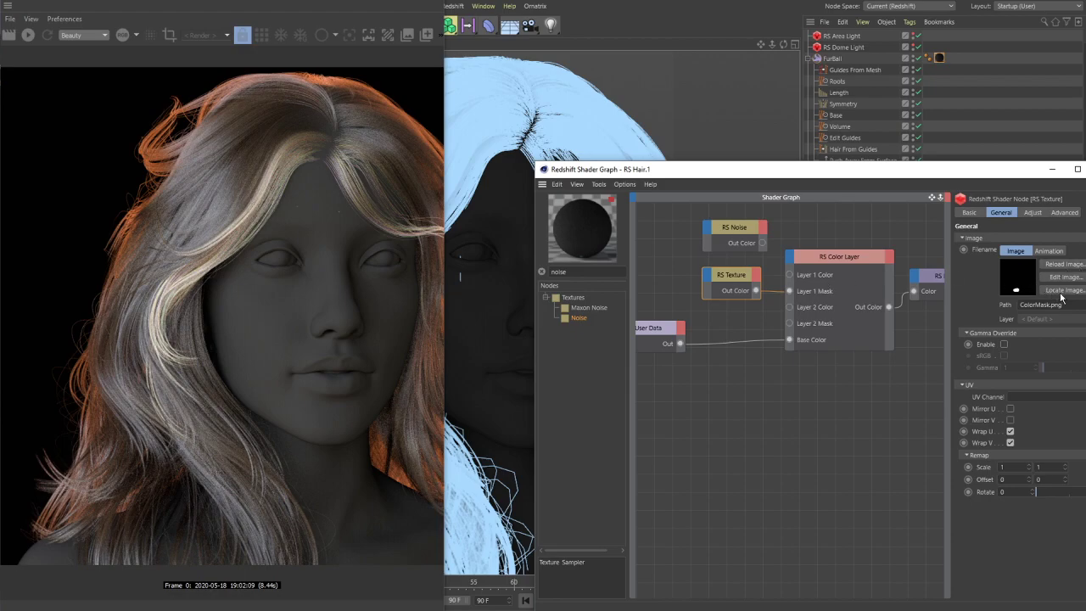
- Reload ColorMask.png into the RS Texture and inspect the image in Photos, then cancel the browser
{"action": "left_click", "coordinate": [1065, 264]}
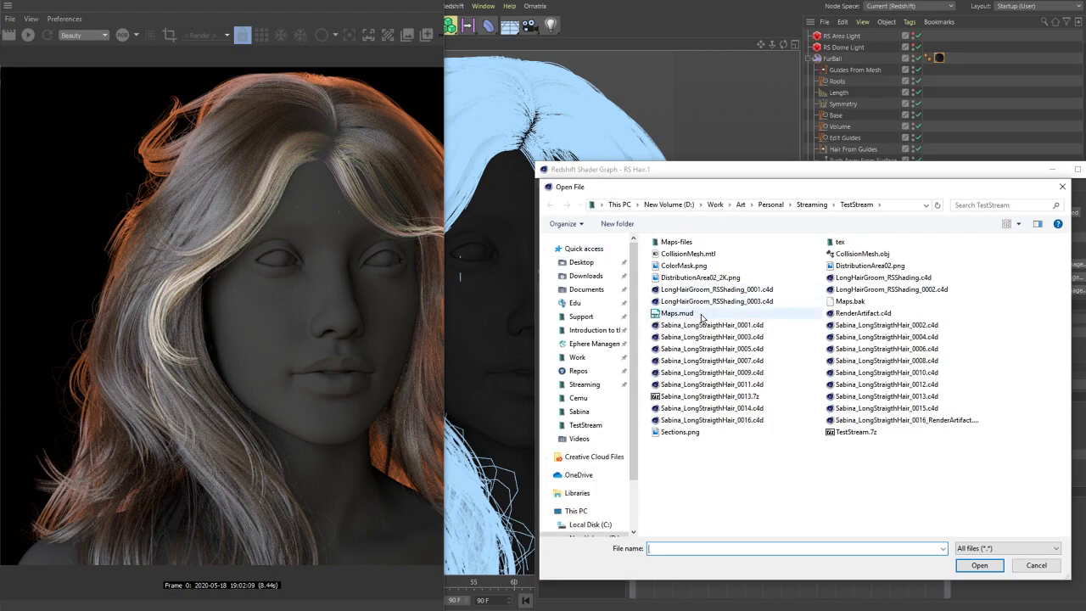
{"action": "double_click", "coordinate": [684, 265]}
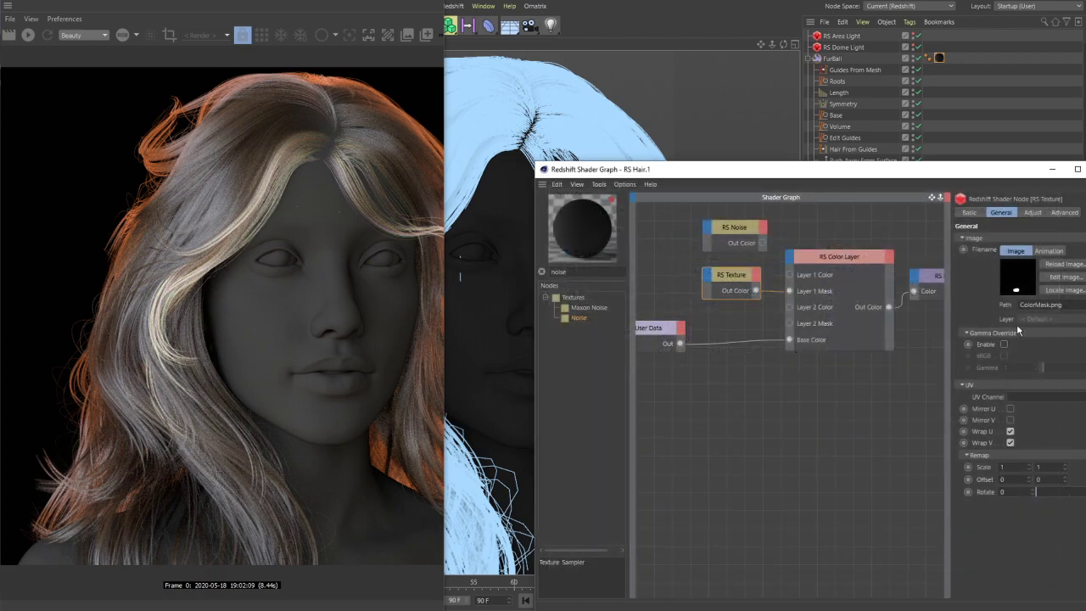
{"action": "left_click", "coordinate": [1065, 264]}
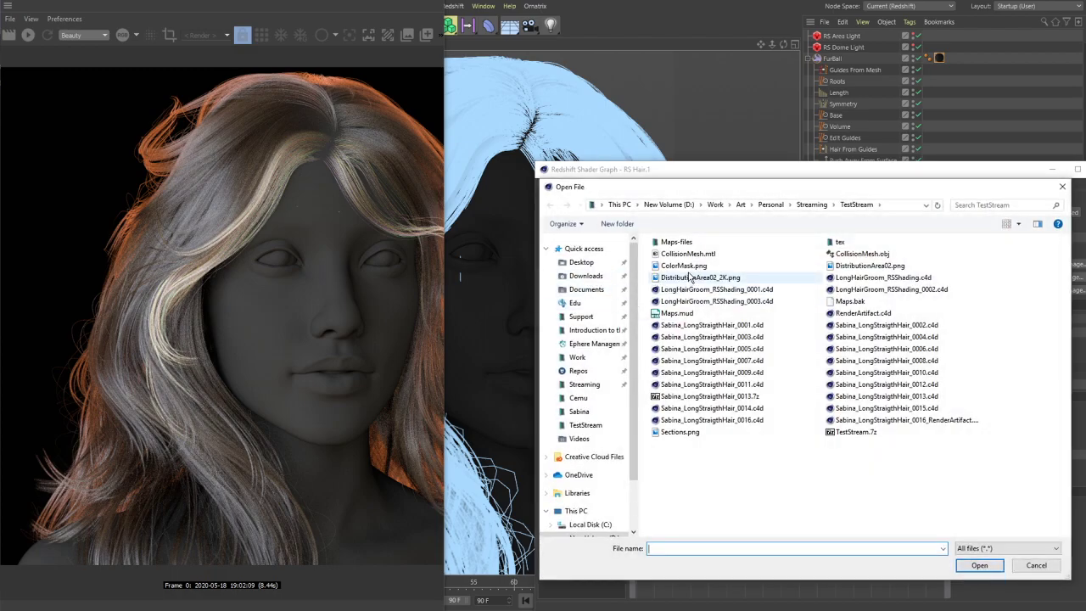
{"action": "left_click", "coordinate": [690, 268]}
{"action": "right_click", "coordinate": [690, 269]}
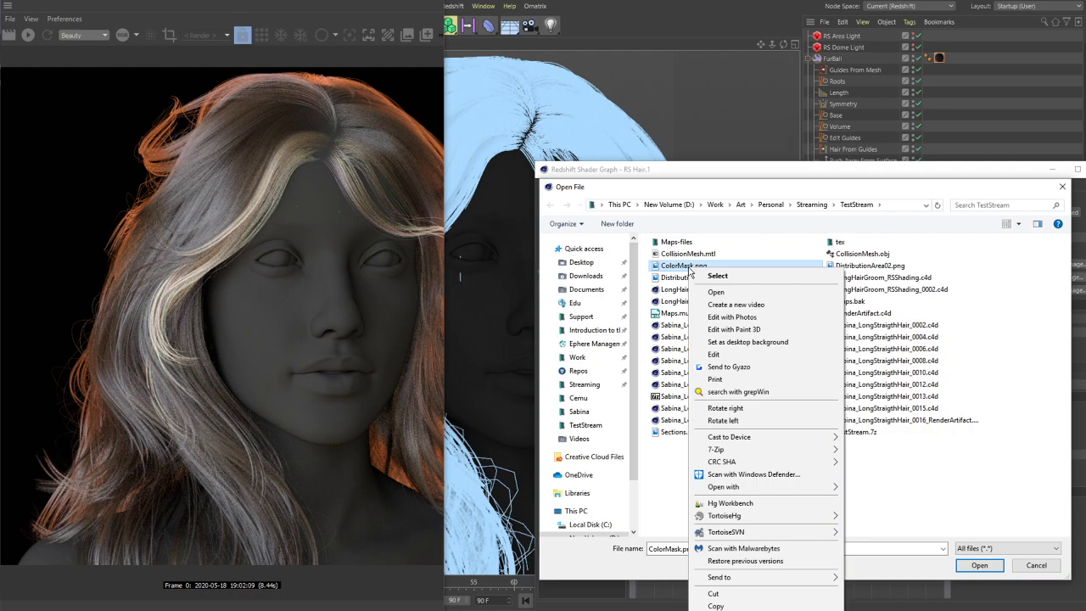
{"action": "left_click", "coordinate": [744, 318]}
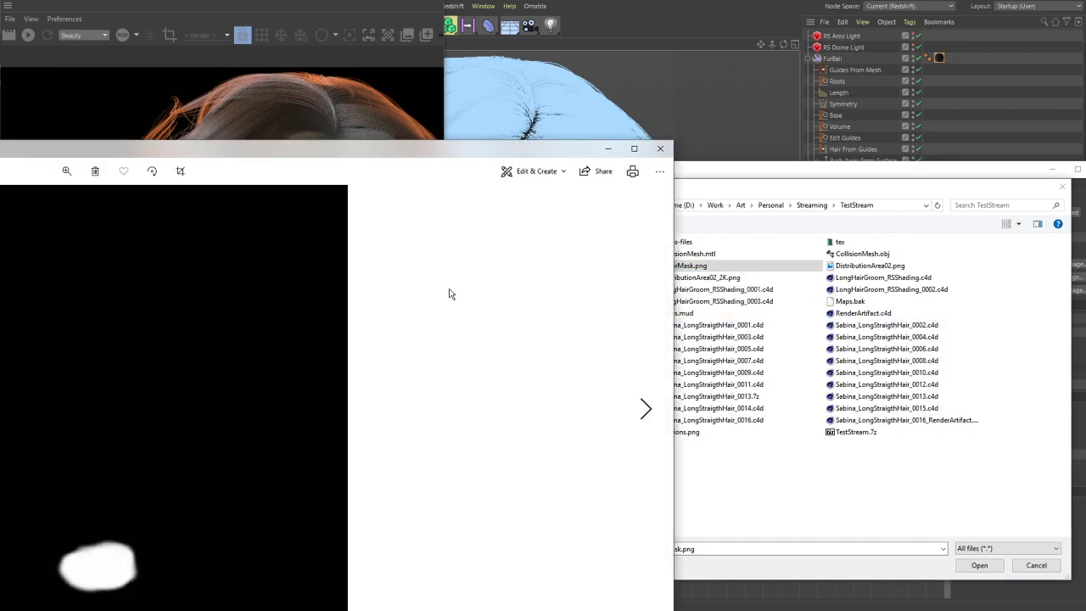
{"action": "left_click", "coordinate": [660, 148]}
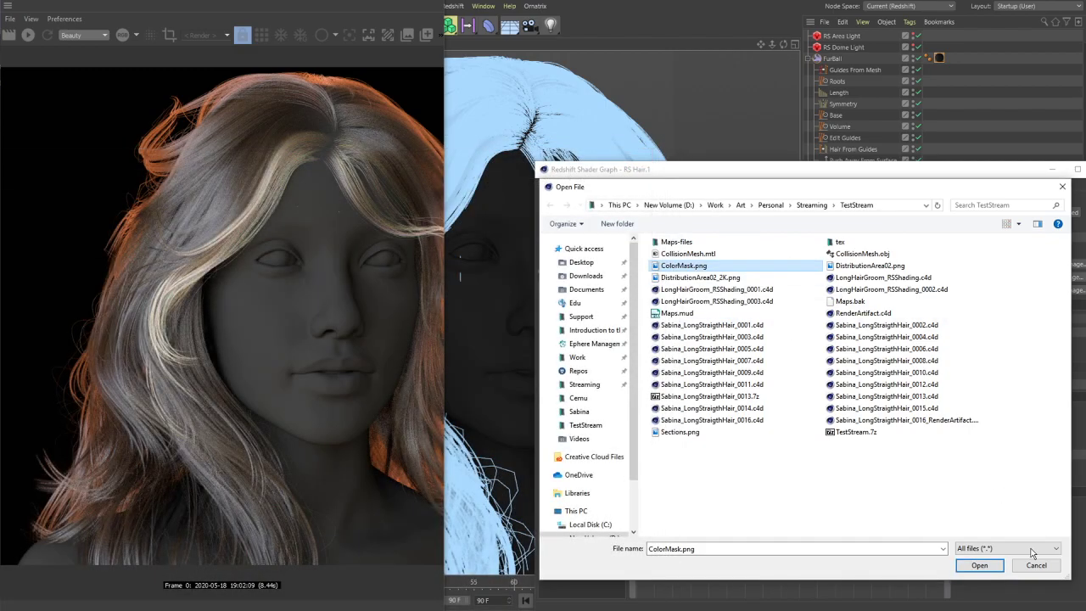
{"action": "left_click", "coordinate": [1036, 565]}
{"action": "key", "text": "alt+Tab"}
{"action": "left_click", "coordinate": [621, 323]}
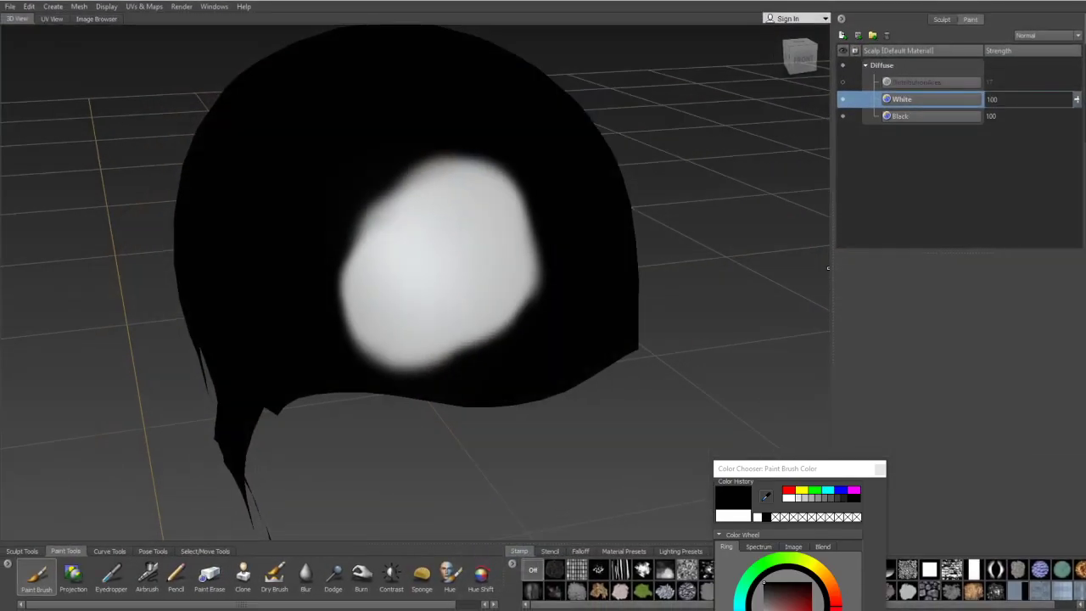
- Export the merged Diffuse channel with the enlarged white blob, replacing ColorMask.png
{"action": "right_click", "coordinate": [909, 67]}
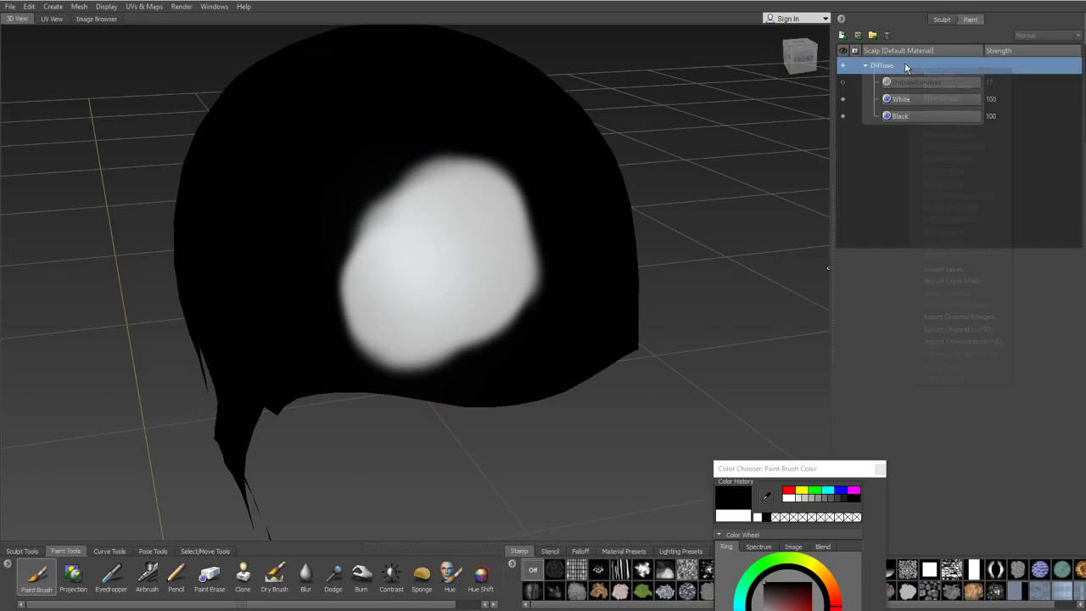
{"action": "left_click", "coordinate": [952, 317]}
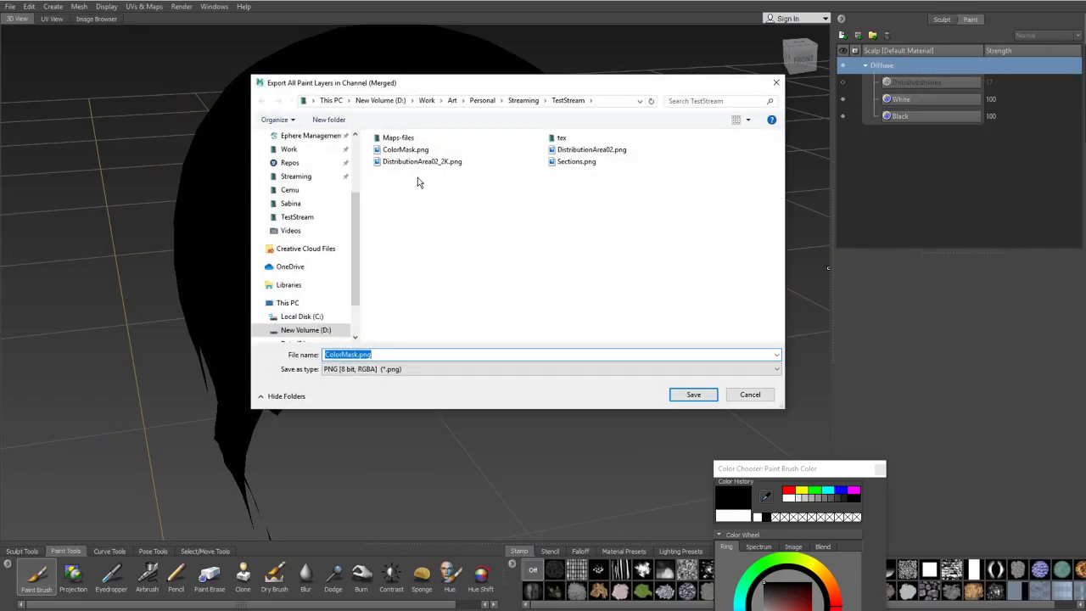
{"action": "left_click", "coordinate": [458, 150]}
{"action": "left_click", "coordinate": [693, 395]}
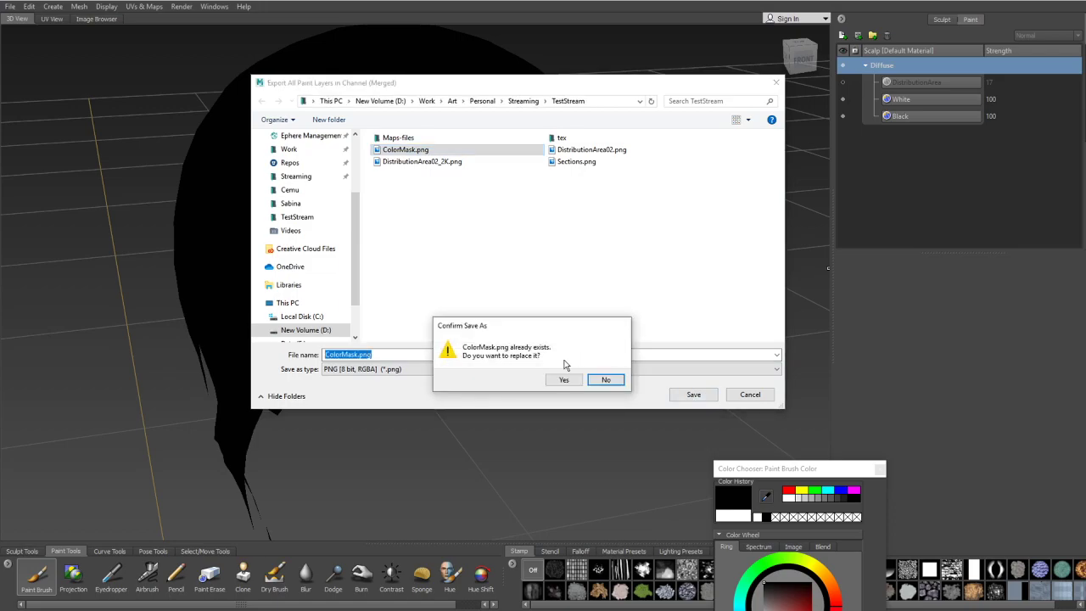
{"action": "left_click", "coordinate": [563, 380]}
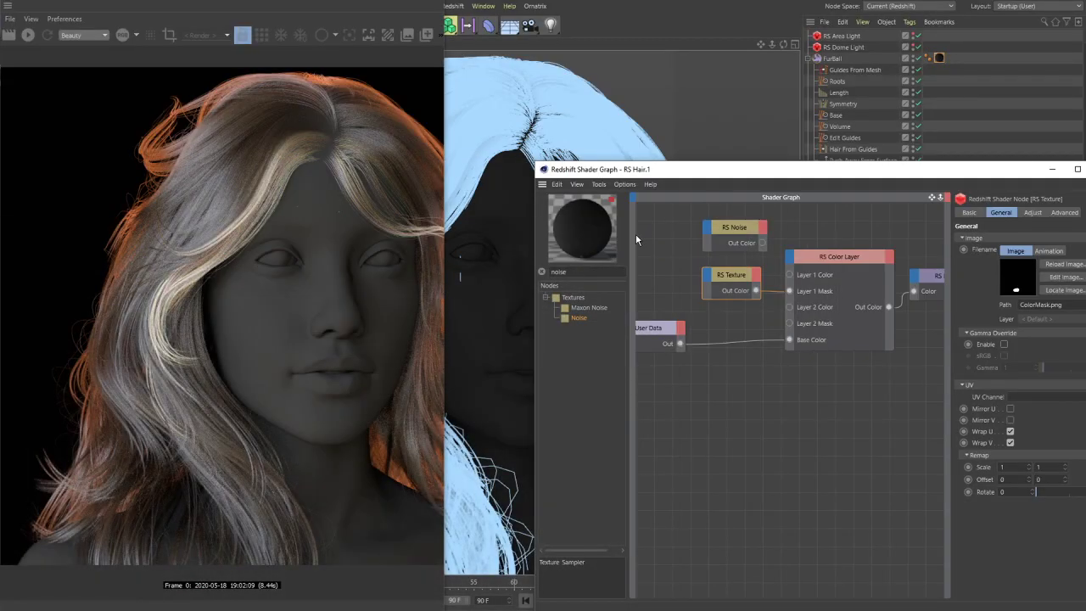
- Preview ColorMask.png in Photos from the texture's file browser, then cancel without changing it
{"action": "left_click", "coordinate": [1065, 264]}
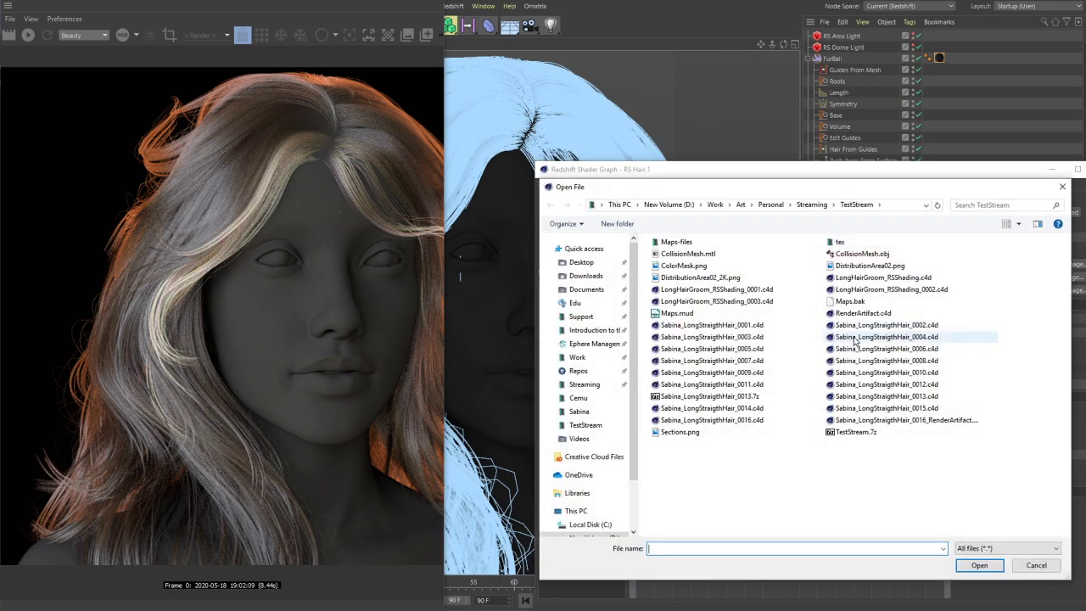
{"action": "left_click", "coordinate": [682, 265]}
{"action": "right_click", "coordinate": [681, 266]}
{"action": "left_click", "coordinate": [712, 292]}
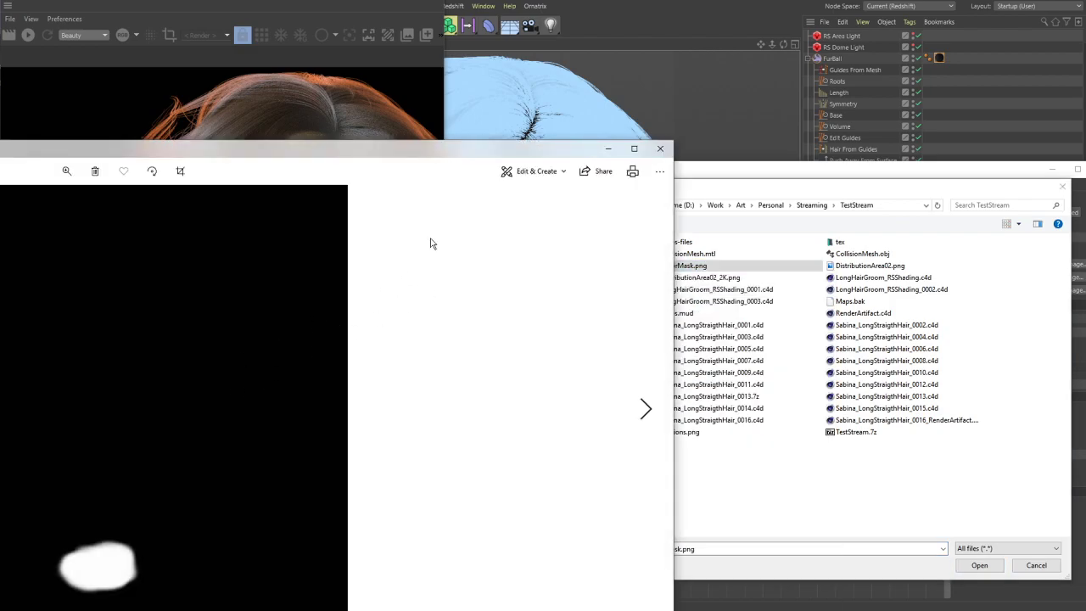
{"action": "left_click", "coordinate": [660, 148]}
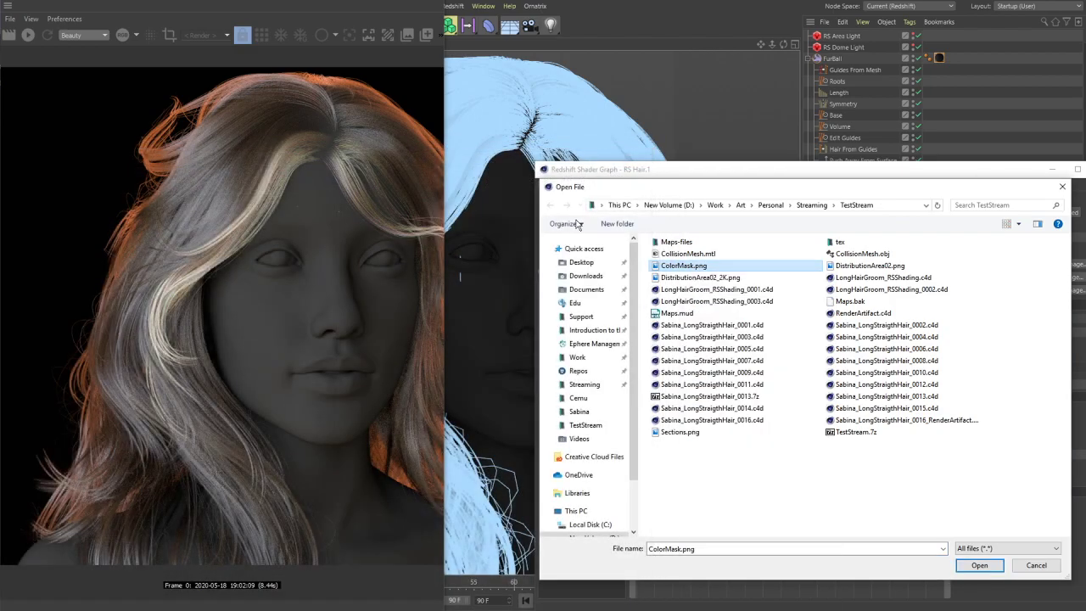
{"action": "left_click", "coordinate": [1037, 567]}
{"action": "key", "text": "alt+Tab"}
{"action": "key", "text": "alt+Tab"}
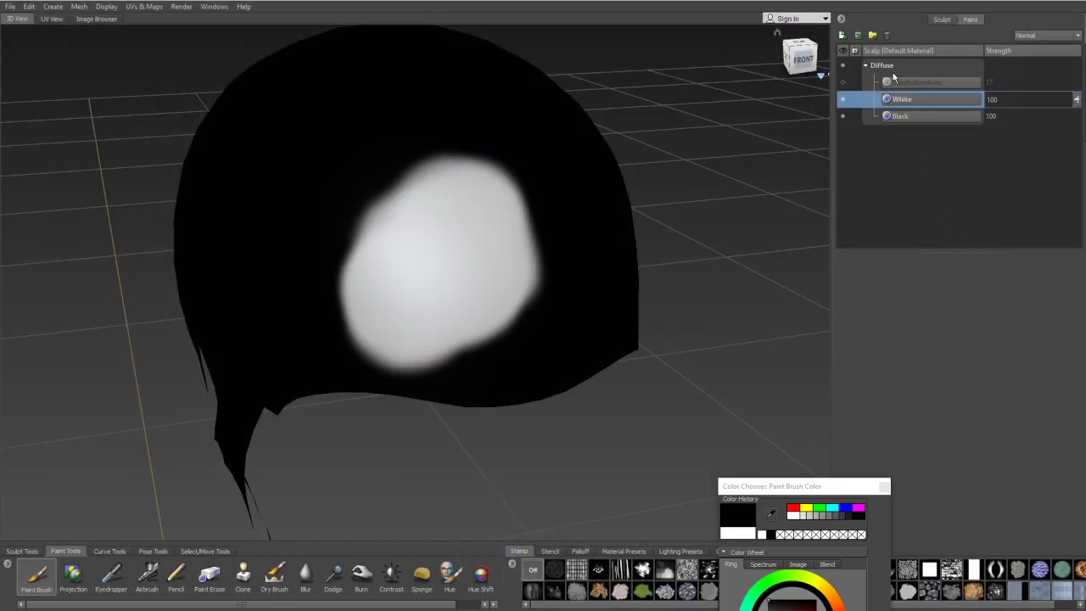
- Export the merged Diffuse channel as ColorMask02.png, editing the file name before saving
{"action": "right_click", "coordinate": [900, 73]}
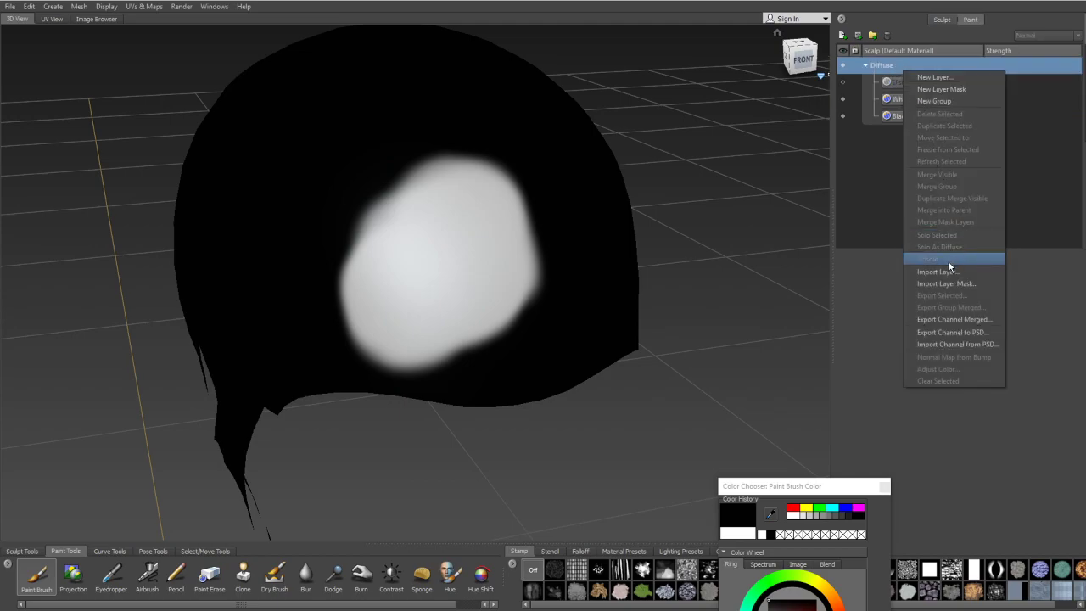
{"action": "left_click", "coordinate": [947, 320]}
{"action": "left_click_drag", "start_coordinate": [373, 355], "coordinate": [356, 355]}
{"action": "key", "text": "BackSpace"}
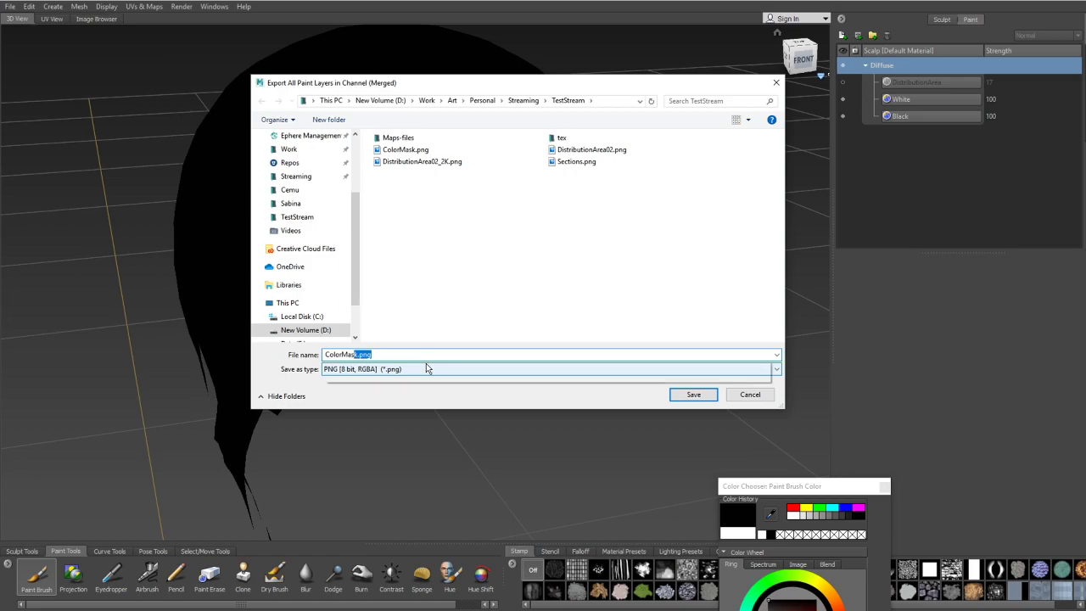
{"action": "left_click", "coordinate": [427, 368]}
{"action": "key", "text": "Return"}
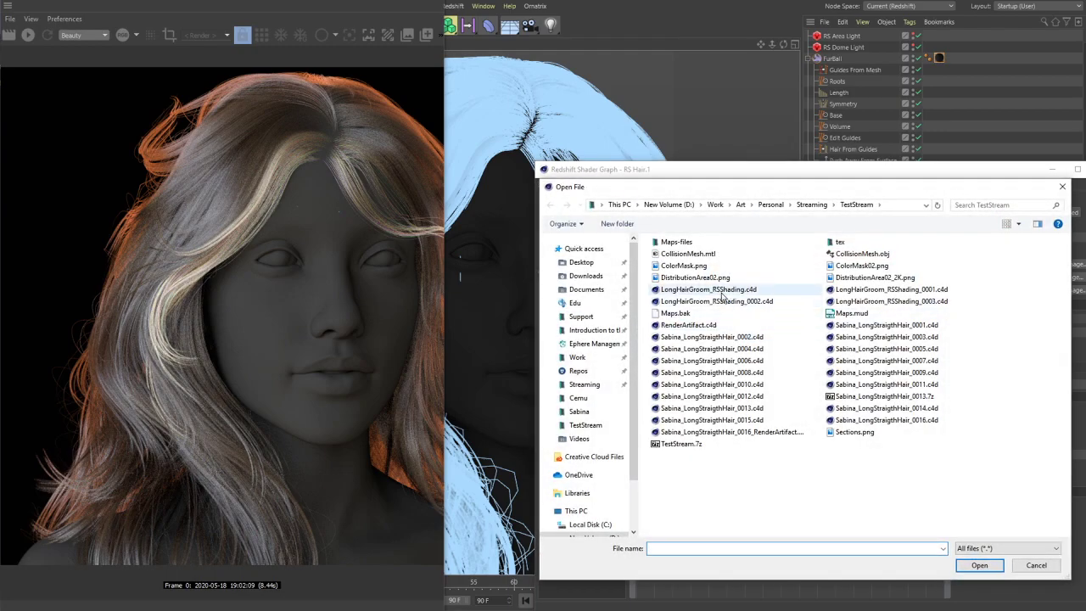
- Preview ColorMask02.png in an image viewer, then cancel the Open File dialog without loading it
{"action": "left_click", "coordinate": [864, 267]}
{"action": "right_click", "coordinate": [863, 267]}
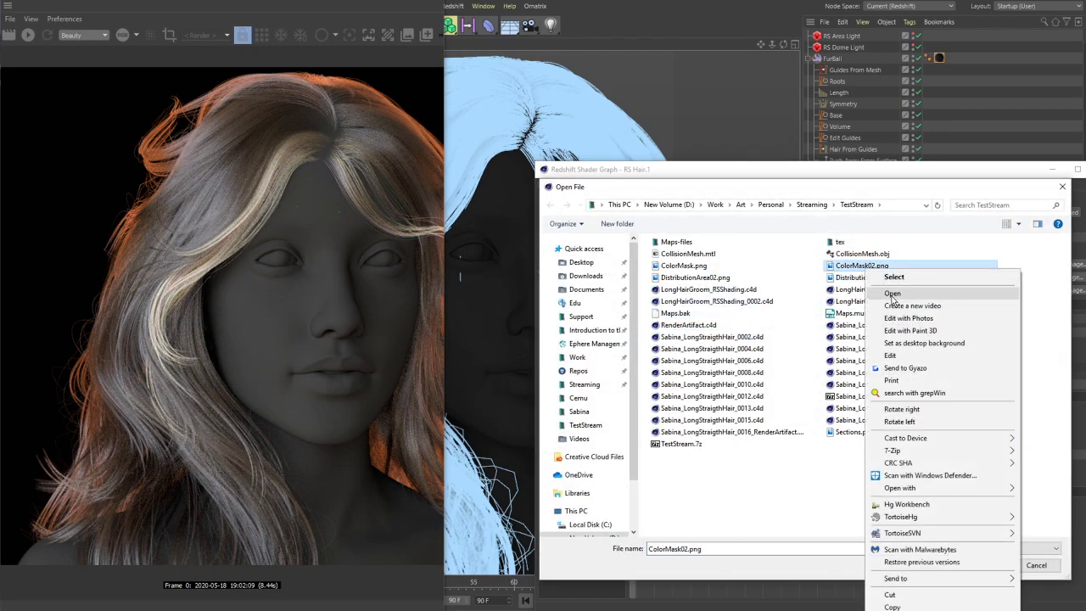
{"action": "left_click", "coordinate": [882, 281]}
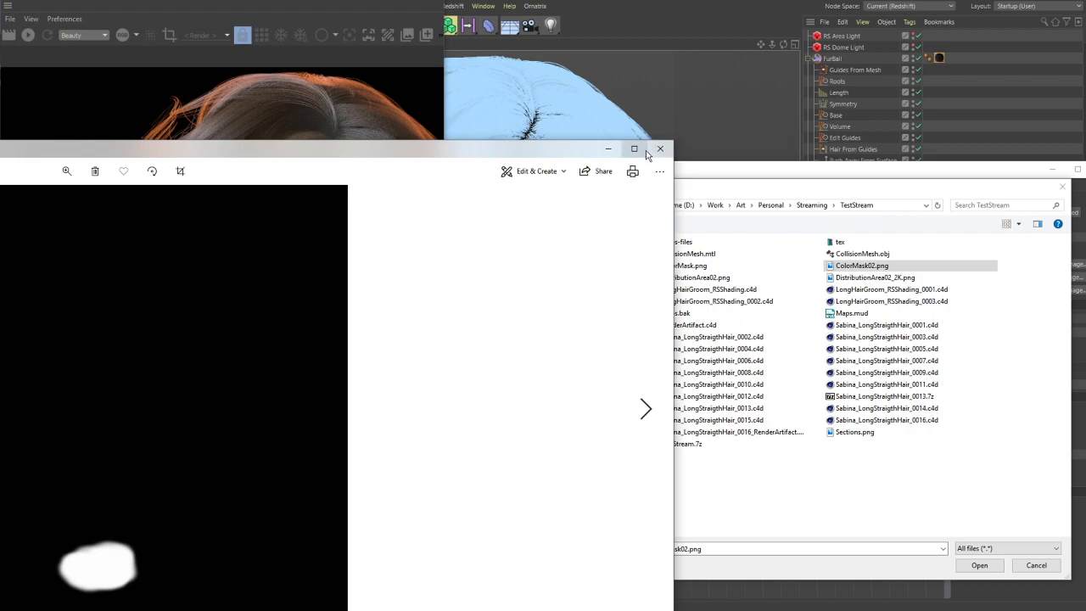
{"action": "left_click", "coordinate": [659, 150]}
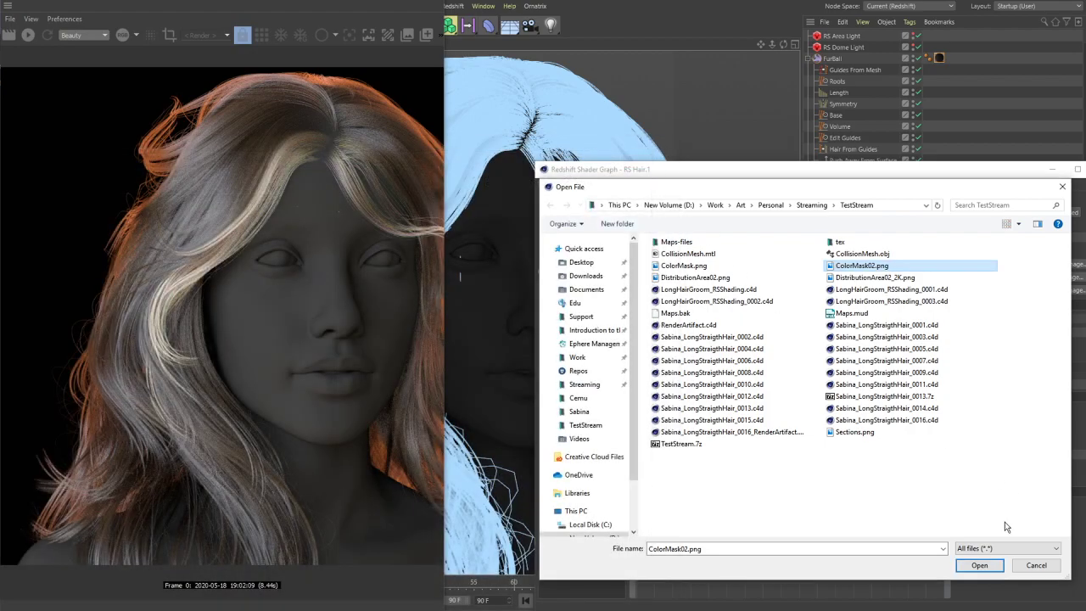
{"action": "left_click", "coordinate": [1036, 565]}
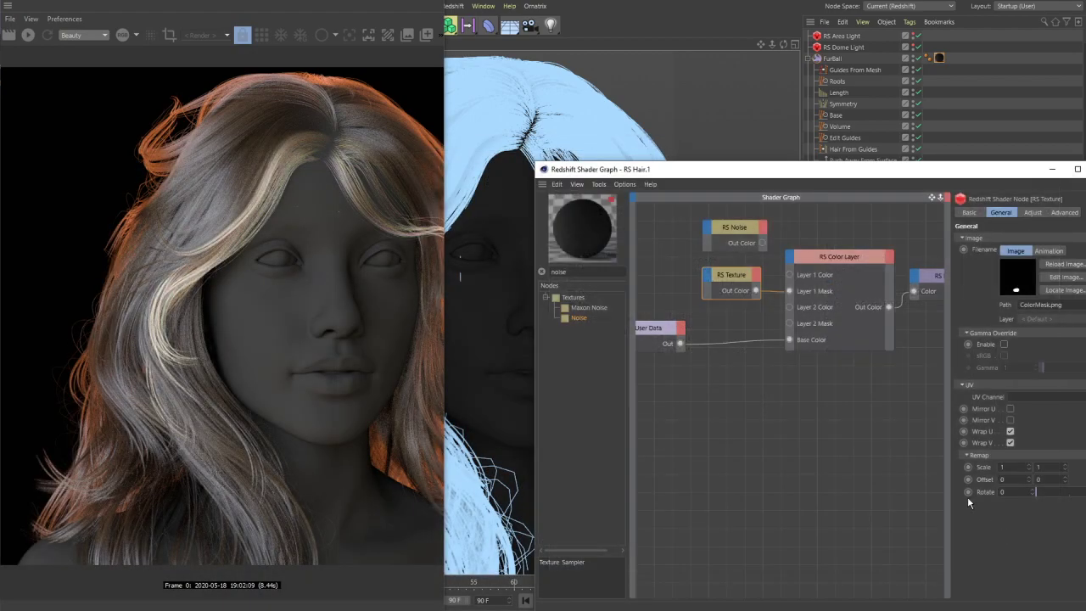
- Run the Redshift IPR render briefly to check the blonde streaks, then Alt+Tab to Mudbox
{"action": "left_click", "coordinate": [28, 36]}
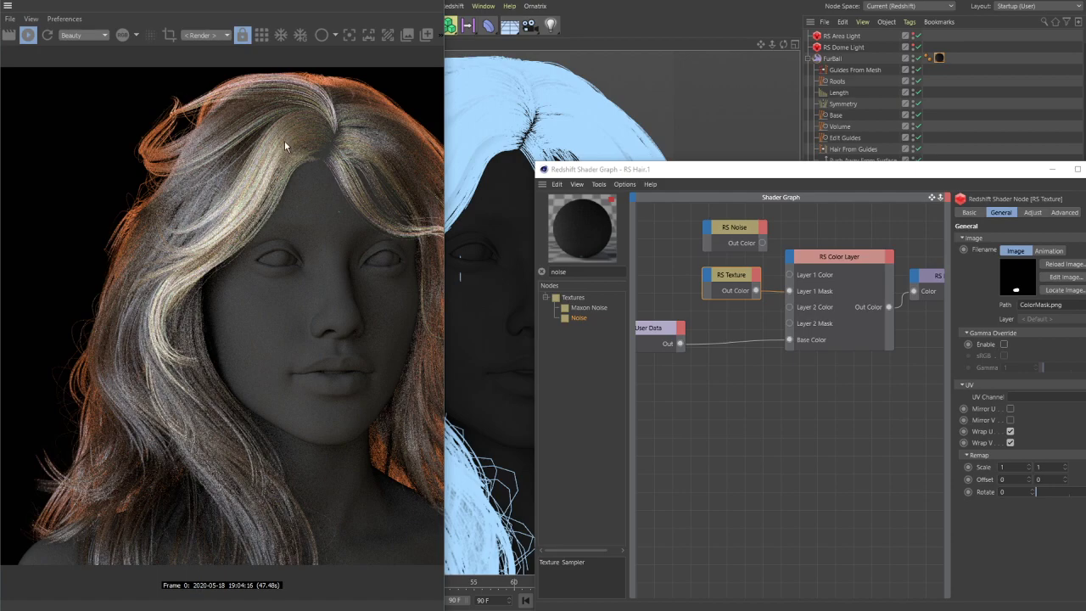
{"action": "left_click", "coordinate": [29, 36]}
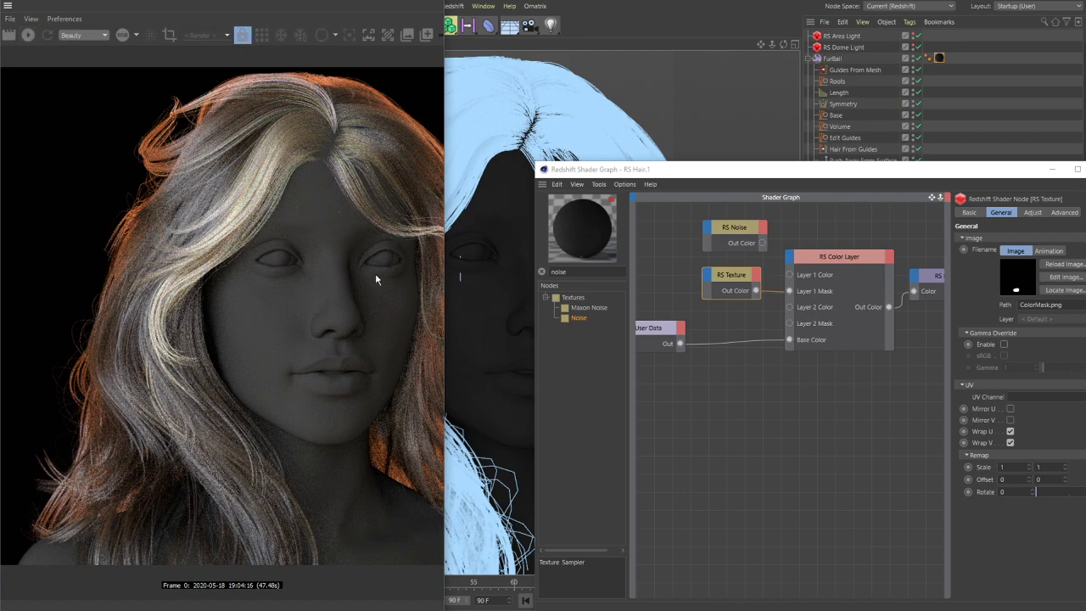
{"action": "key", "text": "alt+Tab"}
{"action": "key", "text": "alt+Tab"}
{"action": "key", "text": "alt+Tab"}
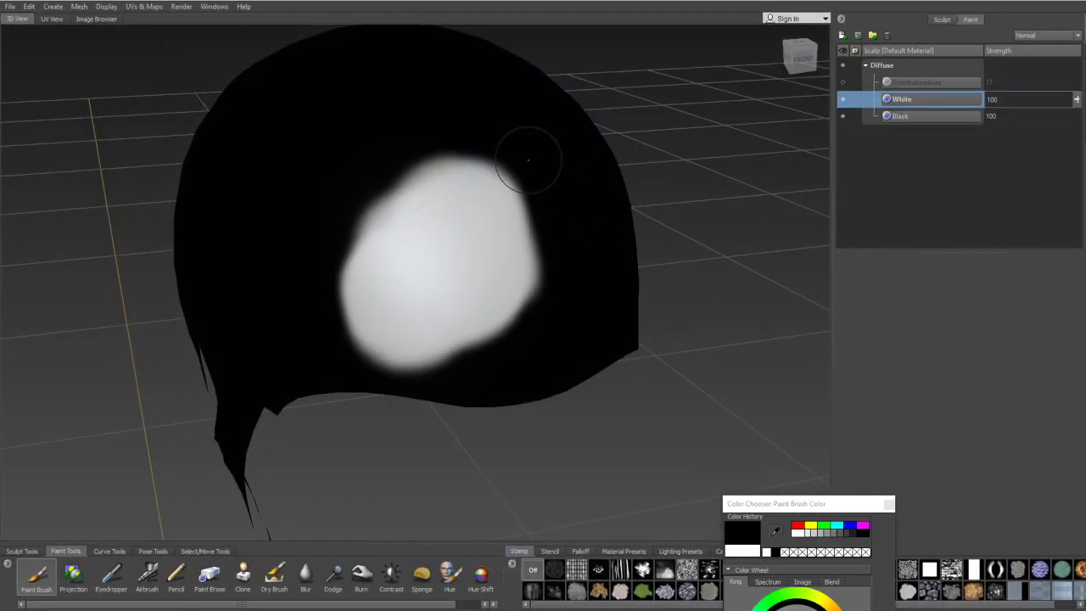
- Paint black over the top edge of the white patch in Mudbox
{"action": "left_click", "coordinate": [464, 127]}
{"action": "mouse_move", "coordinate": [407, 142]}
{"action": "left_mouse_down"}
{"action": "mouse_move", "coordinate": [479, 155]}
{"action": "mouse_move", "coordinate": [362, 183]}
{"action": "left_mouse_up"}
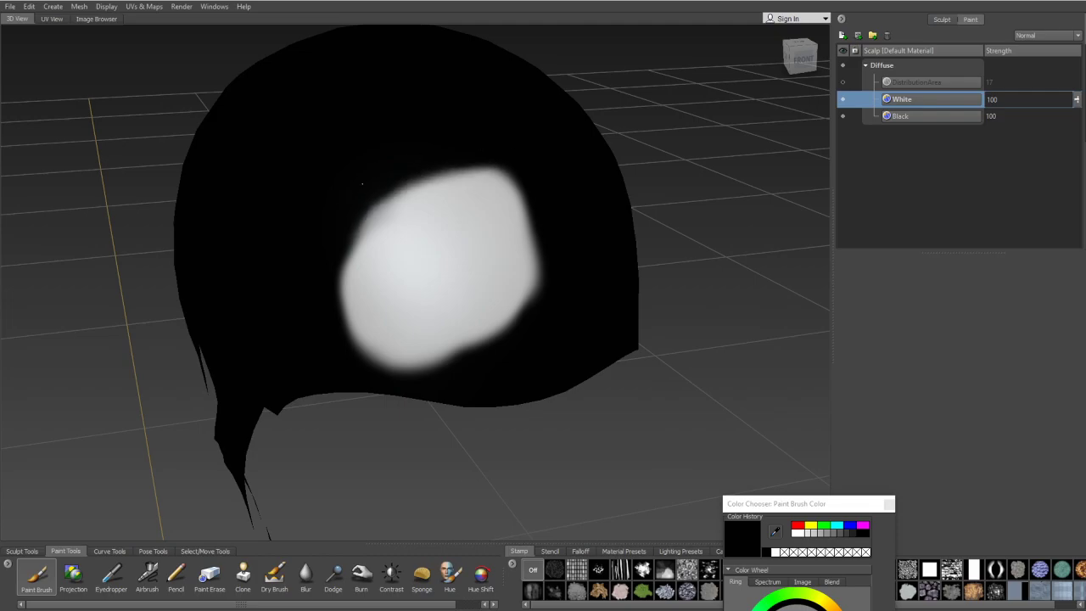
{"action": "mouse_move", "coordinate": [503, 154]}
{"action": "left_mouse_down"}
{"action": "mouse_move", "coordinate": [449, 163]}
{"action": "mouse_move", "coordinate": [459, 151]}
{"action": "mouse_move", "coordinate": [314, 206]}
{"action": "left_mouse_up"}
{"action": "mouse_move", "coordinate": [431, 149]}
{"action": "left_mouse_down"}
{"action": "mouse_move", "coordinate": [386, 195]}
{"action": "mouse_move", "coordinate": [354, 202]}
{"action": "left_mouse_up"}
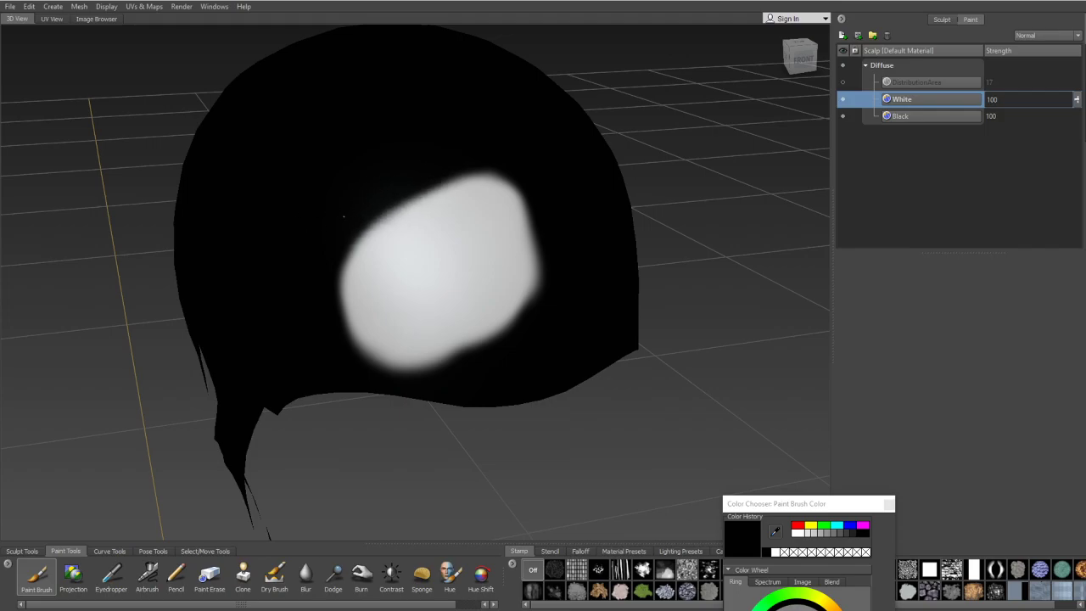
- Export the merged Diffuse channel over ColorMask02.png and pick that file in Cinema 4D's browser
{"action": "right_click", "coordinate": [910, 67]}
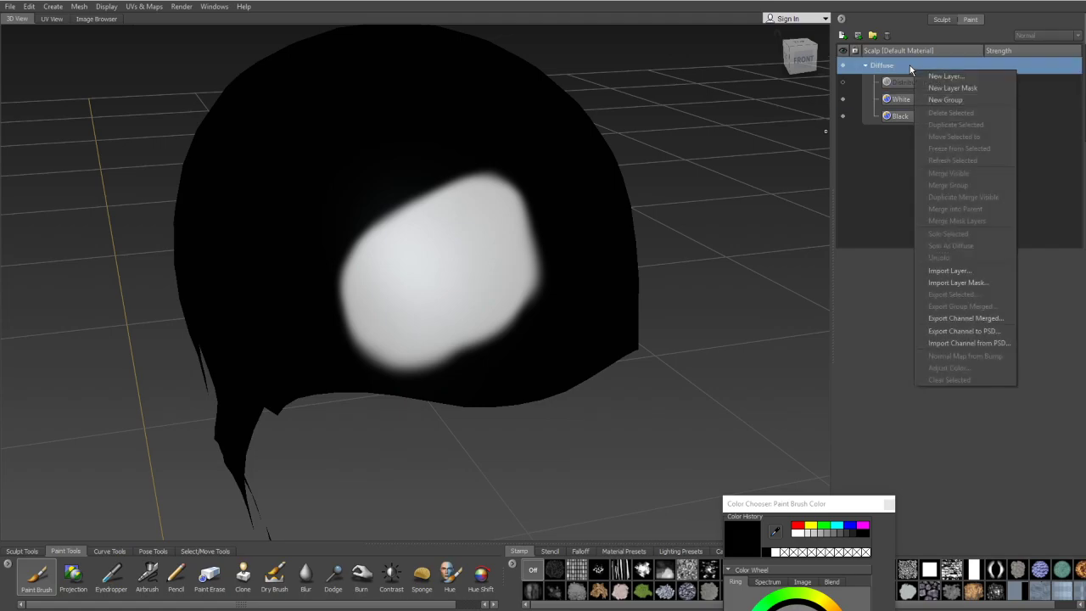
{"action": "left_click", "coordinate": [957, 318]}
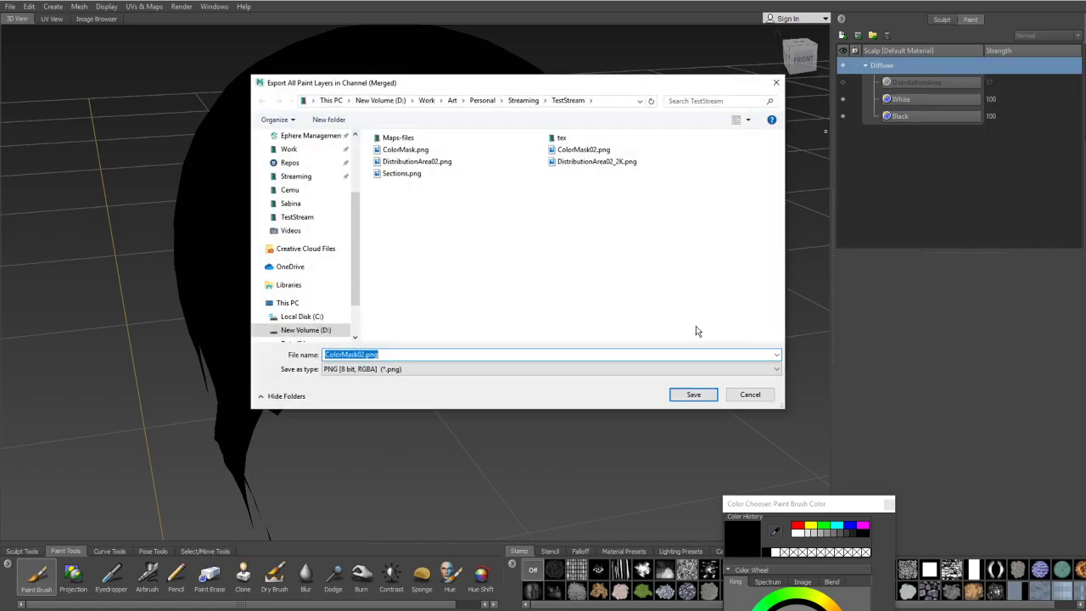
{"action": "left_click", "coordinate": [694, 394]}
{"action": "left_click", "coordinate": [568, 378]}
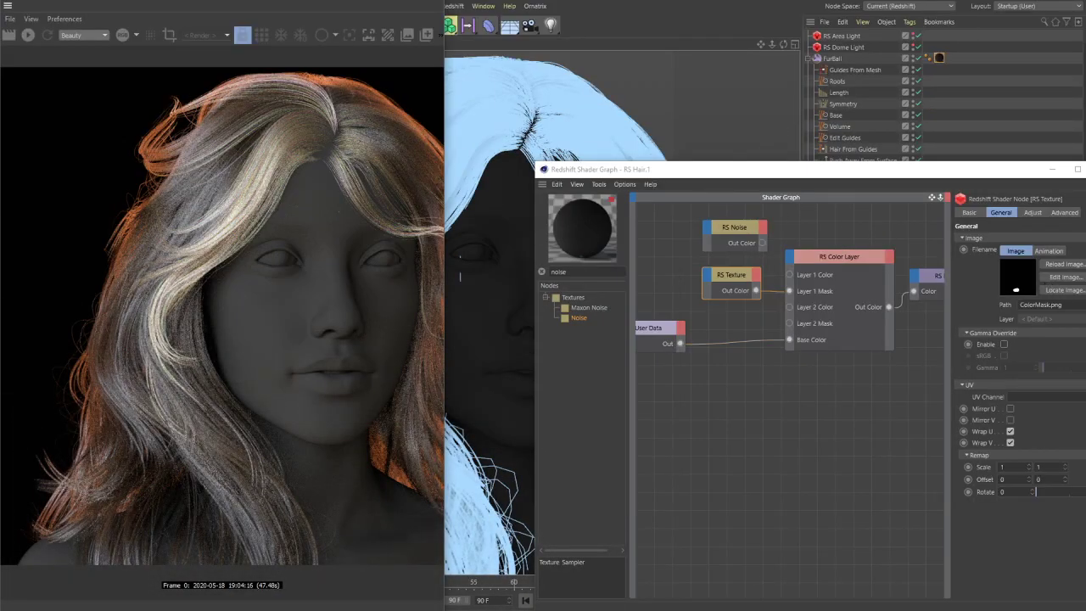
{"action": "left_click", "coordinate": [1016, 278]}
{"action": "left_click", "coordinate": [861, 266]}
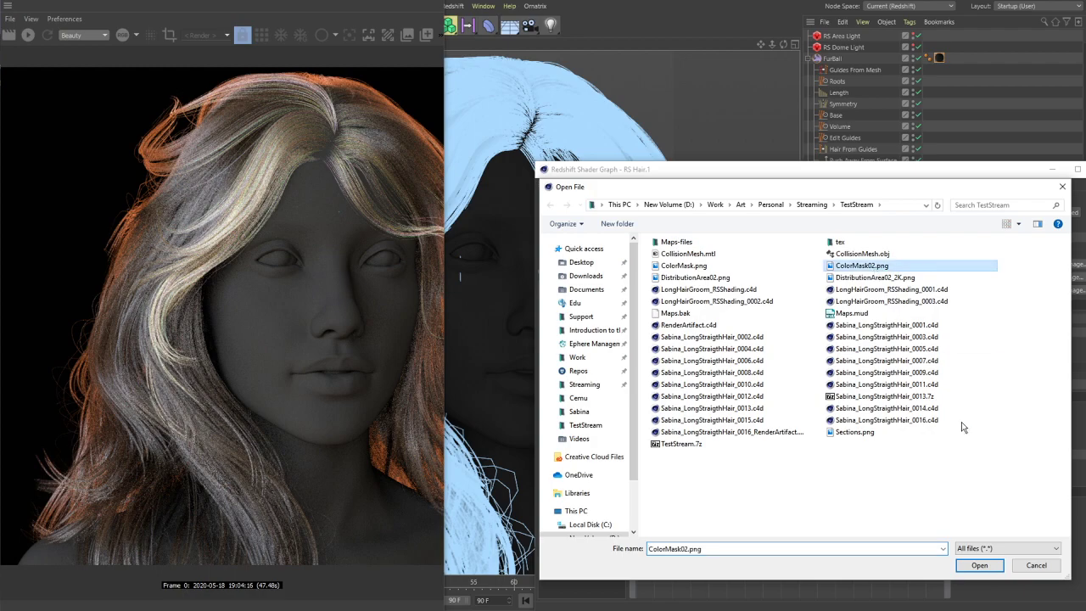
- Load ColorMask02.png into the RS Texture, re-render the hair in IPR, and return to Mudbox
{"action": "key", "text": "Return"}
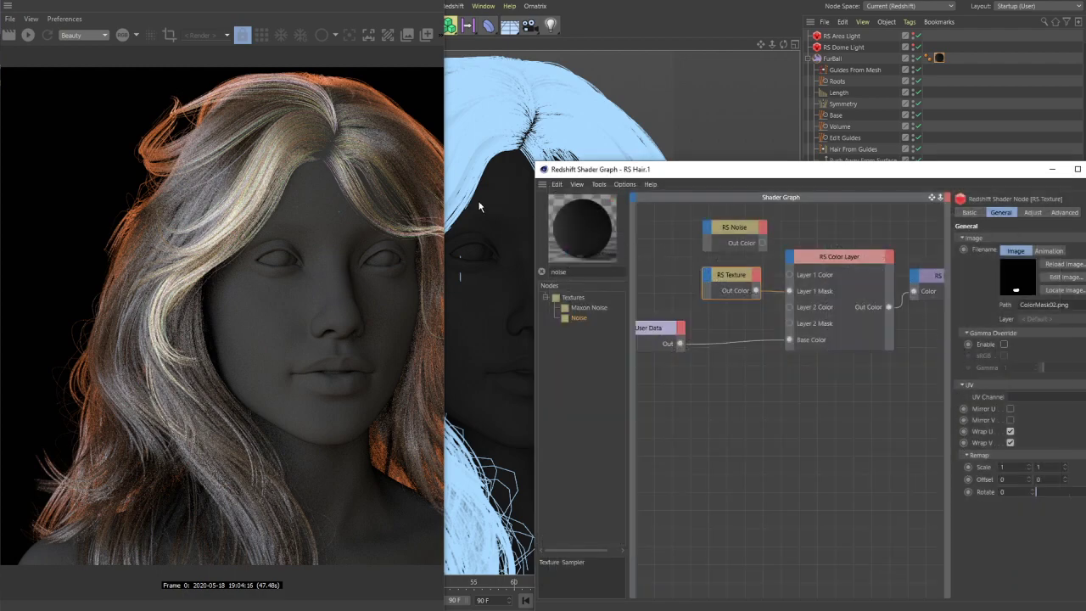
{"action": "left_click", "coordinate": [28, 34]}
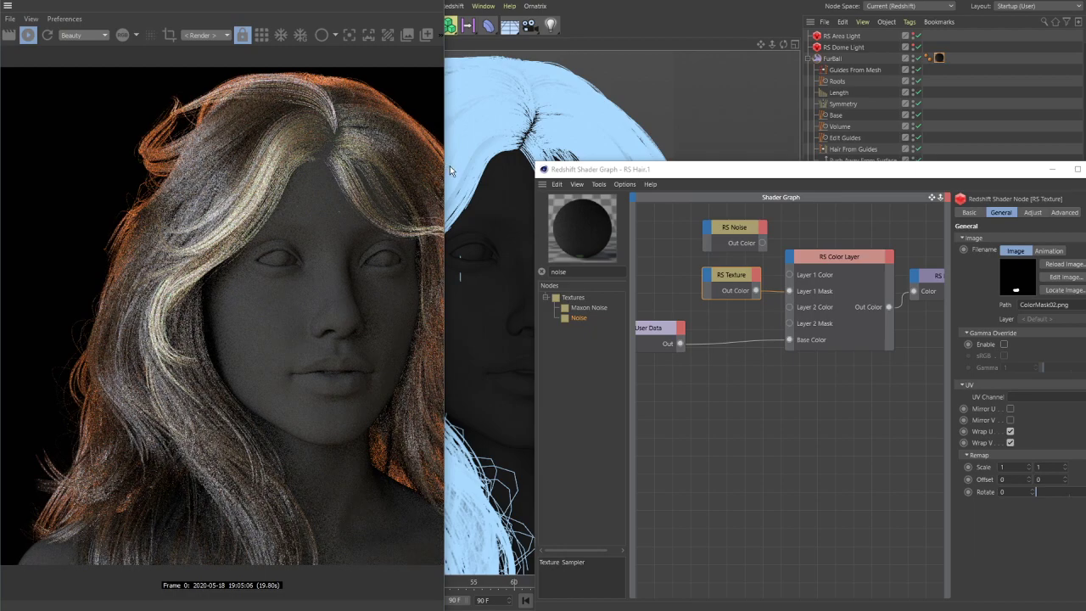
{"action": "key", "text": "alt+Tab"}
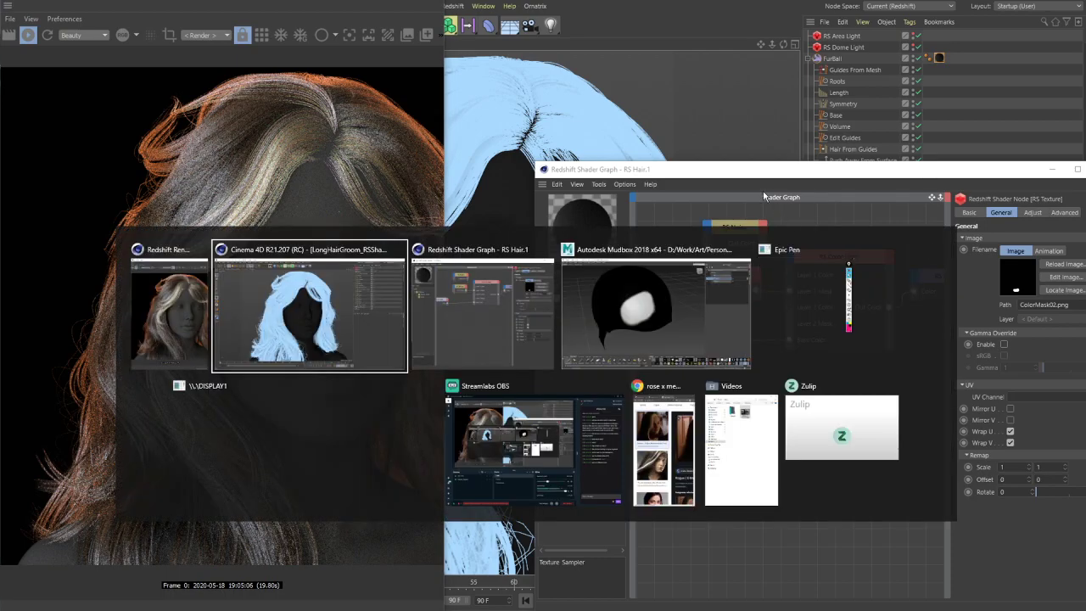
{"action": "key", "text": "alt+Tab"}
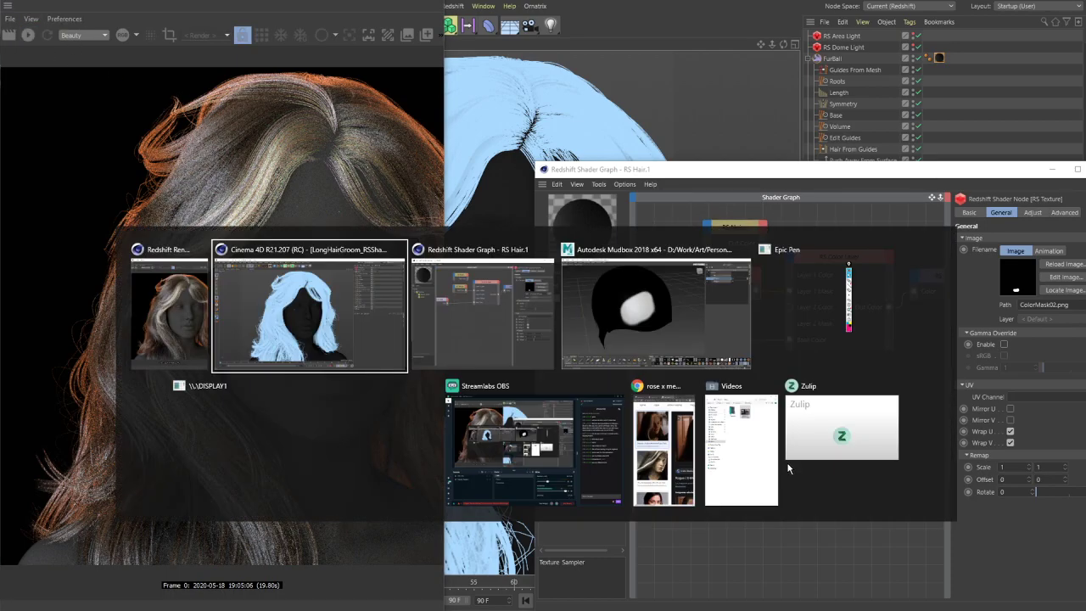
{"action": "key", "text": "alt+Tab"}
{"action": "key", "text": "alt+Tab"}
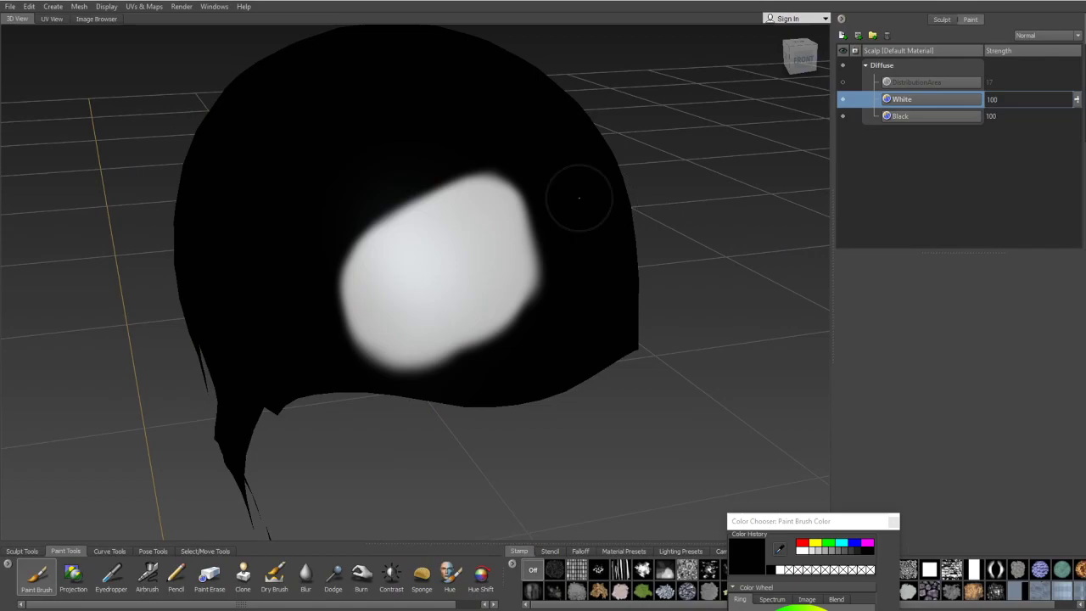
- Flatten the white patch's top with a black stroke and export the merged Diffuse over ColorMask02.png
{"action": "mouse_move", "coordinate": [475, 176]}
{"action": "left_mouse_down"}
{"action": "mouse_move", "coordinate": [509, 176]}
{"action": "mouse_move", "coordinate": [407, 182]}
{"action": "mouse_move", "coordinate": [558, 186]}
{"action": "mouse_move", "coordinate": [387, 182]}
{"action": "left_mouse_up"}
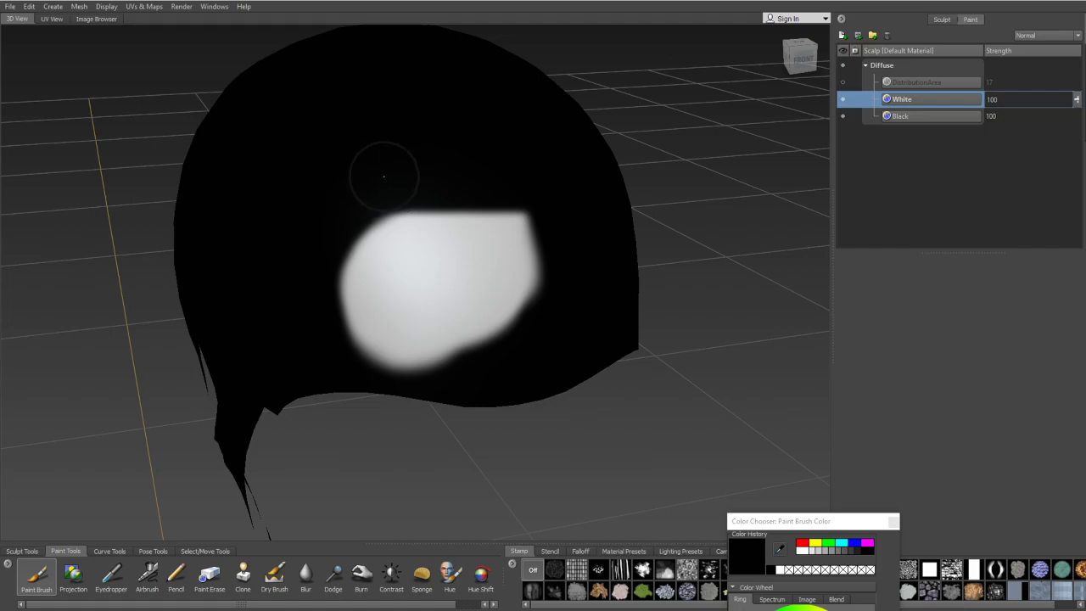
{"action": "right_click", "coordinate": [927, 66]}
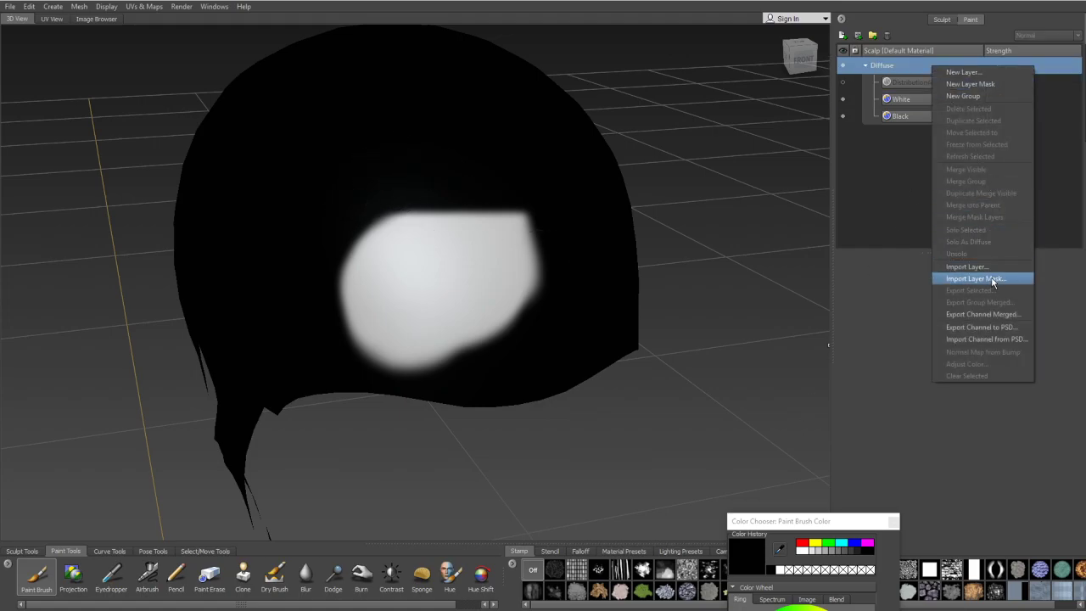
{"action": "left_click", "coordinate": [1018, 312]}
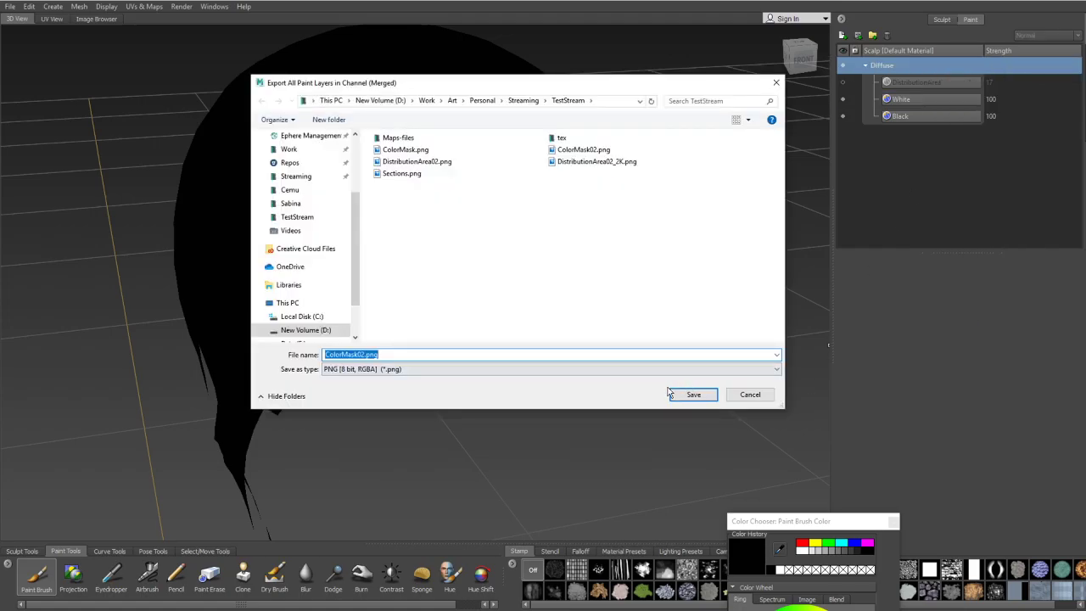
{"action": "left_click", "coordinate": [673, 392]}
{"action": "left_click", "coordinate": [563, 379]}
{"action": "left_click", "coordinate": [916, 100]}
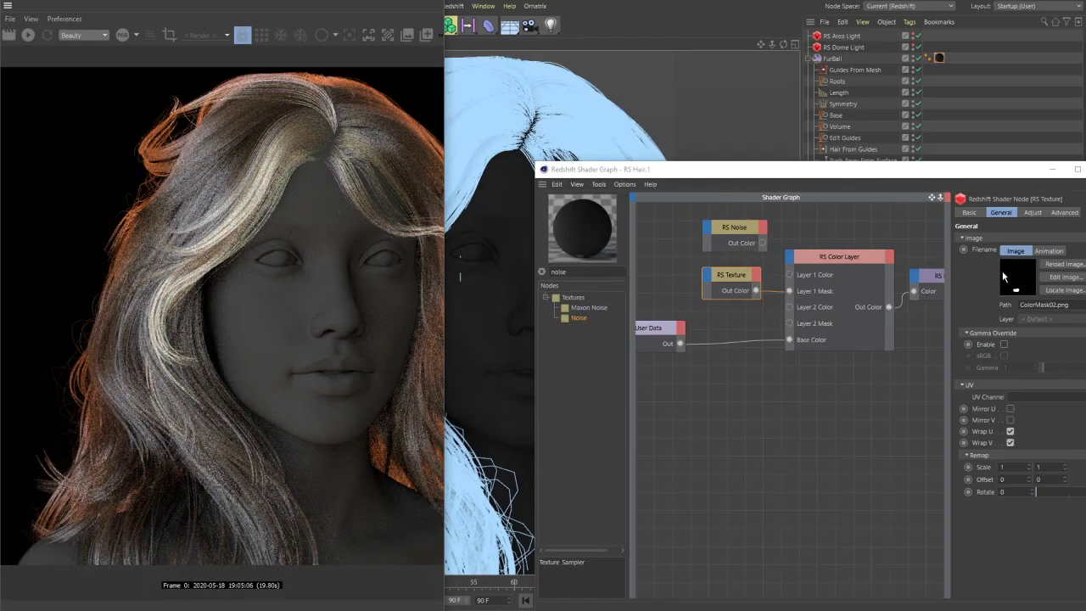
- Restart the Redshift IPR render to see the trimmed mask's streaks, then Alt+Tab away
{"action": "left_click", "coordinate": [28, 35]}
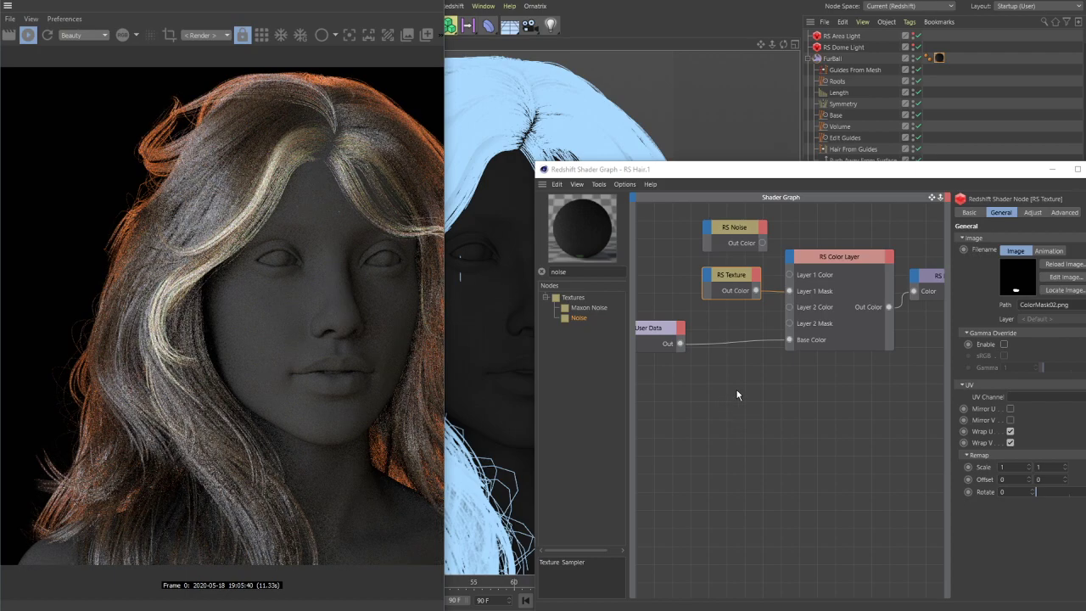
{"action": "key", "text": "alt+Tab"}
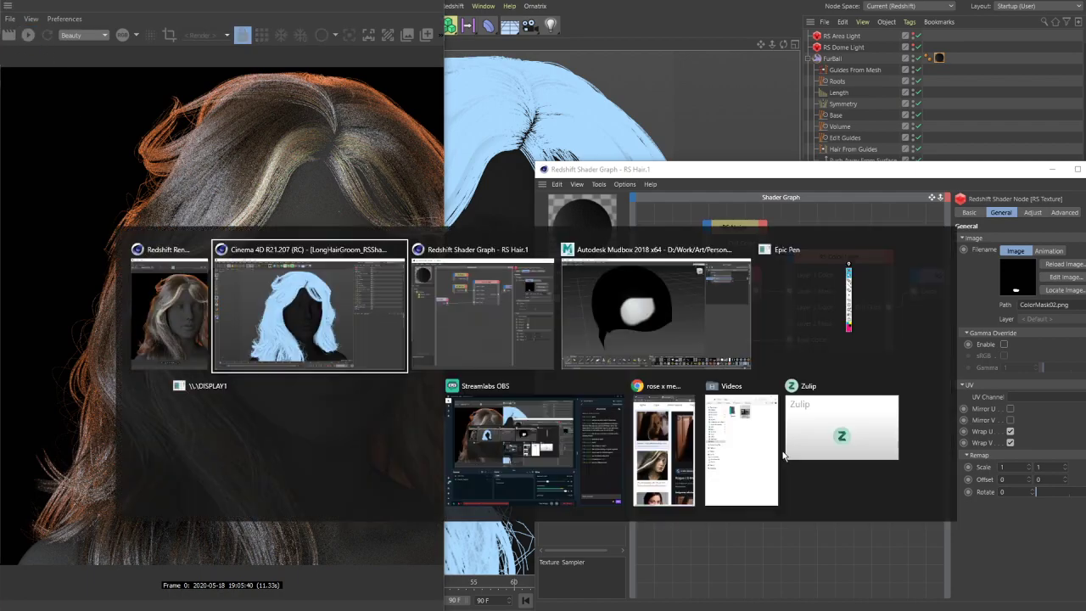
- Back in Mudbox, toggle the White layer, redo the white stroke, then undo the last stroke
{"action": "key", "text": "alt+Tab"}
{"action": "key", "text": "alt+Tab"}
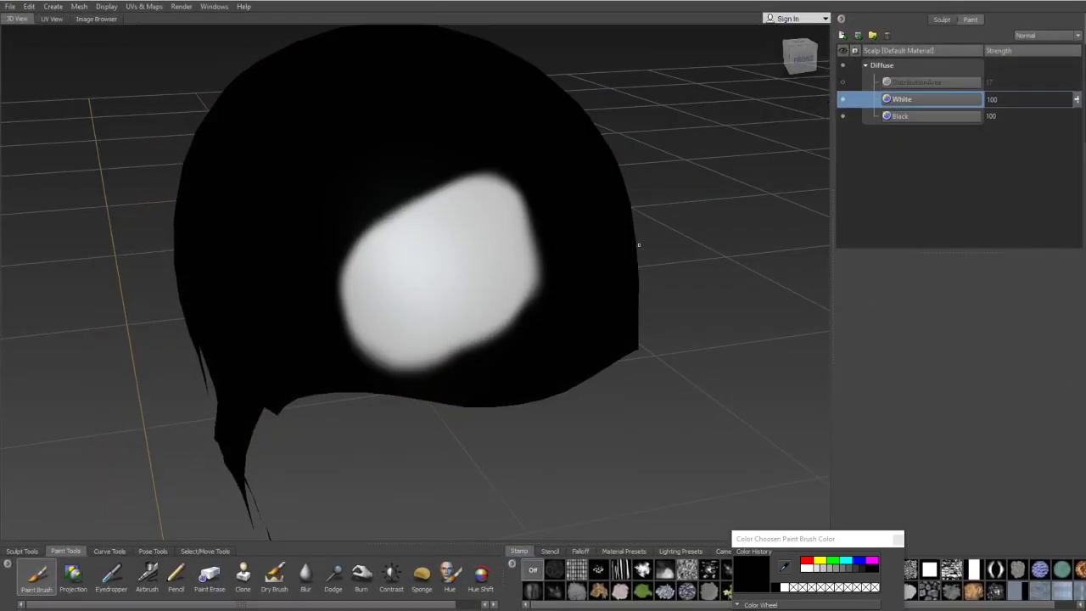
{"action": "left_click", "coordinate": [842, 99]}
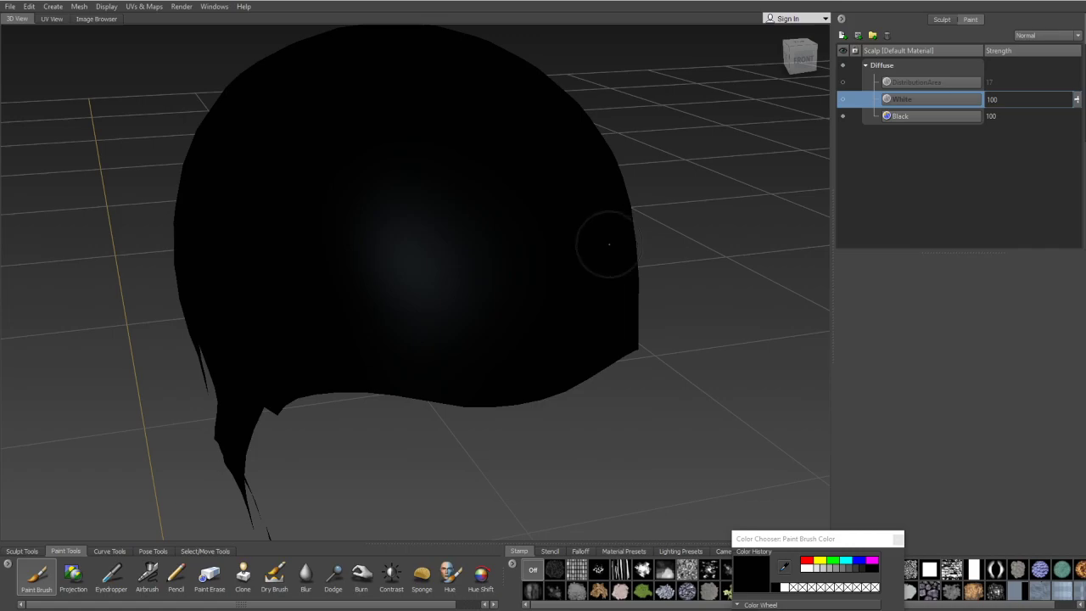
{"action": "left_click", "coordinate": [30, 6]}
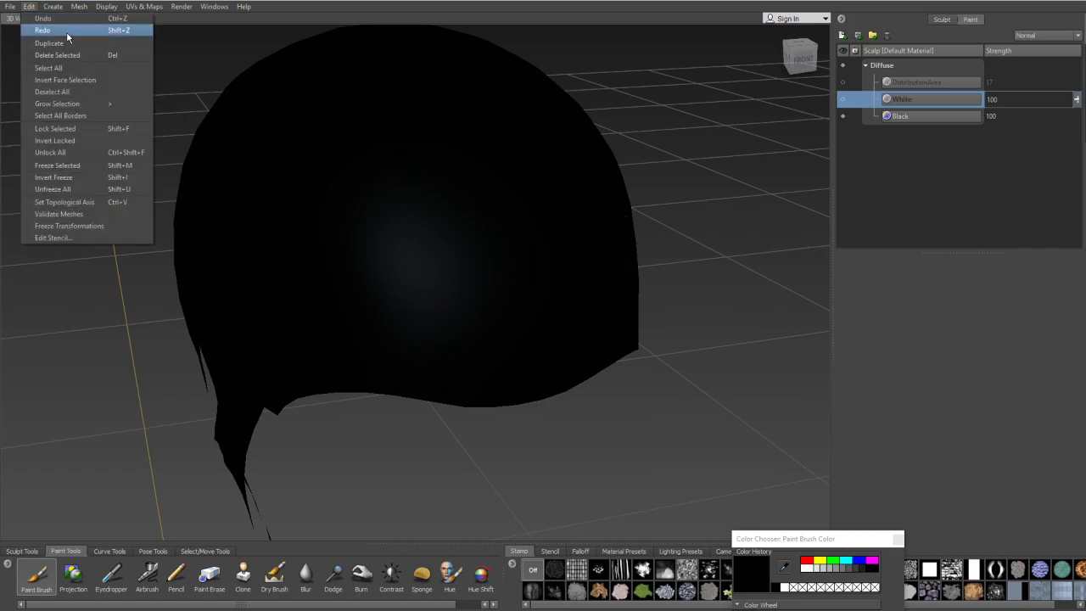
{"action": "left_click", "coordinate": [103, 29]}
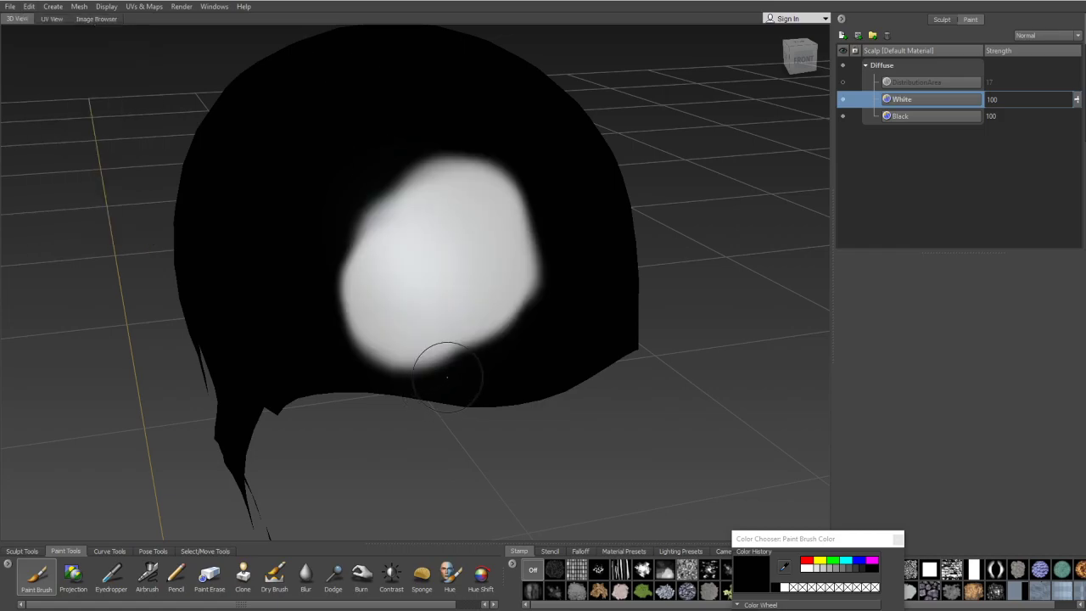
{"action": "key", "text": "ctrl+z"}
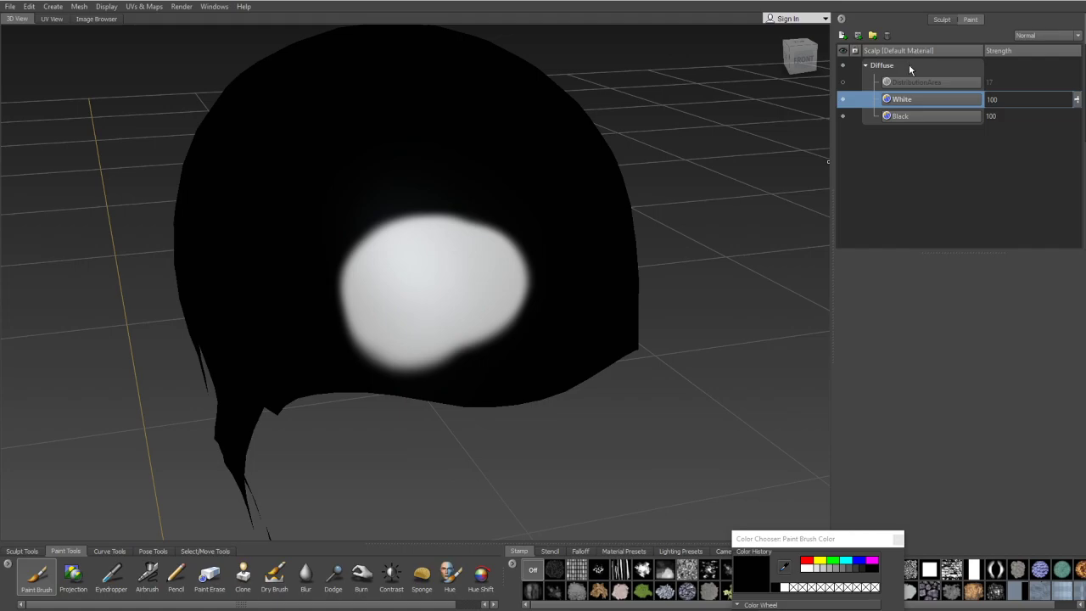
- Export all paint layers merged over ColorMask02.png and reload the mask texture in Cinema 4D
{"action": "right_click", "coordinate": [910, 66]}
{"action": "left_click", "coordinate": [957, 319]}
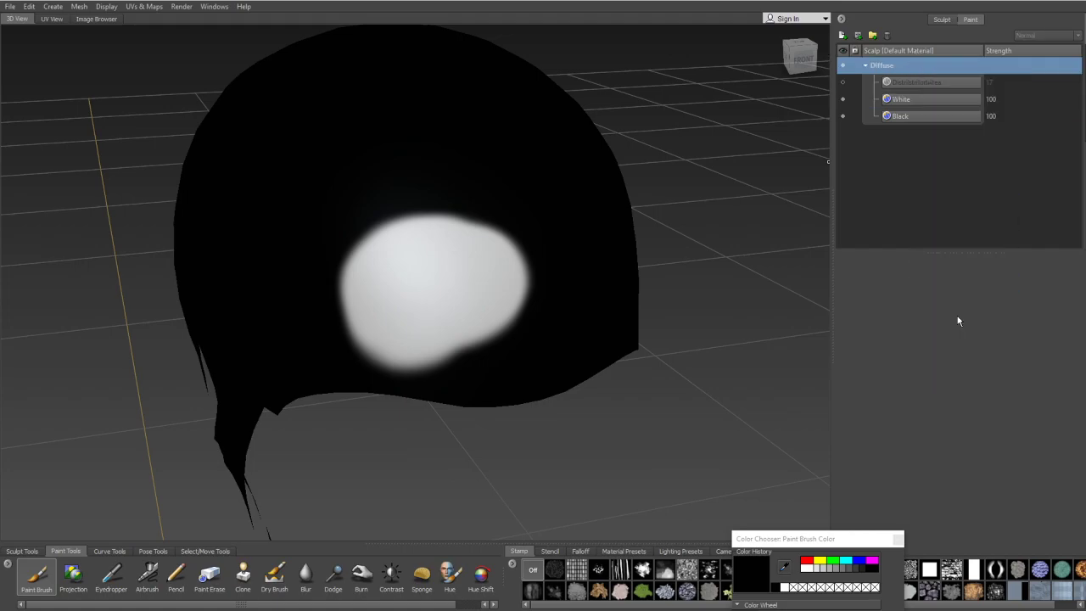
{"action": "left_click", "coordinate": [693, 394]}
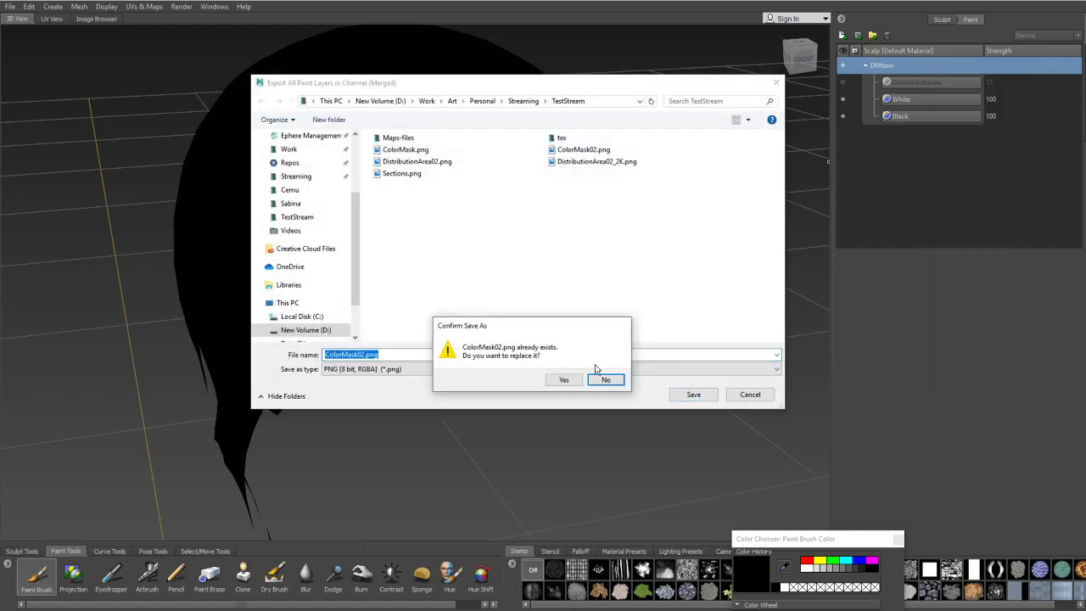
{"action": "left_click", "coordinate": [564, 379]}
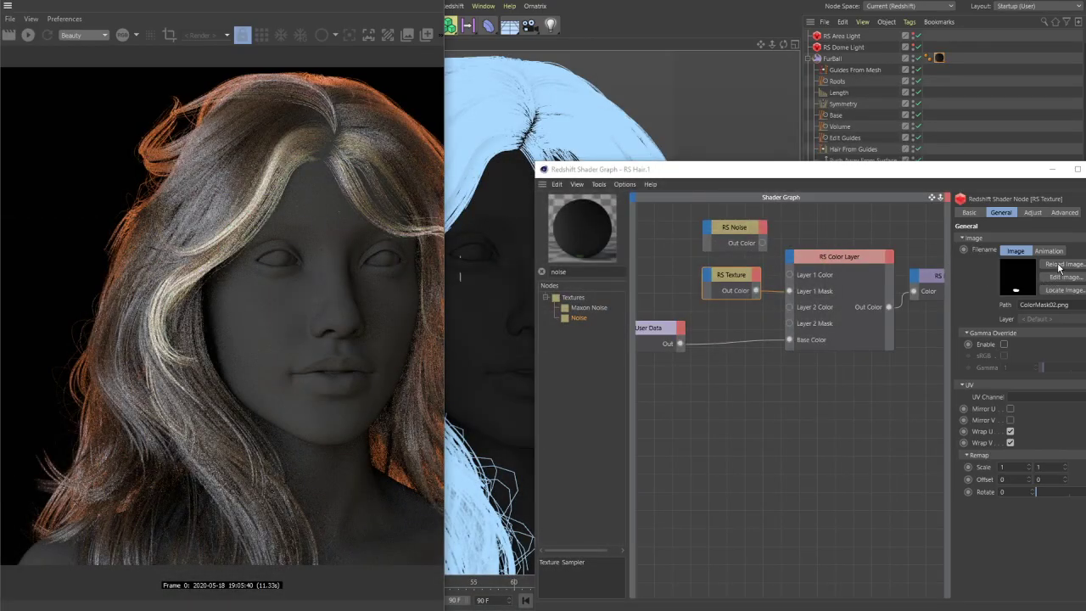
{"action": "left_click", "coordinate": [1058, 268]}
- Restart the IPR render, orbit to inspect the blonde streaks, and pan the graph to the RS Ramp node
{"action": "left_click", "coordinate": [28, 35]}
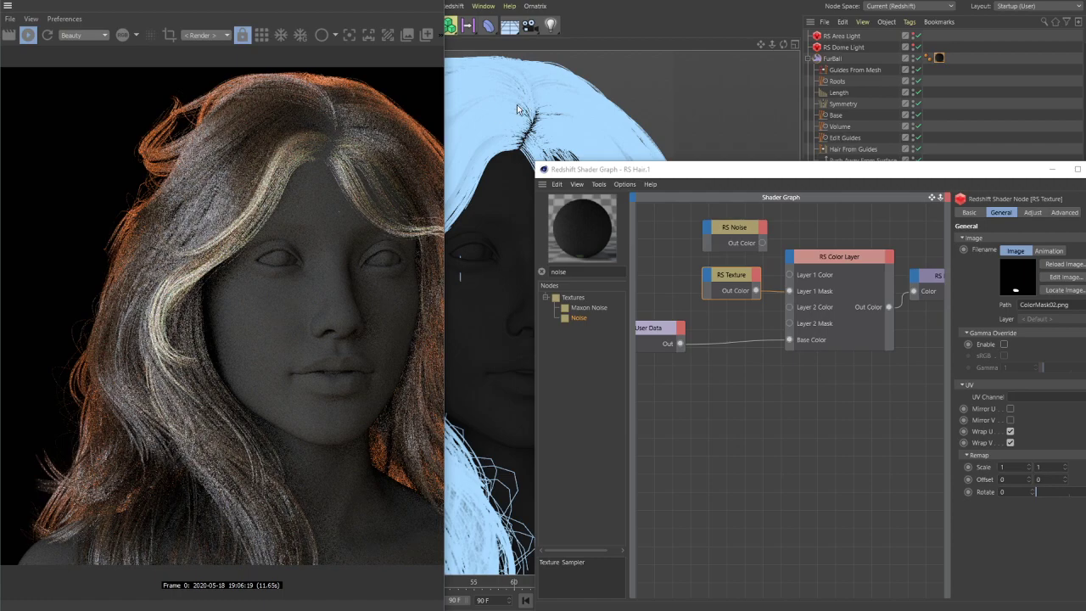
{"action": "left_click_drag", "start_coordinate": [519, 106], "coordinate": [513, 190]}
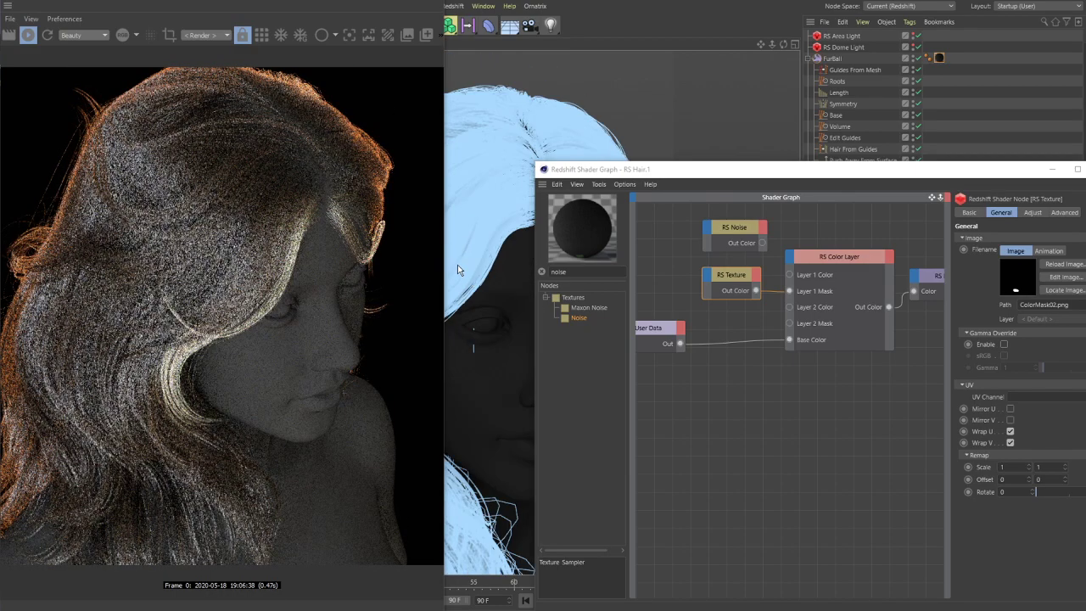
{"action": "left_click_drag", "start_coordinate": [346, 219], "coordinate": [484, 231]}
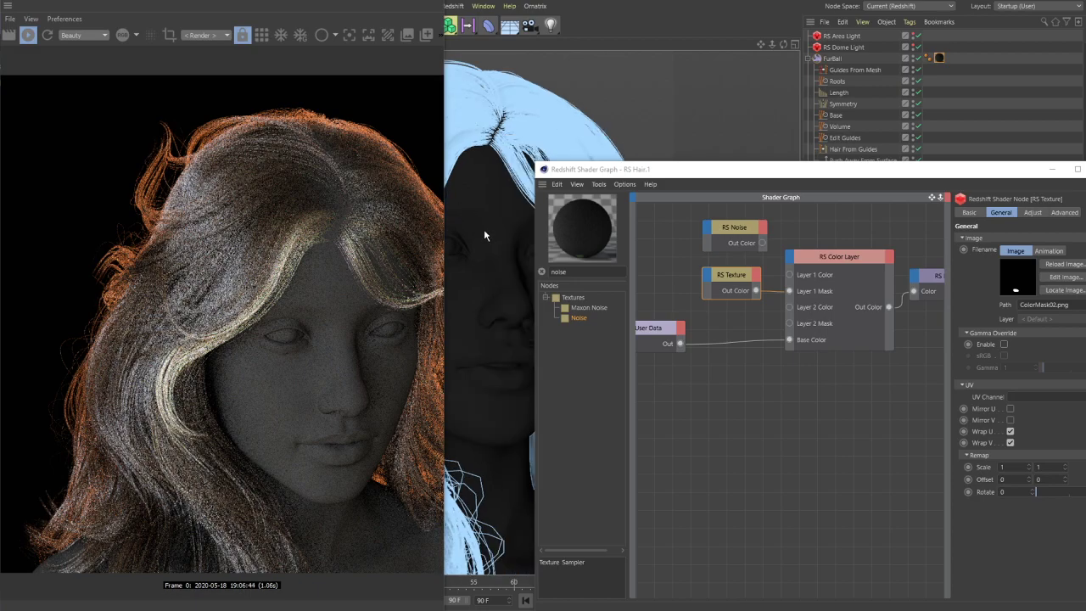
{"action": "mouse_move", "coordinate": [497, 235]}
{"action": "left_mouse_down", "text": "alt"}
{"action": "mouse_move", "coordinate": [530, 243]}
{"action": "mouse_move", "coordinate": [496, 245]}
{"action": "left_mouse_up", "text": "alt"}
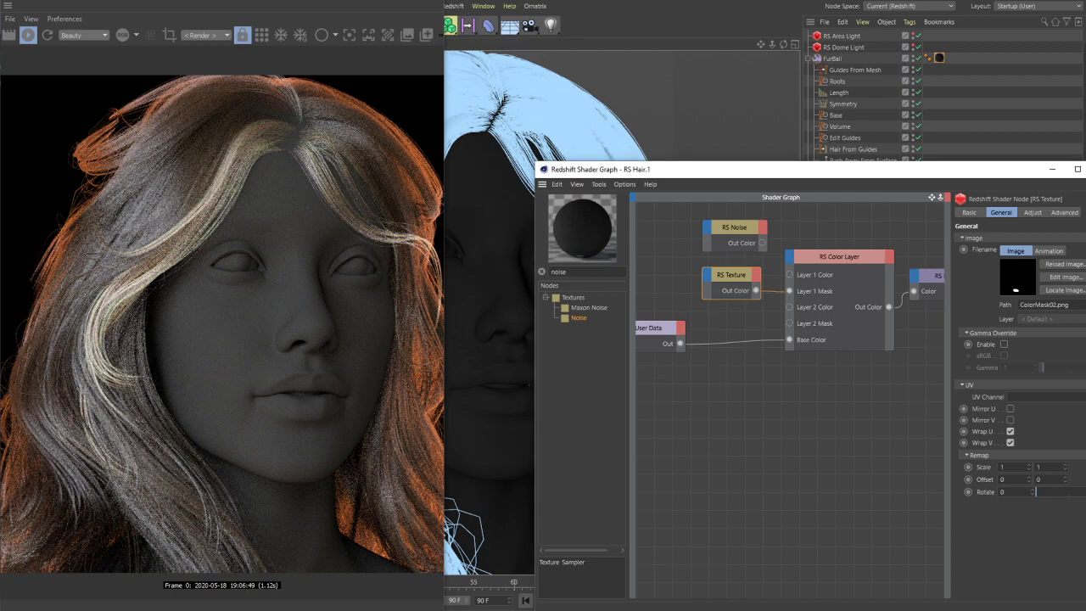
{"action": "middle_click_drag", "start_coordinate": [643, 374], "coordinate": [711, 382]}
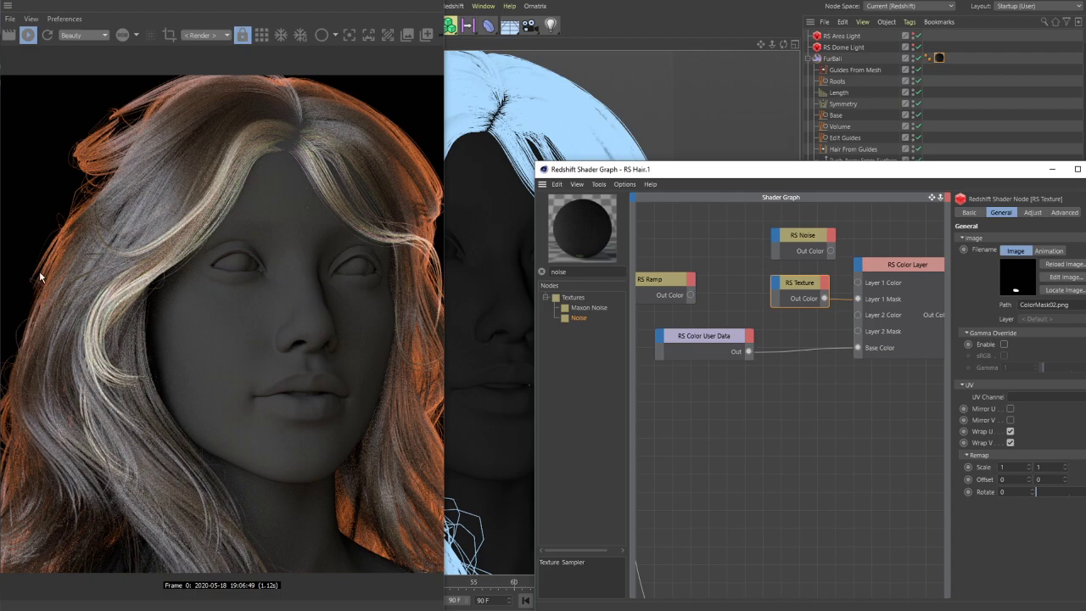
- Mark the parting and left-strand streaks with two Epic Pen strokes, then select the RS Noise node
{"action": "left_click", "coordinate": [220, 189]}
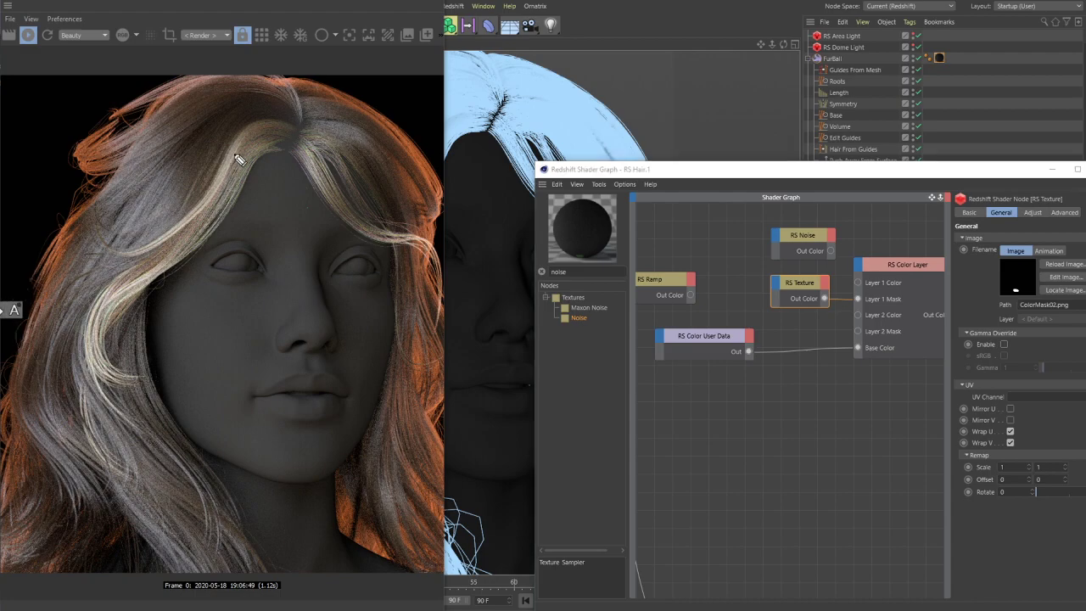
{"action": "left_click_drag", "start_coordinate": [220, 140], "coordinate": [252, 179]}
{"action": "left_click_drag", "start_coordinate": [112, 231], "coordinate": [142, 312]}
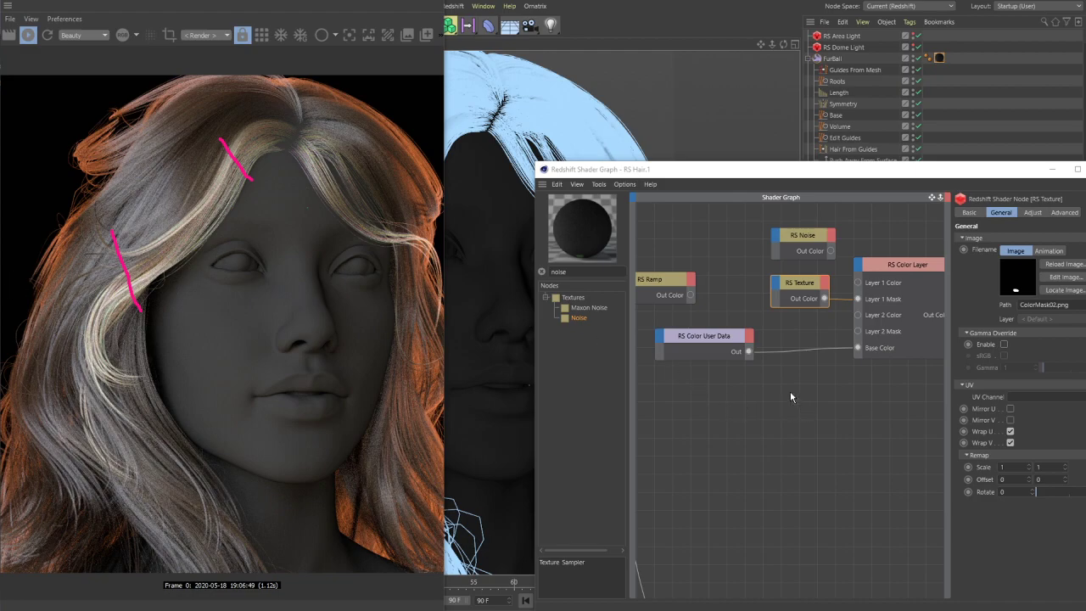
{"action": "middle_click_drag", "start_coordinate": [790, 390], "coordinate": [766, 404]}
{"action": "left_click", "coordinate": [794, 247]}
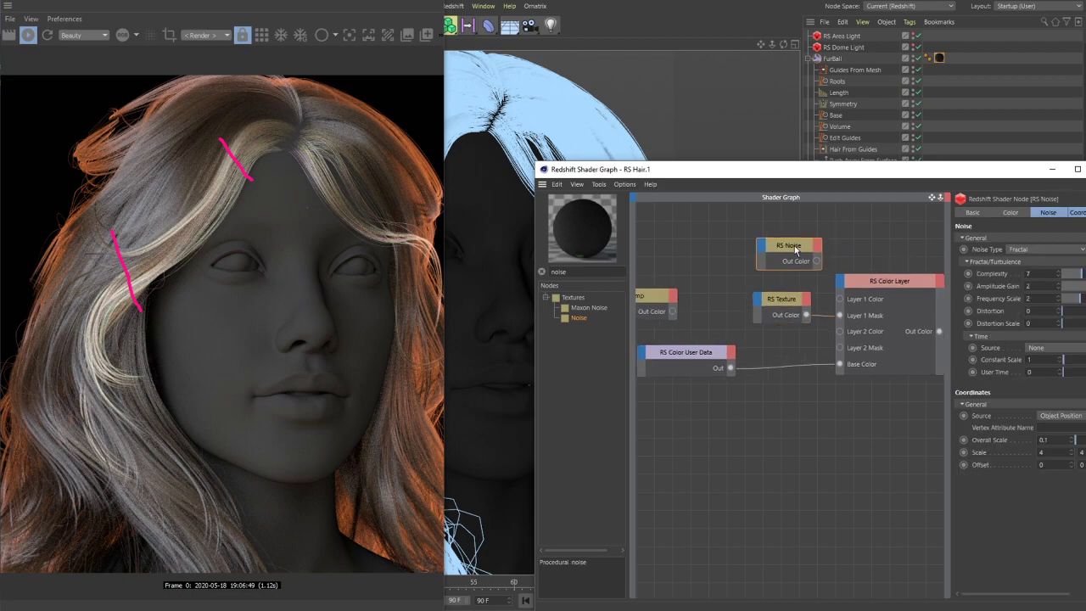
- Delete the RS Noise node and try 'blend' and 'layer' searches in Find Nodes
{"action": "key", "text": "Delete"}
{"action": "middle_click_drag", "start_coordinate": [752, 265], "coordinate": [765, 270]}
{"action": "middle_click_drag", "start_coordinate": [726, 358], "coordinate": [711, 339]}
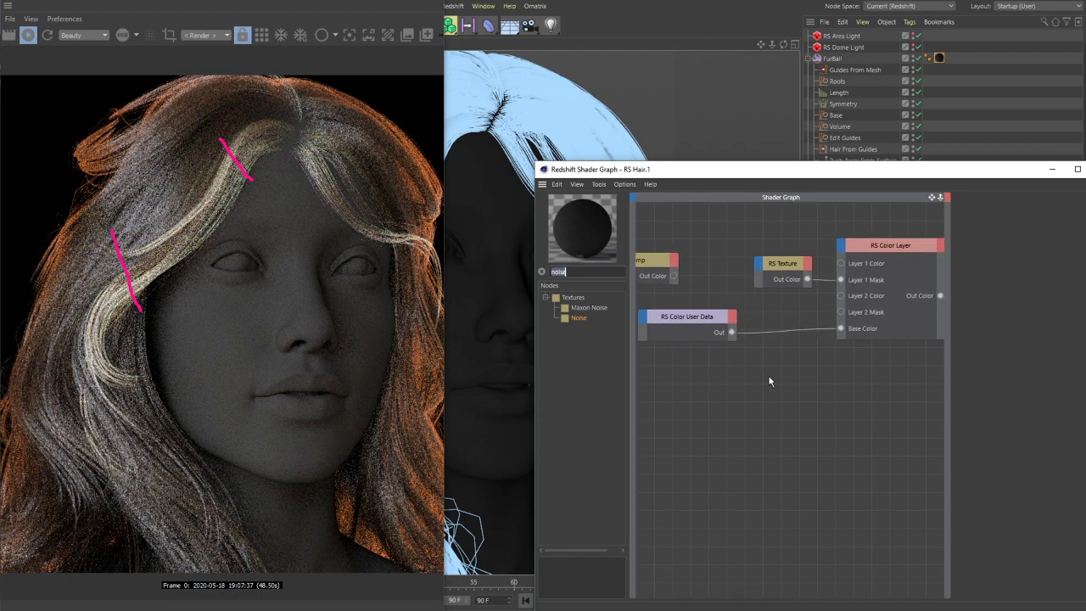
{"action": "type", "text": "blend"}
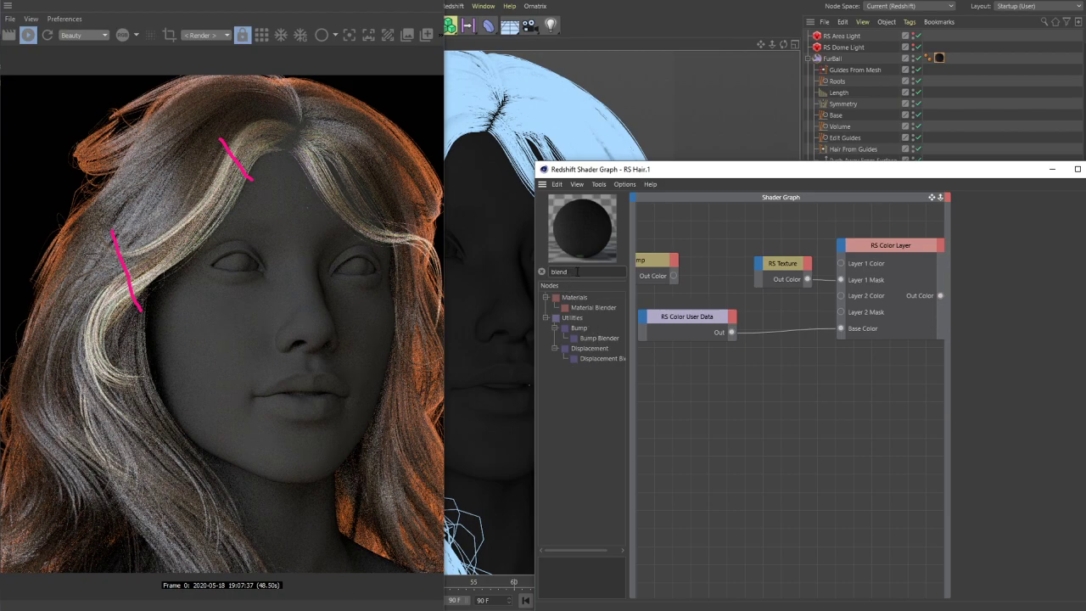
{"action": "double_click", "coordinate": [559, 272]}
{"action": "type", "text": "layer"}
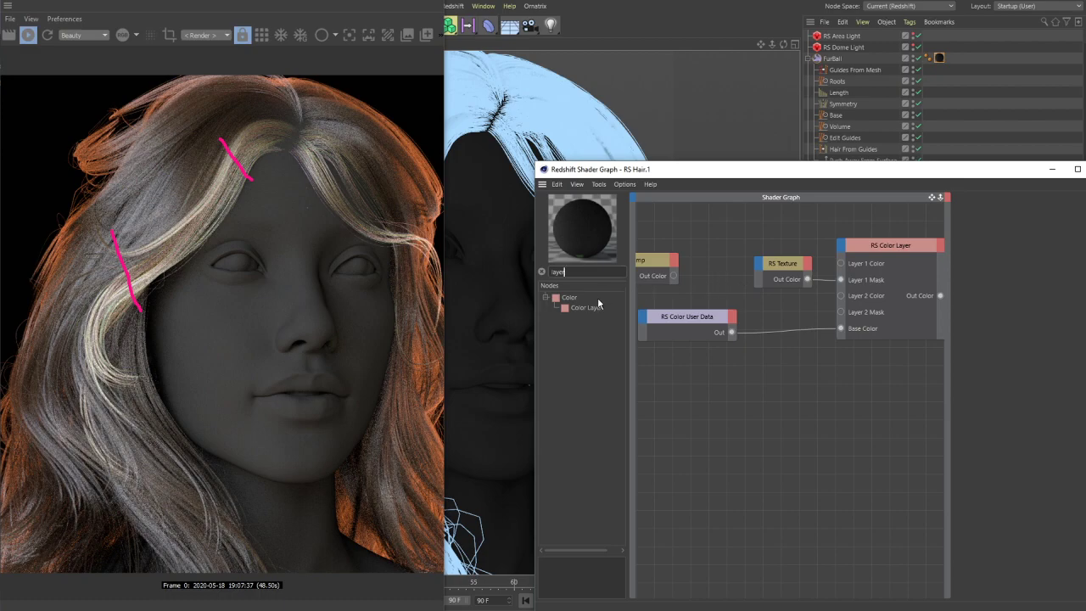
{"action": "type", "text": "bl"}
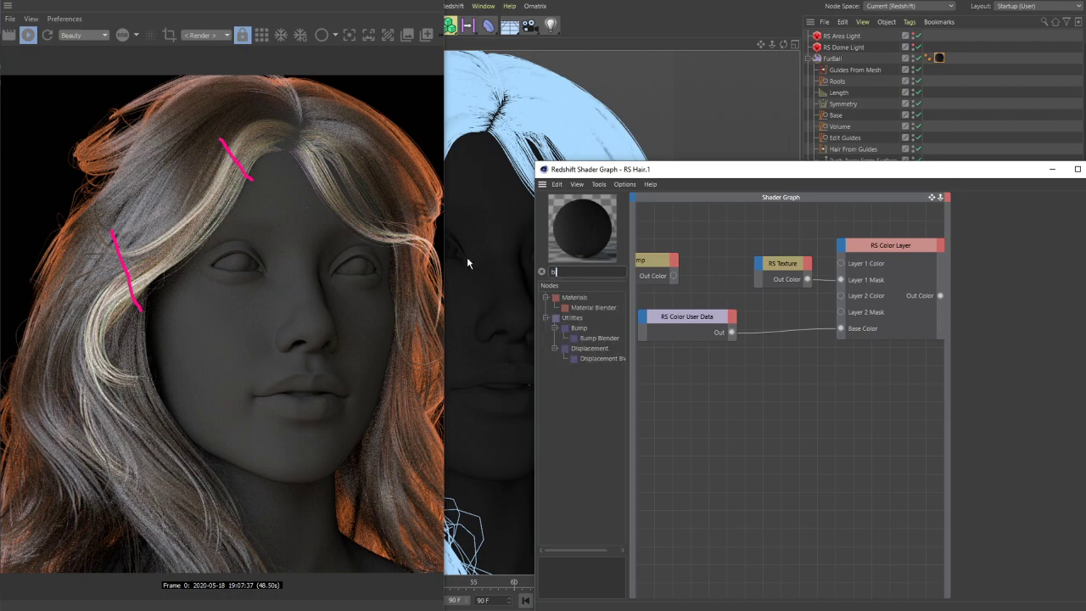
{"action": "type", "text": "end"}
{"action": "mouse_move", "coordinate": [627, 364]}
{"action": "left_mouse_down"}
{"action": "mouse_move", "coordinate": [661, 370]}
{"action": "mouse_move", "coordinate": [644, 373]}
{"action": "left_mouse_up"}
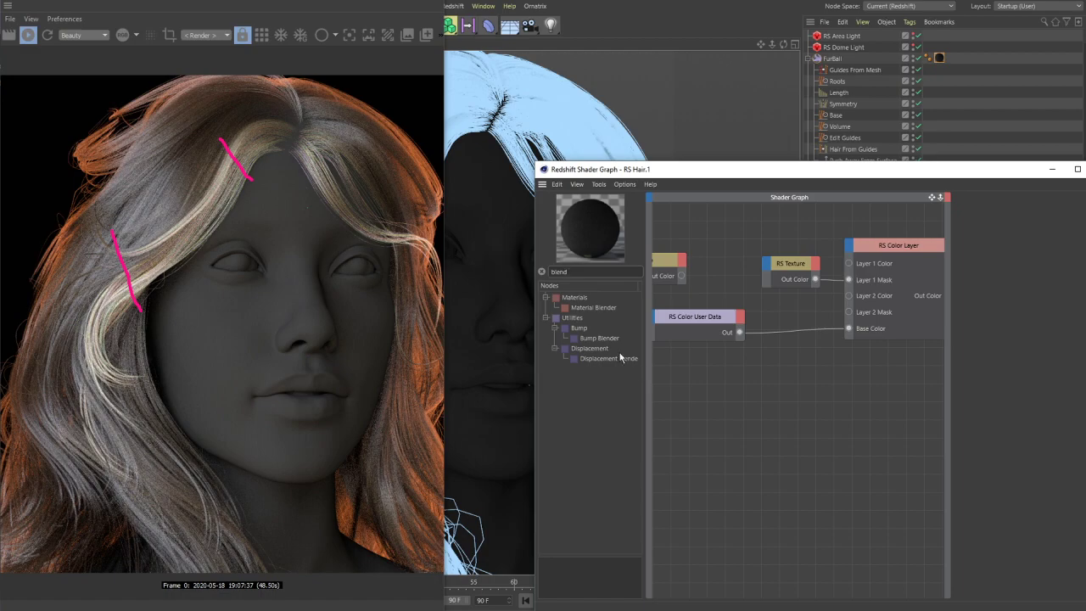
{"action": "double_click", "coordinate": [564, 272]}
{"action": "left_click", "coordinate": [541, 271]}
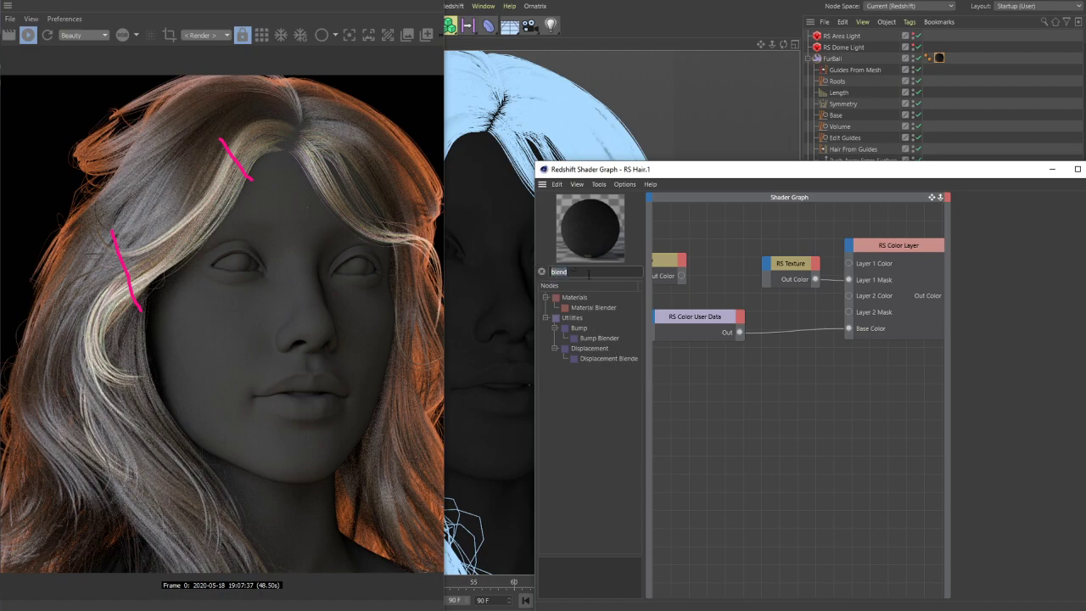
- Browse the Utilities, Textures and Color categories, then search 'layer' and add a Color Layer node
{"action": "left_click", "coordinate": [545, 318]}
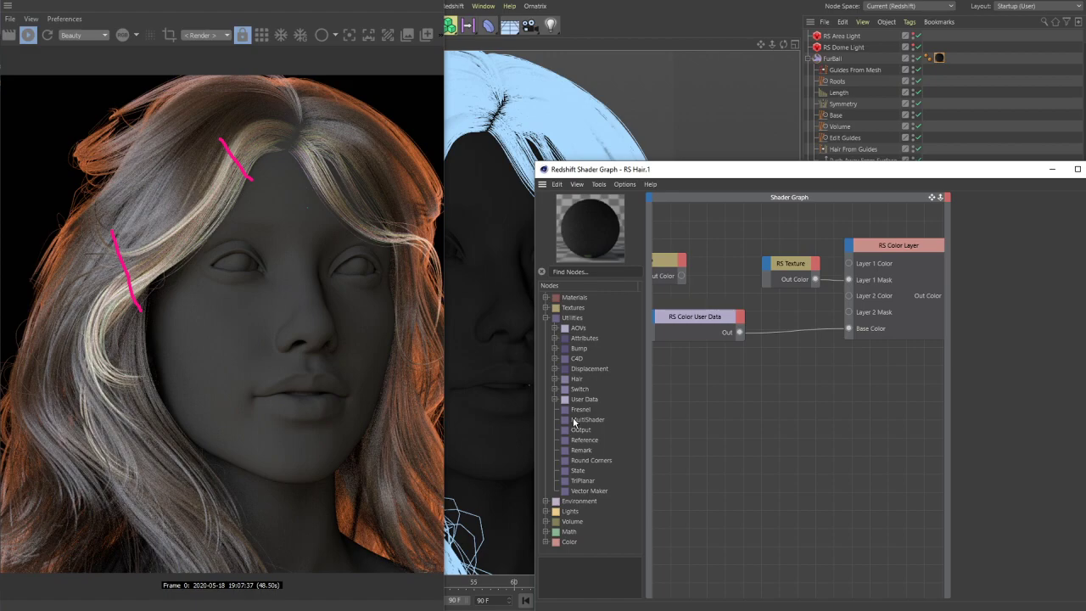
{"action": "left_click", "coordinate": [546, 319]}
{"action": "left_click", "coordinate": [546, 308]}
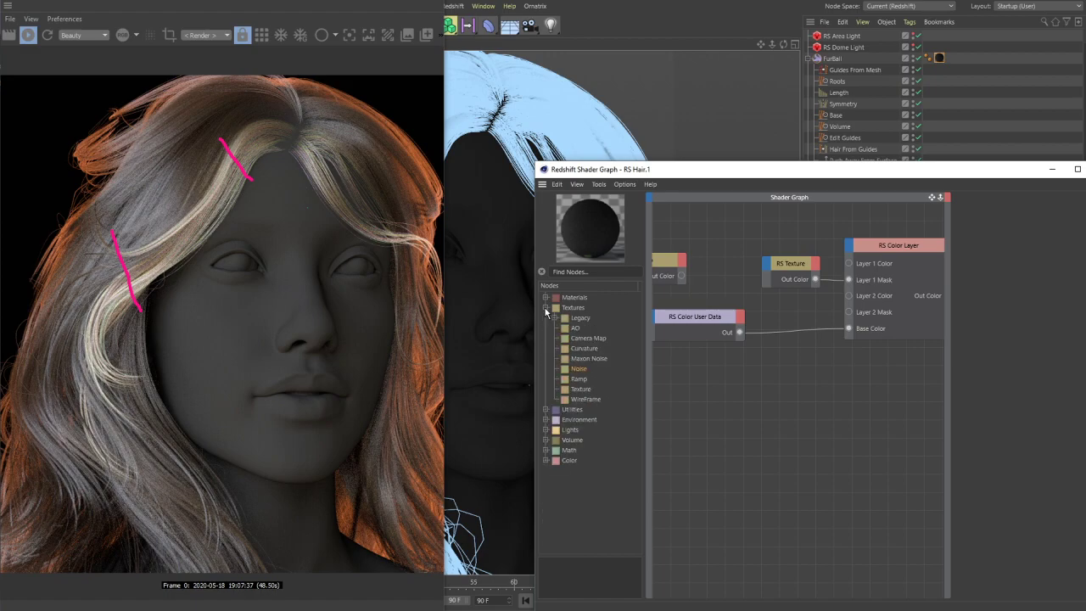
{"action": "left_click", "coordinate": [545, 308]}
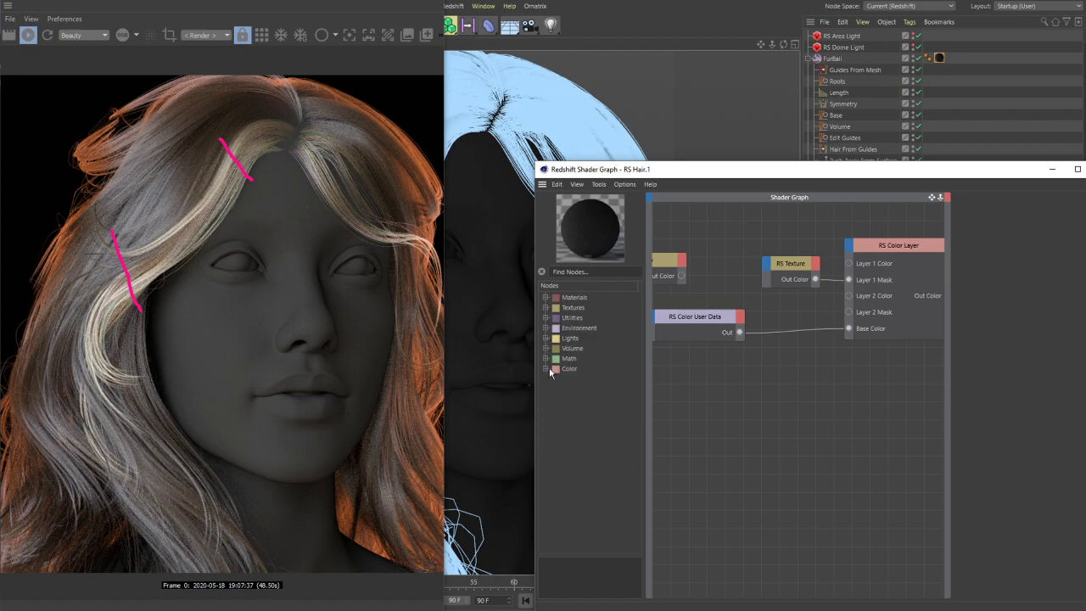
{"action": "left_click", "coordinate": [546, 369]}
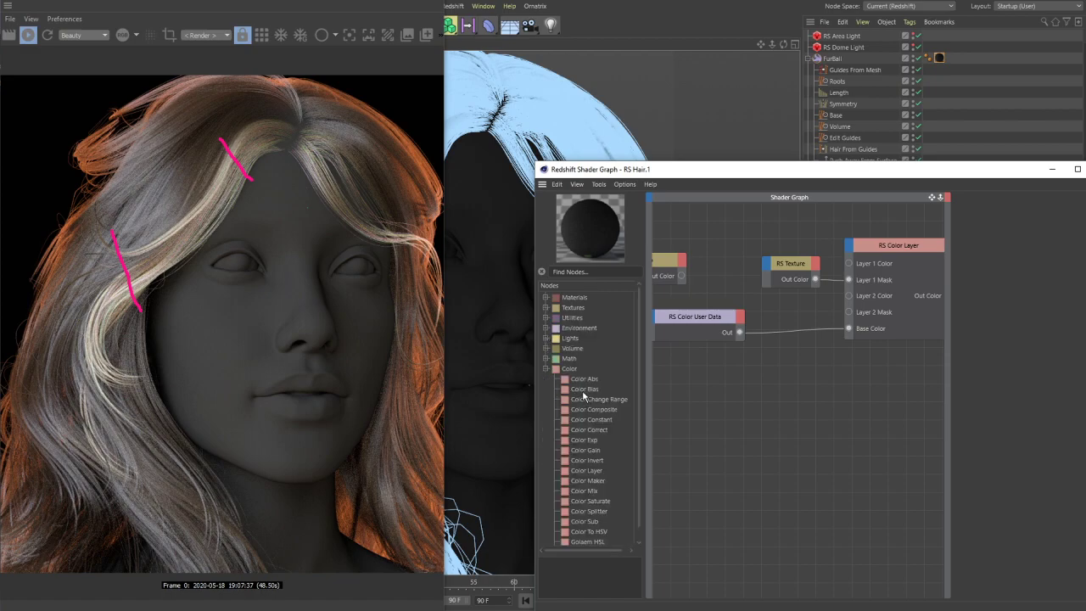
{"action": "scroll", "coordinate": [586, 395], "scroll_direction": "down", "scroll_amount": 1}
{"action": "left_click", "coordinate": [546, 358]}
{"action": "left_click", "coordinate": [572, 271]}
{"action": "type", "text": "layer"}
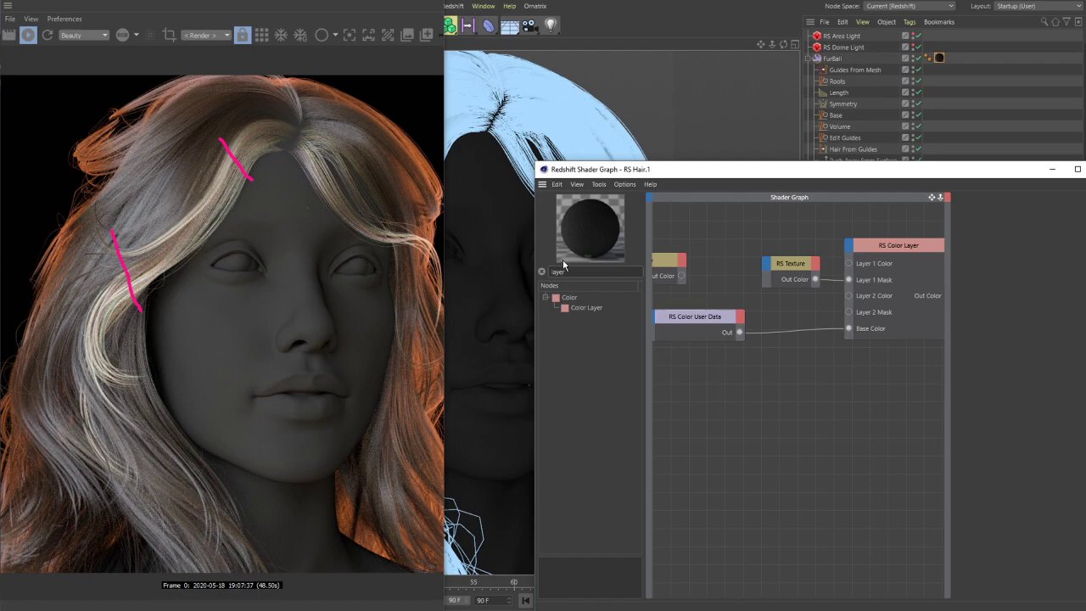
{"action": "left_click_drag", "start_coordinate": [584, 308], "coordinate": [870, 392]}
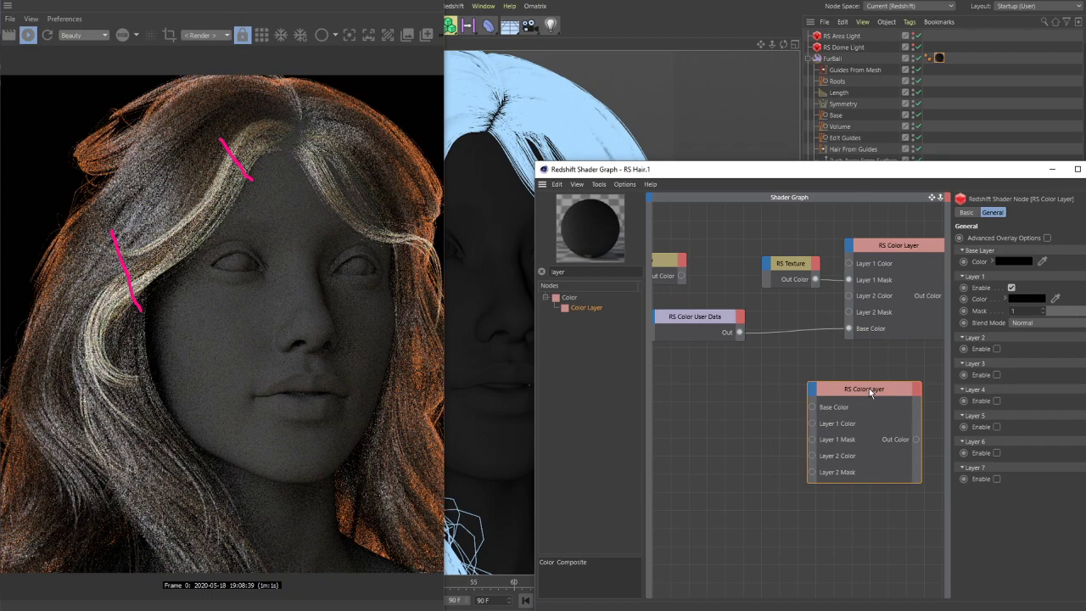
- Connect RS Texture's Out Color to the new Color Layer's Base Color
{"action": "left_click", "coordinate": [813, 278]}
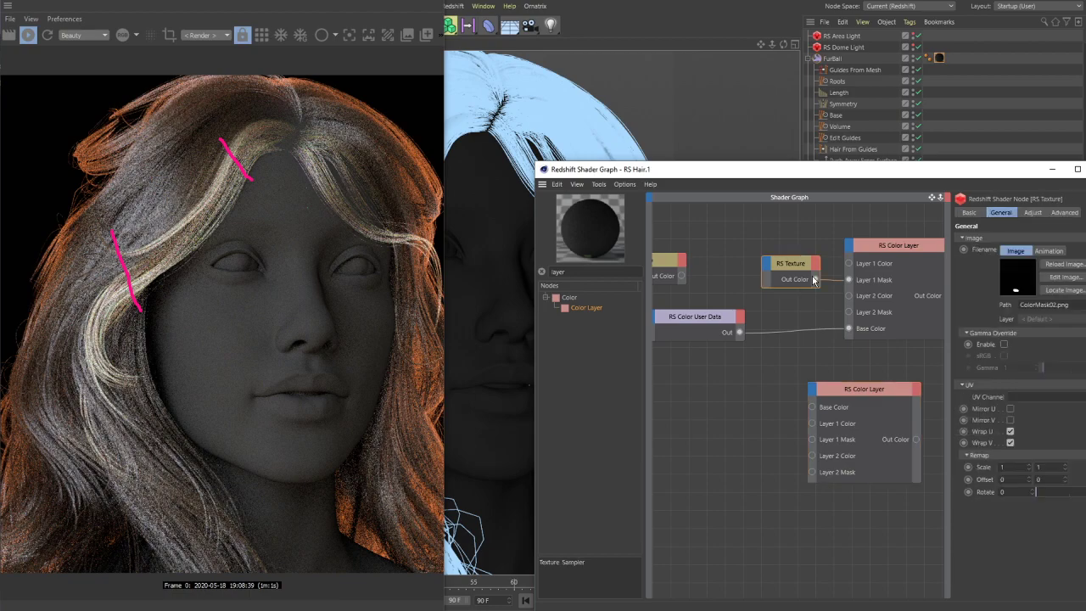
{"action": "left_click_drag", "start_coordinate": [815, 279], "coordinate": [810, 410]}
{"action": "left_click_drag", "start_coordinate": [789, 263], "coordinate": [739, 252]}
- Rearrange the new Color Layer, RS Ramp and RS Hair Position nodes in the shader graph
{"action": "left_click_drag", "start_coordinate": [844, 390], "coordinate": [828, 383]}
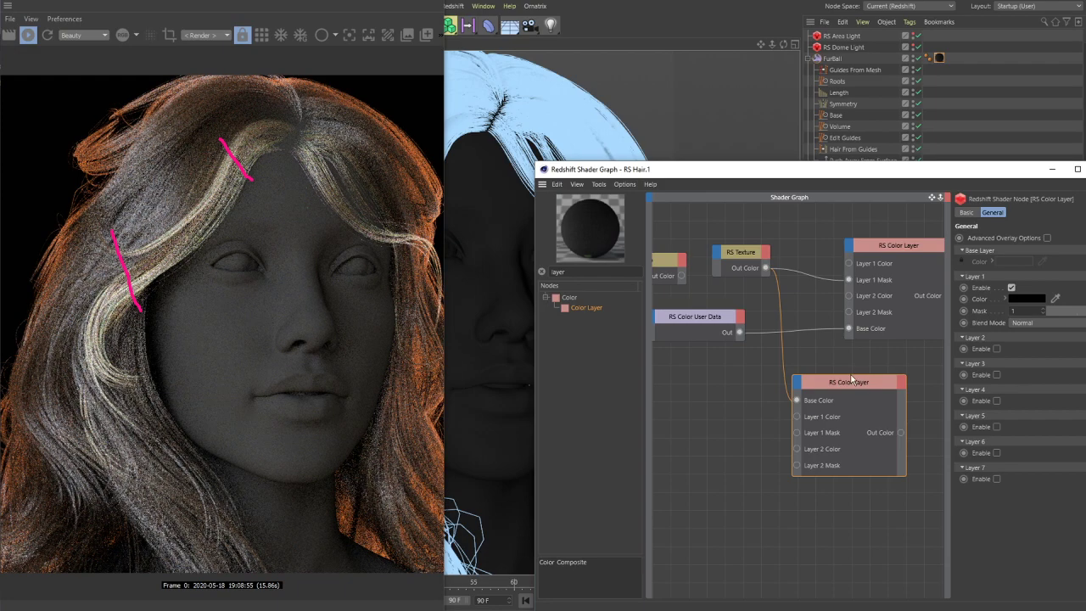
{"action": "left_click_drag", "start_coordinate": [824, 385], "coordinate": [850, 388]}
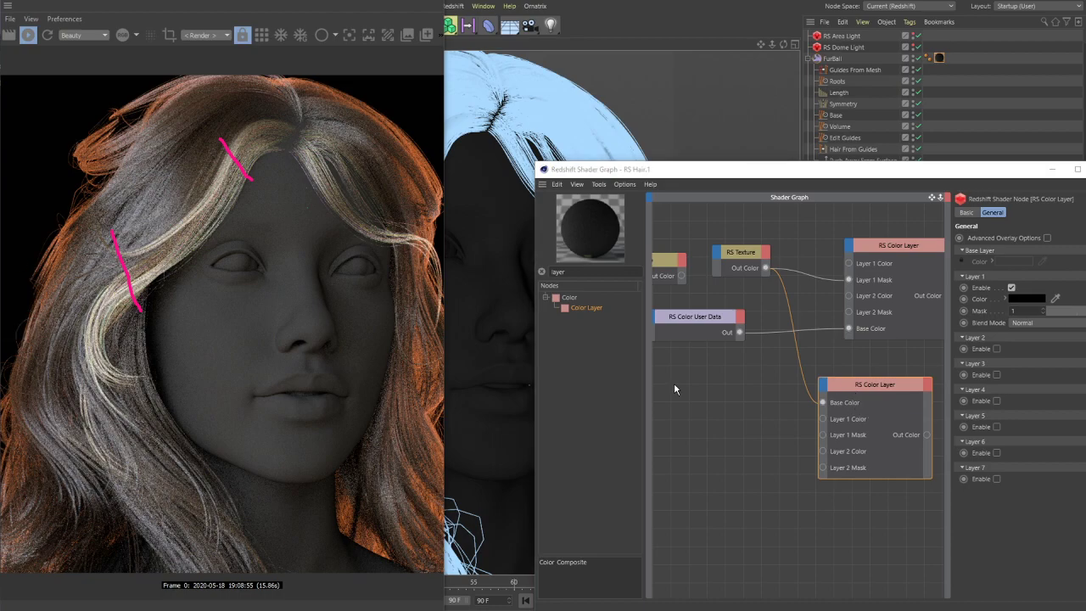
{"action": "middle_click_drag", "start_coordinate": [730, 391], "coordinate": [812, 381]}
{"action": "left_click_drag", "start_coordinate": [707, 282], "coordinate": [685, 424]}
{"action": "middle_click_drag", "start_coordinate": [781, 430], "coordinate": [650, 366]}
{"action": "key", "text": "ctrl+a"}
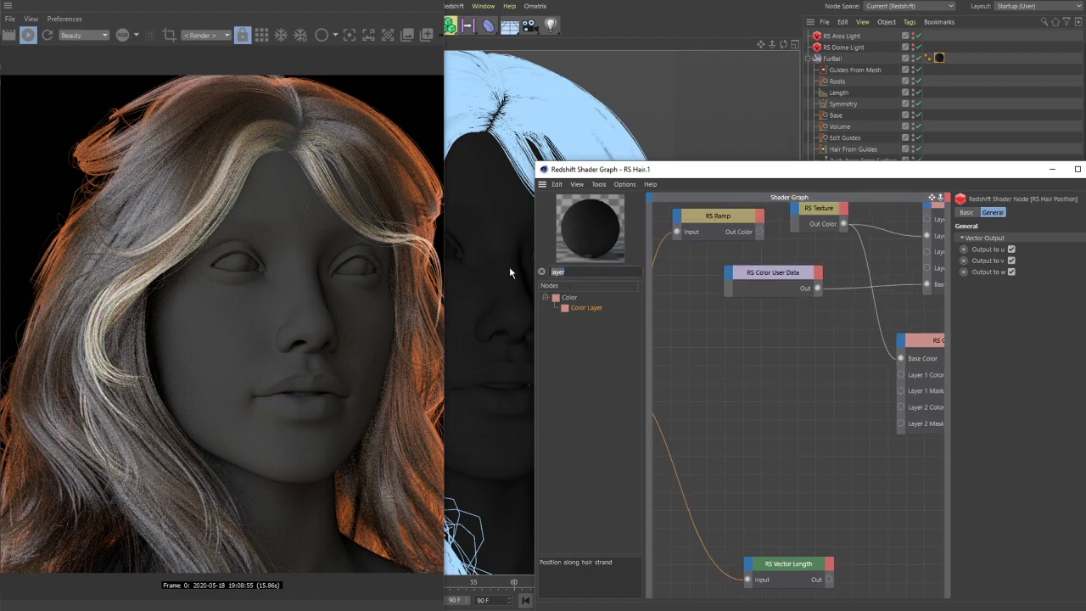
- Add an RS Ramp node found by searching 'ram' and feed Hair Position into its Input
{"action": "key", "text": "BackSpace"}
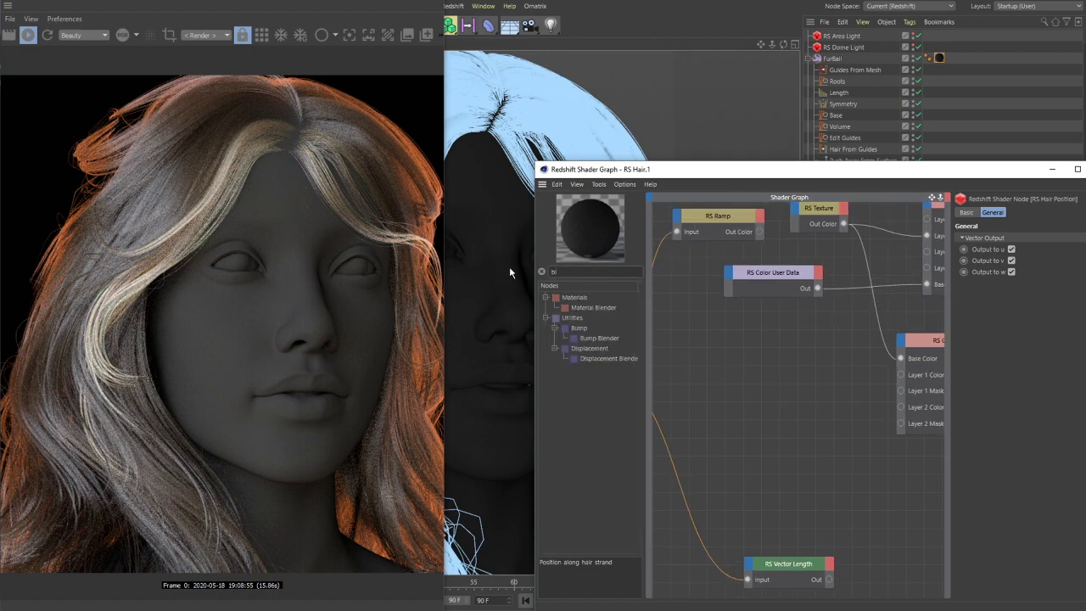
{"action": "type", "text": "ram"}
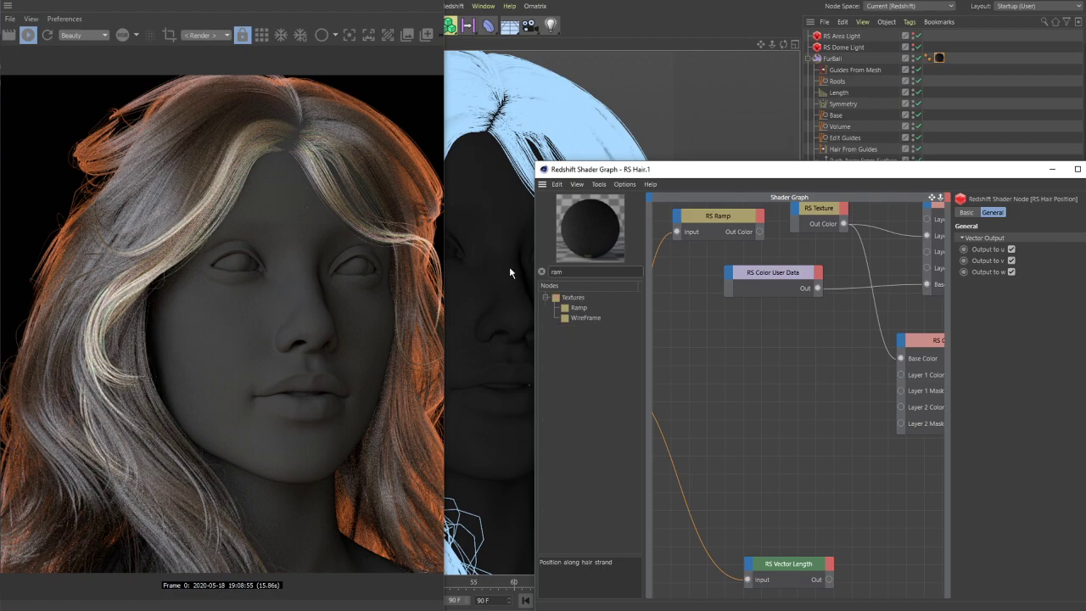
{"action": "left_click_drag", "start_coordinate": [568, 307], "coordinate": [782, 380]}
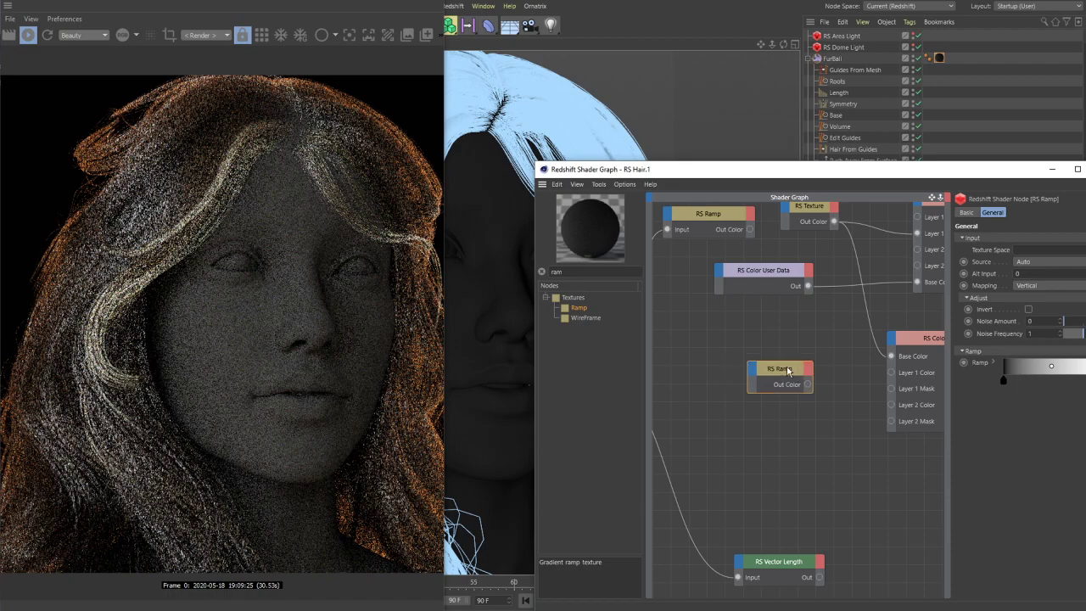
{"action": "middle_click_drag", "start_coordinate": [783, 380], "coordinate": [909, 408]}
{"action": "middle_click_drag", "start_coordinate": [731, 404], "coordinate": [710, 372]}
{"action": "left_click_drag", "start_coordinate": [710, 371], "coordinate": [865, 371]}
{"action": "left_click", "coordinate": [902, 363]}
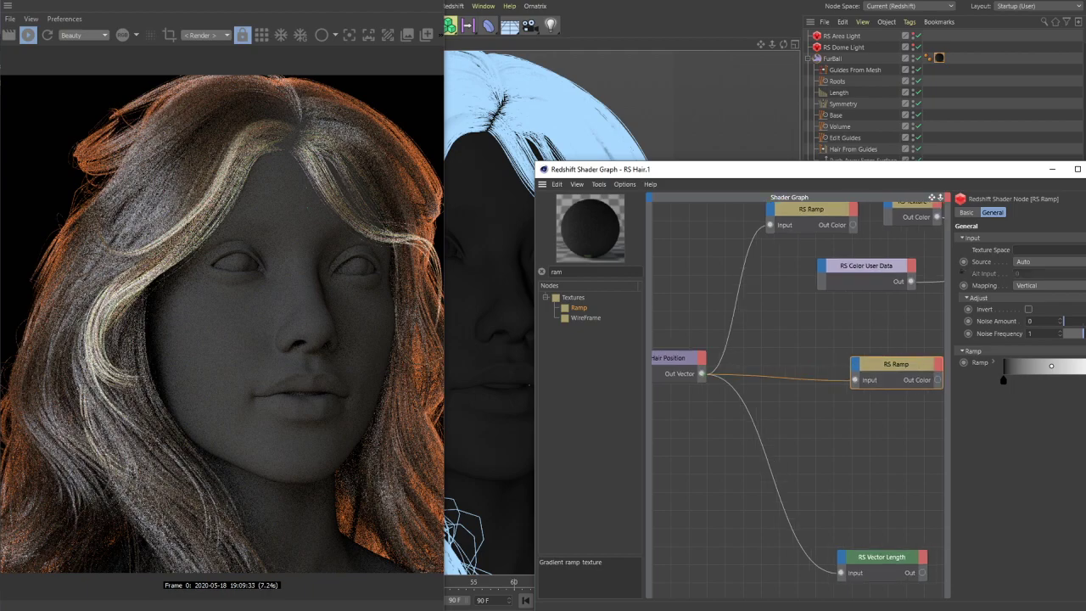
- Wire the Ramp's Out Color into the second Color Layer's Layer 1 Color
{"action": "middle_click_drag", "start_coordinate": [902, 363], "coordinate": [729, 340]}
{"action": "left_click_drag", "start_coordinate": [771, 356], "coordinate": [805, 351]}
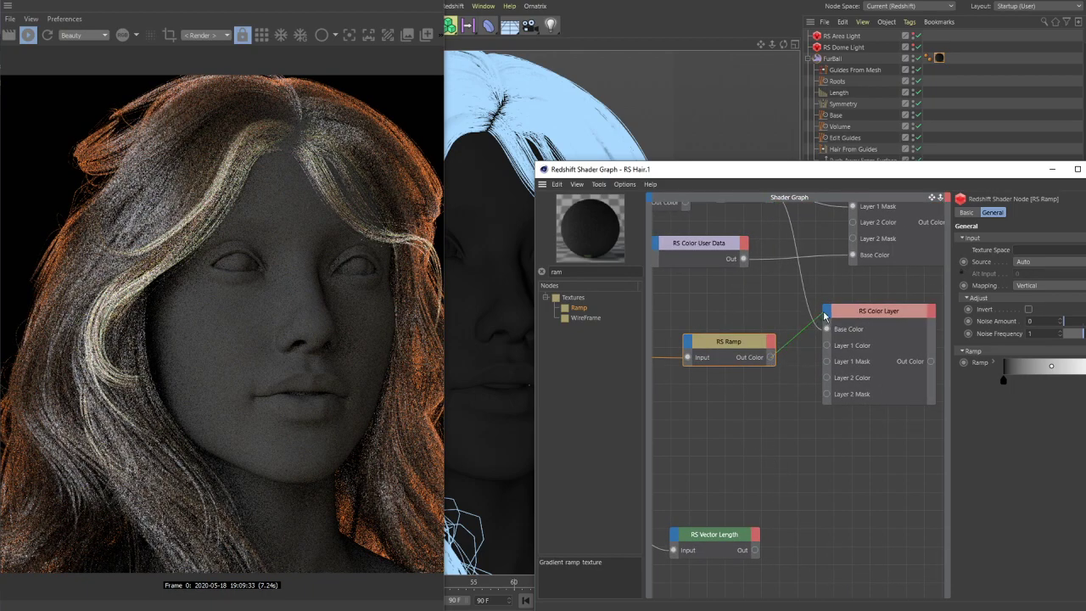
{"action": "left_click_drag", "start_coordinate": [823, 311], "coordinate": [823, 310]}
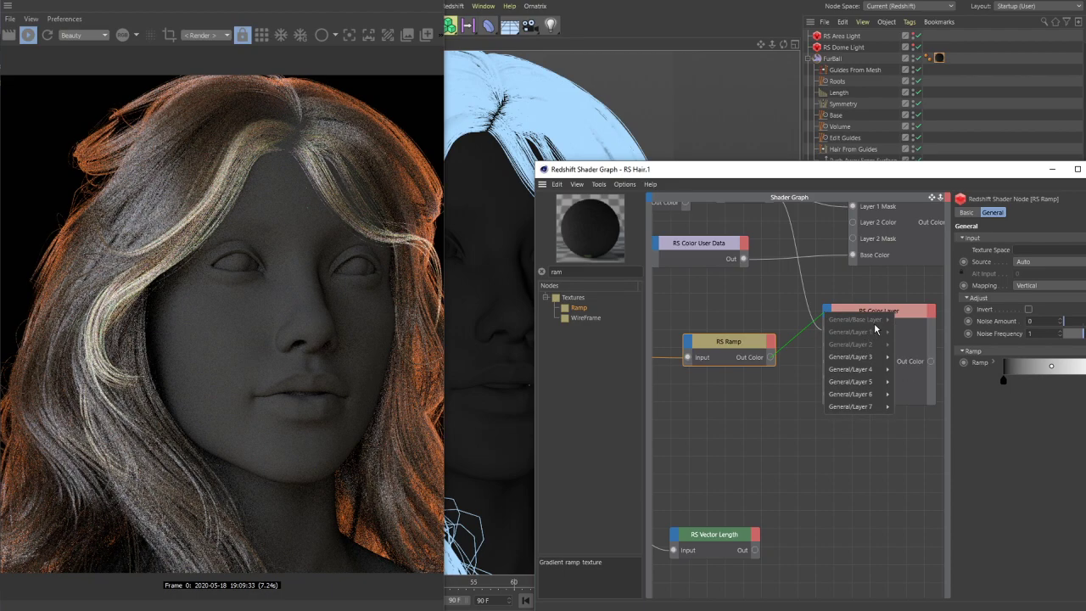
{"action": "left_click", "coordinate": [762, 326]}
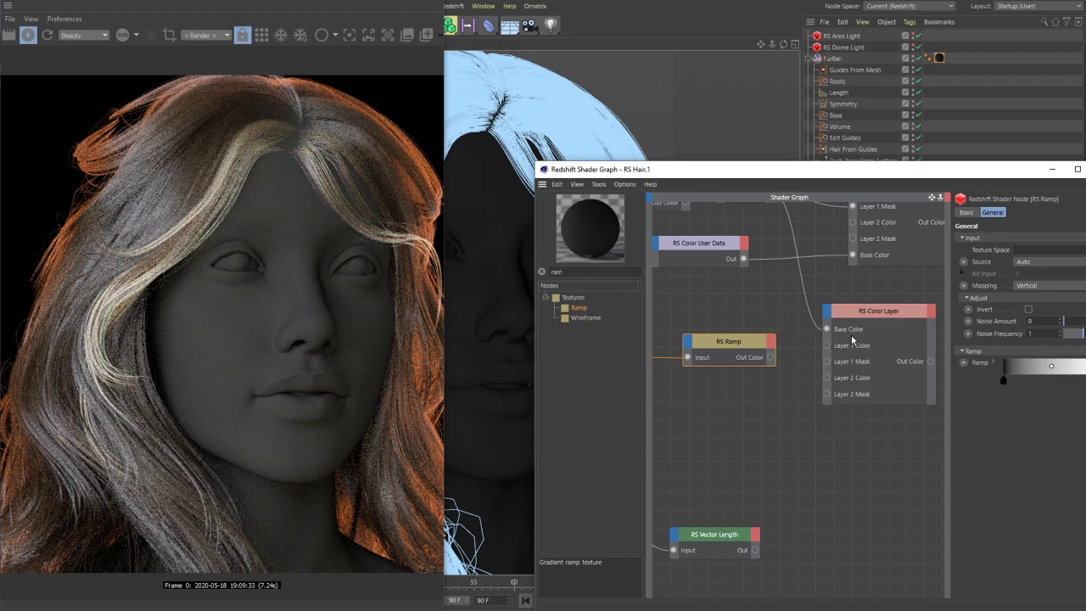
{"action": "left_click", "coordinate": [879, 312]}
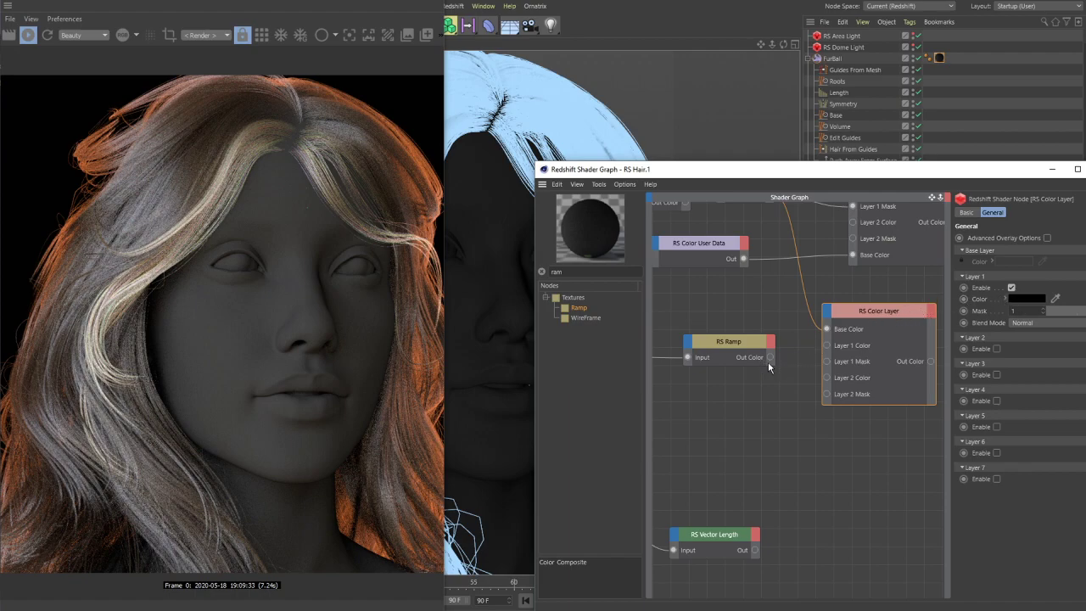
{"action": "left_click_drag", "start_coordinate": [771, 359], "coordinate": [827, 348]}
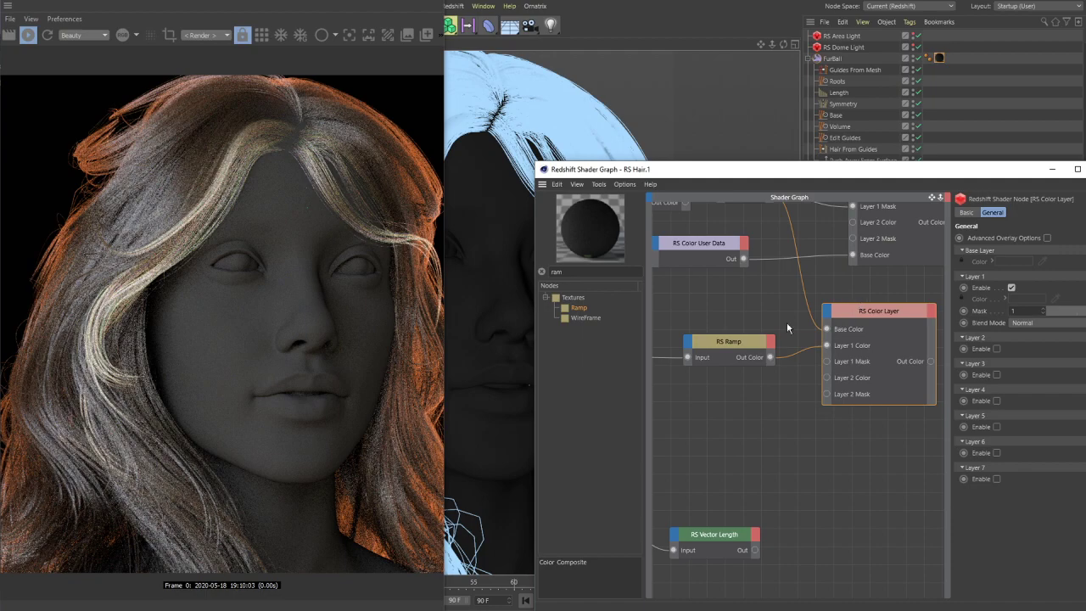
{"action": "left_click_drag", "start_coordinate": [770, 357], "coordinate": [825, 314]}
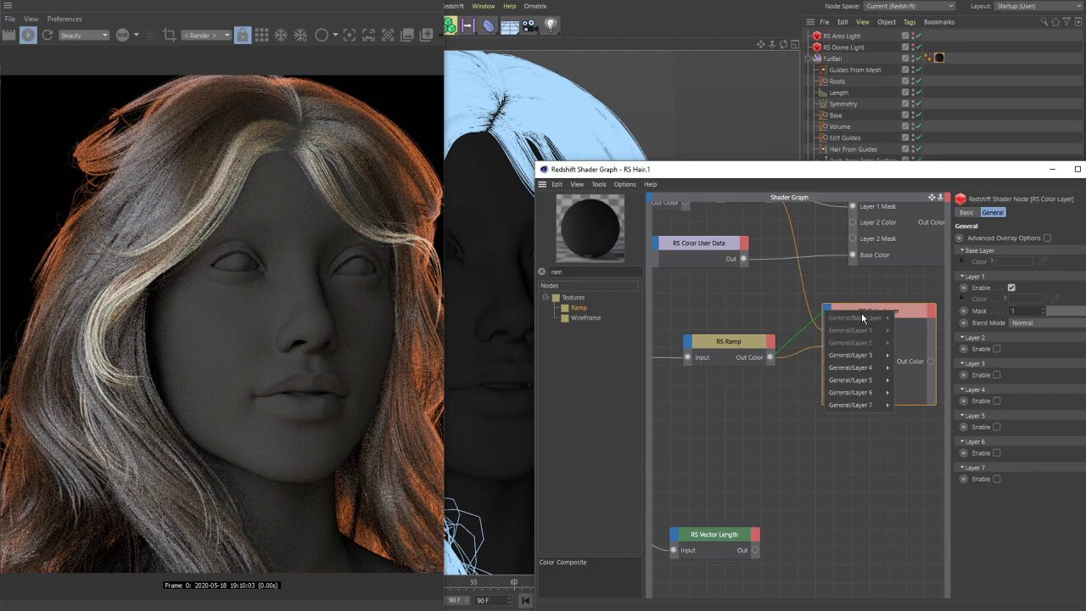
{"action": "left_click", "coordinate": [787, 314]}
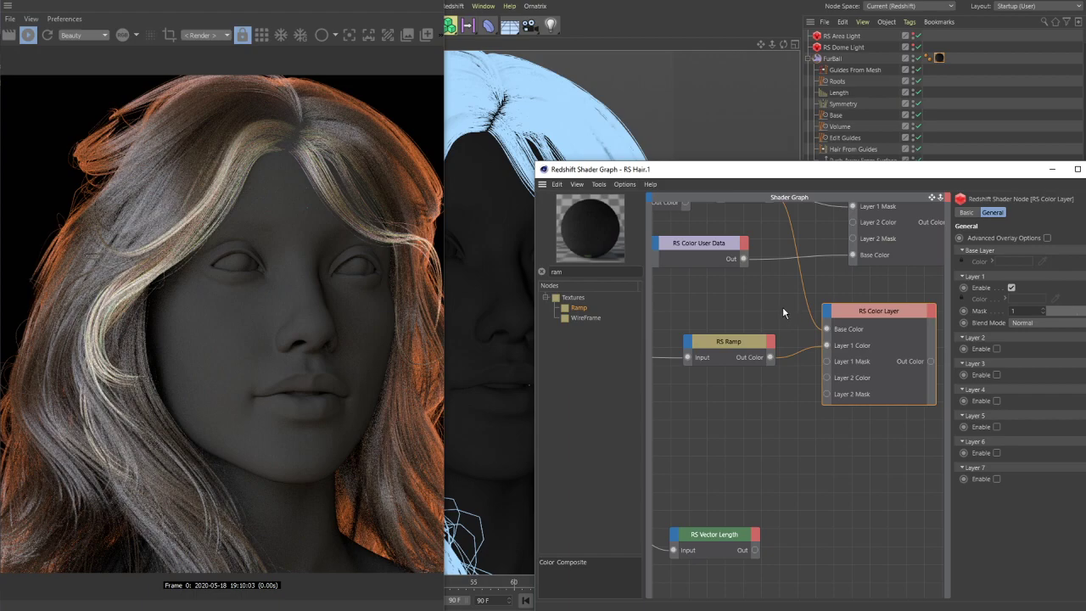
- Rearrange the nodes and plug the second Color Layer into the first Color Layer's Layer 1 Mask
{"action": "left_click_drag", "start_coordinate": [739, 309], "coordinate": [860, 361]}
{"action": "left_click_drag", "start_coordinate": [871, 313], "coordinate": [844, 319]}
{"action": "left_click", "coordinate": [752, 339]}
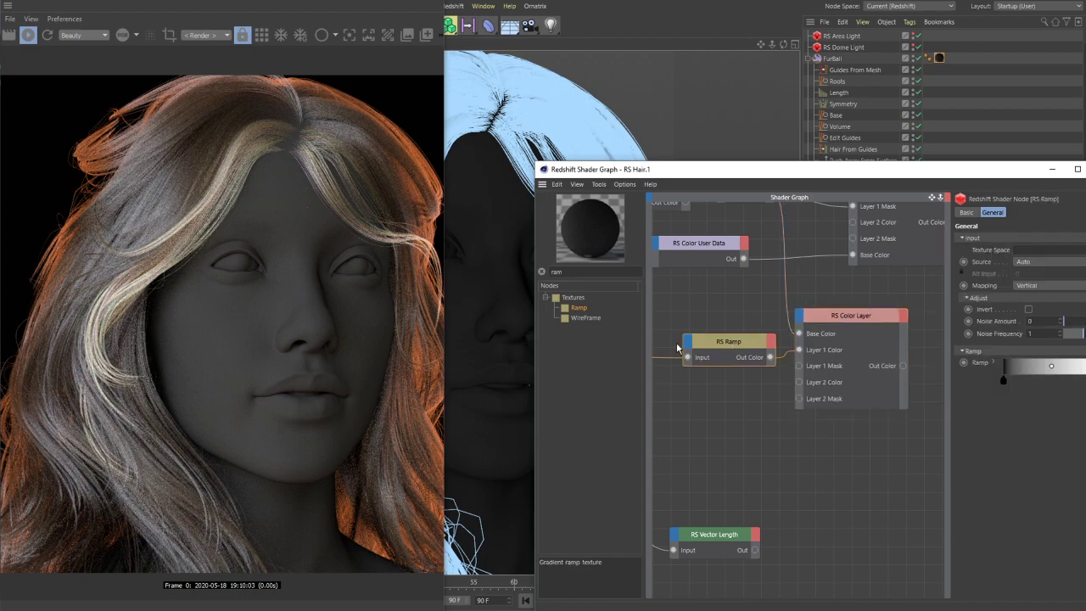
{"action": "left_click_drag", "start_coordinate": [751, 339], "coordinate": [693, 339]}
{"action": "middle_click_drag", "start_coordinate": [746, 289], "coordinate": [759, 403]}
{"action": "middle_click_drag", "start_coordinate": [669, 425], "coordinate": [835, 389]}
{"action": "middle_click_drag", "start_coordinate": [934, 399], "coordinate": [832, 419]}
{"action": "left_click_drag", "start_coordinate": [848, 348], "coordinate": [782, 262]}
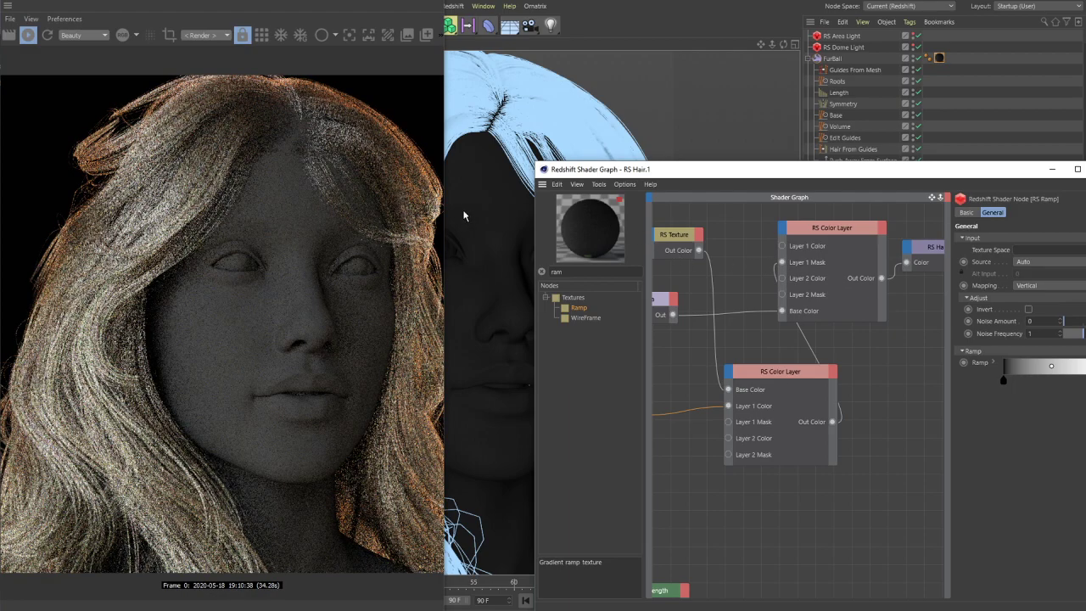
- Orbit the hair model from side profile back to a front view to inspect the render
{"action": "left_click", "coordinate": [557, 153]}
{"action": "left_click_drag", "start_coordinate": [555, 151], "coordinate": [517, 125], "text": "alt"}
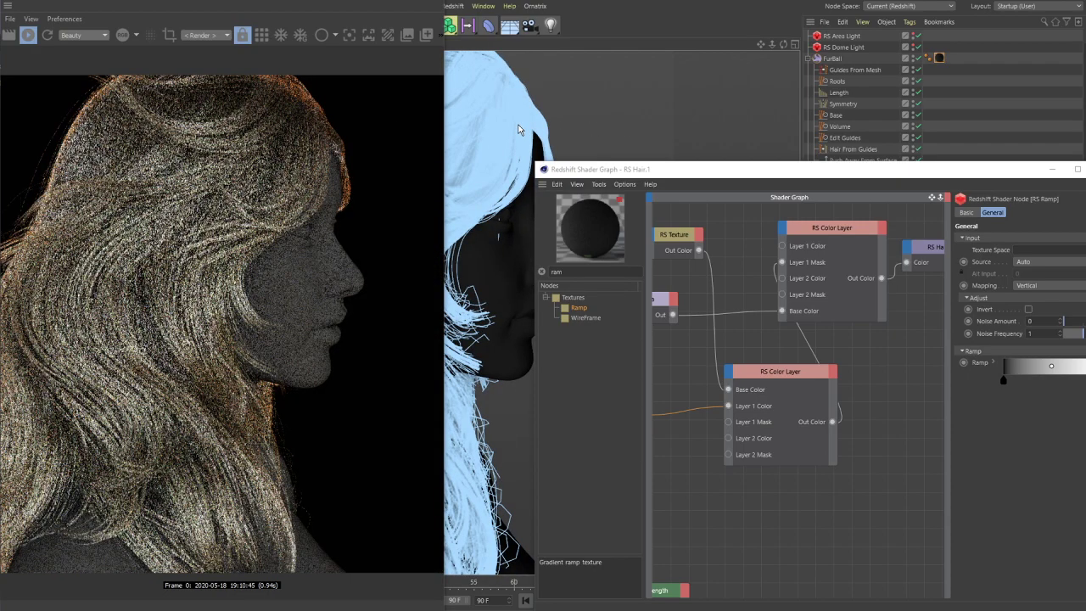
{"action": "left_click_drag", "start_coordinate": [507, 128], "coordinate": [478, 123], "text": "alt"}
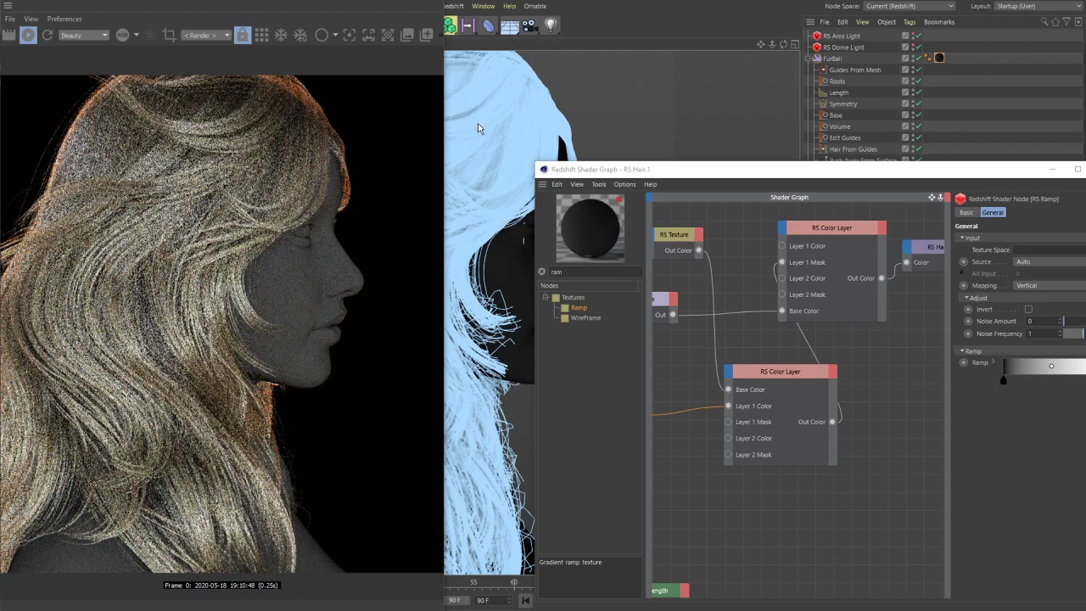
{"action": "left_click_drag", "start_coordinate": [504, 133], "coordinate": [582, 108], "text": "alt"}
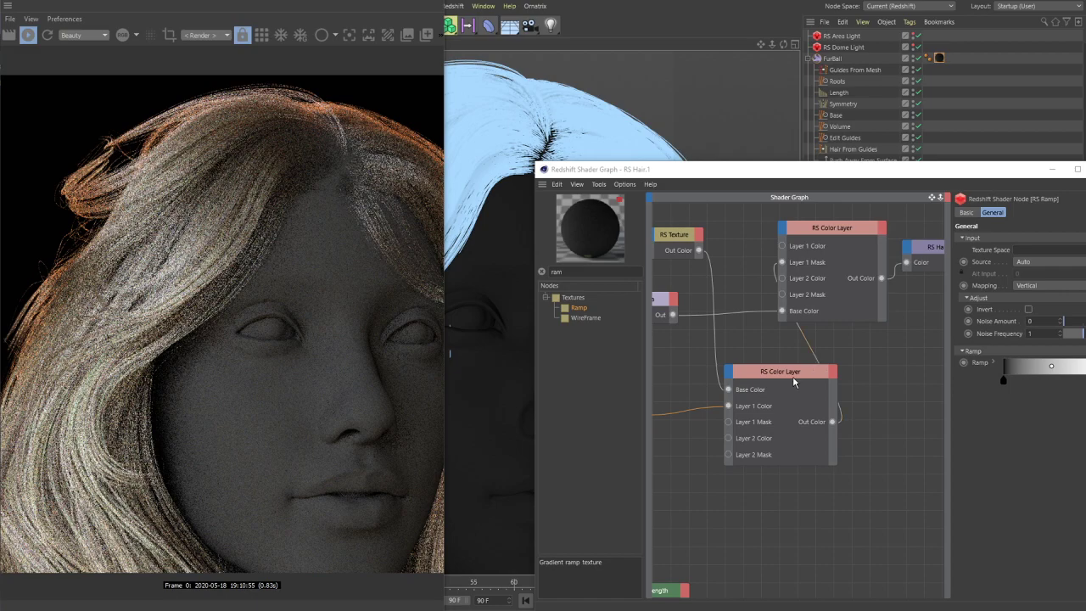
- Delete the texture wire into Base Color and the ramp wire into Layer 1 Color
{"action": "middle_click_drag", "start_coordinate": [716, 371], "coordinate": [773, 365]}
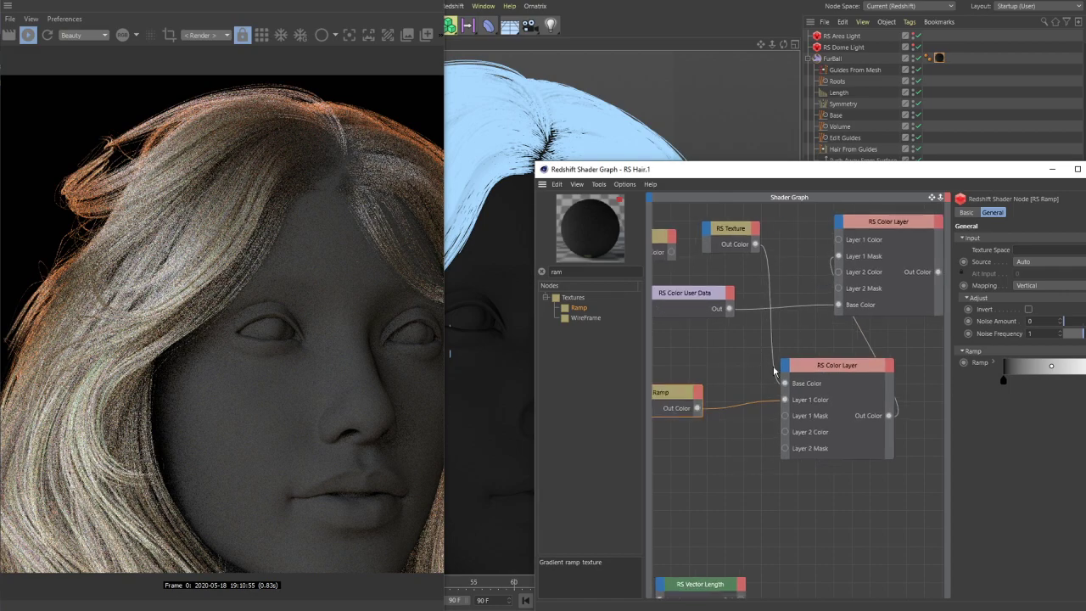
{"action": "left_click", "coordinate": [807, 367]}
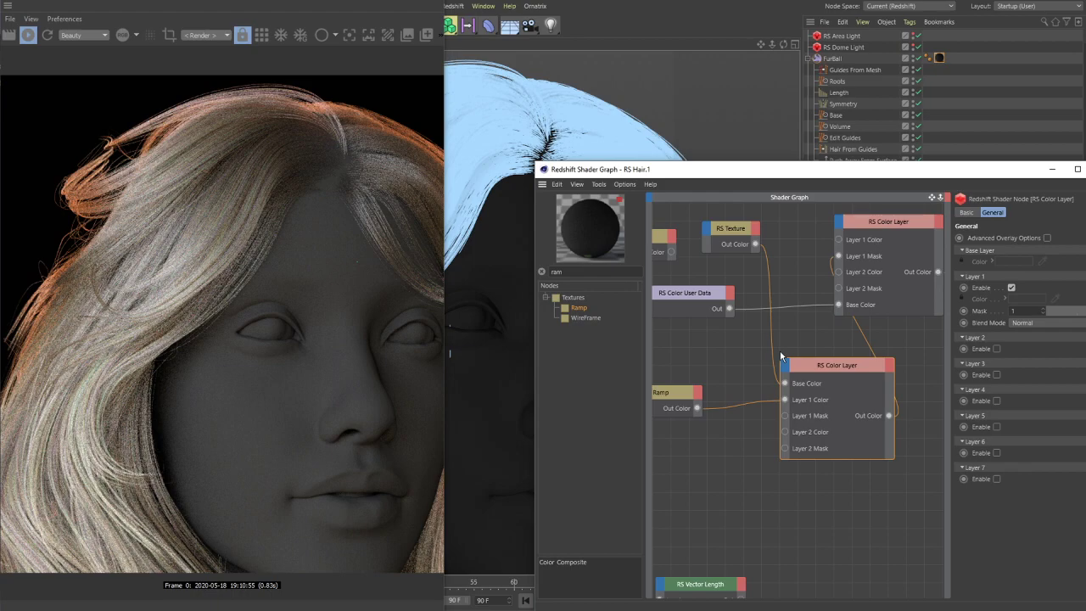
{"action": "middle_click_drag", "start_coordinate": [783, 340], "coordinate": [784, 329]}
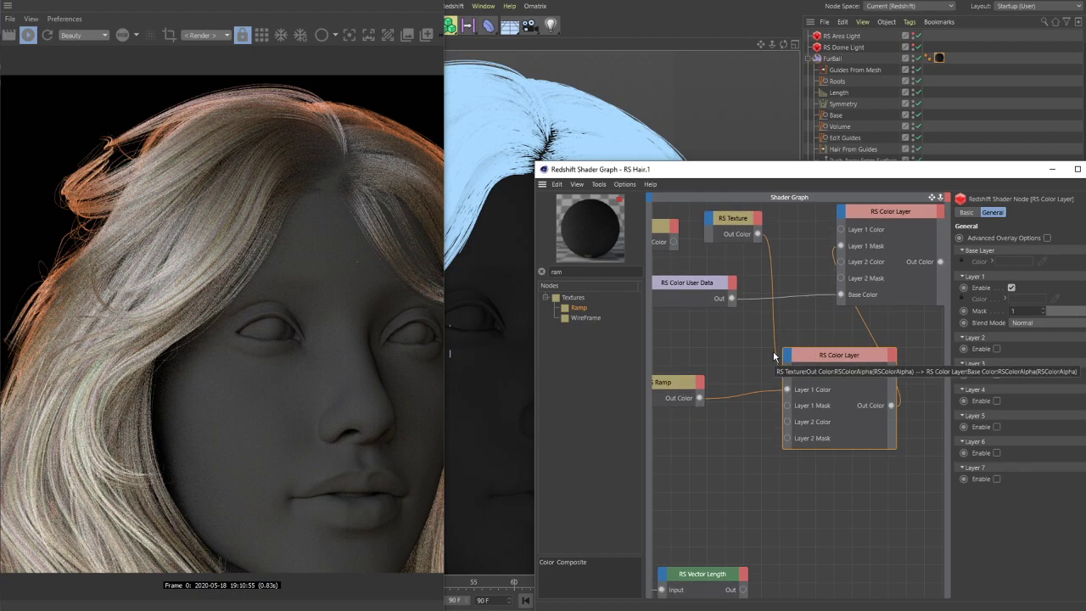
{"action": "left_click", "coordinate": [774, 356]}
{"action": "key", "text": "Delete"}
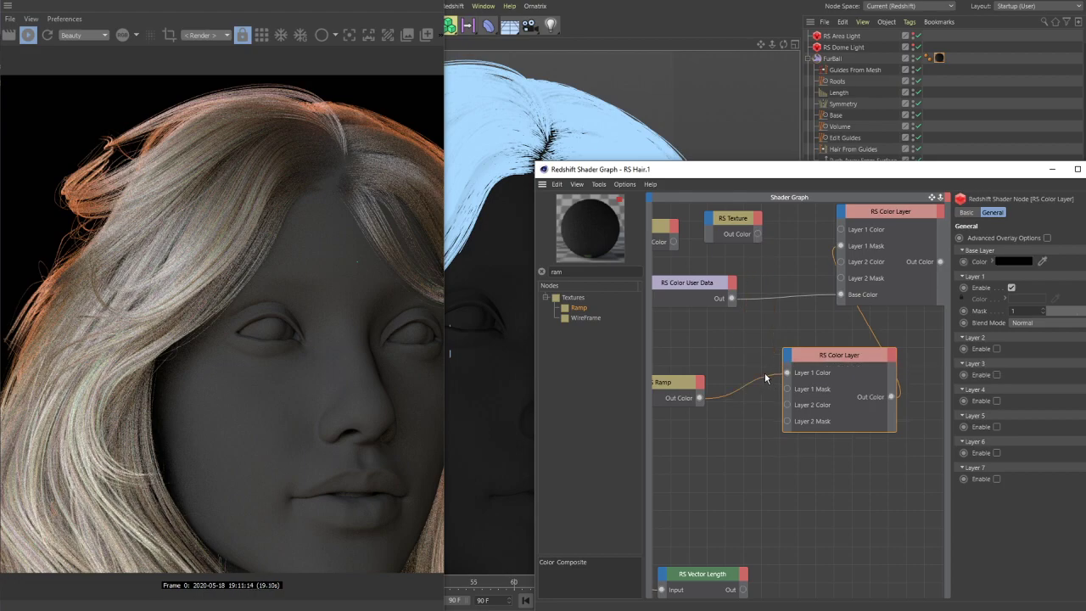
{"action": "left_click", "coordinate": [763, 377]}
{"action": "key", "text": "Delete"}
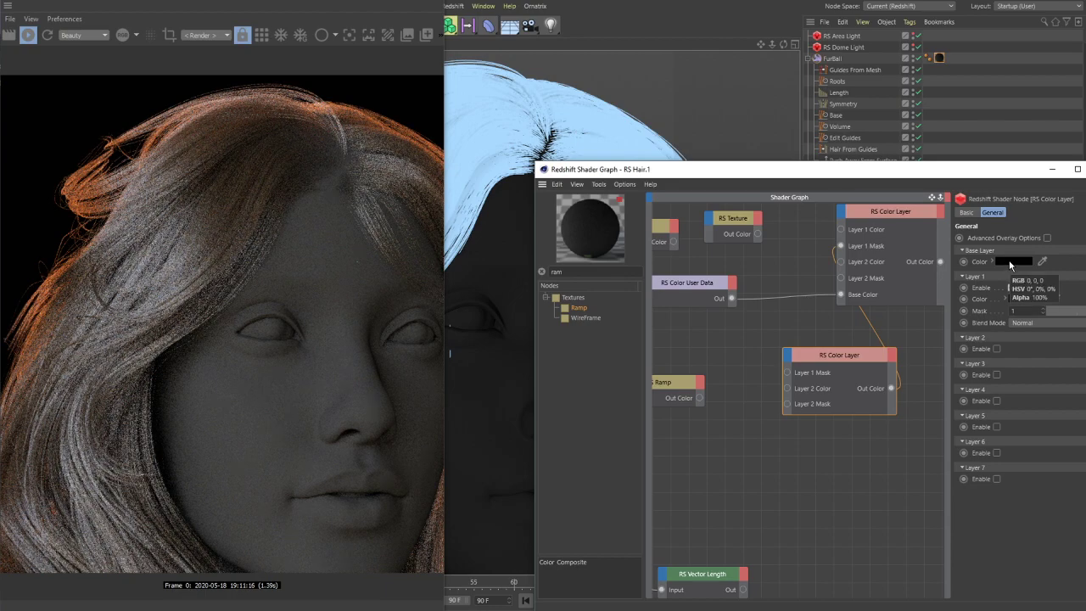
- Plug RS Texture into the lower Color Layer's Base Color and switch off its Layer 1
{"action": "left_click", "coordinate": [752, 237]}
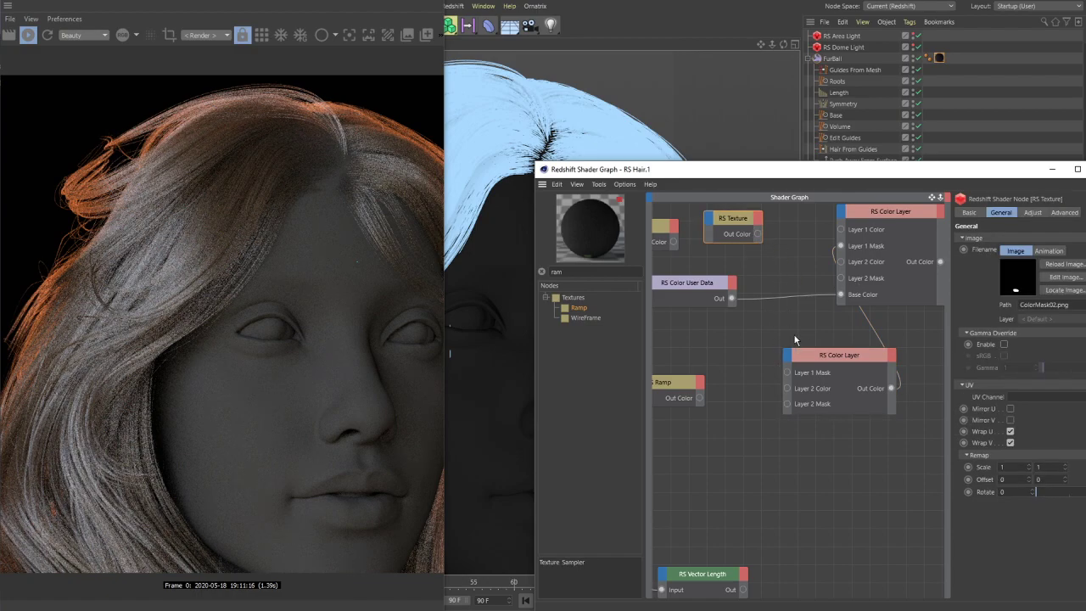
{"action": "left_click_drag", "start_coordinate": [758, 234], "coordinate": [843, 362]}
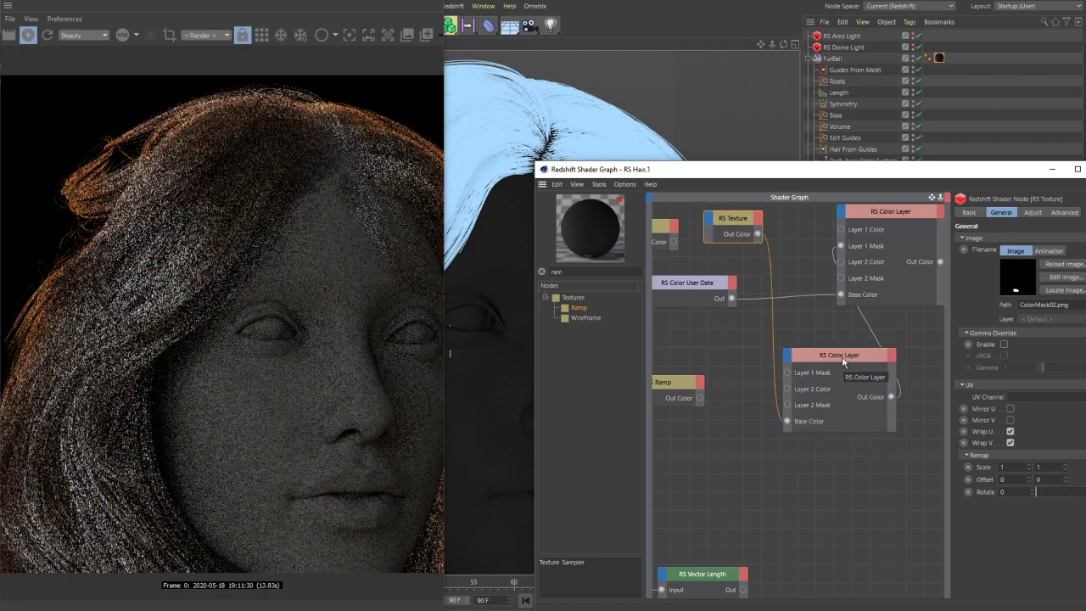
{"action": "left_click_drag", "start_coordinate": [861, 357], "coordinate": [827, 356]}
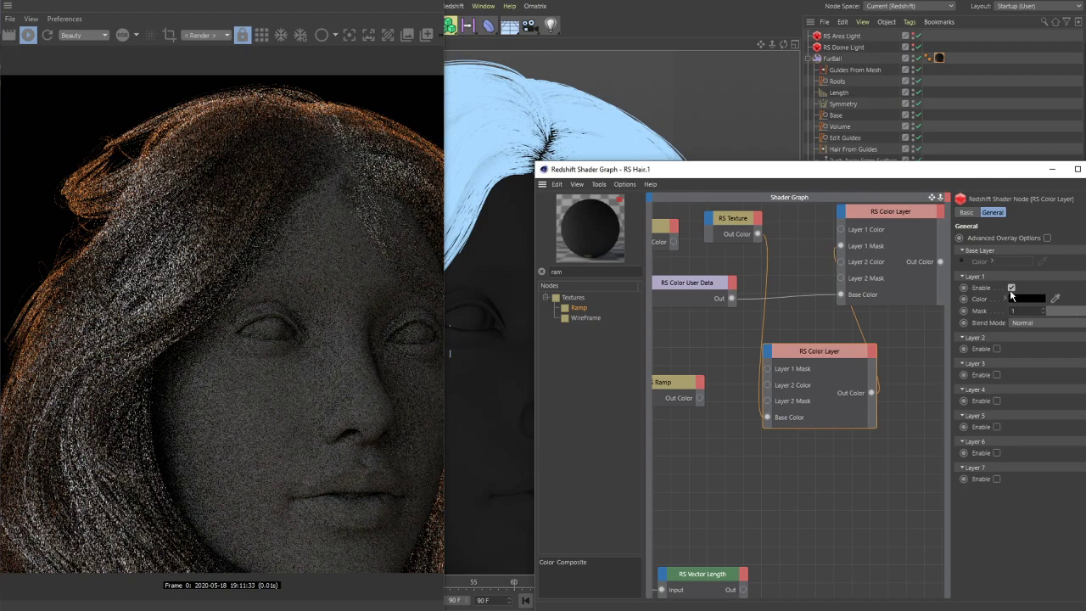
{"action": "left_click", "coordinate": [1010, 289]}
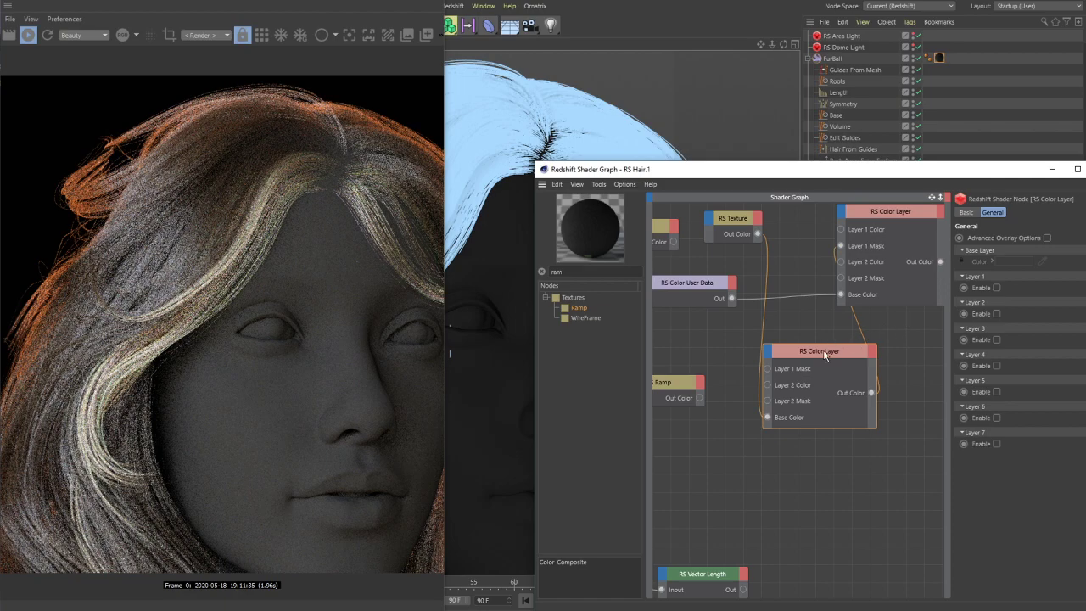
- Re-enable Layer 1 and brighten its colour from grey to white
{"action": "left_click", "coordinate": [997, 288]}
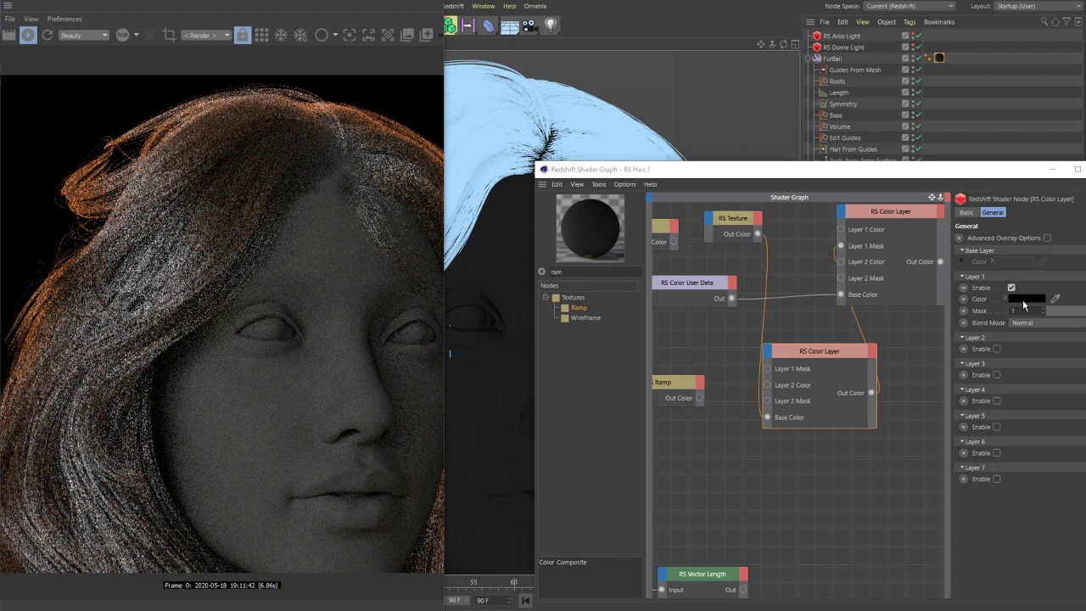
{"action": "left_click", "coordinate": [1022, 299]}
{"action": "left_click_drag", "start_coordinate": [955, 314], "coordinate": [1007, 315]}
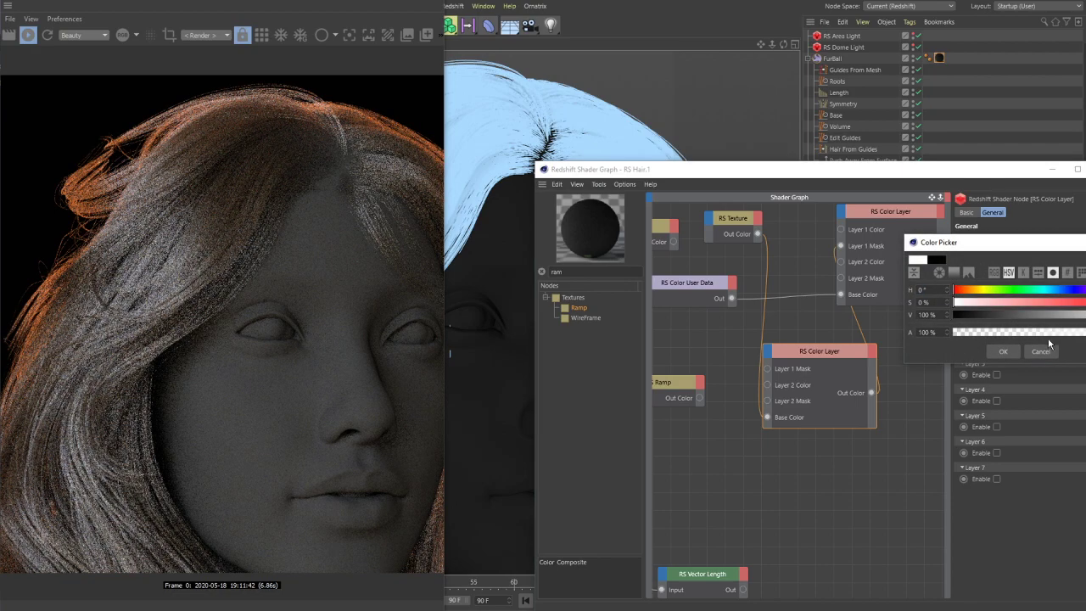
{"action": "left_click", "coordinate": [1006, 351]}
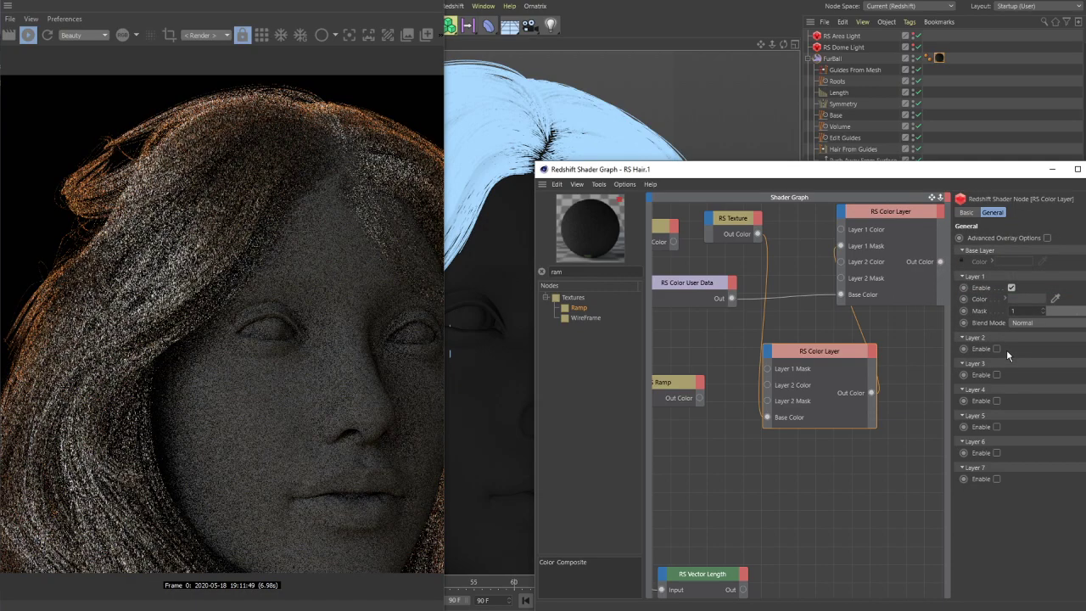
{"action": "left_click", "coordinate": [1024, 302]}
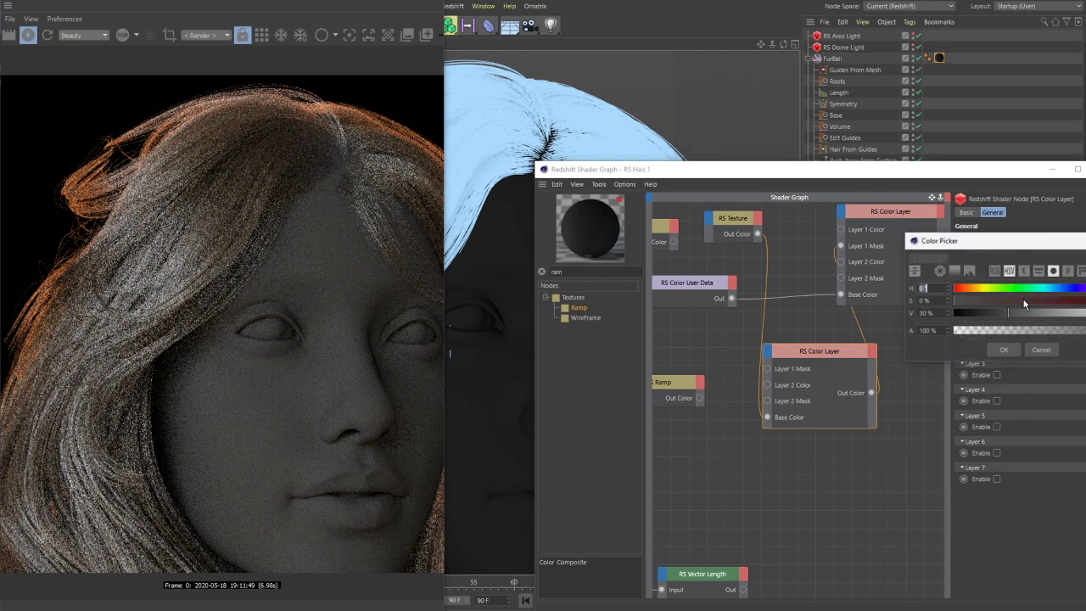
{"action": "left_click_drag", "start_coordinate": [1044, 313], "coordinate": [1085, 313]}
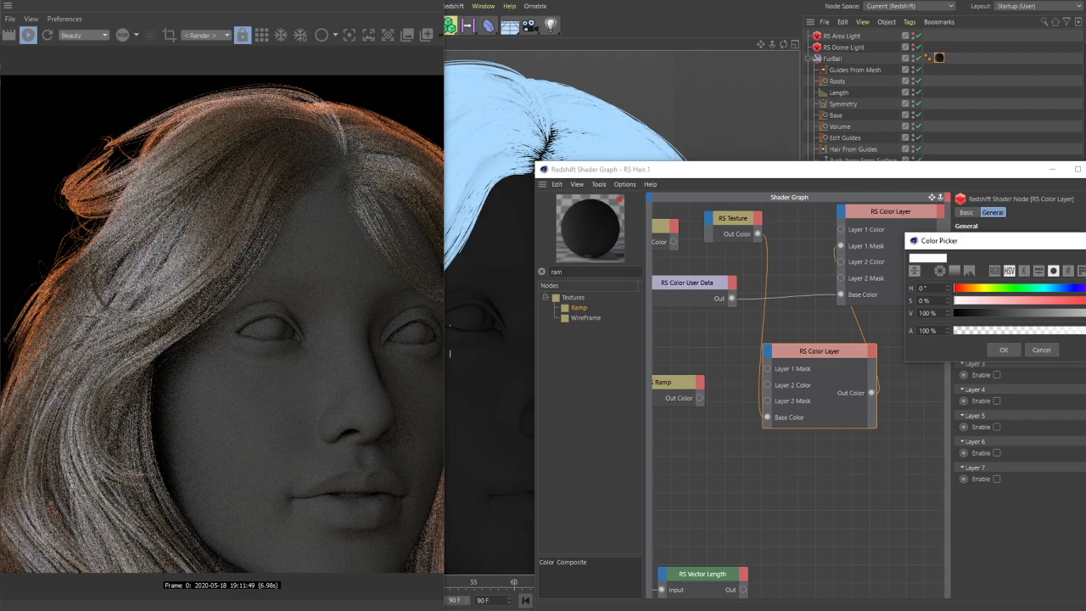
{"action": "left_click", "coordinate": [1004, 350]}
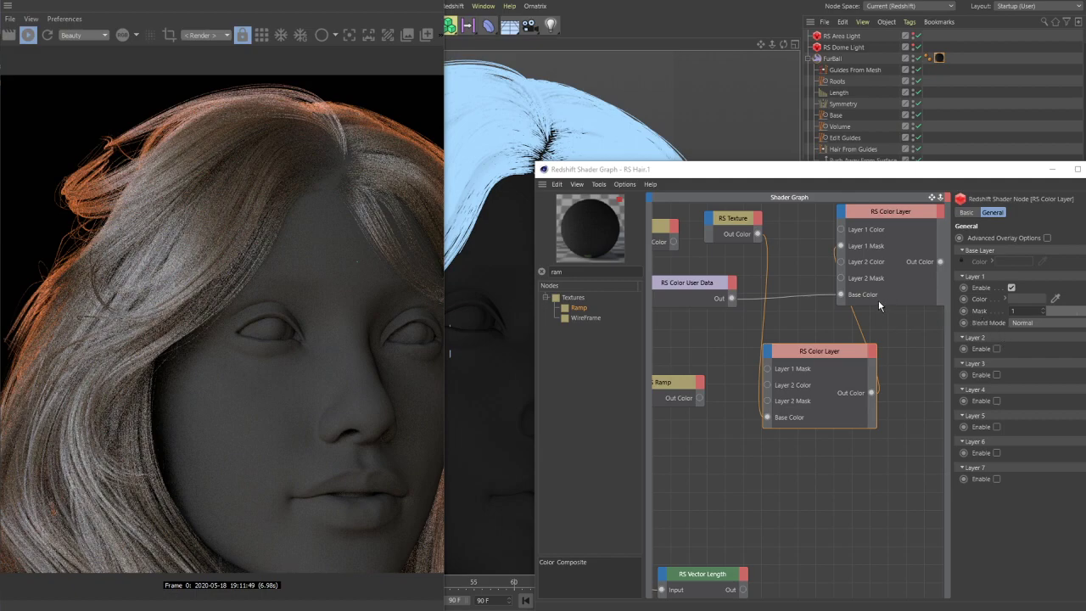
- Try mid grey and about 64% alpha for the Layer 1 colour
{"action": "left_click_drag", "start_coordinate": [820, 350], "coordinate": [817, 358]}
{"action": "left_click", "coordinate": [1020, 297]}
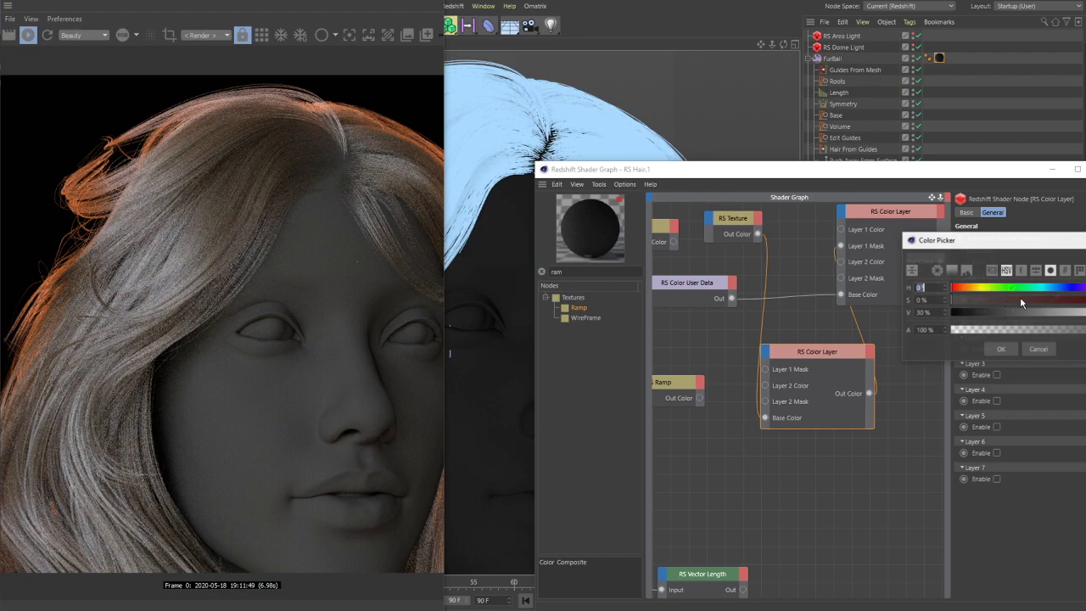
{"action": "left_click", "coordinate": [1071, 314]}
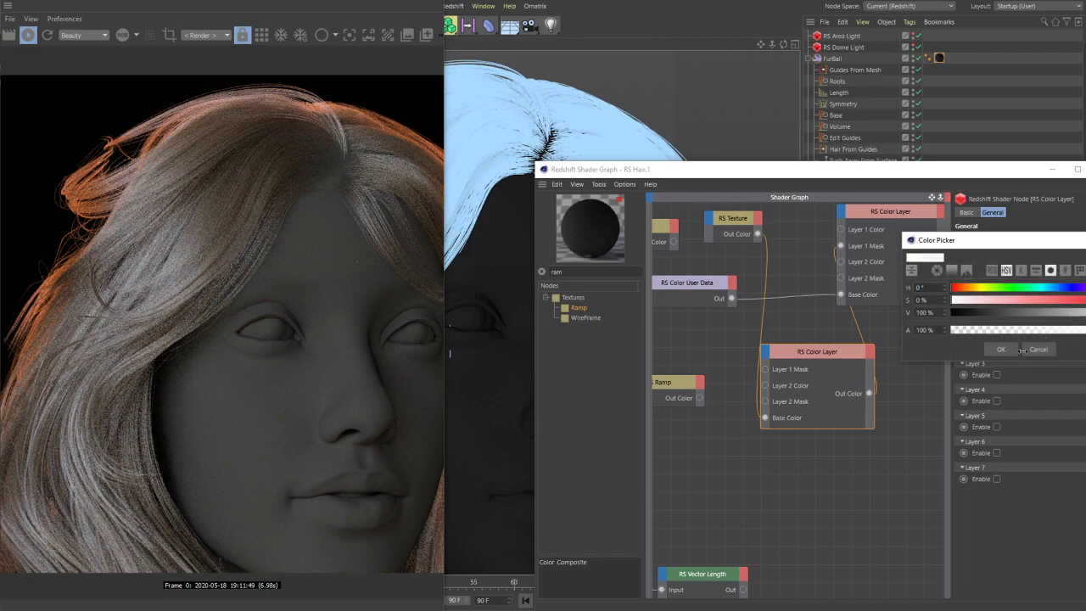
{"action": "left_click_drag", "start_coordinate": [1065, 312], "coordinate": [1041, 313]}
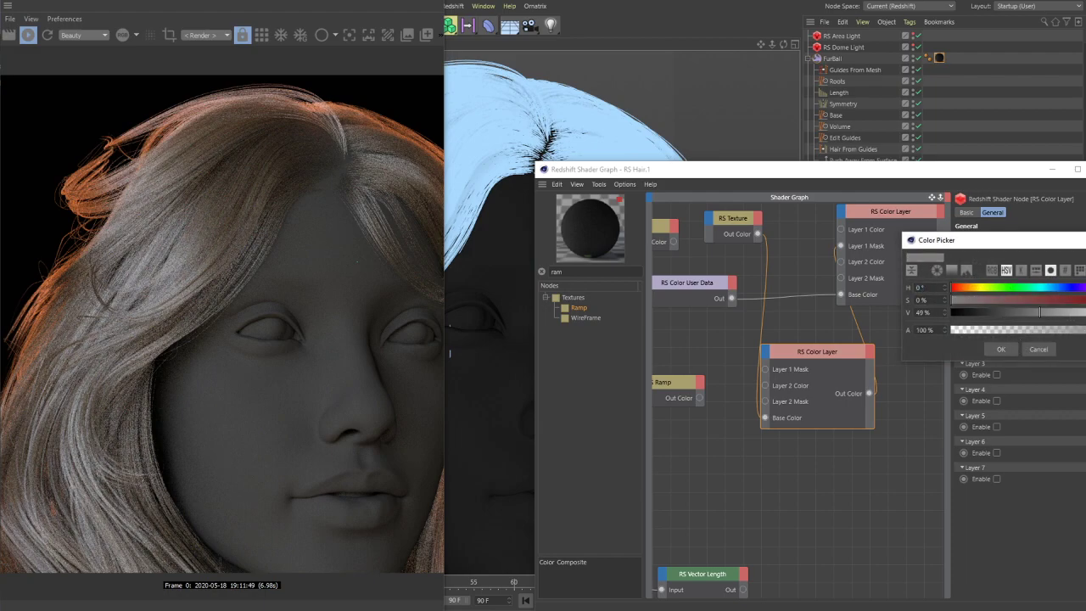
{"action": "left_click", "coordinate": [1068, 330]}
{"action": "left_click_drag", "start_coordinate": [1040, 312], "coordinate": [1084, 312]}
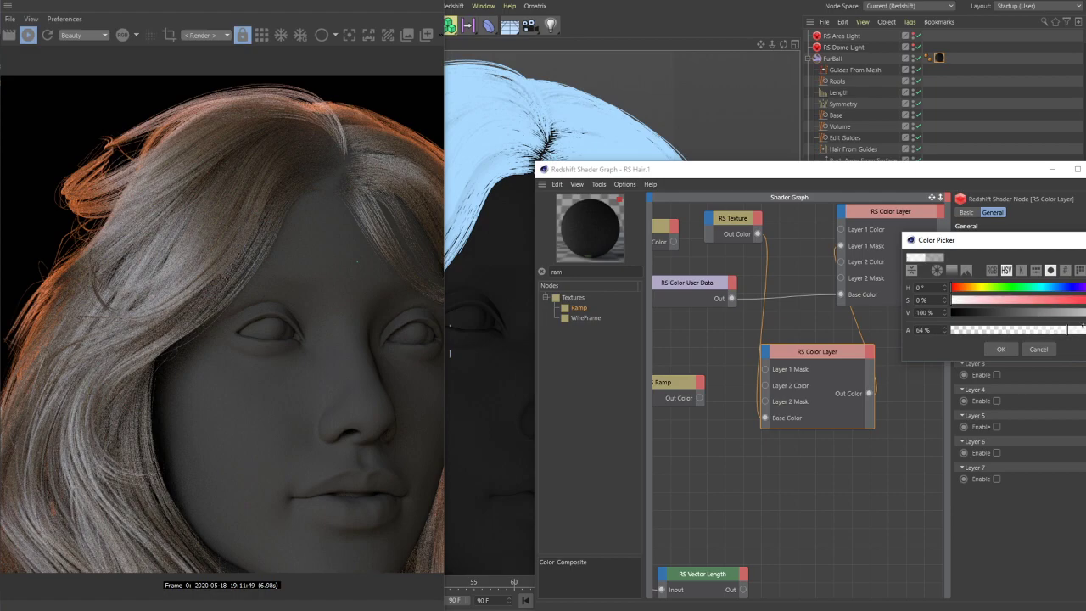
- Set the Layer 1 colour to alpha 100 and value 100, making it opaque white
{"action": "left_click_drag", "start_coordinate": [944, 312], "coordinate": [931, 330]}
{"action": "left_click", "coordinate": [931, 330]}
{"action": "key", "text": "BackSpace"}
{"action": "type", "text": "100"}
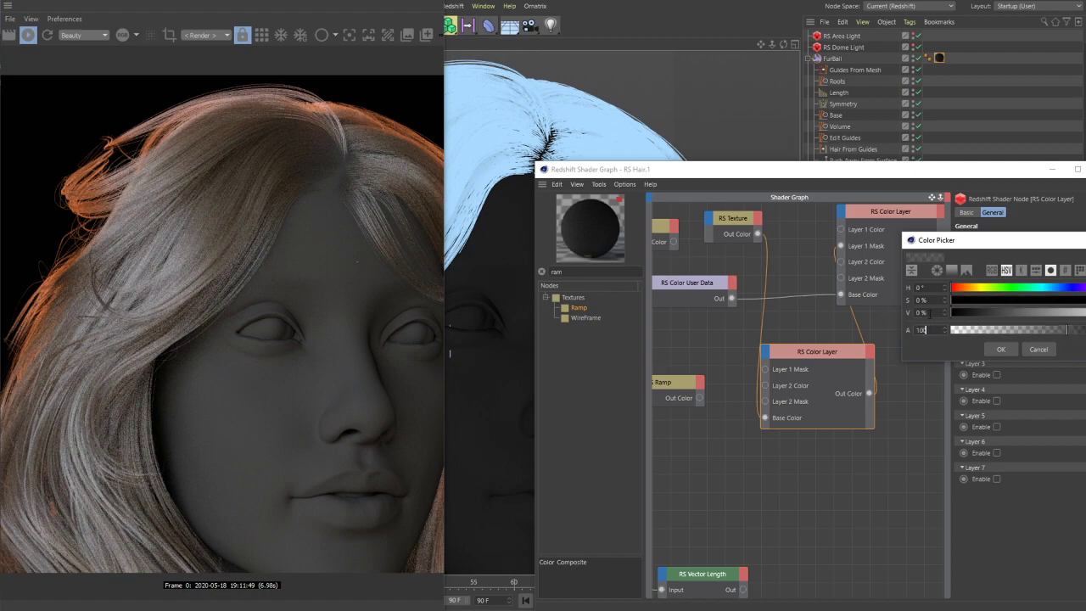
{"action": "left_click", "coordinate": [935, 312]}
{"action": "key", "text": "BackSpace"}
{"action": "type", "text": "100"}
{"action": "left_click", "coordinate": [933, 330]}
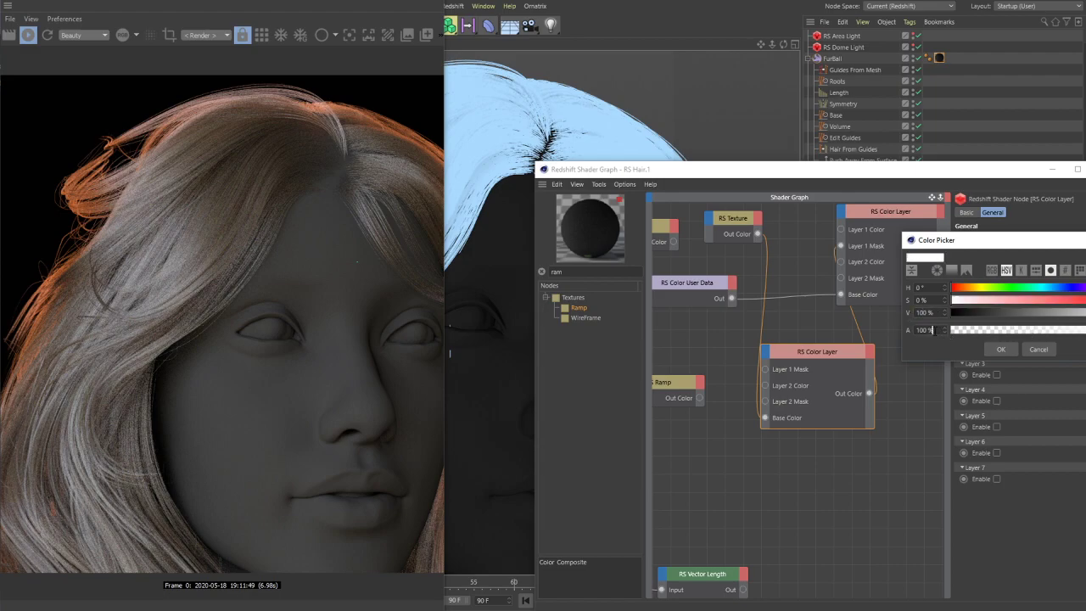
{"action": "left_click", "coordinate": [998, 348]}
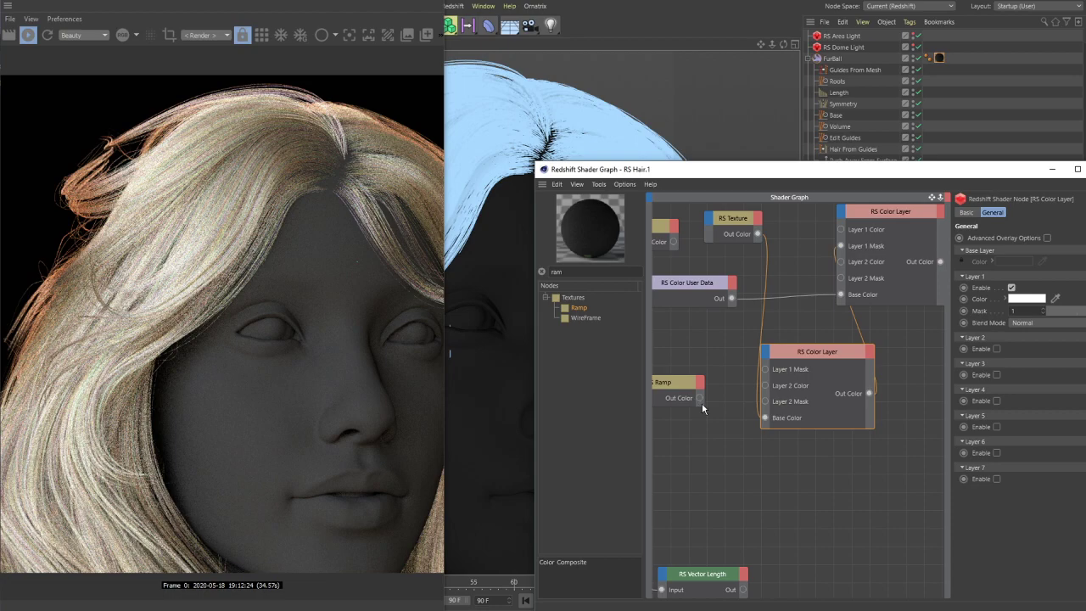
- Connect the Ramp output to Layer 1 Mask and make the Layer 1 colour black
{"action": "left_click_drag", "start_coordinate": [699, 397], "coordinate": [765, 370]}
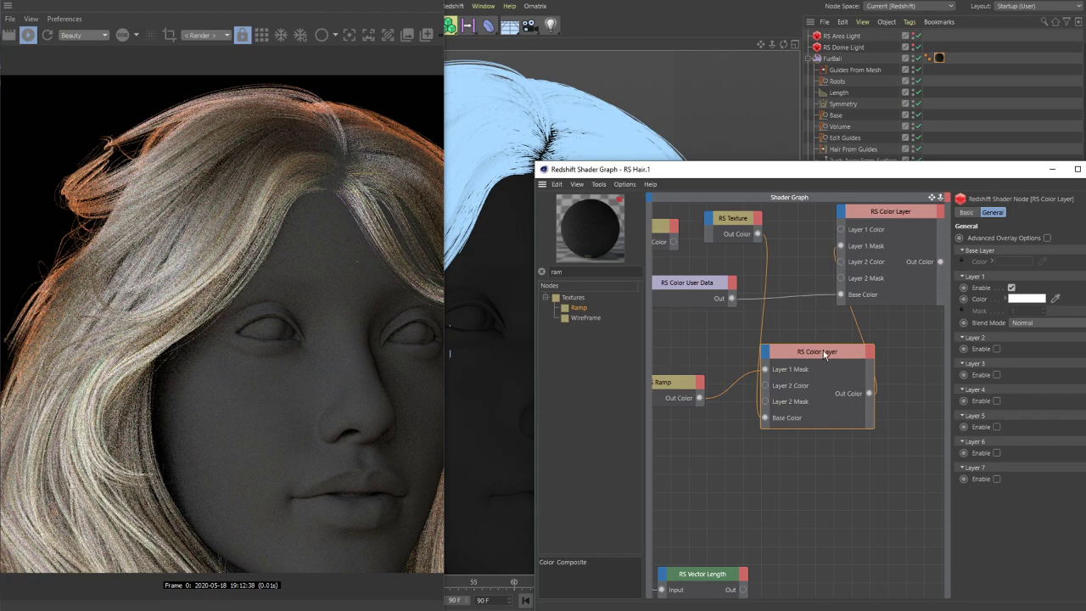
{"action": "left_click_drag", "start_coordinate": [824, 355], "coordinate": [819, 358]}
{"action": "left_click", "coordinate": [1022, 300]}
{"action": "left_click_drag", "start_coordinate": [987, 309], "coordinate": [949, 316]}
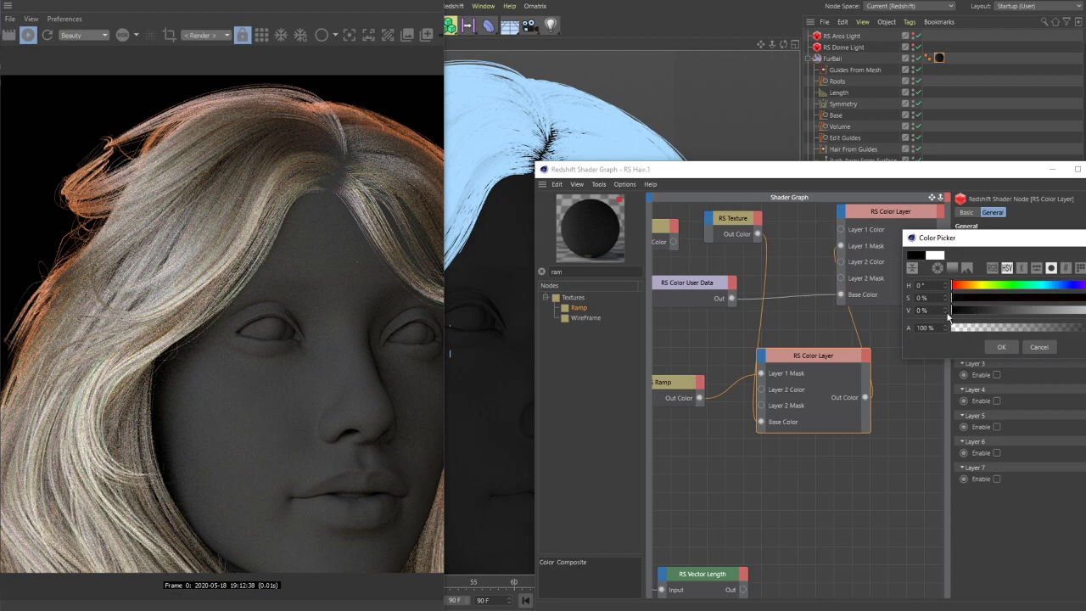
{"action": "left_click", "coordinate": [1000, 348]}
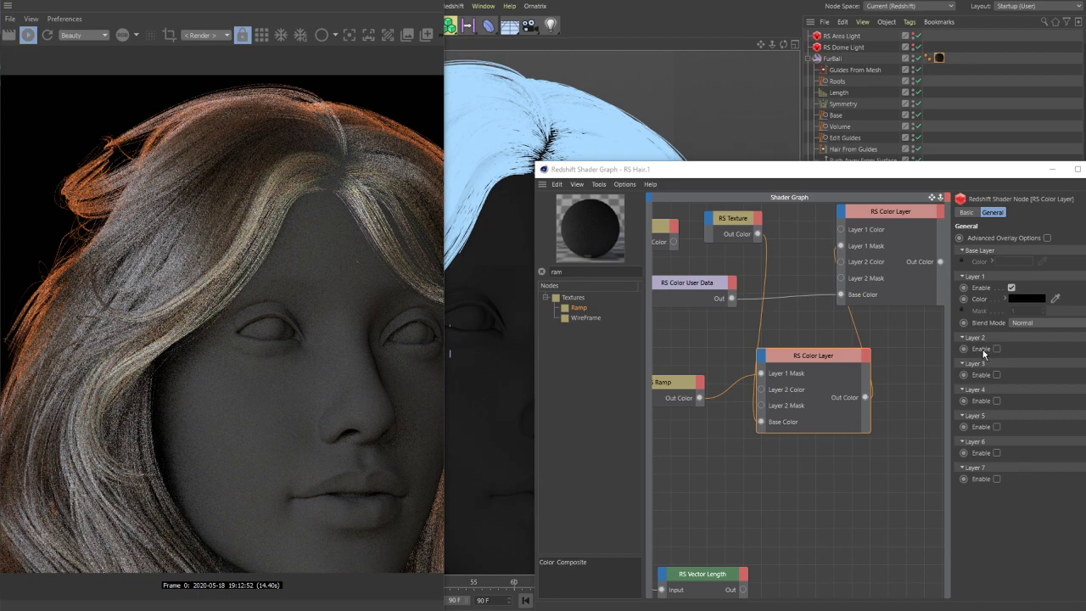
- Drag the RS Ramp's black knot further to the right
{"action": "left_click_drag", "start_coordinate": [674, 382], "coordinate": [682, 366]}
{"action": "left_click", "coordinate": [807, 364]}
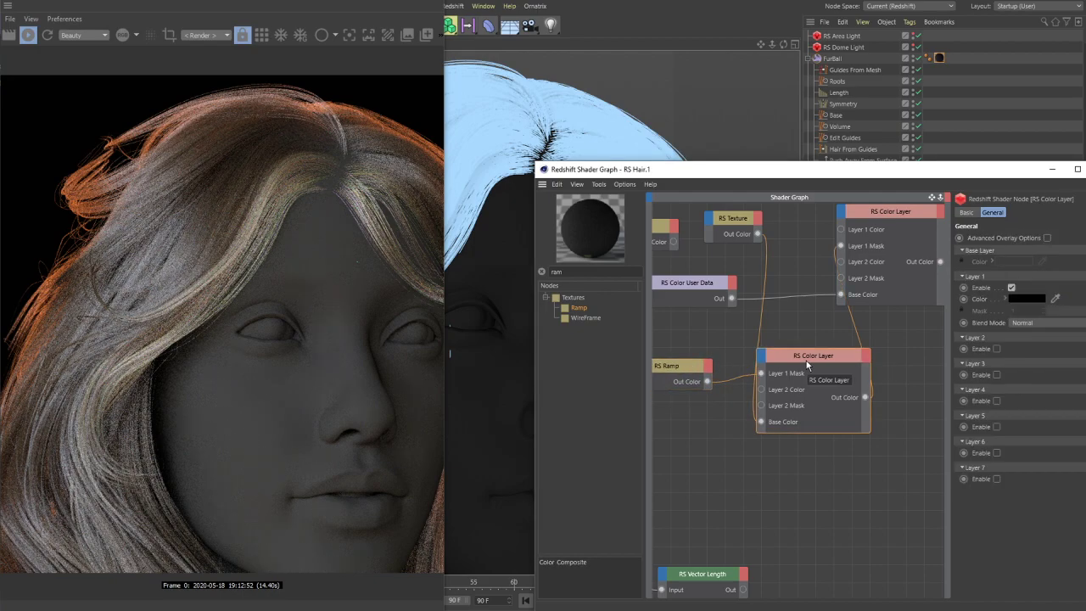
{"action": "left_click_drag", "start_coordinate": [670, 366], "coordinate": [675, 364]}
{"action": "left_click_drag", "start_coordinate": [1009, 385], "coordinate": [1053, 371]}
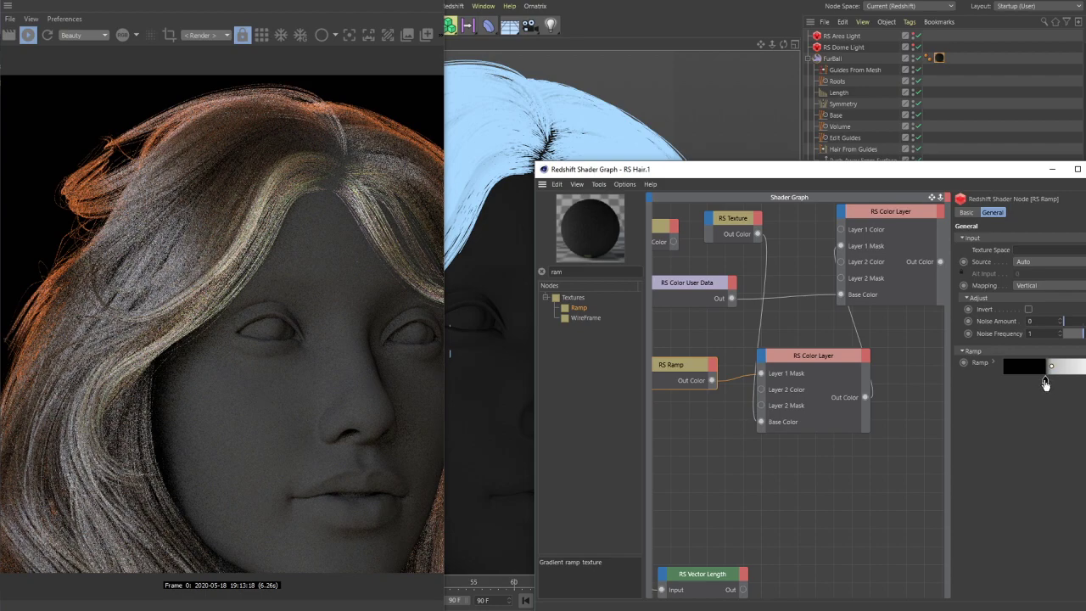
- Slide the white ramp knot left to sit just after the black knot
{"action": "left_click", "coordinate": [1055, 373]}
{"action": "mouse_move", "coordinate": [1057, 380]}
{"action": "left_mouse_down"}
{"action": "mouse_move", "coordinate": [1062, 393]}
{"action": "mouse_move", "coordinate": [1070, 373]}
{"action": "mouse_move", "coordinate": [1049, 380]}
{"action": "mouse_move", "coordinate": [1060, 381]}
{"action": "left_mouse_up"}
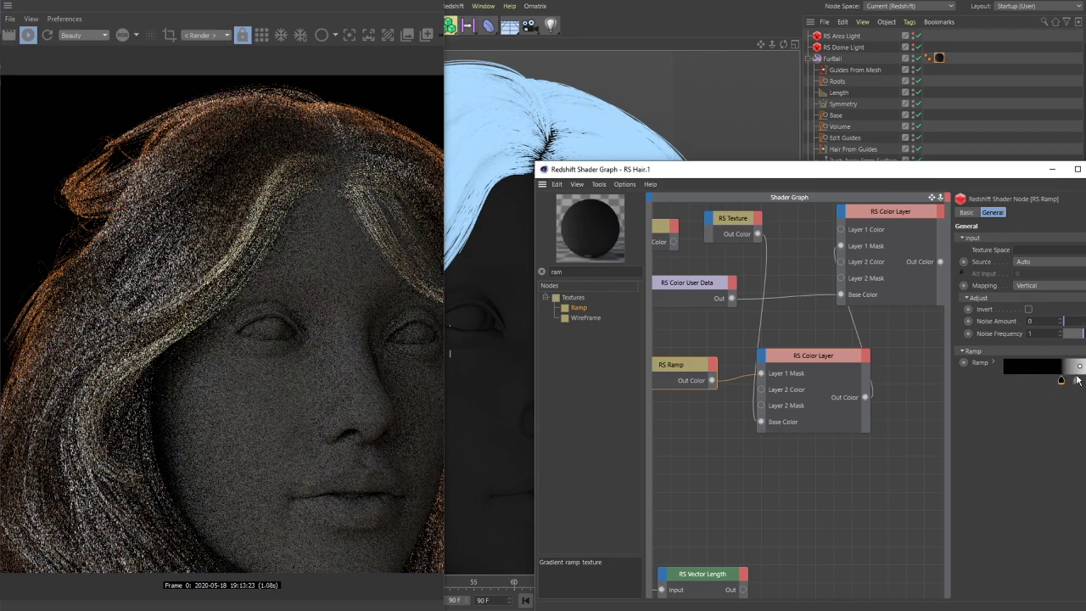
{"action": "left_click", "coordinate": [1079, 371]}
{"action": "left_click_drag", "start_coordinate": [1078, 371], "coordinate": [1064, 372]}
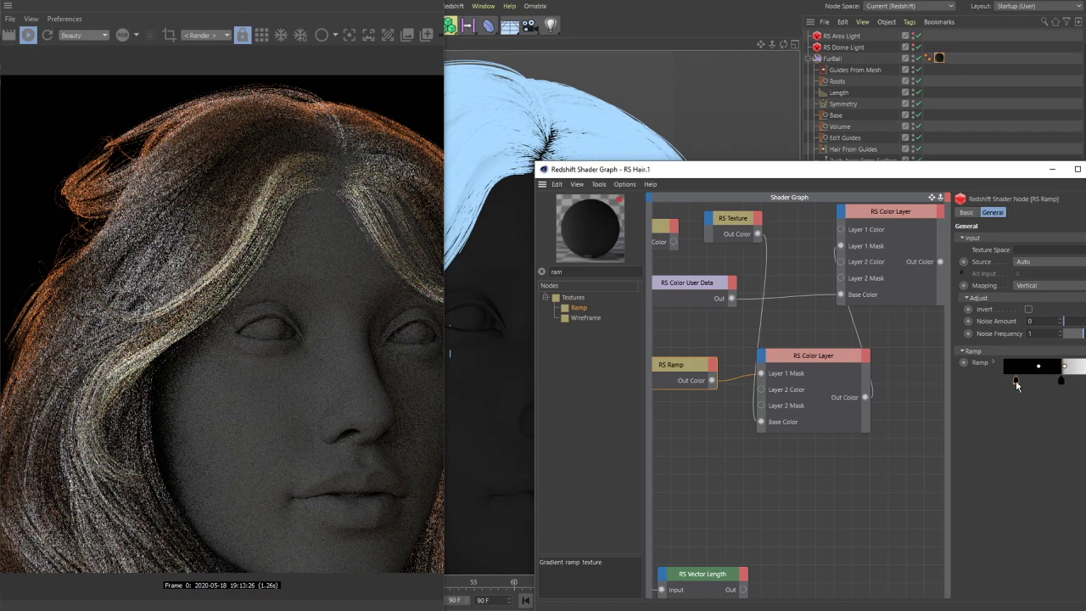
- Recolour the former black knot to pure white with hue 0, saturation 0, value 100%
{"action": "double_click", "coordinate": [1003, 381]}
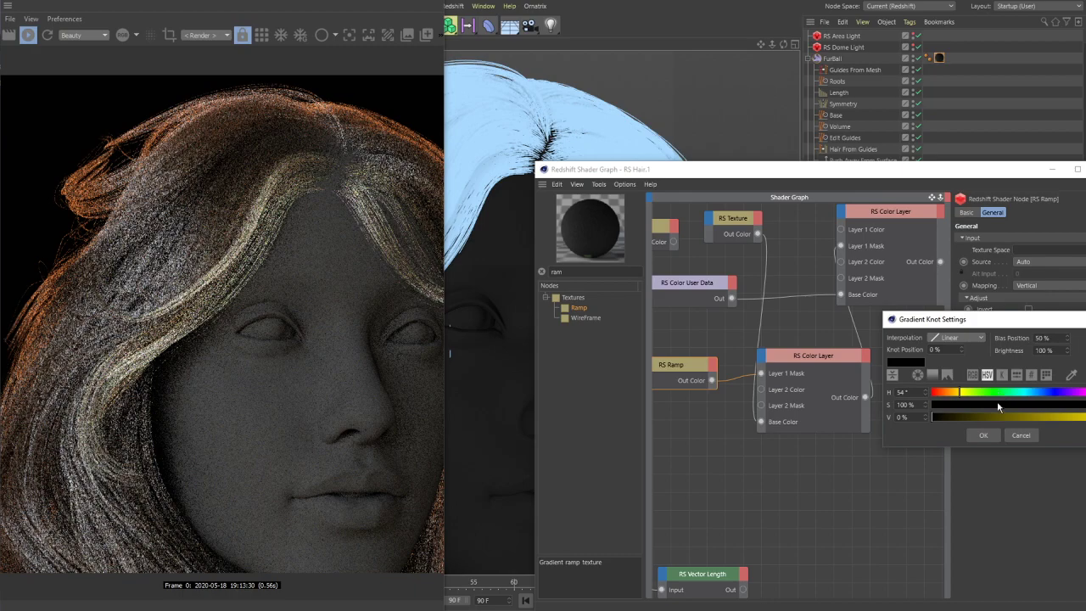
{"action": "left_click_drag", "start_coordinate": [1035, 416], "coordinate": [1085, 404]}
{"action": "left_click_drag", "start_coordinate": [967, 409], "coordinate": [908, 406]}
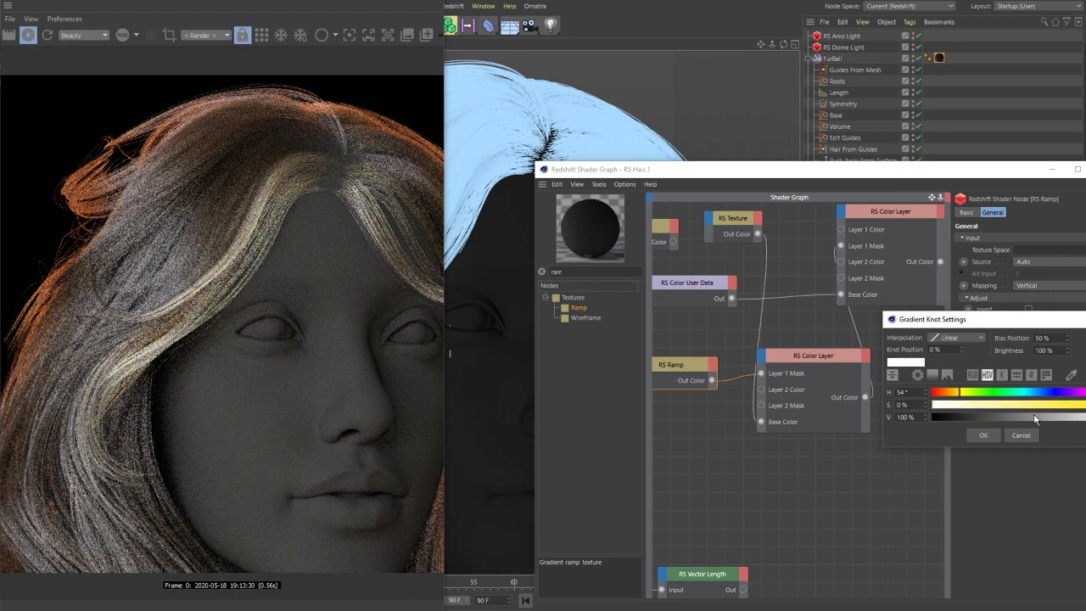
{"action": "left_click_drag", "start_coordinate": [933, 404], "coordinate": [1085, 405]}
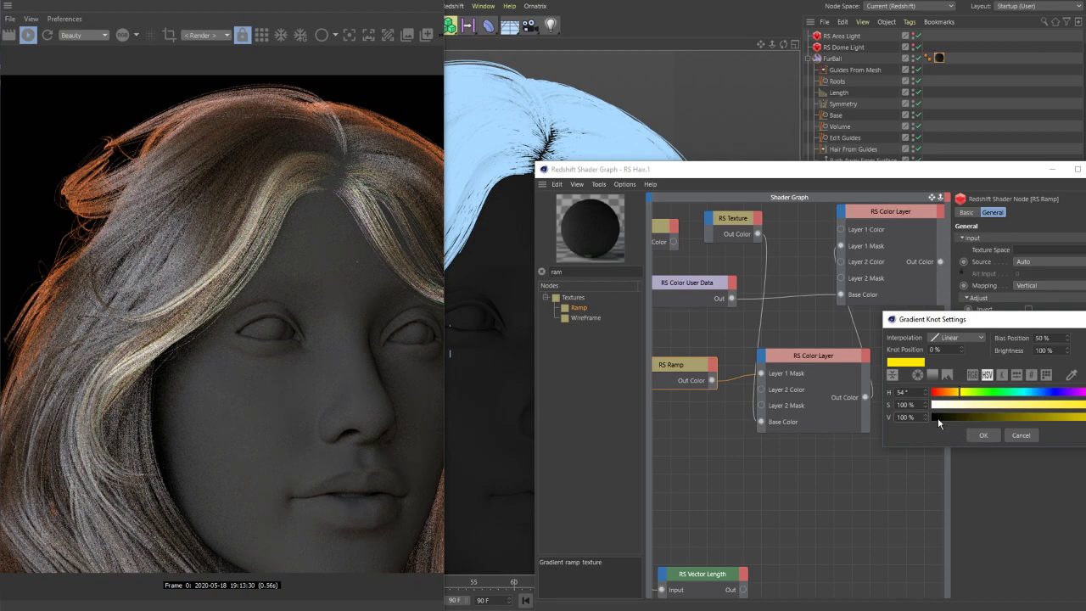
{"action": "left_click", "coordinate": [903, 392]}
{"action": "type", "text": "0"}
{"action": "key", "text": "Return"}
{"action": "left_click", "coordinate": [913, 417]}
{"action": "left_click", "coordinate": [937, 404]}
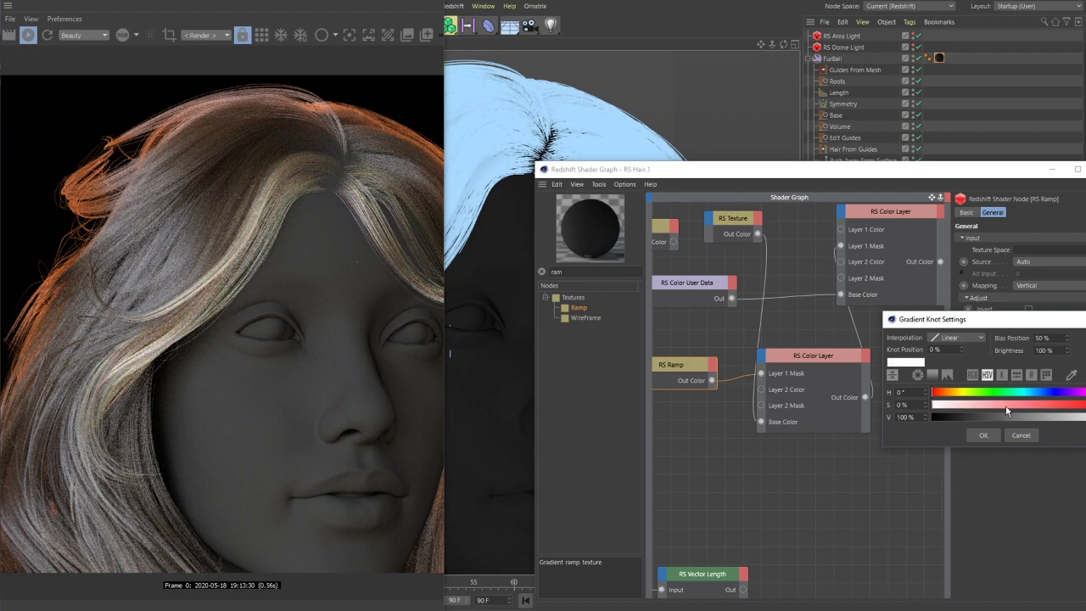
{"action": "left_click", "coordinate": [983, 435]}
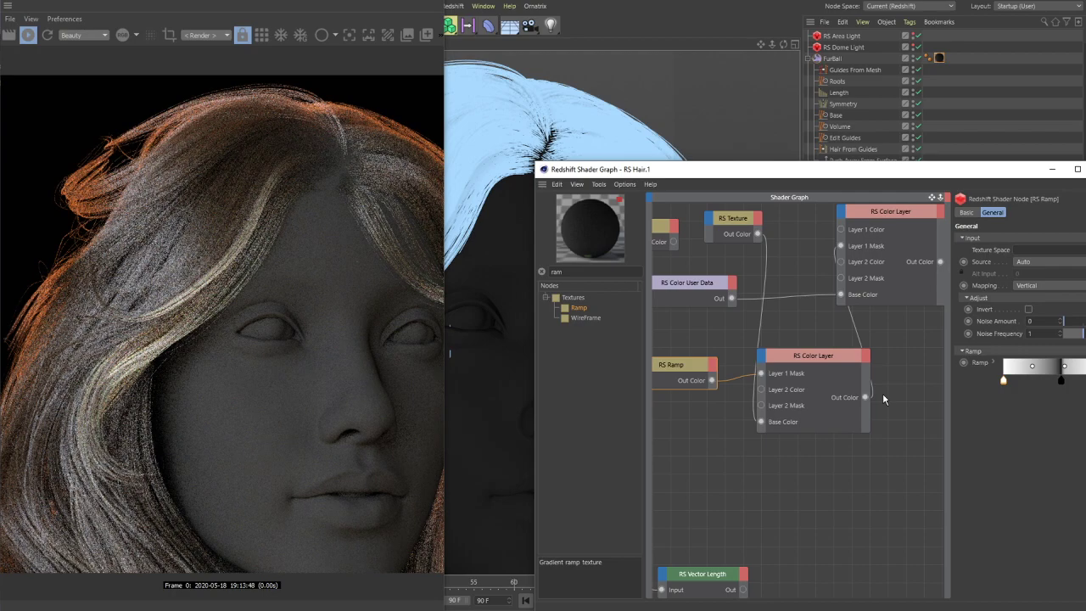
{"action": "mouse_move", "coordinate": [643, 173]}
{"action": "left_mouse_down"}
{"action": "mouse_move", "coordinate": [664, 174]}
{"action": "mouse_move", "coordinate": [649, 176]}
{"action": "left_mouse_up"}
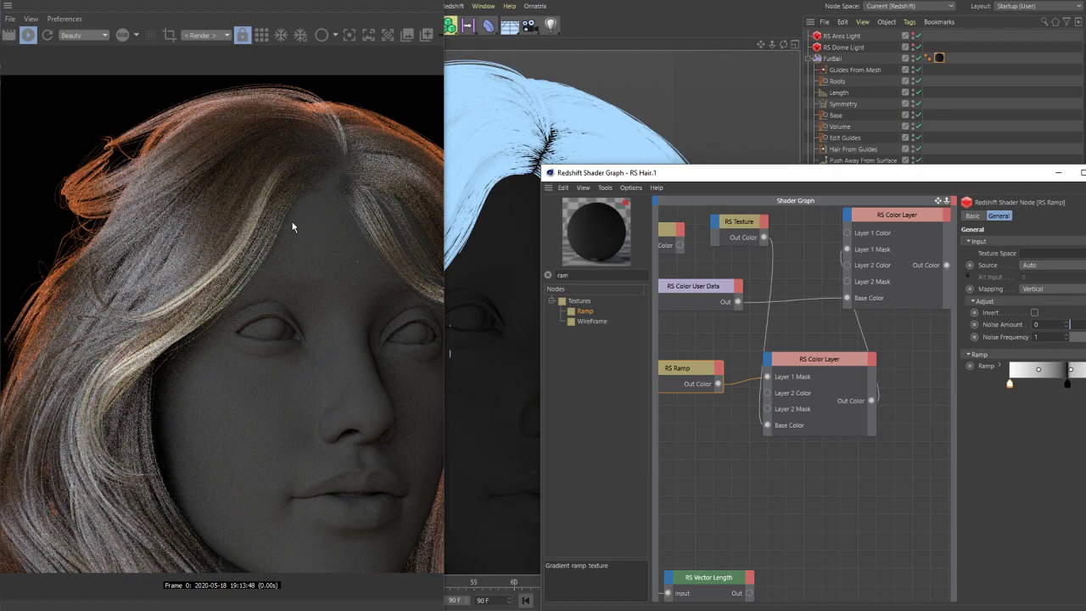
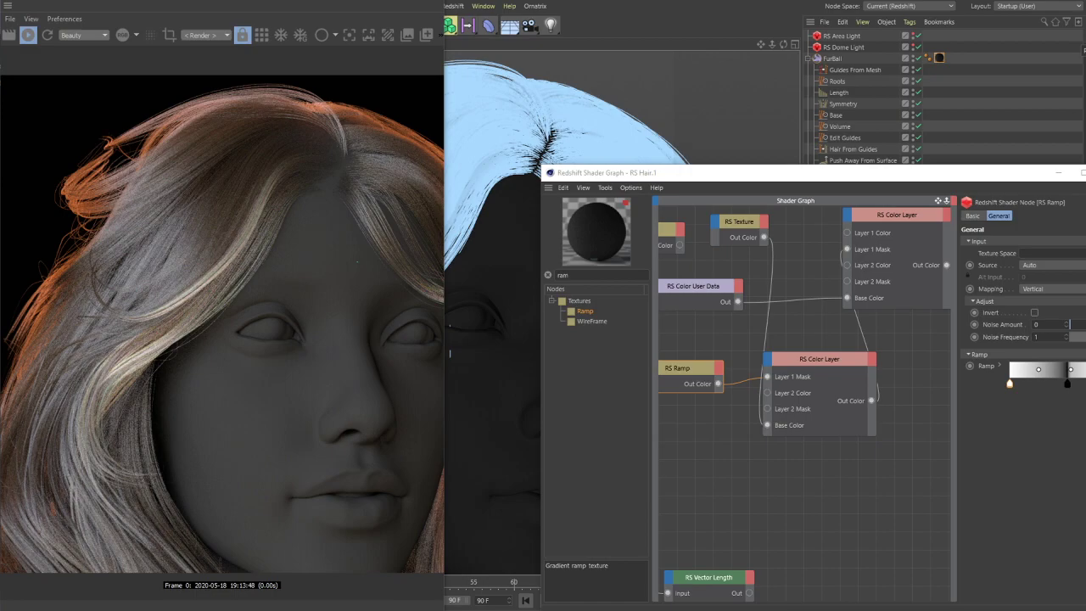
- Nudge the RS Ramp midpoint right and back, and turn the ramp's Invert on
{"action": "left_click_drag", "start_coordinate": [654, 173], "coordinate": [638, 170]}
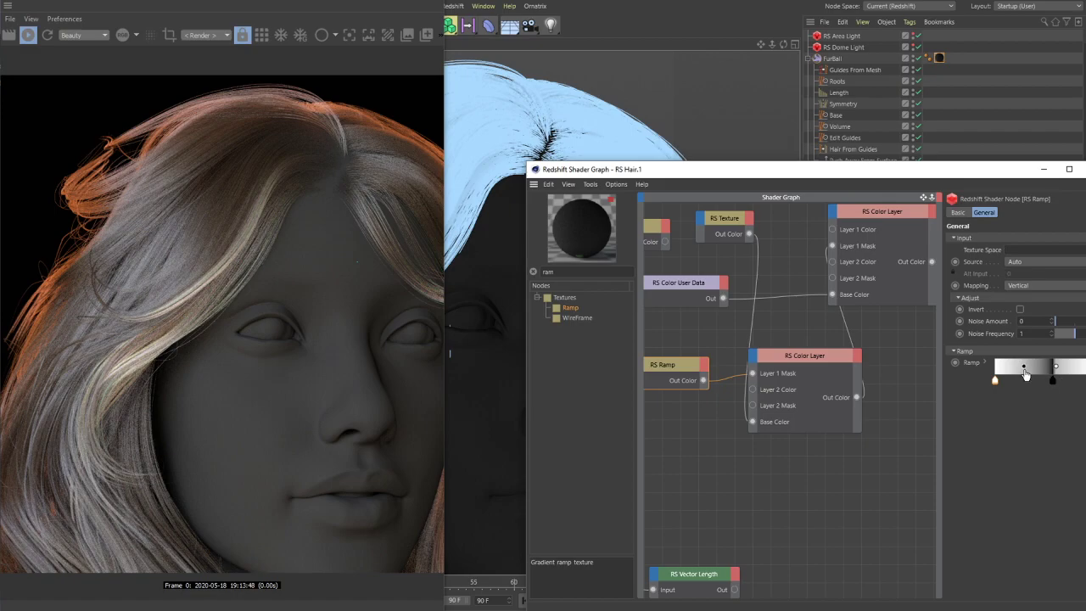
{"action": "left_click_drag", "start_coordinate": [1024, 368], "coordinate": [1044, 373]}
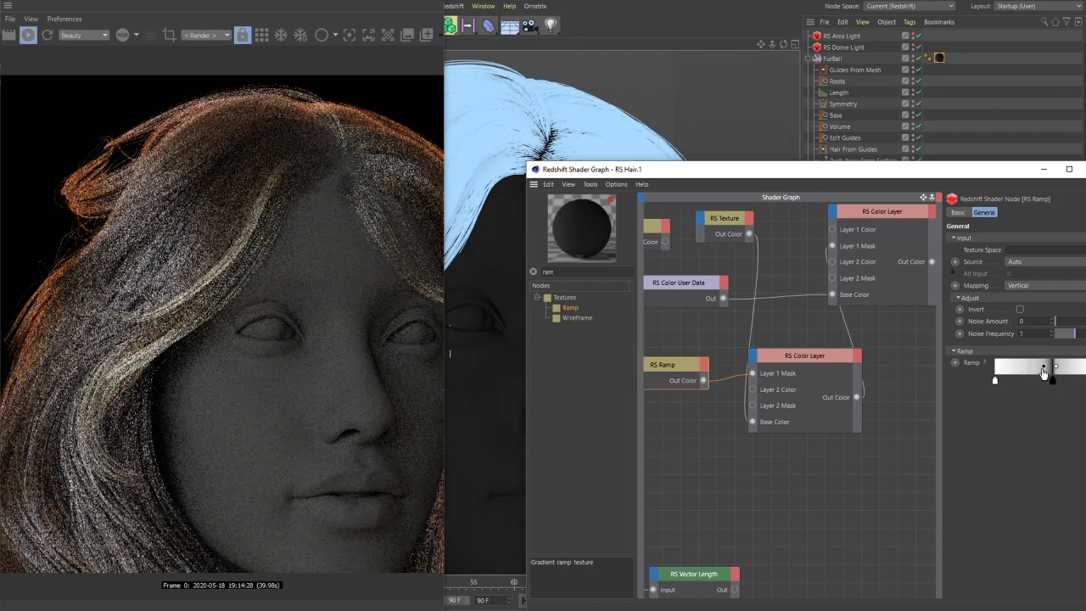
{"action": "left_click_drag", "start_coordinate": [1043, 373], "coordinate": [1024, 376]}
{"action": "left_click", "coordinate": [1020, 310]}
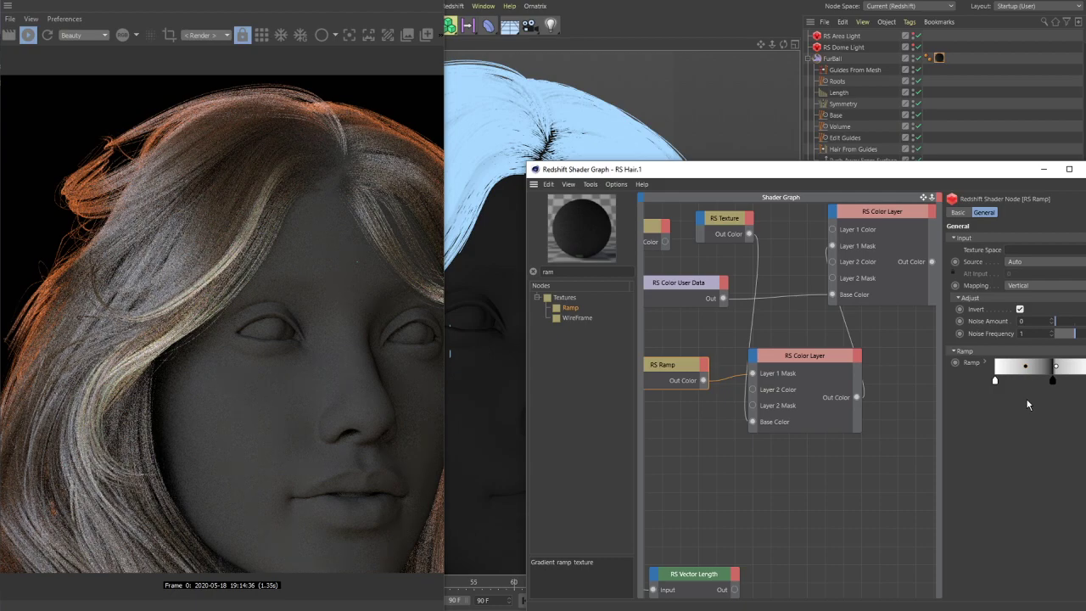
{"action": "right_click", "coordinate": [1018, 371]}
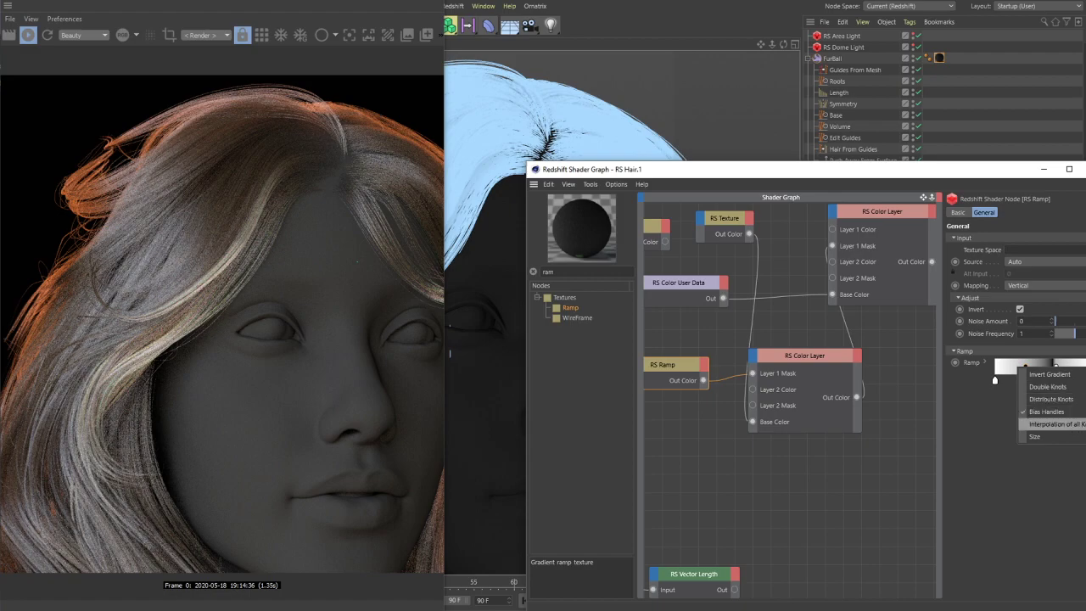
{"action": "left_click", "coordinate": [1084, 423]}
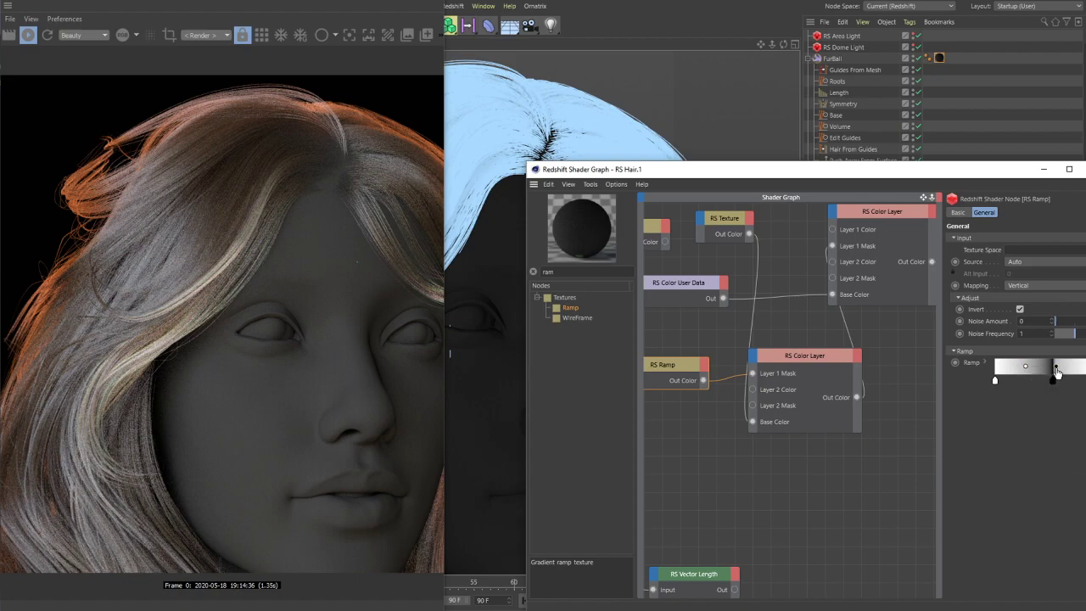
- Add a dark knot near the gradient's right end and switch Invert back off
{"action": "left_click", "coordinate": [1076, 370]}
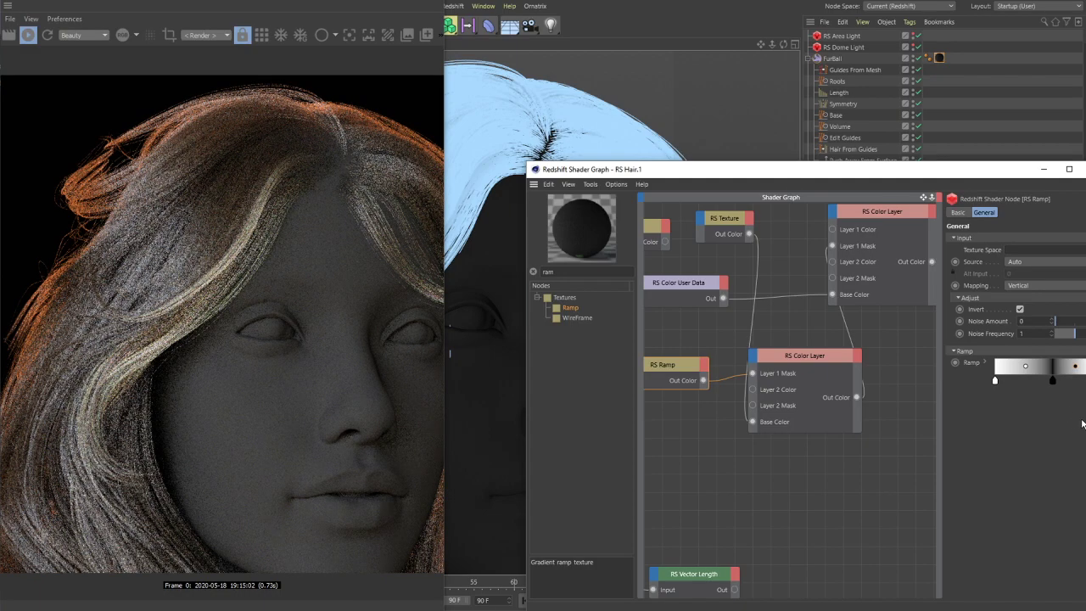
{"action": "right_click", "coordinate": [1053, 382]}
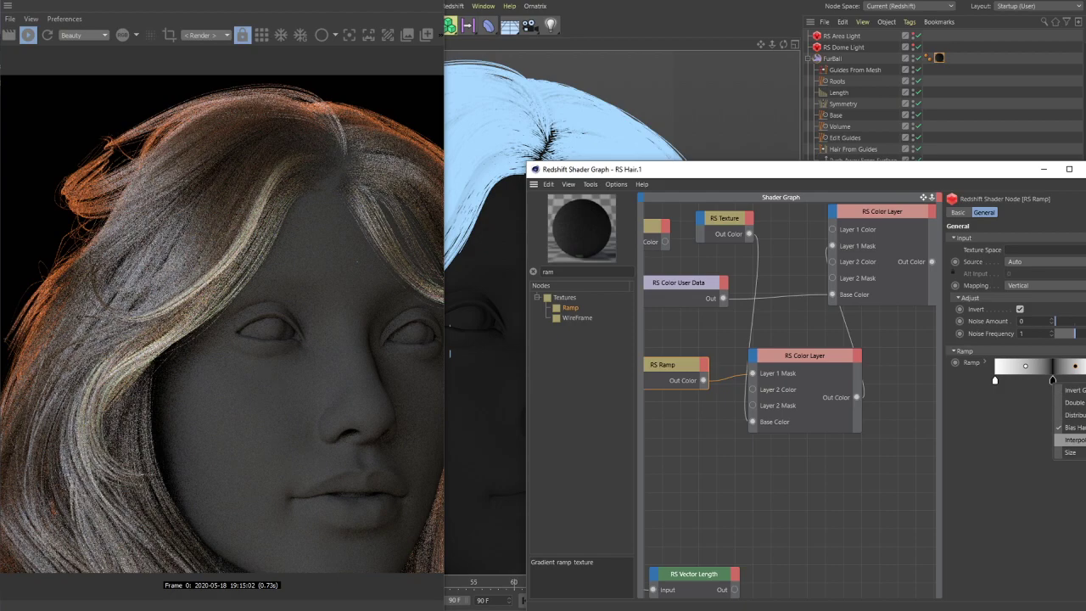
{"action": "left_click", "coordinate": [1067, 440]}
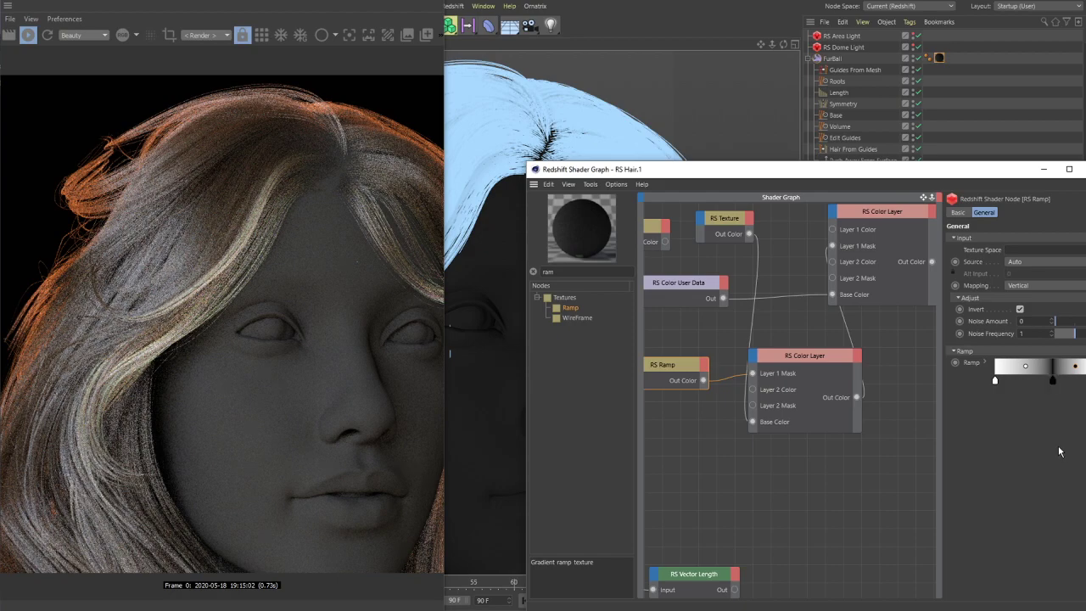
{"action": "mouse_move", "coordinate": [997, 386]}
{"action": "left_mouse_down"}
{"action": "mouse_move", "coordinate": [1028, 384]}
{"action": "mouse_move", "coordinate": [993, 382]}
{"action": "left_mouse_up"}
{"action": "right_click", "coordinate": [1008, 369]}
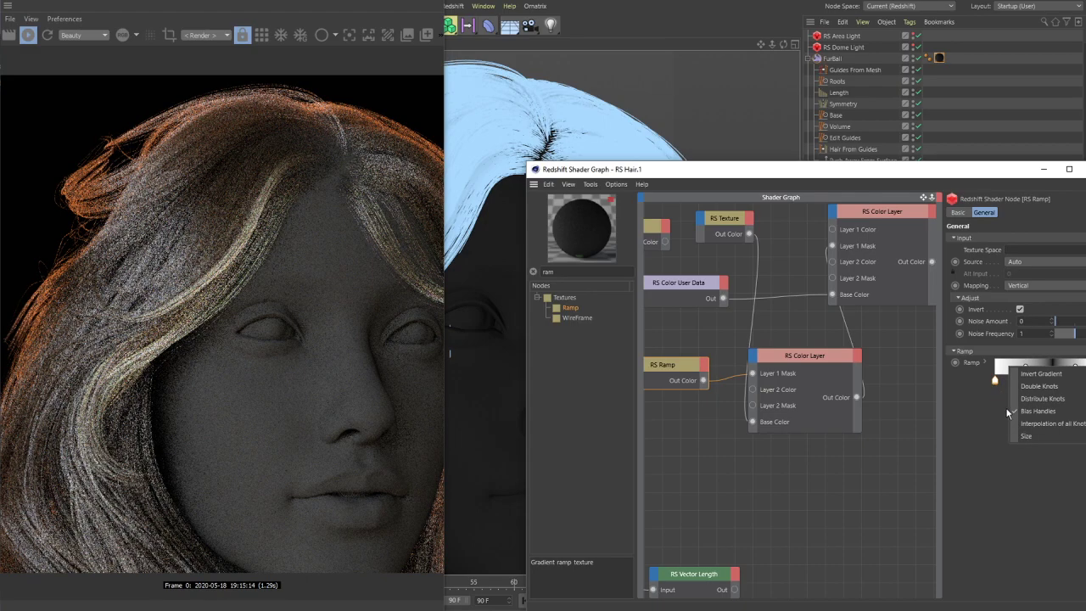
{"action": "left_click", "coordinate": [1020, 311]}
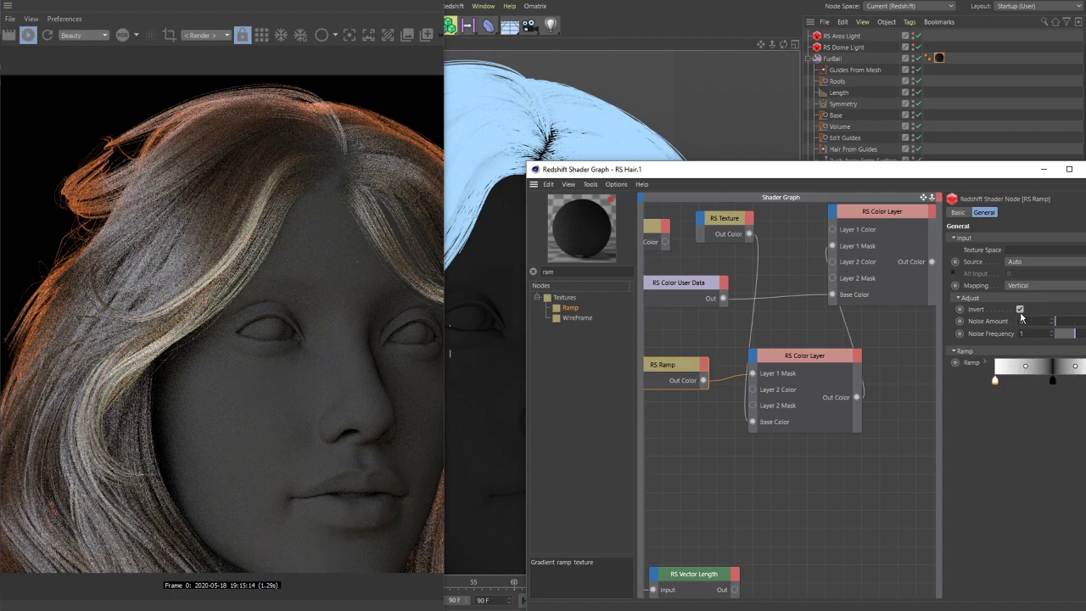
{"action": "left_click", "coordinate": [1019, 310]}
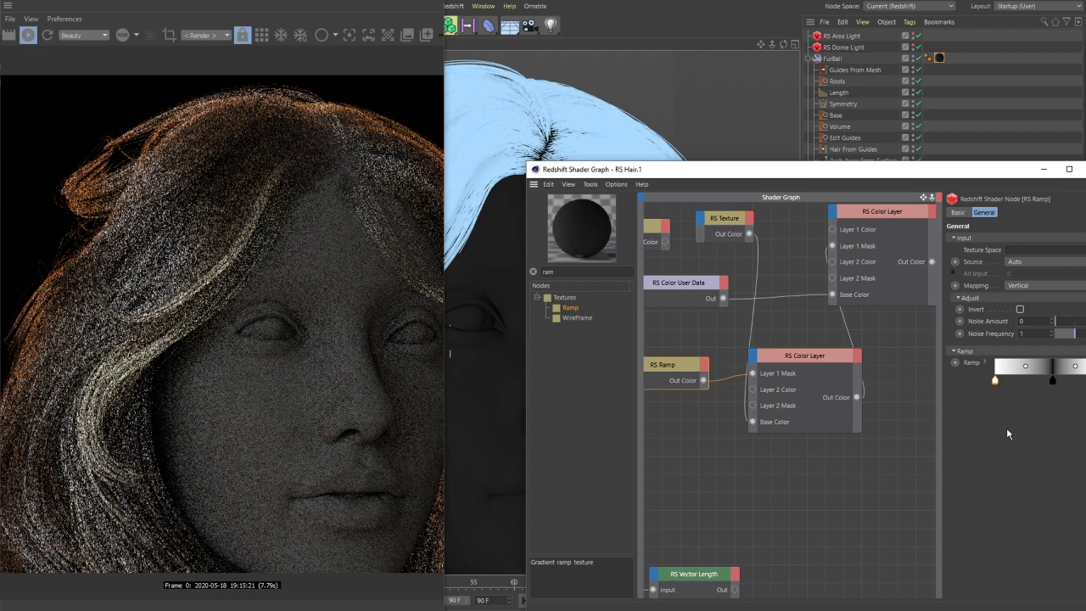
{"action": "double_click", "coordinate": [994, 380]}
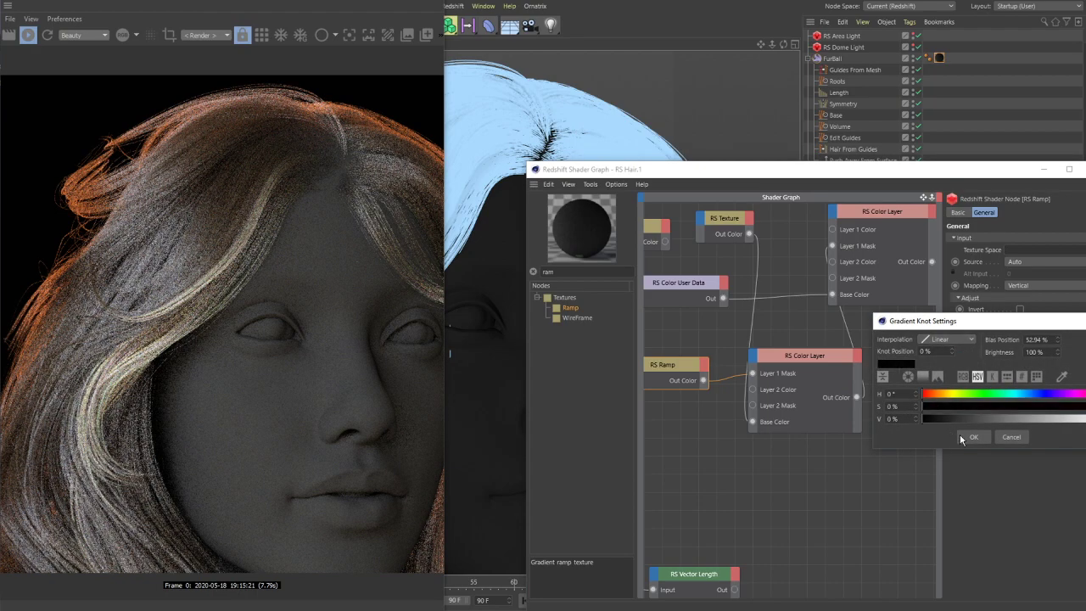
- Set the ramp's first knot to black (V 1%) and pull the white knot slightly left
{"action": "left_click", "coordinate": [972, 437]}
{"action": "left_click", "coordinate": [1053, 381]}
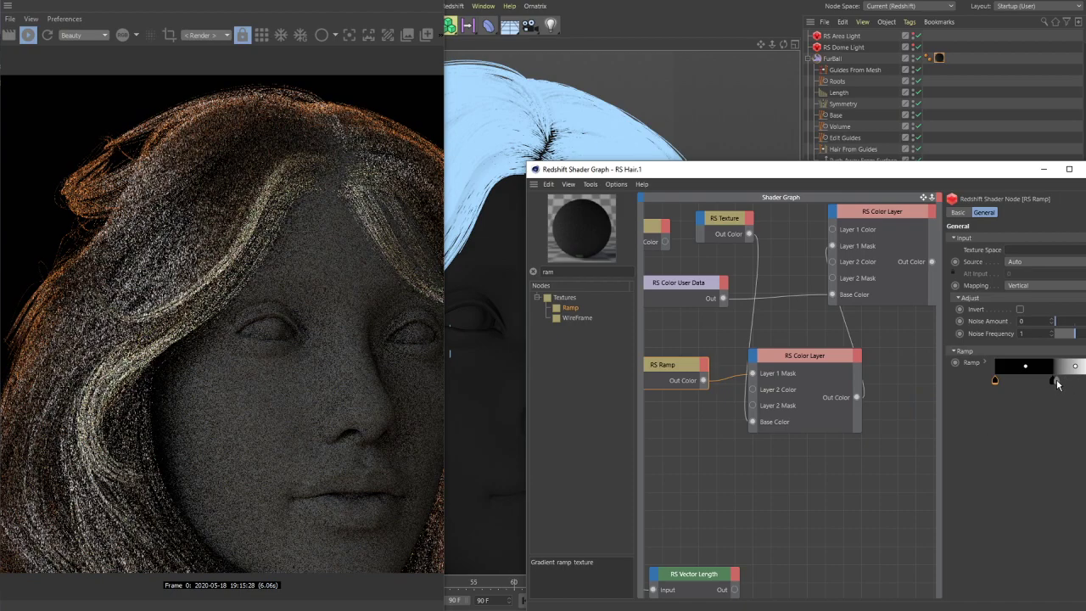
{"action": "double_click", "coordinate": [1052, 381]}
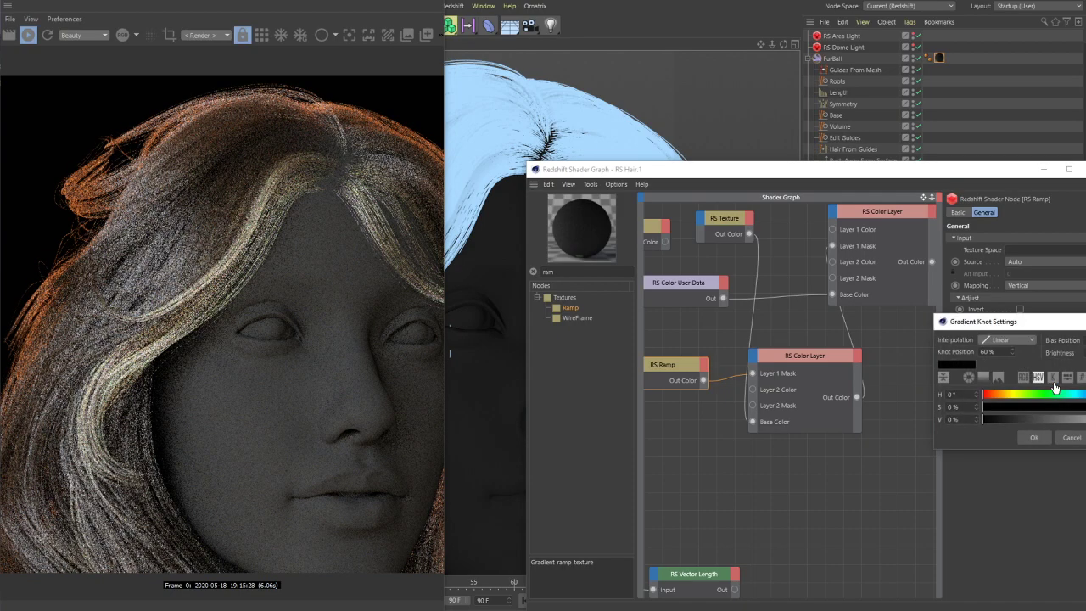
{"action": "left_click", "coordinate": [1034, 437]}
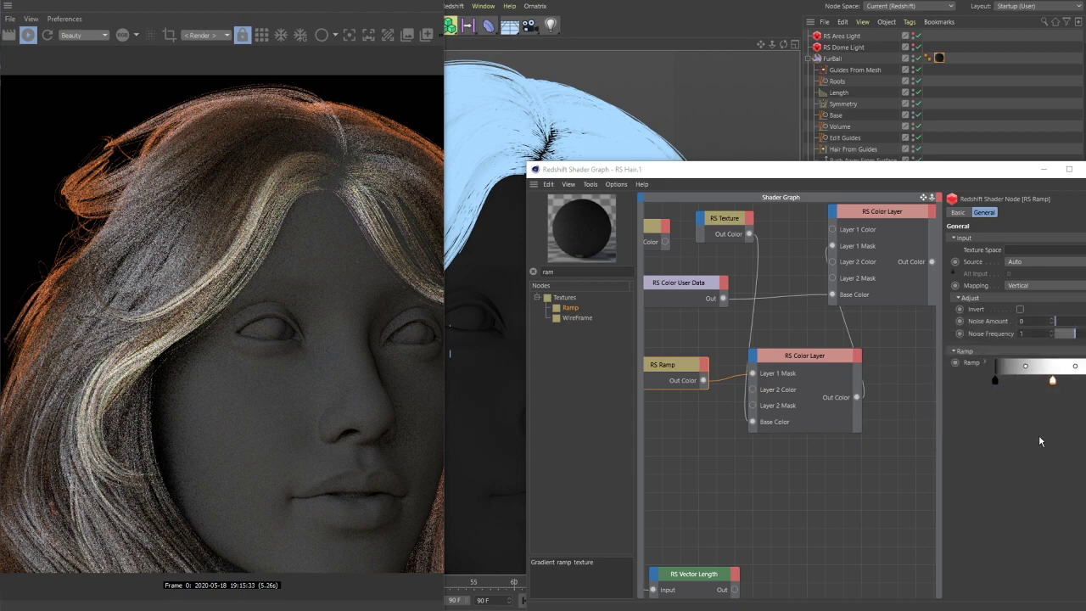
{"action": "double_click", "coordinate": [1053, 381]}
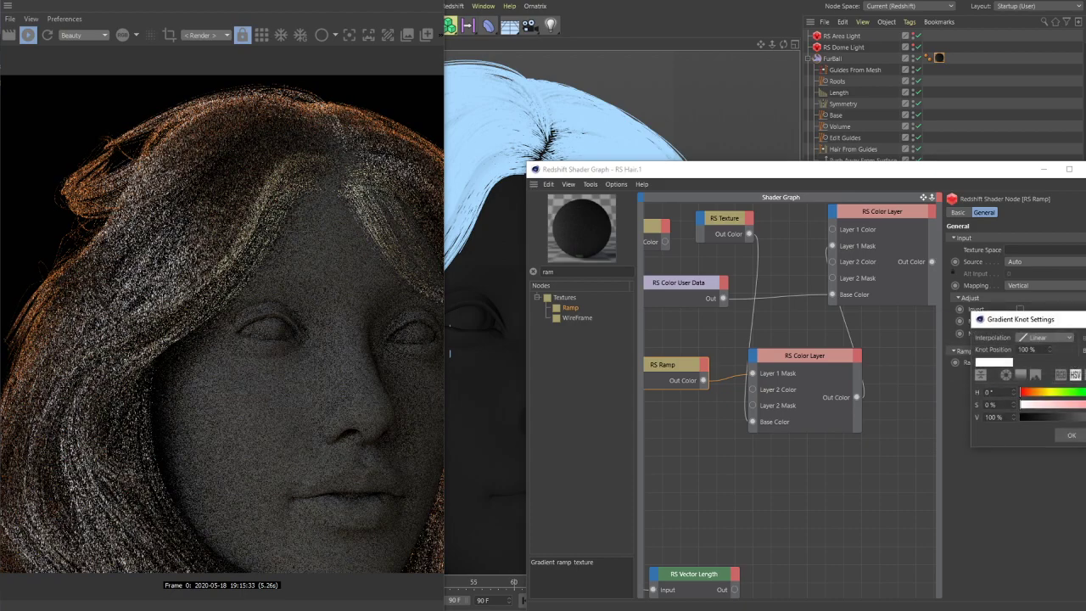
{"action": "left_click", "coordinate": [1020, 418]}
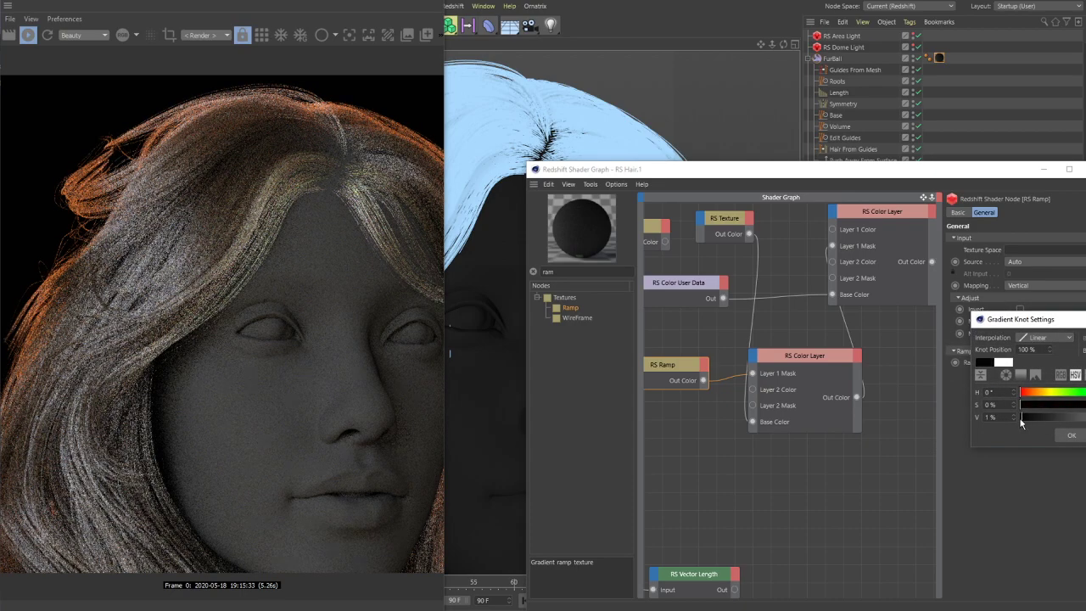
{"action": "left_click", "coordinate": [1071, 436]}
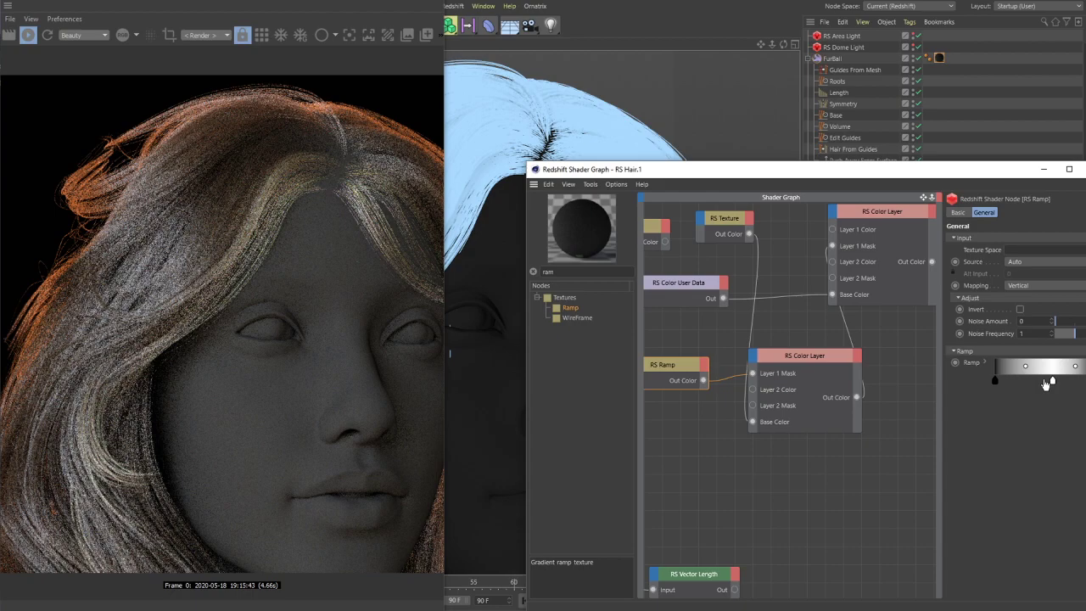
{"action": "left_click_drag", "start_coordinate": [1052, 380], "coordinate": [1043, 381]}
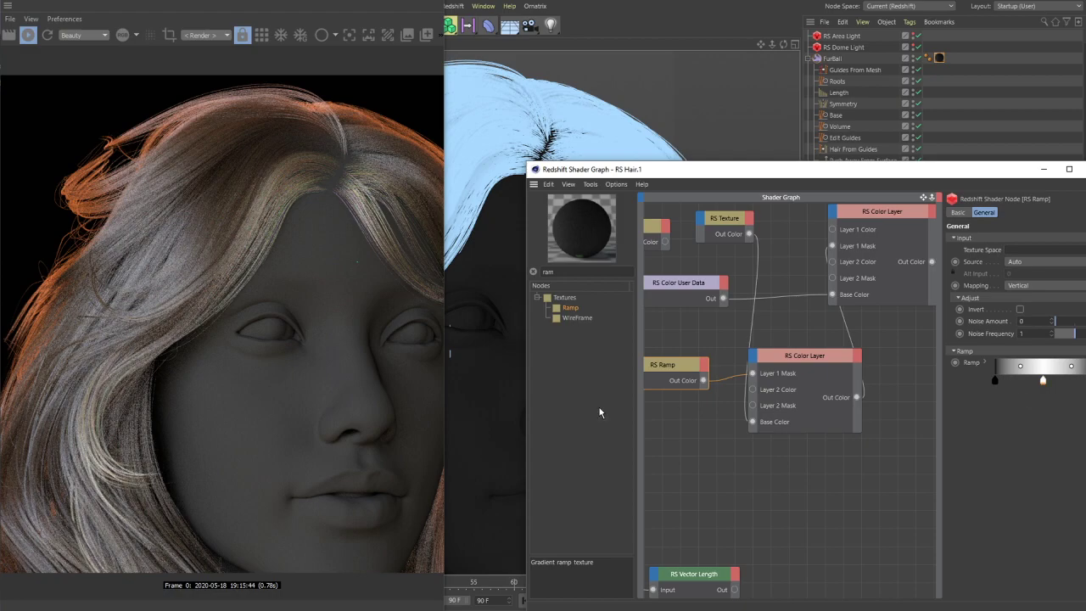
{"action": "left_click", "coordinate": [34, 276]}
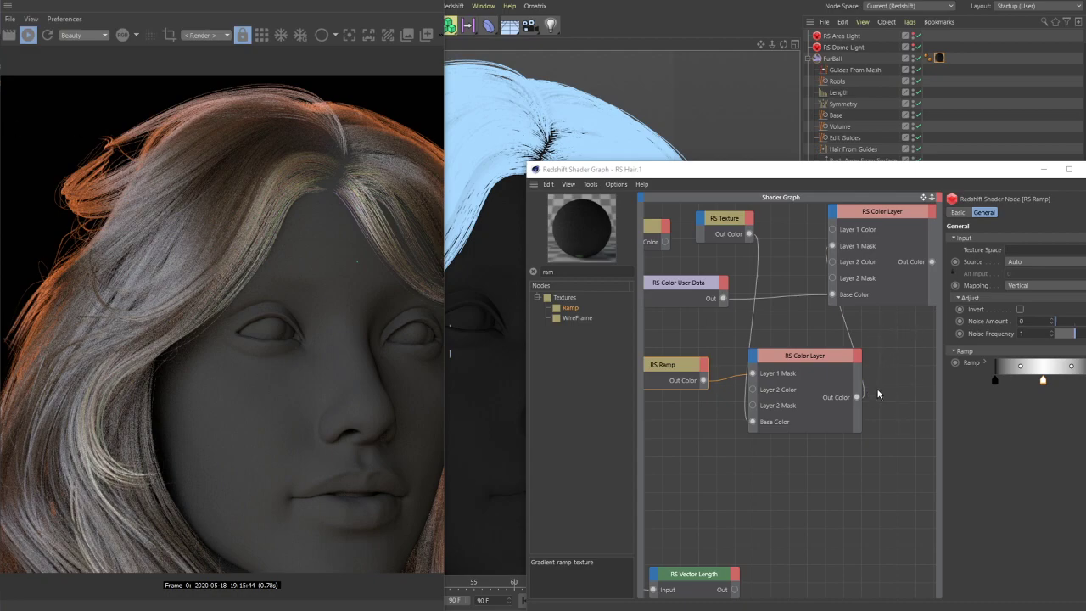
- Rearrange the top RS Color Layer and RS Hair Random Color nodes in the Shader Graph
{"action": "middle_click_drag", "start_coordinate": [813, 478], "coordinate": [768, 495]}
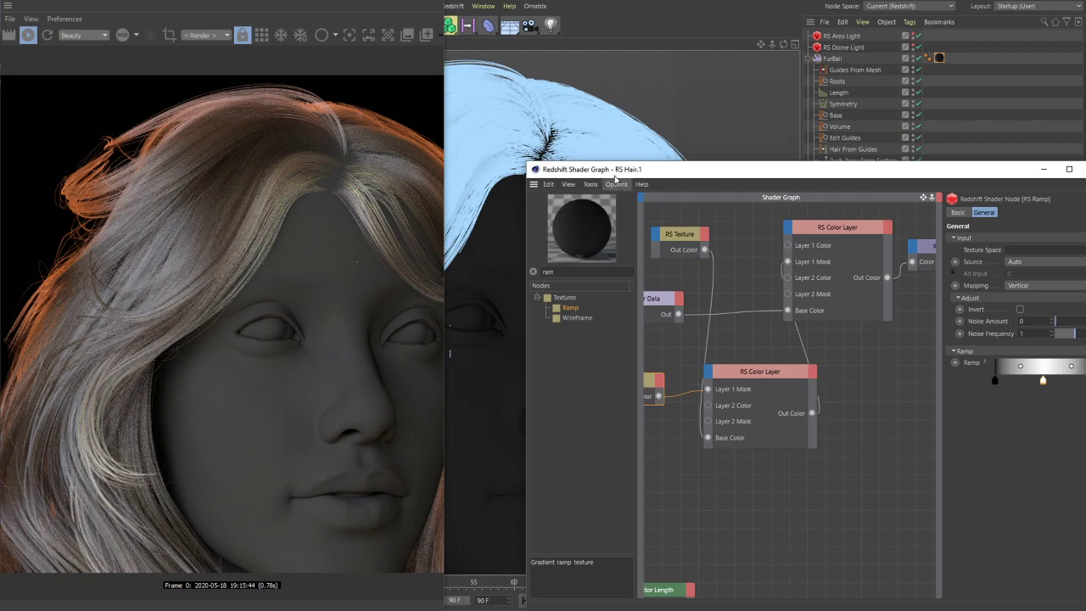
{"action": "left_click_drag", "start_coordinate": [627, 173], "coordinate": [614, 166]}
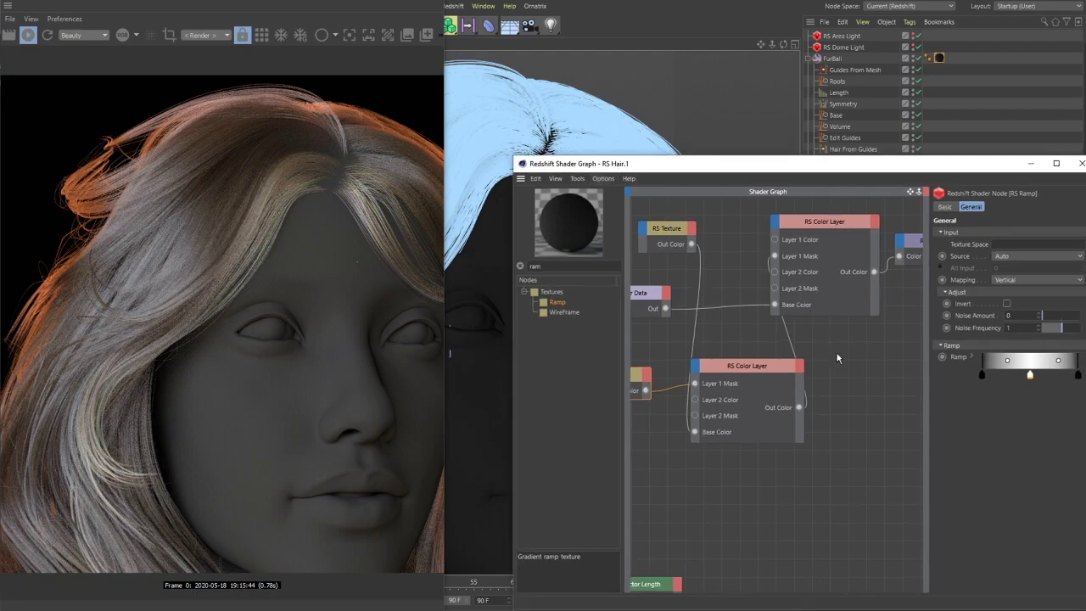
{"action": "middle_click_drag", "start_coordinate": [834, 281], "coordinate": [799, 287]}
{"action": "left_click_drag", "start_coordinate": [787, 227], "coordinate": [819, 233]}
{"action": "middle_click_drag", "start_coordinate": [912, 245], "coordinate": [879, 248]}
{"action": "left_click", "coordinate": [878, 248]}
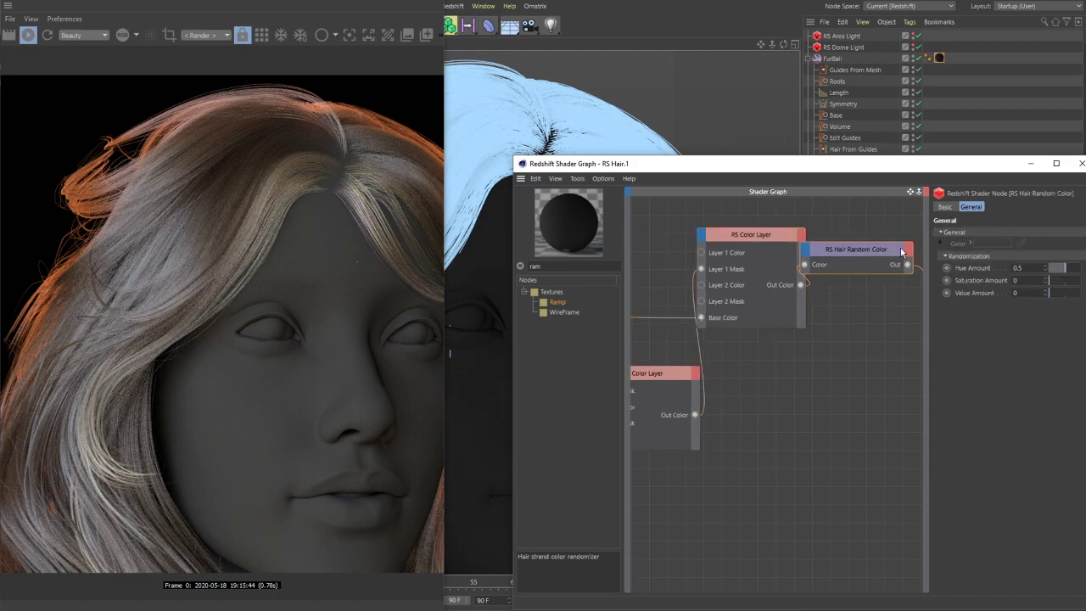
{"action": "left_click_drag", "start_coordinate": [853, 251], "coordinate": [904, 250]}
{"action": "left_click_drag", "start_coordinate": [748, 238], "coordinate": [790, 228]}
{"action": "mouse_move", "coordinate": [700, 276]}
{"action": "middle_mouse_down"}
{"action": "mouse_move", "coordinate": [732, 271]}
{"action": "mouse_move", "coordinate": [701, 272]}
{"action": "middle_mouse_up"}
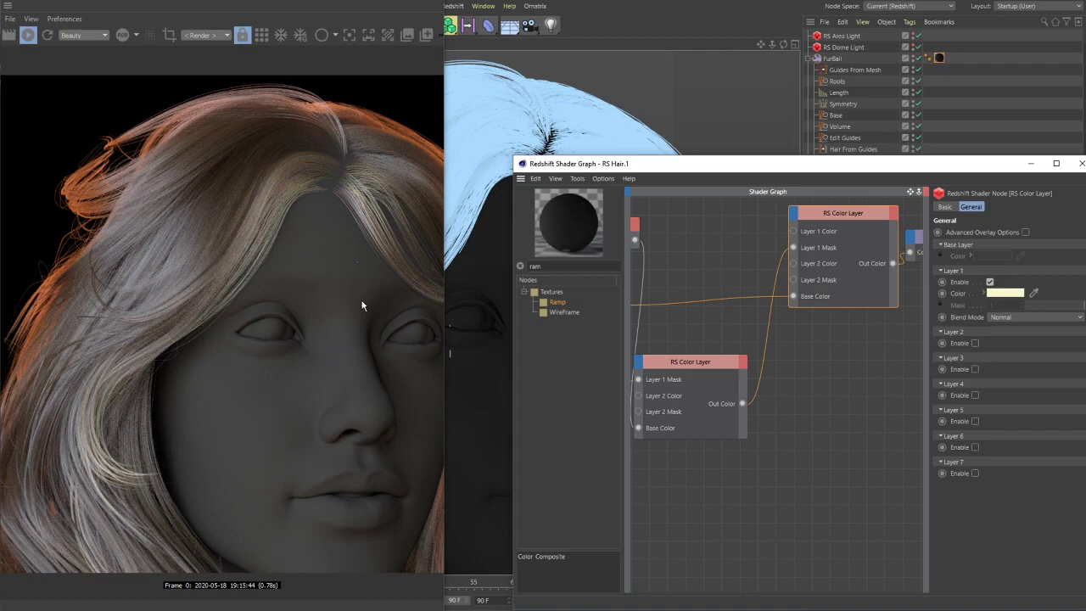
- Move the lower RS Color Layer node up and drag a grey knot off the RS Ramp gradient
{"action": "left_click_drag", "start_coordinate": [694, 361], "coordinate": [717, 343]}
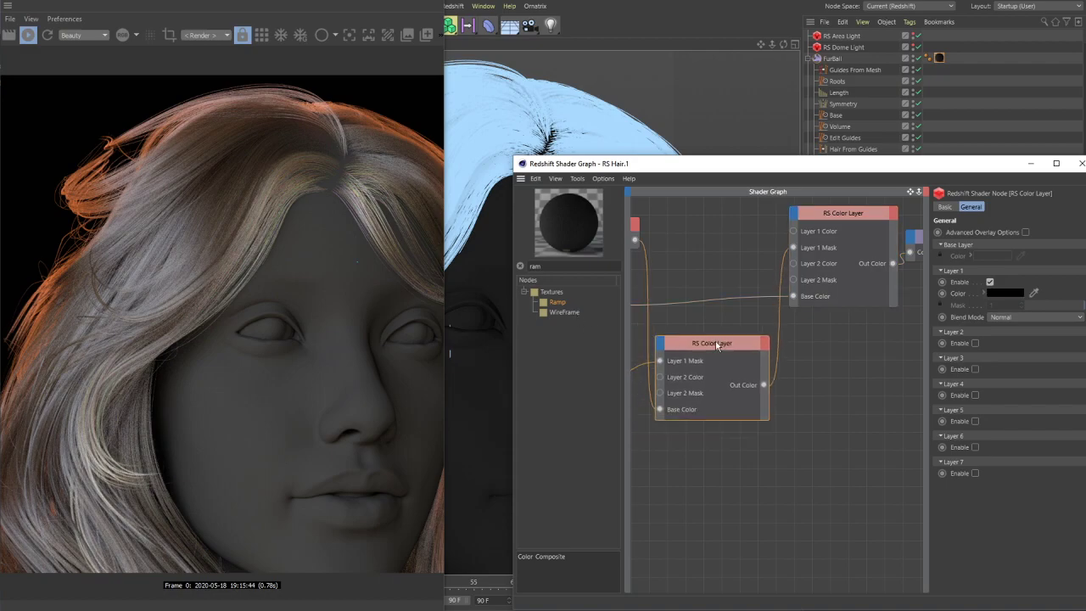
{"action": "middle_click_drag", "start_coordinate": [717, 344], "coordinate": [790, 320]}
{"action": "left_click_drag", "start_coordinate": [790, 320], "coordinate": [810, 320]}
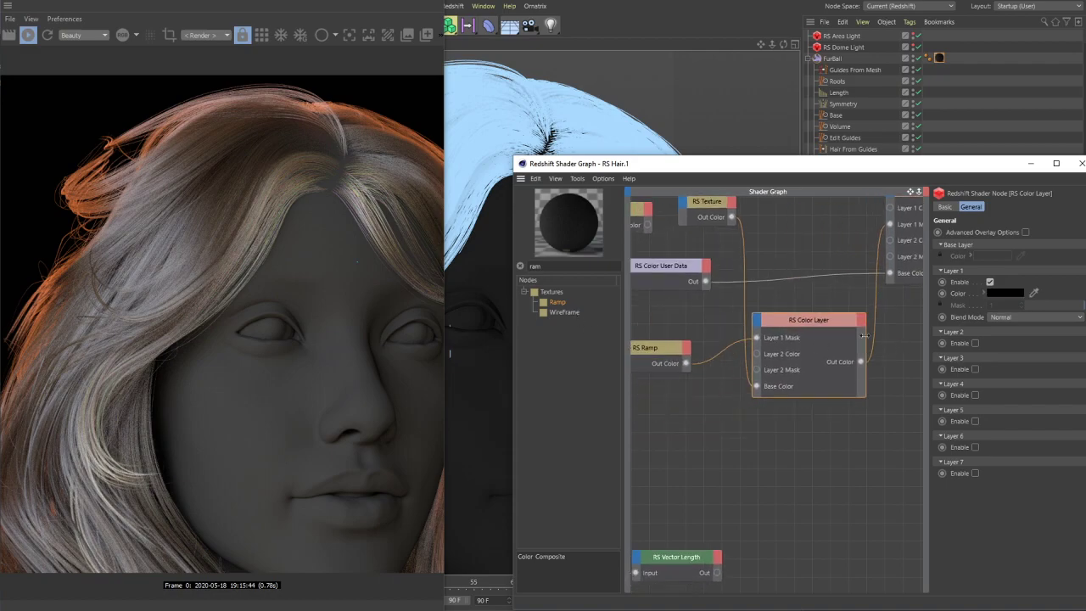
{"action": "left_click", "coordinate": [682, 347]}
{"action": "mouse_move", "coordinate": [991, 378]}
{"action": "left_mouse_down"}
{"action": "mouse_move", "coordinate": [1008, 367]}
{"action": "mouse_move", "coordinate": [998, 364]}
{"action": "mouse_move", "coordinate": [1032, 371]}
{"action": "mouse_move", "coordinate": [998, 377]}
{"action": "left_mouse_up"}
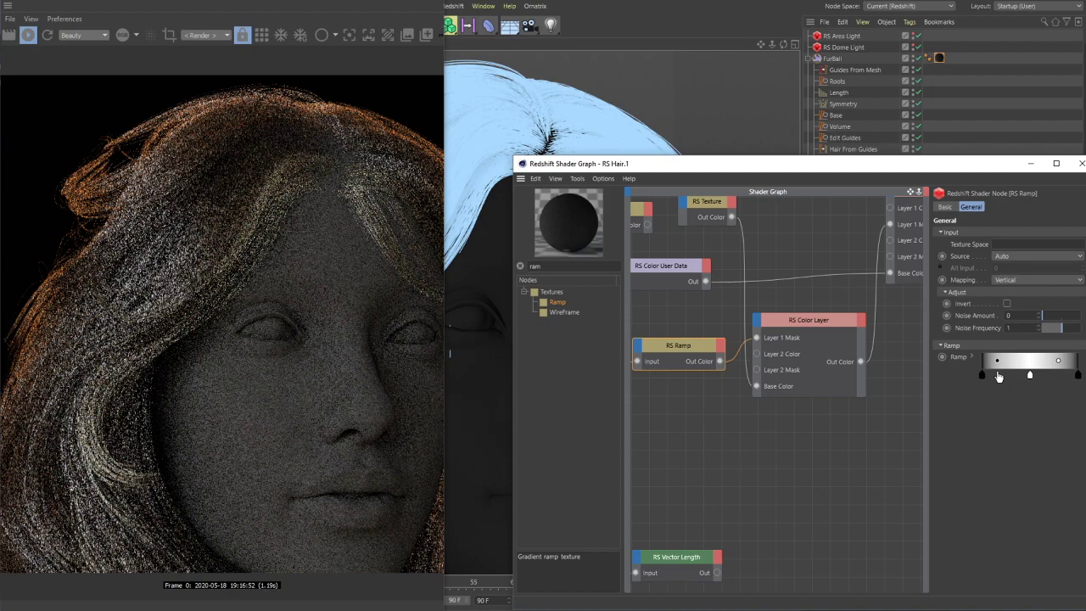
- Widen the ramp's black region, pull the right knot inward, and test Invert on then off
{"action": "right_click", "coordinate": [999, 374]}
{"action": "left_click", "coordinate": [998, 374]}
{"action": "left_click_drag", "start_coordinate": [992, 378], "coordinate": [1016, 383]}
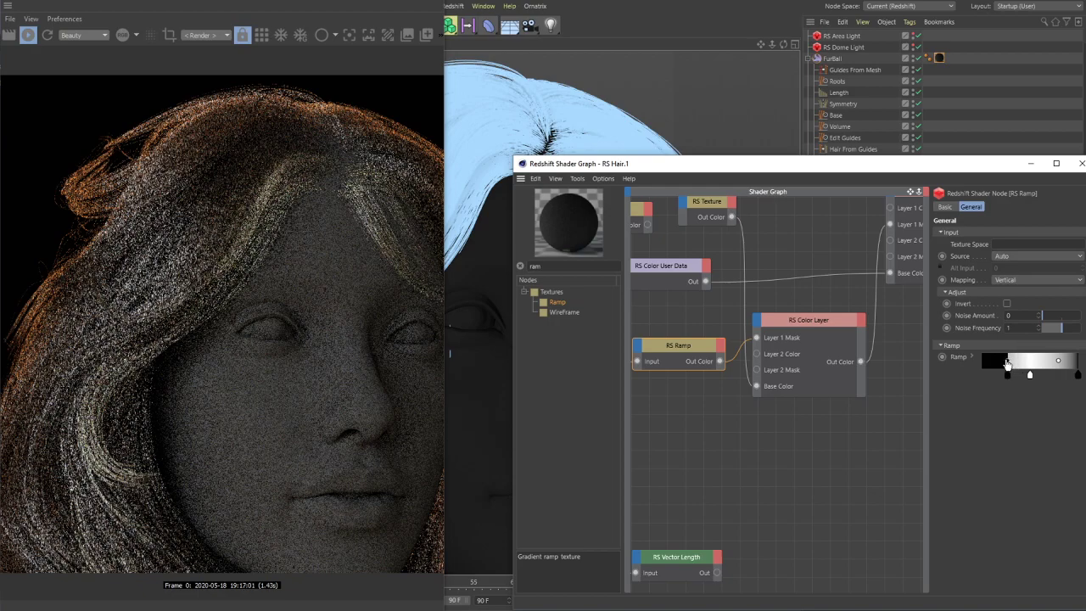
{"action": "left_click_drag", "start_coordinate": [1072, 375], "coordinate": [1056, 373]}
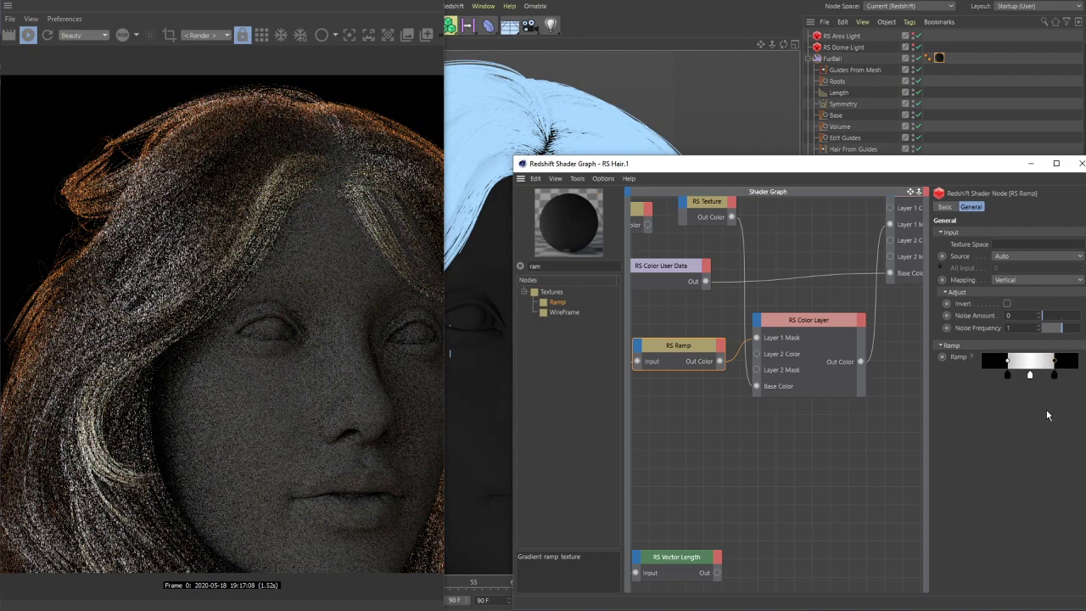
{"action": "left_click", "coordinate": [1007, 303]}
{"action": "left_click", "coordinate": [1007, 304]}
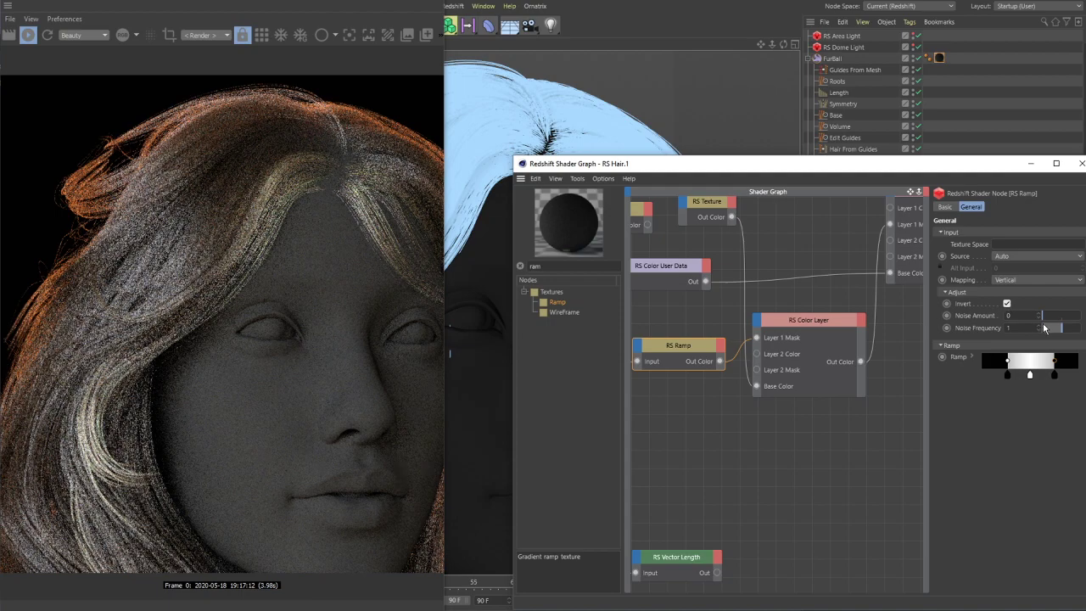
- Try Horizontal and Diagonal ramp mapping, then return it to Vertical
{"action": "left_click", "coordinate": [1005, 280]}
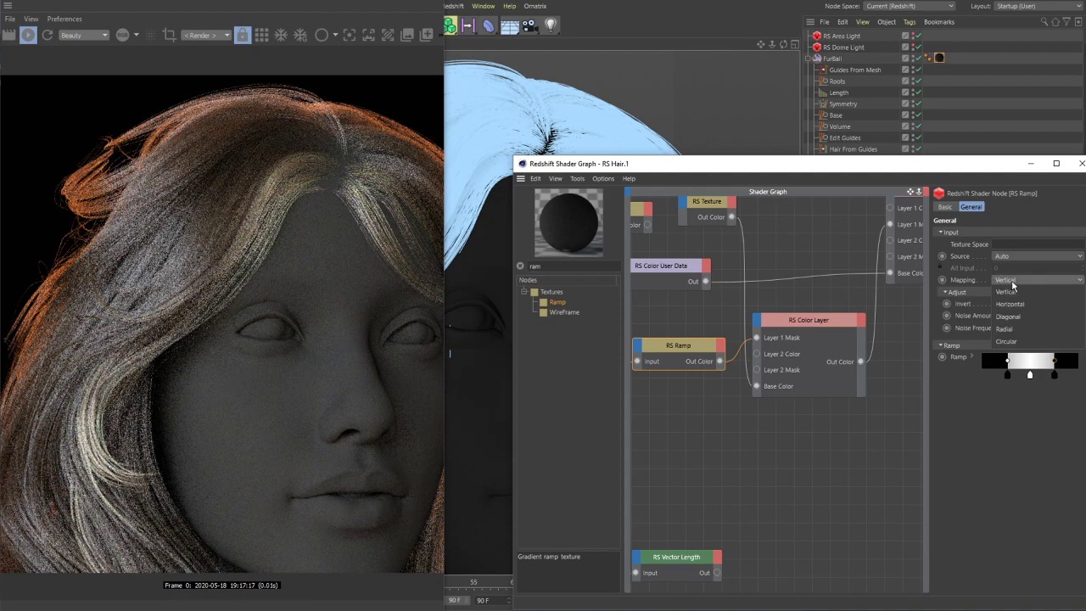
{"action": "left_click", "coordinate": [1015, 303]}
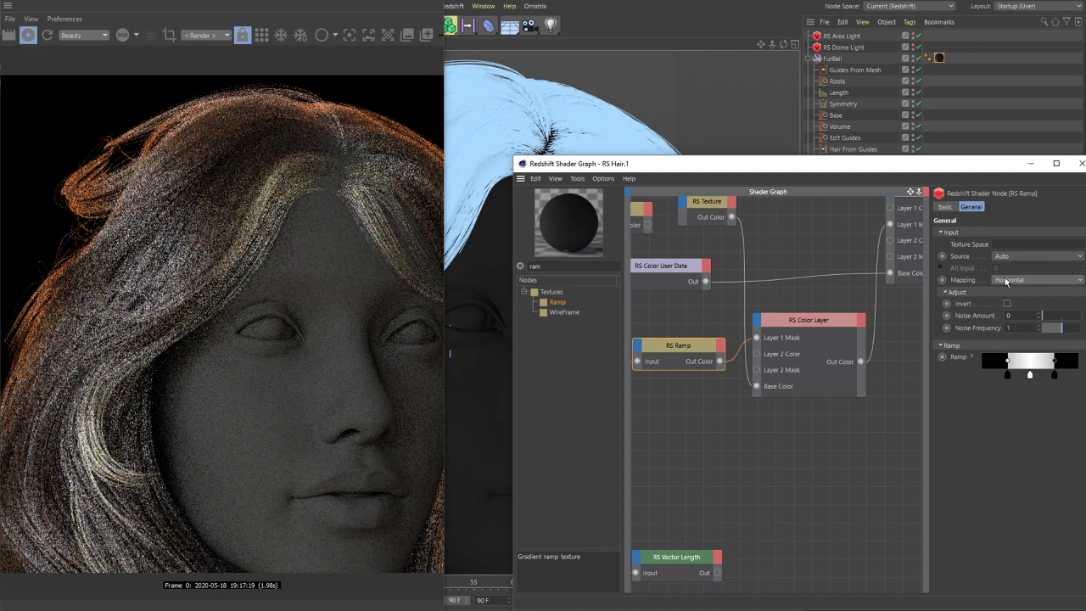
{"action": "left_click", "coordinate": [1004, 280]}
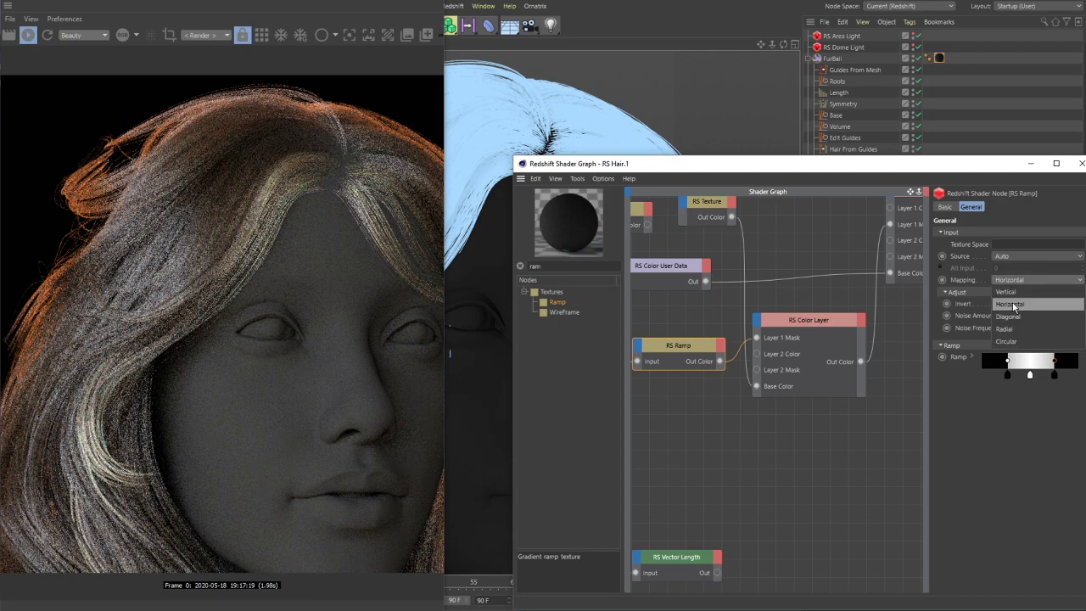
{"action": "left_click", "coordinate": [1009, 316]}
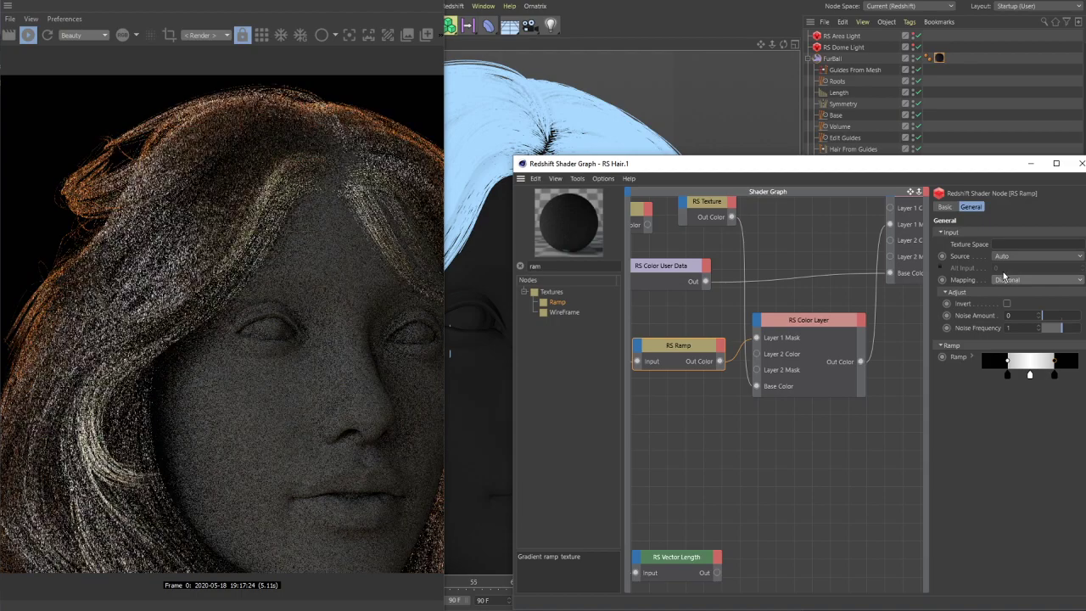
{"action": "left_click", "coordinate": [1018, 281]}
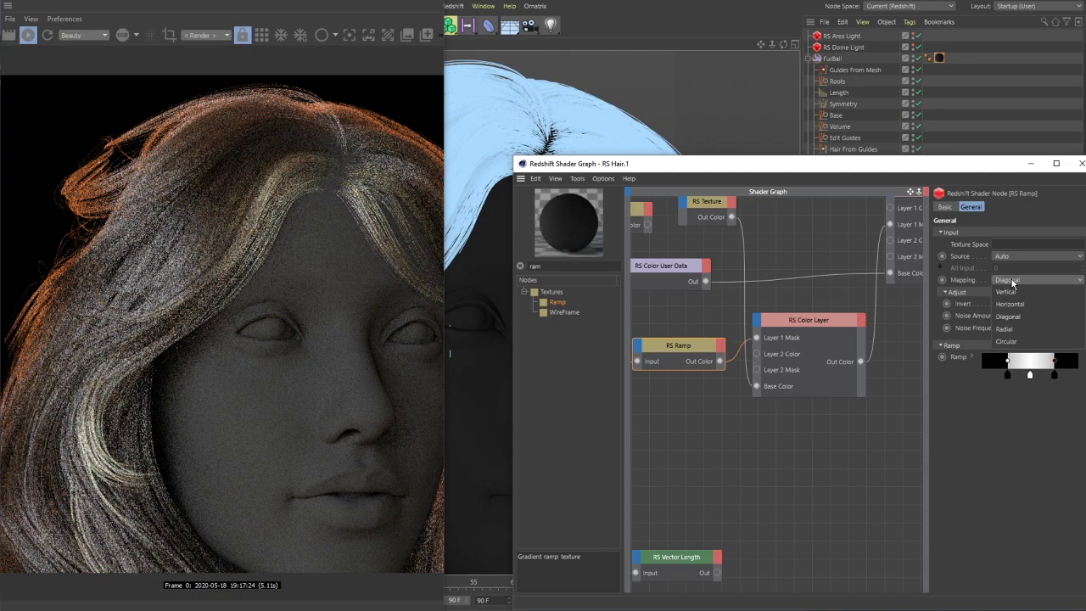
{"action": "left_click", "coordinate": [1018, 317]}
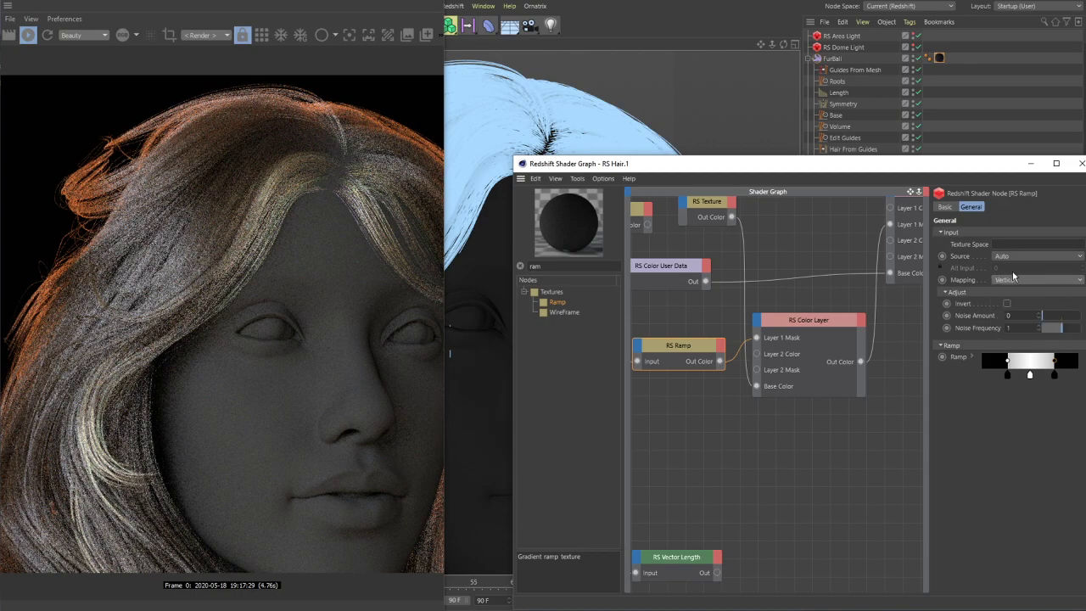
{"action": "left_click", "coordinate": [1020, 256]}
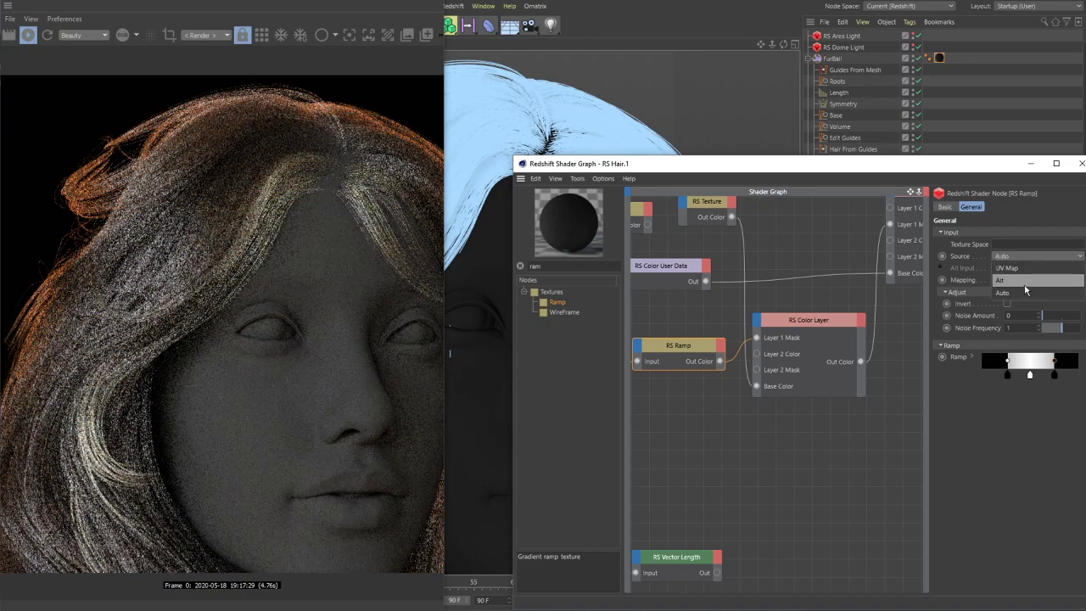
{"action": "left_click", "coordinate": [1005, 443]}
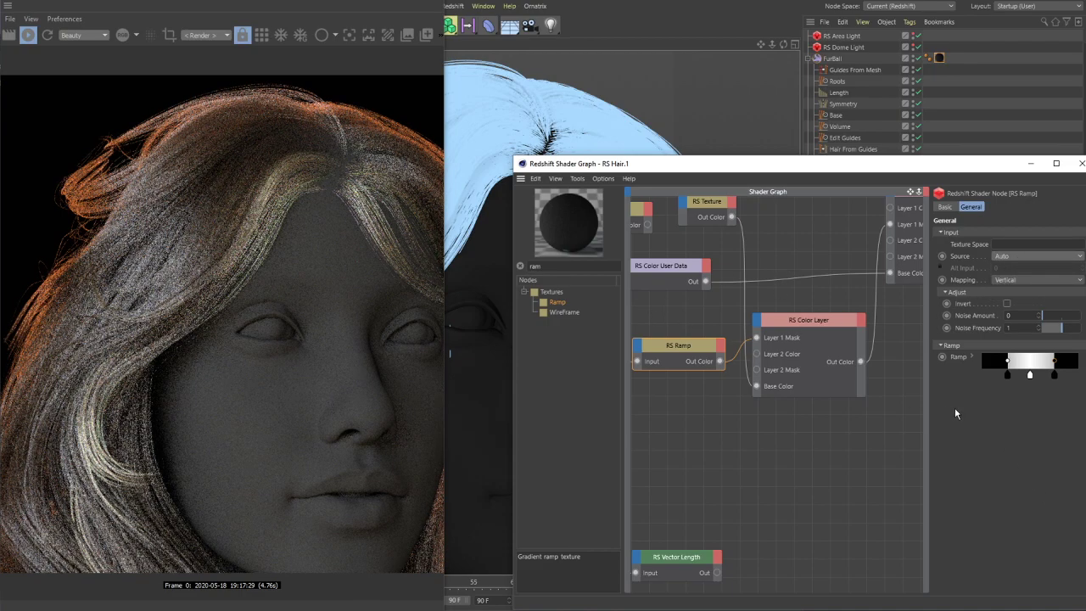
- Set the left ramp knot to full white so the gradient fades to black by its midpoint
{"action": "left_click_drag", "start_coordinate": [1030, 380], "coordinate": [1011, 381]}
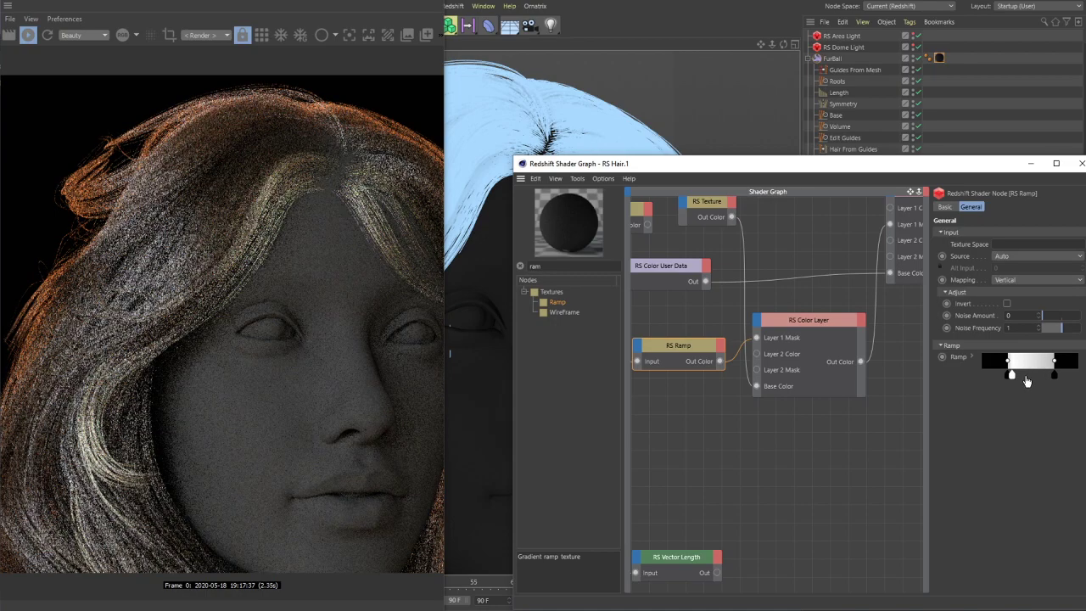
{"action": "left_click", "coordinate": [1055, 376]}
{"action": "left_click_drag", "start_coordinate": [1058, 382], "coordinate": [1055, 378]}
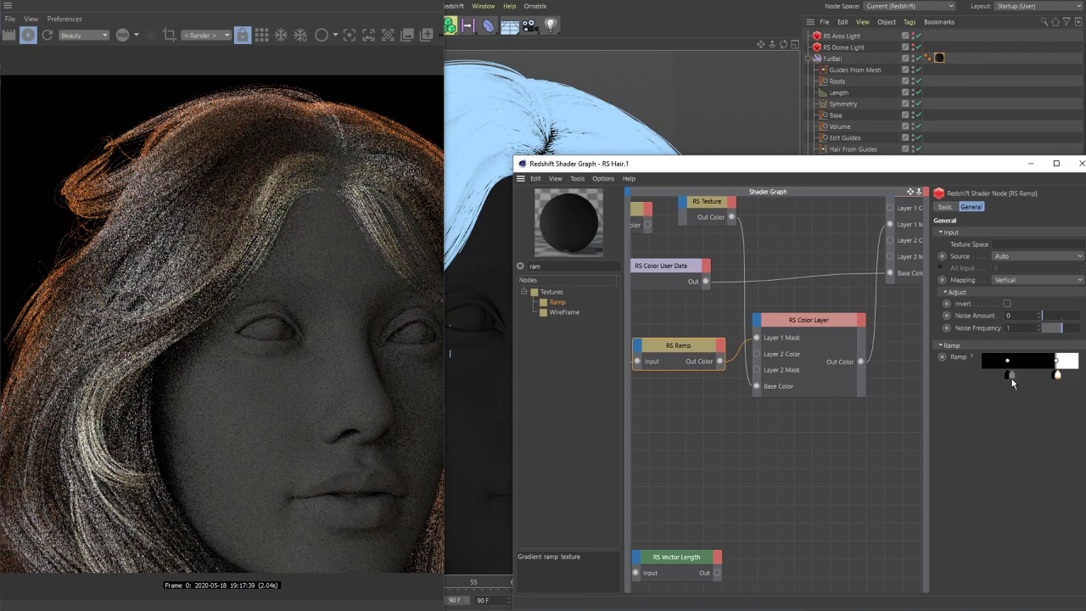
{"action": "right_click", "coordinate": [1006, 380]}
{"action": "left_click", "coordinate": [1006, 380]}
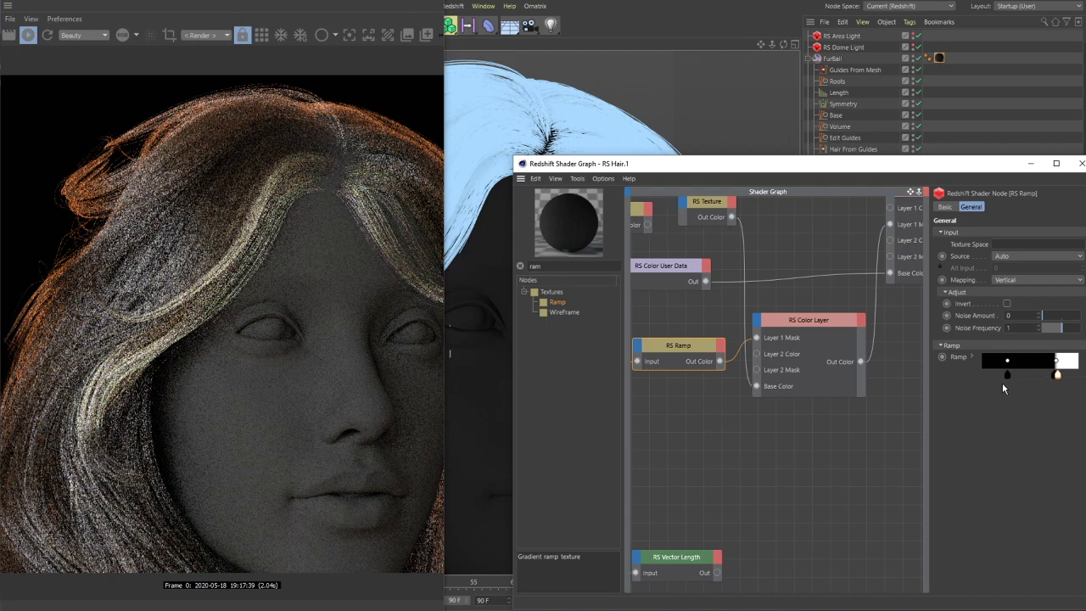
{"action": "left_click_drag", "start_coordinate": [1007, 376], "coordinate": [983, 375]}
{"action": "double_click", "coordinate": [982, 376]}
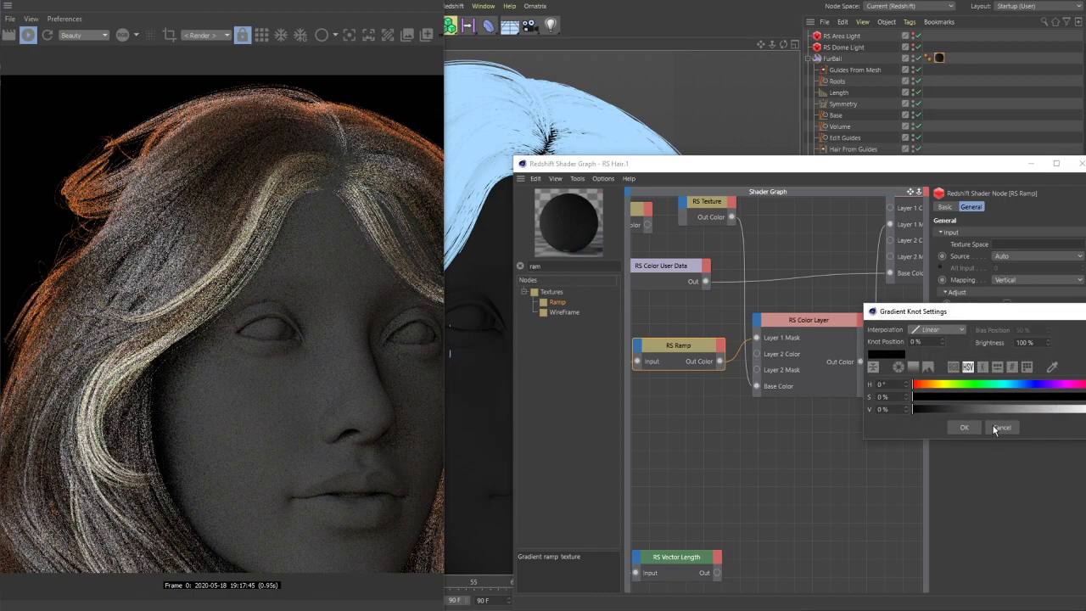
{"action": "left_click_drag", "start_coordinate": [1032, 408], "coordinate": [1085, 409]}
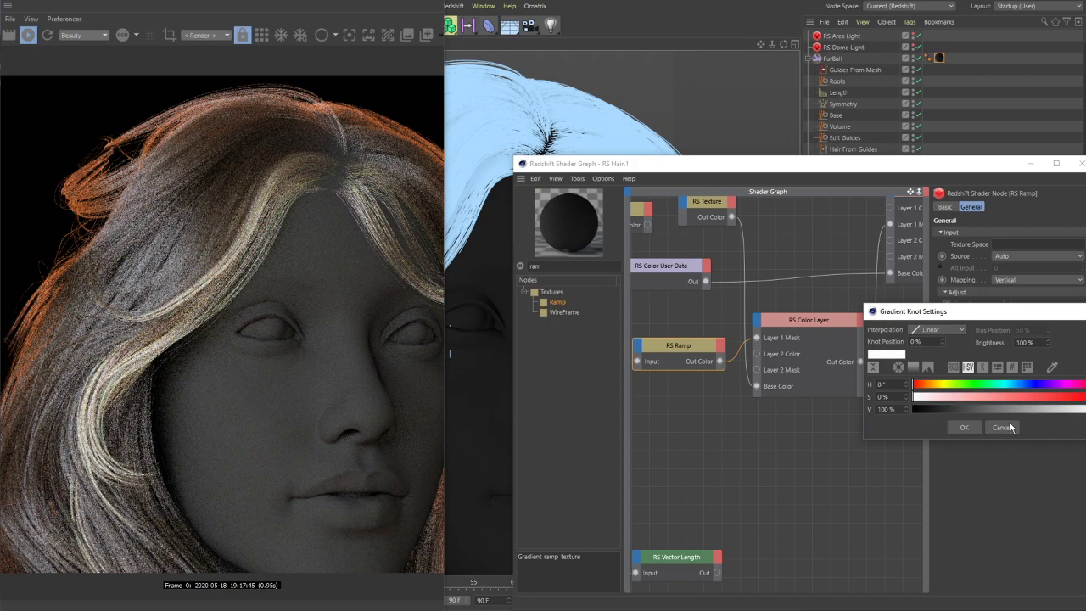
{"action": "left_click", "coordinate": [971, 428]}
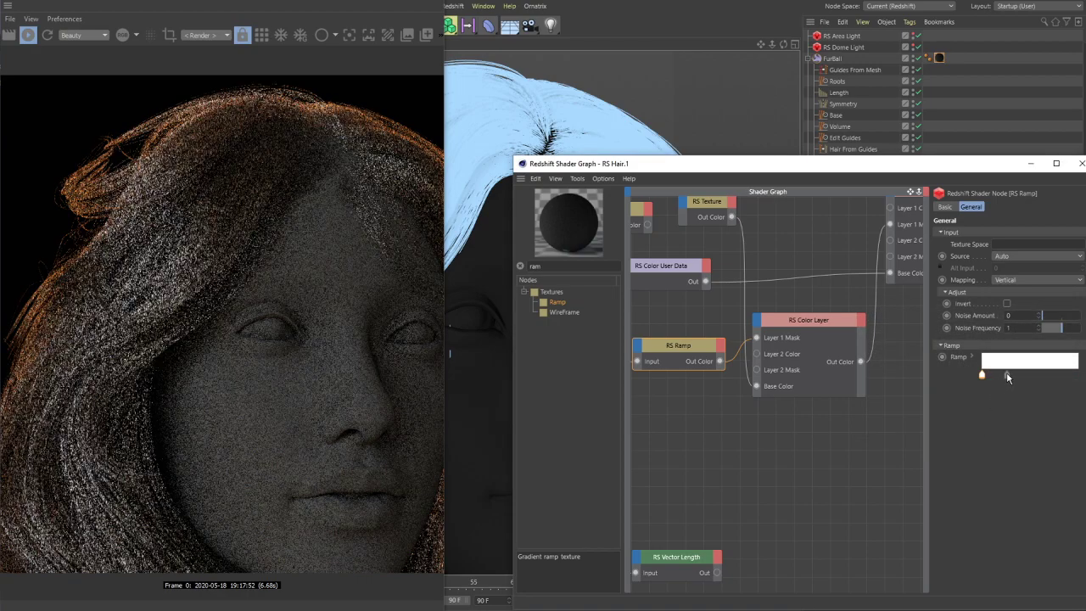
- Add another knot near the ramp's right end and check its colour settings
{"action": "left_click", "coordinate": [1056, 375]}
{"action": "left_click_drag", "start_coordinate": [1056, 375], "coordinate": [1003, 413]}
{"action": "double_click", "coordinate": [1078, 377]}
{"action": "left_click", "coordinate": [1057, 433]}
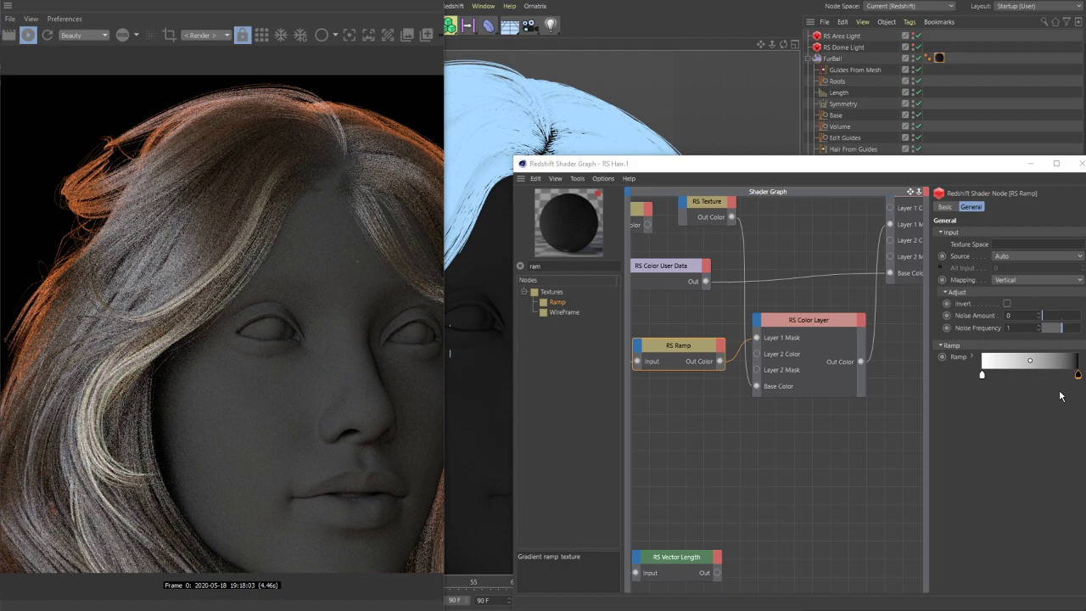
{"action": "left_click", "coordinate": [1078, 375]}
- Add a right-end ramp knot and set it to white at V 100%
{"action": "left_click_drag", "start_coordinate": [1055, 382], "coordinate": [1022, 366]}
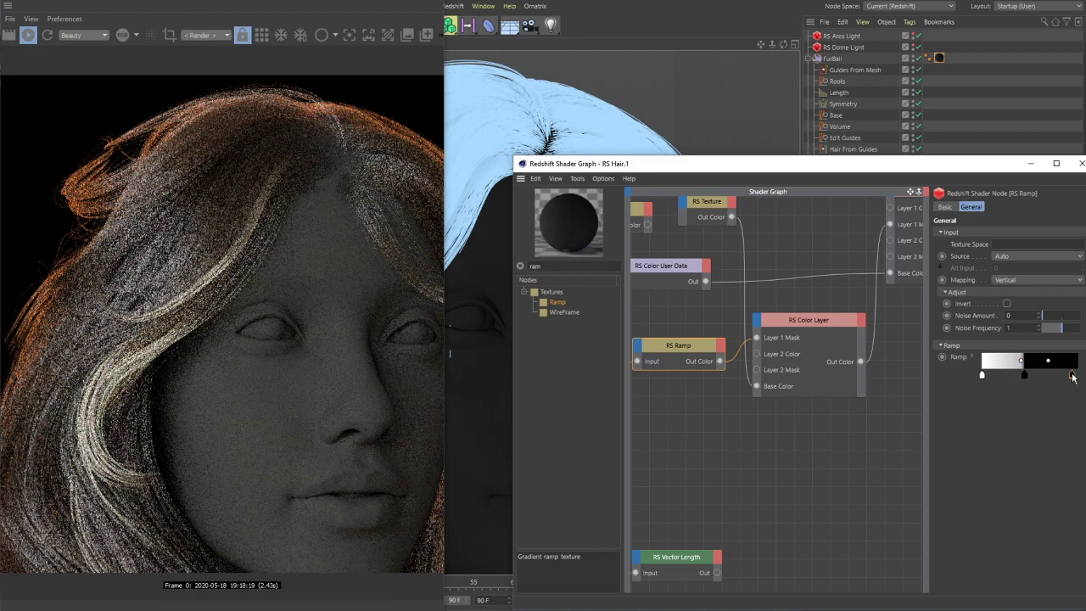
{"action": "left_click", "coordinate": [1076, 375]}
{"action": "double_click", "coordinate": [1078, 376]}
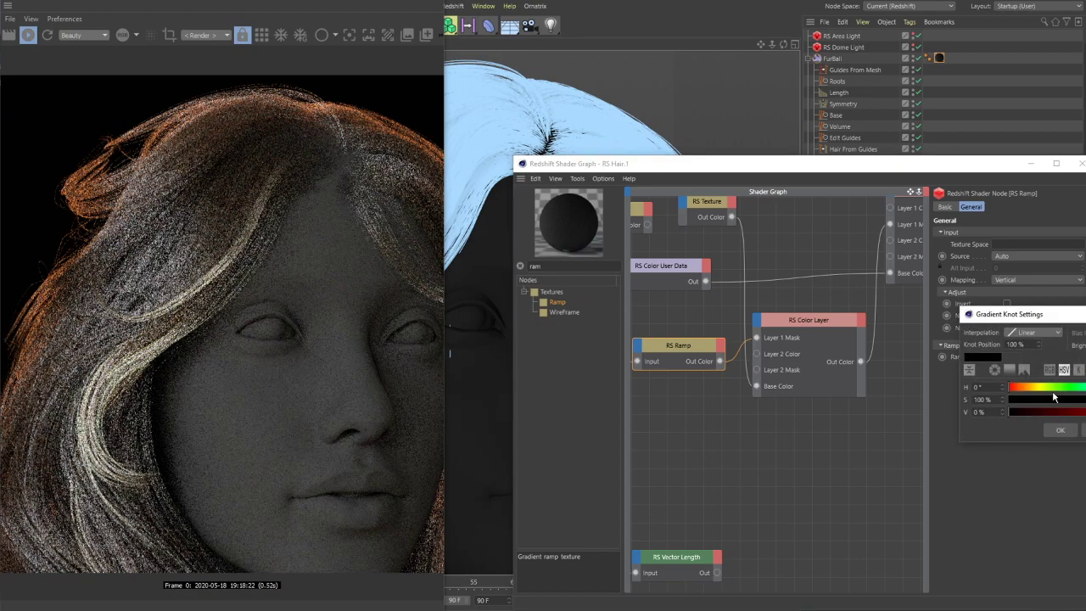
{"action": "left_click_drag", "start_coordinate": [1078, 411], "coordinate": [1084, 399]}
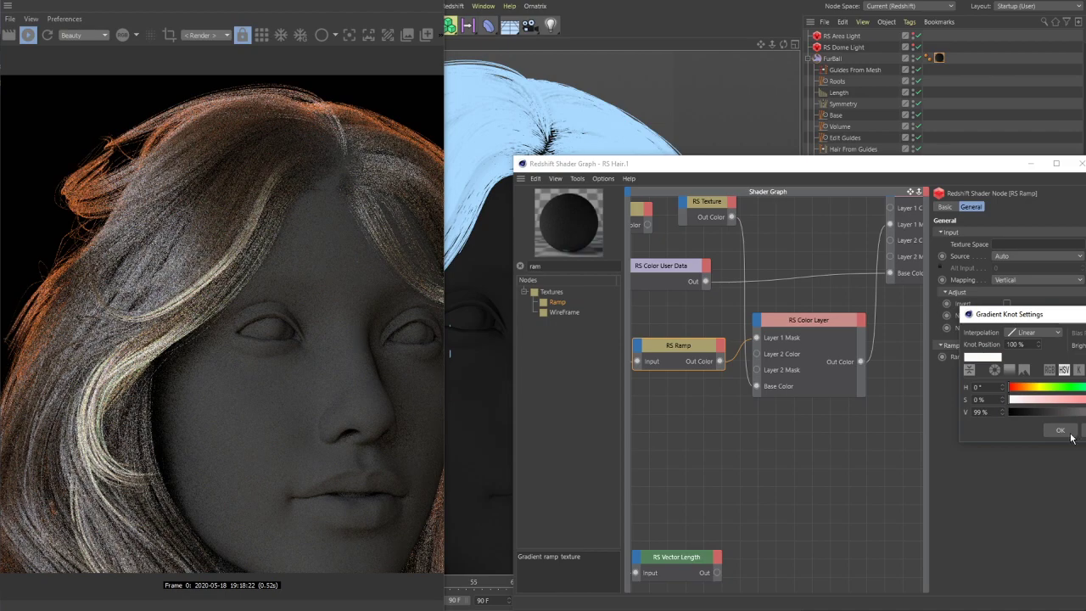
{"action": "left_click", "coordinate": [1003, 410]}
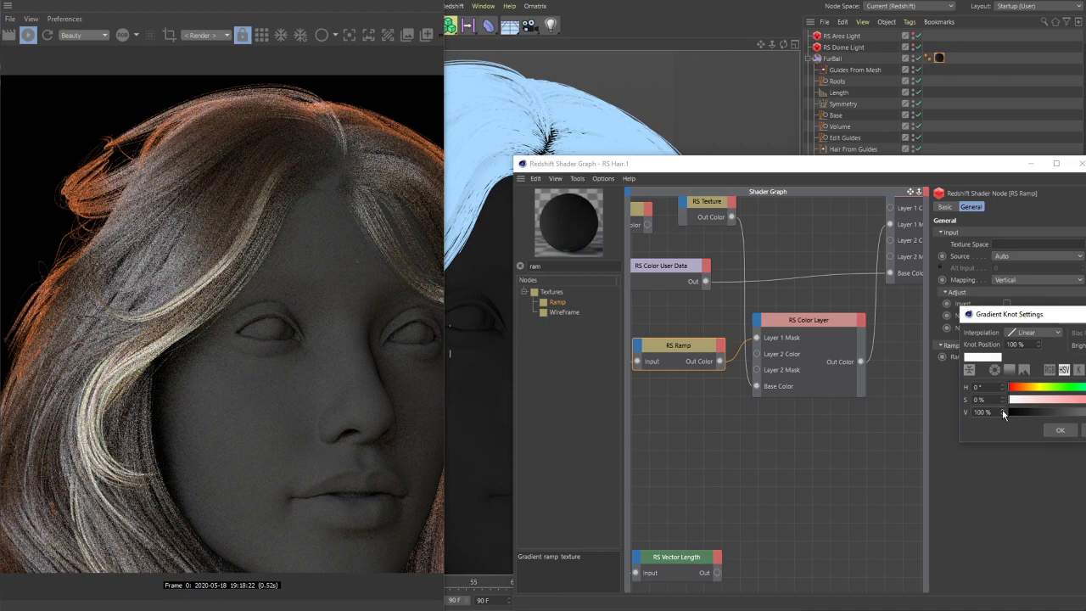
{"action": "left_click", "coordinate": [1063, 432]}
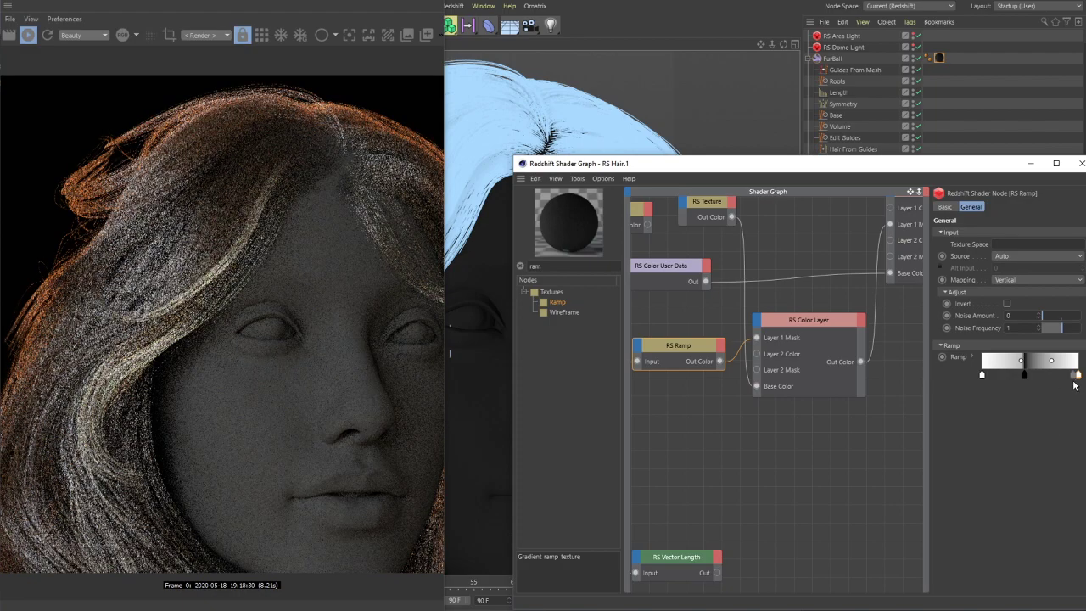
- Shift the dark knot and pull the white right-end knot in to about three-quarters
{"action": "left_click_drag", "start_coordinate": [1076, 375], "coordinate": [1057, 377]}
{"action": "left_click_drag", "start_coordinate": [1056, 376], "coordinate": [1077, 375]}
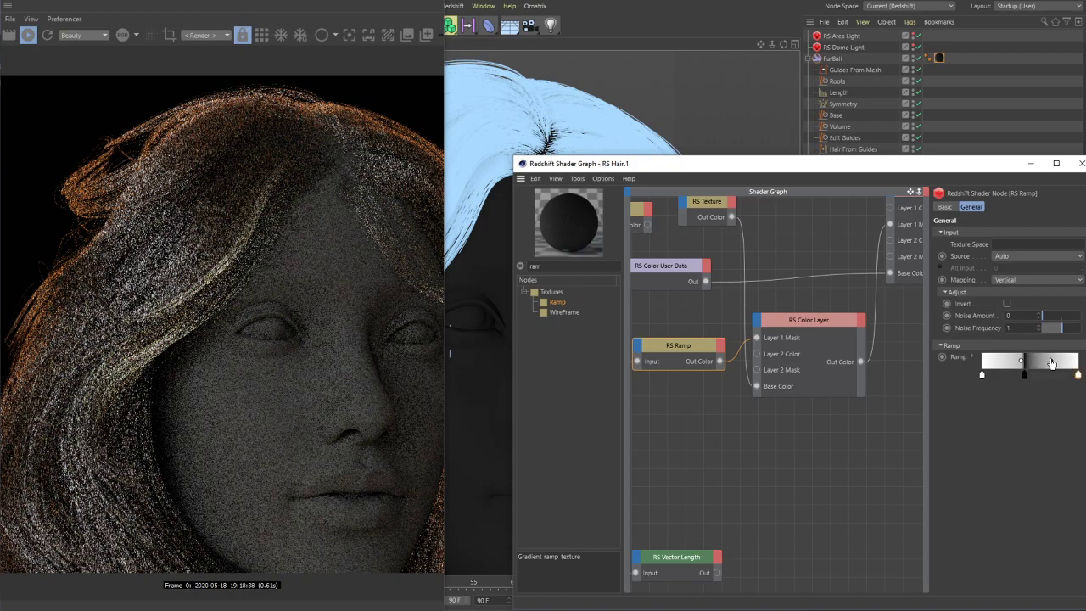
{"action": "mouse_move", "coordinate": [1022, 365]}
{"action": "left_mouse_down"}
{"action": "mouse_move", "coordinate": [1005, 365]}
{"action": "mouse_move", "coordinate": [1024, 364]}
{"action": "left_mouse_up"}
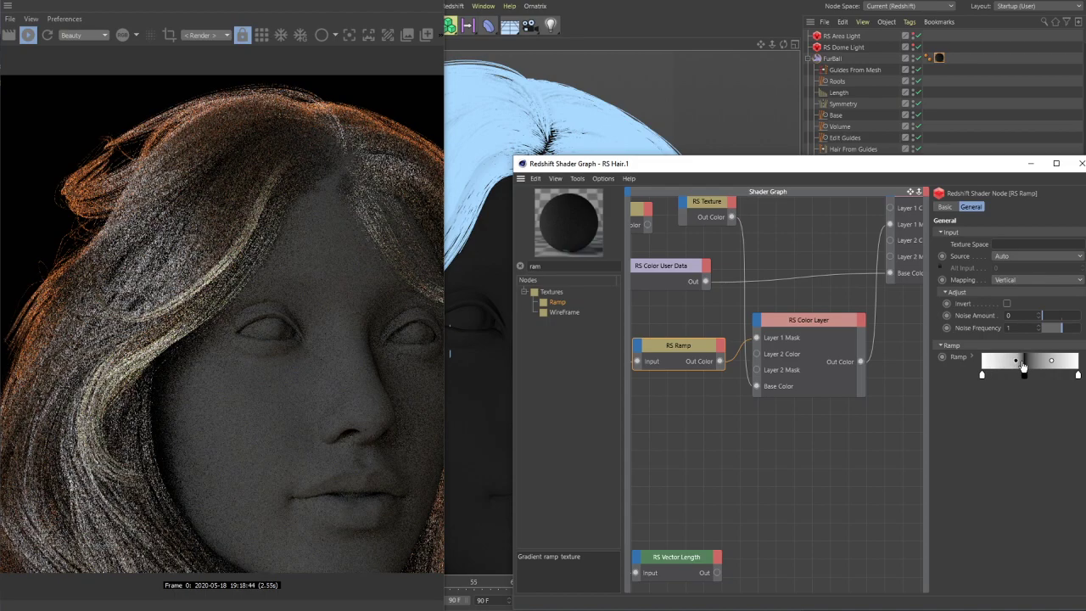
{"action": "left_click_drag", "start_coordinate": [1022, 364], "coordinate": [1031, 363]}
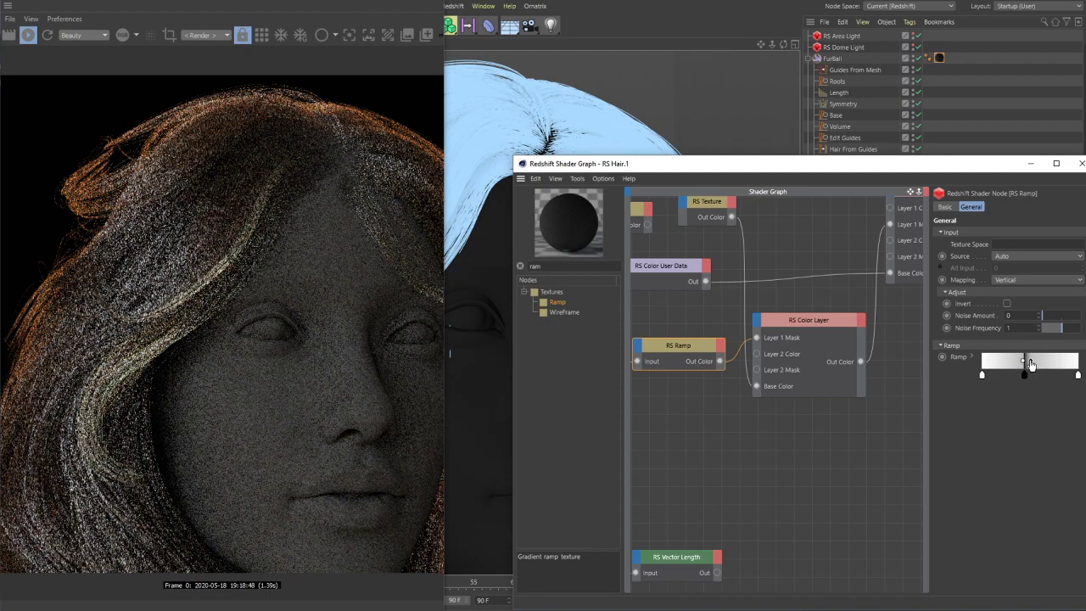
{"action": "left_click_drag", "start_coordinate": [1078, 376], "coordinate": [1055, 376]}
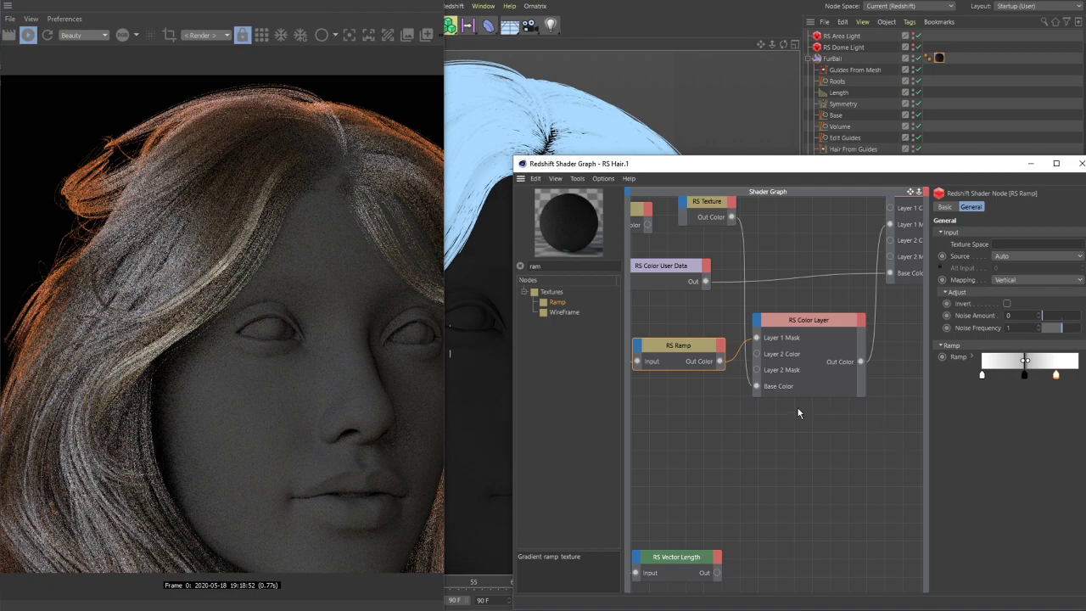
- Orbit the viewport to a side profile of the bust and pan the Shader Graph slightly
{"action": "left_click", "coordinate": [541, 129]}
{"action": "mouse_move", "coordinate": [542, 129]}
{"action": "left_mouse_down"}
{"action": "mouse_move", "coordinate": [583, 147]}
{"action": "mouse_move", "coordinate": [496, 116]}
{"action": "mouse_move", "coordinate": [532, 115]}
{"action": "left_mouse_up"}
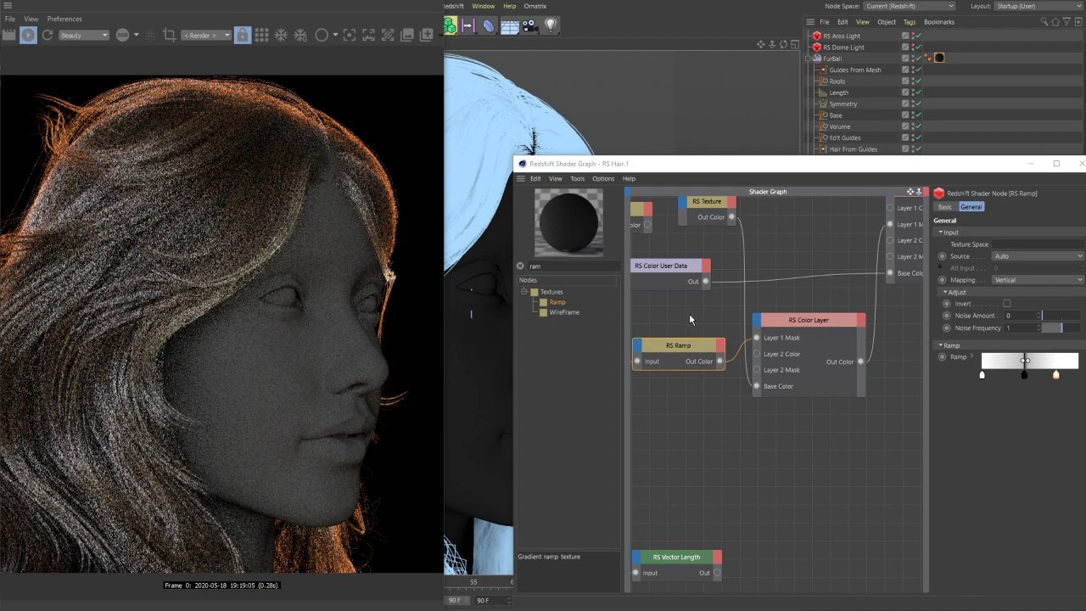
{"action": "middle_click_drag", "start_coordinate": [674, 309], "coordinate": [689, 312]}
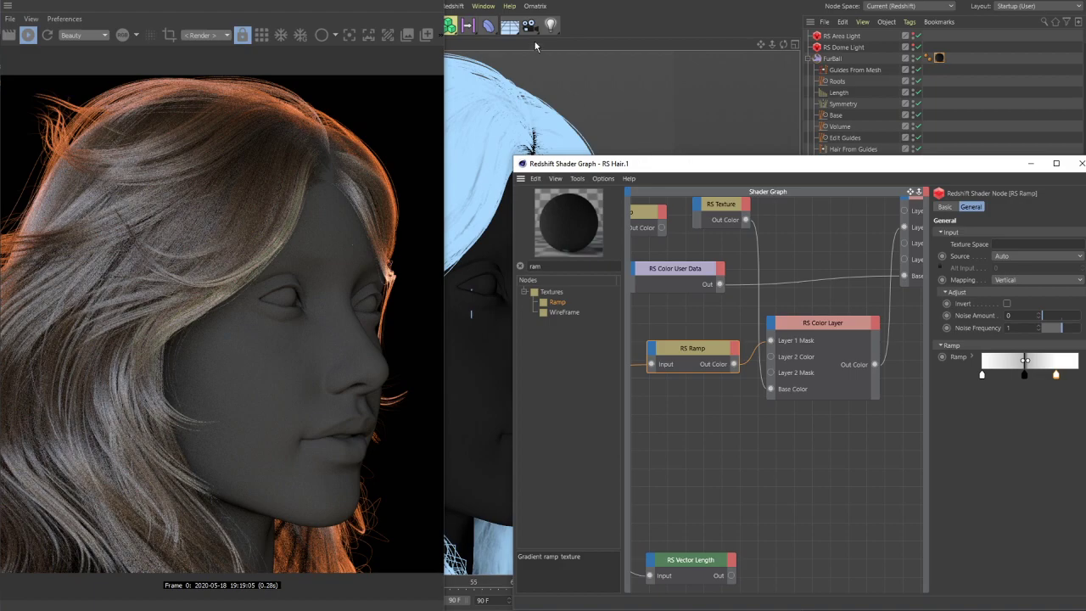
{"action": "left_click", "coordinate": [455, 8]}
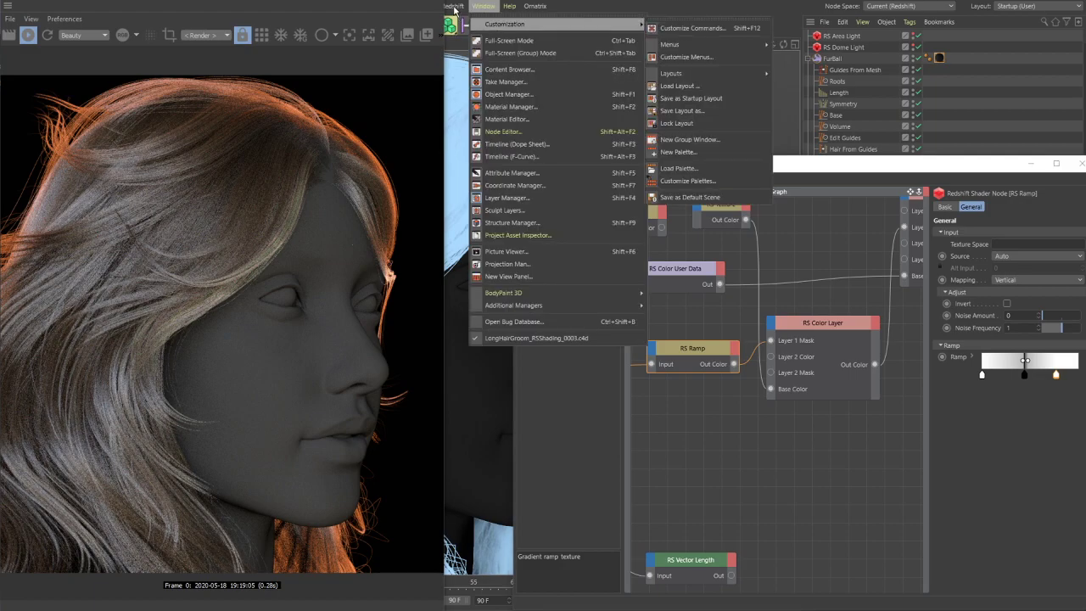
{"action": "mouse_move", "coordinate": [472, 62]}
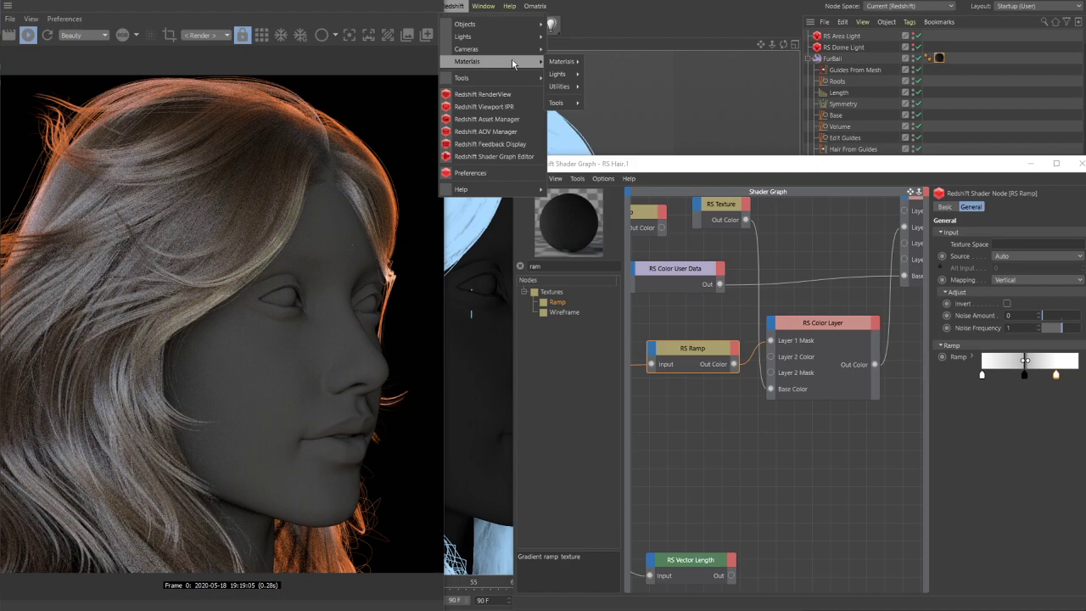
{"action": "mouse_move", "coordinate": [565, 62]}
{"action": "mouse_move", "coordinate": [565, 88]}
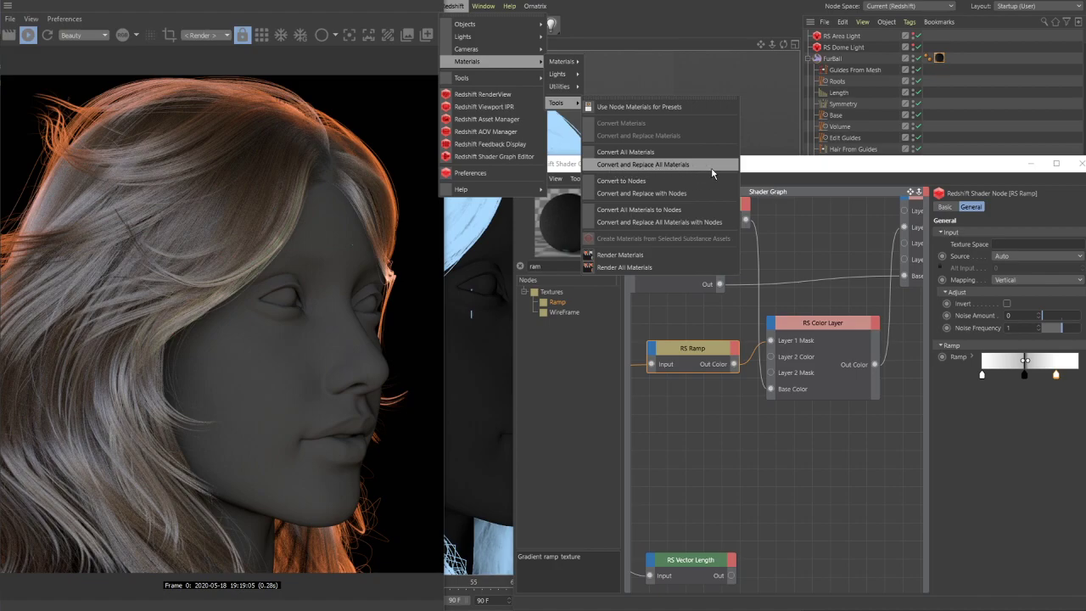
{"action": "left_click", "coordinate": [798, 170]}
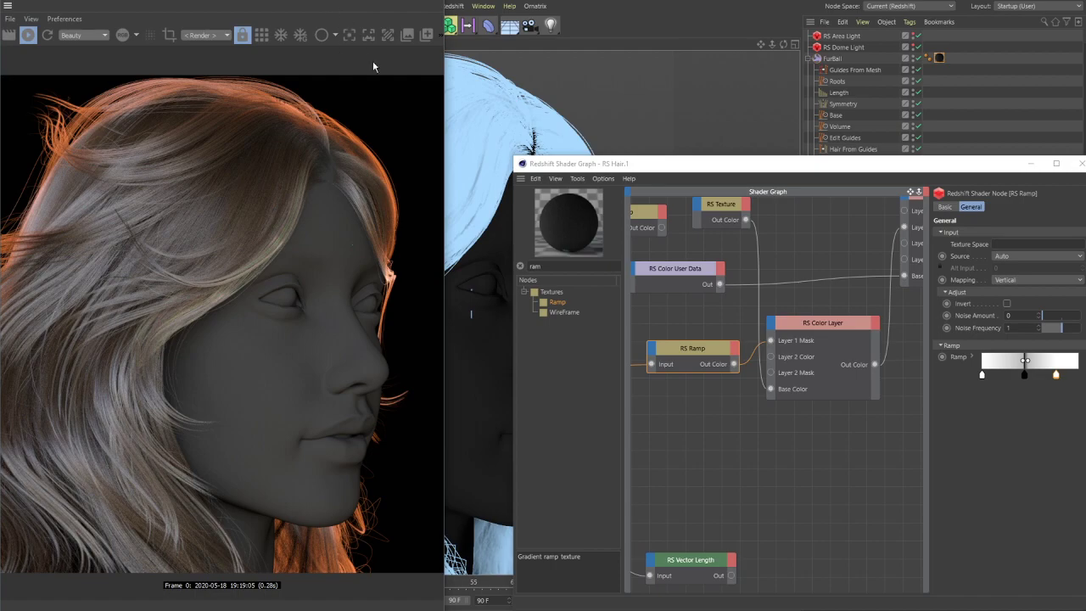
- Search the node list for 'blend', place a Material Blender node, then delete it again
{"action": "mouse_move", "coordinate": [817, 303]}
{"action": "middle_mouse_down"}
{"action": "mouse_move", "coordinate": [719, 364]}
{"action": "mouse_move", "coordinate": [765, 356]}
{"action": "mouse_move", "coordinate": [808, 303]}
{"action": "middle_mouse_up"}
{"action": "double_click", "coordinate": [535, 266]}
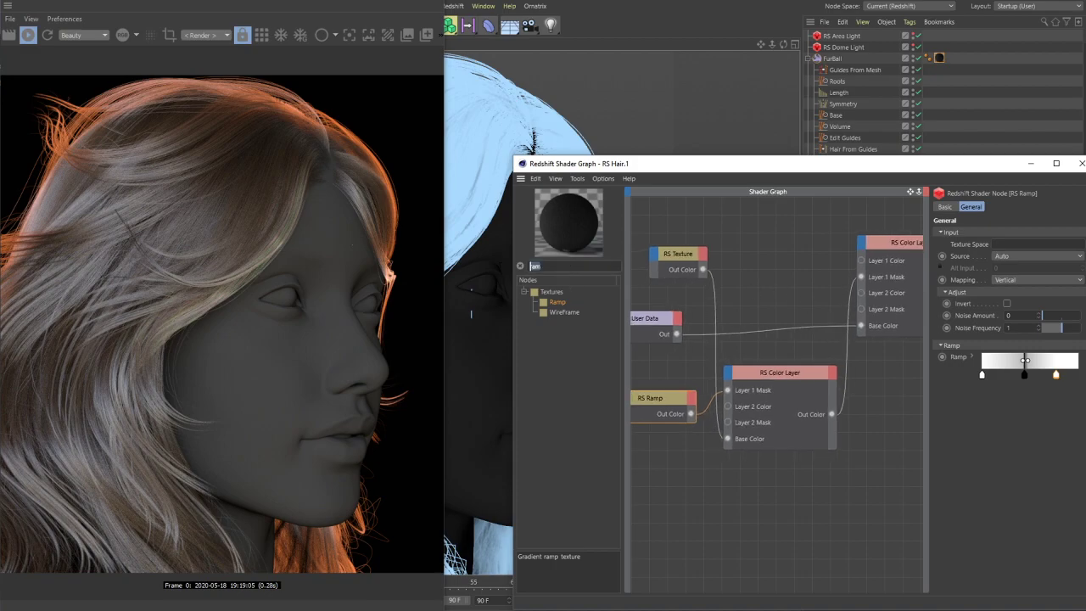
{"action": "type", "text": "blend"}
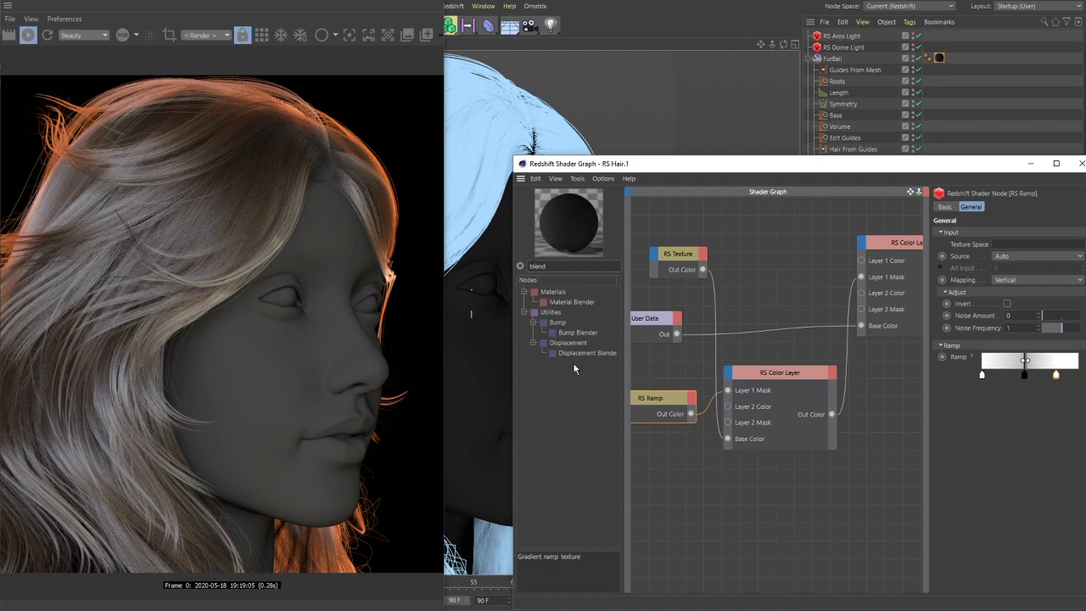
{"action": "left_click", "coordinate": [567, 303]}
{"action": "left_click", "coordinate": [737, 519]}
{"action": "left_click_drag", "start_coordinate": [741, 513], "coordinate": [771, 515]}
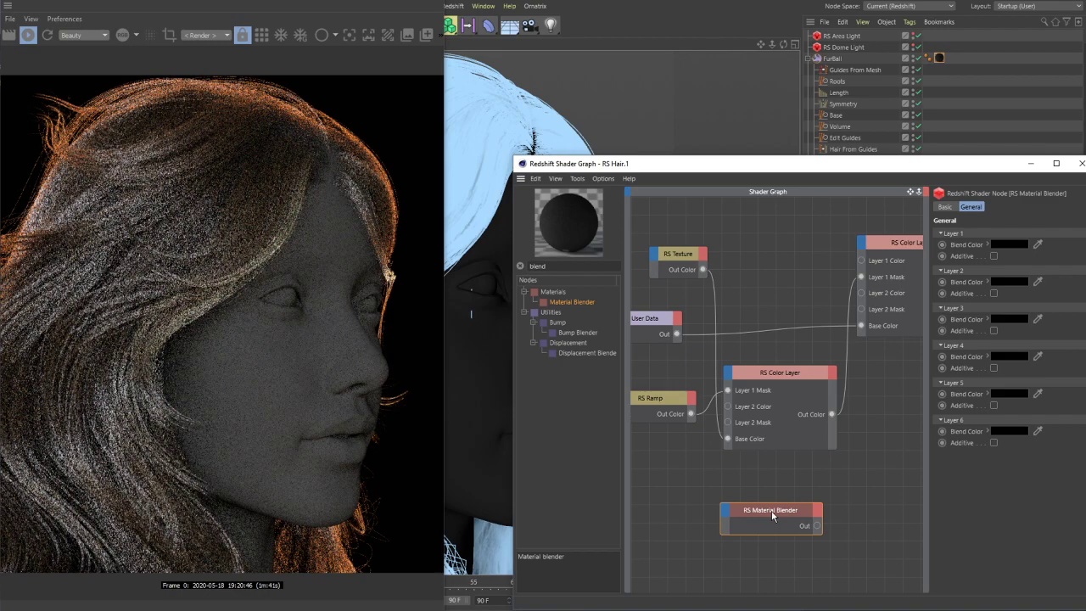
{"action": "key", "text": "Delete"}
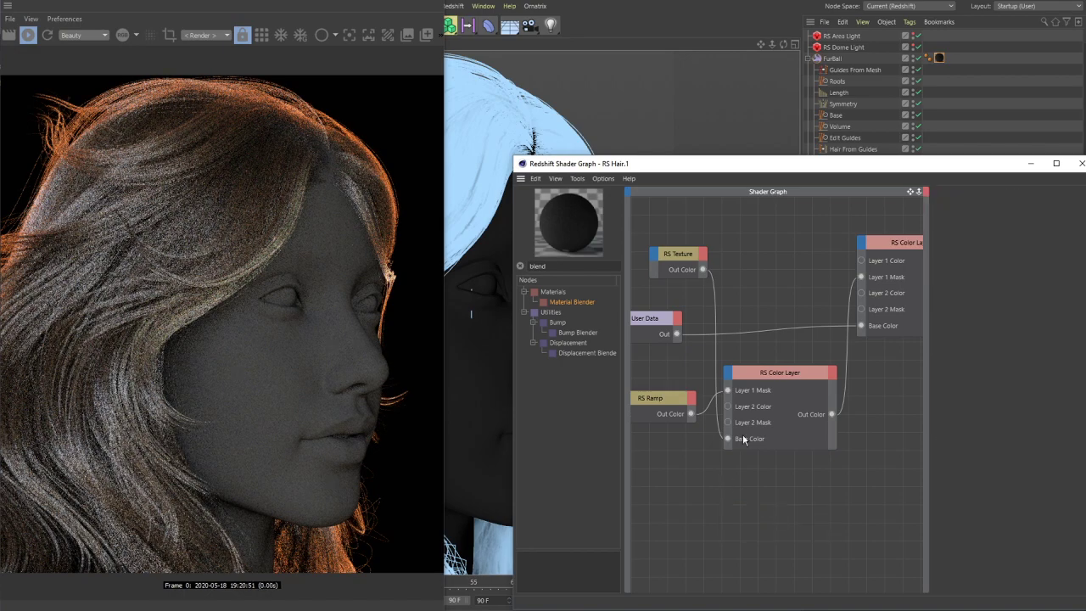
{"action": "left_click", "coordinate": [782, 374]}
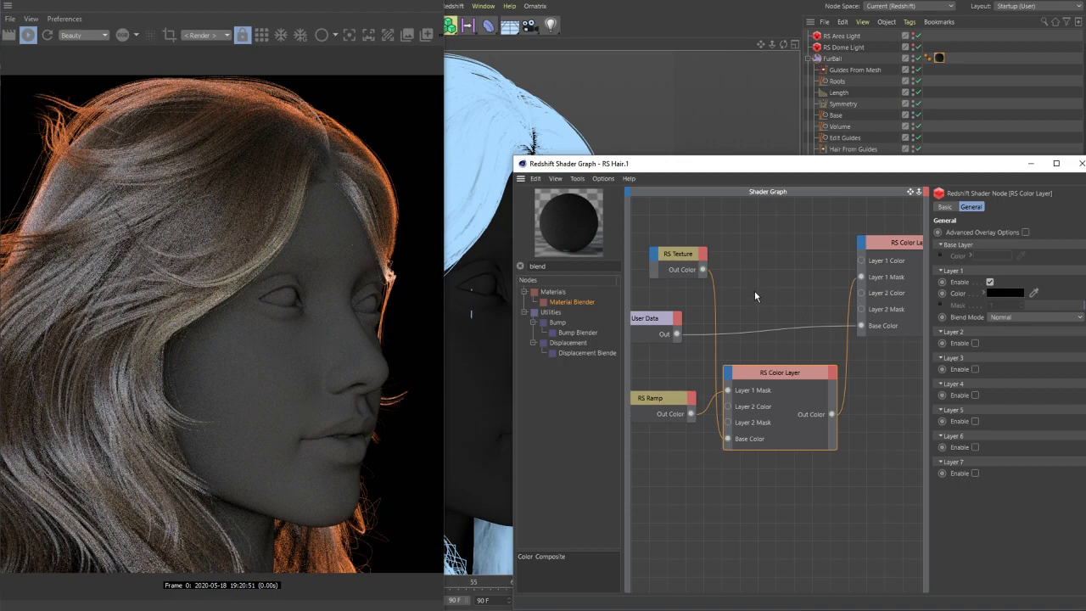
{"action": "key", "text": "h"}
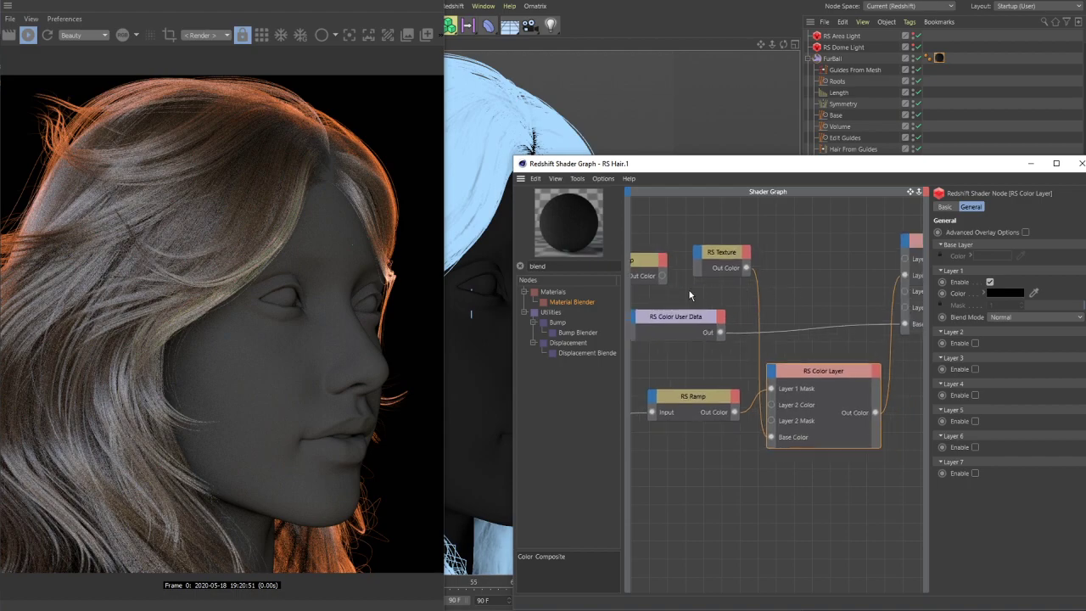
- Wire the upper RS Ramp's Out Color into the top RS Color Layer's Base Color and move RS Texture below it
{"action": "left_click_drag", "start_coordinate": [662, 276], "coordinate": [905, 325]}
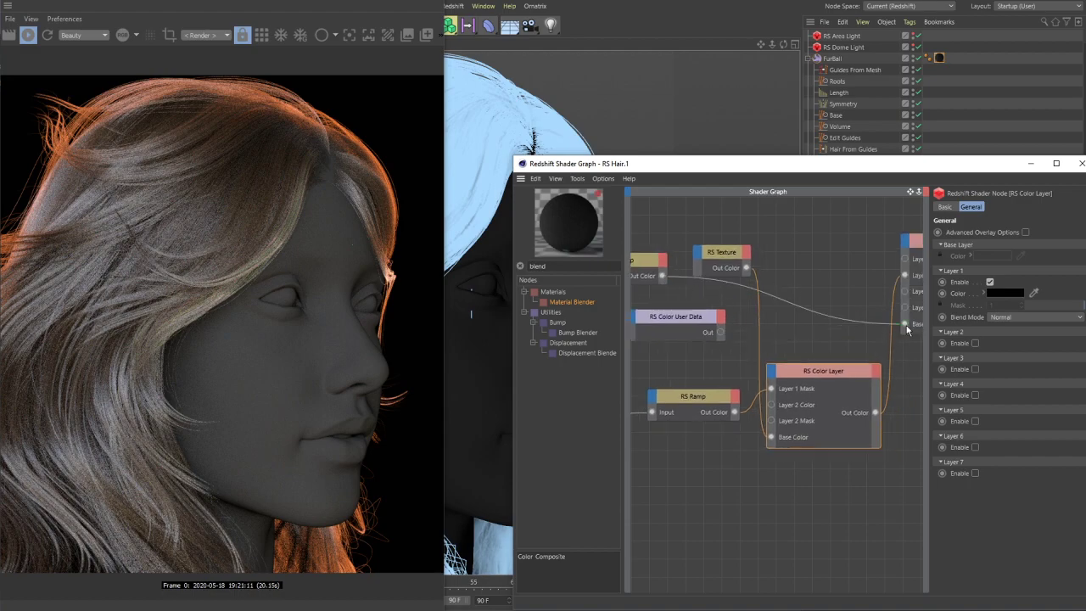
{"action": "left_click_drag", "start_coordinate": [720, 254], "coordinate": [678, 460]}
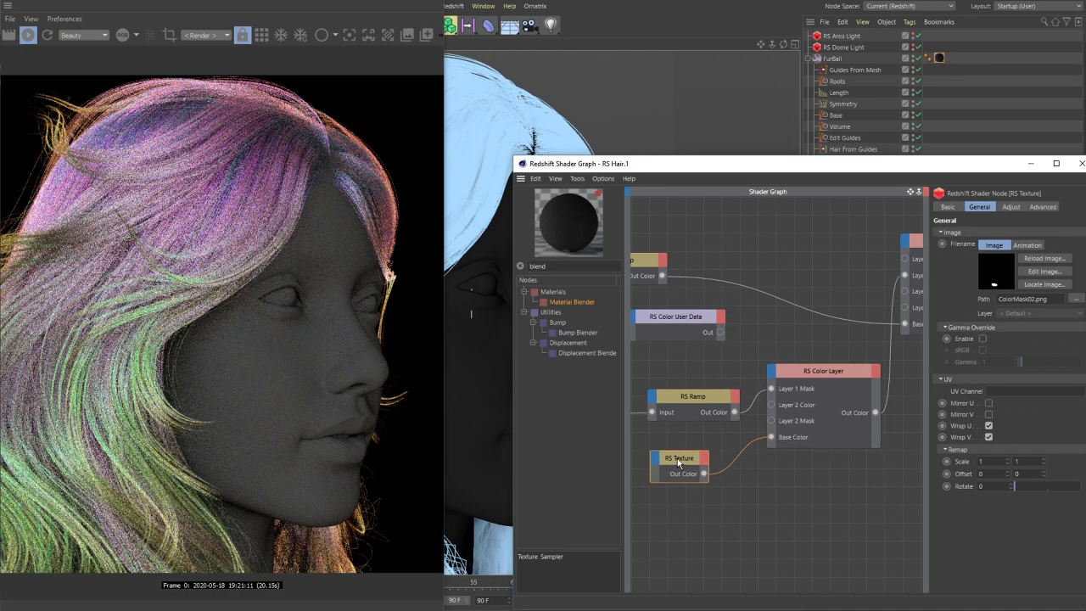
{"action": "middle_click_drag", "start_coordinate": [795, 365], "coordinate": [707, 371]}
{"action": "left_click", "coordinate": [876, 246]}
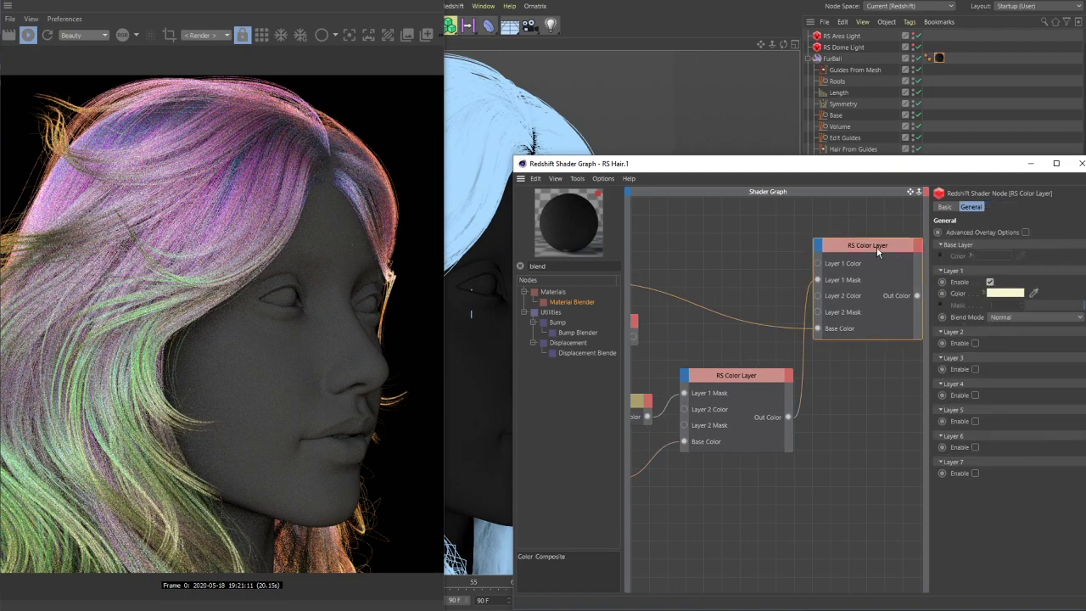
{"action": "left_click_drag", "start_coordinate": [604, 101], "coordinate": [557, 109], "text": "alt"}
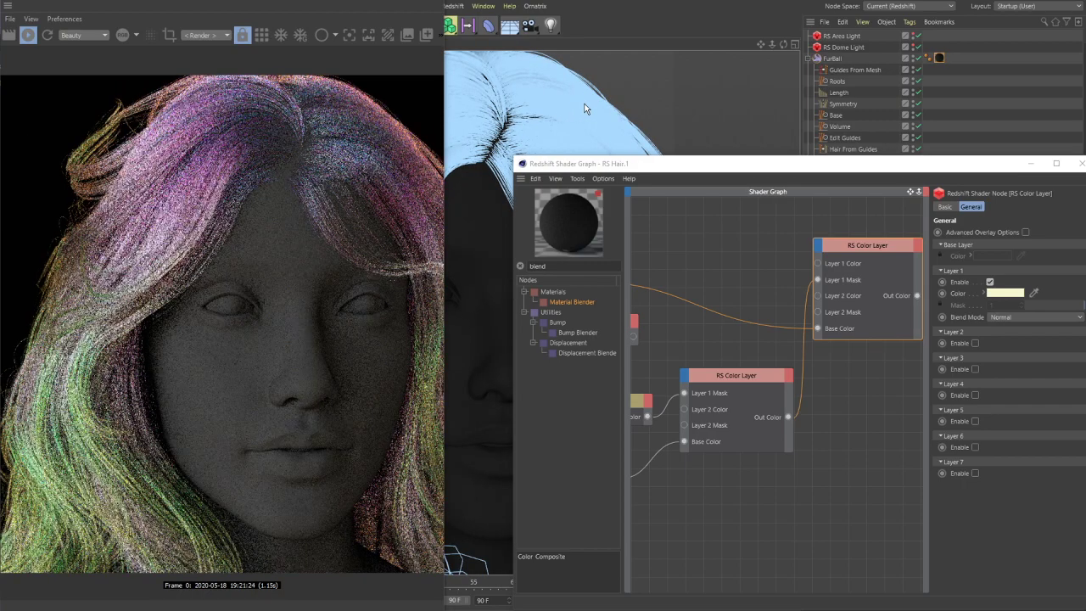
{"action": "left_click_drag", "start_coordinate": [611, 106], "coordinate": [678, 116], "text": "alt"}
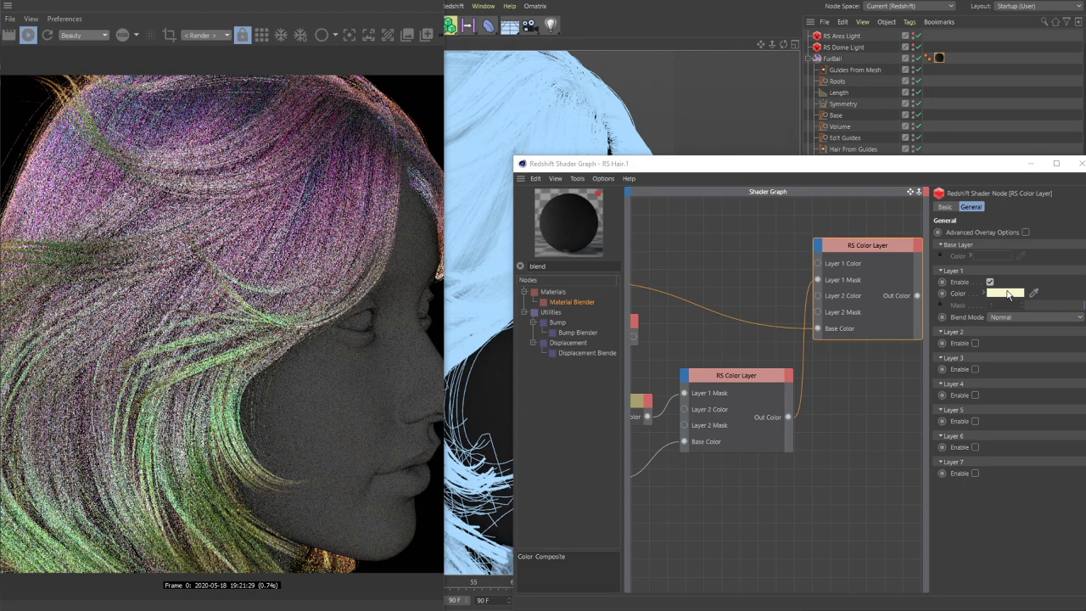
{"action": "mouse_move", "coordinate": [1008, 293]}
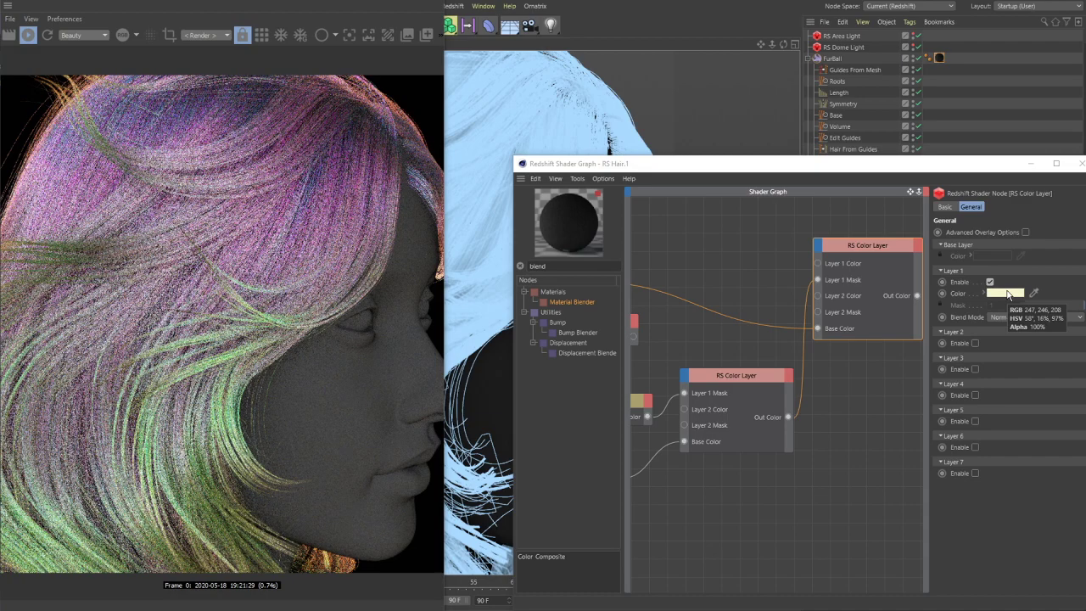
{"action": "left_click", "coordinate": [1009, 293]}
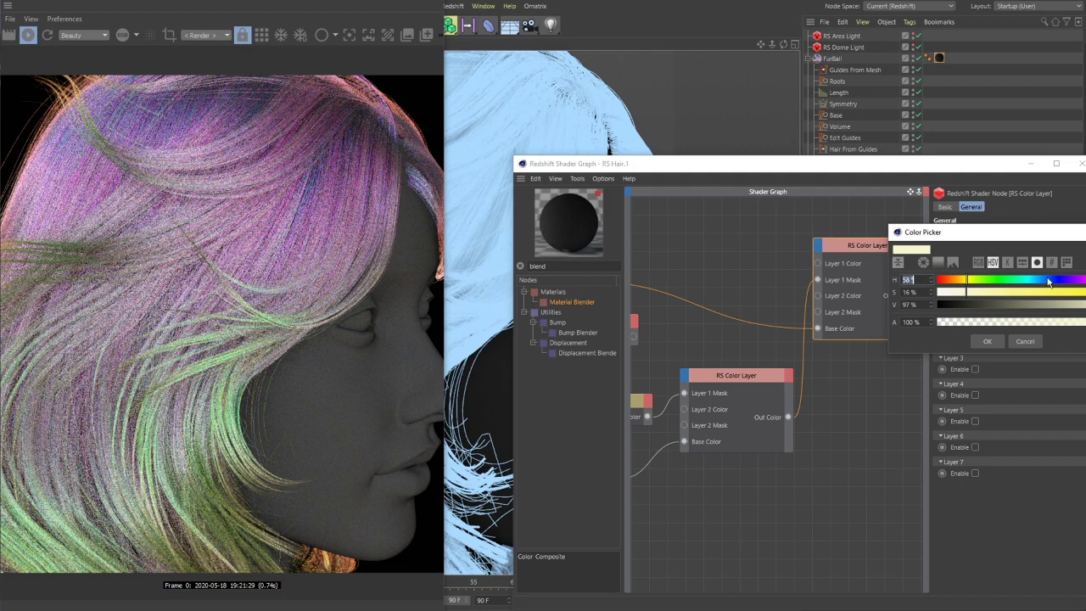
{"action": "left_click", "coordinate": [940, 304]}
{"action": "left_click", "coordinate": [988, 342]}
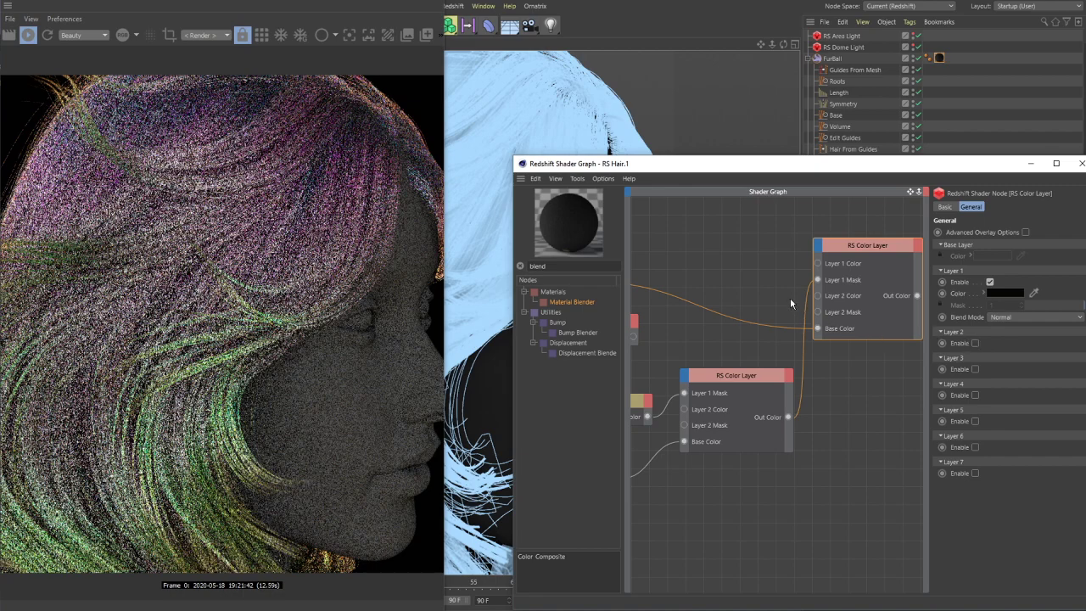
{"action": "middle_click_drag", "start_coordinate": [654, 292], "coordinate": [746, 301]}
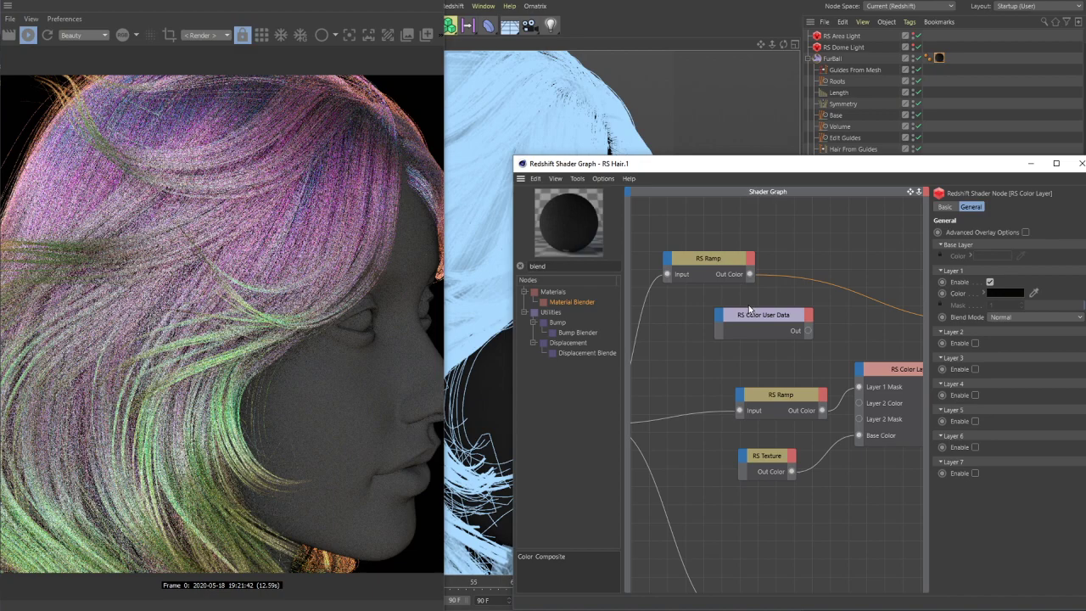
{"action": "middle_click_drag", "start_coordinate": [849, 288], "coordinate": [660, 293]}
{"action": "middle_click_drag", "start_coordinate": [777, 262], "coordinate": [699, 252]}
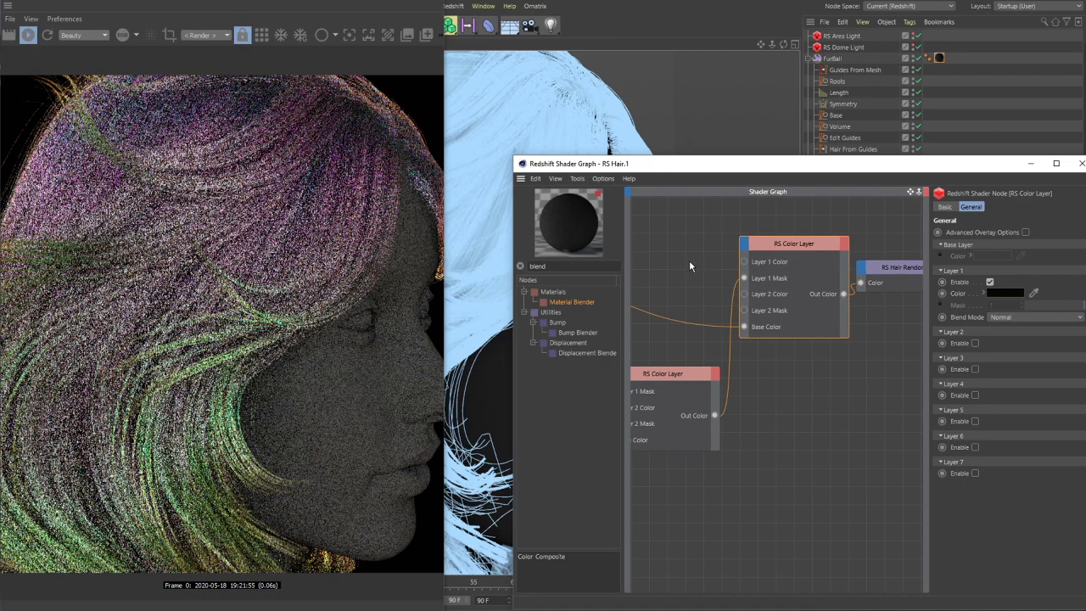
{"action": "middle_click_drag", "start_coordinate": [631, 277], "coordinate": [690, 266]}
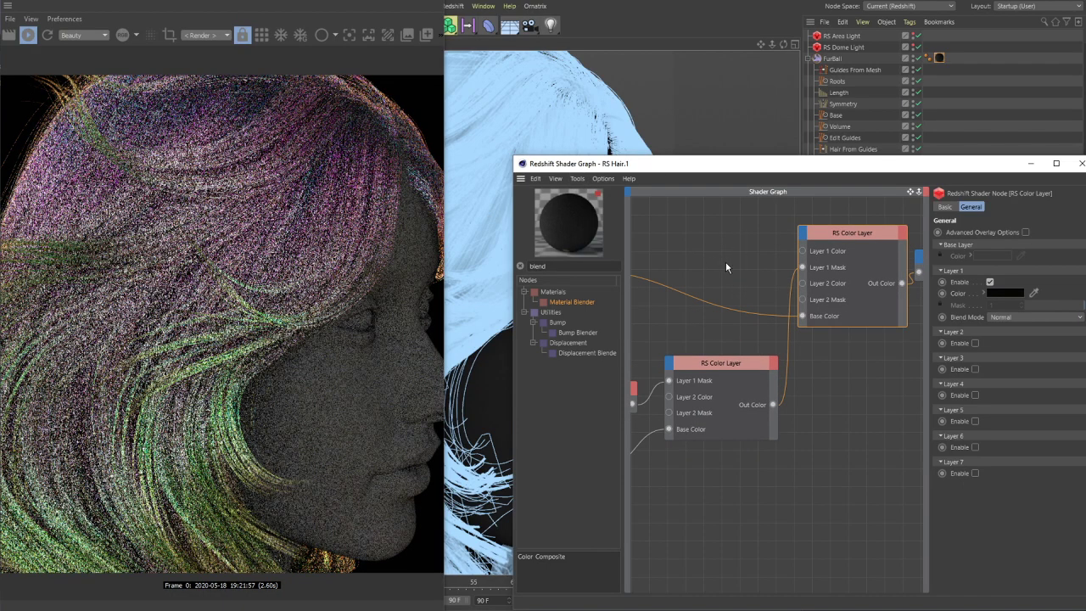
{"action": "scroll", "coordinate": [727, 266], "scroll_direction": "left", "scroll_amount": 5}
{"action": "scroll", "coordinate": [733, 297], "scroll_direction": "right", "scroll_amount": 2}
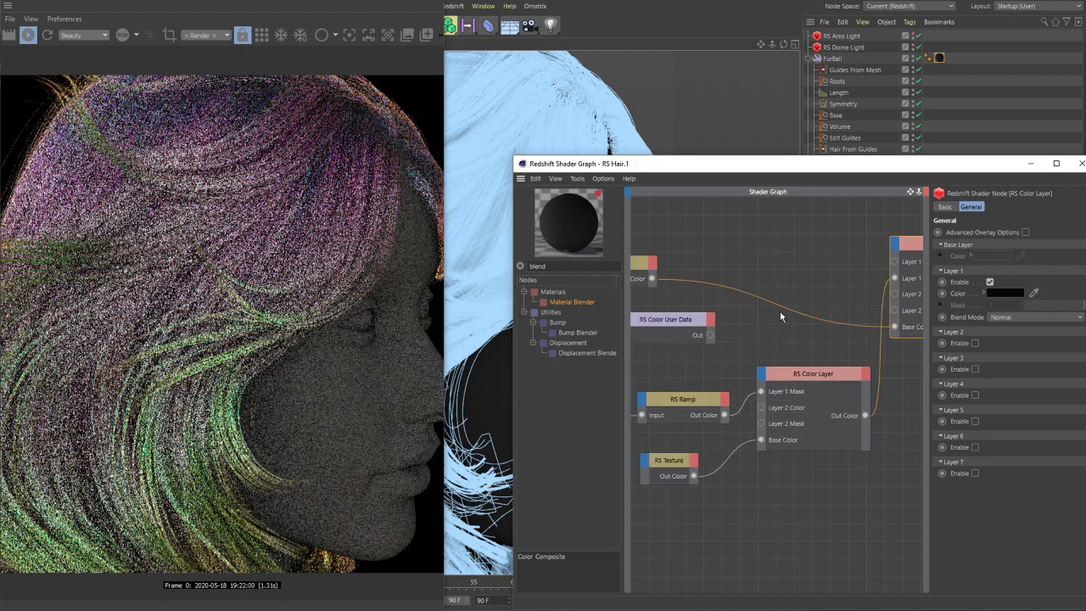
{"action": "scroll", "coordinate": [788, 315], "scroll_direction": "right", "scroll_amount": 2}
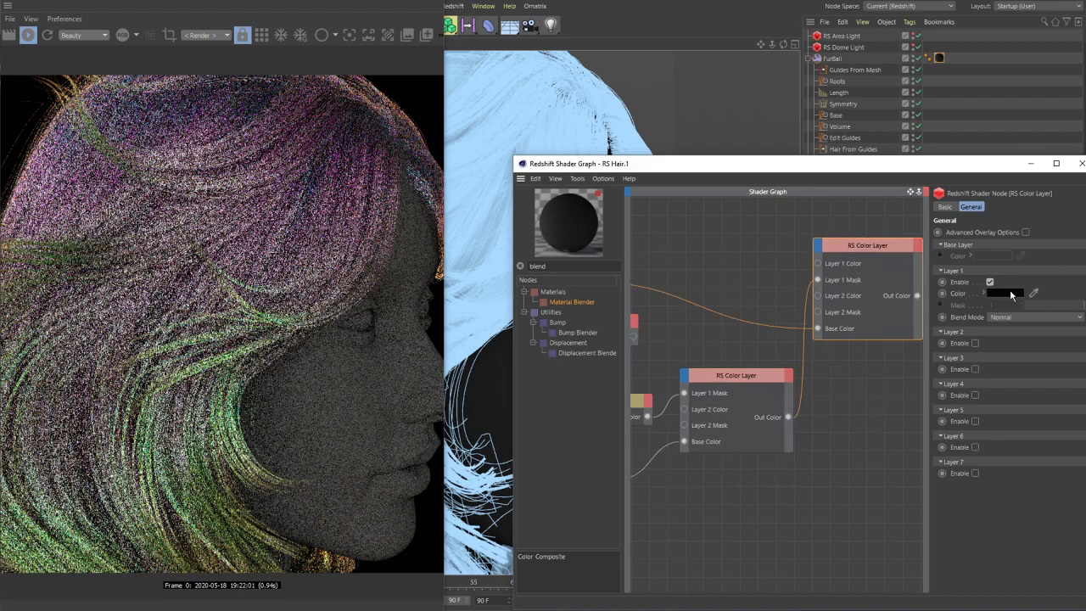
{"action": "left_click", "coordinate": [1010, 293]}
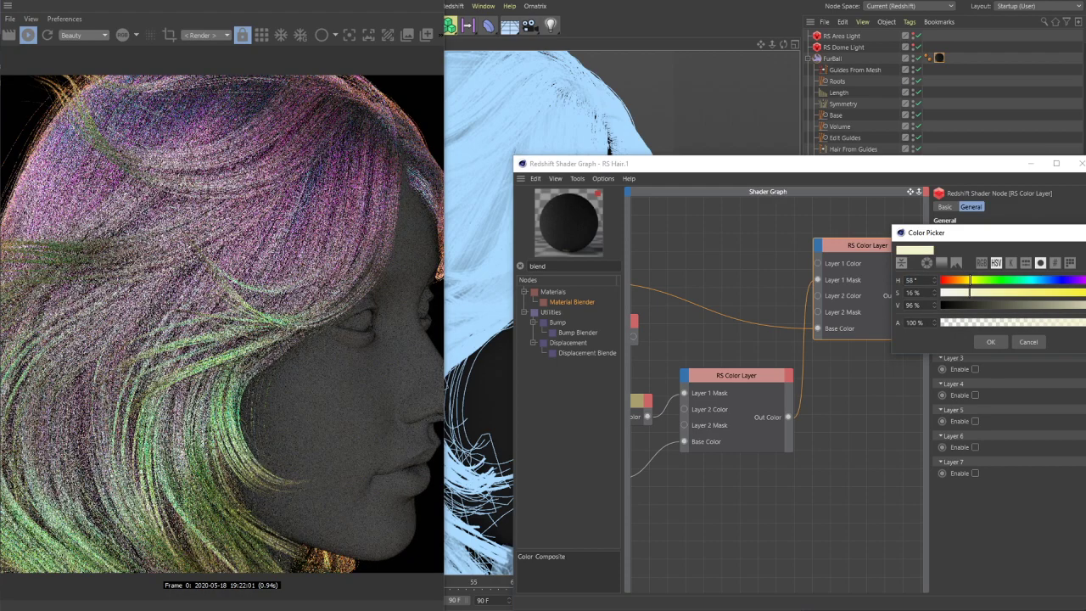
{"action": "left_click", "coordinate": [991, 342]}
{"action": "scroll", "coordinate": [716, 266], "scroll_direction": "left", "scroll_amount": 4}
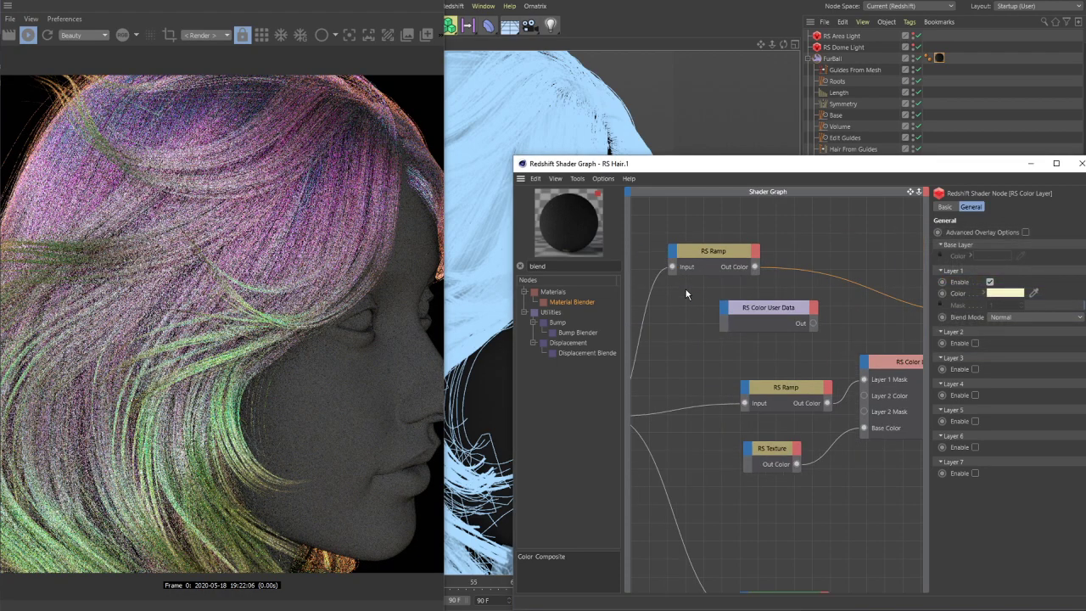
{"action": "scroll", "coordinate": [726, 331], "scroll_direction": "right", "scroll_amount": 3}
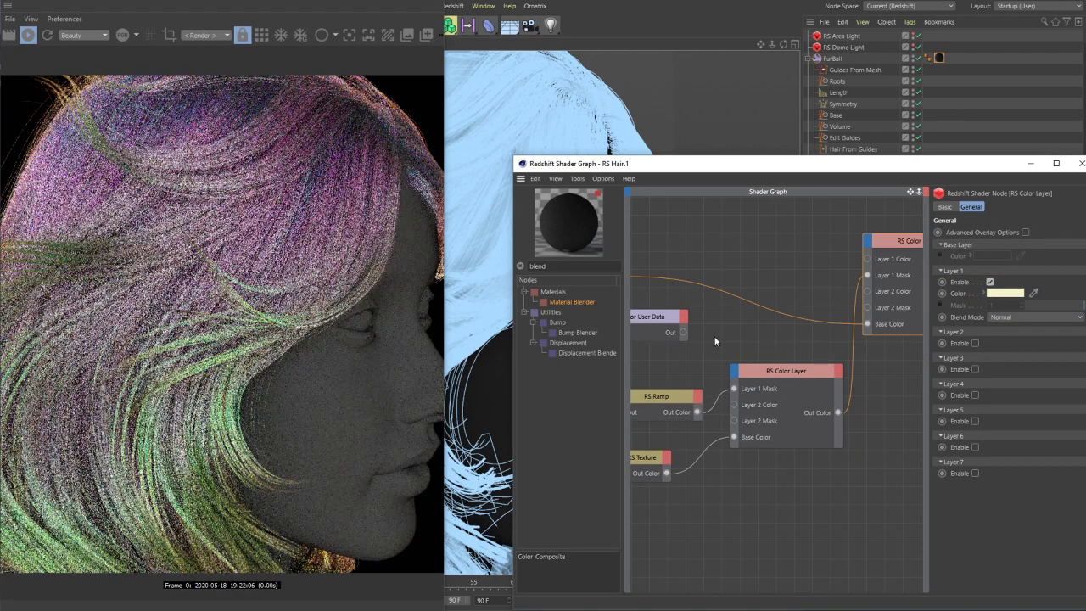
- Reconnect RS Color User Data's Out to the top RS Color Layer's Base Color and lower the Shader Graph window
{"action": "left_click_drag", "start_coordinate": [684, 333], "coordinate": [863, 327]}
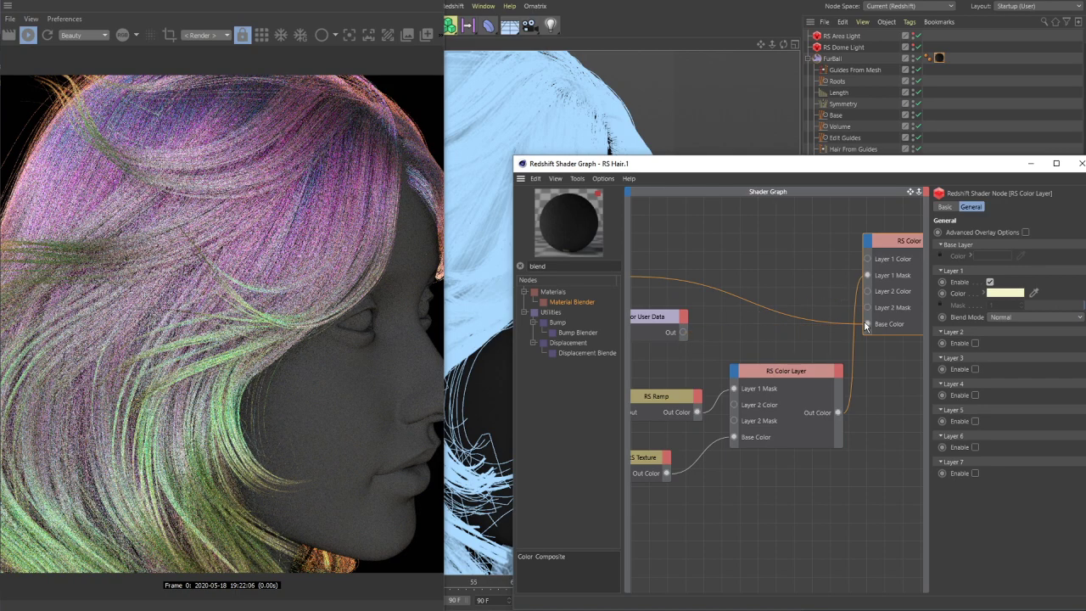
{"action": "left_click_drag", "start_coordinate": [683, 332], "coordinate": [868, 325]}
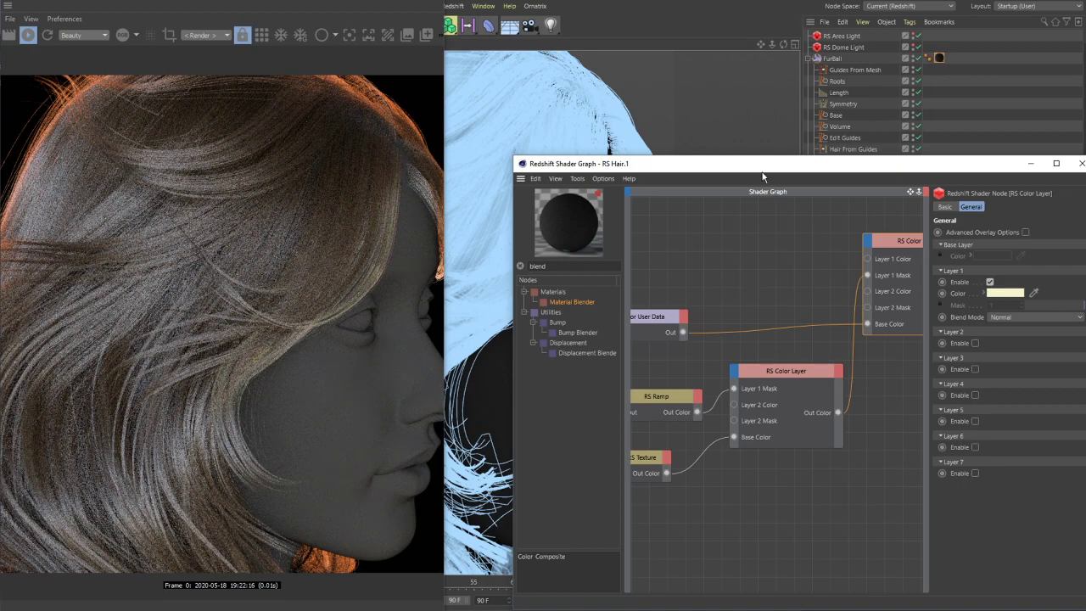
{"action": "left_click_drag", "start_coordinate": [798, 165], "coordinate": [755, 364]}
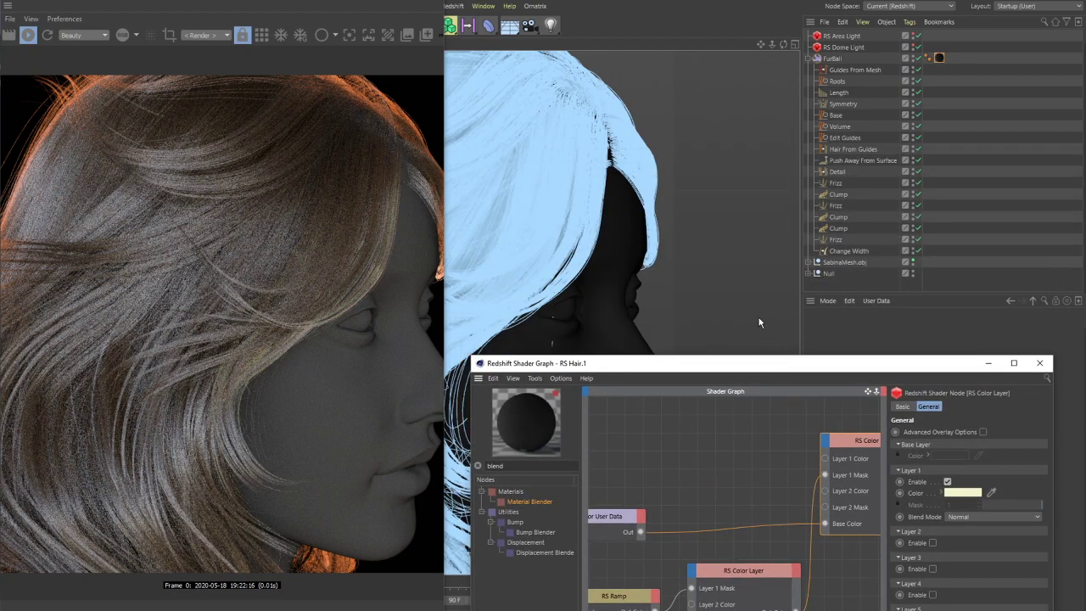
{"action": "left_click", "coordinate": [851, 49]}
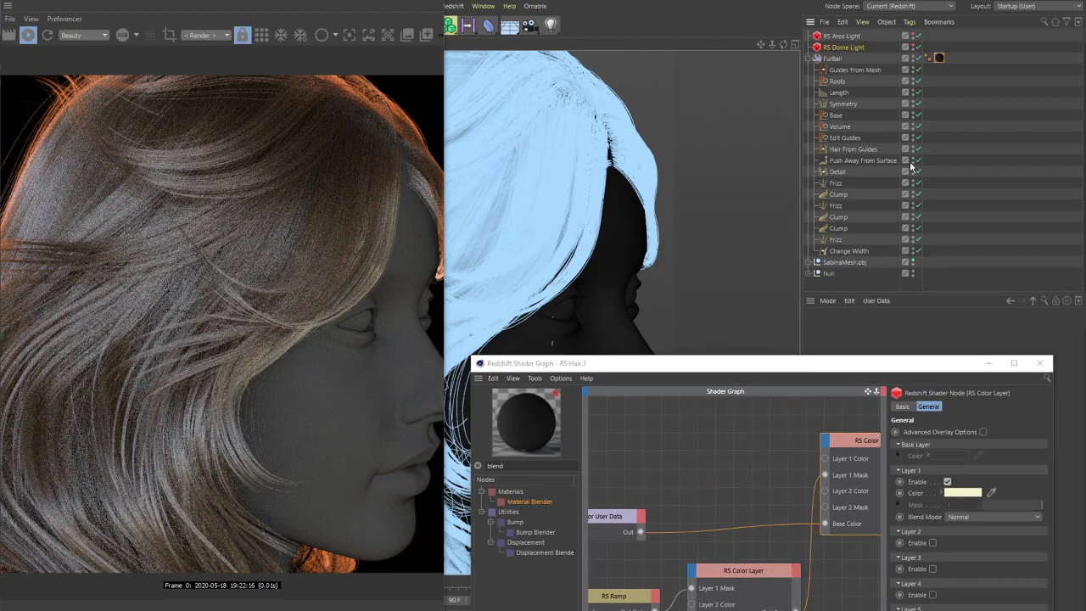
- Move the Shader Graph window down-left and place the Redshift render view just below the main toolbar
{"action": "left_click_drag", "start_coordinate": [891, 363], "coordinate": [981, 128]}
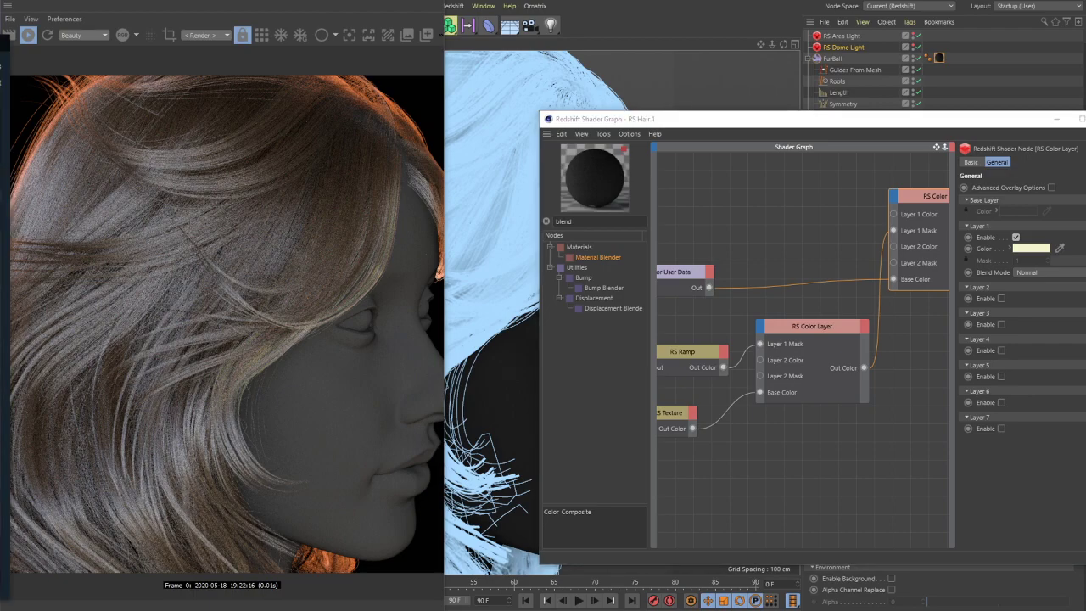
{"action": "left_click_drag", "start_coordinate": [721, 123], "coordinate": [704, 123]}
{"action": "left_click_drag", "start_coordinate": [362, 3], "coordinate": [352, 53]}
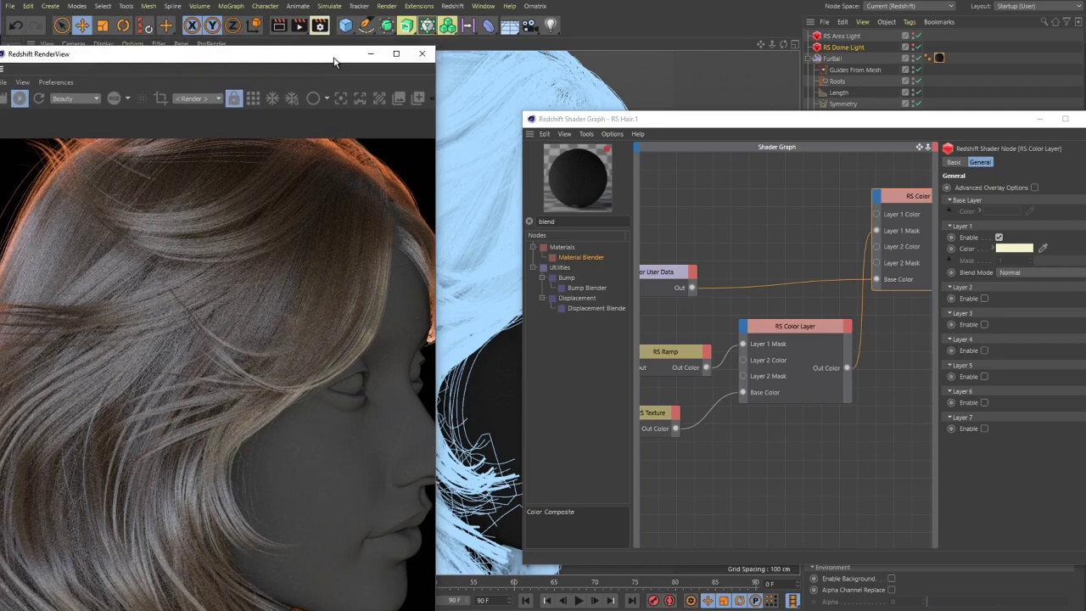
{"action": "left_click", "coordinate": [387, 6]}
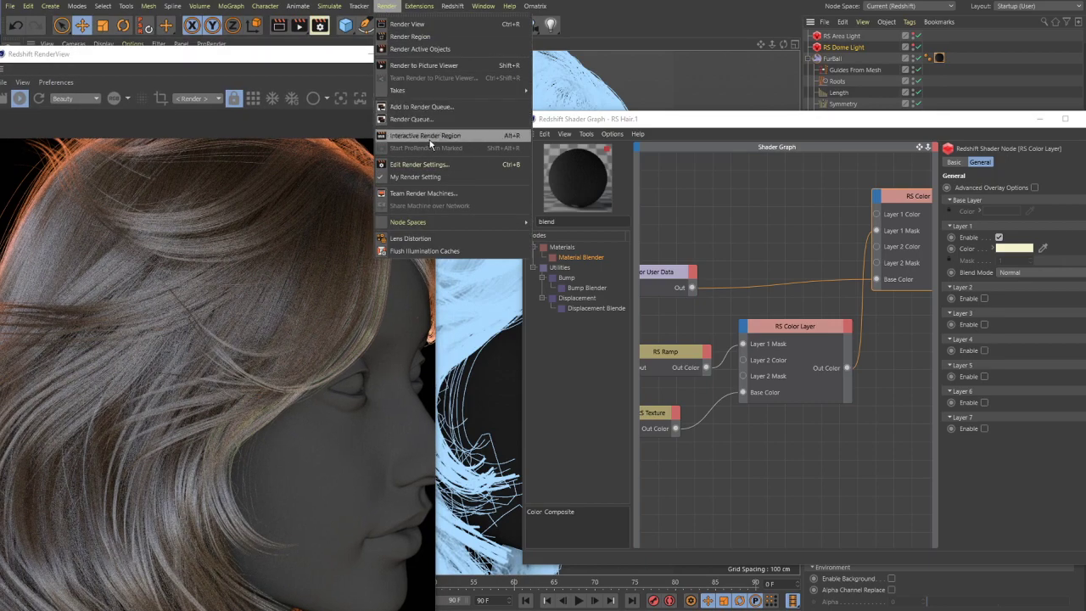
- Open Render Settings, reposition the window, and step through Output, Save and Multi-Pass to Redshift
{"action": "left_click", "coordinate": [431, 170]}
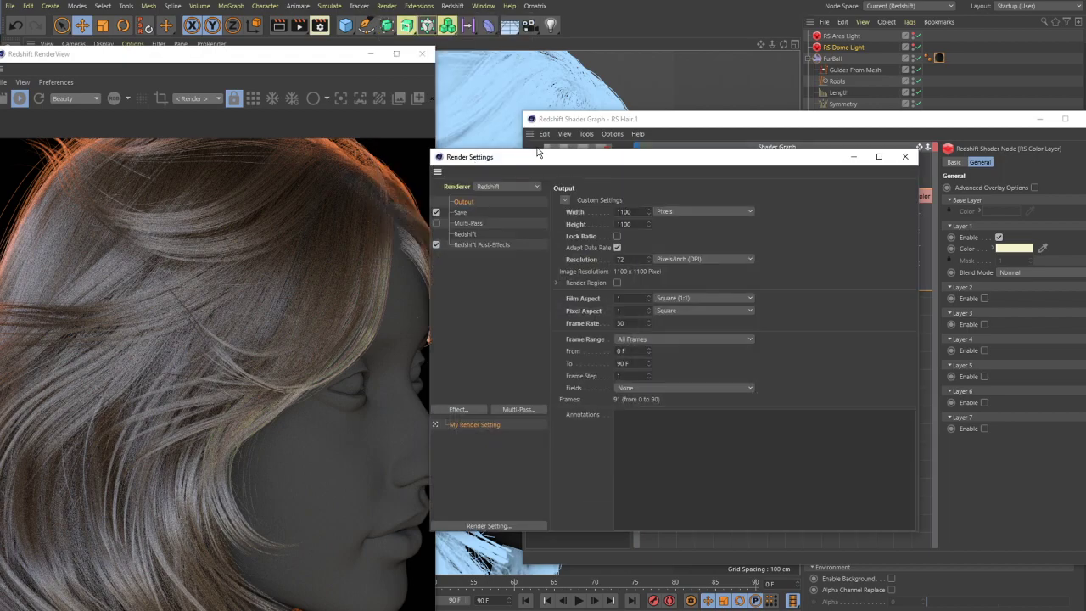
{"action": "left_click_drag", "start_coordinate": [537, 161], "coordinate": [583, 123]}
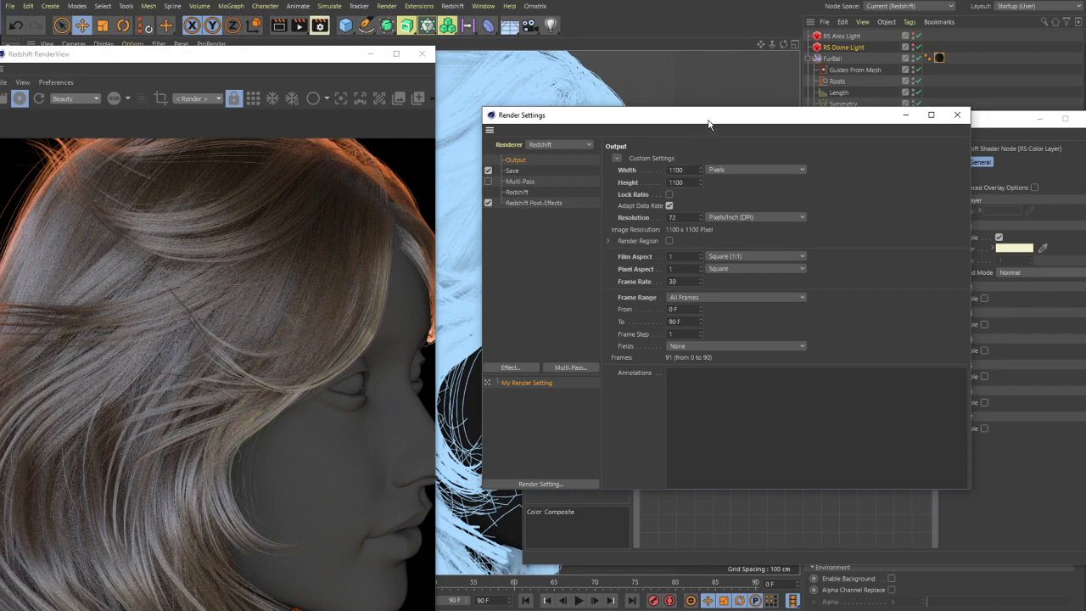
{"action": "left_click_drag", "start_coordinate": [709, 124], "coordinate": [698, 146]}
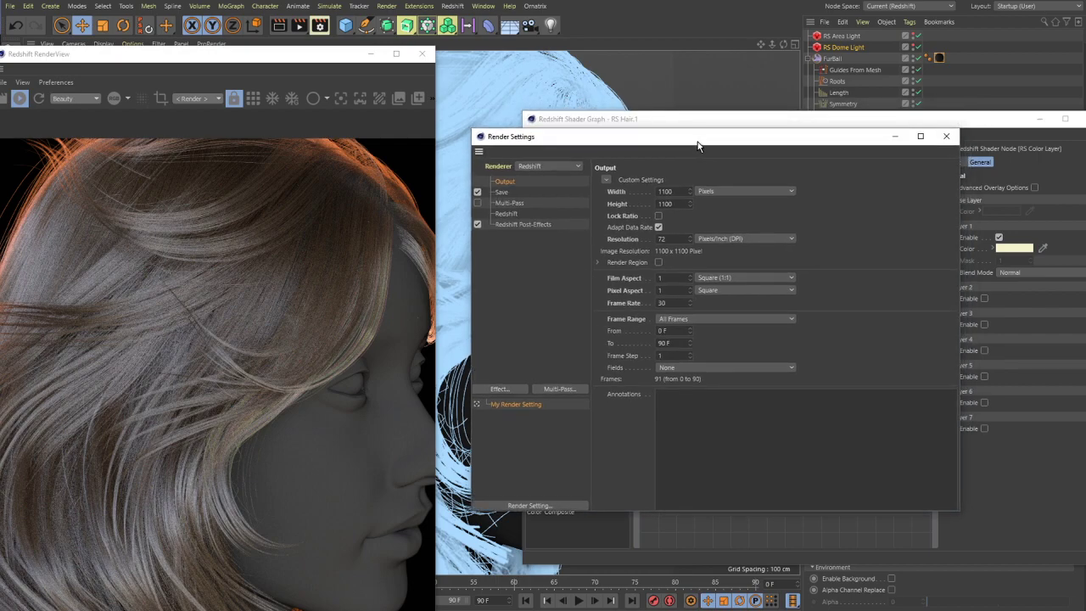
{"action": "left_click", "coordinate": [518, 224]}
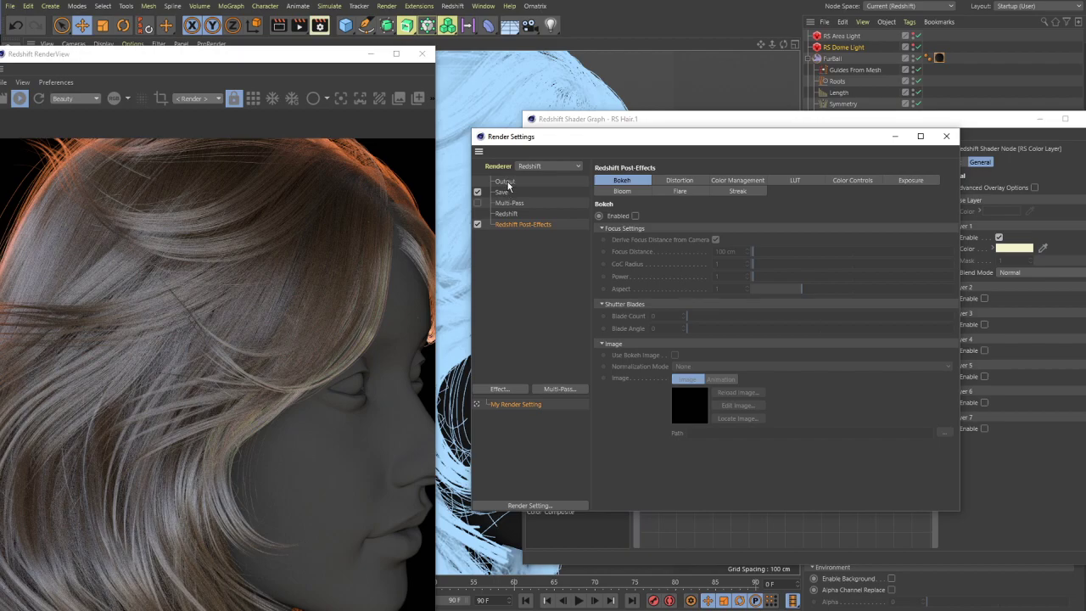
{"action": "left_click", "coordinate": [505, 182]}
{"action": "left_click", "coordinate": [509, 194]}
{"action": "left_click", "coordinate": [510, 203]}
{"action": "left_click", "coordinate": [509, 215]}
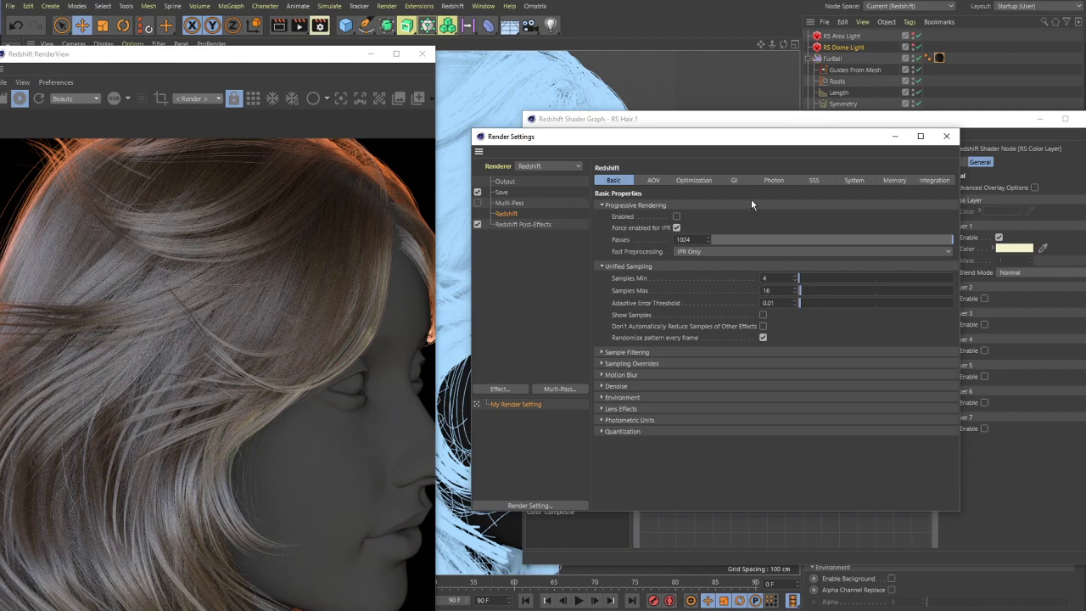
- In Redshift's System tab, expand Hair Tessellation and keep its Mode at 8-Steps
{"action": "left_click", "coordinate": [853, 181]}
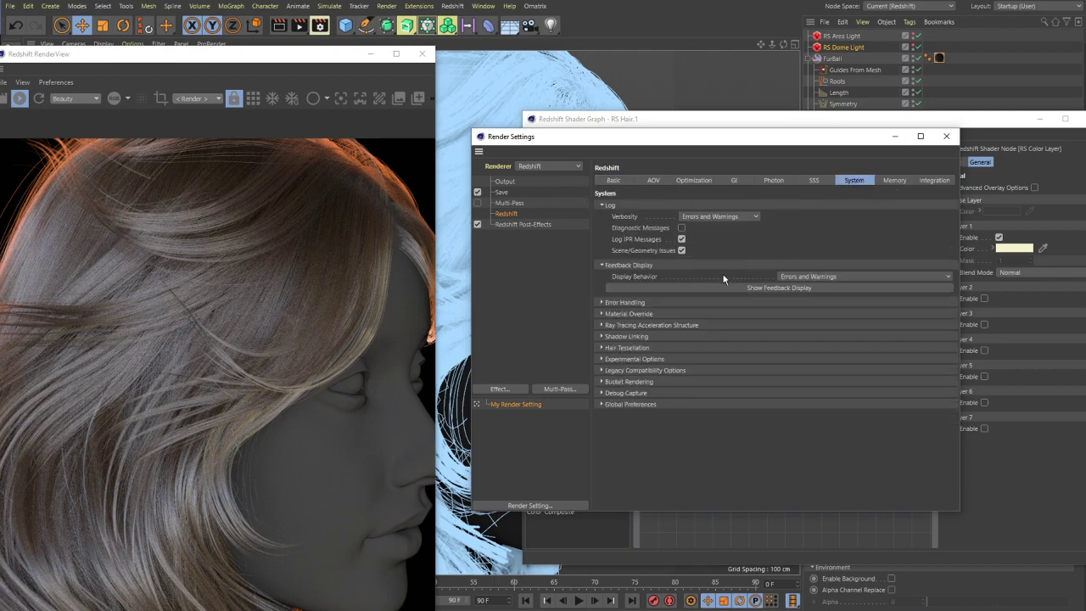
{"action": "left_click", "coordinate": [602, 348]}
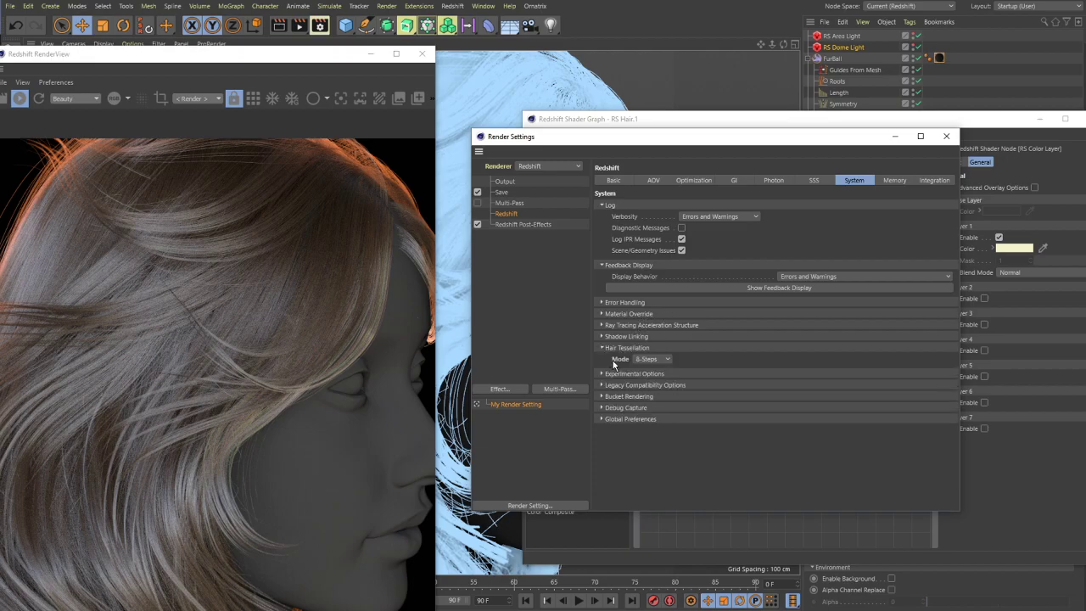
{"action": "left_click", "coordinate": [650, 360]}
{"action": "left_click", "coordinate": [696, 367]}
- Zoom and pan the RenderView to a close-up of individual hair strands
{"action": "scroll", "coordinate": [96, 253], "scroll_direction": "up", "scroll_amount": 3}
{"action": "left_click_drag", "start_coordinate": [96, 253], "coordinate": [335, 607]}
{"action": "scroll", "coordinate": [305, 565], "scroll_direction": "up", "scroll_amount": 5}
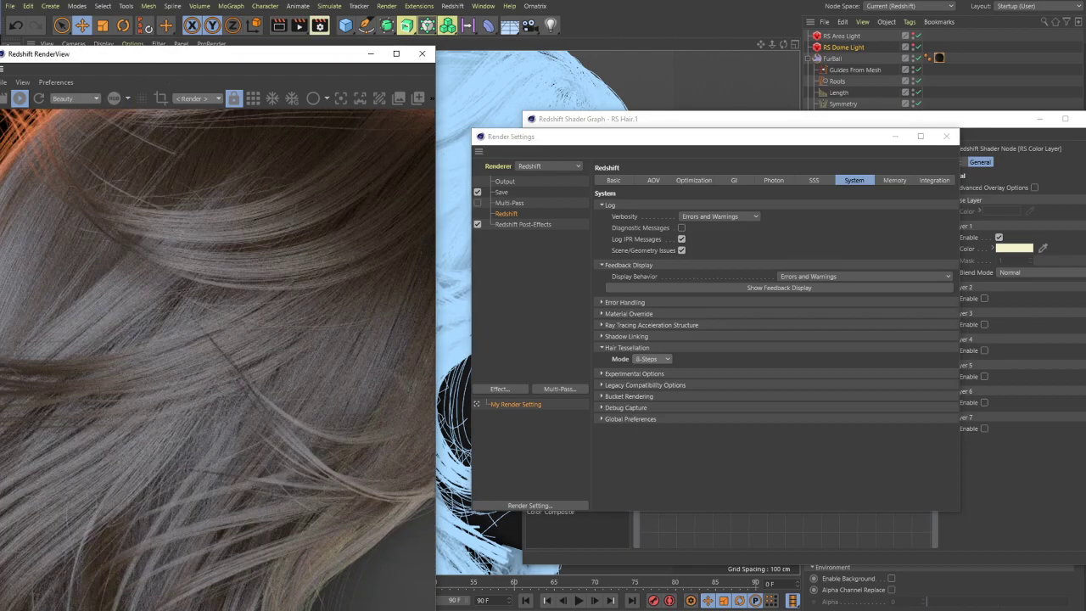
{"action": "scroll", "coordinate": [275, 511], "scroll_direction": "up", "scroll_amount": 2}
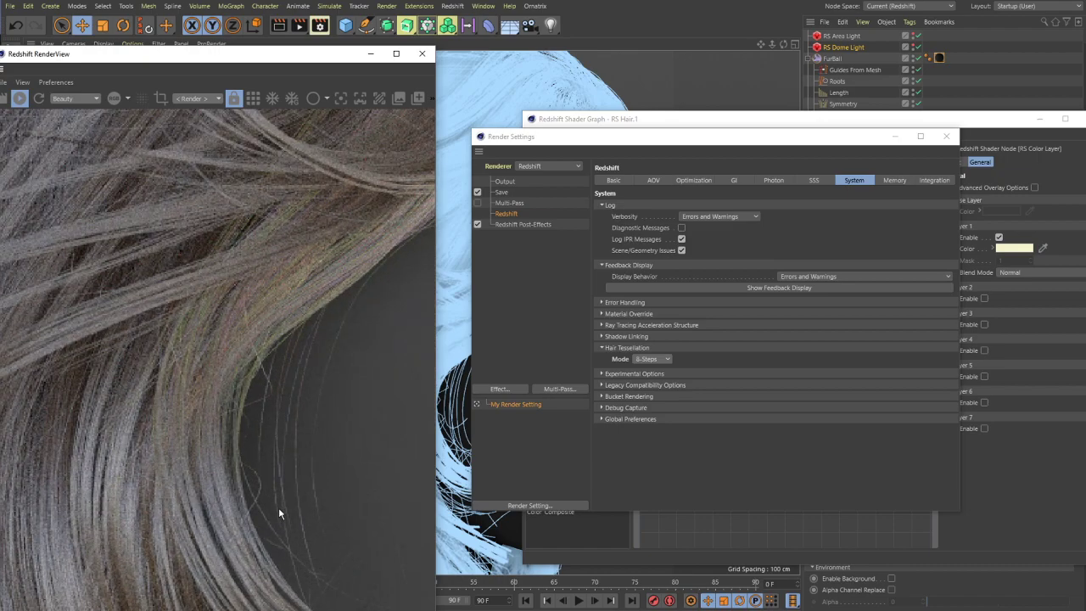
- Rearrange the Shader Graph and Render Settings windows and review the Hair Tessellation mode list again
{"action": "left_click_drag", "start_coordinate": [844, 125], "coordinate": [867, 263]}
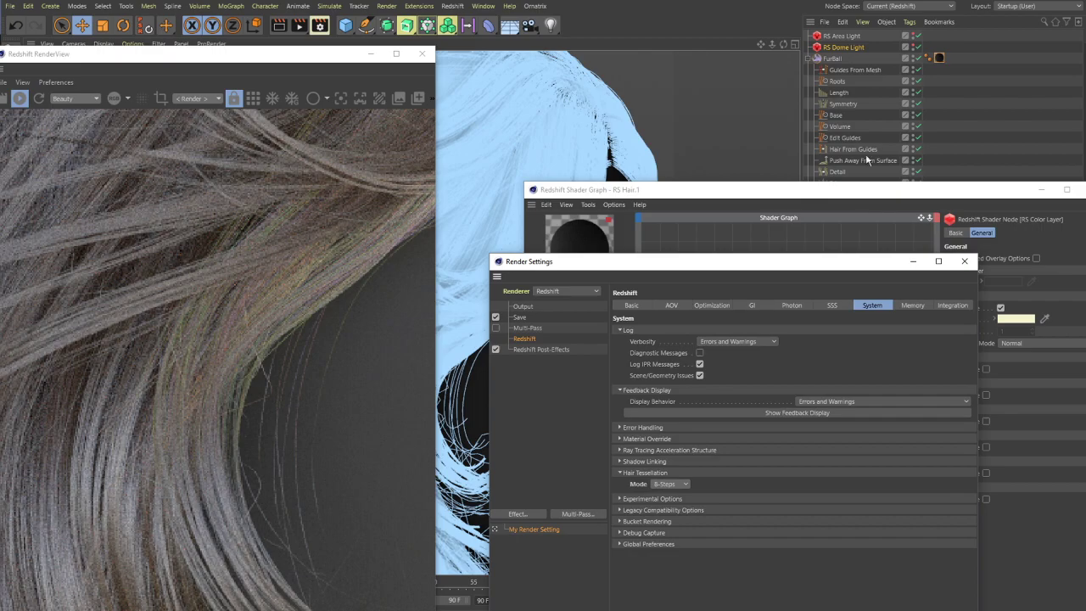
{"action": "left_click_drag", "start_coordinate": [840, 190], "coordinate": [824, 459]}
{"action": "left_click_drag", "start_coordinate": [817, 263], "coordinate": [784, 557]}
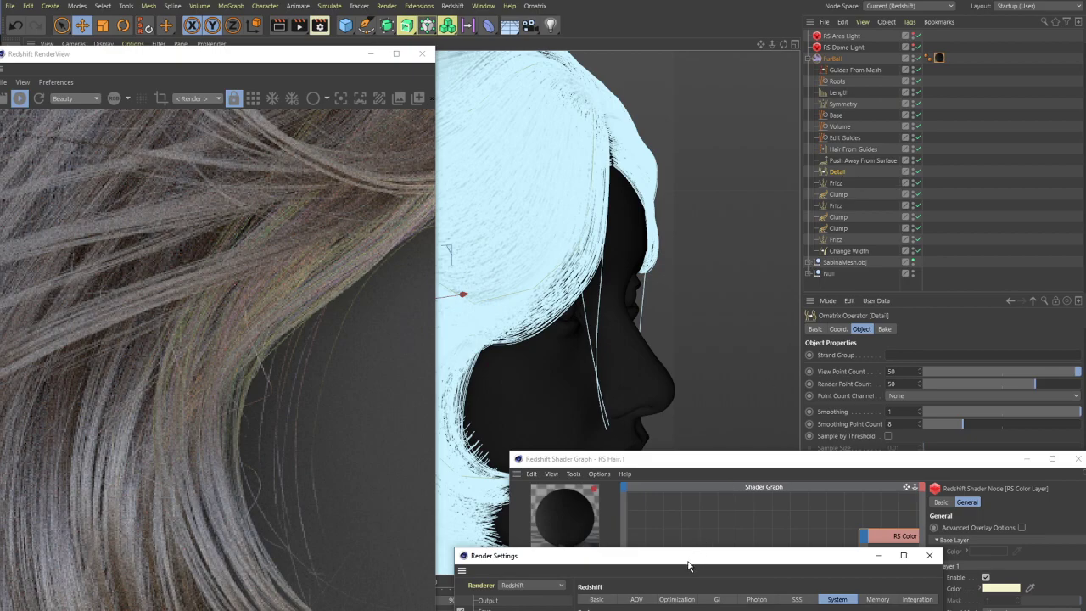
{"action": "left_click_drag", "start_coordinate": [689, 563], "coordinate": [693, 109]}
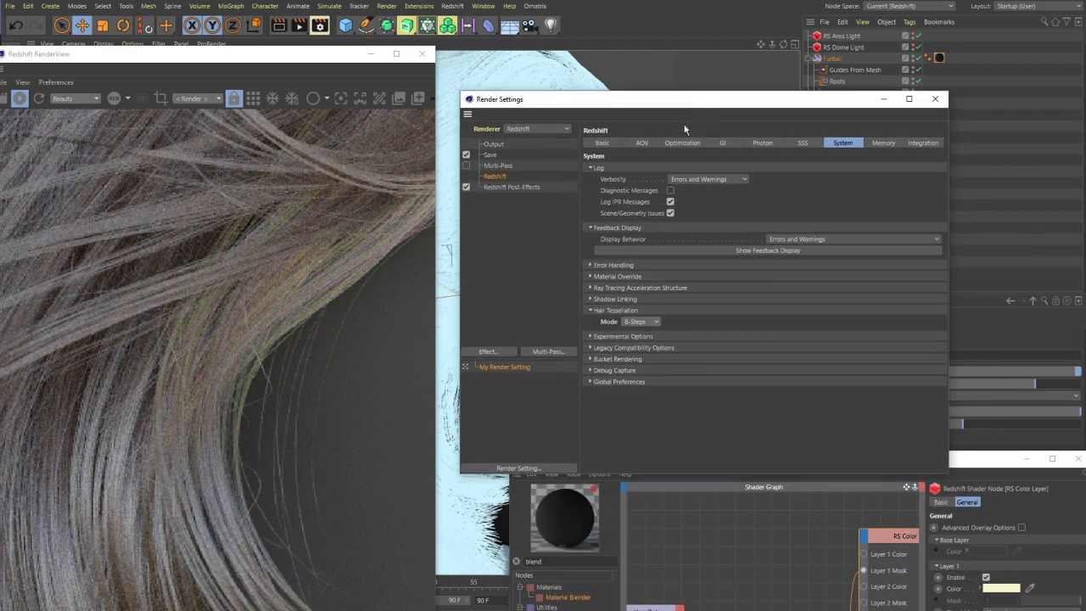
{"action": "left_click", "coordinate": [650, 322]}
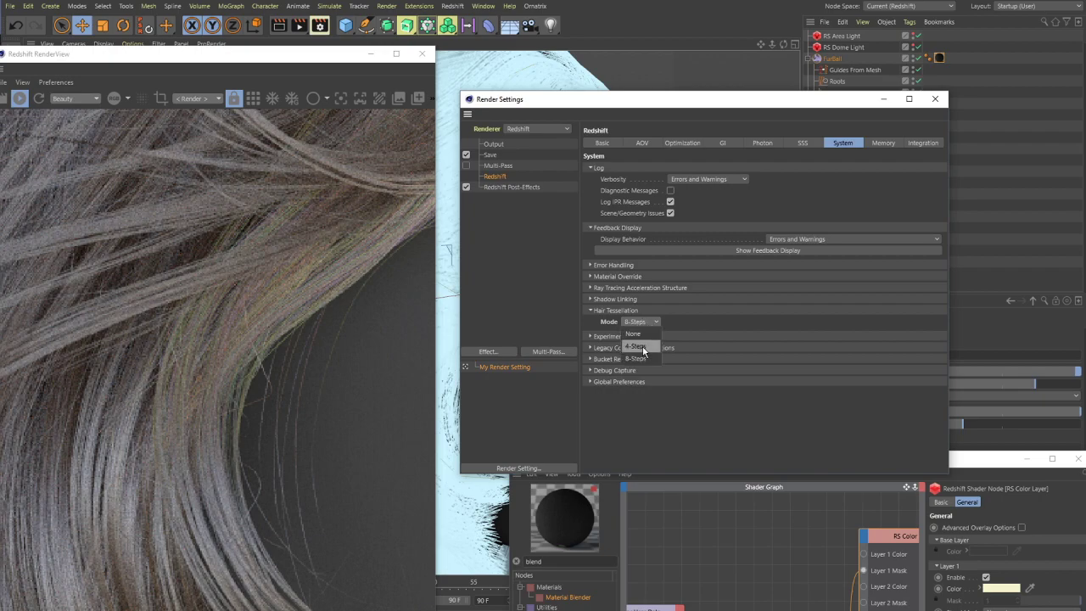
- Leave Hair Tessellation at 8-Steps and briefly expand, then collapse, Experimental Options
{"action": "left_click", "coordinate": [678, 419]}
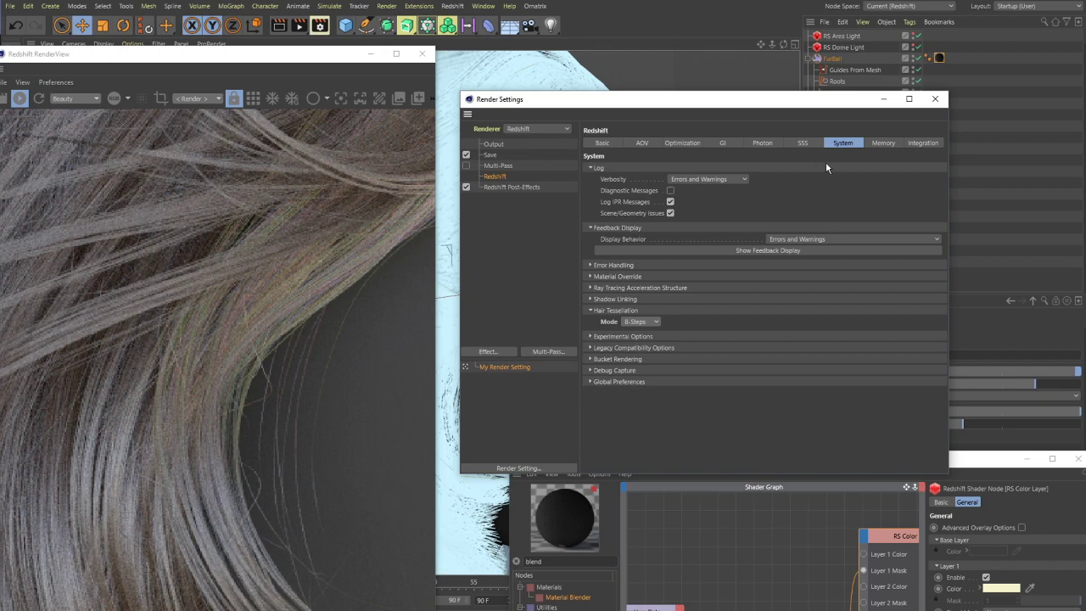
{"action": "left_click", "coordinate": [639, 337]}
{"action": "left_click", "coordinate": [641, 347]}
- Show Optimization's Hair Min Pixel Width: Enabled, Automatic Threshold on, Trace Depth 3
{"action": "left_click", "coordinate": [795, 143]}
{"action": "left_click", "coordinate": [767, 142]}
{"action": "left_click", "coordinate": [694, 144]}
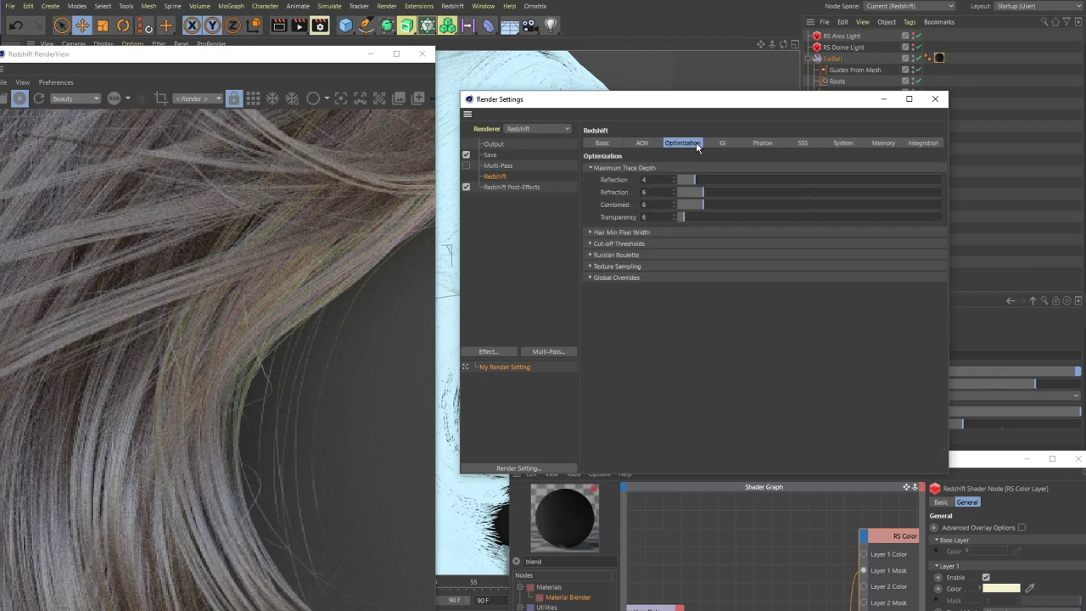
{"action": "left_click", "coordinate": [614, 235]}
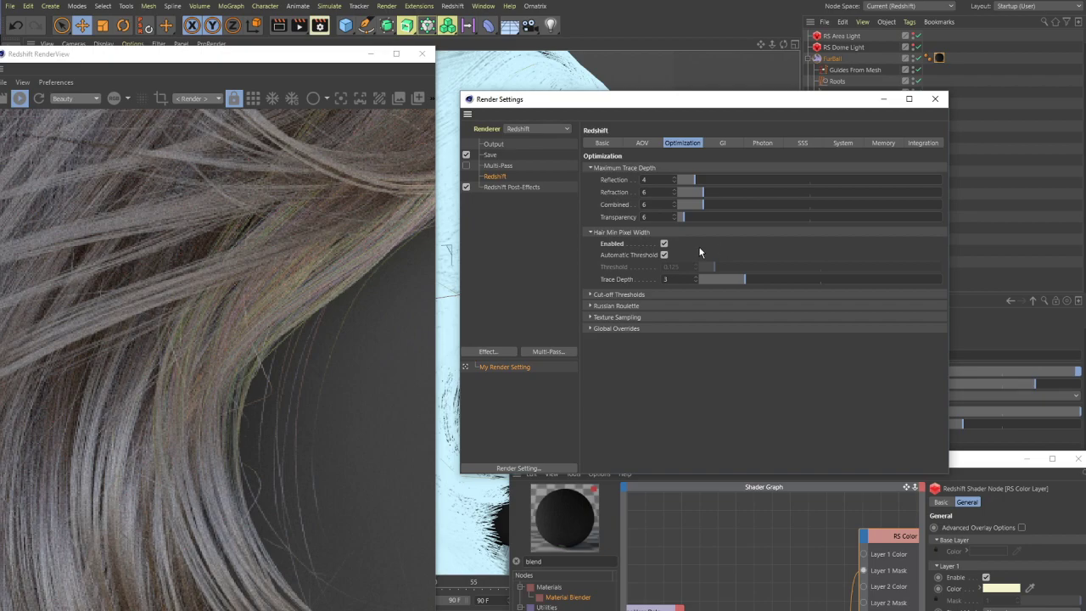
- Zoom out the render and orbit the viewport so the head and hair face the front
{"action": "left_click", "coordinate": [253, 235]}
{"action": "scroll", "coordinate": [253, 235], "scroll_direction": "down", "scroll_amount": 5}
{"action": "scroll", "coordinate": [263, 268], "scroll_direction": "down", "scroll_amount": 2}
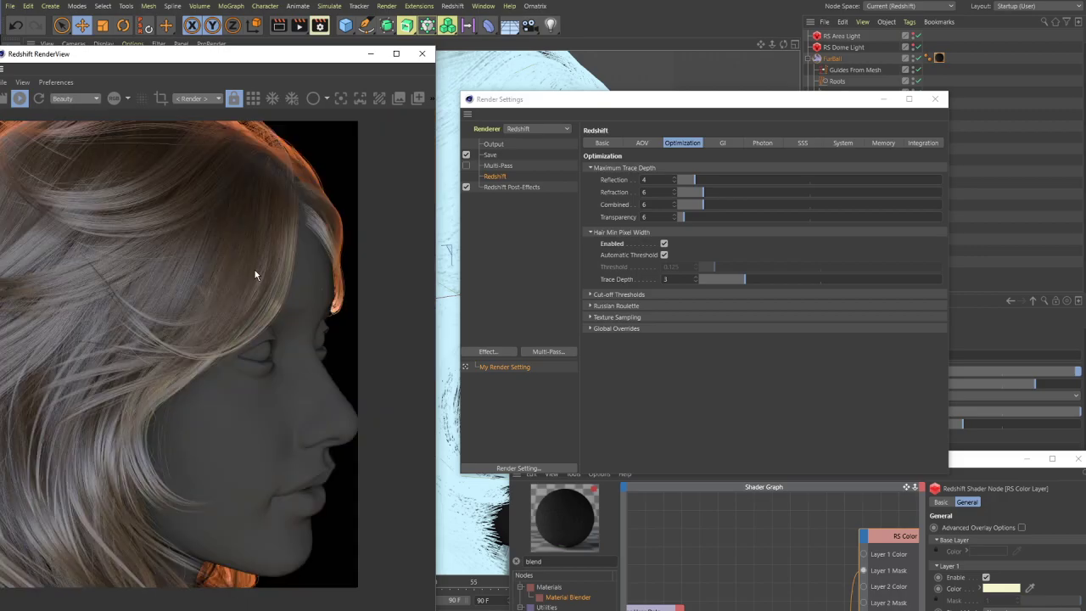
{"action": "left_click_drag", "start_coordinate": [598, 100], "coordinate": [864, 152]}
{"action": "left_click_drag", "start_coordinate": [638, 243], "coordinate": [682, 85], "text": "alt"}
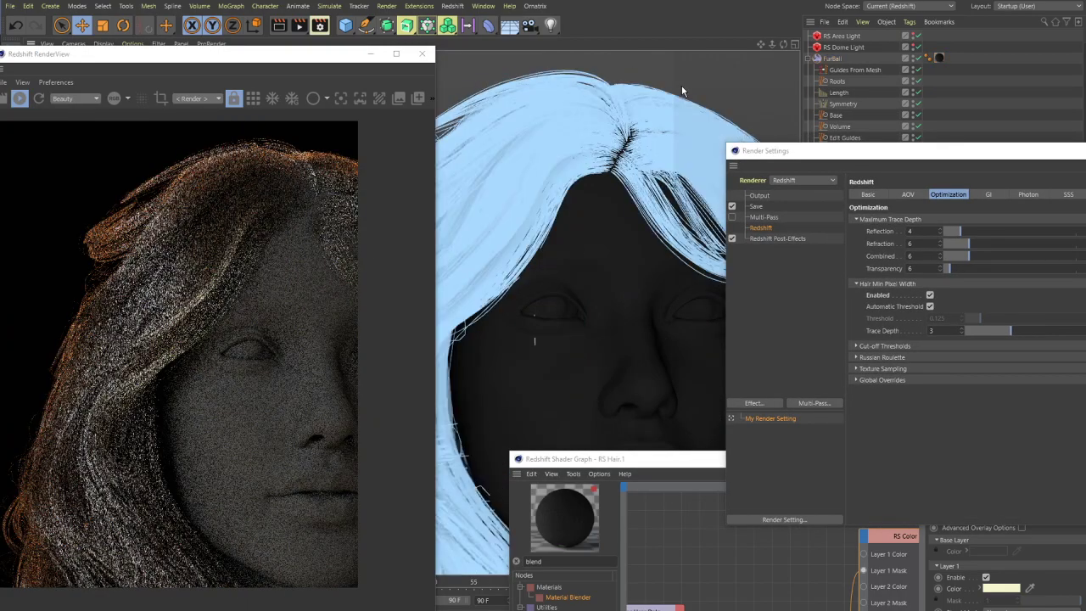
{"action": "left_click_drag", "start_coordinate": [813, 158], "coordinate": [831, 193]}
{"action": "left_click_drag", "start_coordinate": [561, 227], "coordinate": [574, 251], "text": "alt"}
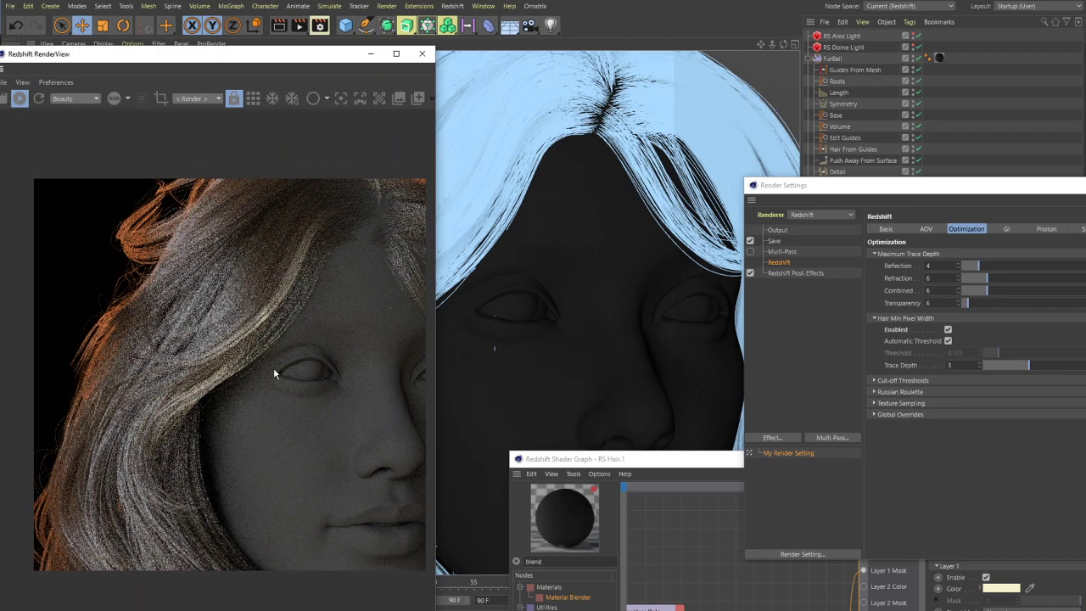
{"action": "left_click_drag", "start_coordinate": [262, 361], "coordinate": [195, 352]}
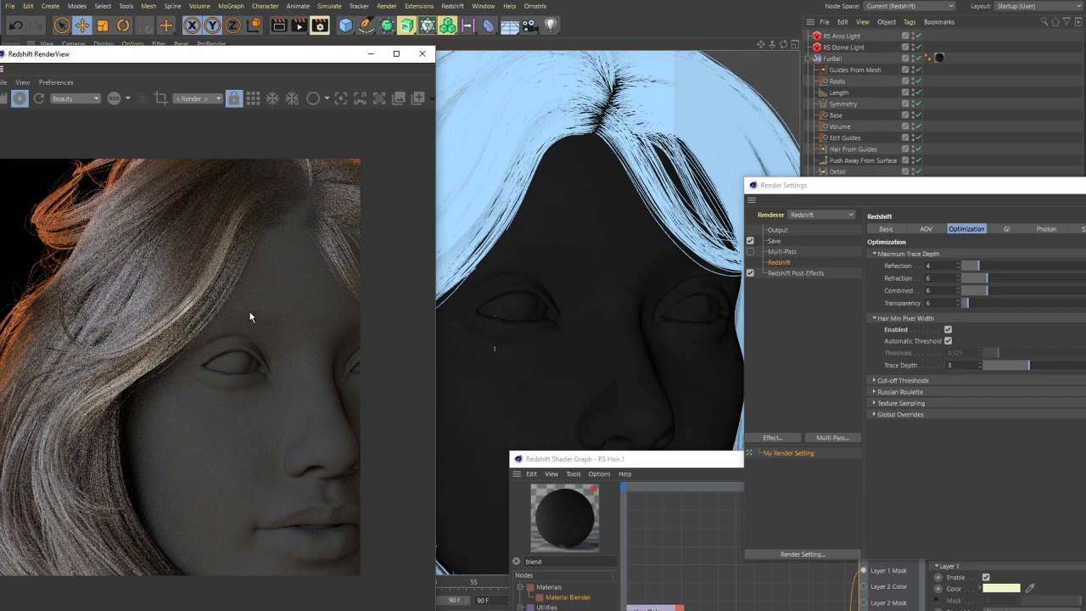
{"action": "left_click_drag", "start_coordinate": [865, 184], "coordinate": [658, 99]}
- Undo the black stroke and paint a soft white band across the front of the scalp
{"action": "left_click", "coordinate": [15, 98]}
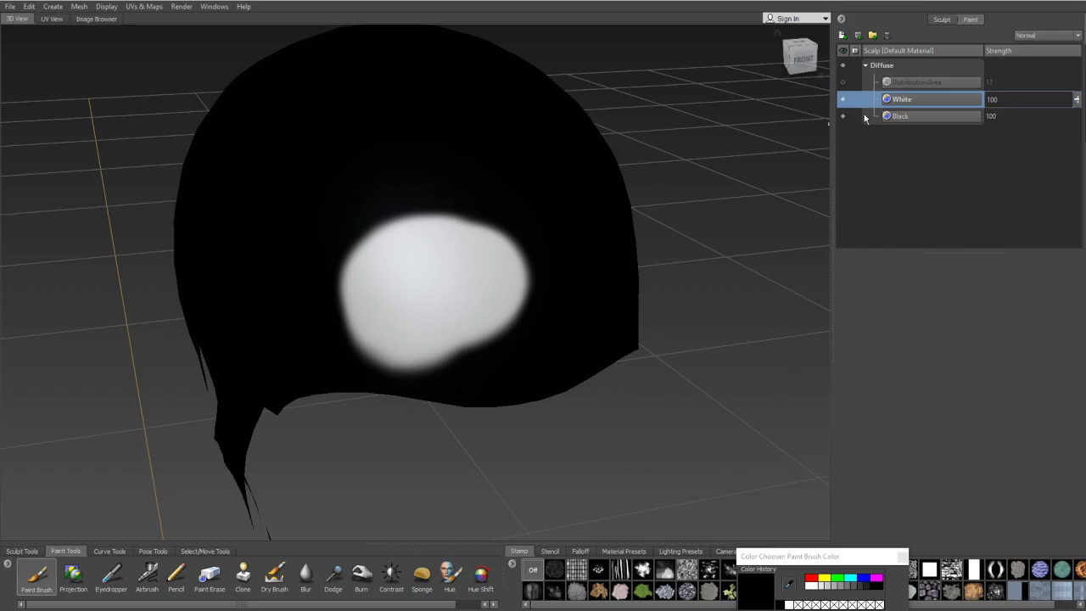
{"action": "left_click", "coordinate": [810, 577]}
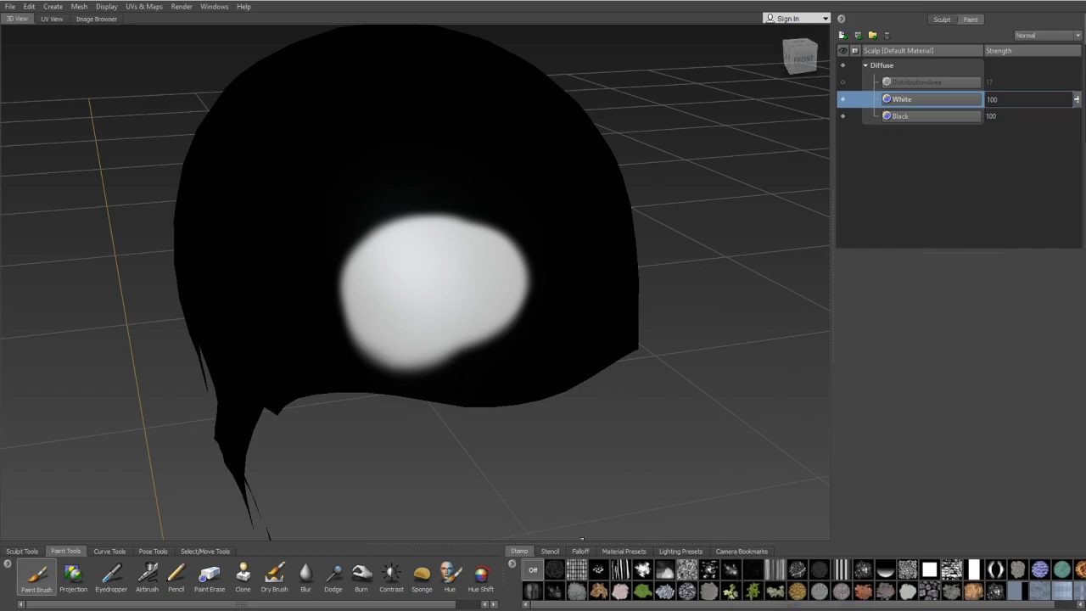
{"action": "left_click_drag", "start_coordinate": [766, 511], "coordinate": [744, 221]}
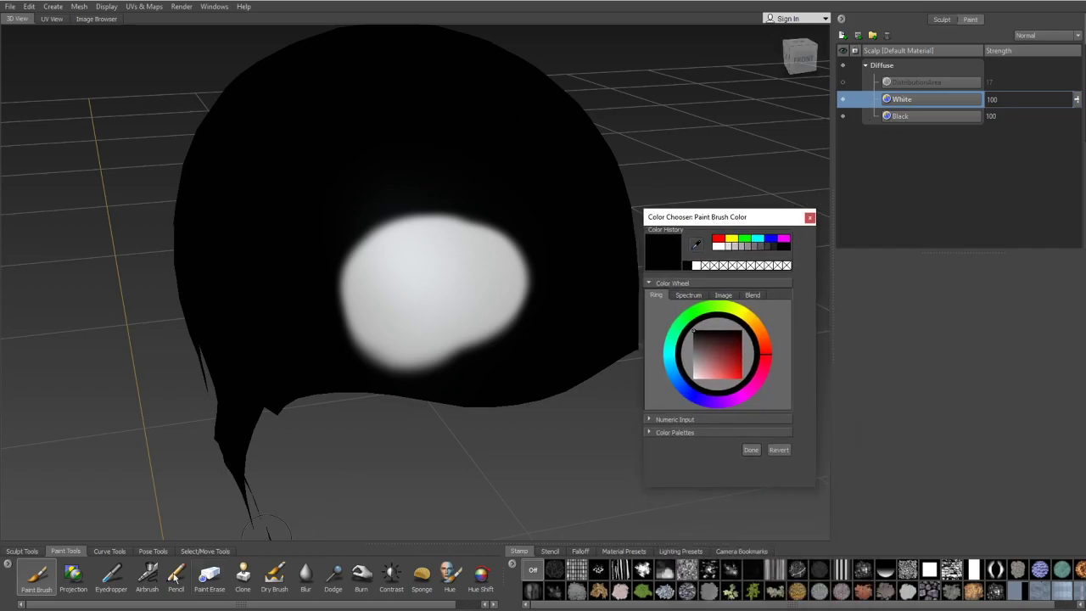
{"action": "mouse_move", "coordinate": [466, 249]}
{"action": "left_mouse_down", "text": "alt"}
{"action": "mouse_move", "coordinate": [461, 274]}
{"action": "mouse_move", "coordinate": [328, 298]}
{"action": "mouse_move", "coordinate": [270, 293]}
{"action": "mouse_move", "coordinate": [246, 322]}
{"action": "mouse_move", "coordinate": [291, 320]}
{"action": "left_mouse_up", "text": "alt"}
{"action": "key", "text": "ctrl+z"}
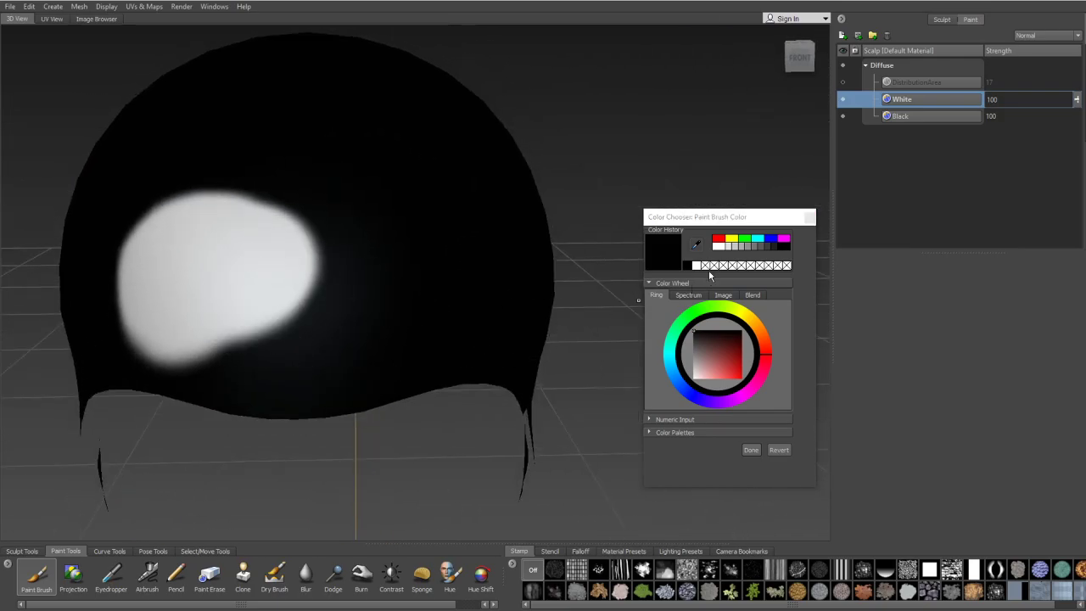
{"action": "left_click", "coordinate": [696, 265]}
{"action": "mouse_move", "coordinate": [213, 311]}
{"action": "left_mouse_down"}
{"action": "mouse_move", "coordinate": [364, 315]}
{"action": "mouse_move", "coordinate": [253, 317]}
{"action": "mouse_move", "coordinate": [235, 333]}
{"action": "mouse_move", "coordinate": [389, 318]}
{"action": "mouse_move", "coordinate": [308, 284]}
{"action": "mouse_move", "coordinate": [368, 270]}
{"action": "mouse_move", "coordinate": [387, 319]}
{"action": "mouse_move", "coordinate": [358, 311]}
{"action": "mouse_move", "coordinate": [356, 274]}
{"action": "mouse_move", "coordinate": [377, 253]}
{"action": "mouse_move", "coordinate": [375, 270]}
{"action": "mouse_move", "coordinate": [256, 230]}
{"action": "mouse_move", "coordinate": [385, 234]}
{"action": "mouse_move", "coordinate": [421, 267]}
{"action": "mouse_move", "coordinate": [388, 311]}
{"action": "mouse_move", "coordinate": [390, 296]}
{"action": "mouse_move", "coordinate": [419, 324]}
{"action": "mouse_move", "coordinate": [405, 254]}
{"action": "mouse_move", "coordinate": [437, 266]}
{"action": "mouse_move", "coordinate": [429, 288]}
{"action": "mouse_move", "coordinate": [391, 256]}
{"action": "mouse_move", "coordinate": [415, 250]}
{"action": "mouse_move", "coordinate": [316, 233]}
{"action": "mouse_move", "coordinate": [431, 263]}
{"action": "mouse_move", "coordinate": [449, 299]}
{"action": "mouse_move", "coordinate": [421, 329]}
{"action": "mouse_move", "coordinate": [452, 294]}
{"action": "mouse_move", "coordinate": [446, 254]}
{"action": "mouse_move", "coordinate": [425, 227]}
{"action": "mouse_move", "coordinate": [228, 240]}
{"action": "left_mouse_up"}
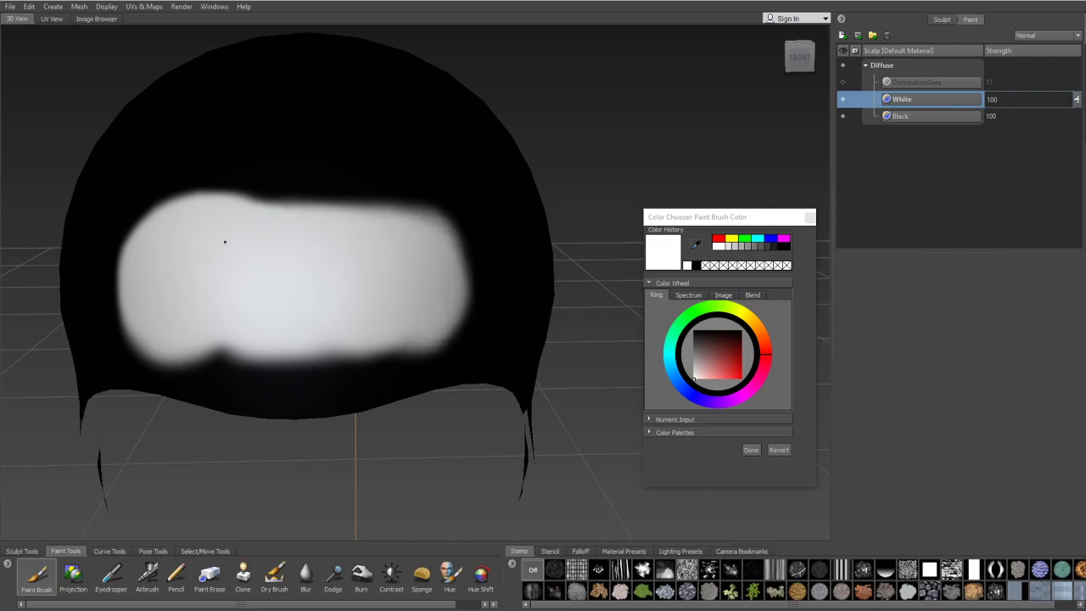
{"action": "mouse_move", "coordinate": [404, 297]}
{"action": "left_mouse_down"}
{"action": "mouse_move", "coordinate": [427, 312]}
{"action": "mouse_move", "coordinate": [444, 275]}
{"action": "mouse_move", "coordinate": [436, 248]}
{"action": "left_mouse_up"}
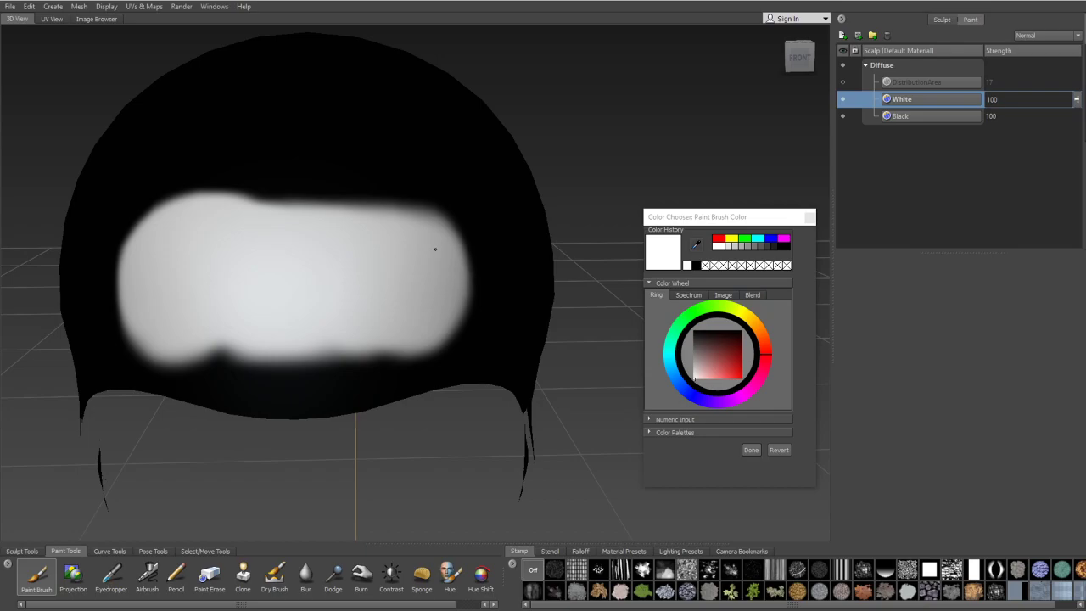
- Export the merged Diffuse layers as ColorMask02.png, overwriting the old file, and close Render Settings
{"action": "right_click", "coordinate": [894, 65]}
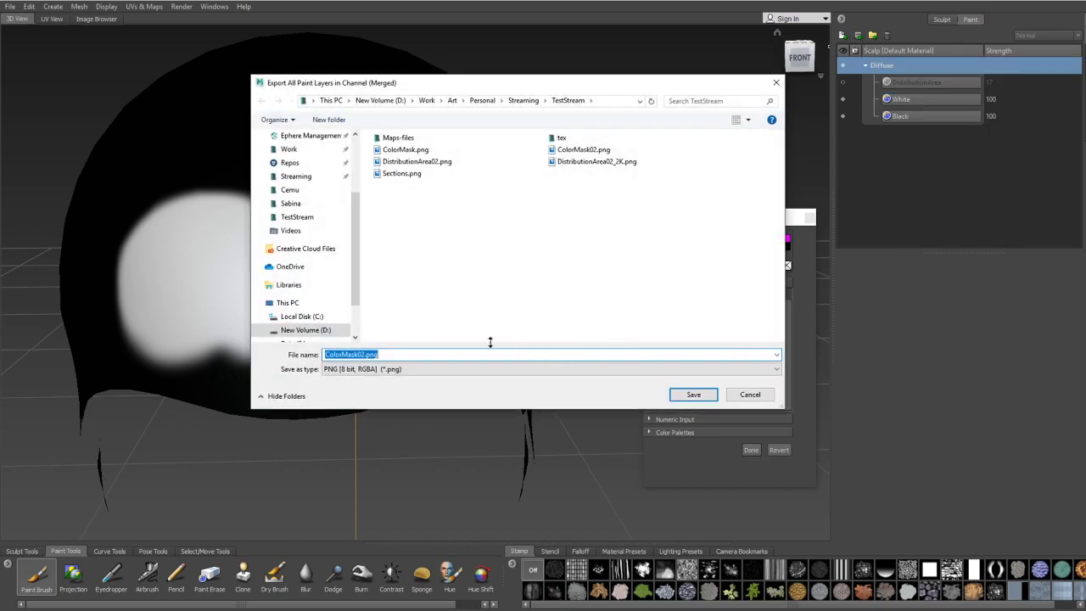
{"action": "left_click", "coordinate": [682, 395]}
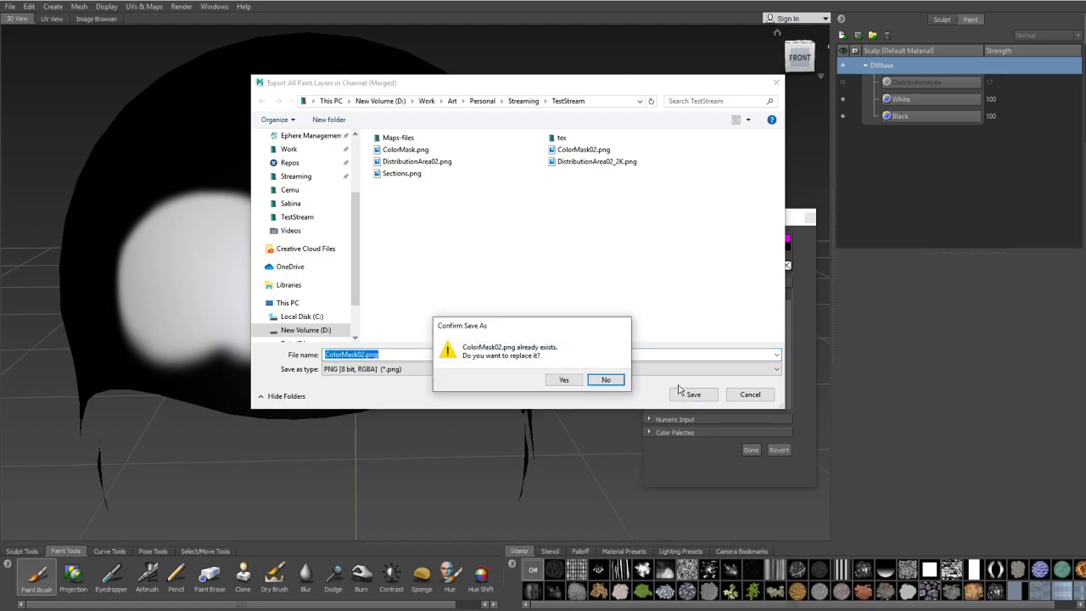
{"action": "left_click", "coordinate": [564, 379]}
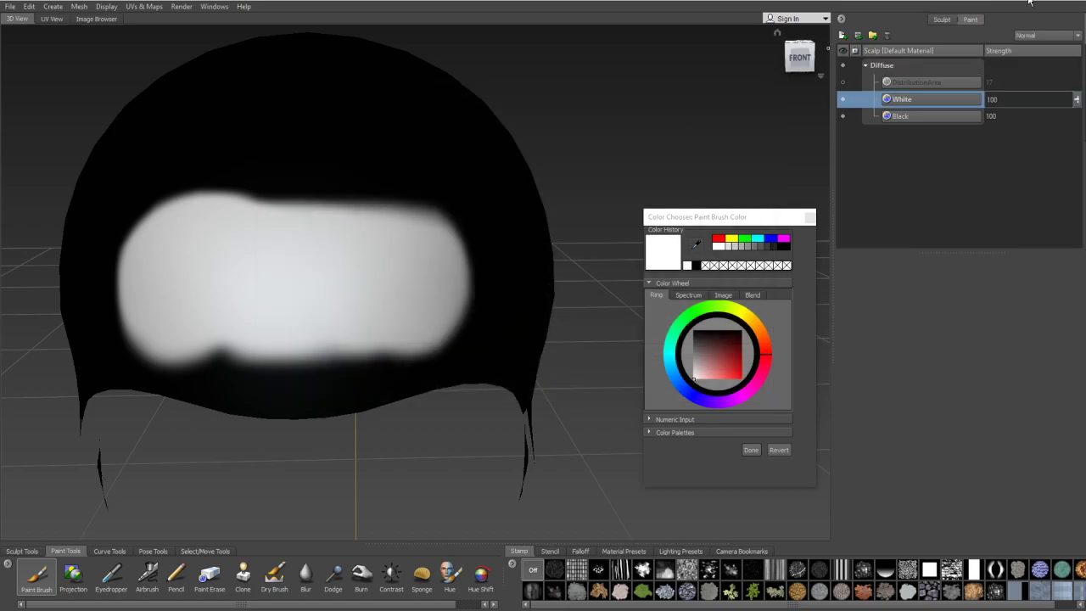
{"action": "key", "text": "Escape"}
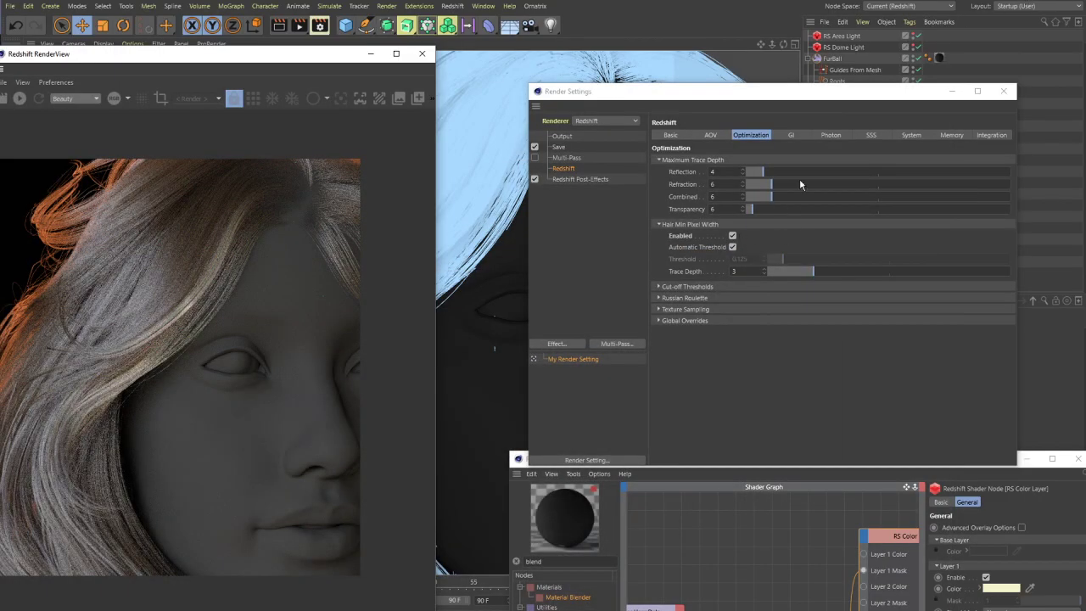
{"action": "left_click", "coordinate": [1004, 91]}
- Close the Shader Graph, review the RS Dome Light's canada_montreal_loft_max_sunny.exr map unchanged, then select RS Hair.1
{"action": "left_click_drag", "start_coordinate": [748, 461], "coordinate": [675, 192]}
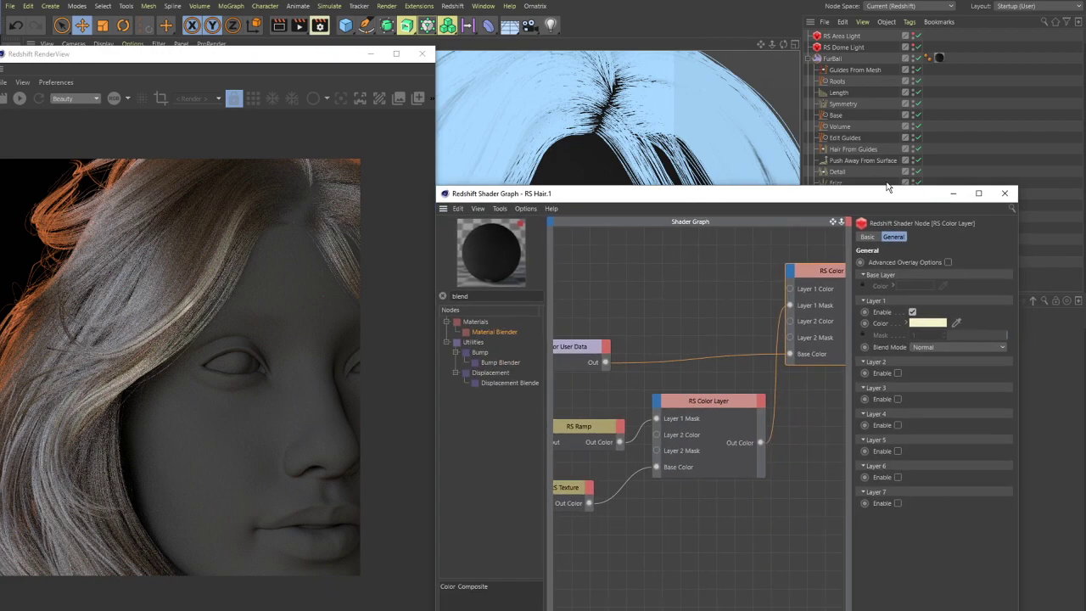
{"action": "left_click", "coordinate": [1004, 192]}
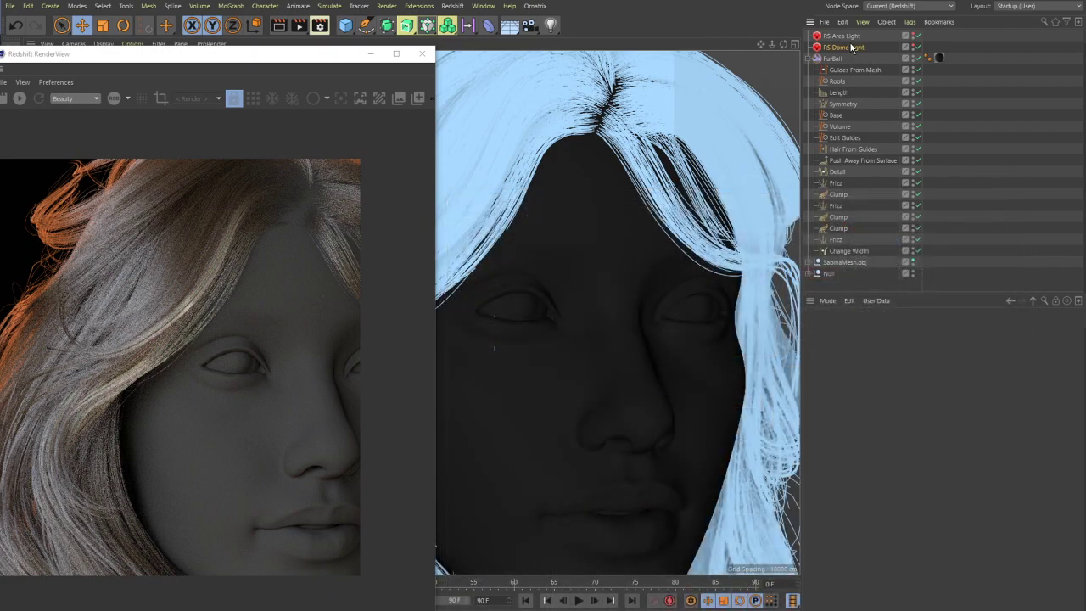
{"action": "left_click", "coordinate": [839, 48]}
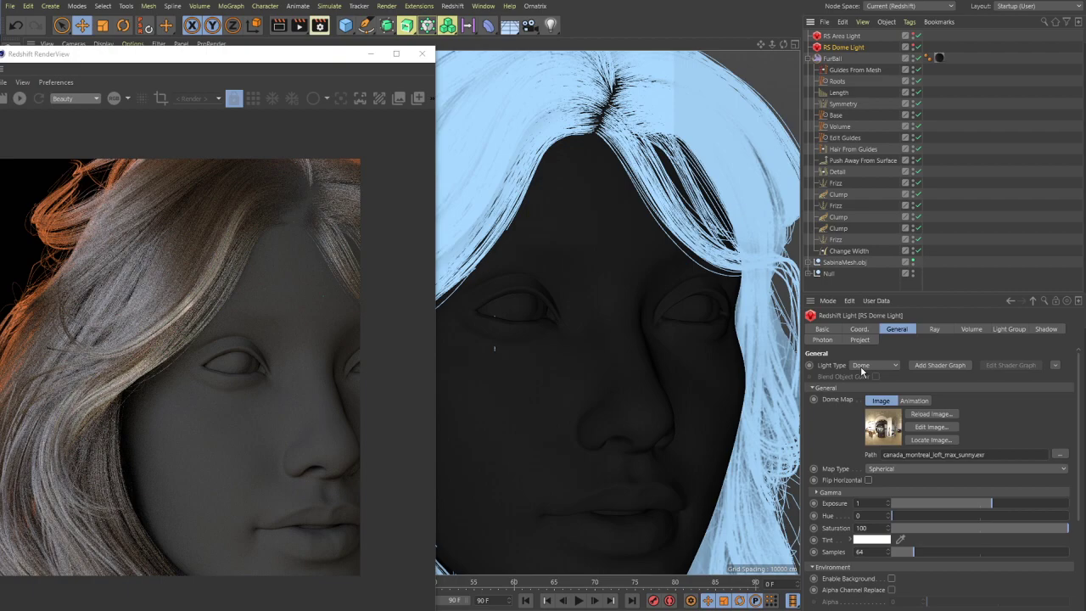
{"action": "left_click", "coordinate": [1060, 455]}
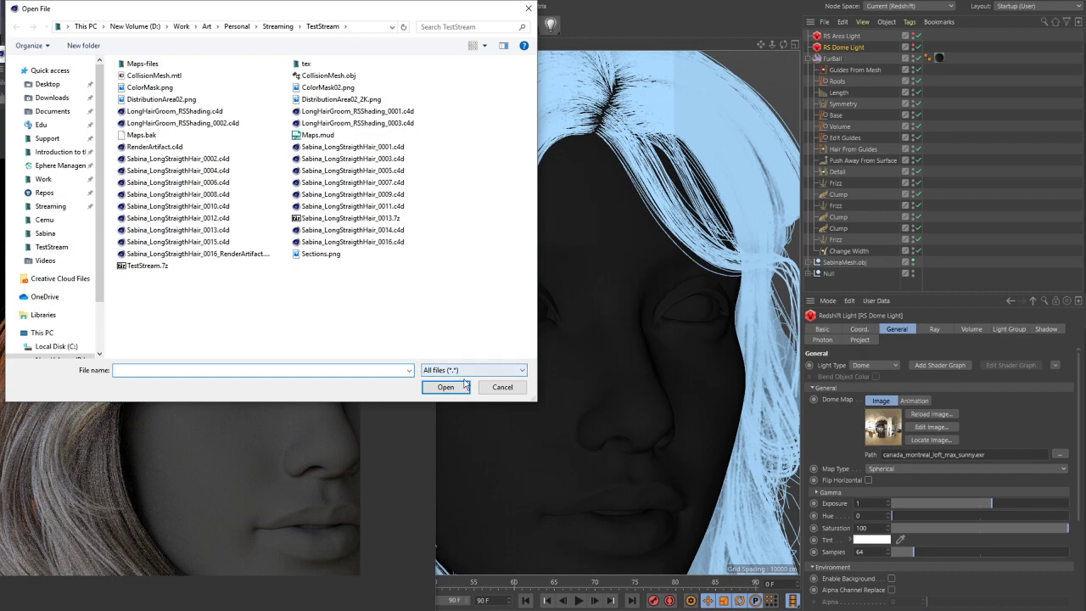
{"action": "left_click", "coordinate": [501, 387]}
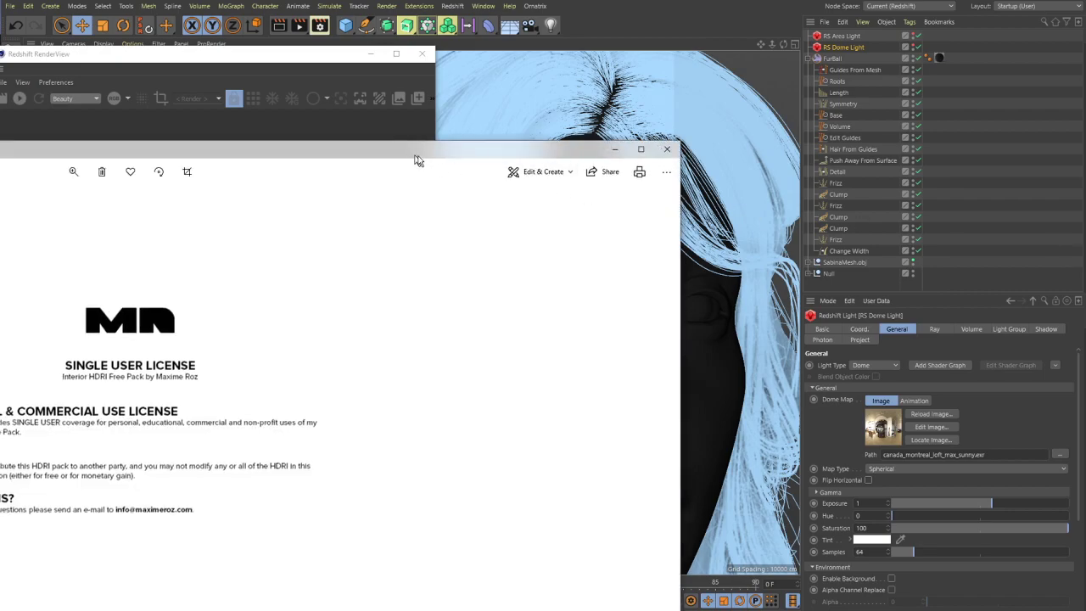
{"action": "left_click", "coordinate": [598, 145]}
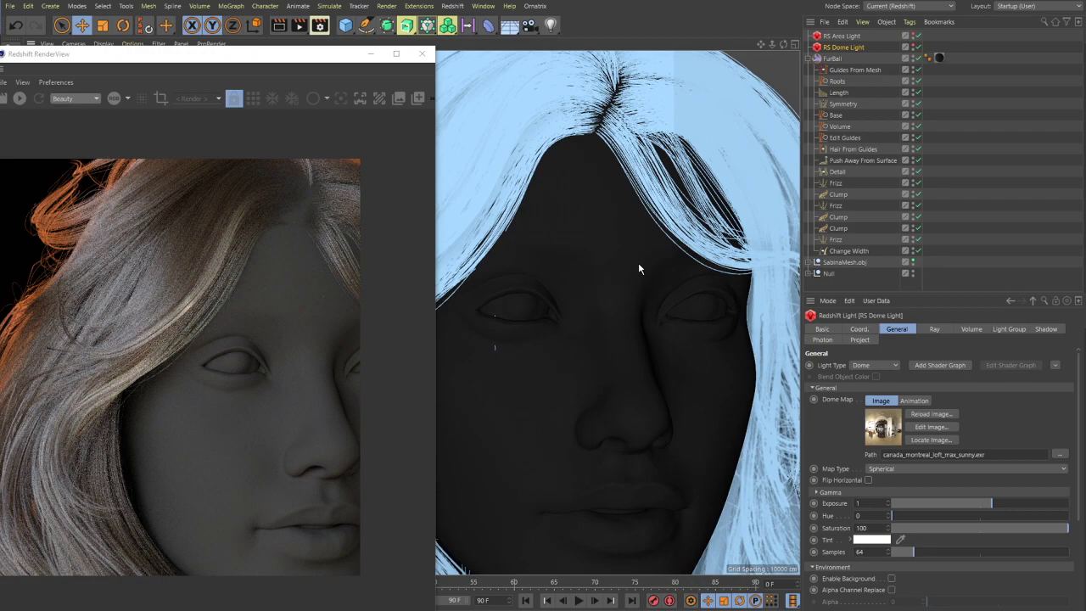
{"action": "left_click", "coordinate": [941, 57]}
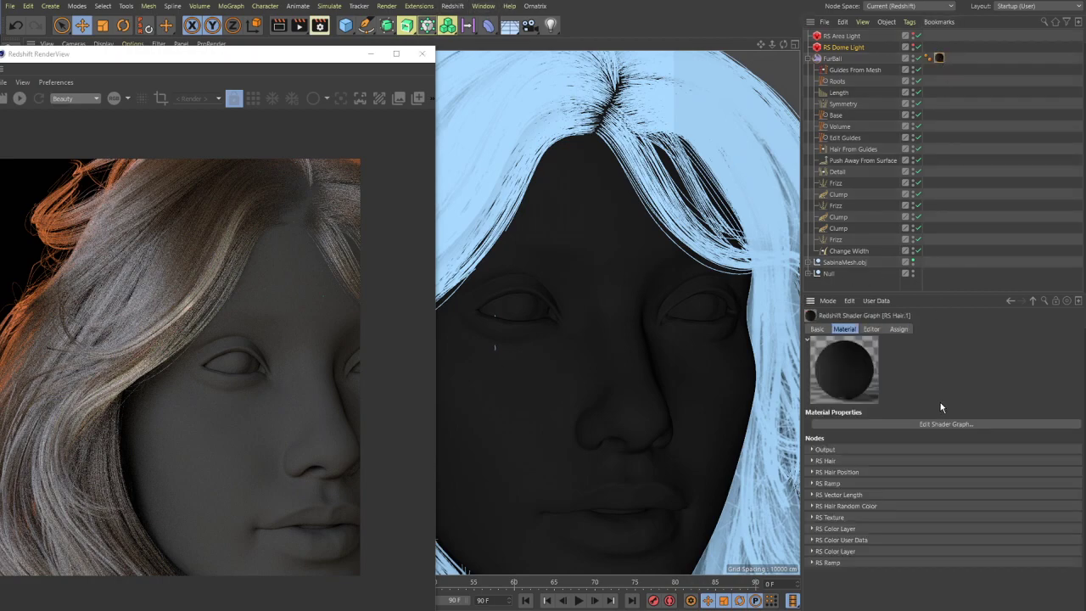
- Open the RS Hair.1 Shader Graph and inspect the RS Texture node's ColorMask02.png mask
{"action": "left_click", "coordinate": [937, 424]}
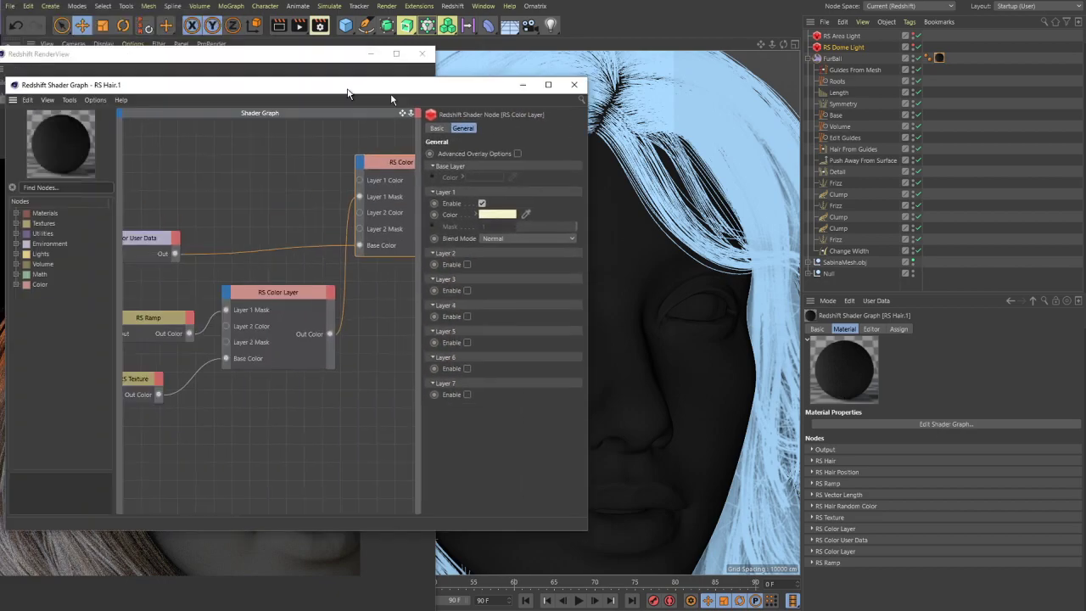
{"action": "left_click_drag", "start_coordinate": [347, 80], "coordinate": [802, 107]}
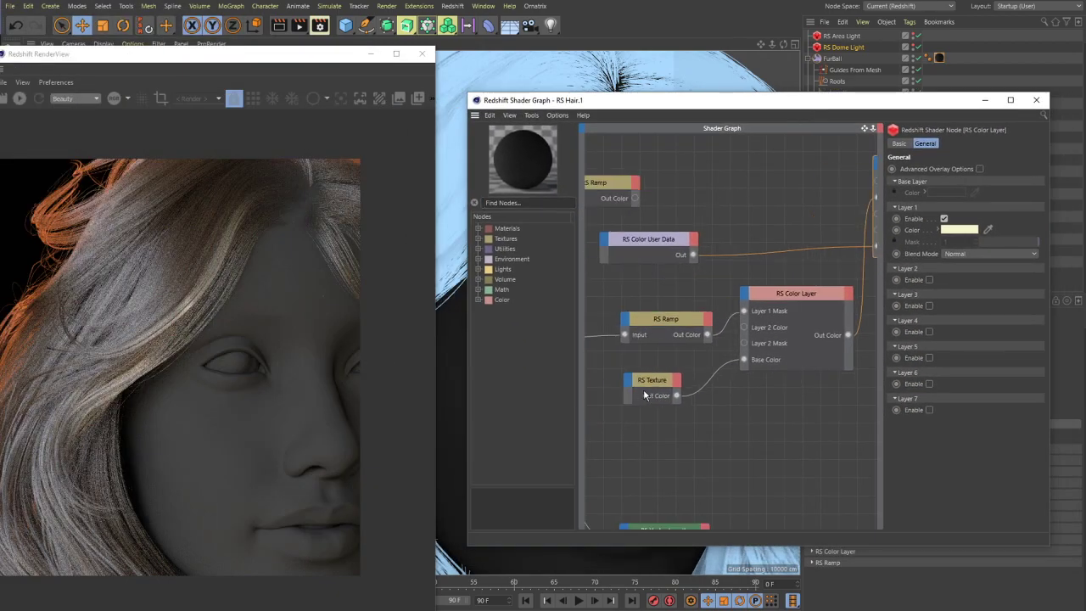
{"action": "left_click", "coordinate": [649, 386]}
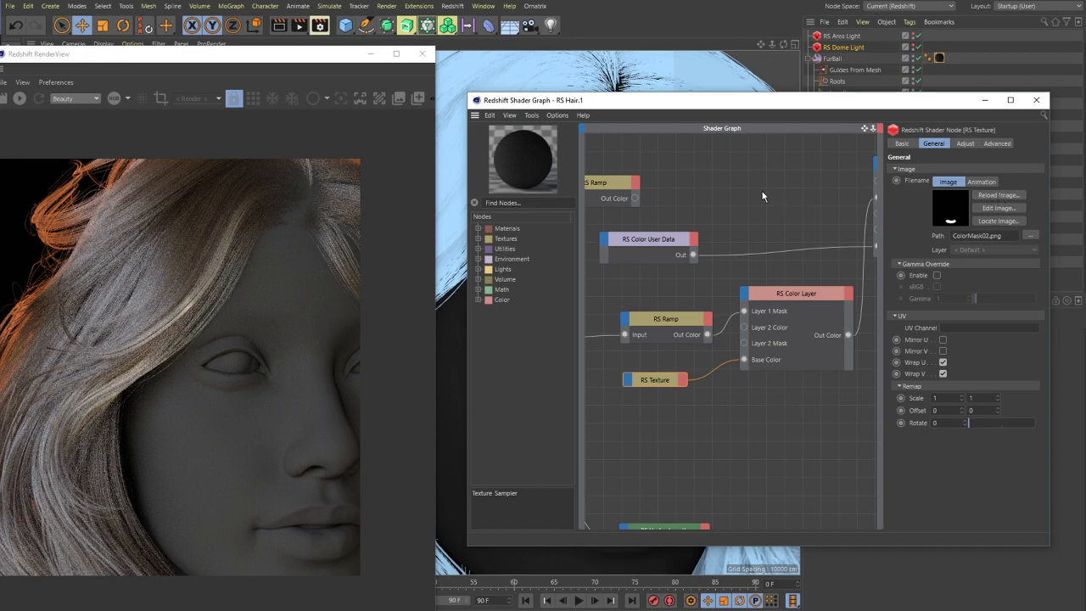
{"action": "left_click_drag", "start_coordinate": [604, 100], "coordinate": [668, 139]}
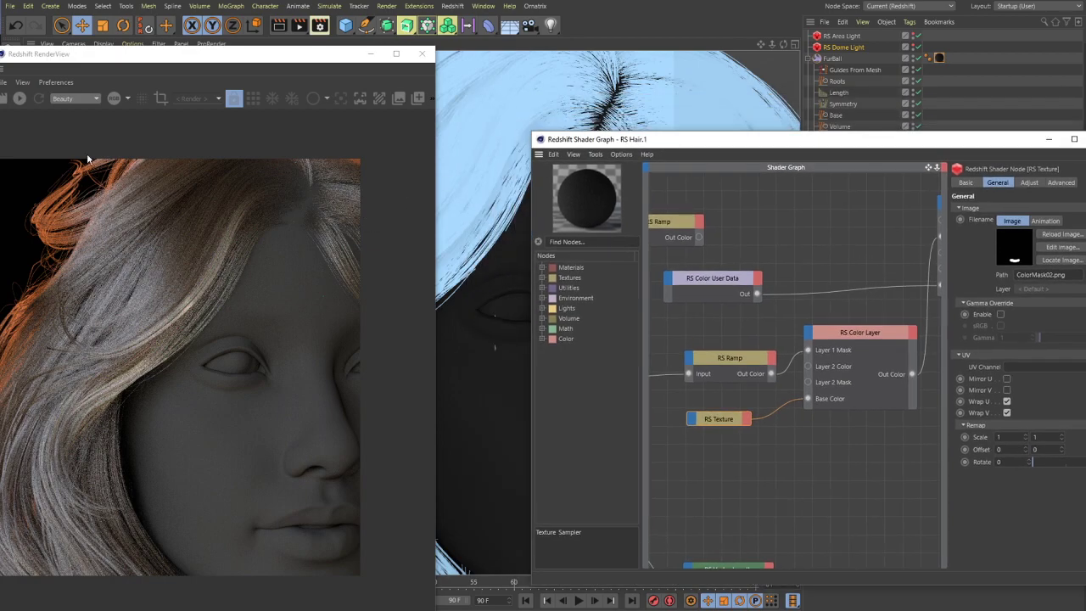
- Restart the Redshift interactive render and orbit the view around the head
{"action": "left_click", "coordinate": [19, 100]}
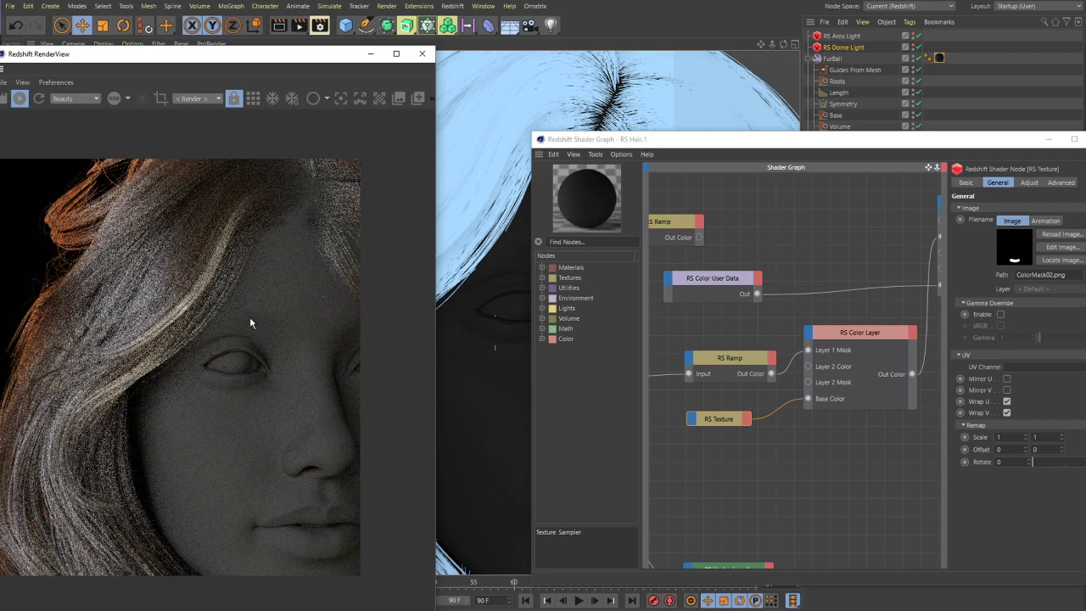
{"action": "left_click_drag", "start_coordinate": [642, 143], "coordinate": [957, 201]}
{"action": "mouse_move", "coordinate": [524, 200]}
{"action": "left_mouse_down", "text": "alt"}
{"action": "mouse_move", "coordinate": [537, 231]}
{"action": "mouse_move", "coordinate": [479, 205]}
{"action": "mouse_move", "coordinate": [514, 218]}
{"action": "left_mouse_up", "text": "alt"}
{"action": "left_click_drag", "start_coordinate": [601, 220], "coordinate": [576, 221], "text": "alt"}
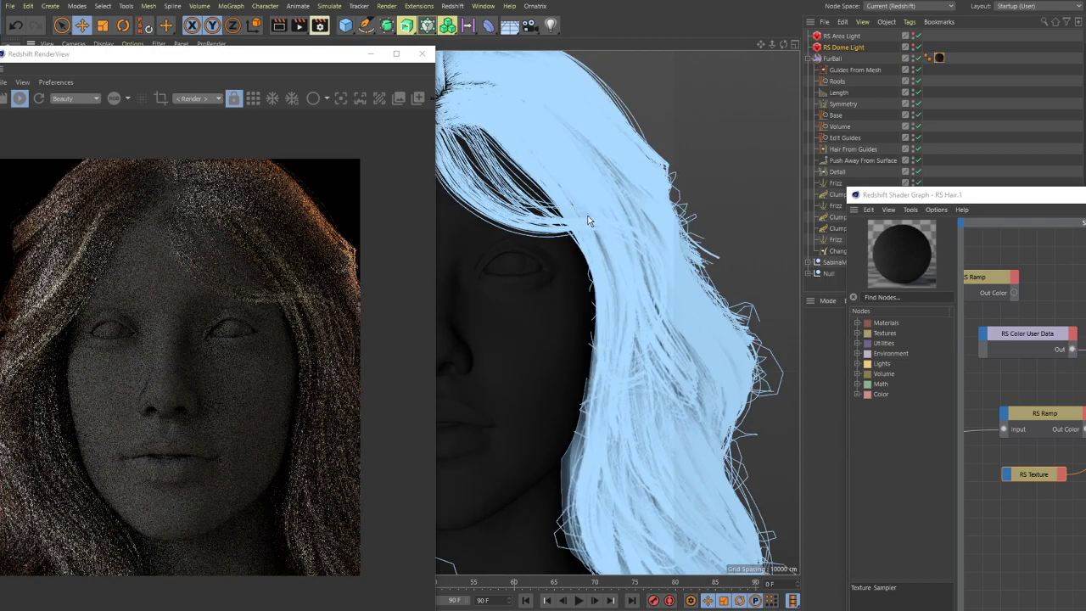
- Toggle the area light off and on and orbit the viewport to a front view of the bust
{"action": "left_click_drag", "start_coordinate": [580, 214], "coordinate": [607, 218], "text": "alt"}
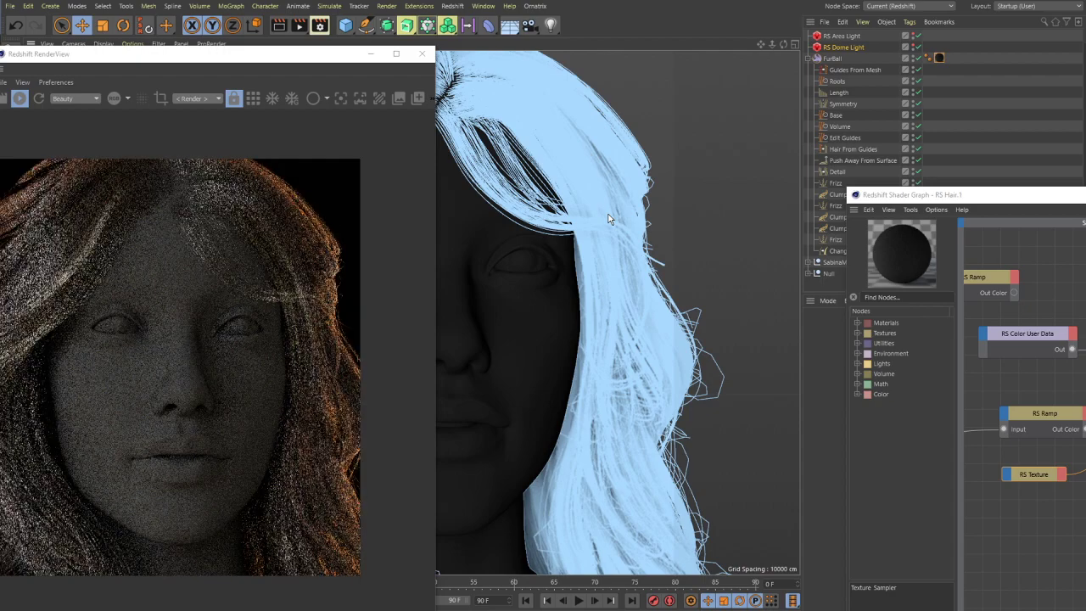
{"action": "left_click_drag", "start_coordinate": [300, 58], "coordinate": [341, 457]}
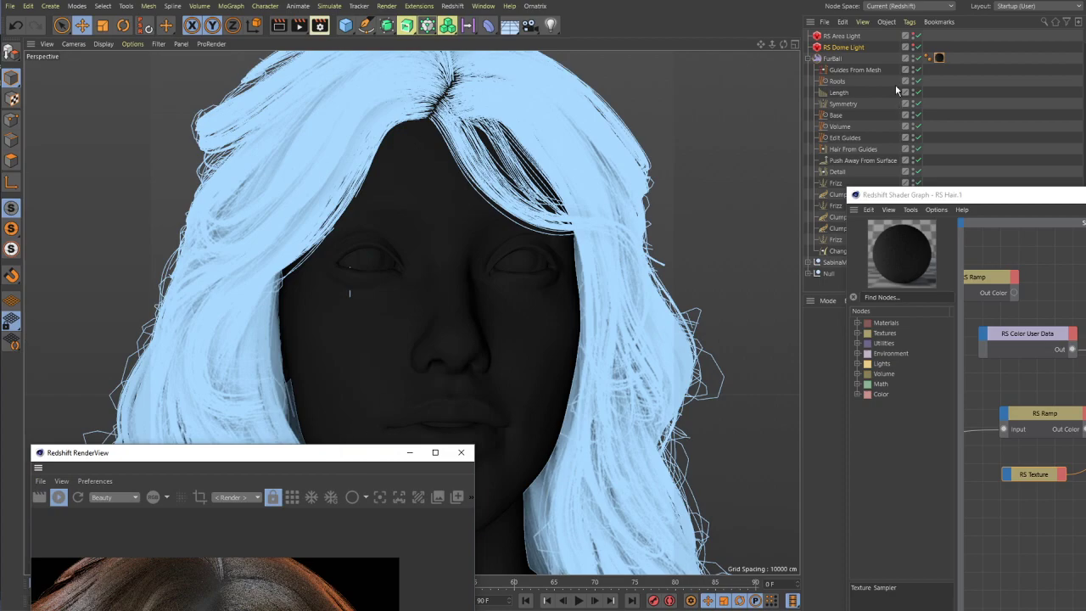
{"action": "left_click", "coordinate": [914, 34]}
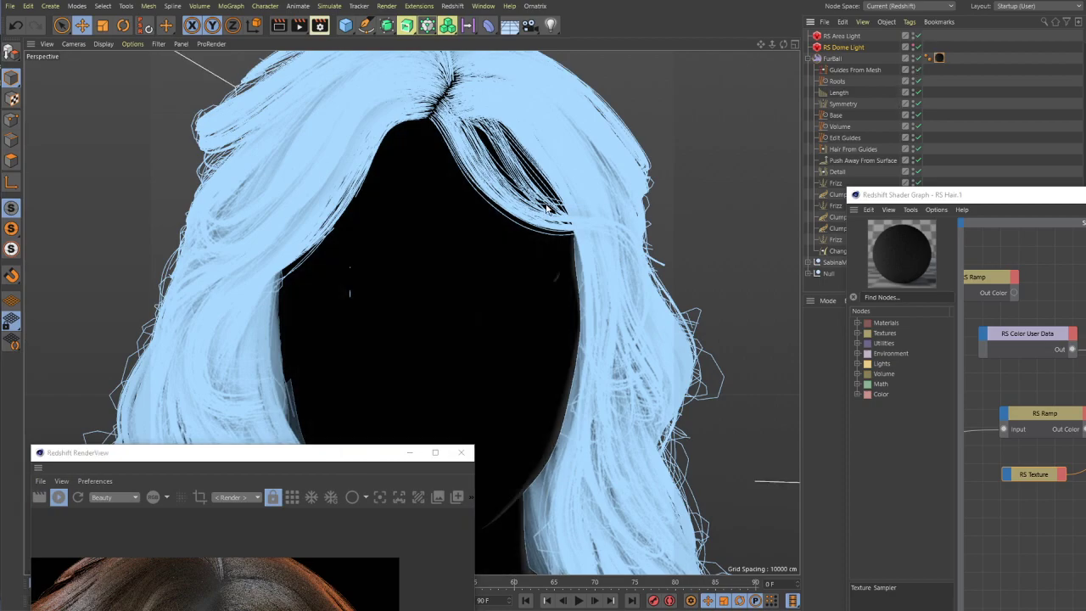
{"action": "scroll", "coordinate": [373, 186], "scroll_direction": "down", "scroll_amount": 6}
{"action": "left_click_drag", "start_coordinate": [524, 243], "coordinate": [359, 277], "text": "alt"}
{"action": "left_click_drag", "start_coordinate": [282, 454], "coordinate": [269, 82]}
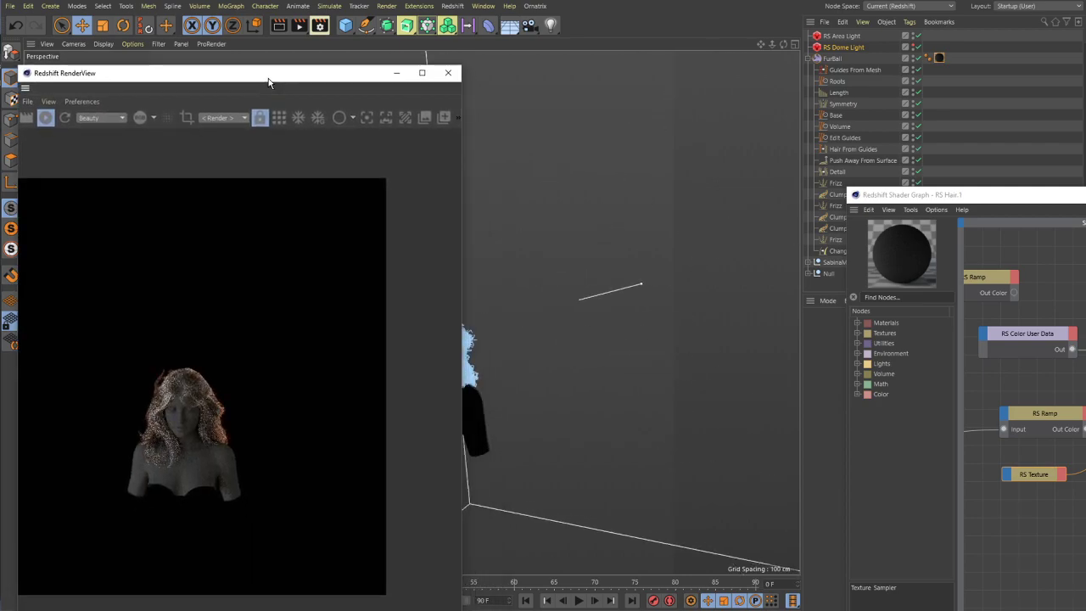
{"action": "left_click_drag", "start_coordinate": [563, 315], "coordinate": [573, 272], "text": "alt"}
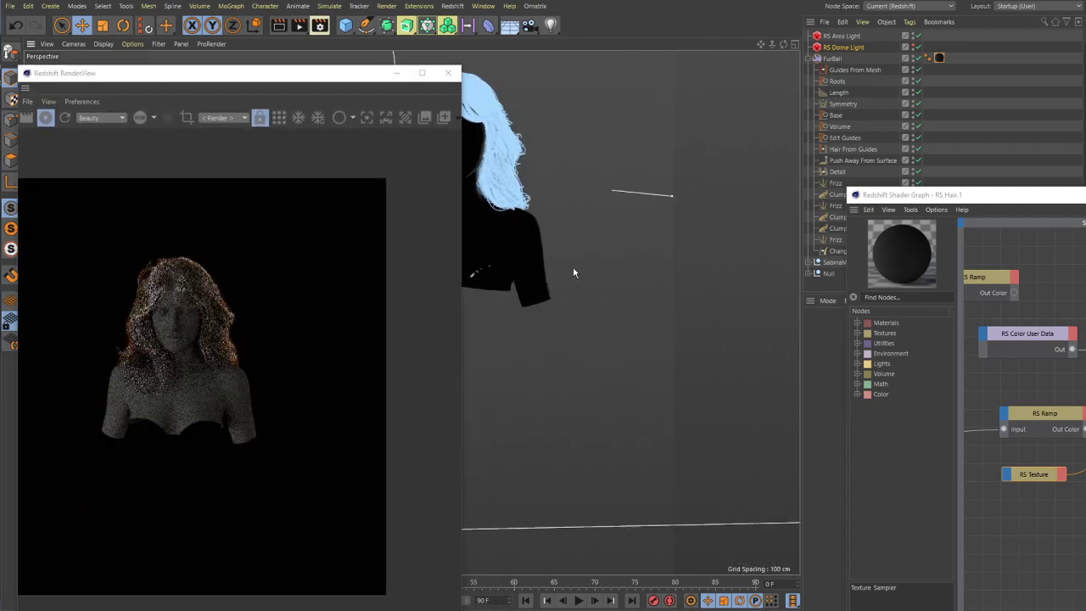
{"action": "left_click", "coordinate": [913, 37]}
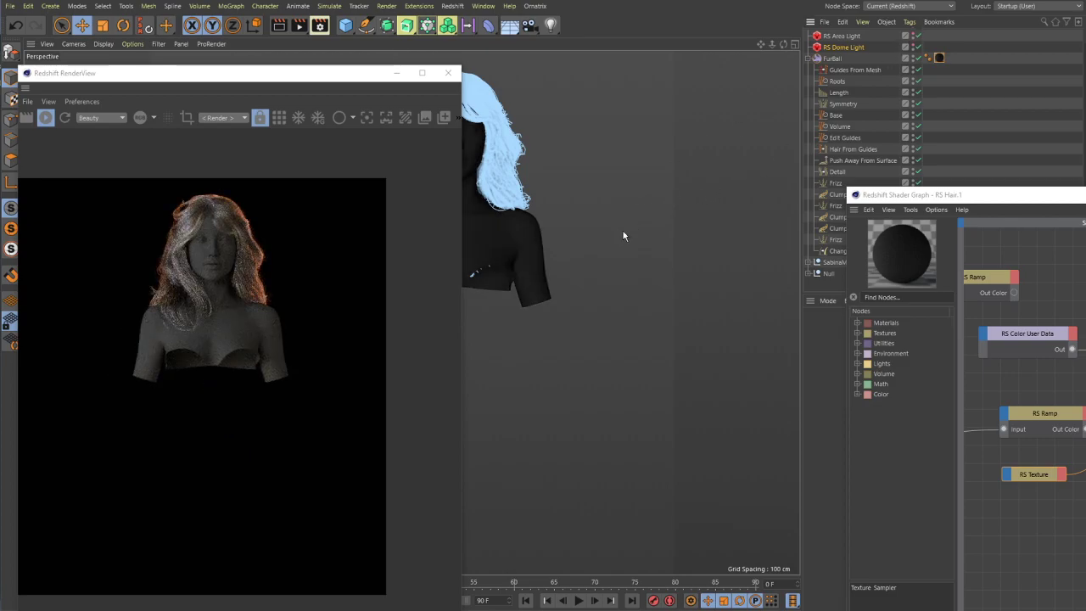
{"action": "left_click_drag", "start_coordinate": [577, 233], "coordinate": [625, 272], "text": "alt"}
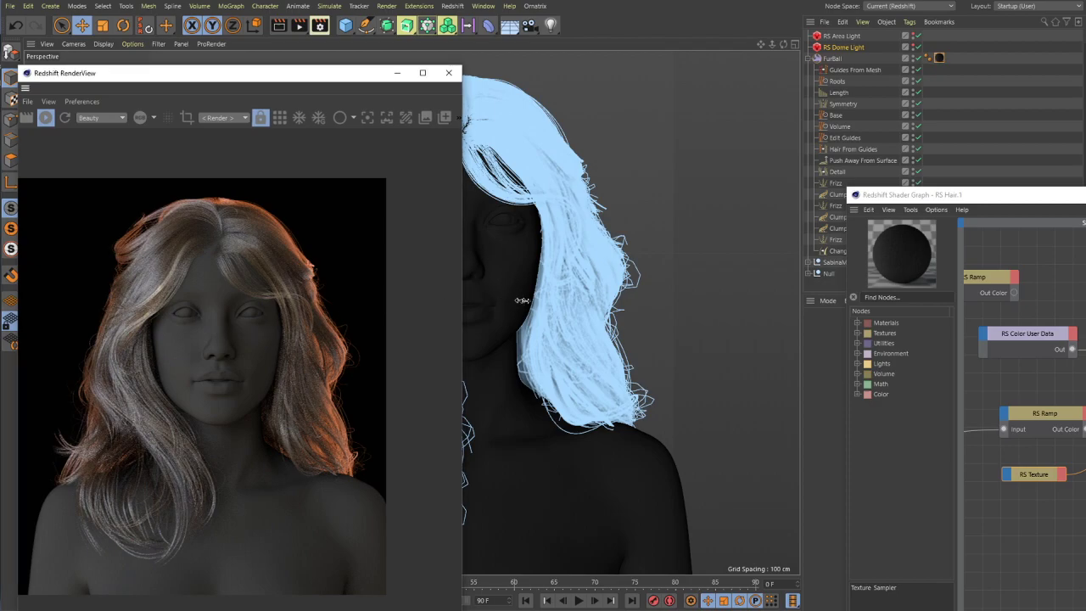
- Widen the RenderView, zoom the render to 100%, and move the Shader Graph up-left
{"action": "left_click_drag", "start_coordinate": [460, 297], "coordinate": [554, 297]}
{"action": "scroll", "coordinate": [245, 313], "scroll_direction": "up", "scroll_amount": 1}
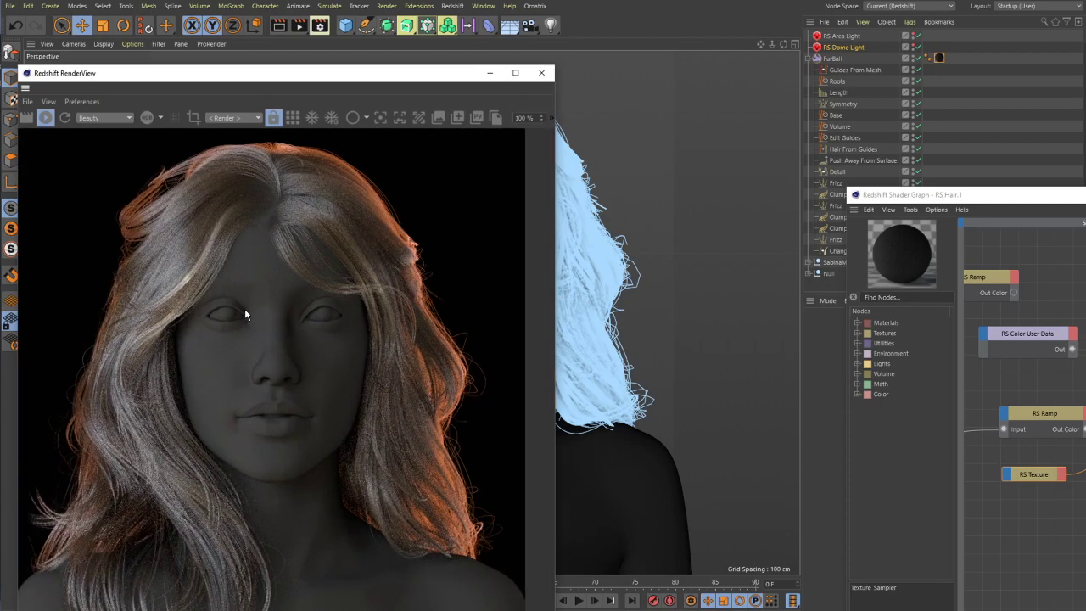
{"action": "left_click_drag", "start_coordinate": [328, 73], "coordinate": [304, 0]}
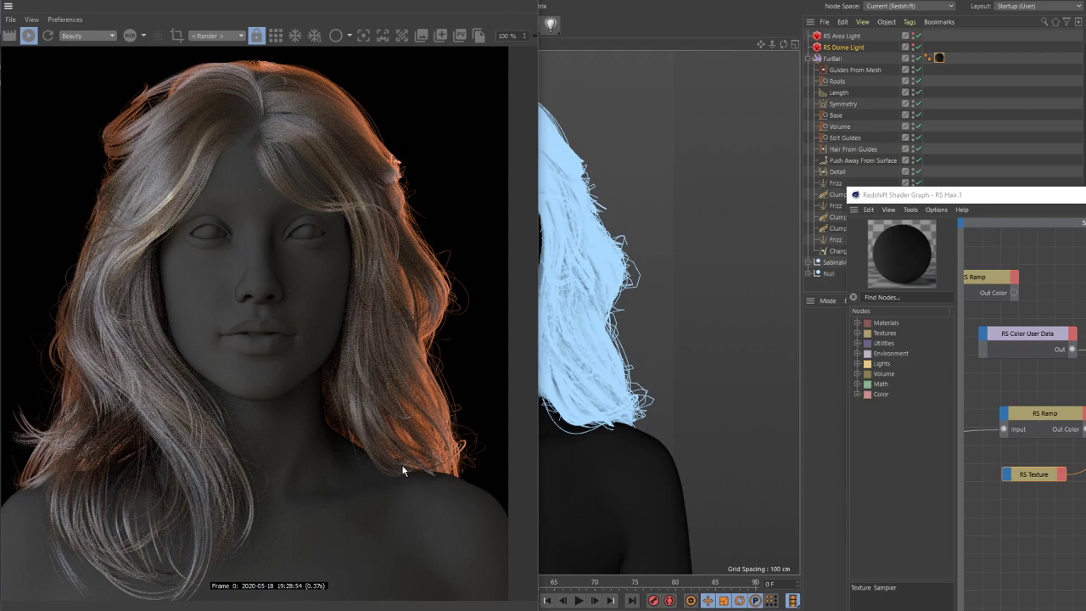
{"action": "left_click_drag", "start_coordinate": [1063, 200], "coordinate": [767, 64]}
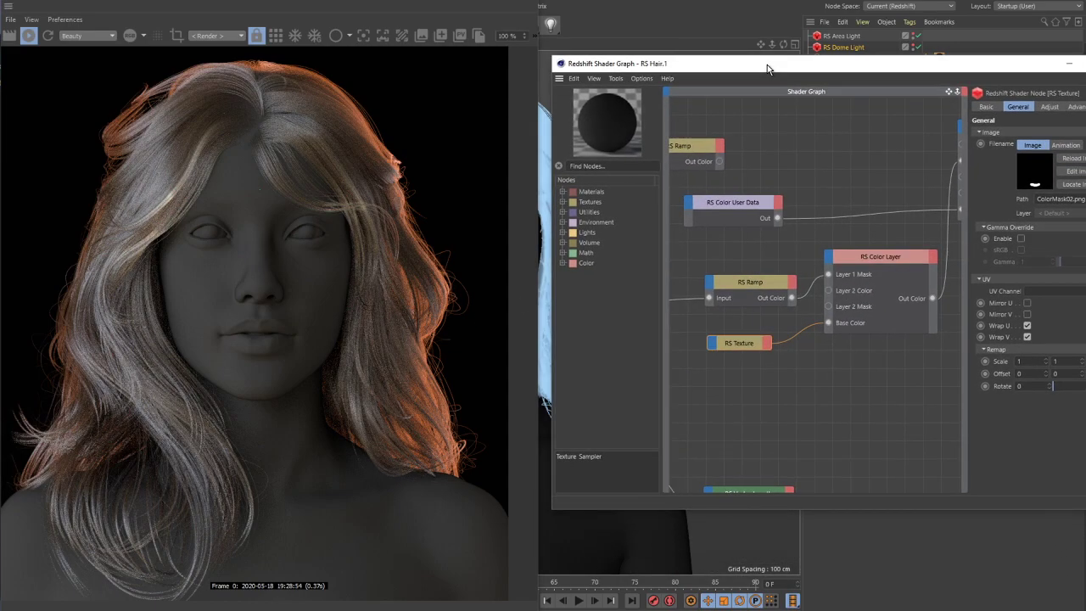
- Collapse the lower RS Color Layer node and move it down beside the RS Ramp and RS Texture nodes
{"action": "left_click", "coordinate": [684, 24]}
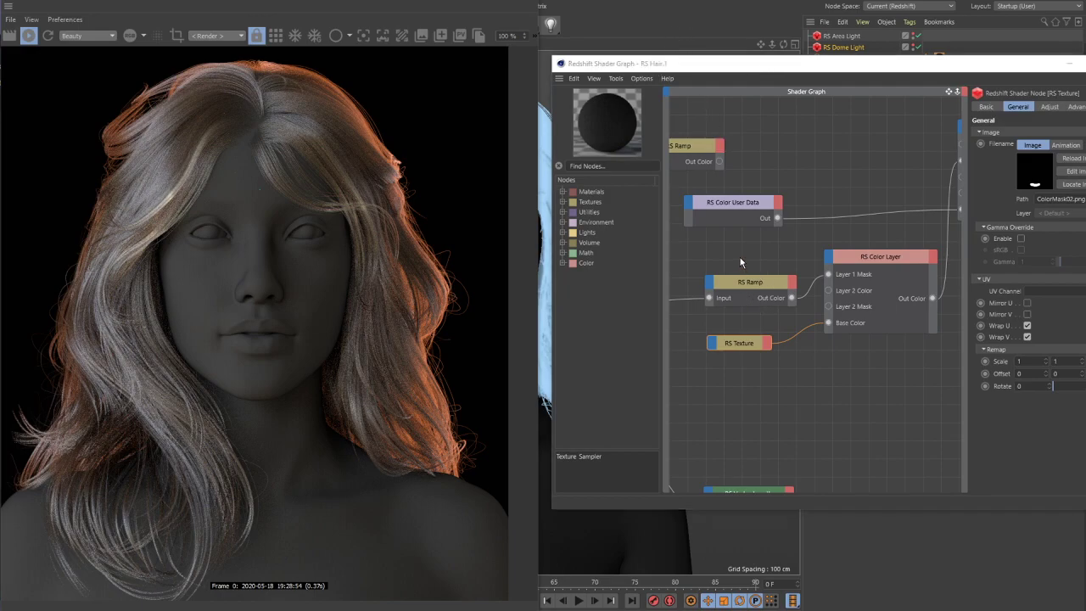
{"action": "left_click", "coordinate": [836, 256]}
{"action": "middle_click_drag", "start_coordinate": [840, 206], "coordinate": [698, 232]}
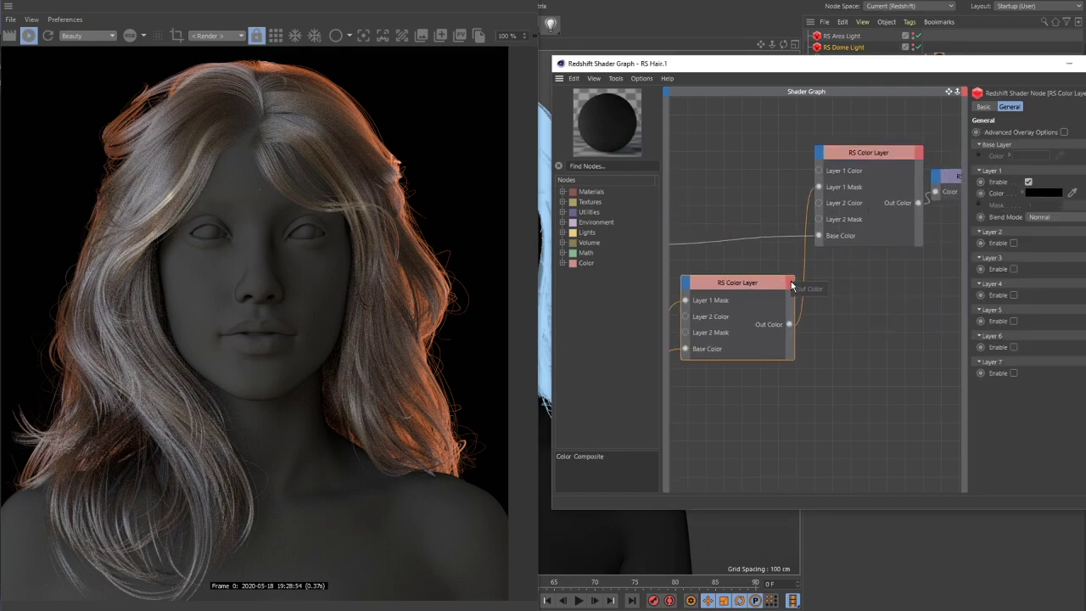
{"action": "double_click", "coordinate": [758, 282]}
{"action": "middle_click_drag", "start_coordinate": [733, 310], "coordinate": [839, 330]}
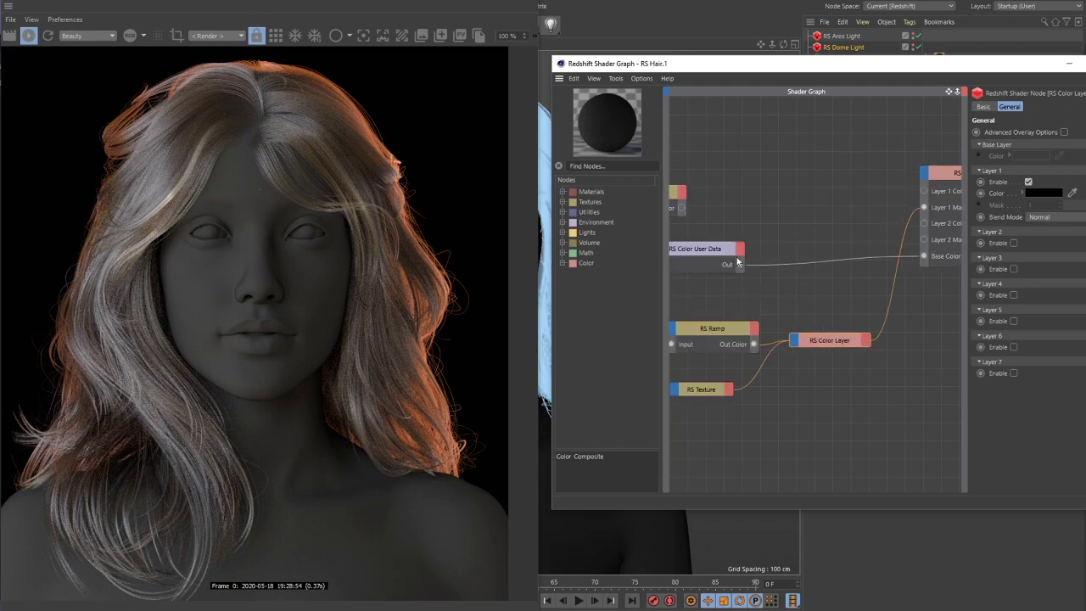
{"action": "left_click_drag", "start_coordinate": [823, 345], "coordinate": [822, 374]}
{"action": "middle_click_drag", "start_coordinate": [704, 306], "coordinate": [887, 217]}
{"action": "scroll", "coordinate": [742, 308], "scroll_direction": "down", "scroll_amount": 2}
{"action": "scroll", "coordinate": [869, 210], "scroll_direction": "down", "scroll_amount": 1}
- Move the upper RS Color Layer node down-right and the RS Color User Data node lower
{"action": "left_click_drag", "start_coordinate": [851, 182], "coordinate": [872, 280]}
{"action": "middle_click_drag", "start_coordinate": [872, 280], "coordinate": [882, 280]}
{"action": "middle_click_drag", "start_coordinate": [670, 255], "coordinate": [723, 244]}
{"action": "left_click", "coordinate": [709, 236]}
{"action": "left_click_drag", "start_coordinate": [709, 236], "coordinate": [734, 379]}
{"action": "middle_click_drag", "start_coordinate": [733, 379], "coordinate": [640, 360]}
{"action": "scroll", "coordinate": [862, 305], "scroll_direction": "up", "scroll_amount": 1}
{"action": "scroll", "coordinate": [908, 274], "scroll_direction": "up", "scroll_amount": 2}
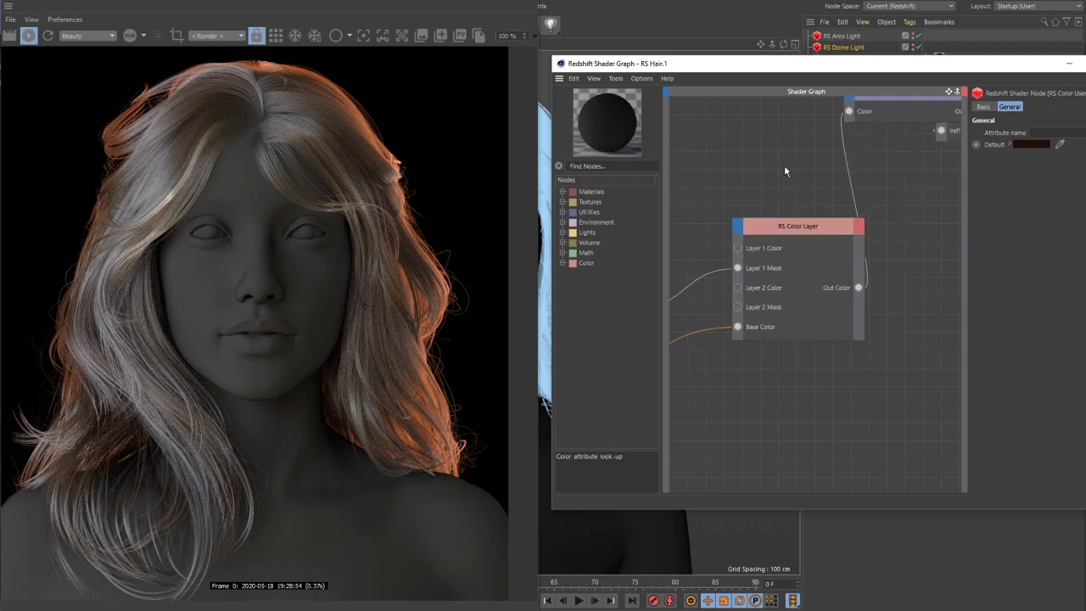
{"action": "scroll", "coordinate": [756, 154], "scroll_direction": "up", "scroll_amount": 2}
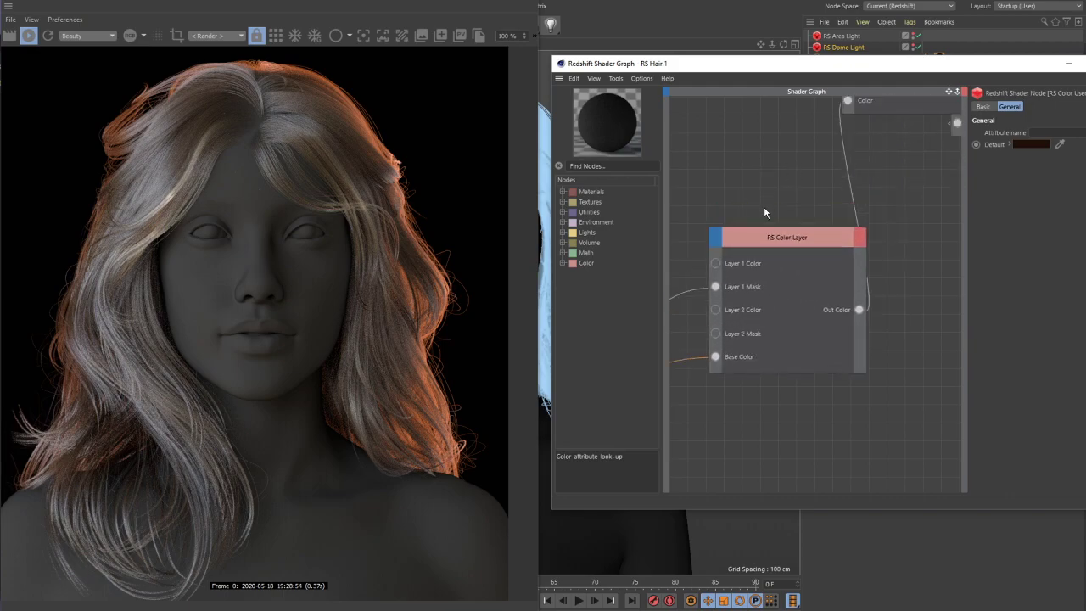
- Select the RS Color Layer node and bring the RS Hair and Output nodes into view
{"action": "left_click", "coordinate": [775, 240]}
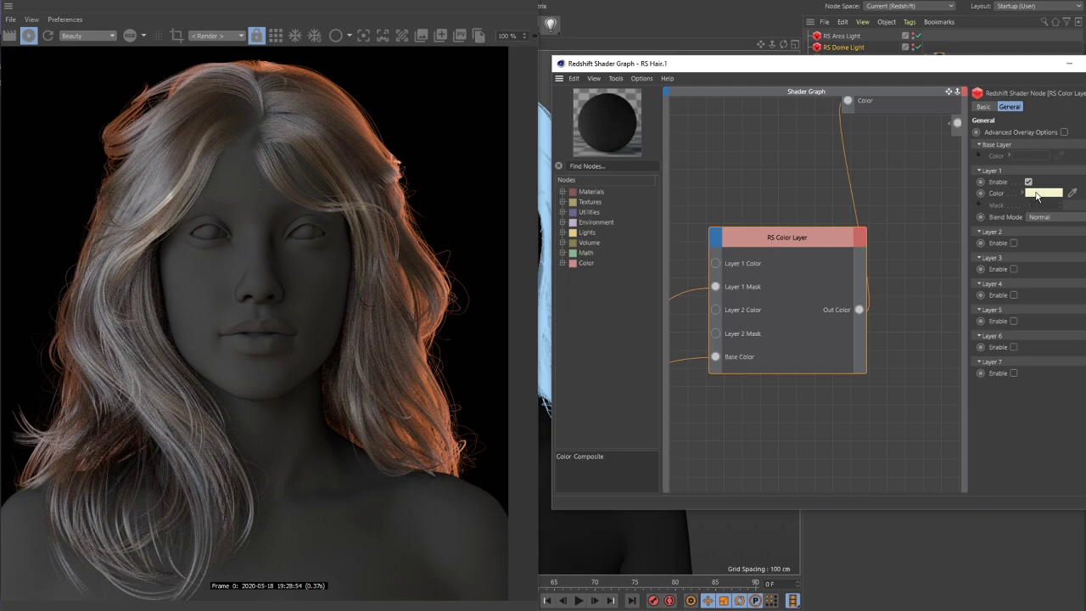
{"action": "mouse_move", "coordinate": [1036, 196]}
{"action": "middle_click_drag", "start_coordinate": [745, 208], "coordinate": [666, 262]}
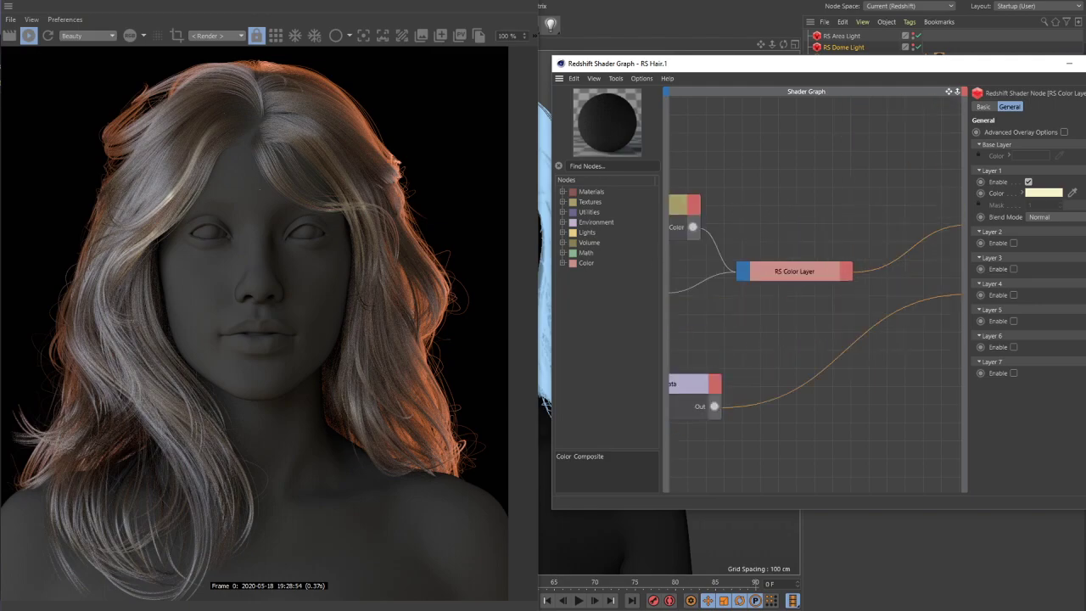
{"action": "scroll", "coordinate": [810, 312], "scroll_direction": "up", "scroll_amount": 2}
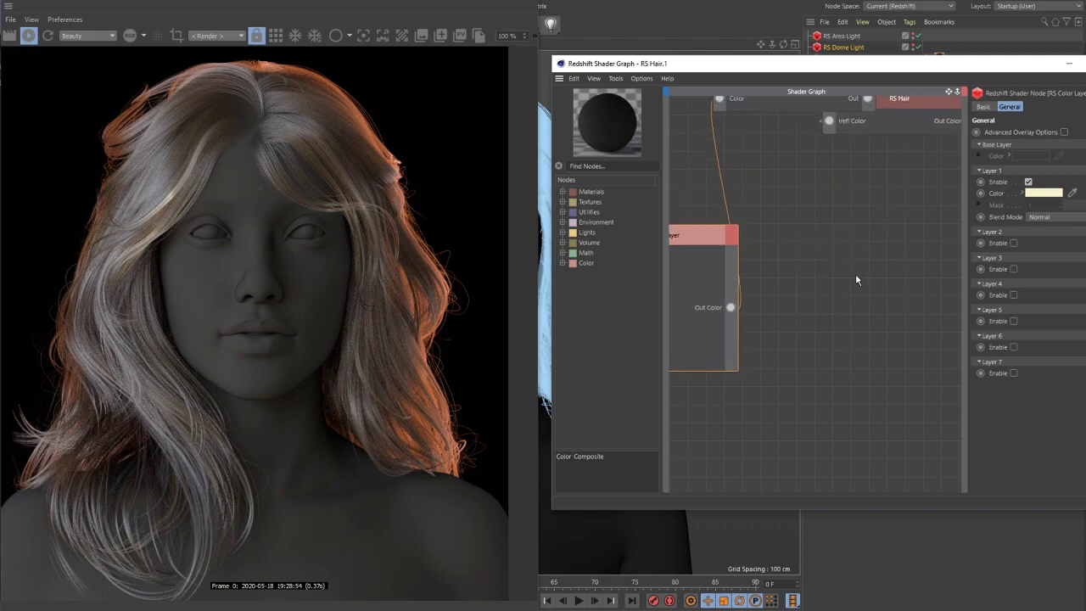
{"action": "scroll", "coordinate": [919, 192], "scroll_direction": "down", "scroll_amount": 2}
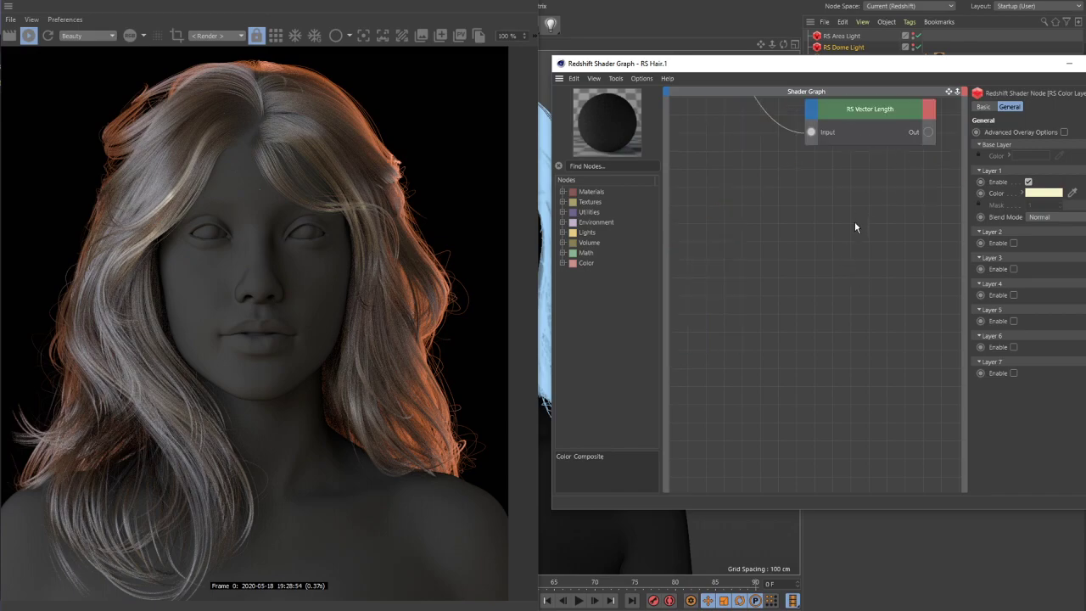
{"action": "scroll", "coordinate": [795, 217], "scroll_direction": "up", "scroll_amount": 3}
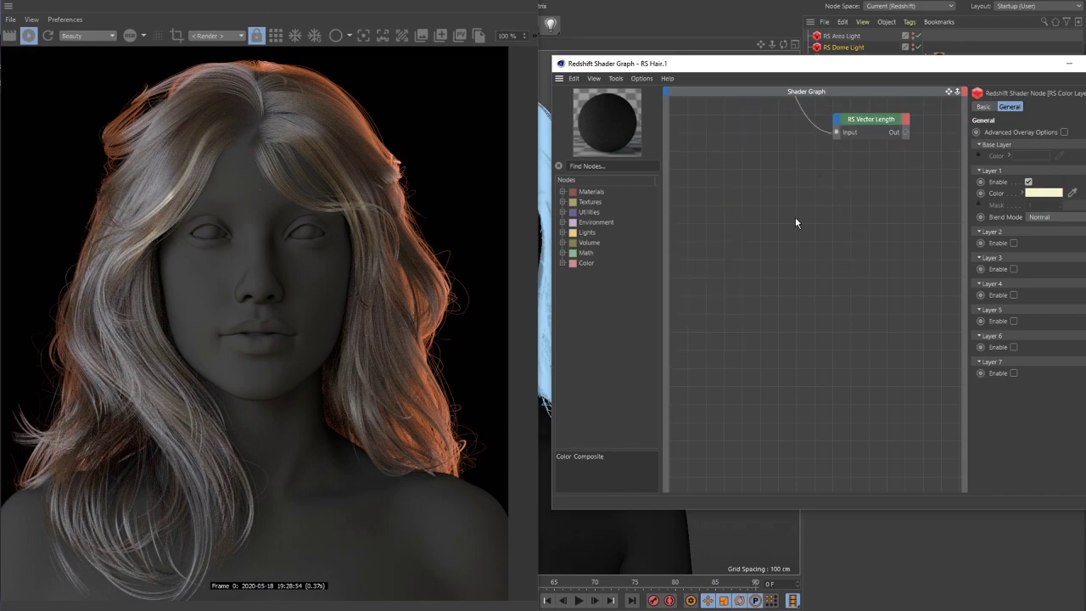
{"action": "middle_click_drag", "start_coordinate": [800, 194], "coordinate": [615, 316]}
{"action": "scroll", "coordinate": [762, 185], "scroll_direction": "up", "scroll_amount": 4}
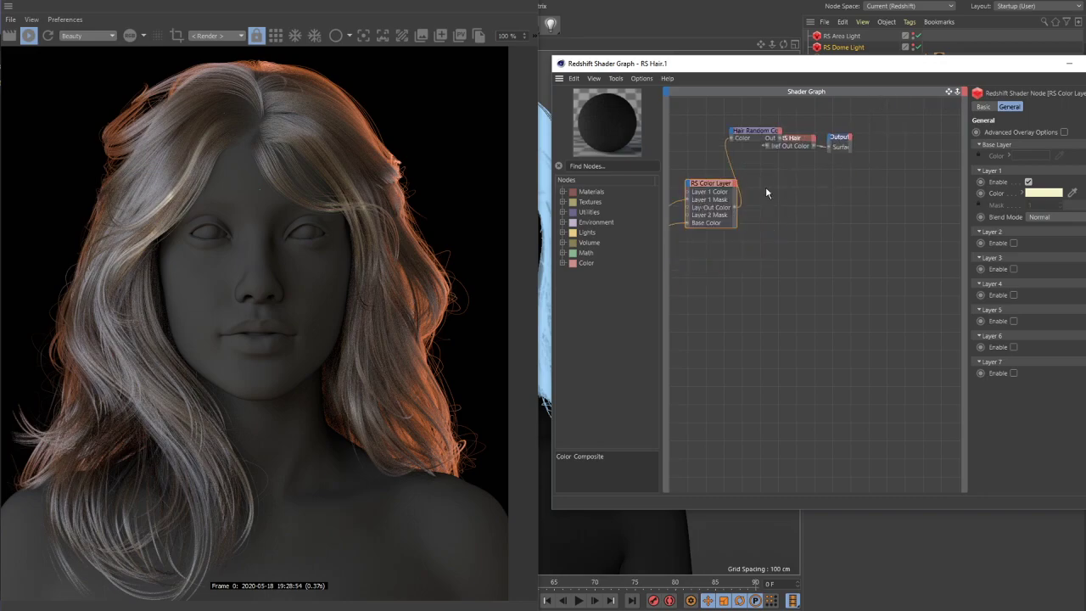
{"action": "middle_click_drag", "start_coordinate": [778, 179], "coordinate": [712, 125]}
{"action": "scroll", "coordinate": [729, 154], "scroll_direction": "up", "scroll_amount": 3}
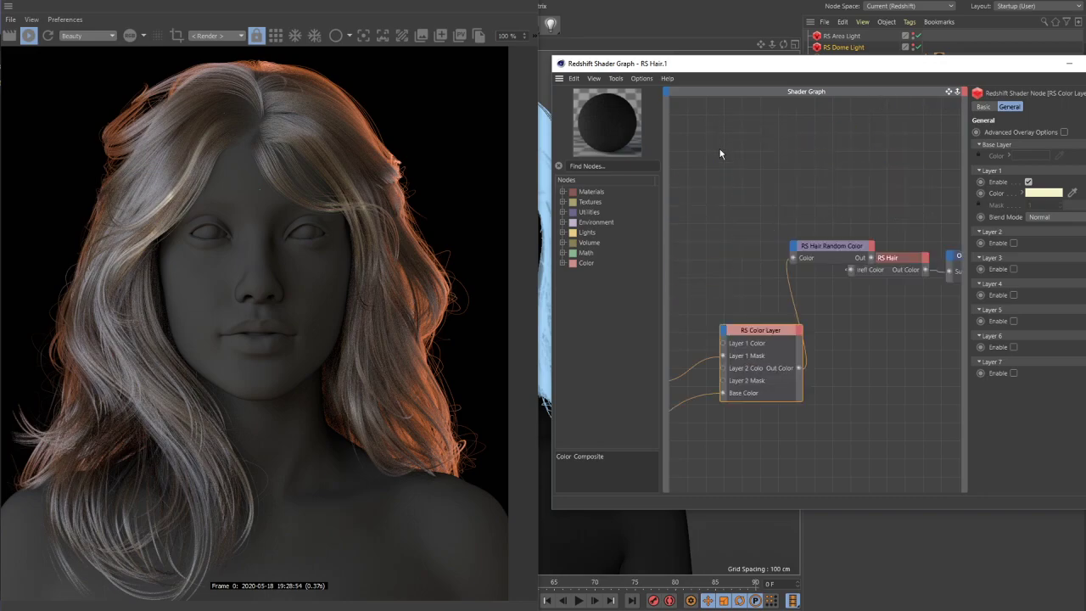
{"action": "scroll", "coordinate": [808, 301], "scroll_direction": "up", "scroll_amount": 2}
- Place RS Hair Random Color below RS Hair, line Output up beside RS Hair, and move the window top-left
{"action": "middle_click_drag", "start_coordinate": [848, 254], "coordinate": [744, 255]}
{"action": "left_click_drag", "start_coordinate": [883, 214], "coordinate": [906, 188]}
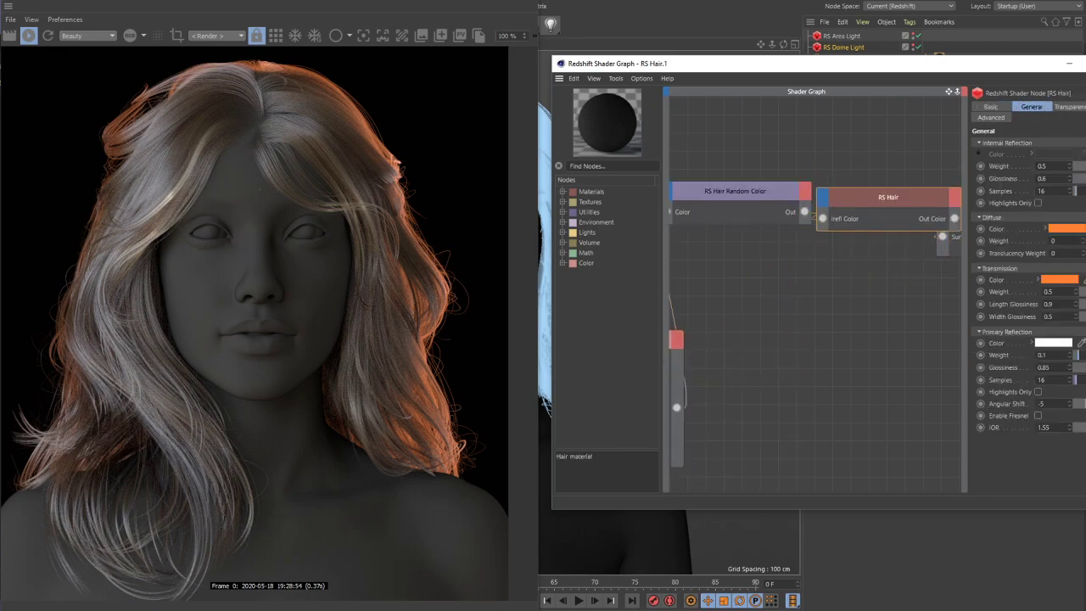
{"action": "scroll", "coordinate": [806, 254], "scroll_direction": "down", "scroll_amount": 2}
{"action": "left_click_drag", "start_coordinate": [741, 202], "coordinate": [789, 347]}
{"action": "middle_click_drag", "start_coordinate": [832, 268], "coordinate": [718, 236]}
{"action": "left_click_drag", "start_coordinate": [825, 194], "coordinate": [935, 260]}
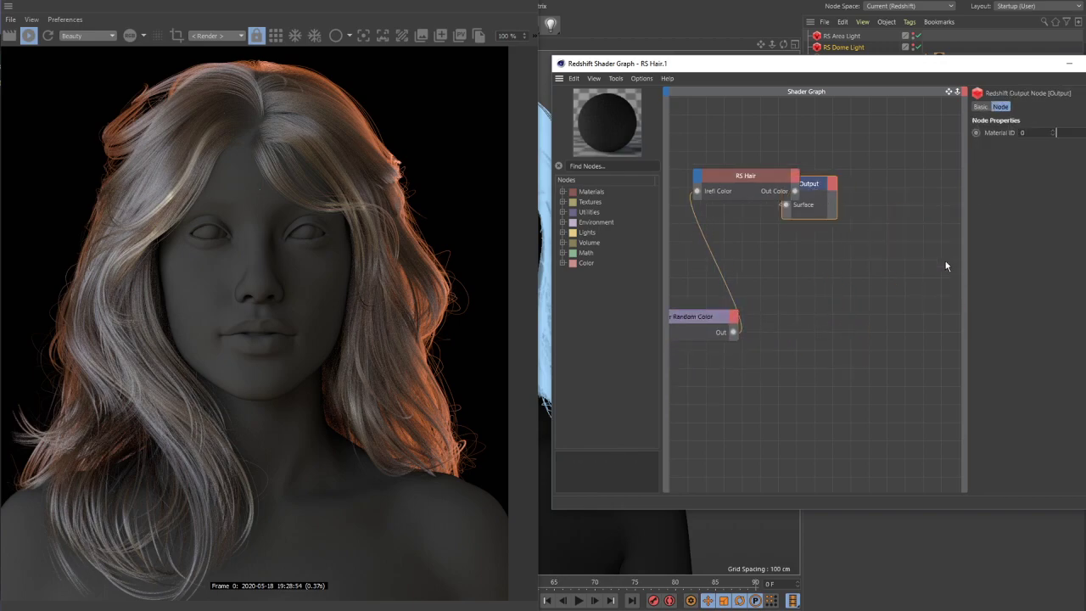
{"action": "left_click_drag", "start_coordinate": [736, 180], "coordinate": [809, 321]}
{"action": "middle_click_drag", "start_coordinate": [848, 250], "coordinate": [789, 136]}
{"action": "middle_click_drag", "start_coordinate": [908, 116], "coordinate": [836, 149]}
{"action": "left_click_drag", "start_coordinate": [811, 146], "coordinate": [810, 240]}
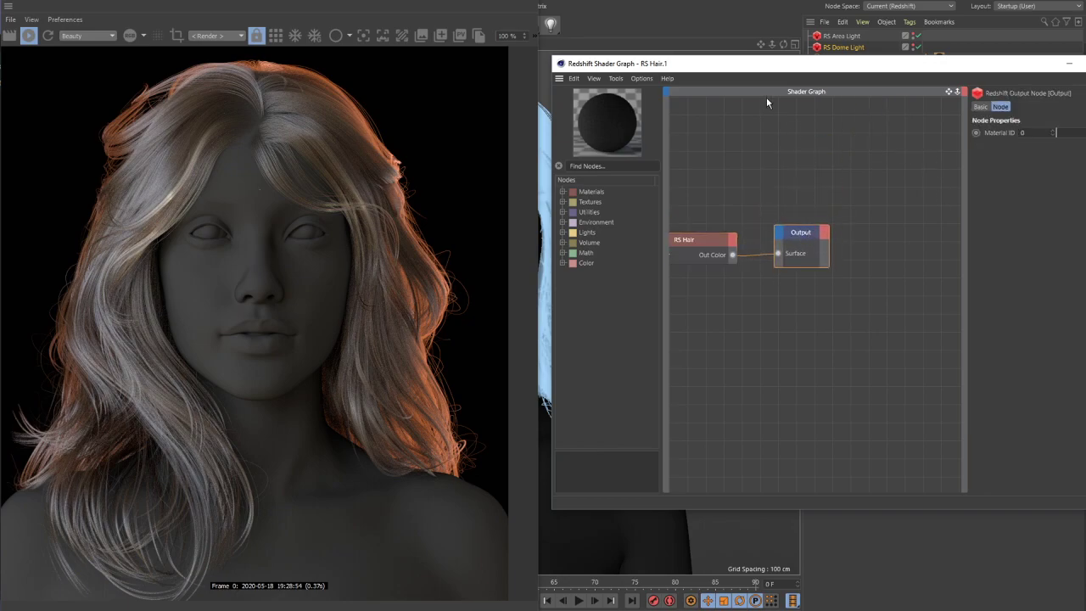
{"action": "left_click_drag", "start_coordinate": [755, 63], "coordinate": [205, 3]}
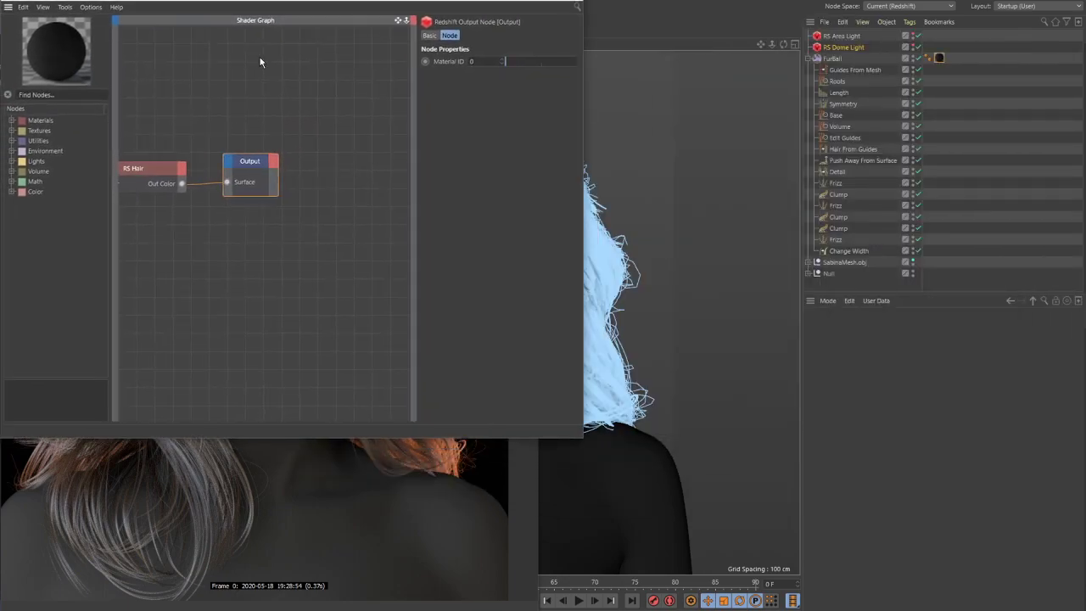
- Enlarge the Shader Graph window, narrow the Nodes panel, and zoom out to the whole hair network
{"action": "left_click_drag", "start_coordinate": [582, 438], "coordinate": [1083, 607]}
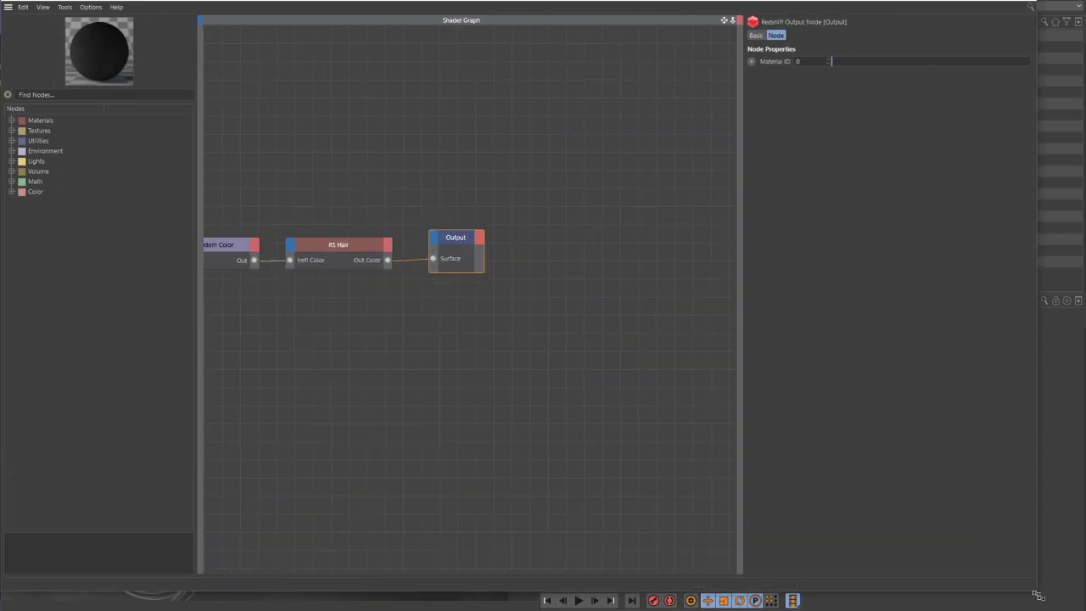
{"action": "middle_click_drag", "start_coordinate": [509, 395], "coordinate": [738, 395]}
{"action": "left_click_drag", "start_coordinate": [211, 273], "coordinate": [52, 272]}
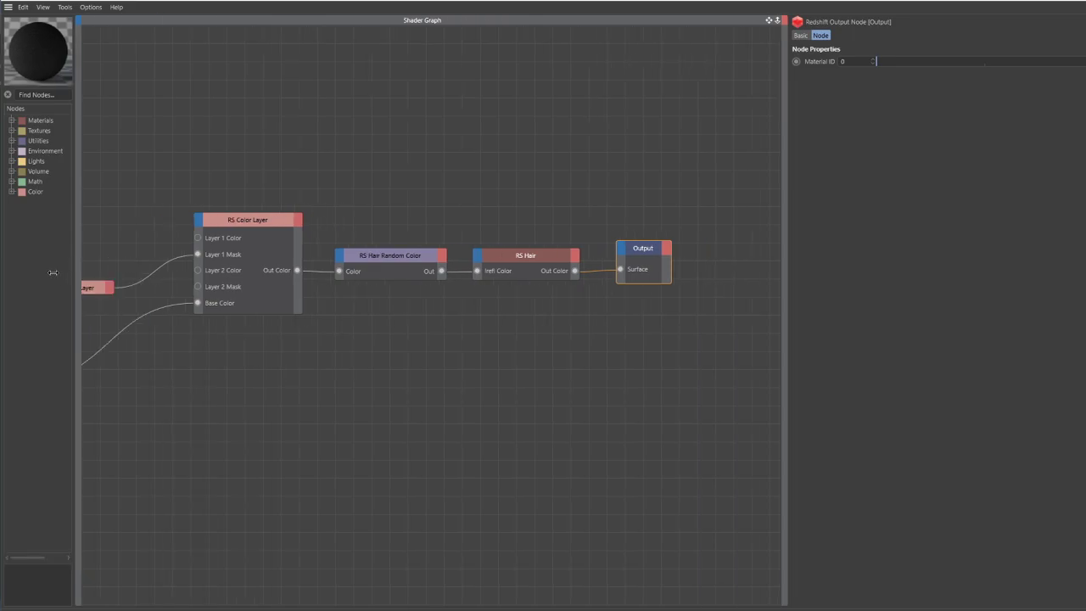
{"action": "scroll", "coordinate": [336, 380], "scroll_direction": "down", "scroll_amount": 6}
{"action": "middle_click_drag", "start_coordinate": [344, 379], "coordinate": [366, 333]}
{"action": "scroll", "coordinate": [366, 333], "scroll_direction": "down", "scroll_amount": 3}
{"action": "scroll", "coordinate": [367, 333], "scroll_direction": "up", "scroll_amount": 2}
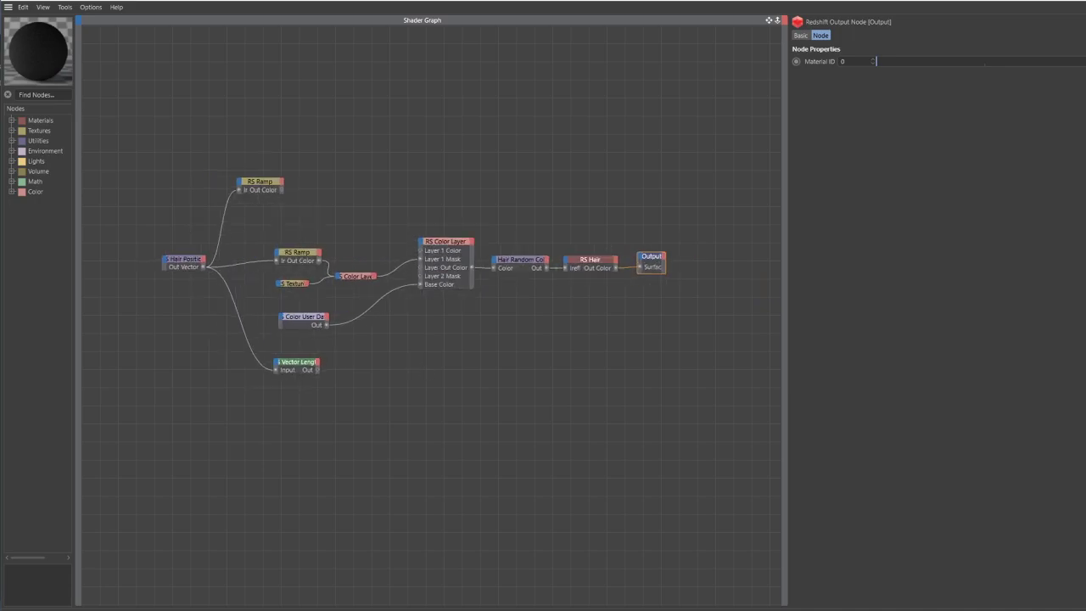
{"action": "scroll", "coordinate": [432, 310], "scroll_direction": "up", "scroll_amount": 3}
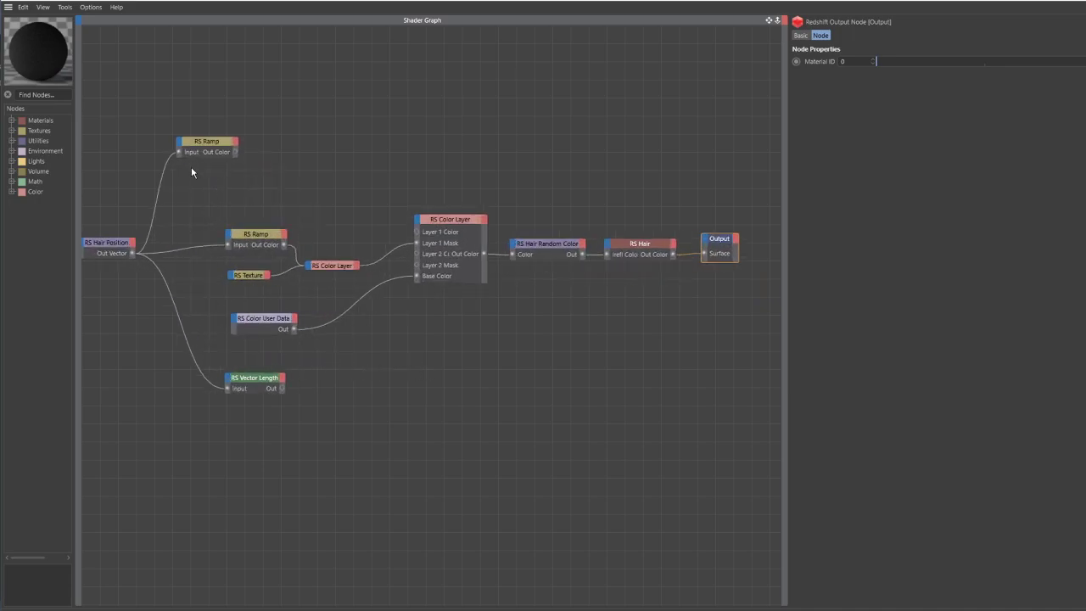
- Move the upper RS Ramp node higher and the RS Vector Length node lower
{"action": "left_click_drag", "start_coordinate": [203, 141], "coordinate": [237, 140]}
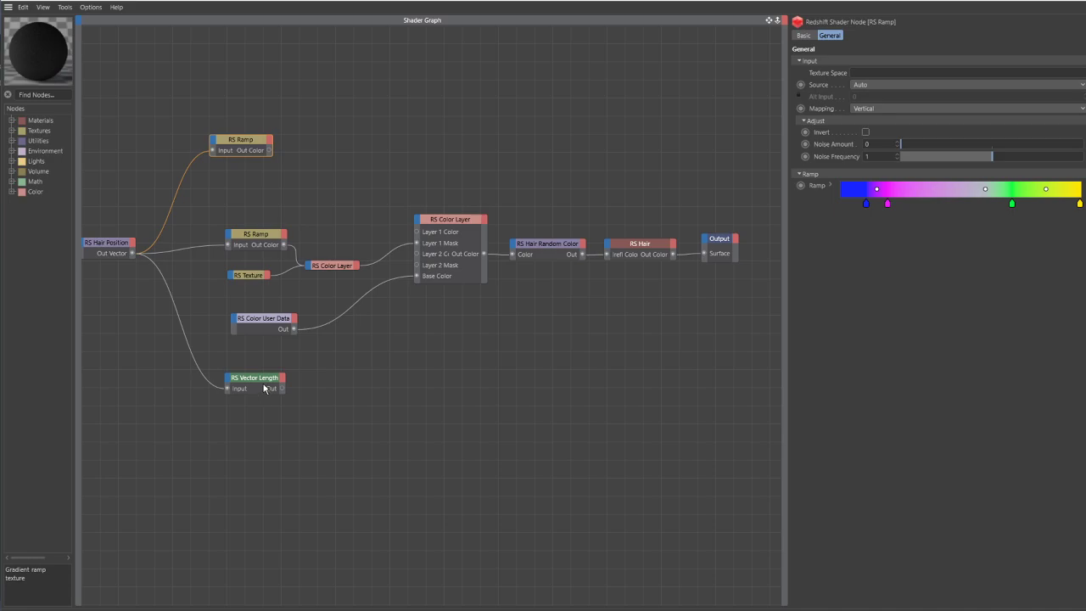
{"action": "left_click_drag", "start_coordinate": [264, 387], "coordinate": [235, 500]}
{"action": "left_click_drag", "start_coordinate": [234, 145], "coordinate": [240, 70]}
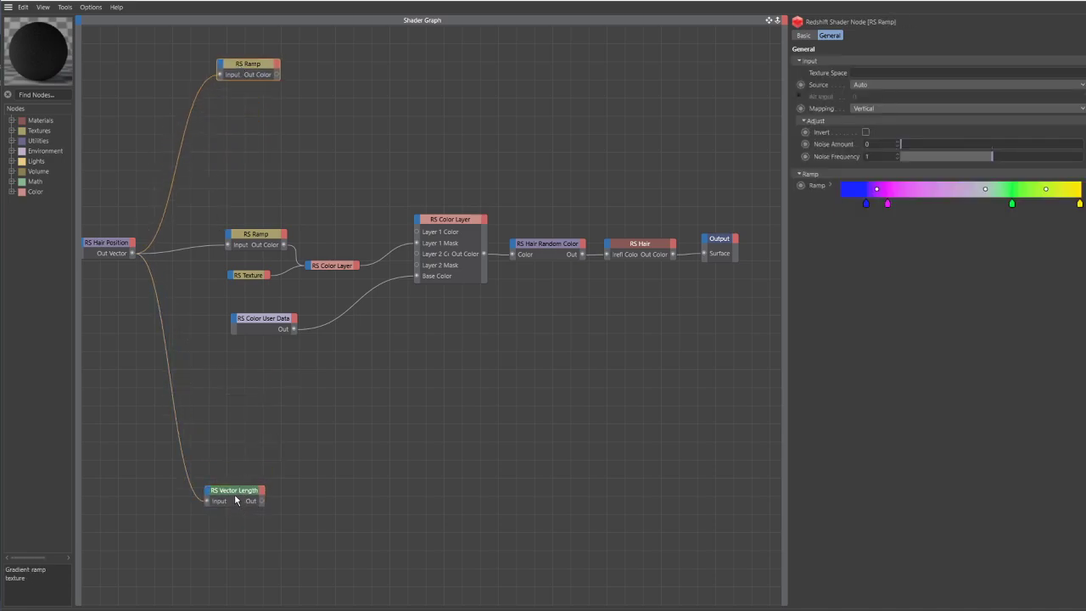
{"action": "left_click_drag", "start_coordinate": [235, 500], "coordinate": [240, 509]}
{"action": "scroll", "coordinate": [324, 391], "scroll_direction": "up", "scroll_amount": 2}
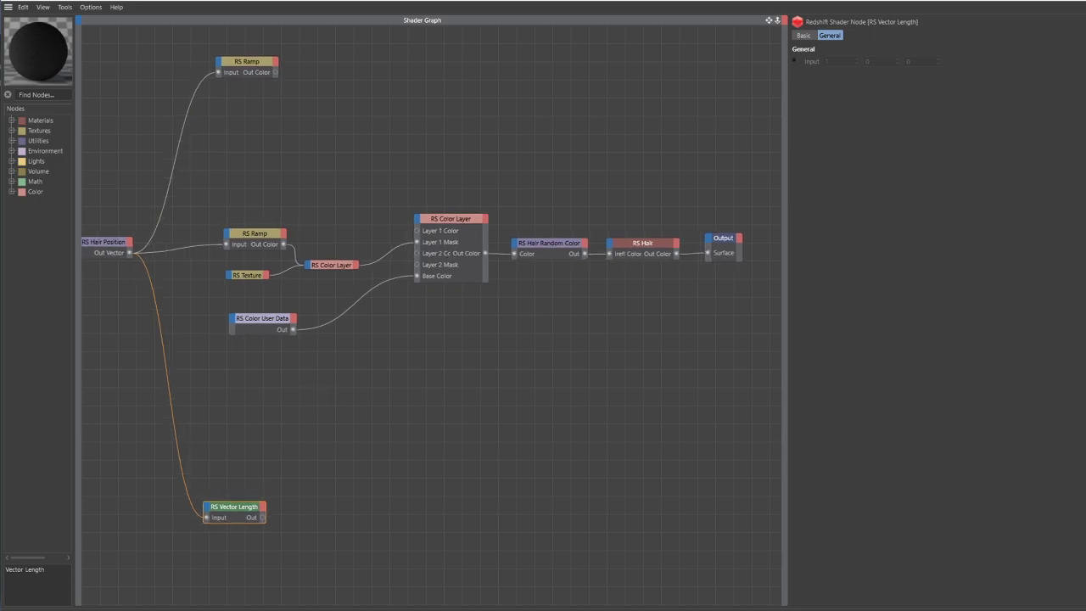
- Inspect the RS Hair Position, RS Ramp gradient and RS Texture ColorMask02.png mask settings
{"action": "left_click", "coordinate": [105, 244]}
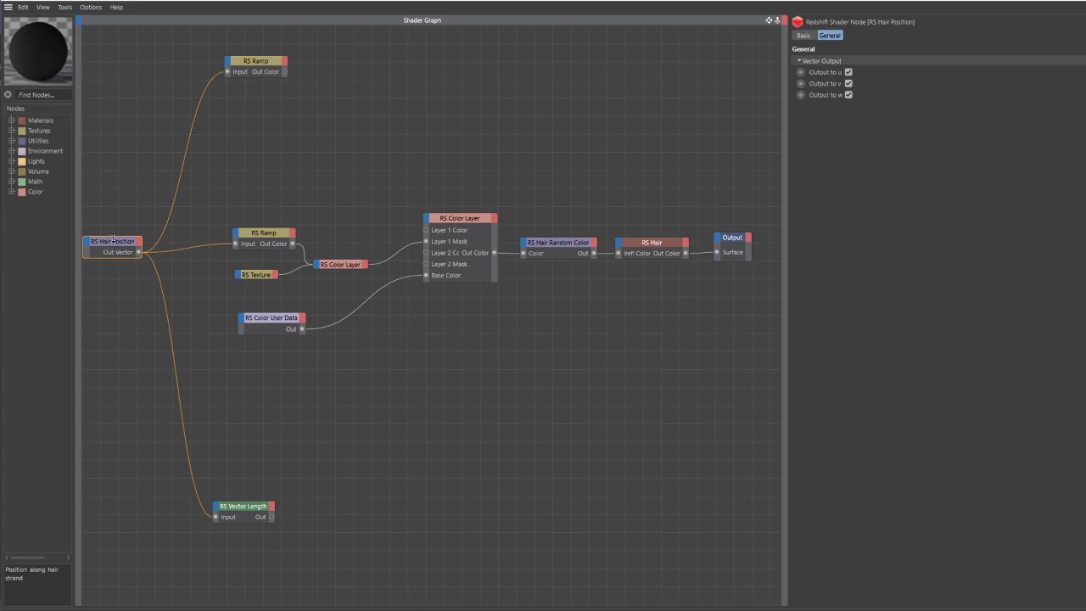
{"action": "left_click", "coordinate": [263, 235]}
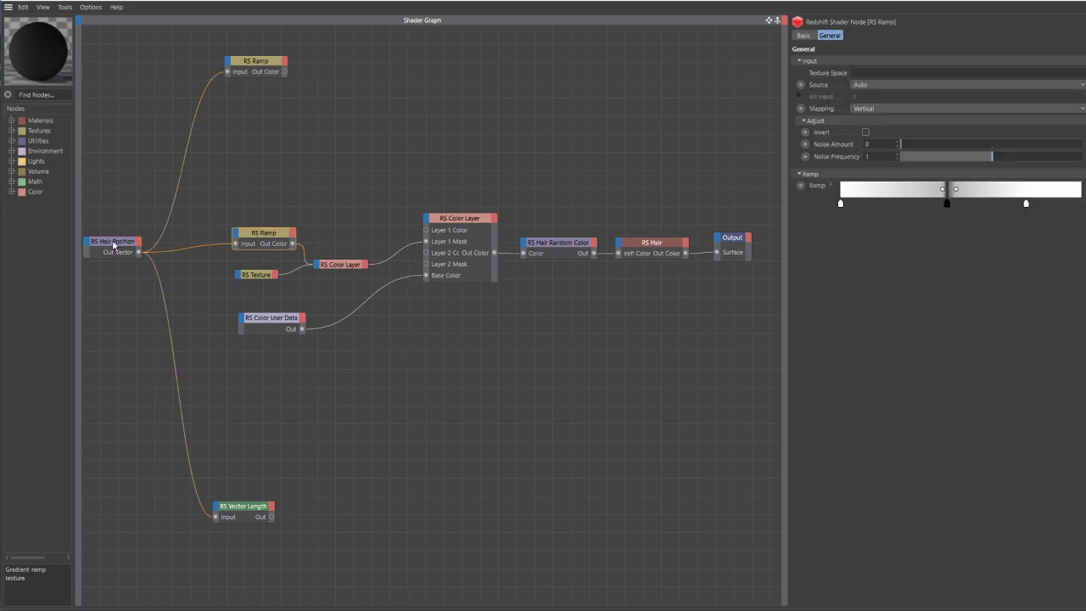
{"action": "left_click", "coordinate": [112, 244]}
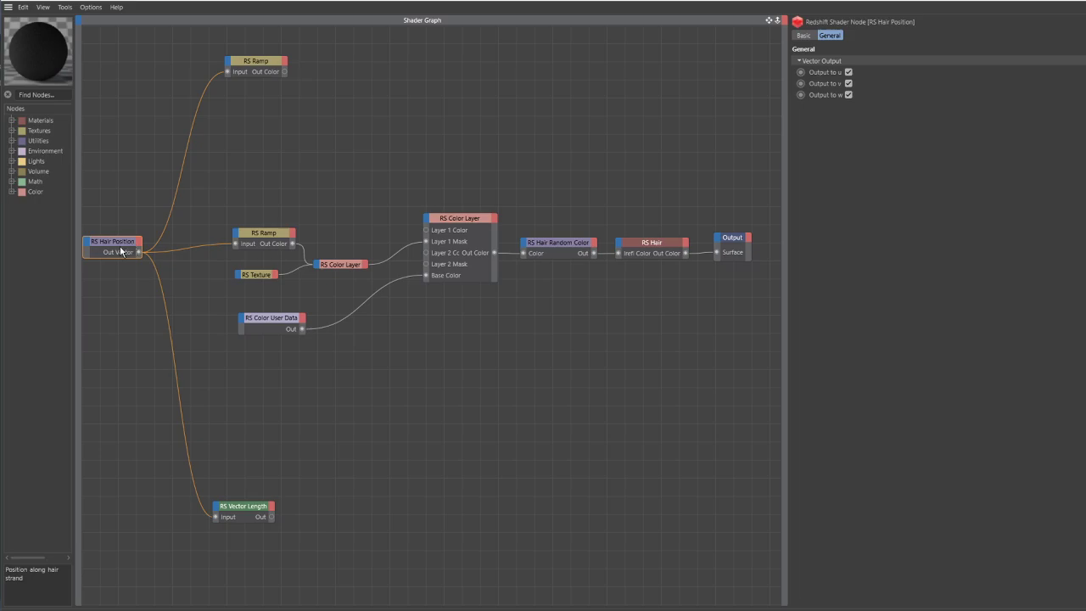
{"action": "left_click", "coordinate": [260, 238]}
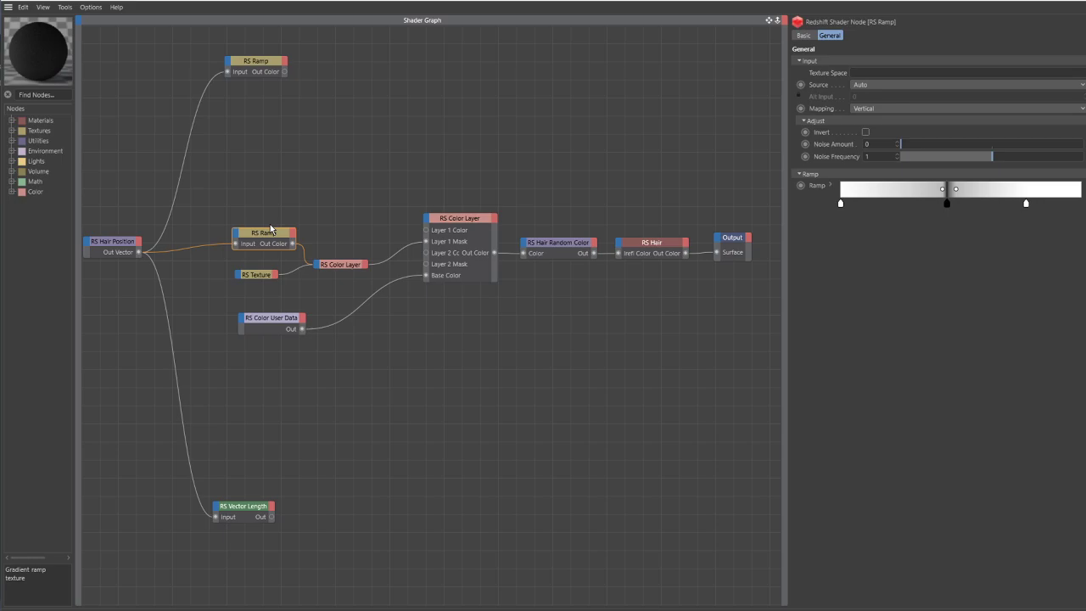
{"action": "left_click", "coordinate": [250, 276]}
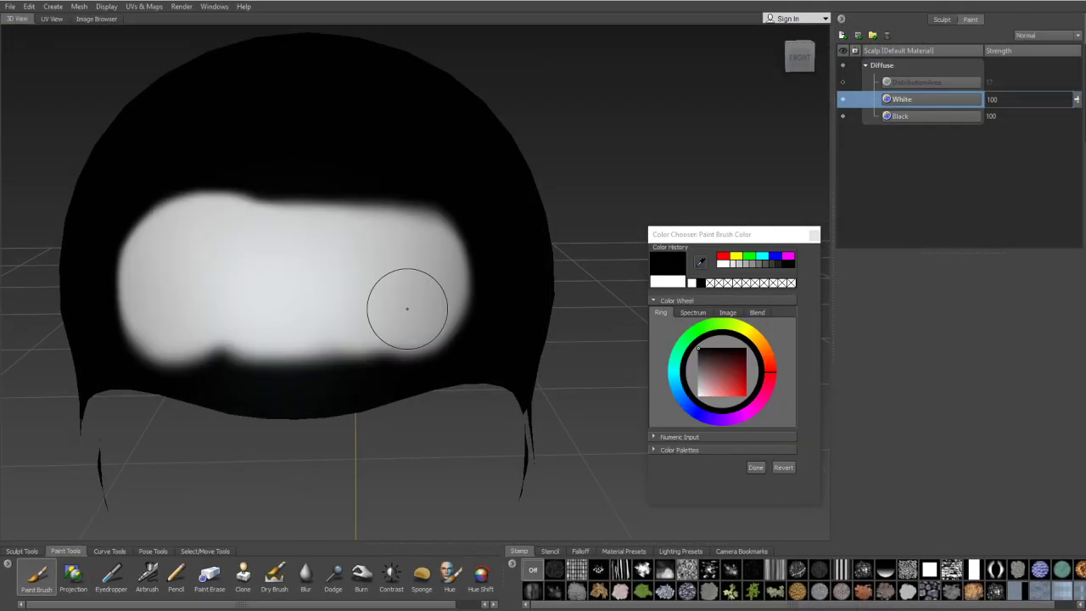
{"action": "left_click_drag", "start_coordinate": [408, 308], "coordinate": [280, 315], "text": "alt"}
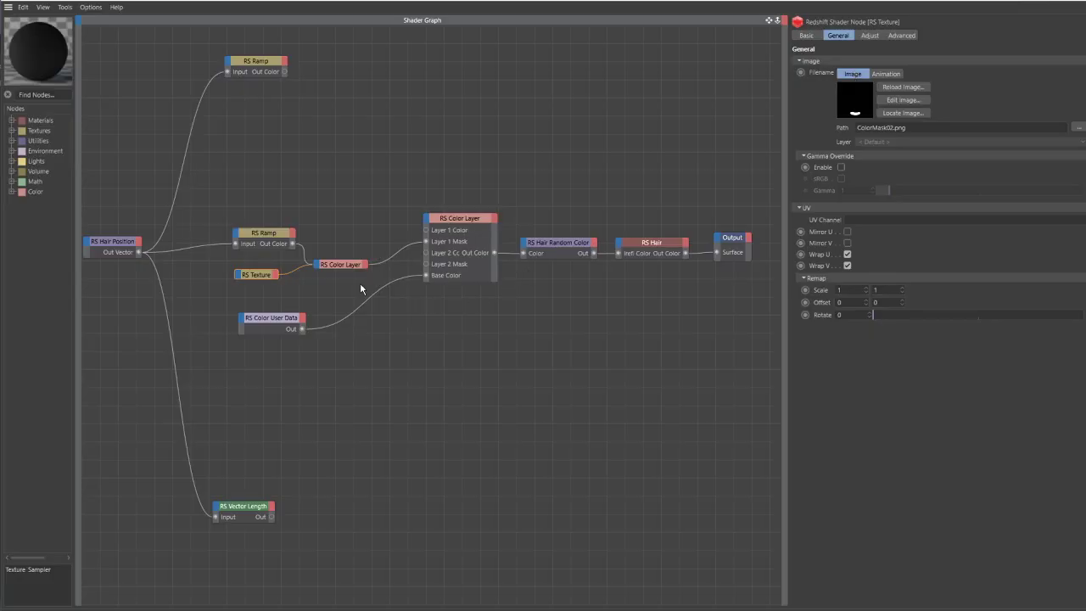
{"action": "left_click", "coordinate": [464, 217]}
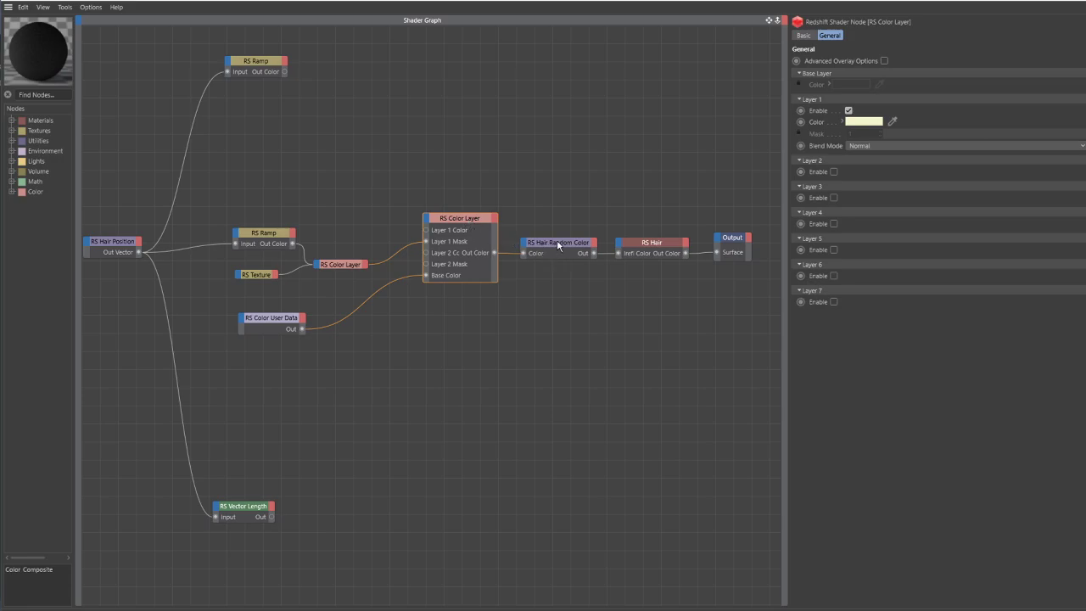
{"action": "left_click_drag", "start_coordinate": [558, 243], "coordinate": [546, 244]}
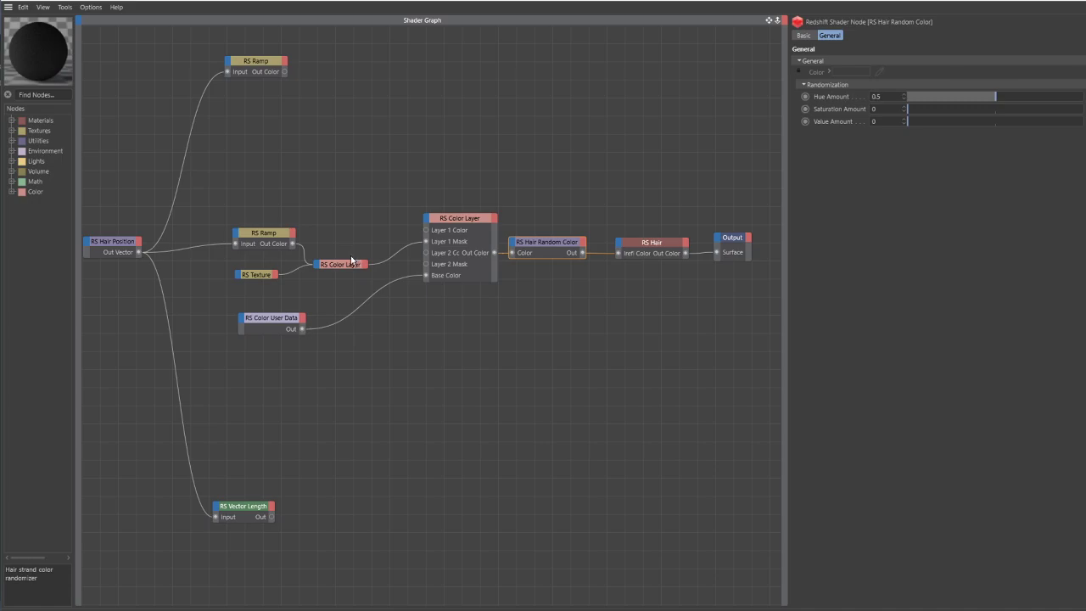
{"action": "left_click_drag", "start_coordinate": [256, 205], "coordinate": [281, 283]}
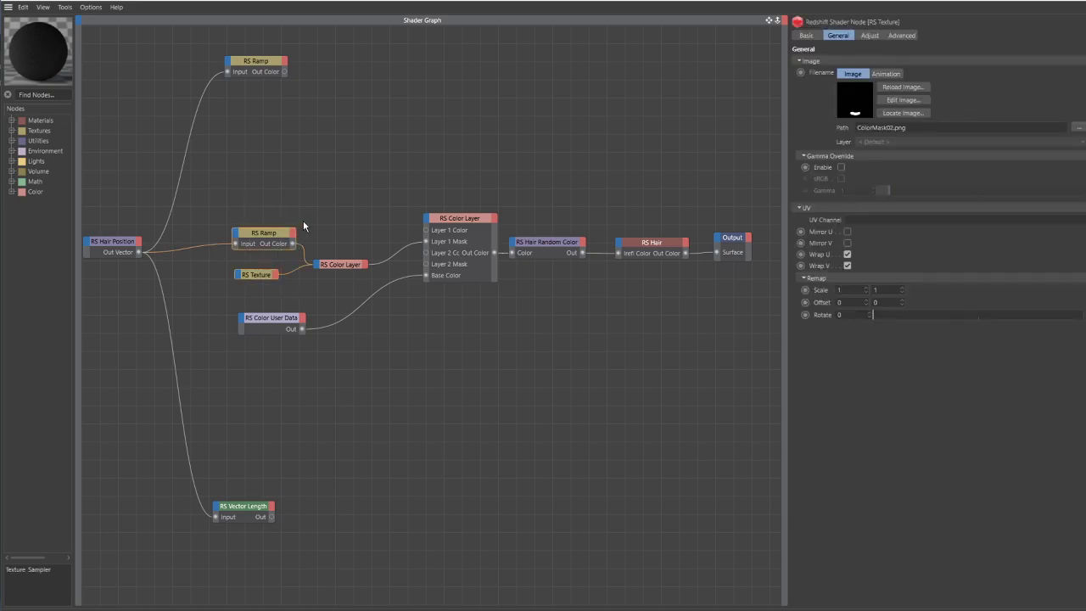
{"action": "left_click", "coordinate": [336, 267]}
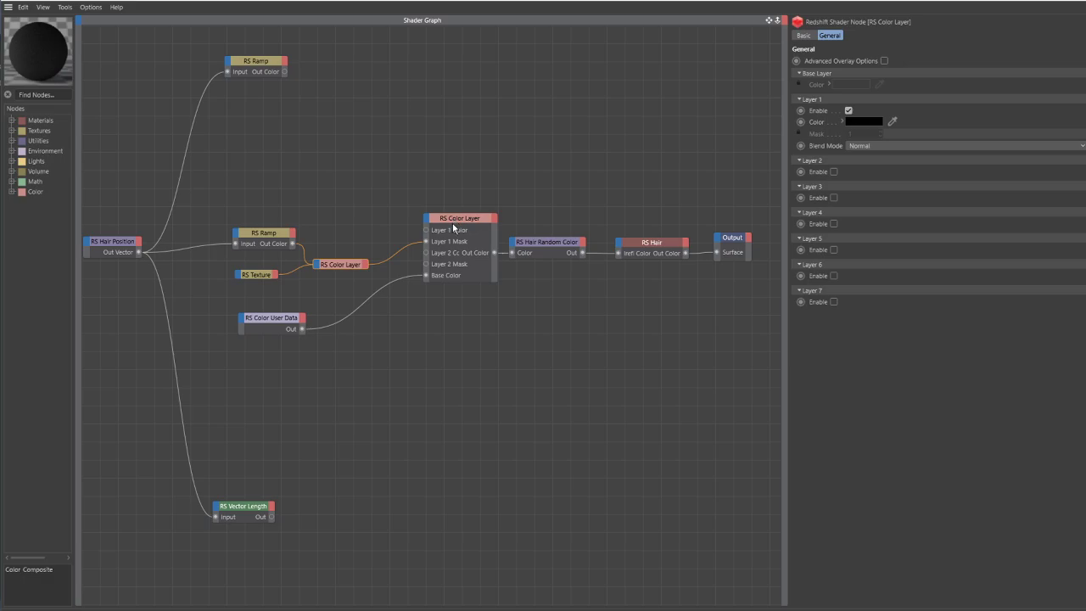
{"action": "left_click", "coordinate": [462, 218]}
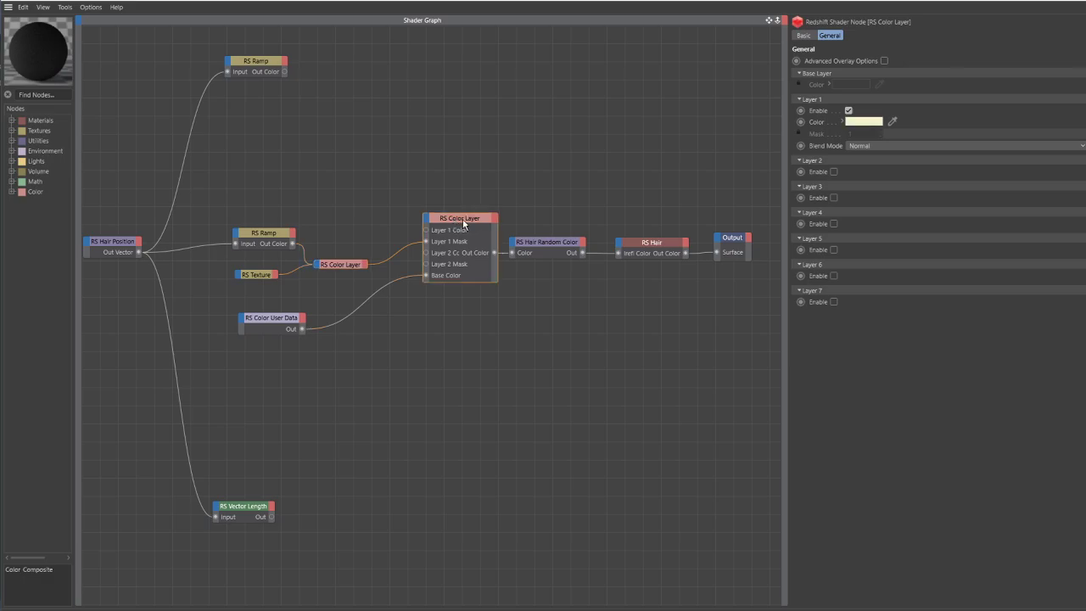
{"action": "left_click", "coordinate": [271, 318]}
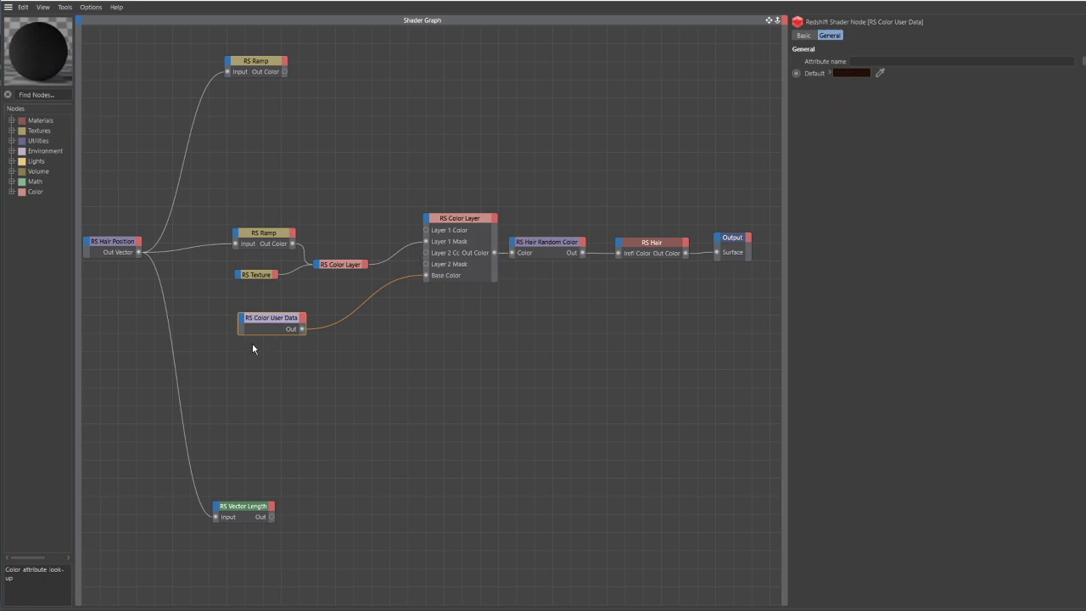
{"action": "left_click", "coordinate": [461, 218]}
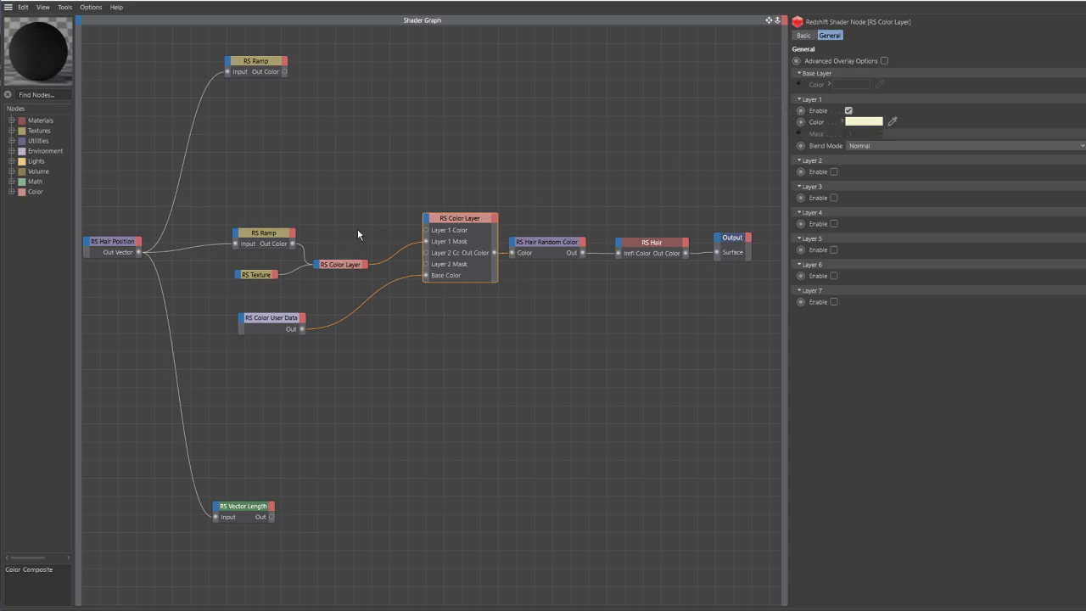
{"action": "left_click", "coordinate": [863, 121]}
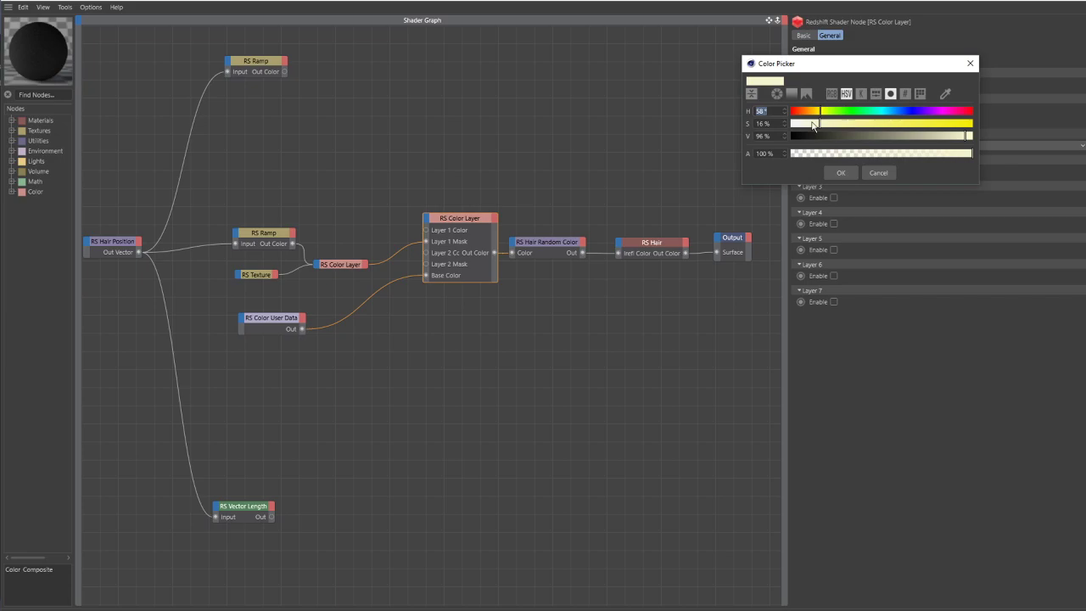
{"action": "left_click", "coordinate": [879, 173]}
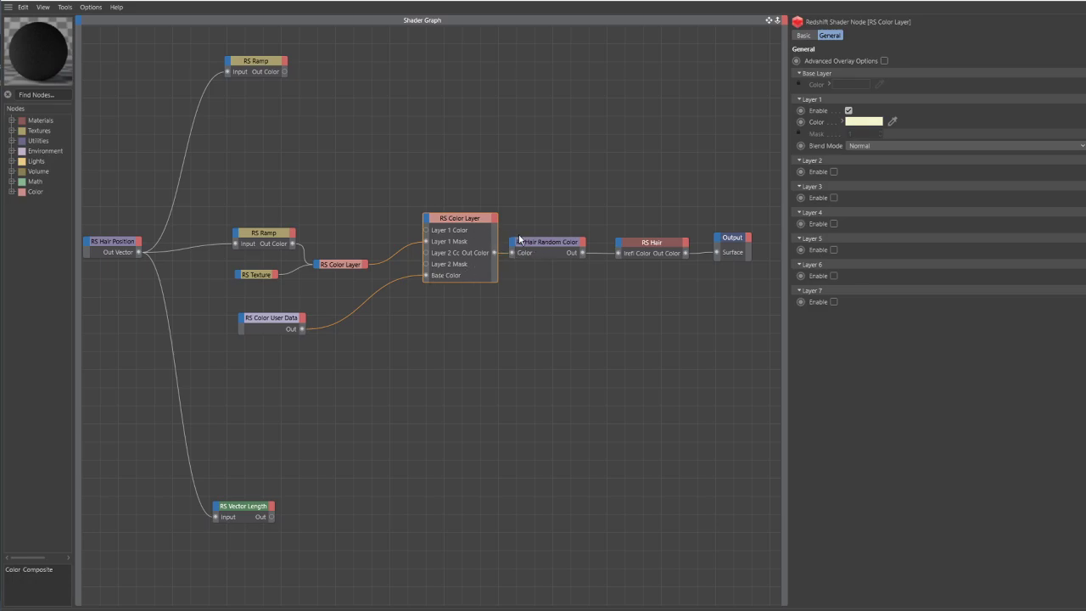
{"action": "left_click_drag", "start_coordinate": [545, 243], "coordinate": [558, 245]}
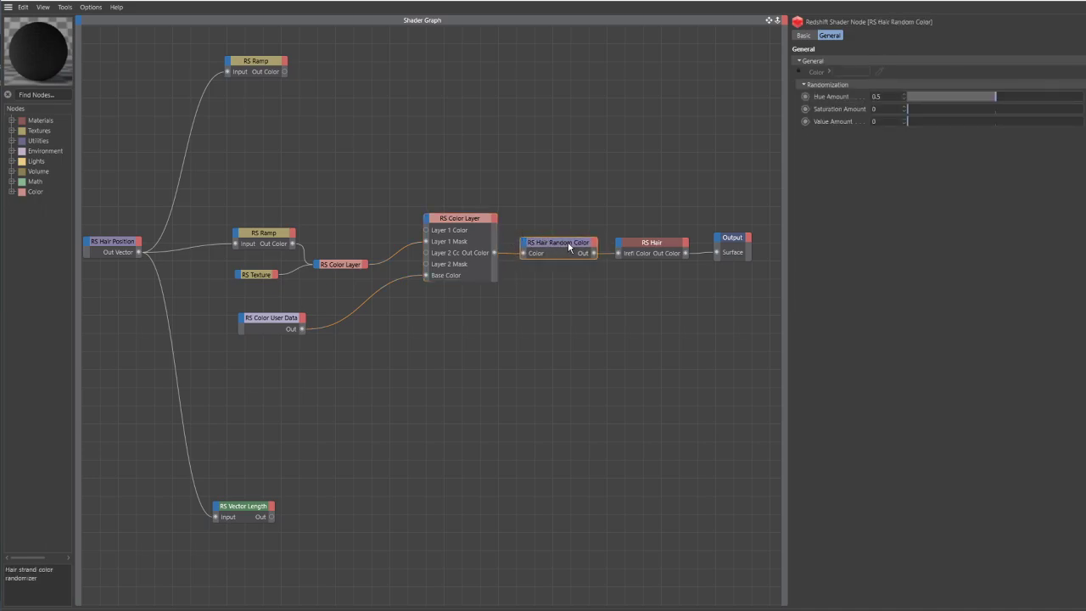
{"action": "left_click_drag", "start_coordinate": [567, 242], "coordinate": [566, 245]}
{"action": "left_click", "coordinate": [650, 246]}
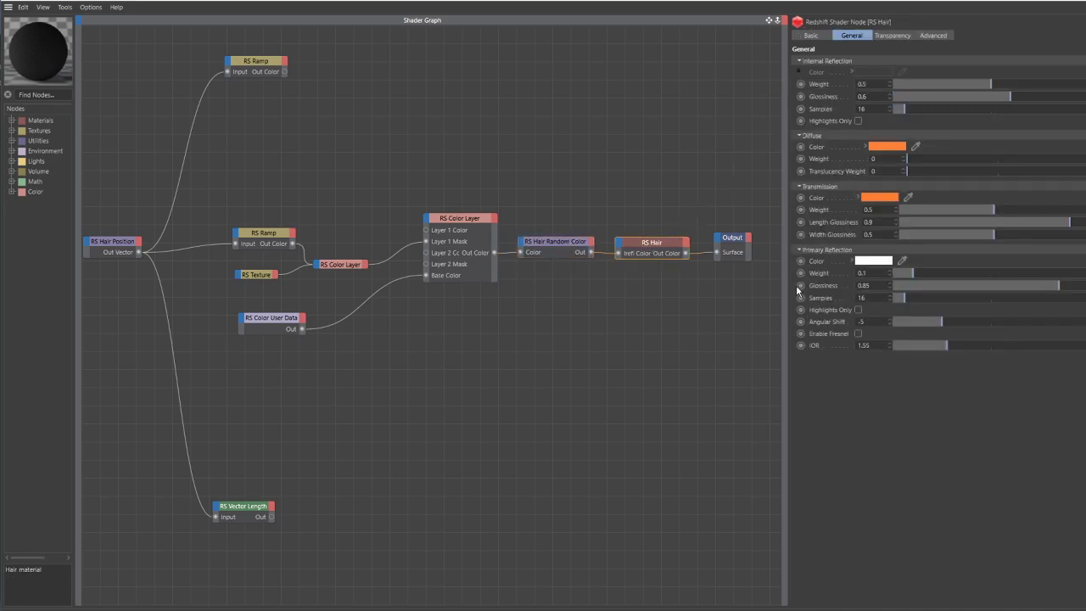
{"action": "left_click", "coordinate": [567, 392]}
- Restore the maximized Shader Graph window to uncover the Redshift render of the bust
{"action": "left_click", "coordinate": [650, 244]}
{"action": "left_click_drag", "start_coordinate": [468, 25], "coordinate": [732, 529]}
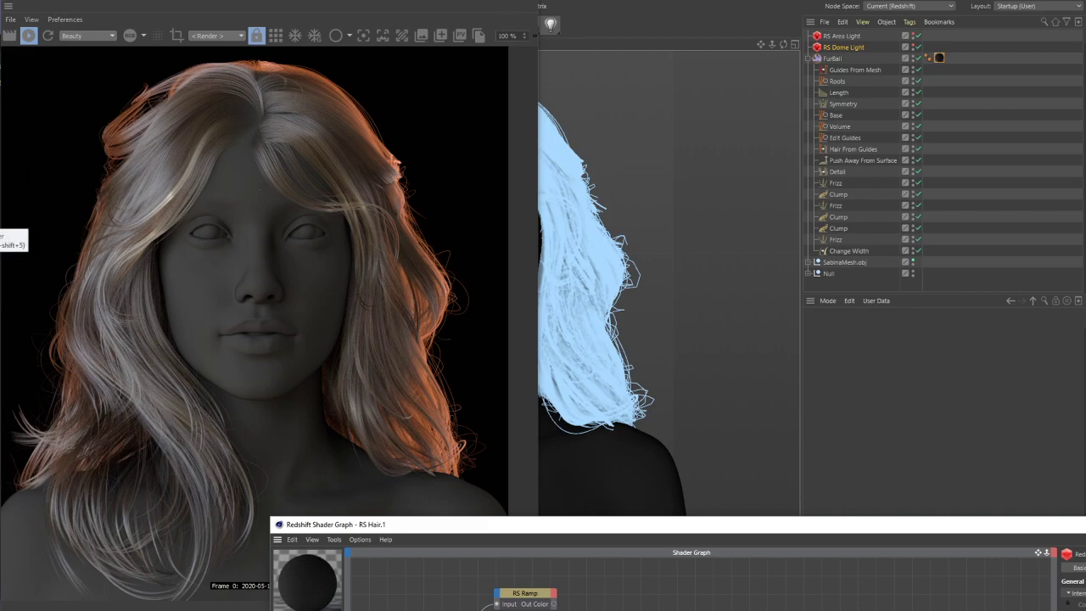
{"action": "left_click", "coordinate": [10, 206]}
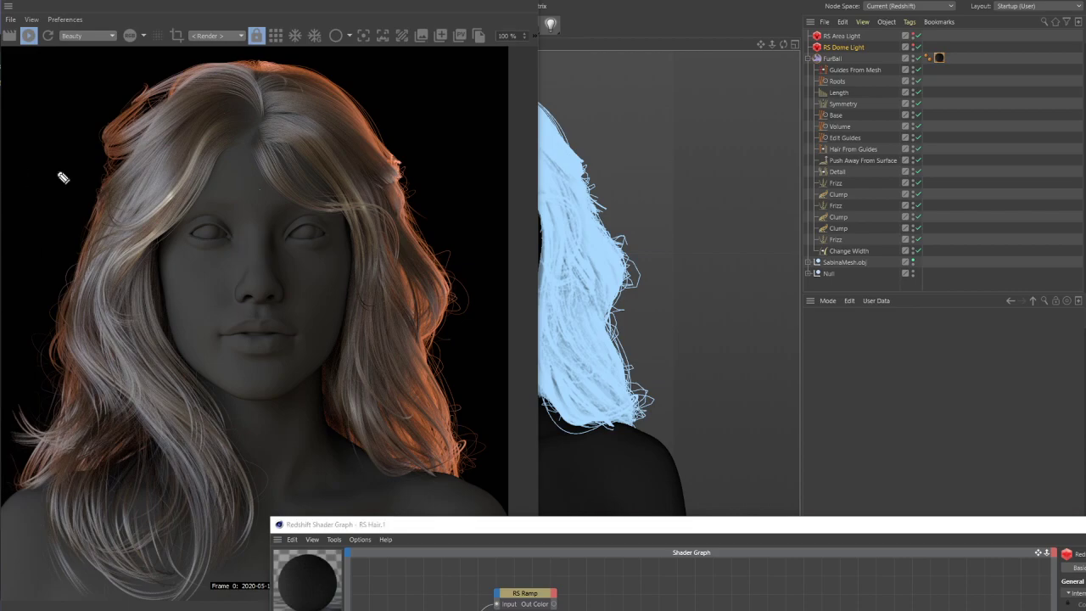
{"action": "mouse_move", "coordinate": [241, 125]}
{"action": "left_mouse_down"}
{"action": "mouse_move", "coordinate": [199, 133]}
{"action": "mouse_move", "coordinate": [120, 206]}
{"action": "left_mouse_up"}
{"action": "mouse_move", "coordinate": [103, 287]}
{"action": "left_mouse_down"}
{"action": "mouse_move", "coordinate": [254, 212]}
{"action": "mouse_move", "coordinate": [383, 296]}
{"action": "mouse_move", "coordinate": [330, 133]}
{"action": "mouse_move", "coordinate": [240, 126]}
{"action": "left_mouse_up"}
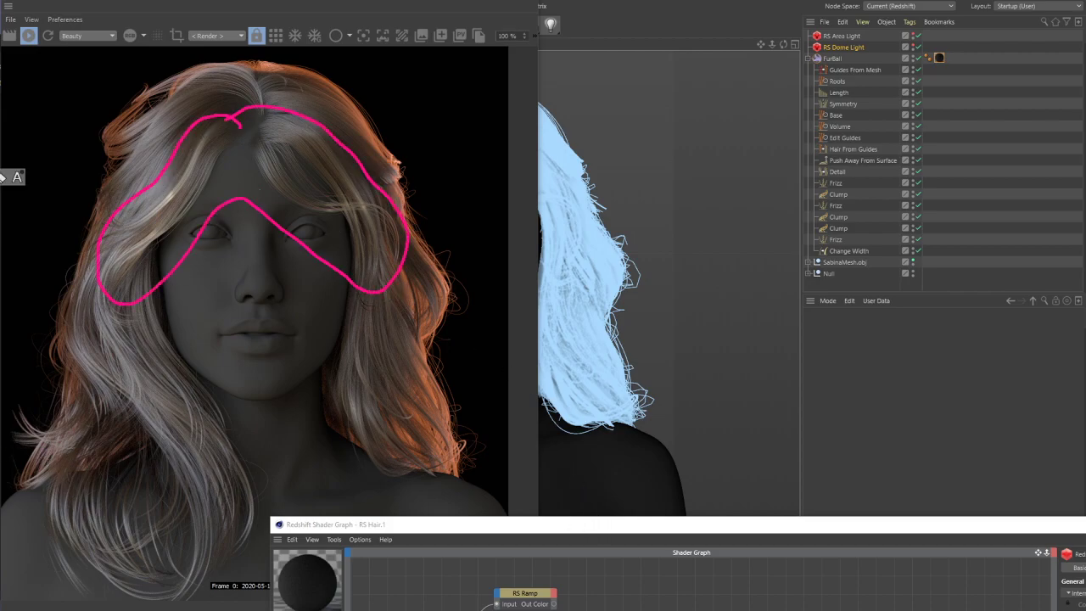
- Reposition the Shader Graph window low on screen, clear of the hair render
{"action": "left_click_drag", "start_coordinate": [703, 524], "coordinate": [660, 93]}
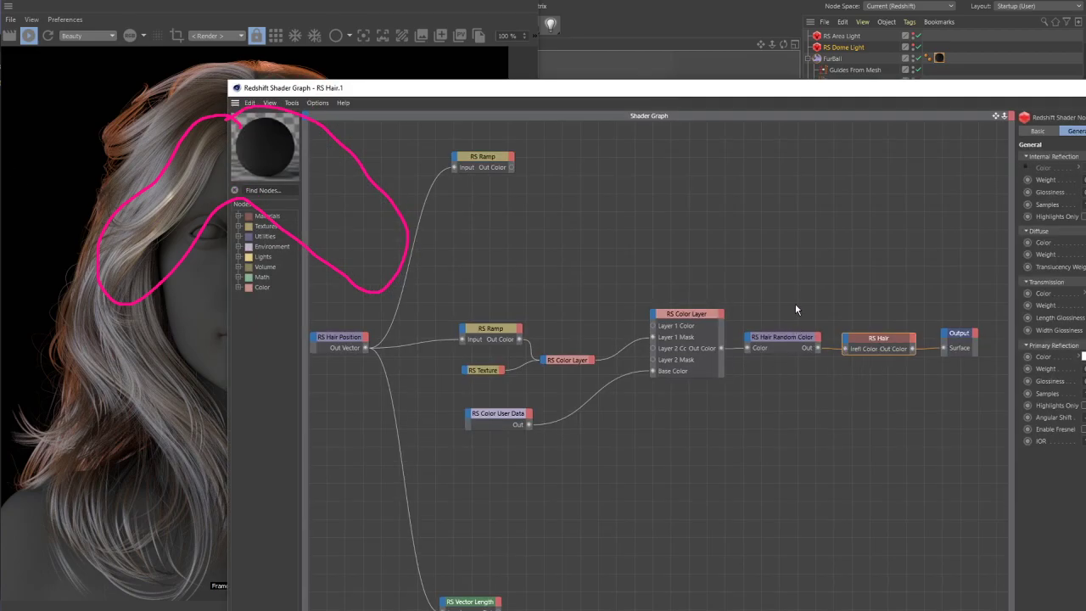
{"action": "left_click_drag", "start_coordinate": [344, 95], "coordinate": [494, 118]}
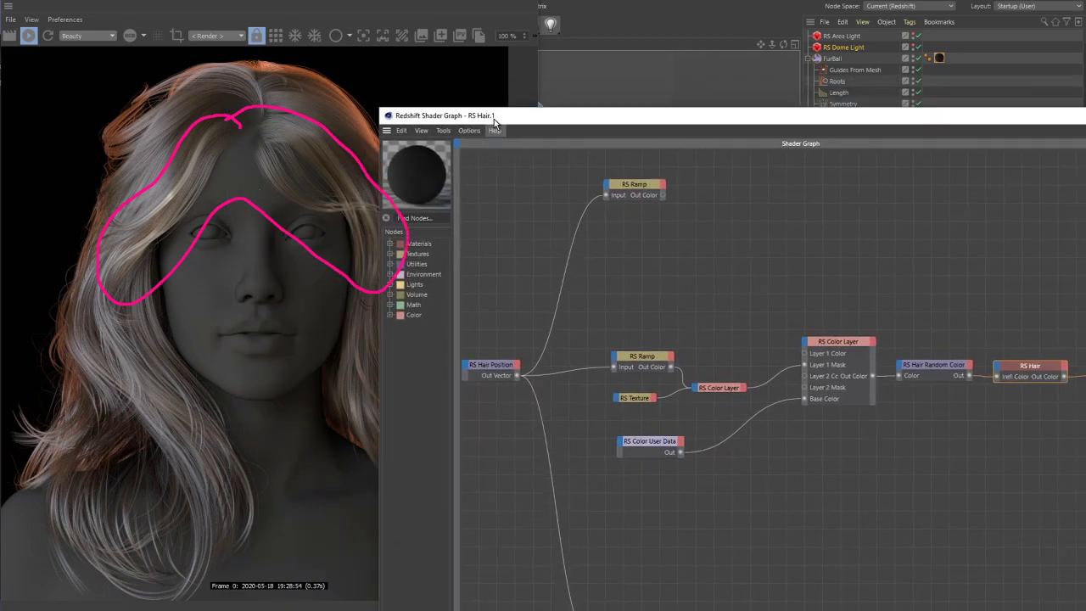
{"action": "left_click_drag", "start_coordinate": [494, 118], "coordinate": [336, 63]}
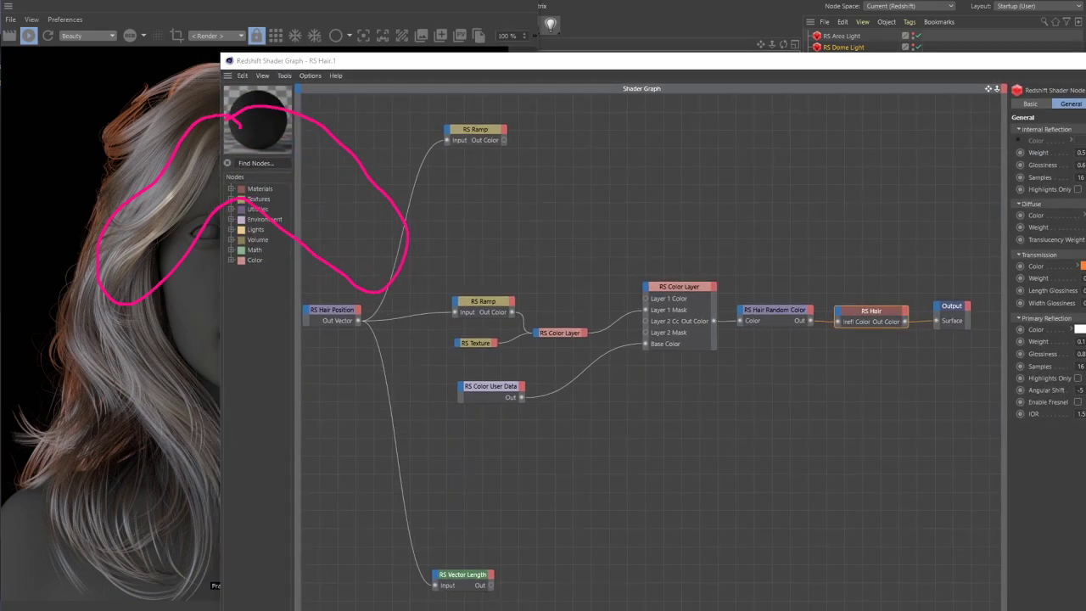
{"action": "left_click_drag", "start_coordinate": [433, 61], "coordinate": [441, 537]}
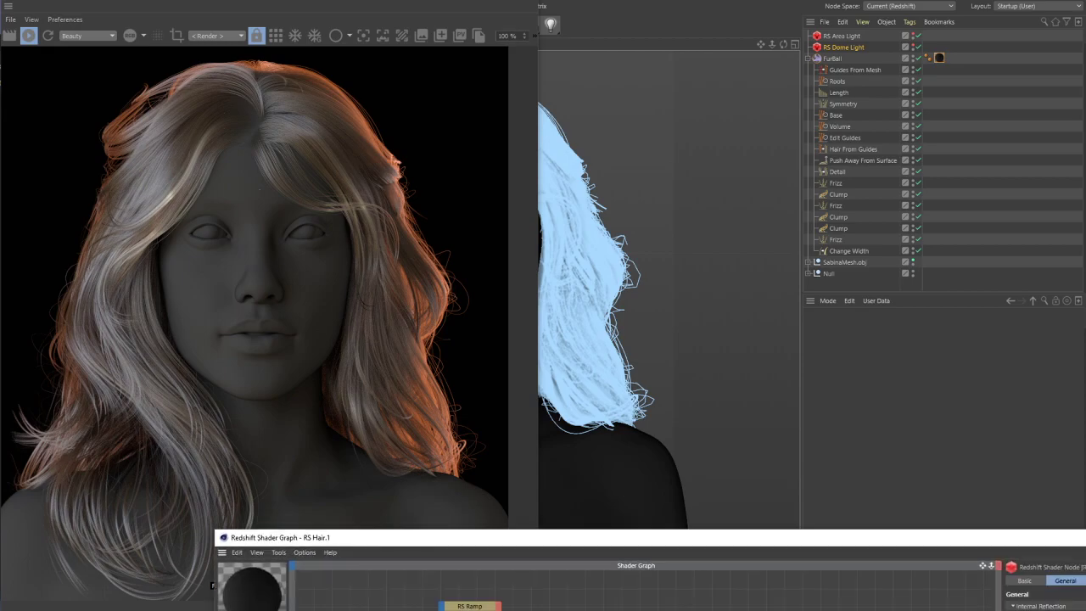
- Bring the main window forward and show the RenderView's snapshot strip
{"action": "left_click", "coordinate": [481, 412]}
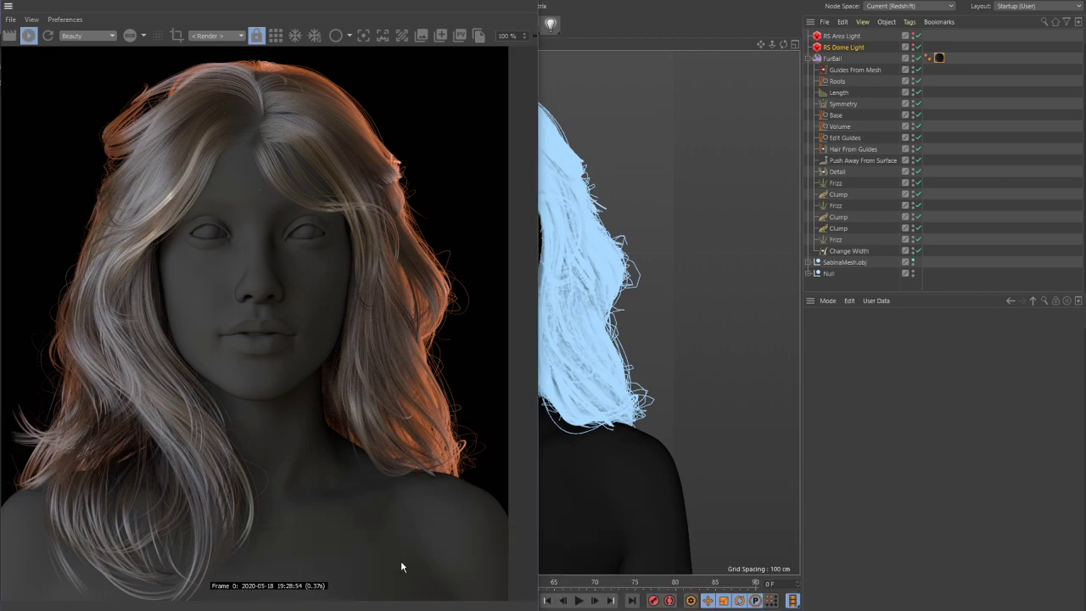
{"action": "left_click", "coordinate": [442, 37]}
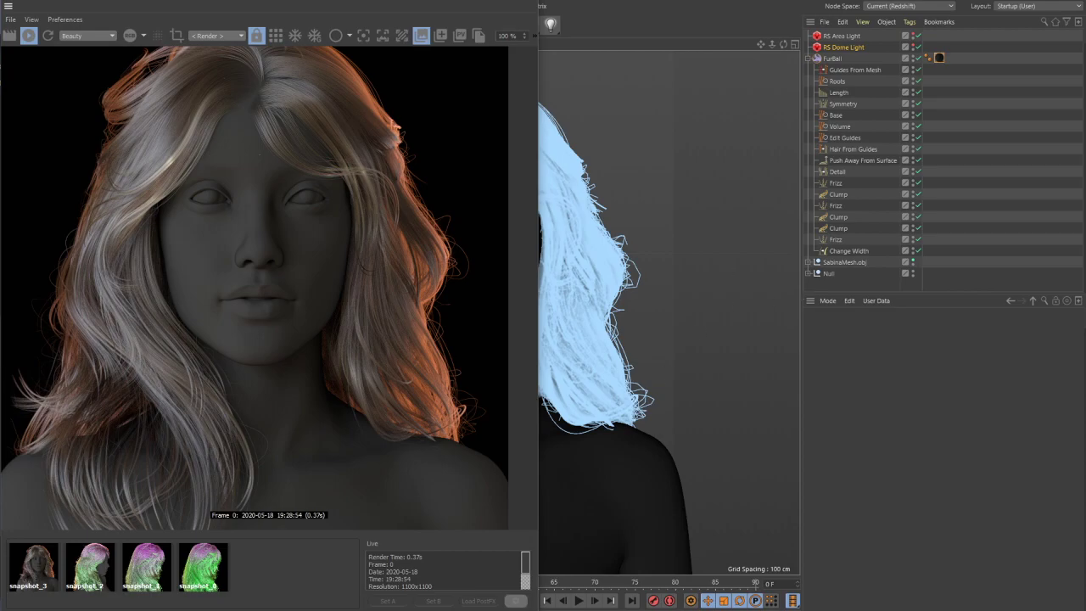
- Reopen the FurBall hair material's Shader Graph in a smaller window beside the render
{"action": "left_click", "coordinate": [939, 58]}
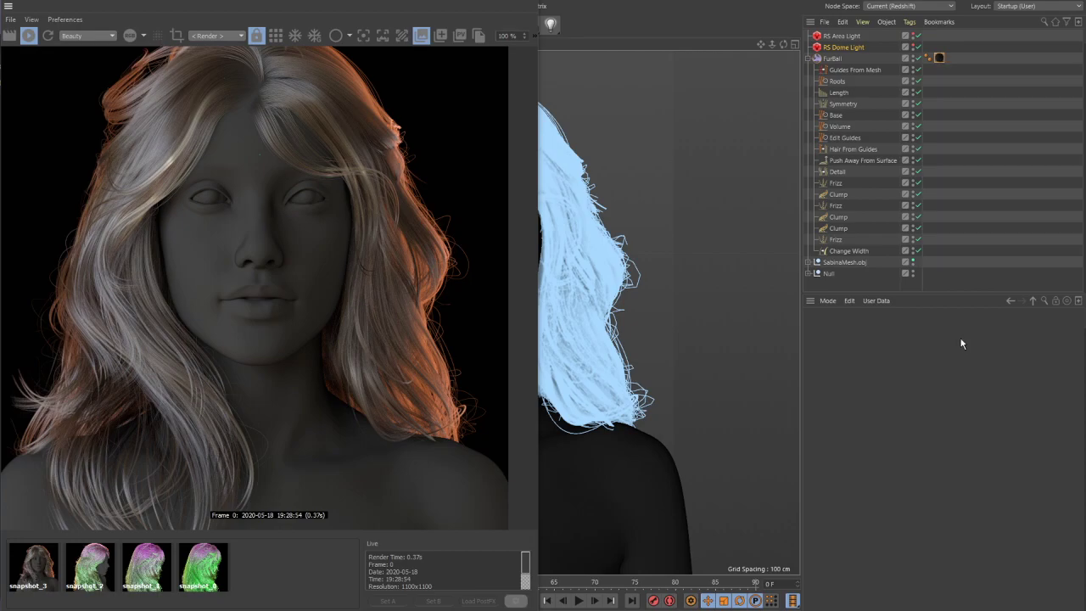
{"action": "left_click", "coordinate": [948, 423]}
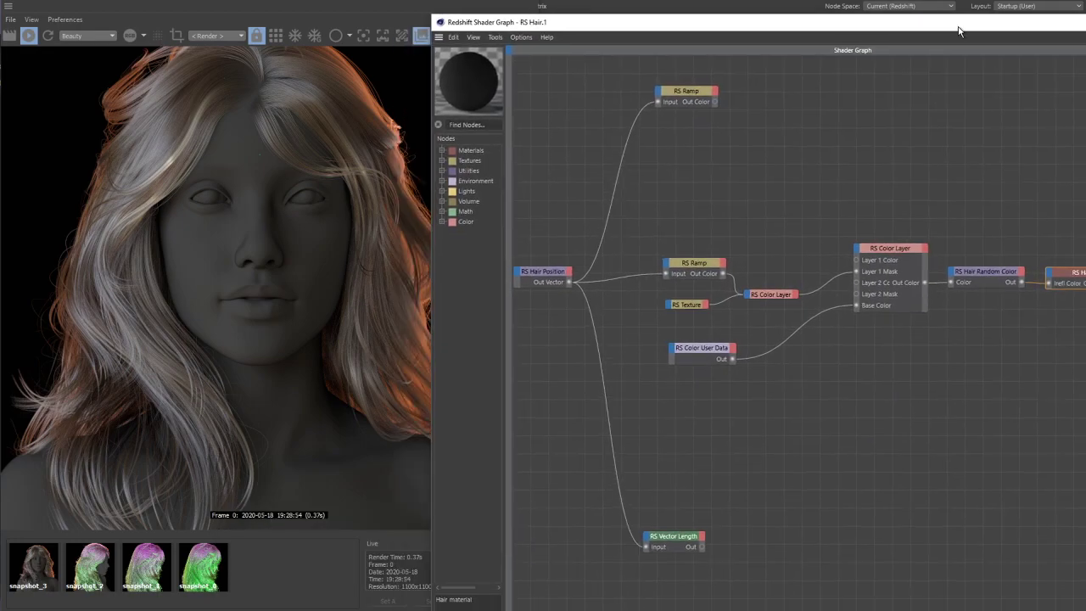
{"action": "left_click_drag", "start_coordinate": [958, 32], "coordinate": [596, 19]}
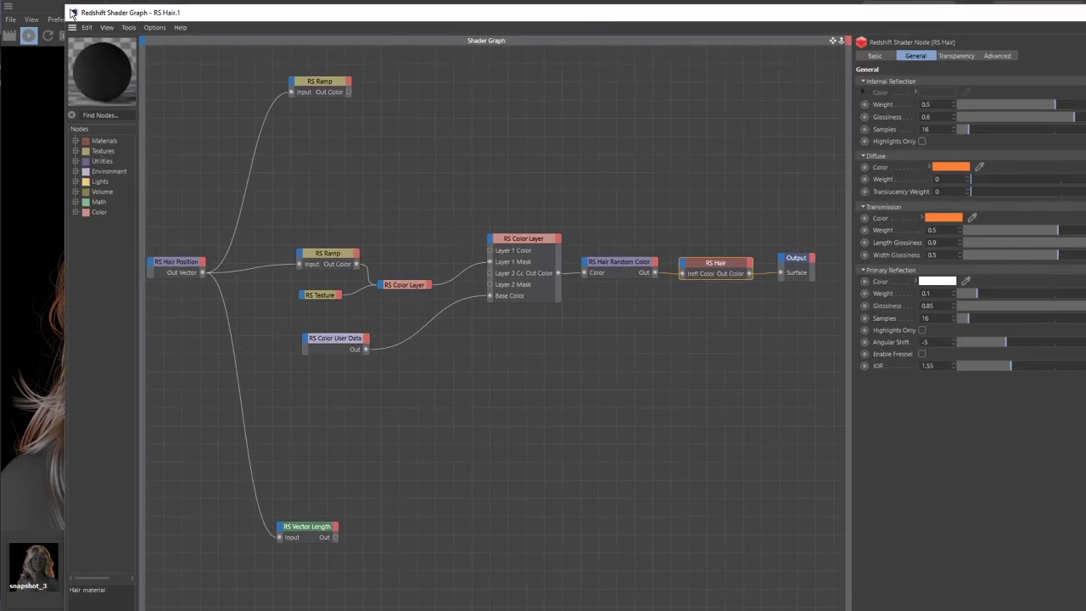
{"action": "left_click_drag", "start_coordinate": [67, 6], "coordinate": [343, 163]}
- Search the node list for 'color' and arrange the graph so both RS Color Layer nodes are visible
{"action": "left_click", "coordinate": [388, 274]}
{"action": "type", "text": "color"}
{"action": "key", "text": "BackSpace"}
{"action": "key", "text": "BackSpace"}
{"action": "key", "text": "BackSpace"}
{"action": "key", "text": "BackSpace"}
{"action": "key", "text": "BackSpace"}
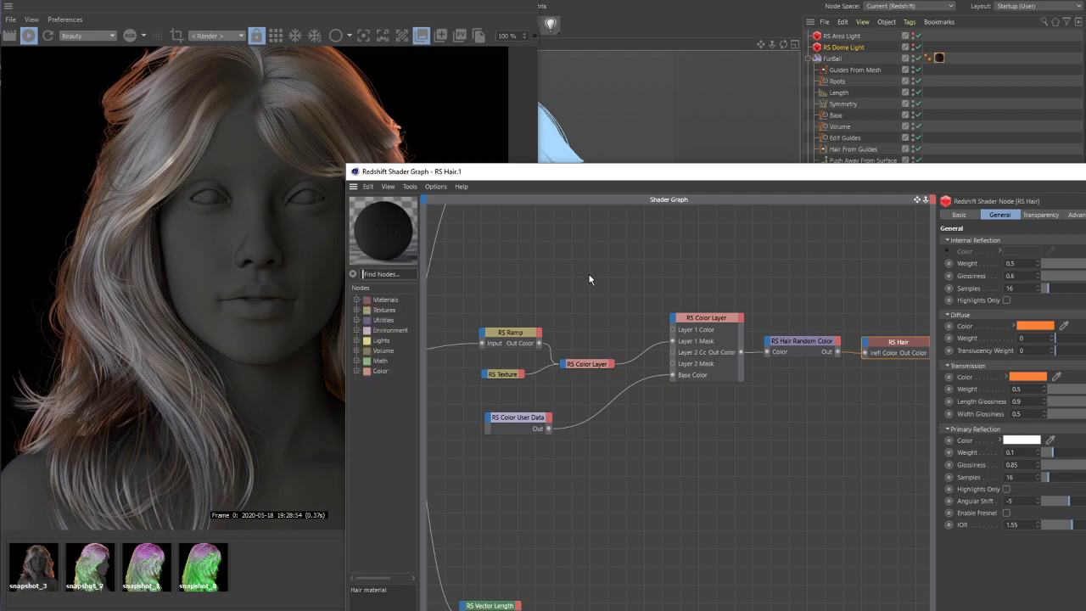
{"action": "middle_click_drag", "start_coordinate": [589, 277], "coordinate": [806, 292]}
{"action": "scroll", "coordinate": [737, 394], "scroll_direction": "up", "scroll_amount": 2}
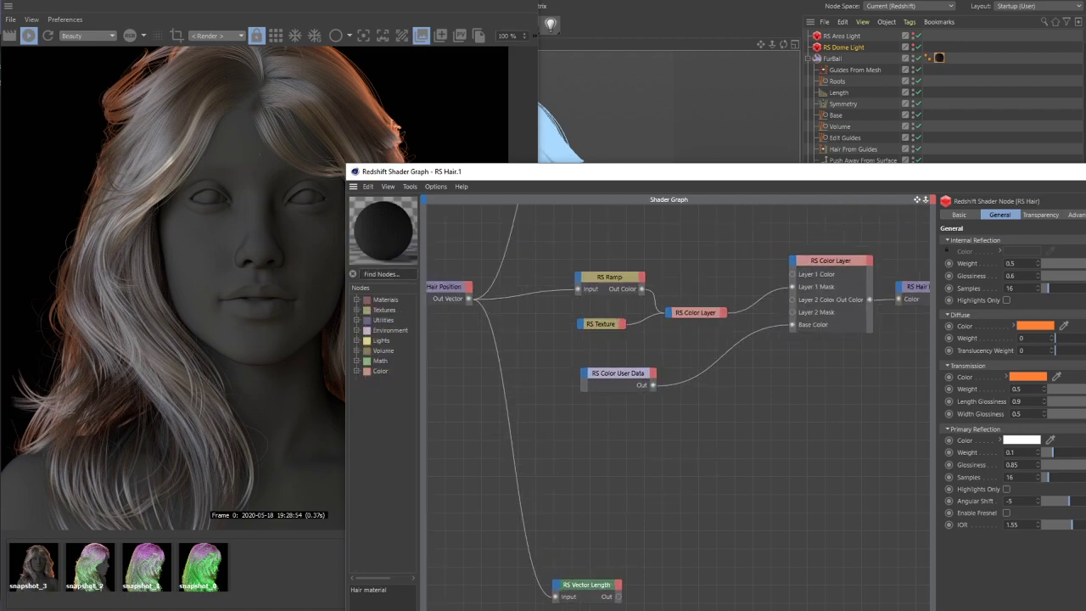
{"action": "left_click_drag", "start_coordinate": [525, 174], "coordinate": [541, 136]}
{"action": "middle_click_drag", "start_coordinate": [732, 359], "coordinate": [705, 370]}
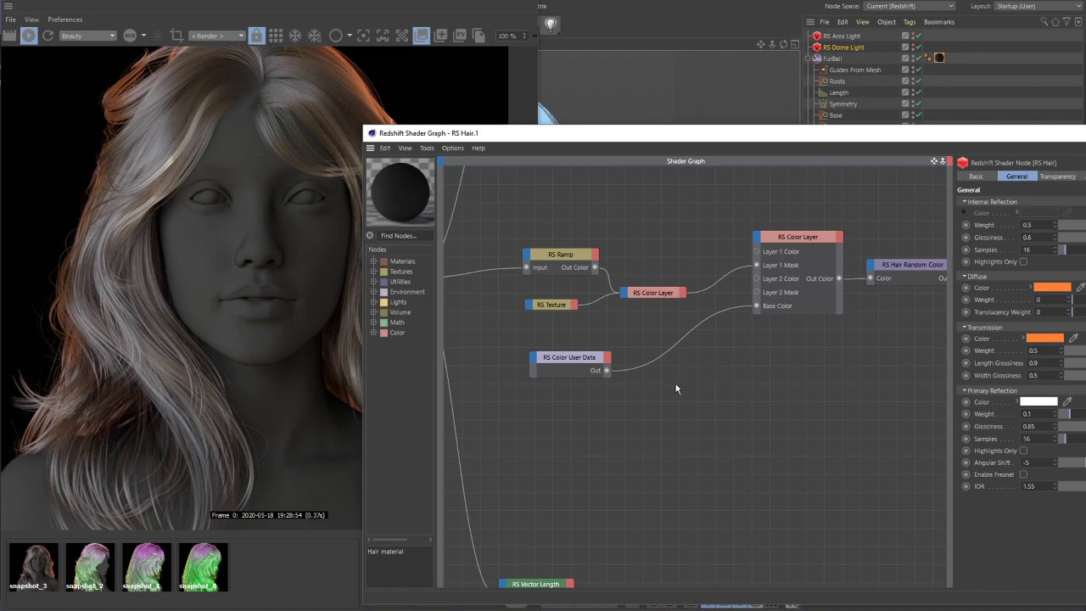
{"action": "scroll", "coordinate": [647, 317], "scroll_direction": "up", "scroll_amount": 3}
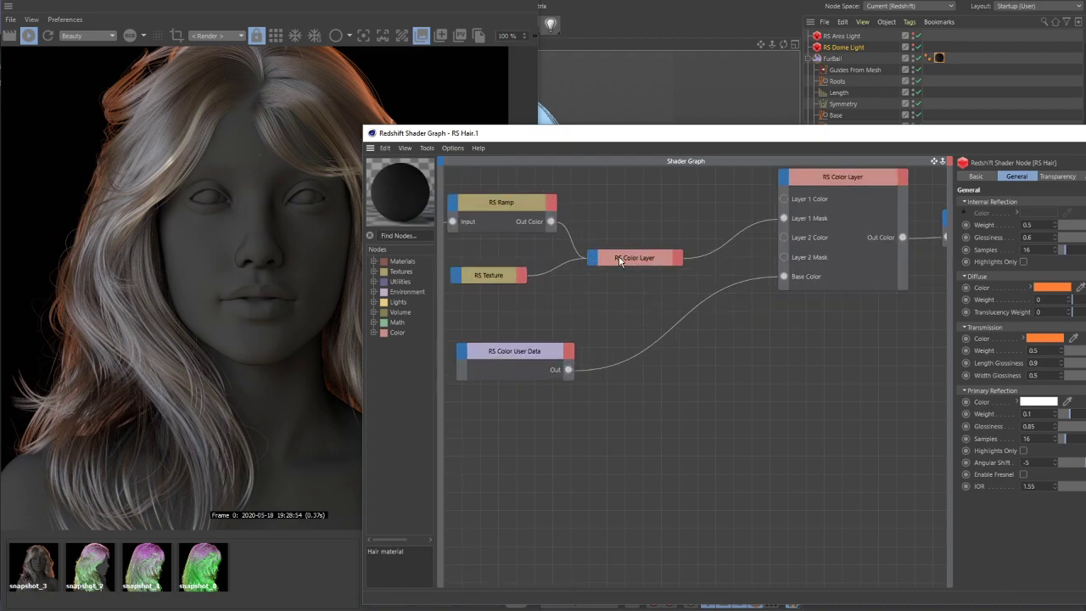
{"action": "left_click", "coordinate": [627, 259]}
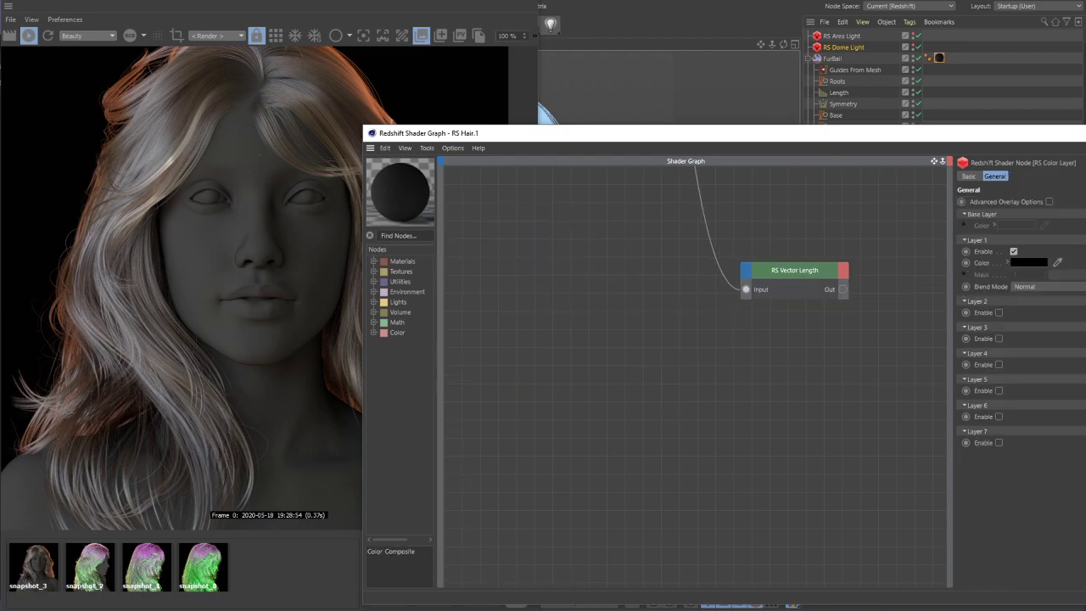
{"action": "scroll", "coordinate": [658, 271], "scroll_direction": "down", "scroll_amount": 2}
{"action": "middle_click_drag", "start_coordinate": [738, 294], "coordinate": [685, 409]}
{"action": "scroll", "coordinate": [789, 286], "scroll_direction": "up", "scroll_amount": 1}
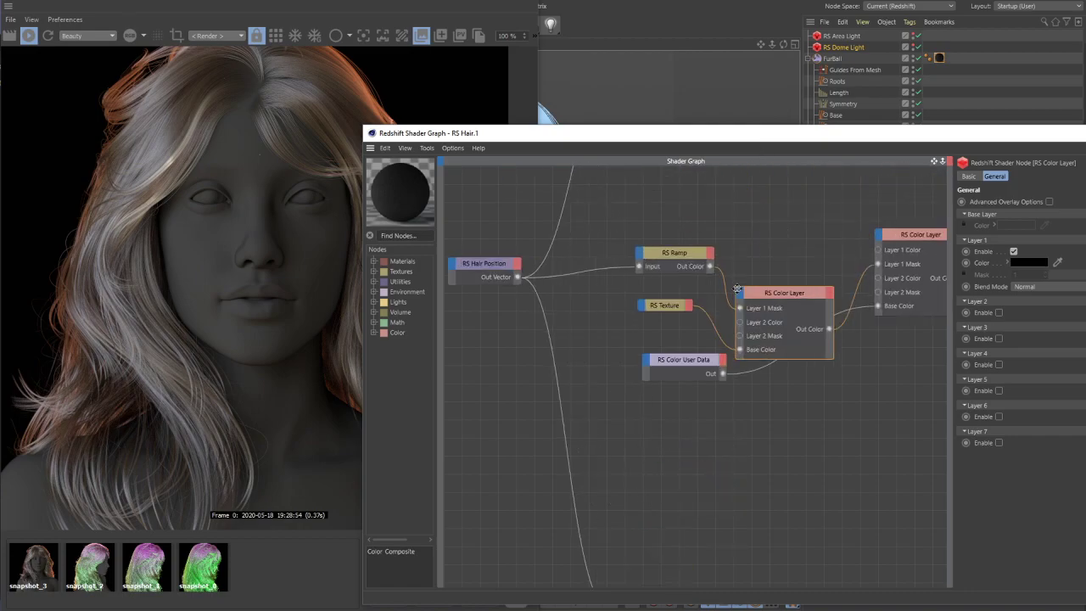
{"action": "left_click_drag", "start_coordinate": [787, 303], "coordinate": [802, 235]}
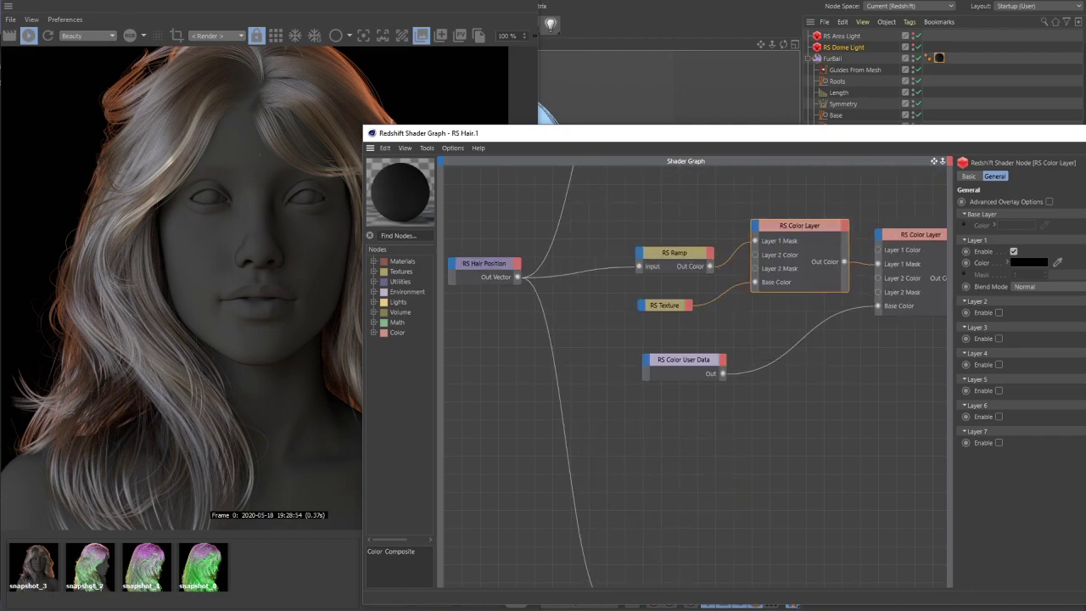
{"action": "scroll", "coordinate": [713, 317], "scroll_direction": "up", "scroll_amount": 1}
{"action": "middle_click_drag", "start_coordinate": [686, 290], "coordinate": [537, 343]}
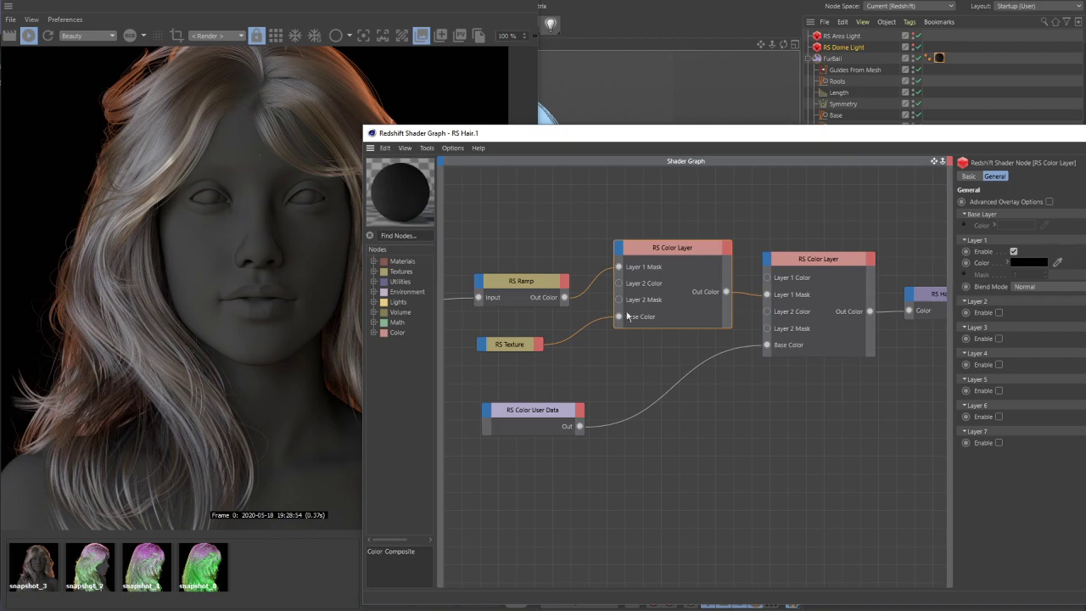
- Wire RS Texture's Out Color into the second RS Color Layer's Layer 1 Mask
{"action": "left_click", "coordinate": [517, 346]}
{"action": "middle_click_drag", "start_coordinate": [604, 356], "coordinate": [594, 371]}
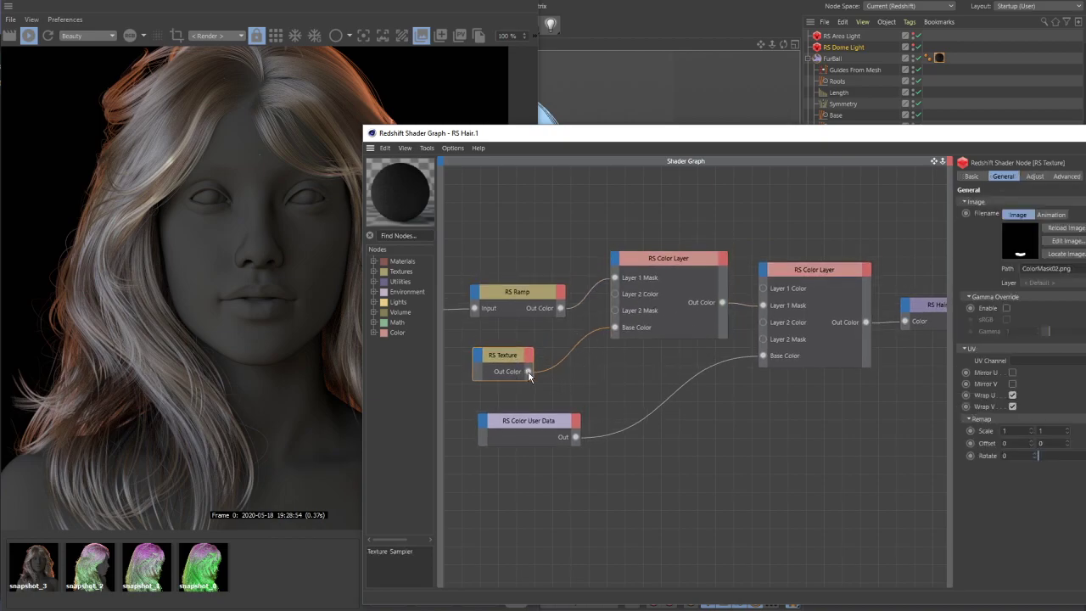
{"action": "left_click_drag", "start_coordinate": [527, 371], "coordinate": [765, 304]}
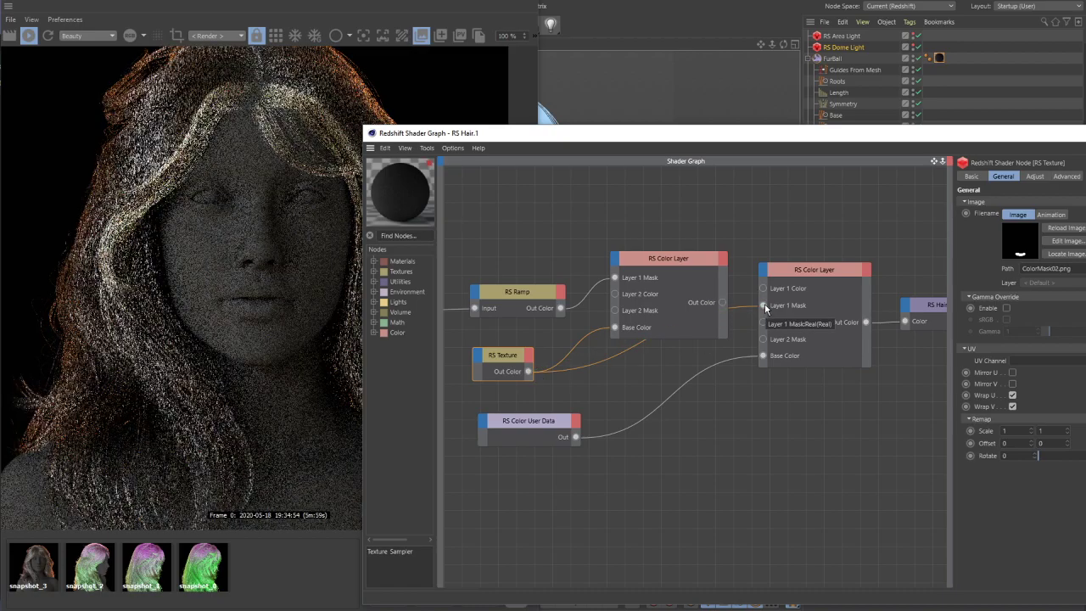
{"action": "left_click_drag", "start_coordinate": [509, 134], "coordinate": [720, 115]}
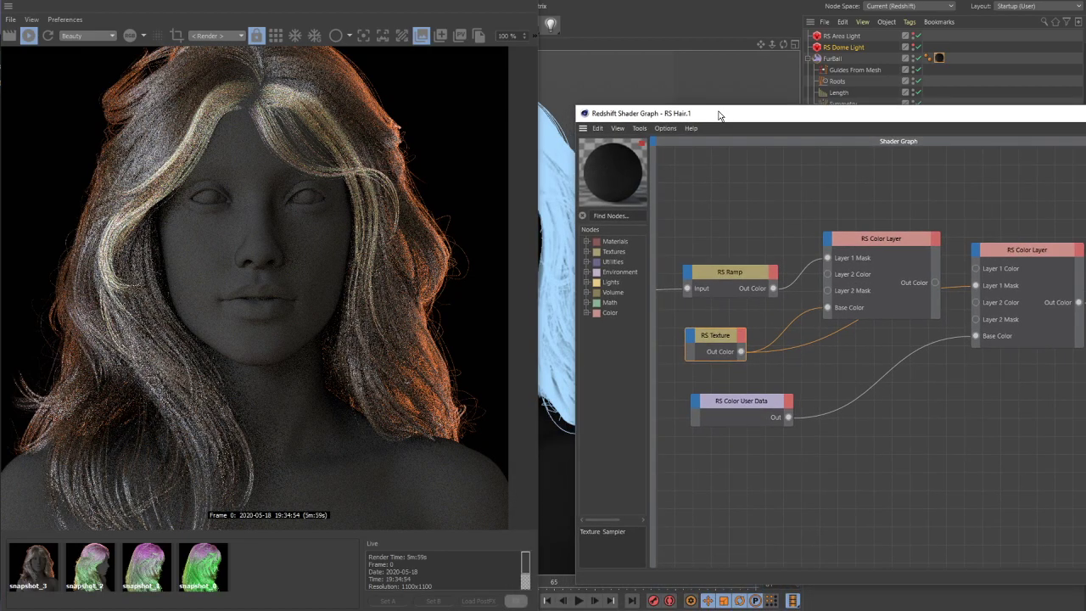
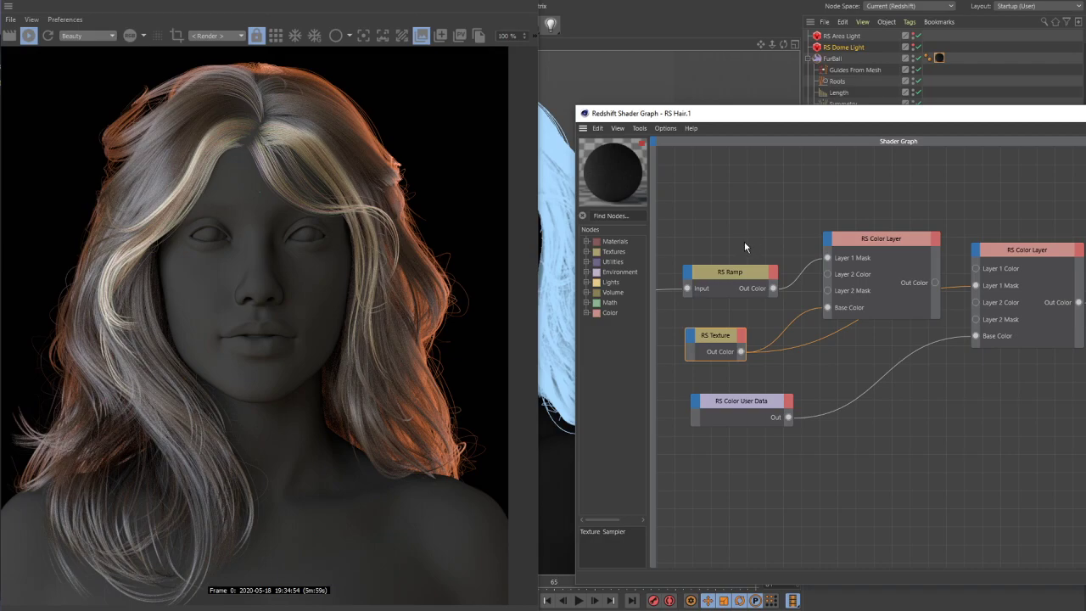
- Duplicate the RS Ramp node and place the copy below the other nodes
{"action": "key", "text": "h"}
{"action": "scroll", "coordinate": [809, 235], "scroll_direction": "up", "scroll_amount": 2}
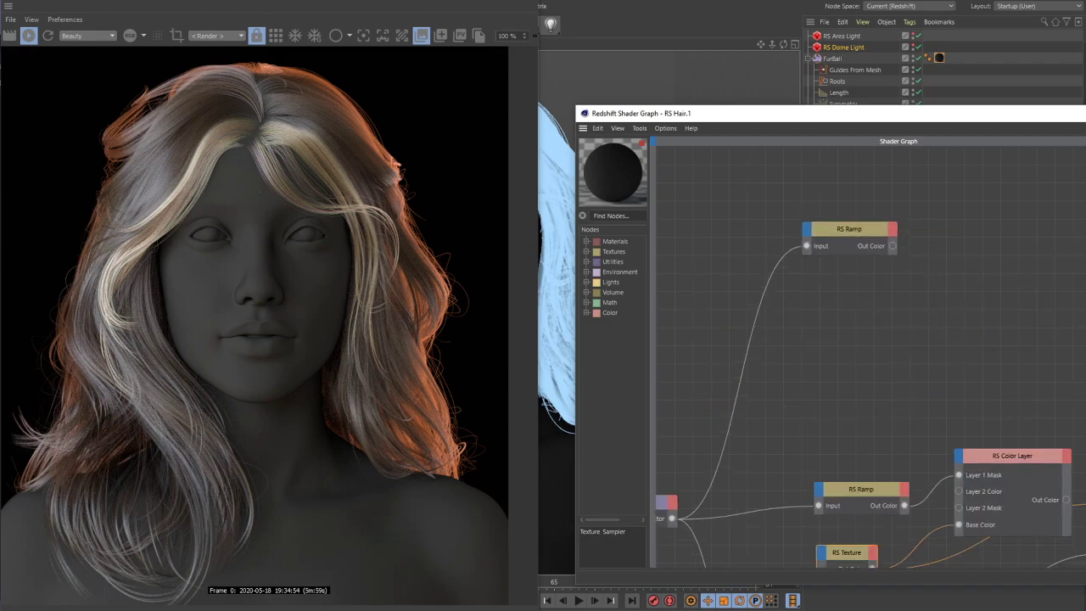
{"action": "middle_click_drag", "start_coordinate": [859, 222], "coordinate": [859, 162]}
{"action": "left_click_drag", "start_coordinate": [855, 172], "coordinate": [815, 370]}
{"action": "middle_click_drag", "start_coordinate": [815, 371], "coordinate": [772, 269]}
{"action": "left_click_drag", "start_coordinate": [772, 270], "coordinate": [1073, 395]}
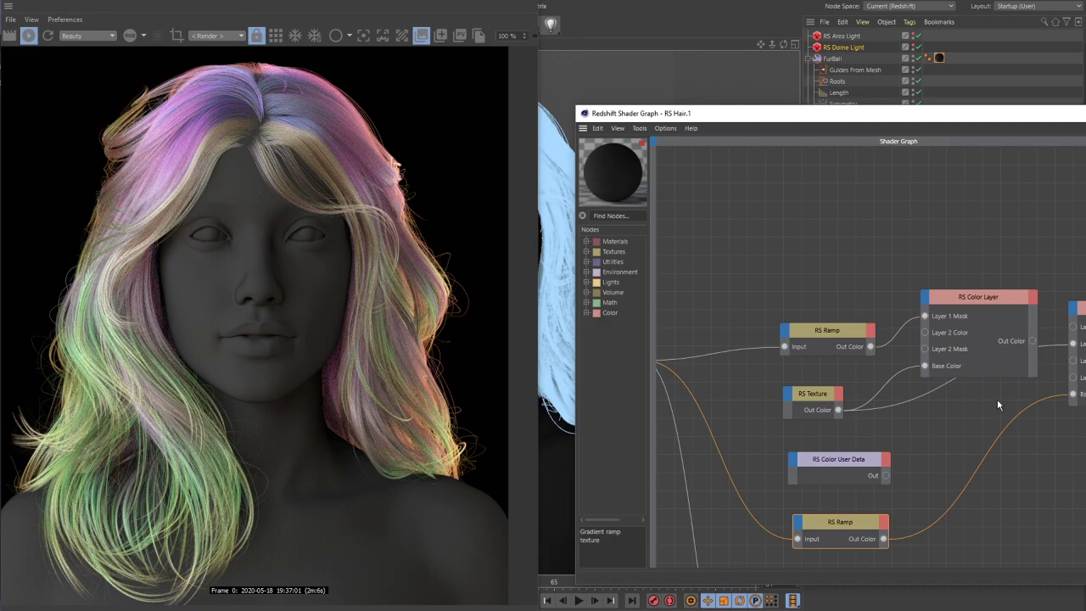
{"action": "middle_click_drag", "start_coordinate": [904, 245], "coordinate": [892, 238]}
{"action": "scroll", "coordinate": [796, 227], "scroll_direction": "down", "scroll_amount": 5}
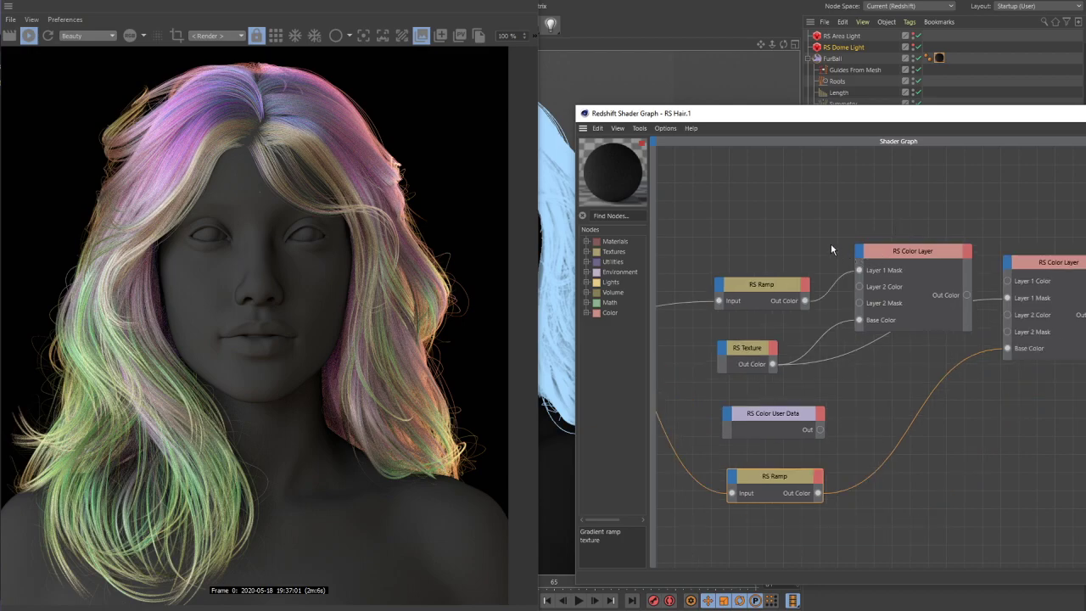
{"action": "middle_click_drag", "start_coordinate": [684, 243], "coordinate": [767, 226]}
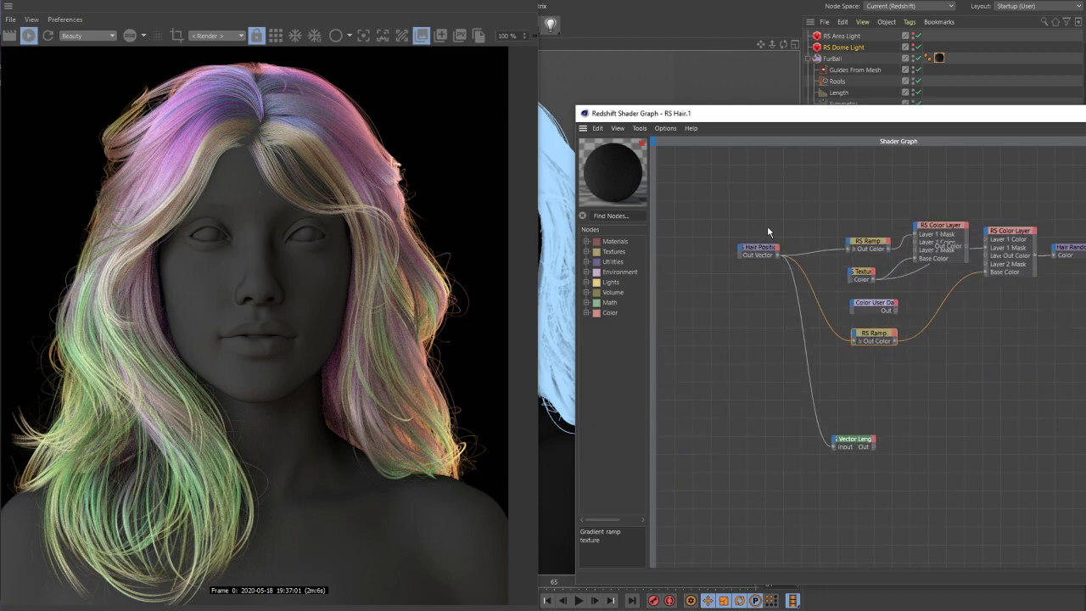
{"action": "scroll", "coordinate": [804, 240], "scroll_direction": "up", "scroll_amount": 2}
{"action": "middle_click_drag", "start_coordinate": [842, 247], "coordinate": [763, 224]}
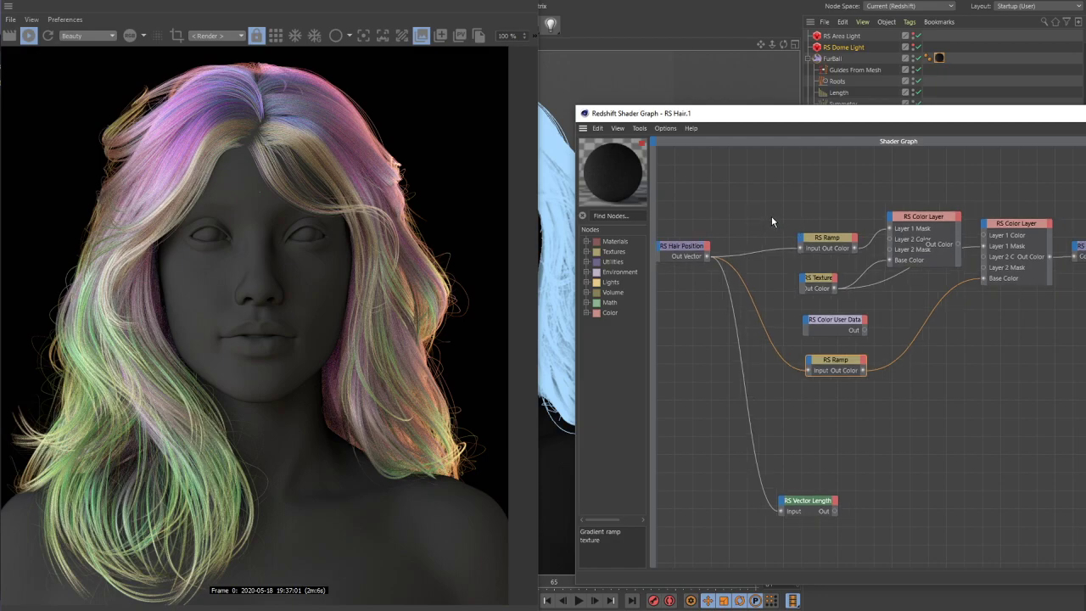
{"action": "middle_click_drag", "start_coordinate": [875, 202], "coordinate": [679, 190]}
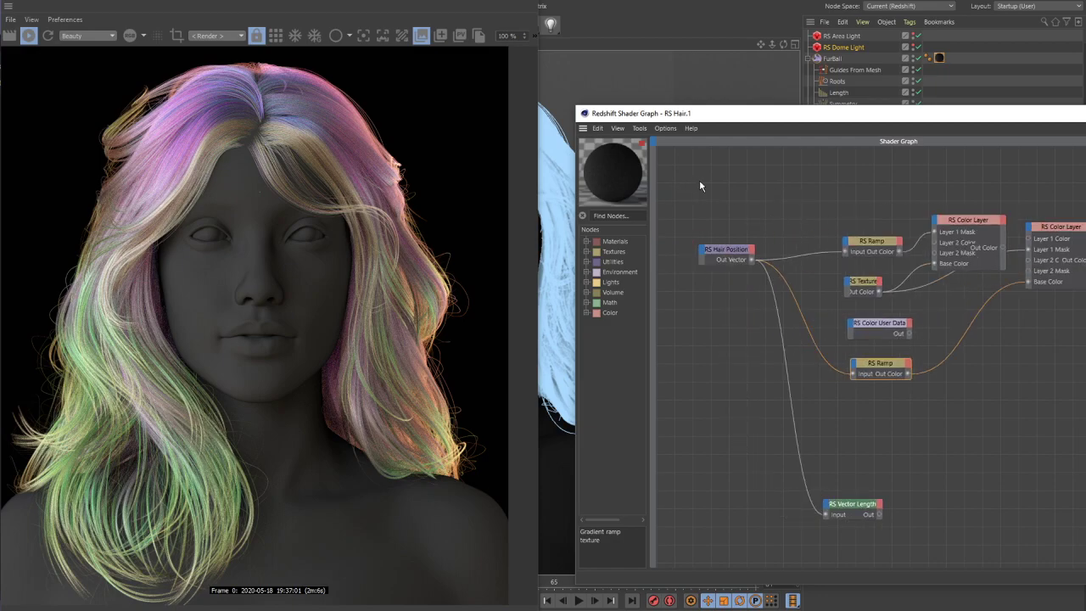
{"action": "left_click", "coordinate": [726, 251]}
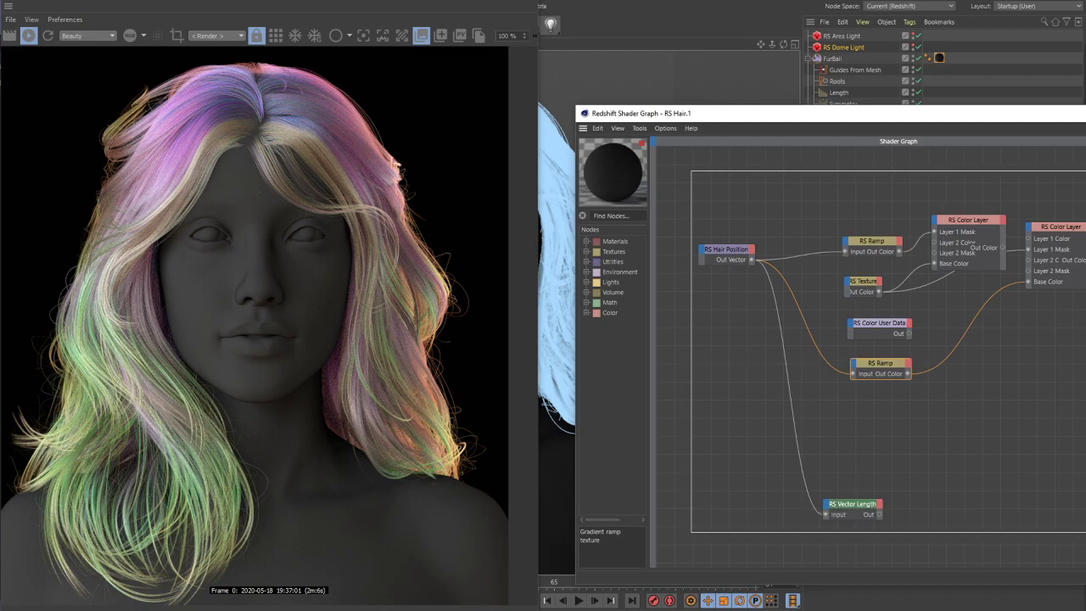
{"action": "scroll", "coordinate": [788, 256], "scroll_direction": "up", "scroll_amount": 2}
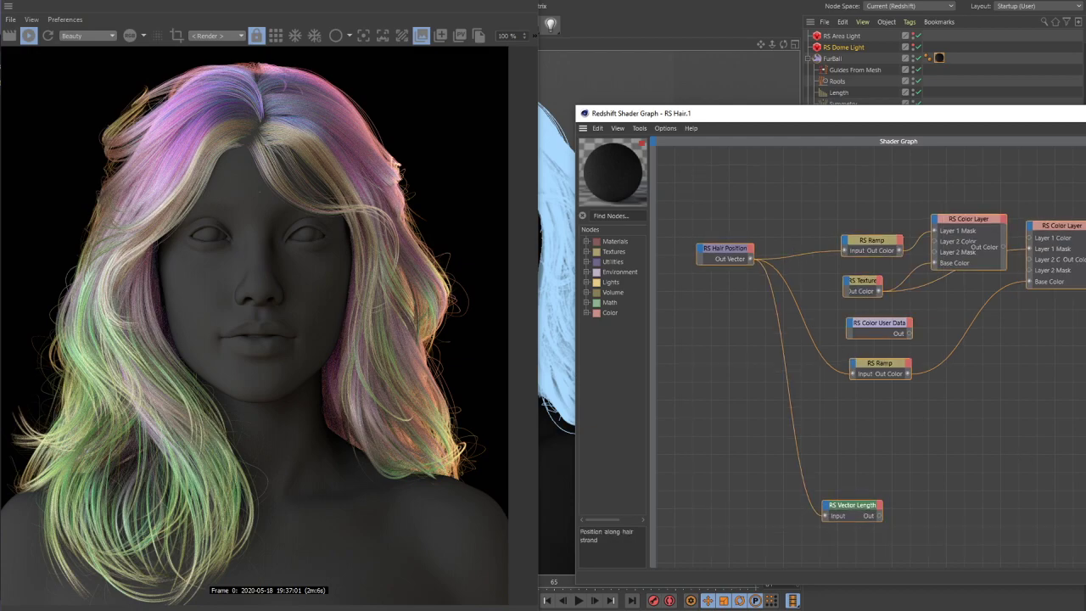
{"action": "left_click", "coordinate": [597, 129]}
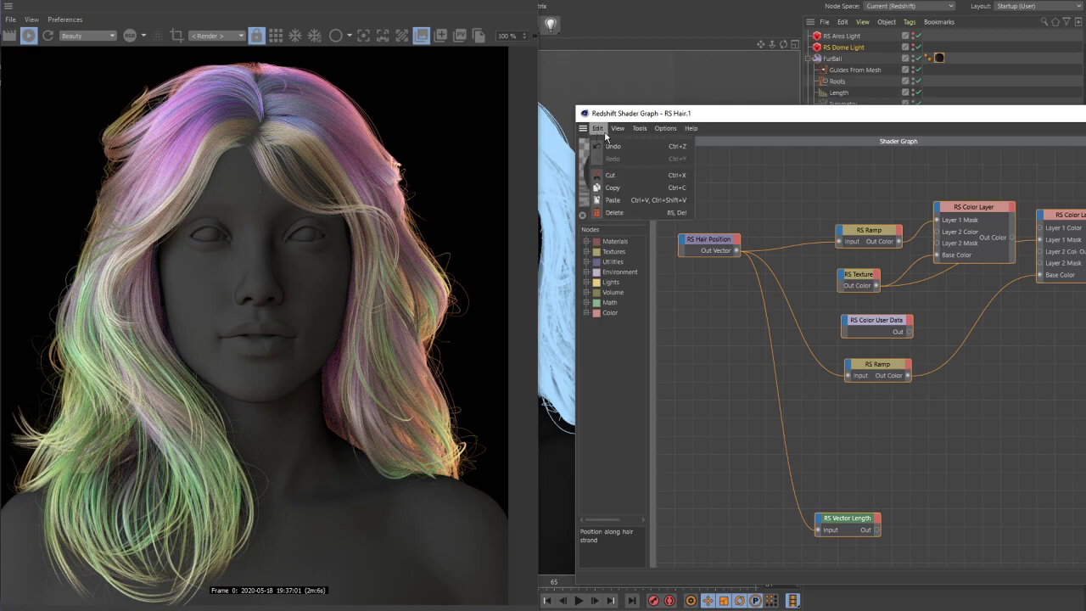
{"action": "mouse_move", "coordinate": [615, 129]}
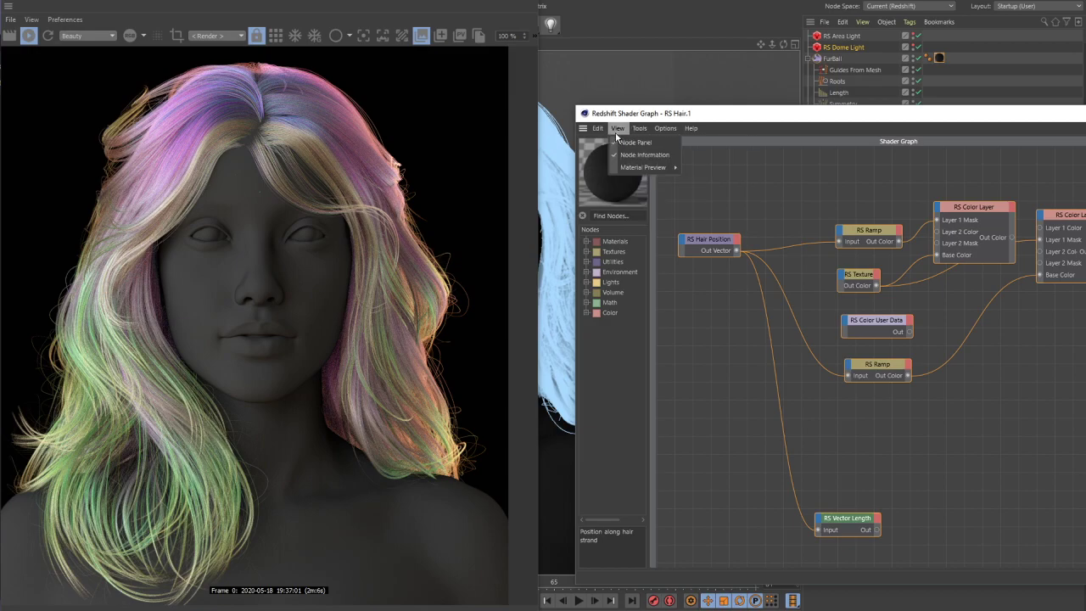
{"action": "mouse_move", "coordinate": [628, 169]}
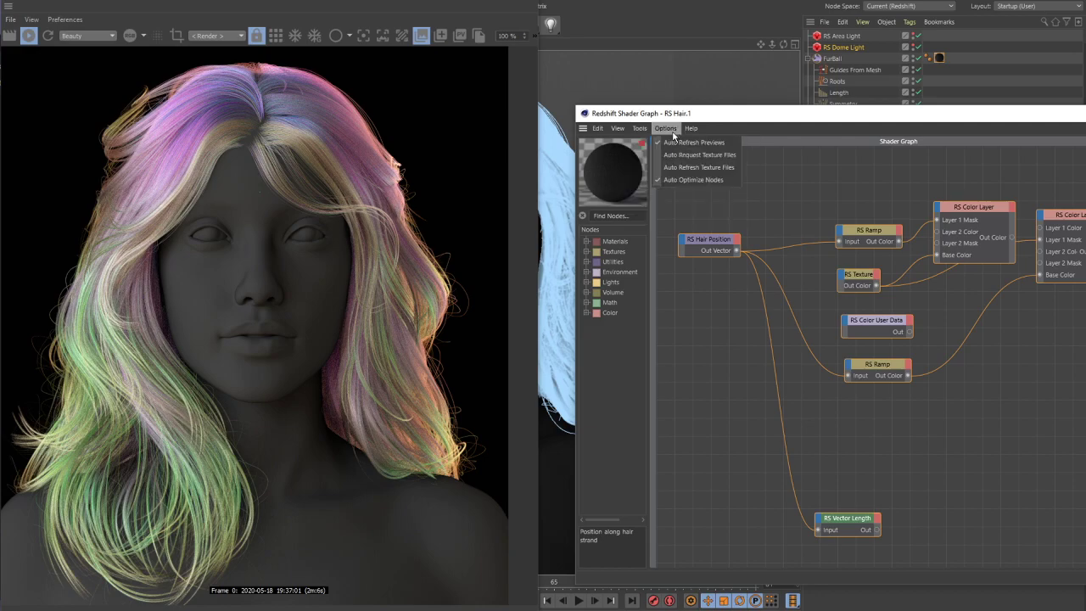
{"action": "left_click", "coordinate": [807, 179]}
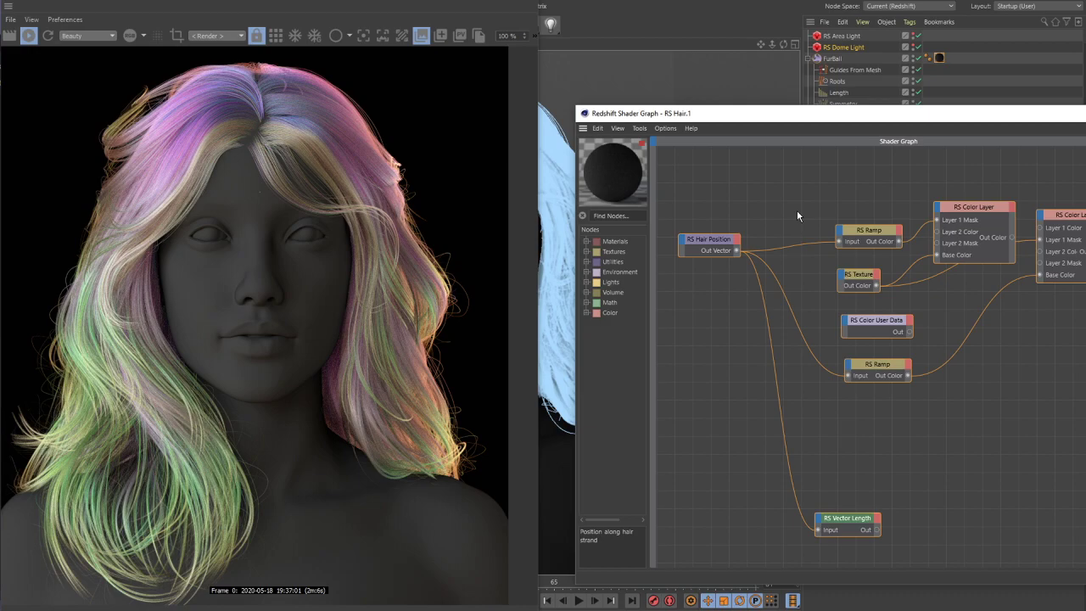
{"action": "left_click_drag", "start_coordinate": [902, 113], "coordinate": [827, 78]}
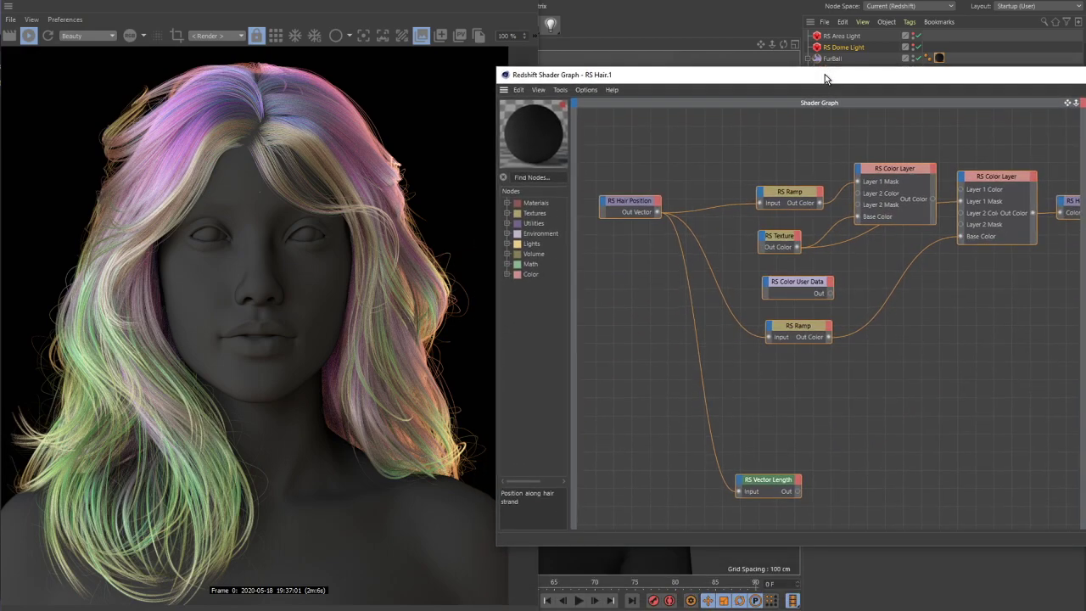
{"action": "left_click", "coordinate": [444, 34]}
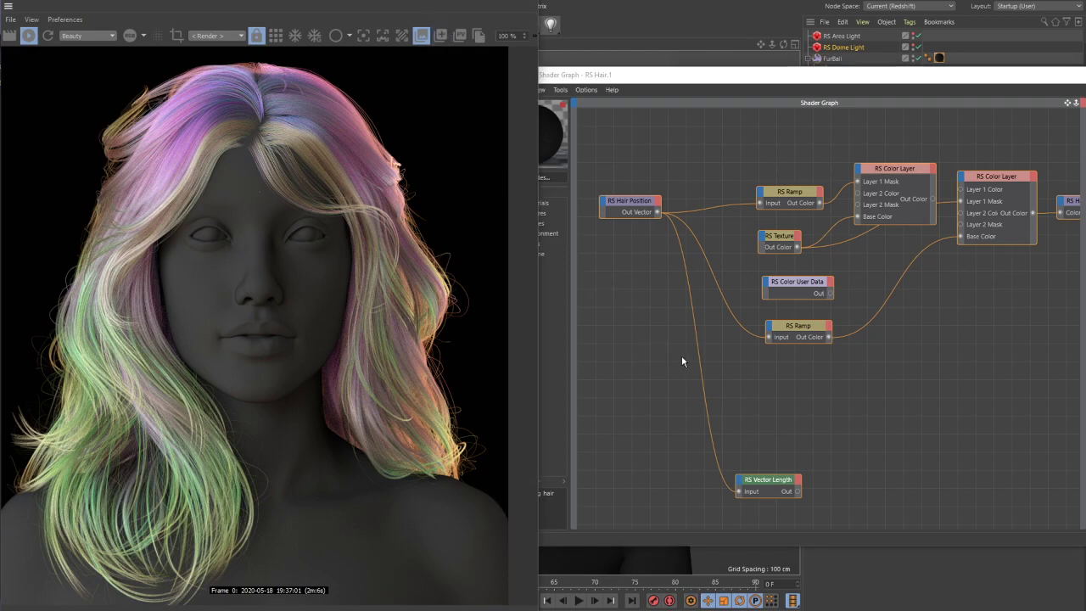
{"action": "left_click", "coordinate": [874, 269]}
{"action": "scroll", "coordinate": [874, 268], "scroll_direction": "up", "scroll_amount": 1}
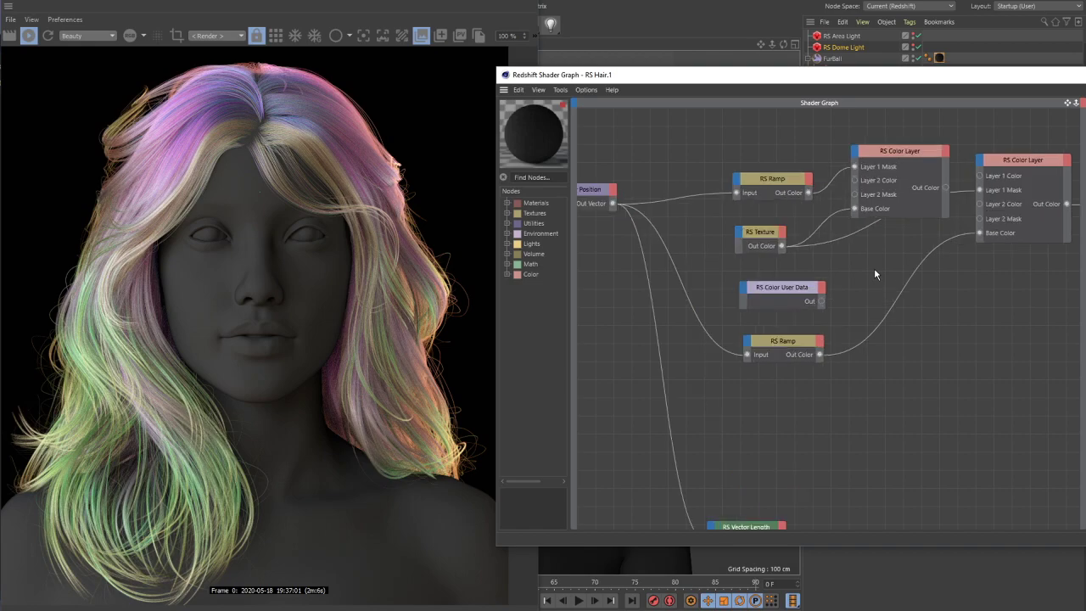
{"action": "scroll", "coordinate": [874, 272], "scroll_direction": "down", "scroll_amount": 3}
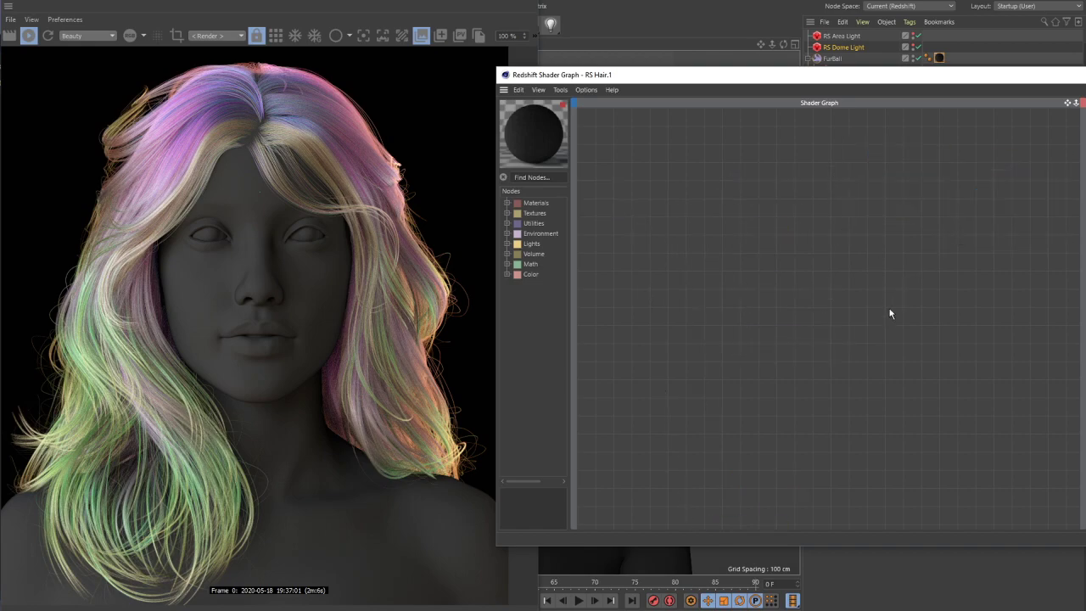
{"action": "key", "text": "h"}
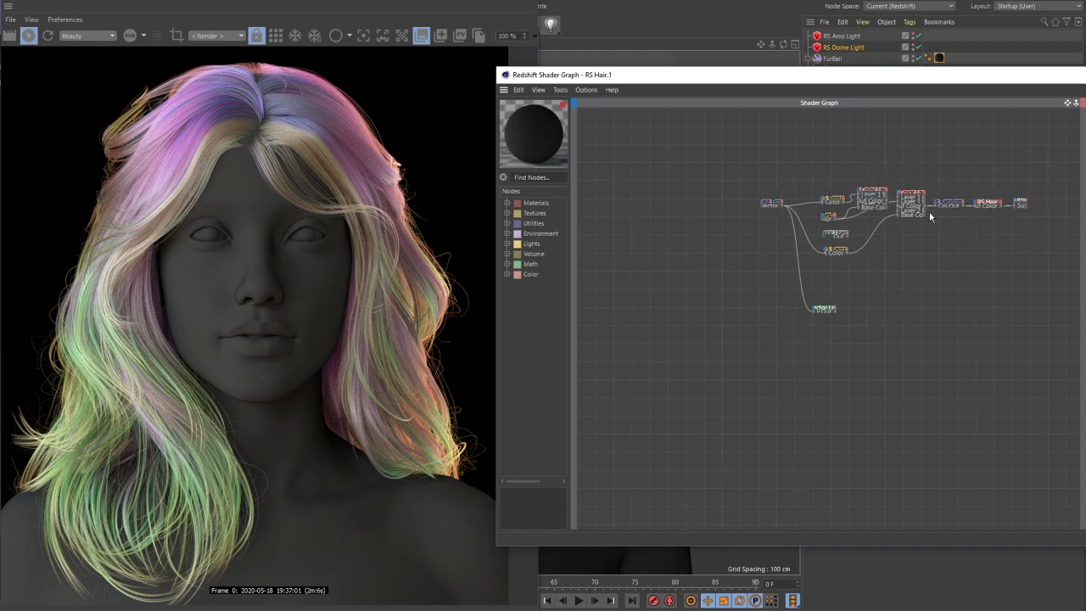
{"action": "scroll", "coordinate": [928, 238], "scroll_direction": "up", "scroll_amount": 2}
{"action": "scroll", "coordinate": [921, 247], "scroll_direction": "up", "scroll_amount": 1}
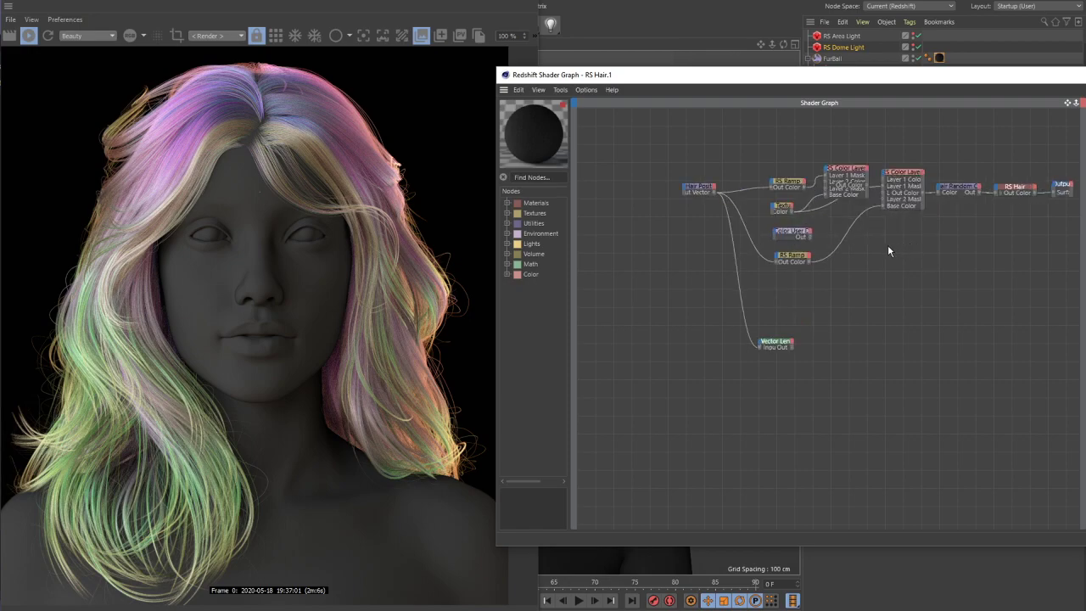
{"action": "scroll", "coordinate": [924, 224], "scroll_direction": "up", "scroll_amount": 1}
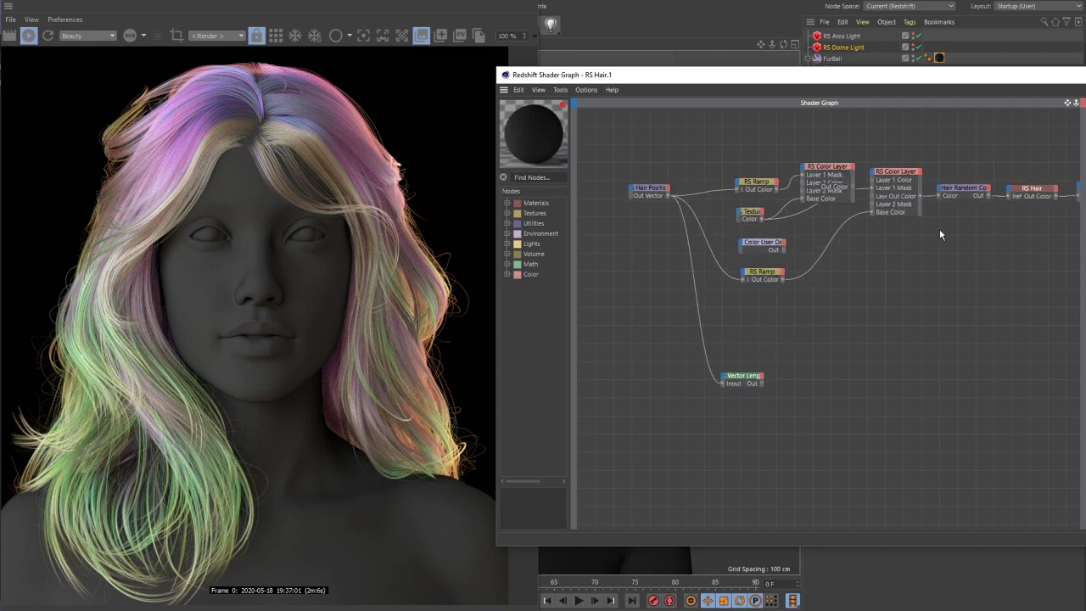
{"action": "scroll", "coordinate": [925, 223], "scroll_direction": "up", "scroll_amount": 5}
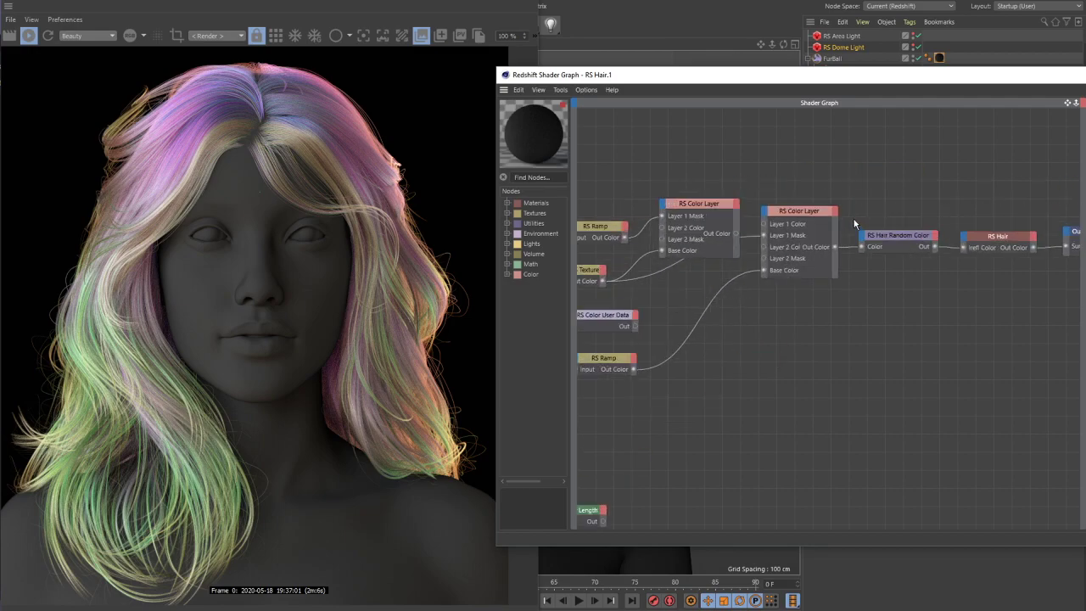
{"action": "middle_click_drag", "start_coordinate": [925, 222], "coordinate": [867, 194]}
{"action": "middle_click_drag", "start_coordinate": [674, 231], "coordinate": [819, 248]}
{"action": "middle_click_drag", "start_coordinate": [599, 270], "coordinate": [691, 272]}
{"action": "left_click", "coordinate": [787, 192]}
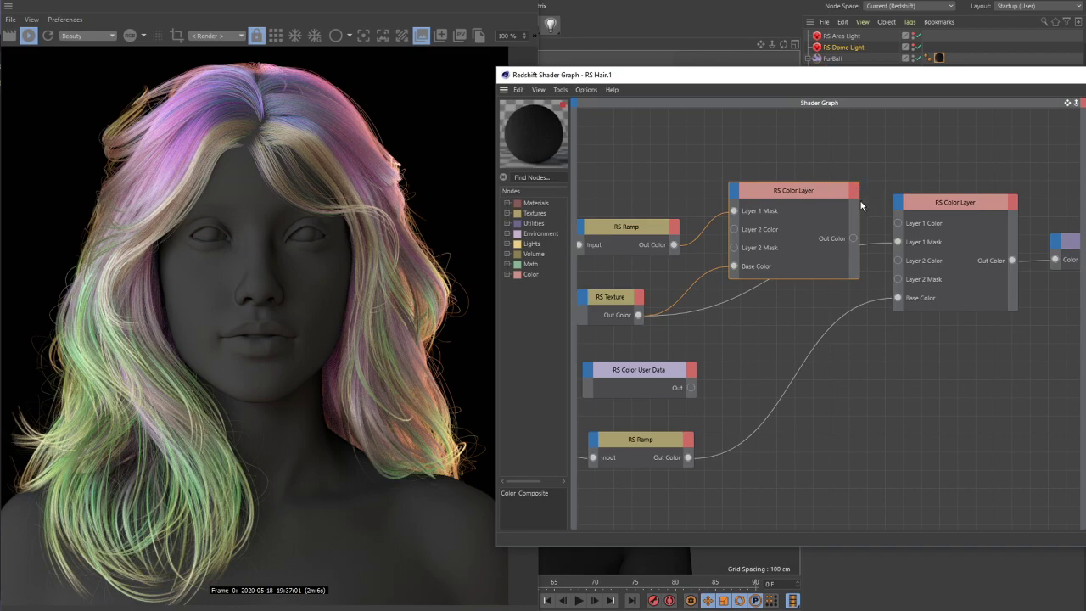
- Raise the left RS Color Layer node and nudge the right one slightly right
{"action": "left_click", "coordinate": [949, 203]}
{"action": "left_click_drag", "start_coordinate": [808, 190], "coordinate": [807, 140]}
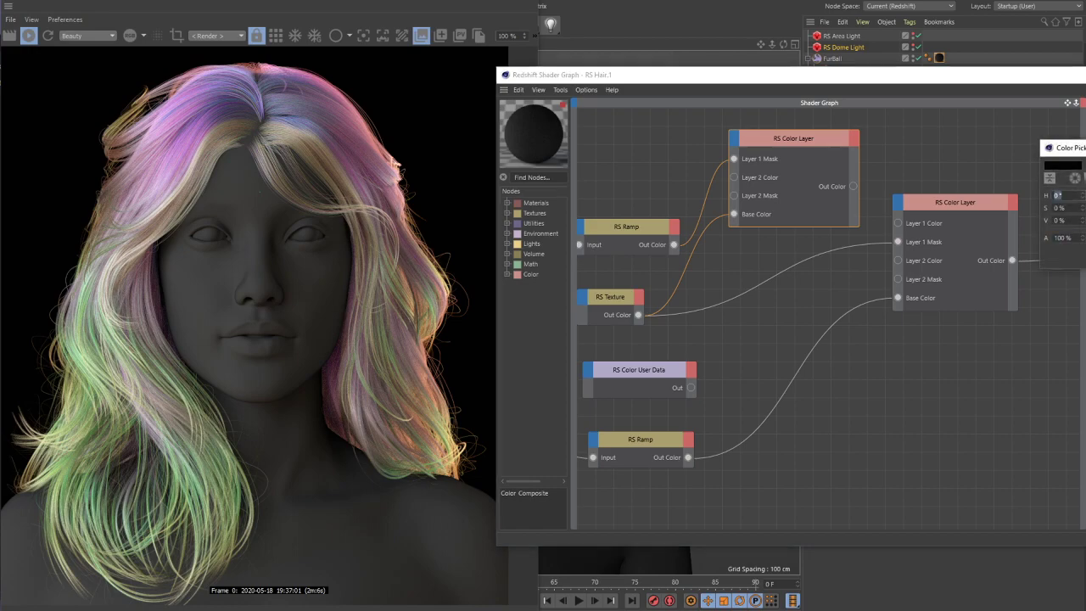
{"action": "left_click_drag", "start_coordinate": [972, 203], "coordinate": [975, 203]}
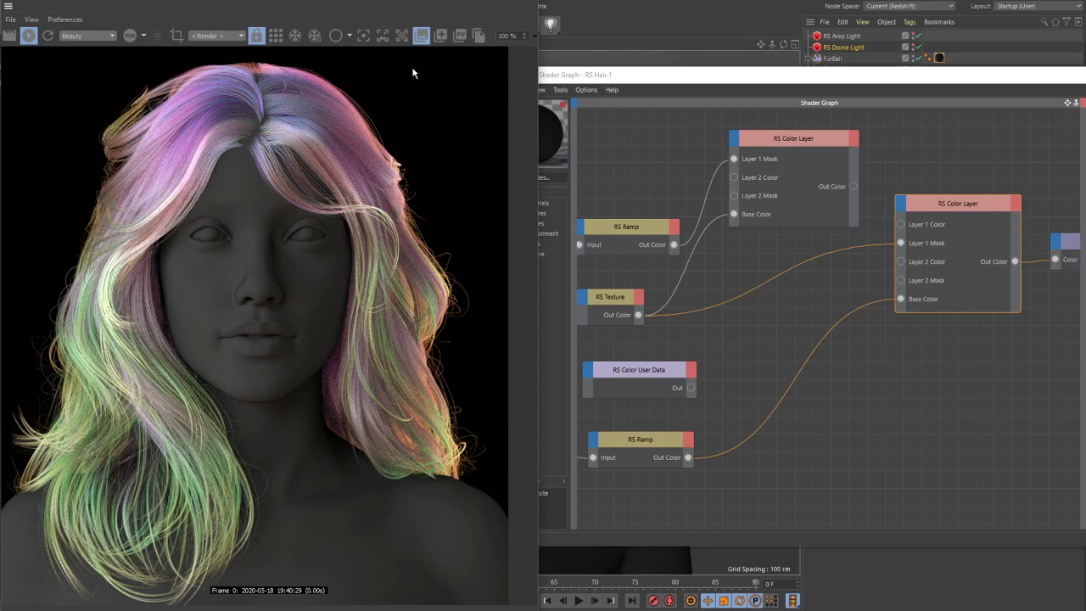
- Reframe the graph and place RS Color User Data just above the first RS Ramp
{"action": "left_click", "coordinate": [420, 40]}
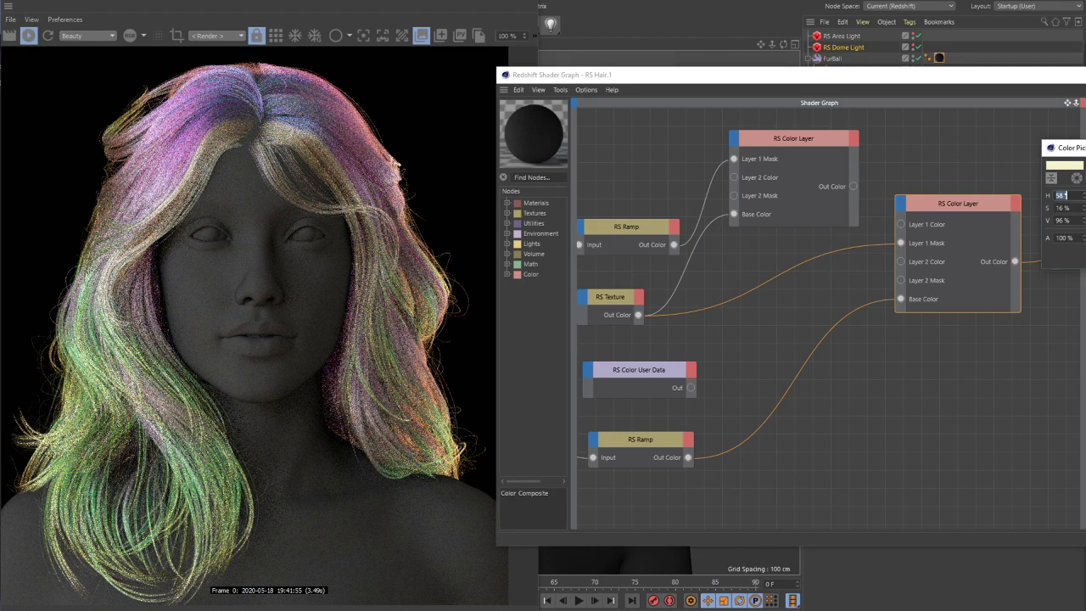
{"action": "left_click", "coordinate": [738, 328]}
{"action": "middle_click_drag", "start_coordinate": [738, 327], "coordinate": [697, 347]}
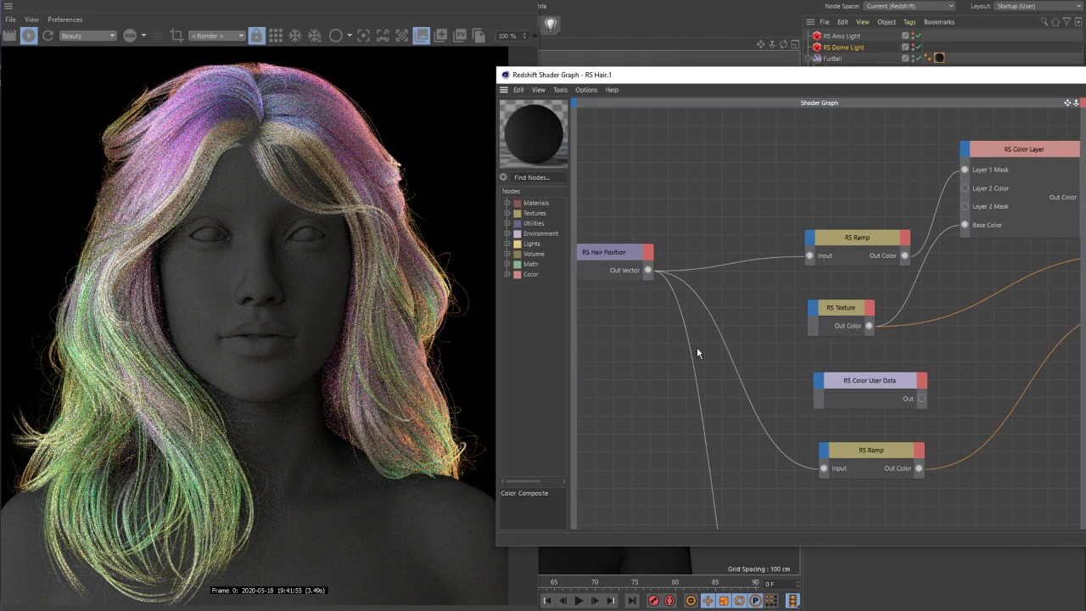
{"action": "middle_click_drag", "start_coordinate": [962, 406], "coordinate": [864, 409]}
{"action": "middle_click_drag", "start_coordinate": [910, 364], "coordinate": [851, 352]}
{"action": "left_click_drag", "start_coordinate": [728, 387], "coordinate": [804, 175]}
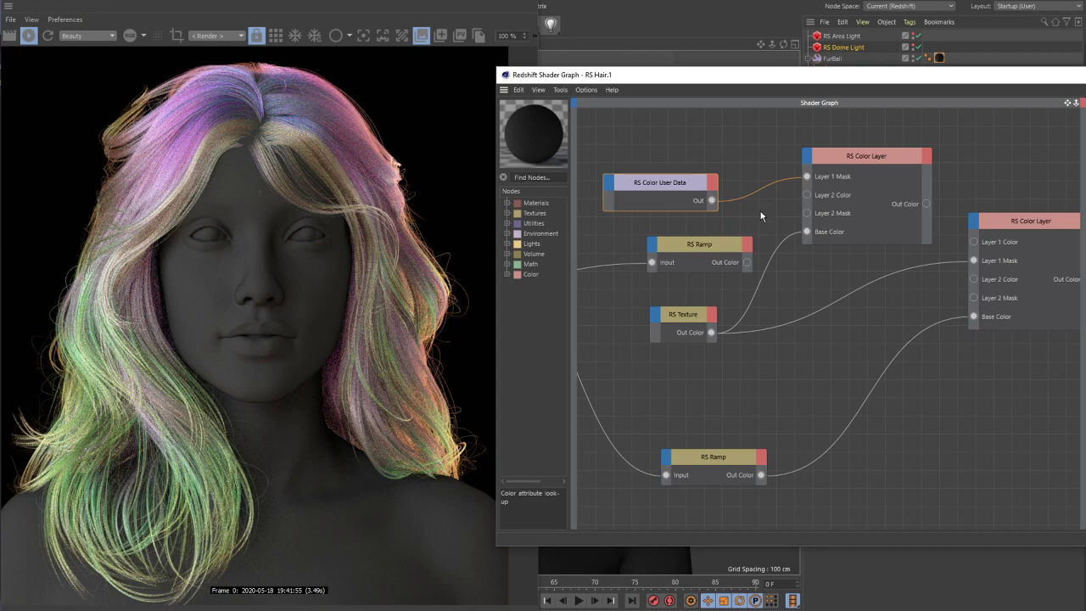
{"action": "left_click_drag", "start_coordinate": [659, 185], "coordinate": [688, 190]}
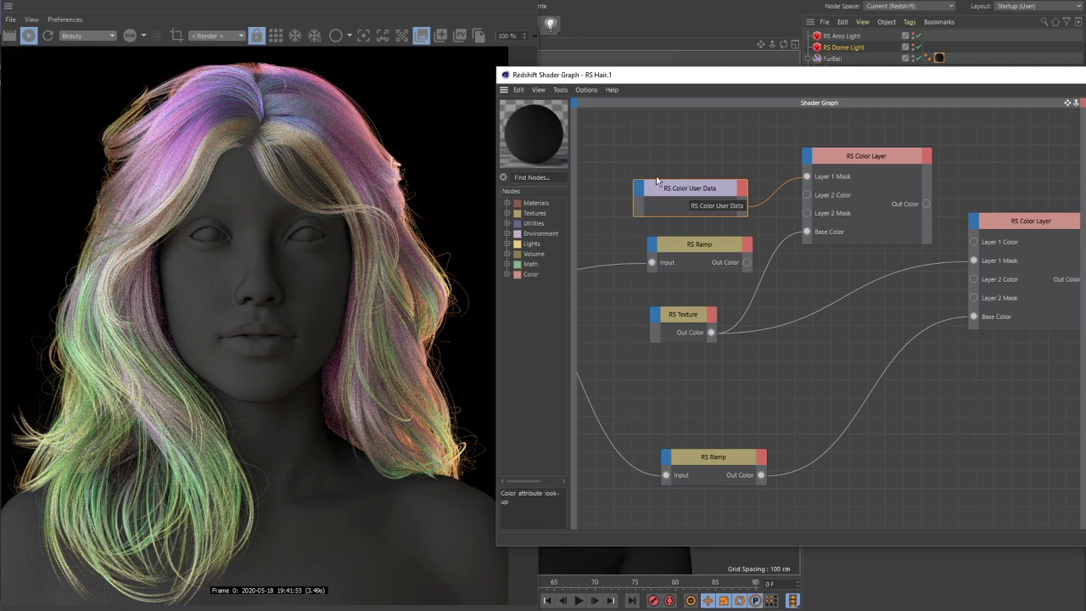
- Wire RS Color User Data's Out into the second RS Color Layer's Base Color
{"action": "left_click", "coordinate": [258, 312]}
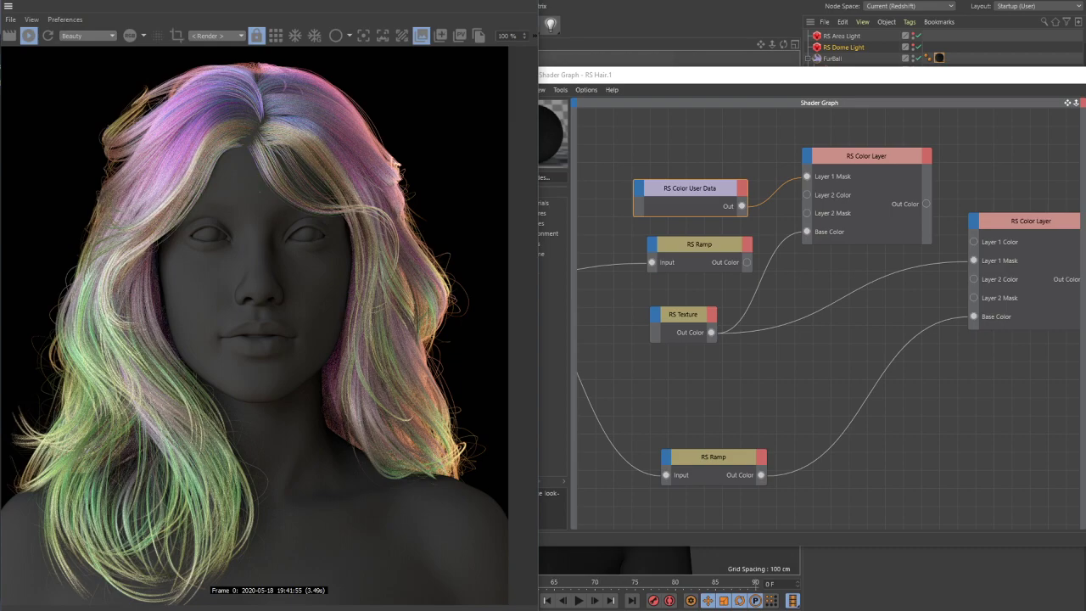
{"action": "left_click", "coordinate": [803, 287]}
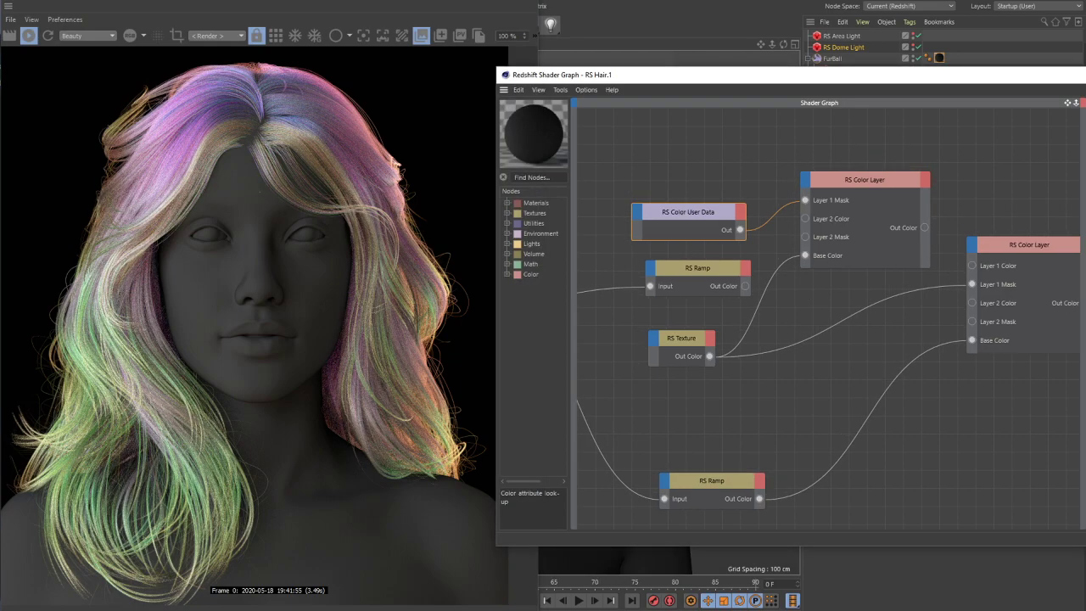
{"action": "middle_click_drag", "start_coordinate": [803, 287], "coordinate": [757, 309]}
{"action": "middle_click_drag", "start_coordinate": [713, 228], "coordinate": [736, 214]}
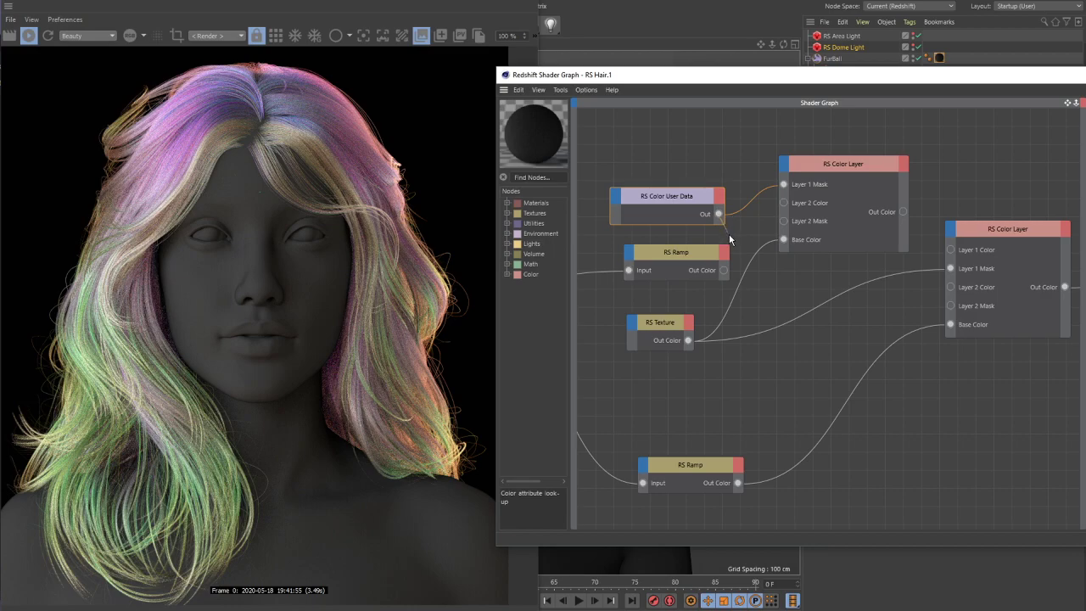
{"action": "left_click_drag", "start_coordinate": [719, 214], "coordinate": [950, 324]}
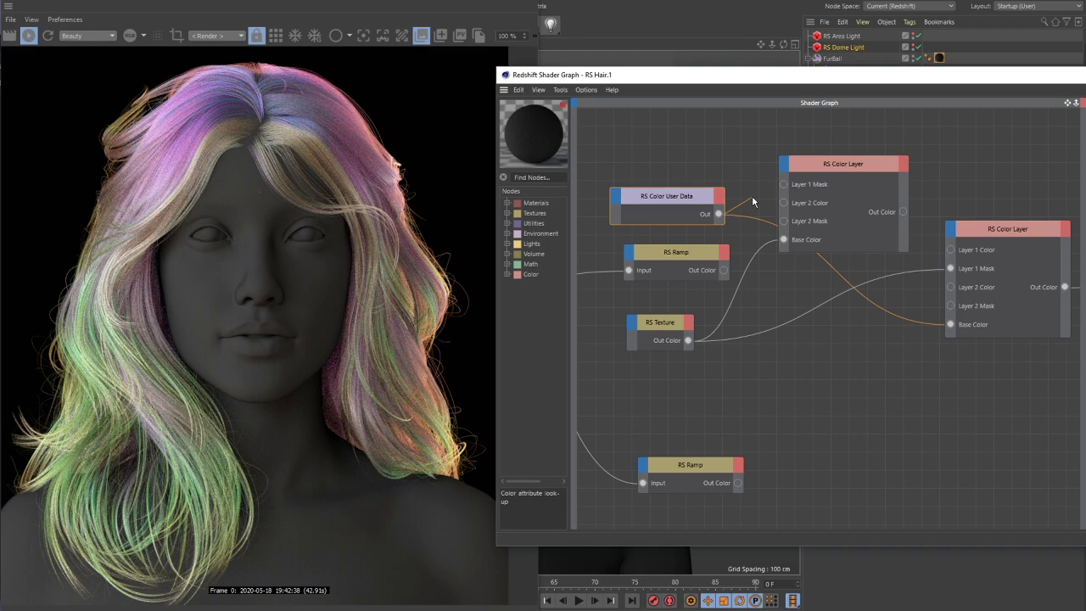
- Reposition the RS Color User Data node and reframe the graph around the second Color Layer
{"action": "left_click_drag", "start_coordinate": [679, 199], "coordinate": [808, 368]}
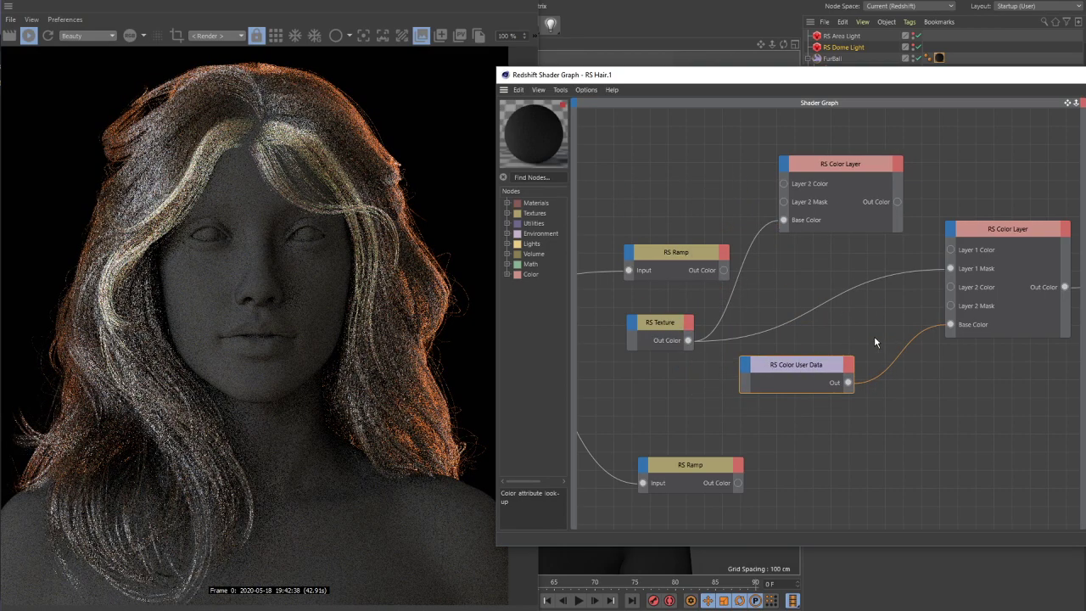
{"action": "scroll", "coordinate": [874, 336], "scroll_direction": "down", "scroll_amount": 10}
{"action": "scroll", "coordinate": [1023, 303], "scroll_direction": "up", "scroll_amount": 10}
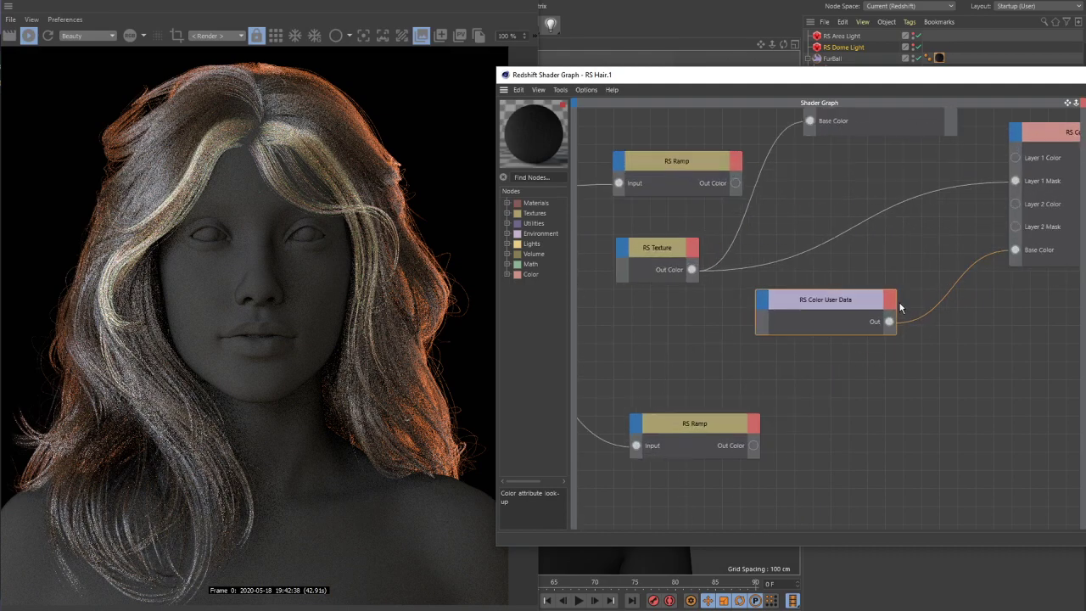
{"action": "middle_click_drag", "start_coordinate": [925, 226], "coordinate": [889, 233]}
{"action": "left_click_drag", "start_coordinate": [809, 316], "coordinate": [843, 305]}
{"action": "middle_click_drag", "start_coordinate": [889, 171], "coordinate": [818, 207]}
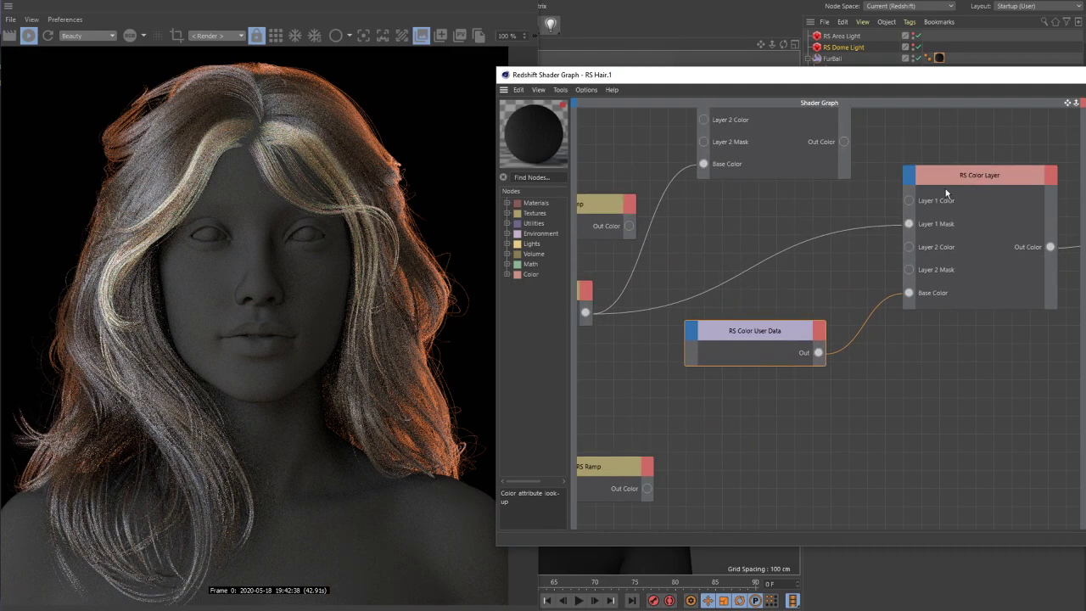
- Confirm the second RS Color Layer's colour in the Color Picker and pan toward RS Hair
{"action": "left_click", "coordinate": [974, 175]}
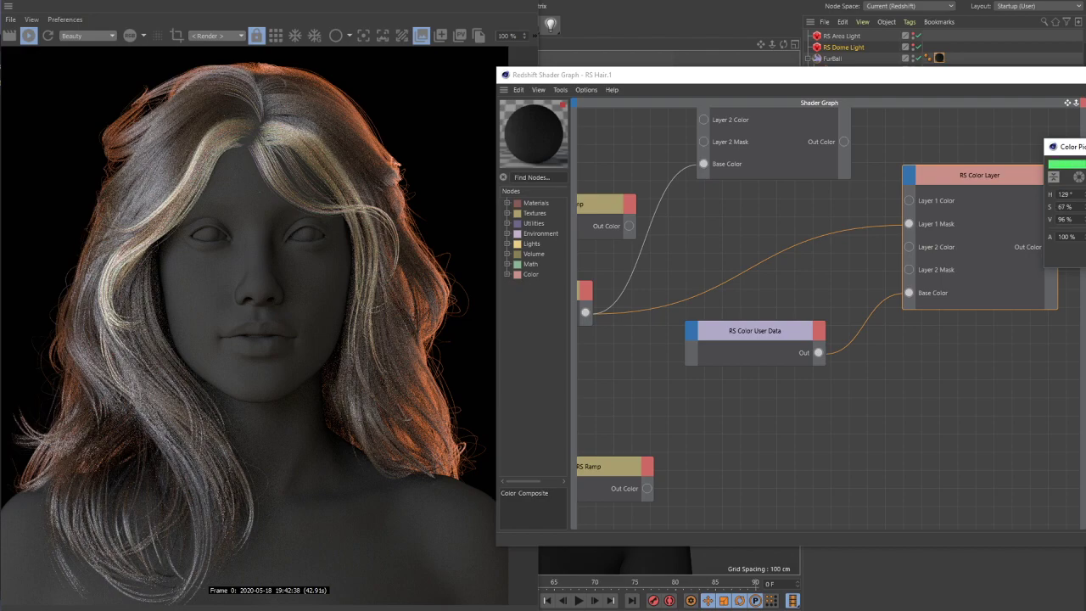
{"action": "key", "text": "Return"}
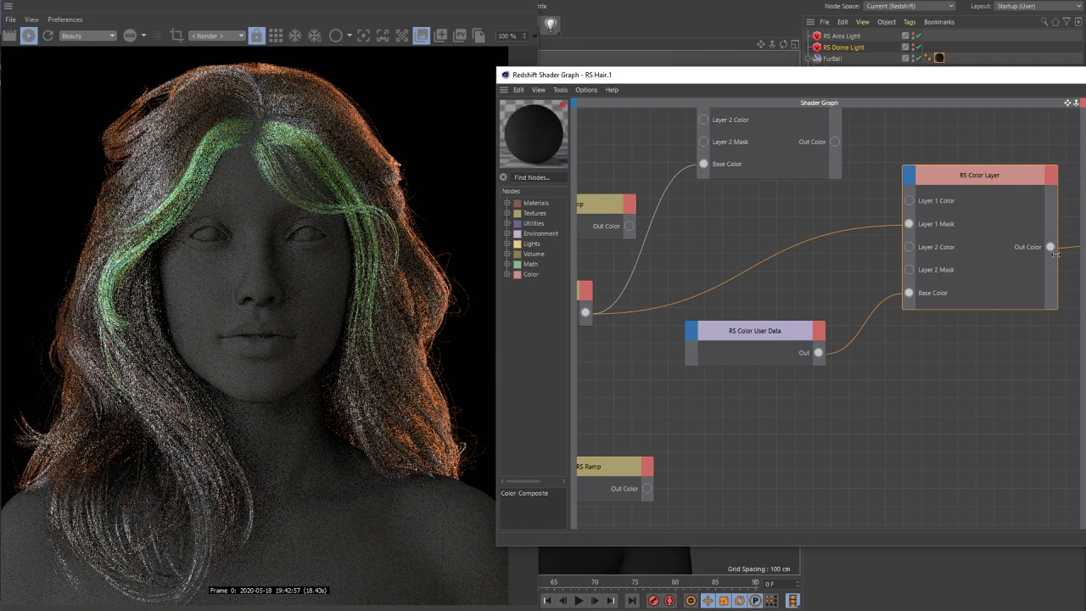
{"action": "middle_click_drag", "start_coordinate": [875, 259], "coordinate": [807, 286]}
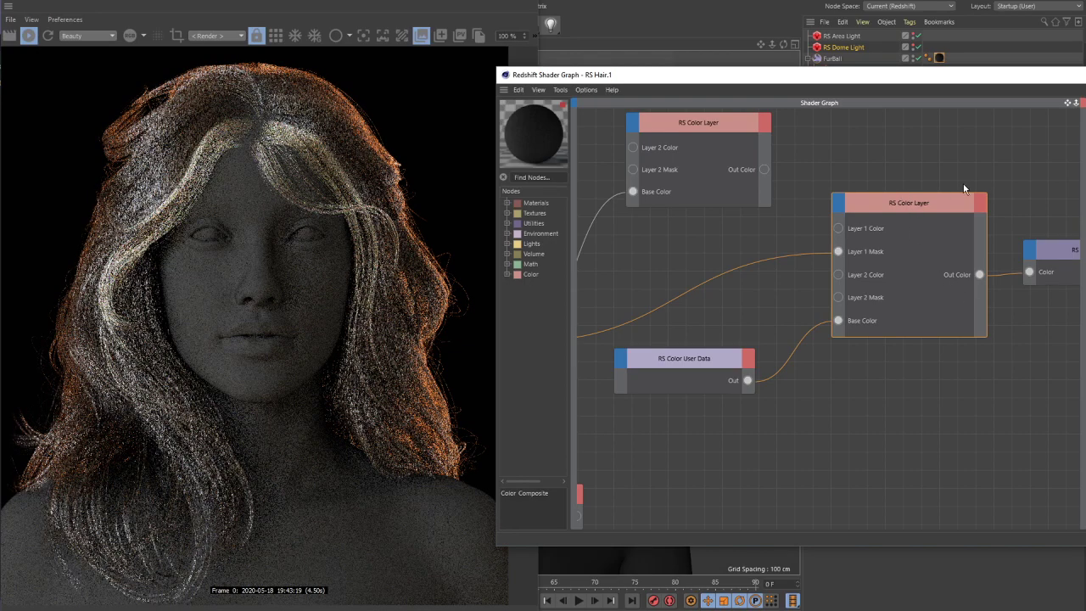
{"action": "middle_click_drag", "start_coordinate": [984, 257], "coordinate": [946, 235]}
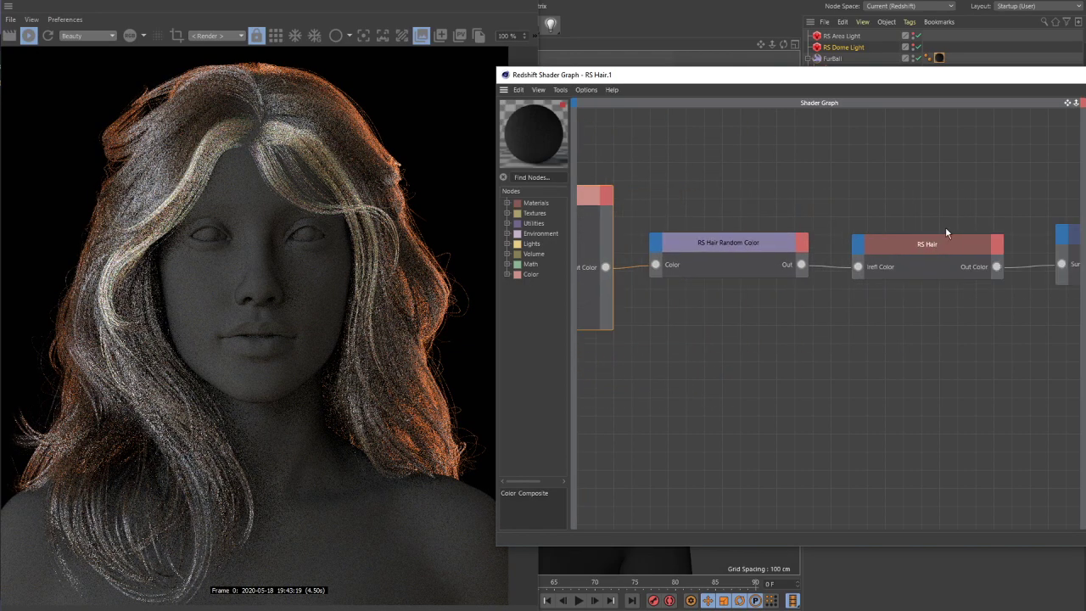
{"action": "left_click", "coordinate": [904, 250]}
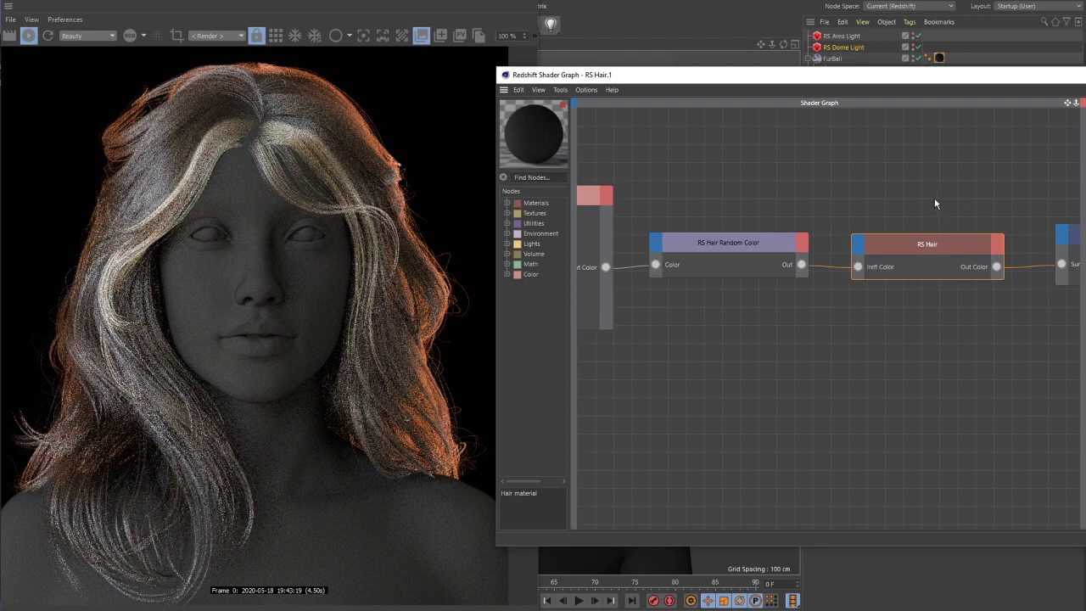
{"action": "left_click", "coordinate": [742, 242]}
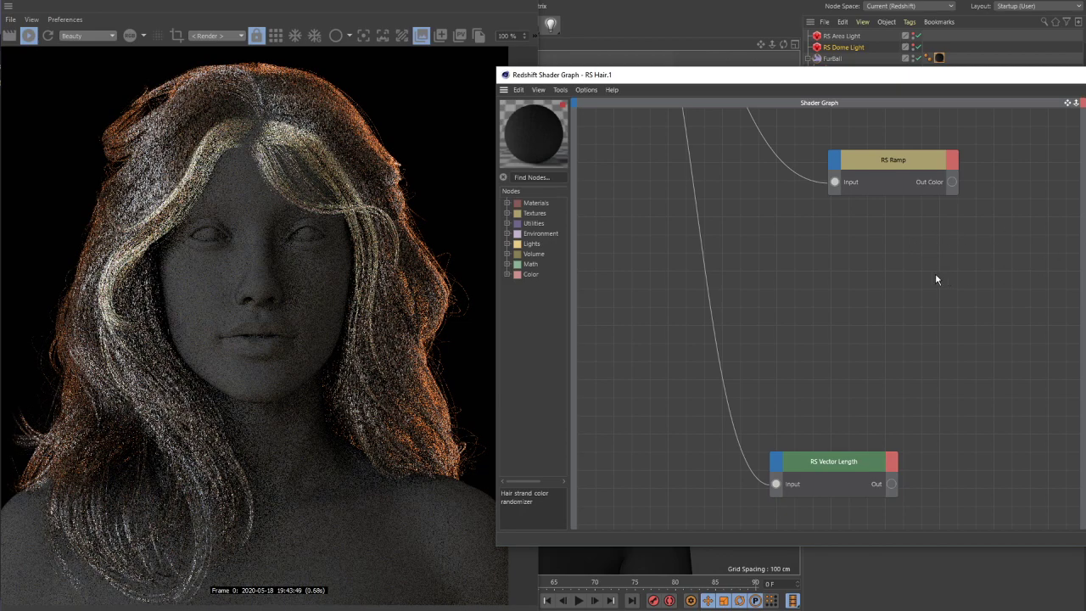
{"action": "key", "text": "ctrl+z"}
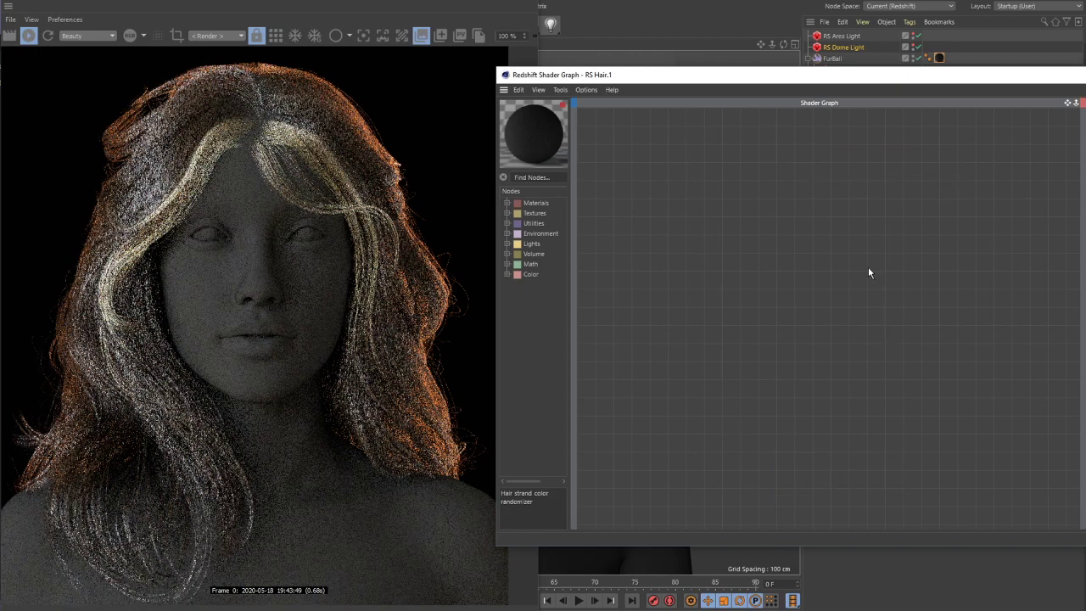
{"action": "key", "text": "ctrl+y"}
{"action": "key", "text": "ctrl+y"}
{"action": "key", "text": "ctrl+y"}
{"action": "key", "text": "ctrl+y"}
{"action": "key", "text": "ctrl+y"}
{"action": "key", "text": "ctrl+y"}
{"action": "key", "text": "ctrl+y"}
{"action": "key", "text": "ctrl+y"}
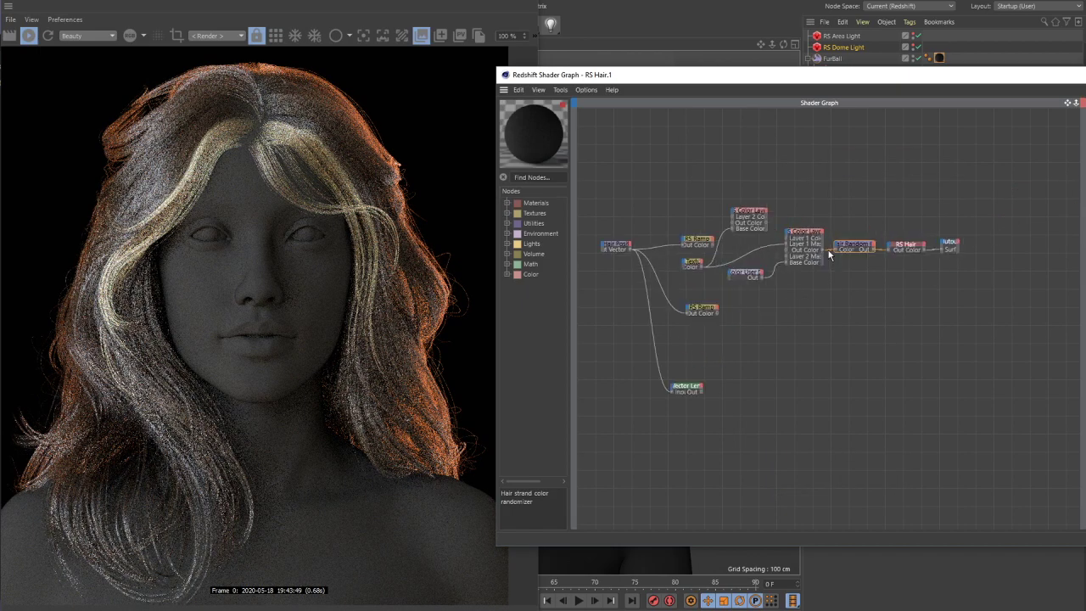
{"action": "scroll", "coordinate": [962, 210], "scroll_direction": "up", "scroll_amount": 3}
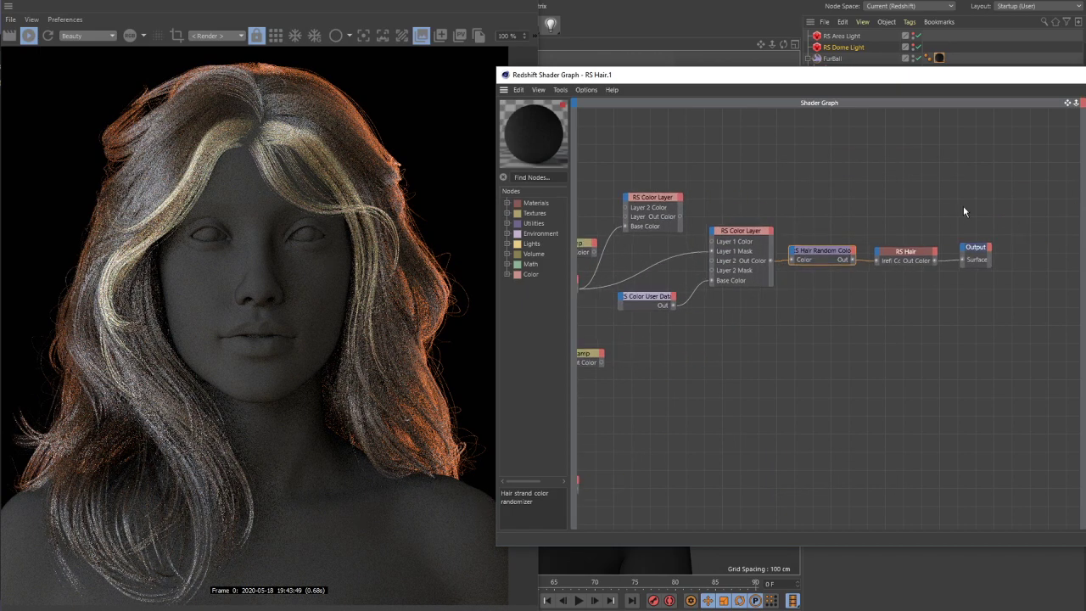
{"action": "scroll", "coordinate": [874, 275], "scroll_direction": "up", "scroll_amount": 2}
{"action": "left_click", "coordinate": [844, 243]}
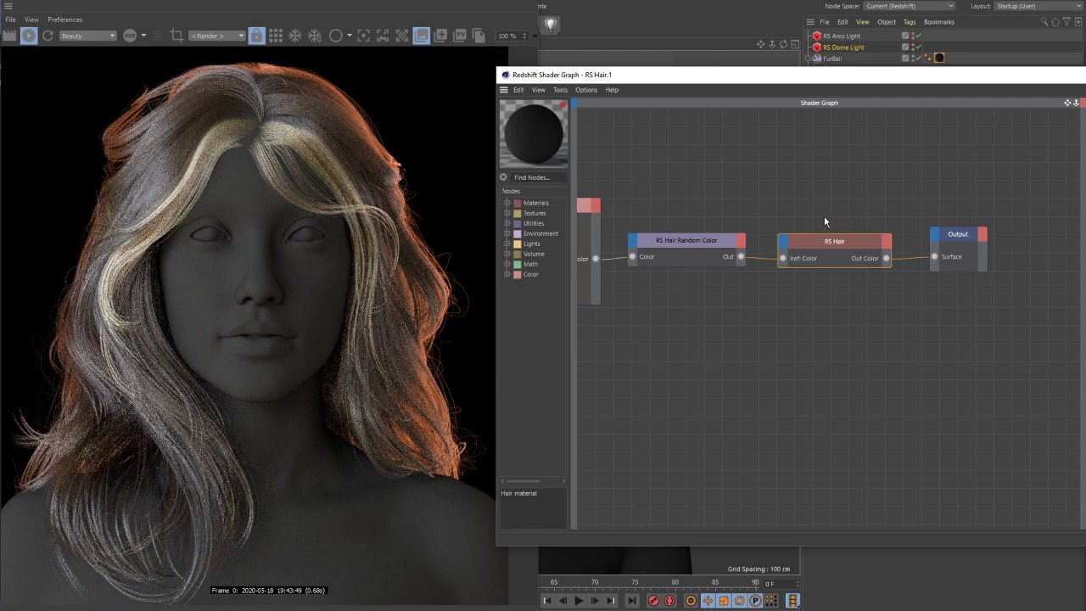
{"action": "middle_click_drag", "start_coordinate": [716, 208], "coordinate": [1023, 236]}
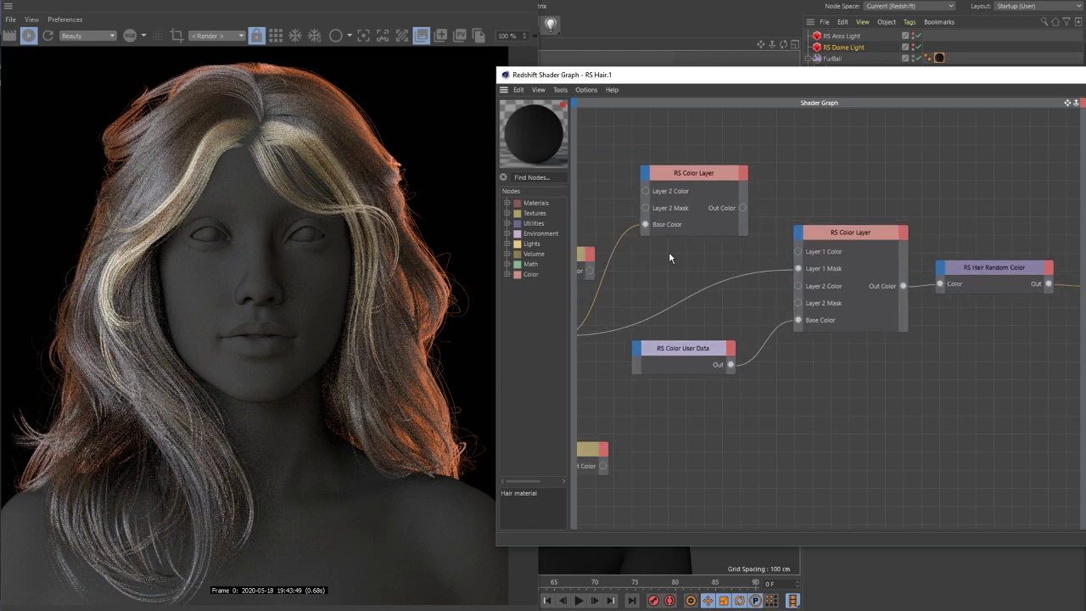
{"action": "middle_click_drag", "start_coordinate": [643, 281], "coordinate": [669, 270]}
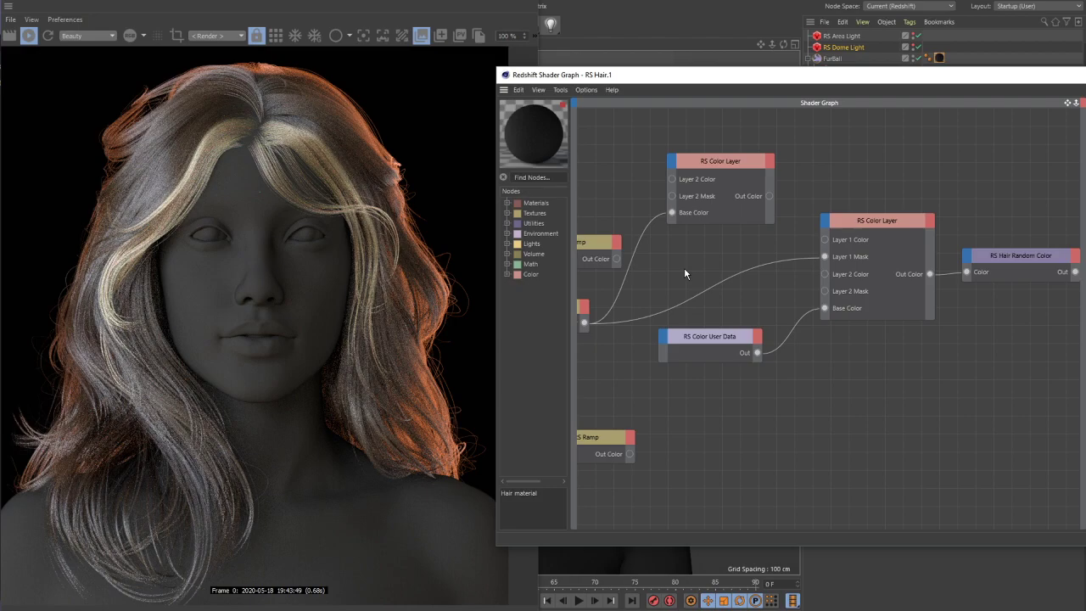
{"action": "left_click", "coordinate": [859, 223]}
{"action": "left_click_drag", "start_coordinate": [859, 223], "coordinate": [844, 212]}
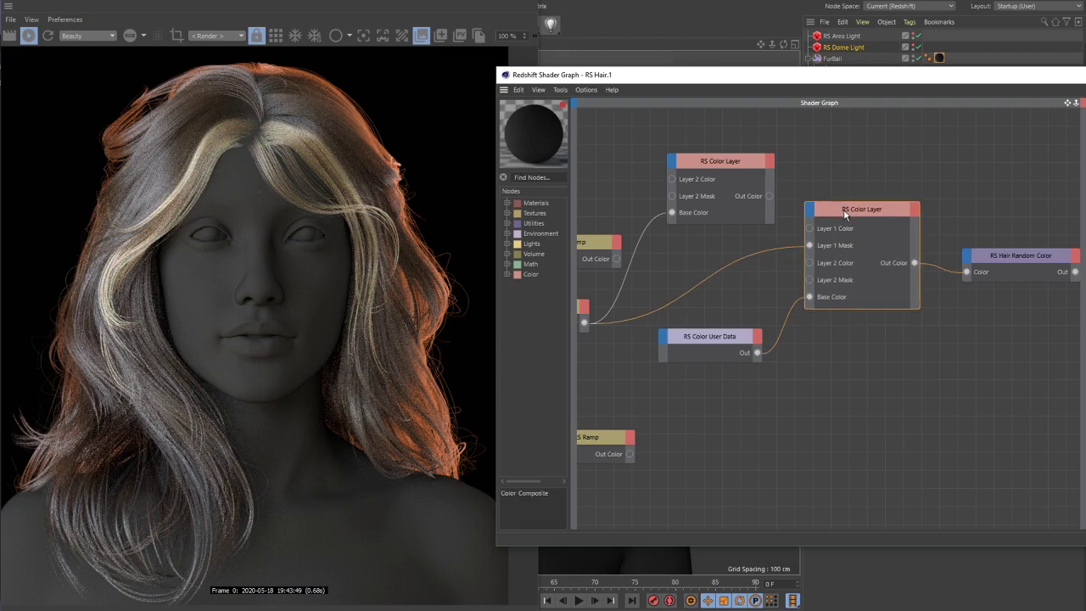
- Wire RS Color User Data into RS Hair Random Color's Color and move RS Color Layer below it
{"action": "left_click_drag", "start_coordinate": [756, 353], "coordinate": [967, 273]}
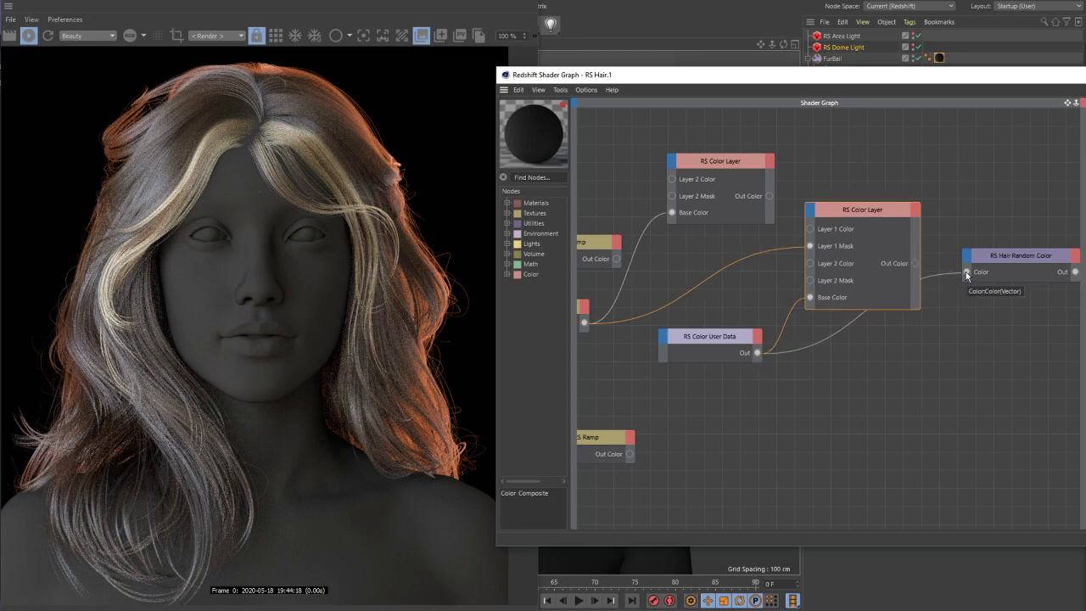
{"action": "left_click_drag", "start_coordinate": [856, 218], "coordinate": [905, 333]}
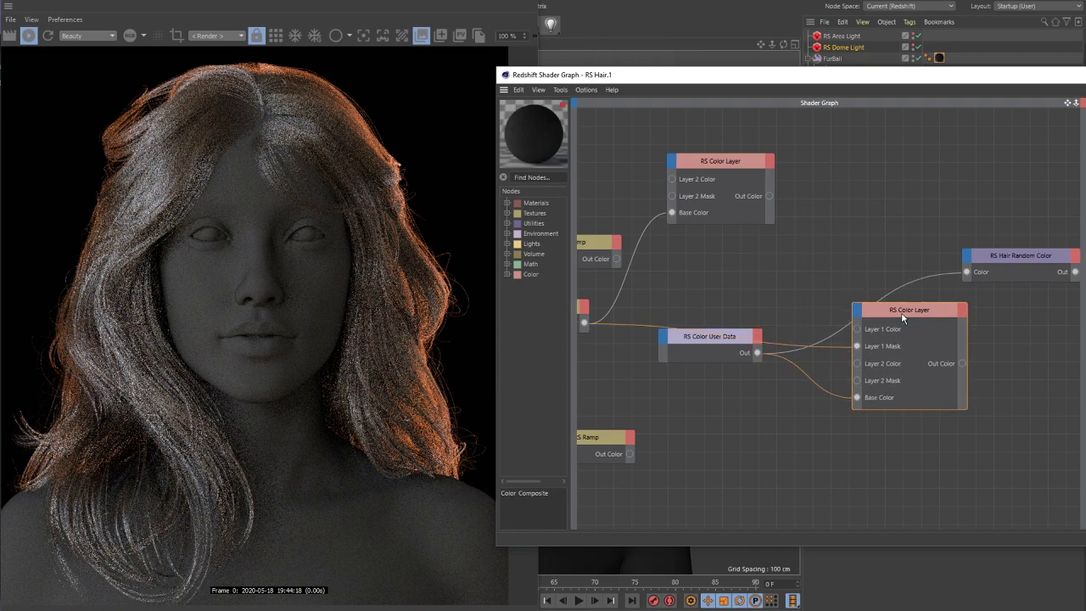
{"action": "middle_click_drag", "start_coordinate": [1052, 342], "coordinate": [896, 318]}
{"action": "left_click_drag", "start_coordinate": [760, 293], "coordinate": [715, 160]}
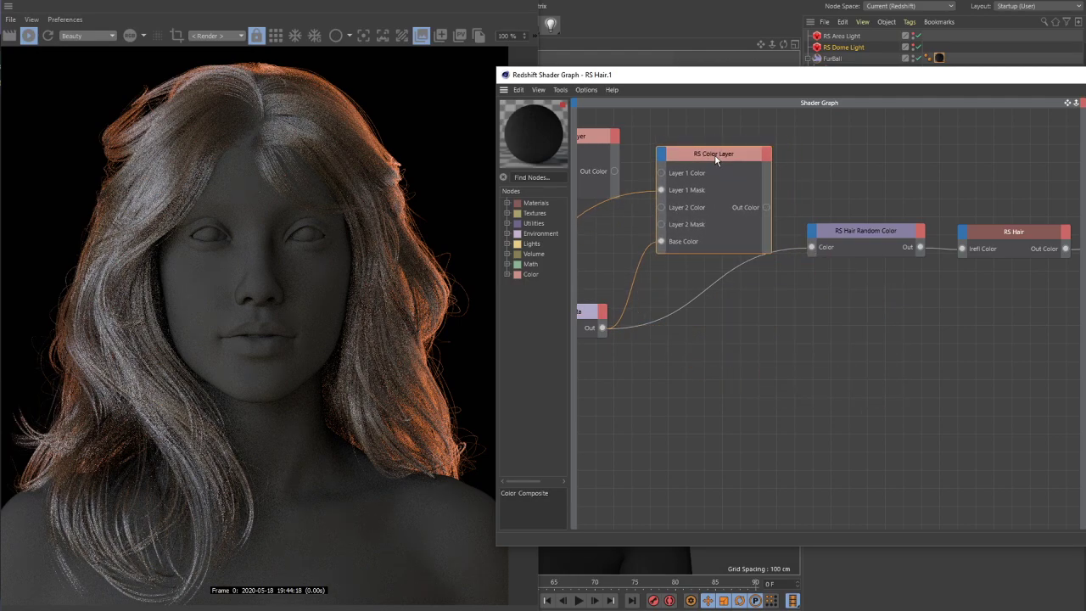
{"action": "left_click_drag", "start_coordinate": [715, 161], "coordinate": [866, 307]}
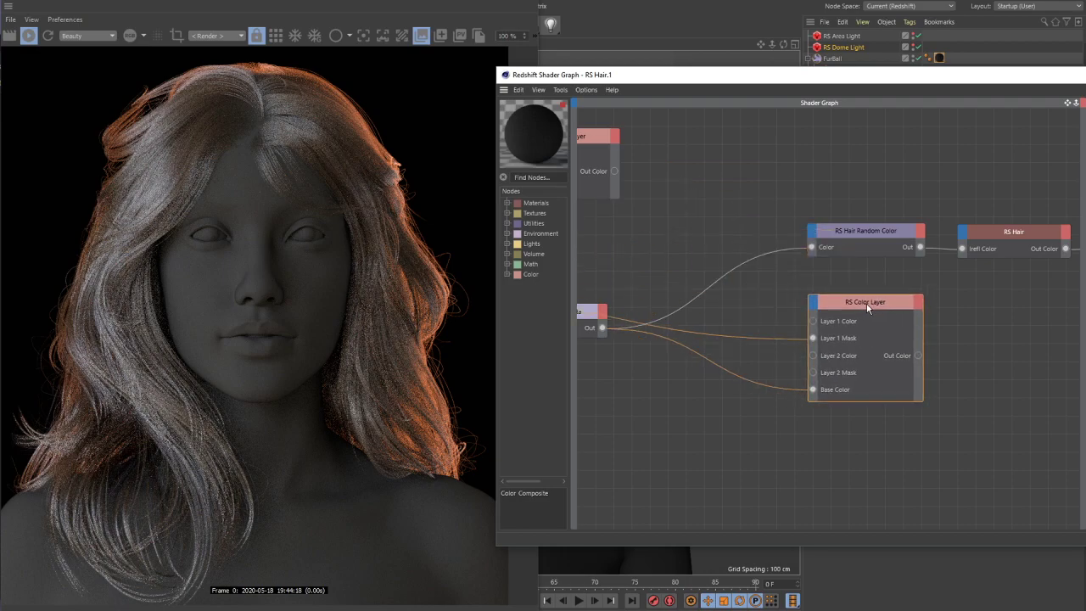
{"action": "middle_click_drag", "start_coordinate": [919, 378], "coordinate": [883, 357]}
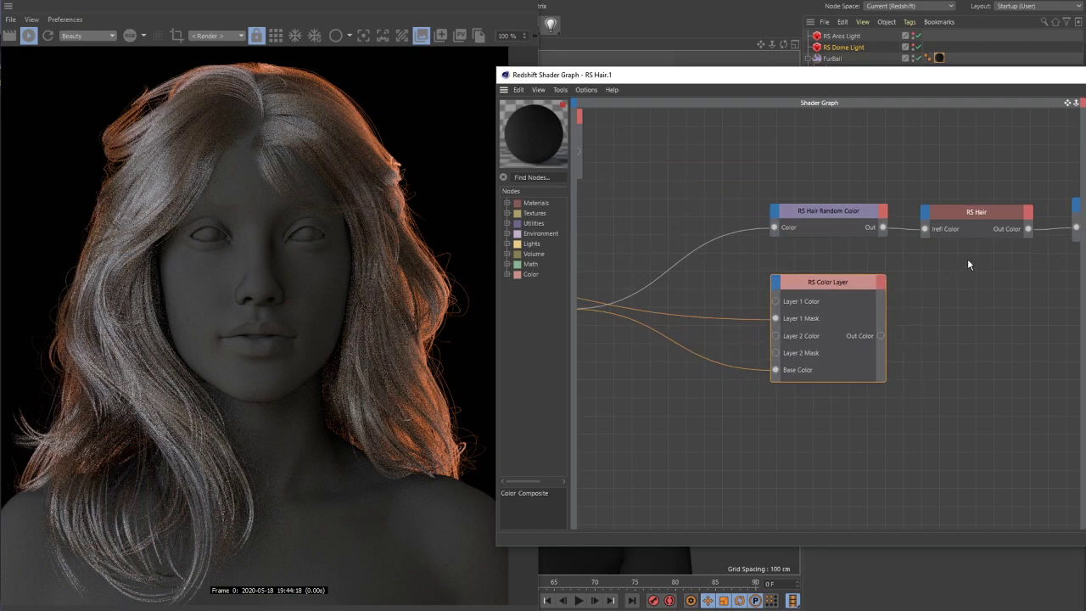
{"action": "left_click_drag", "start_coordinate": [880, 335], "coordinate": [924, 217]}
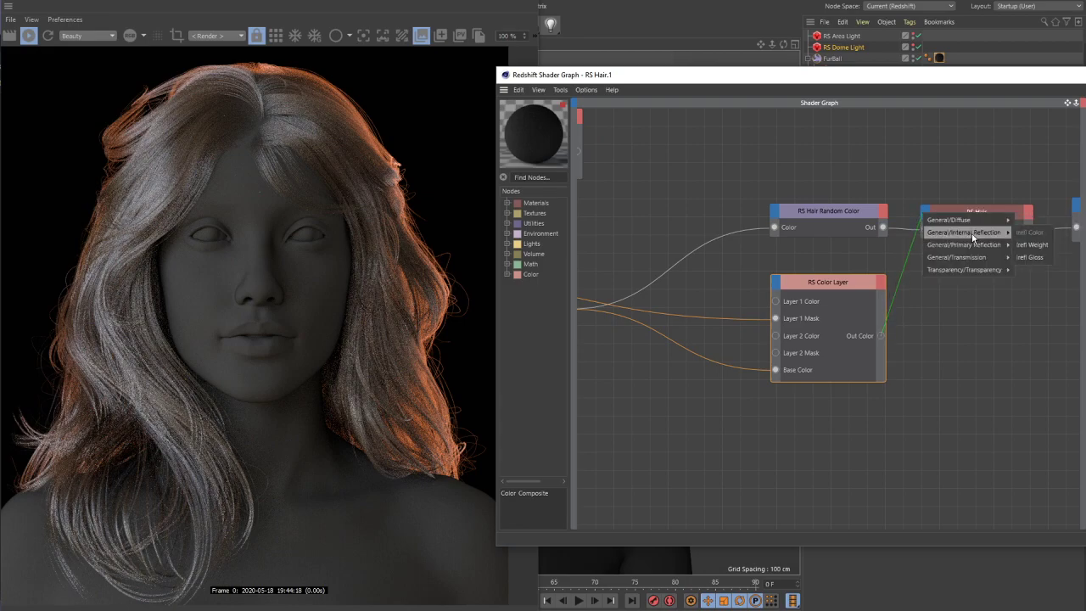
- Plug RS Color Layer's Out Color into RS Hair's Diffuse Color and select RS Hair
{"action": "left_click", "coordinate": [1034, 221]}
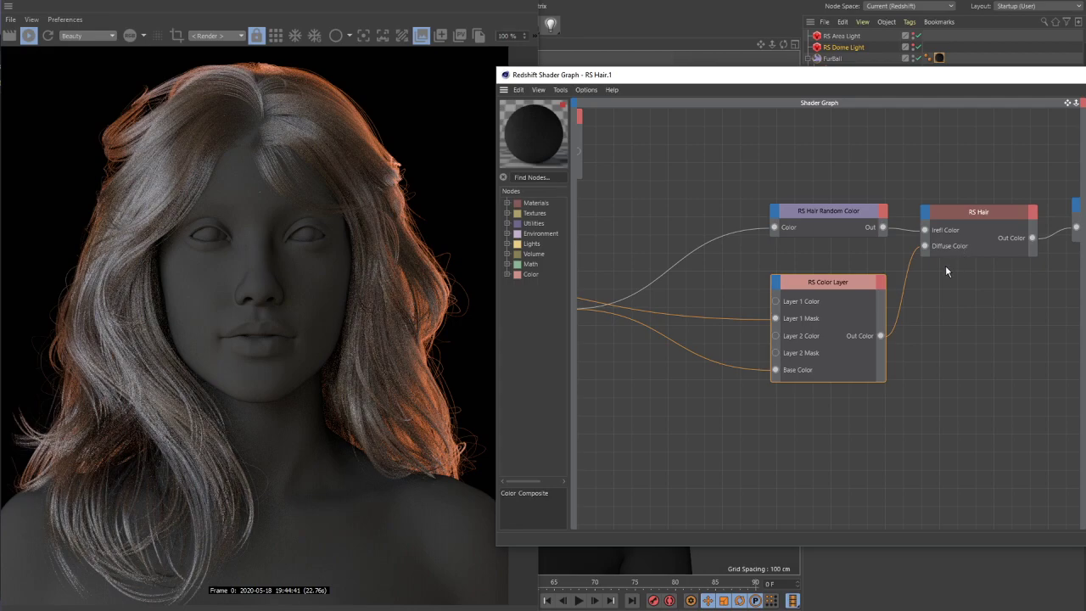
{"action": "left_click", "coordinate": [971, 218]}
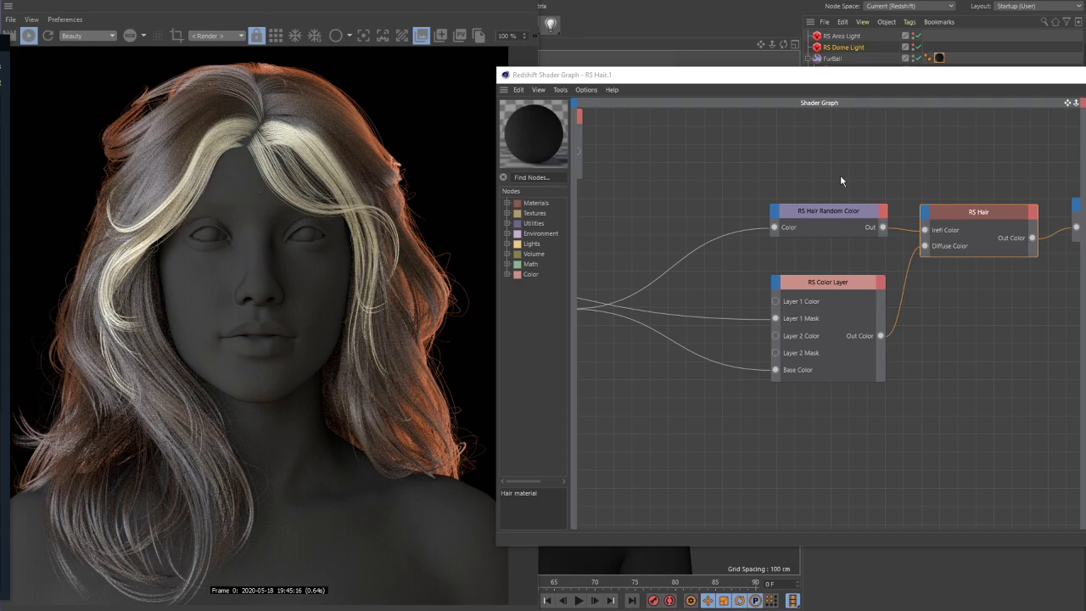
- Close the Shader Graph and move the RenderView aside to reveal the hair groom
{"action": "left_click_drag", "start_coordinate": [643, 75], "coordinate": [631, 66]}
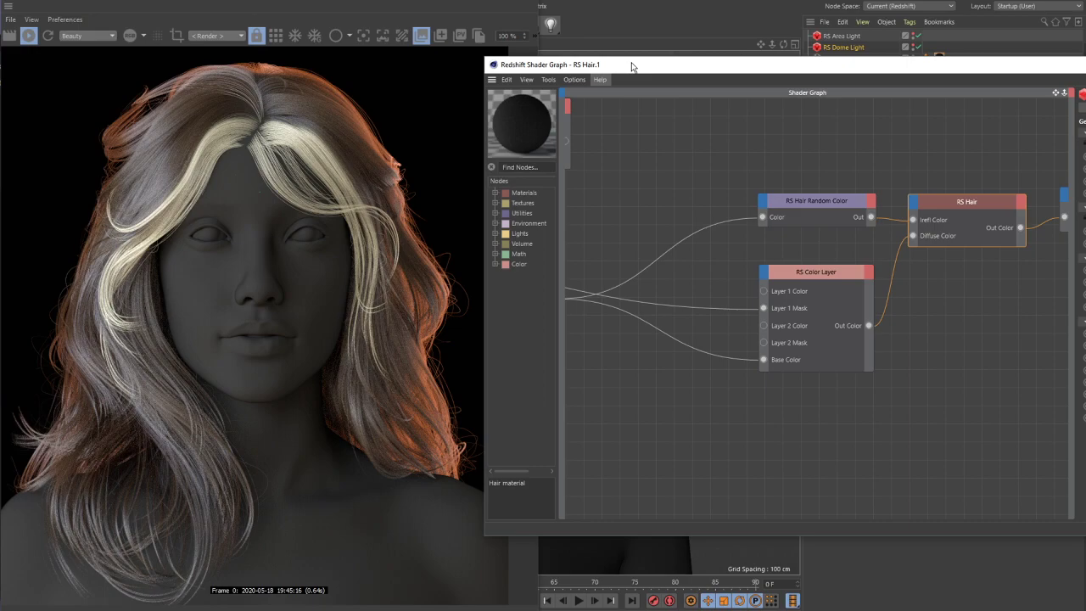
{"action": "left_click", "coordinate": [310, 5]}
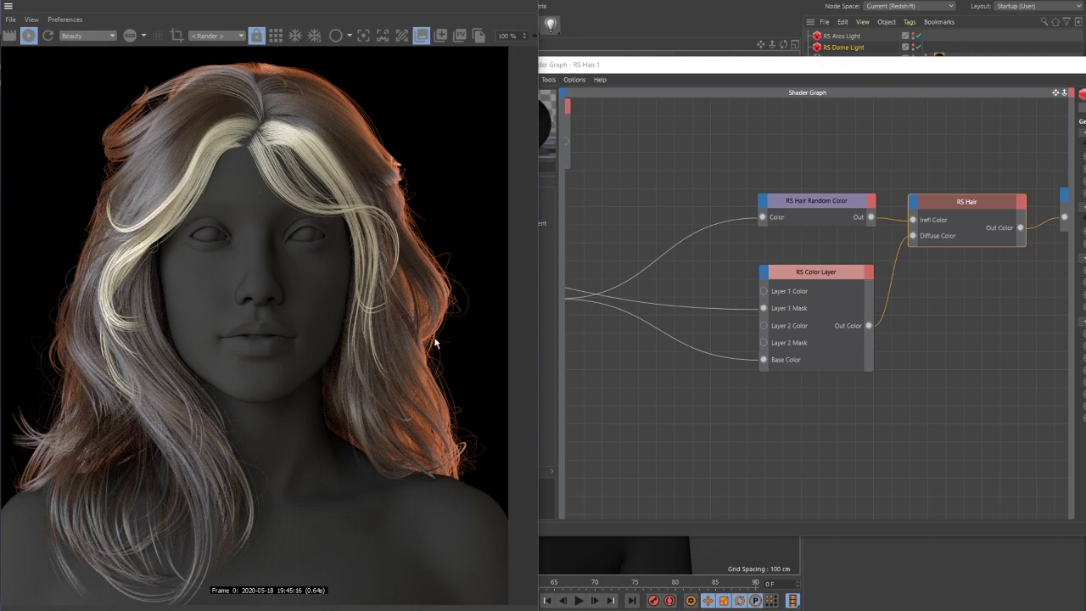
{"action": "left_click", "coordinate": [740, 67]}
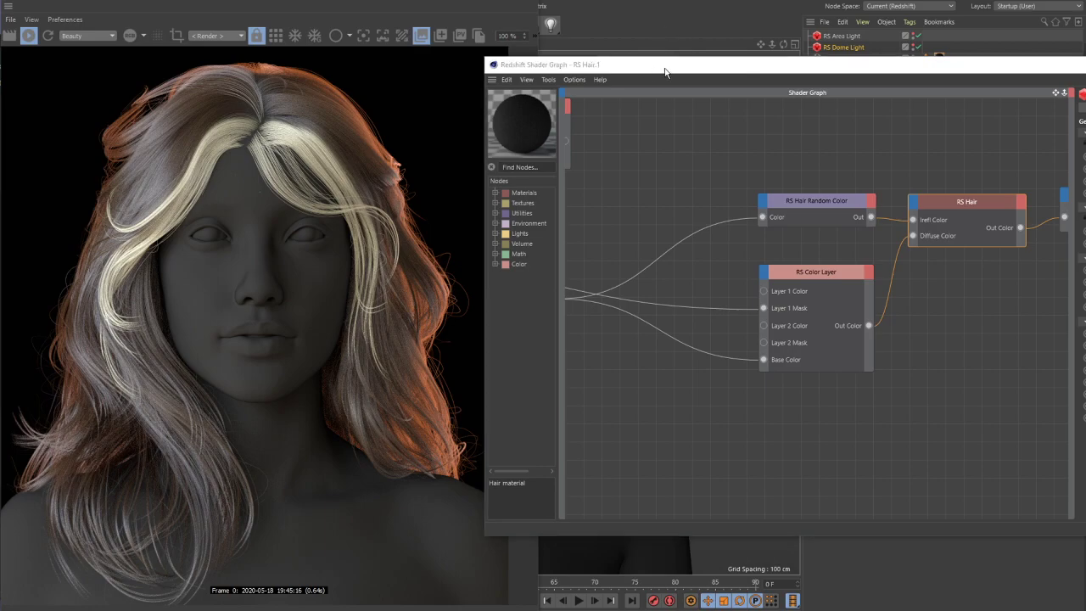
{"action": "left_click_drag", "start_coordinate": [340, 4], "coordinate": [614, 610]}
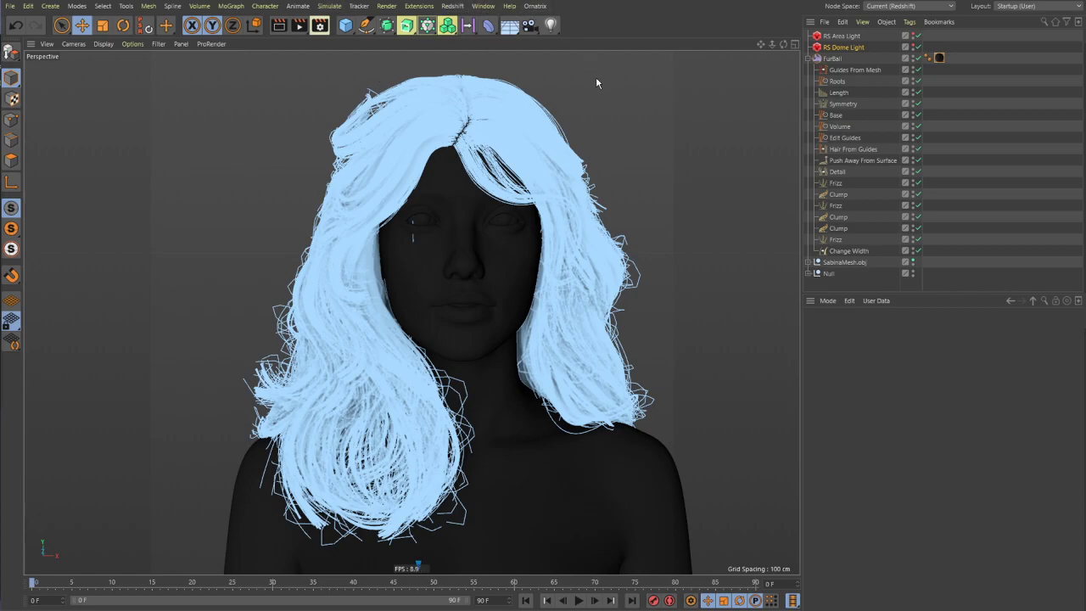
- Add an Ornatrix Fur Ball to the scene and pan the view to show it
{"action": "left_click", "coordinate": [534, 6]}
{"action": "left_click", "coordinate": [551, 25]}
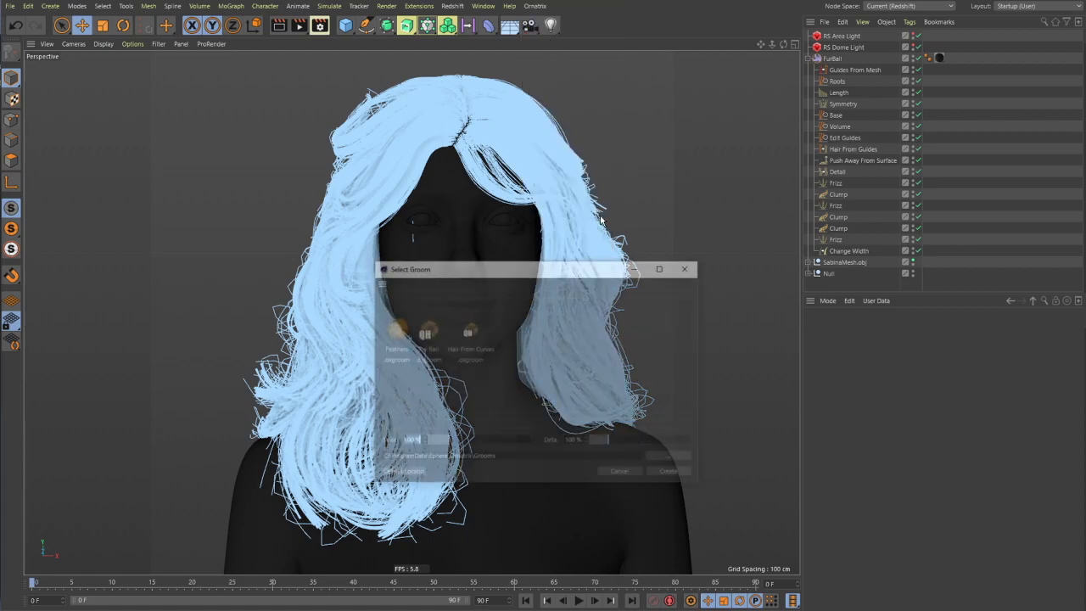
{"action": "double_click", "coordinate": [427, 327]}
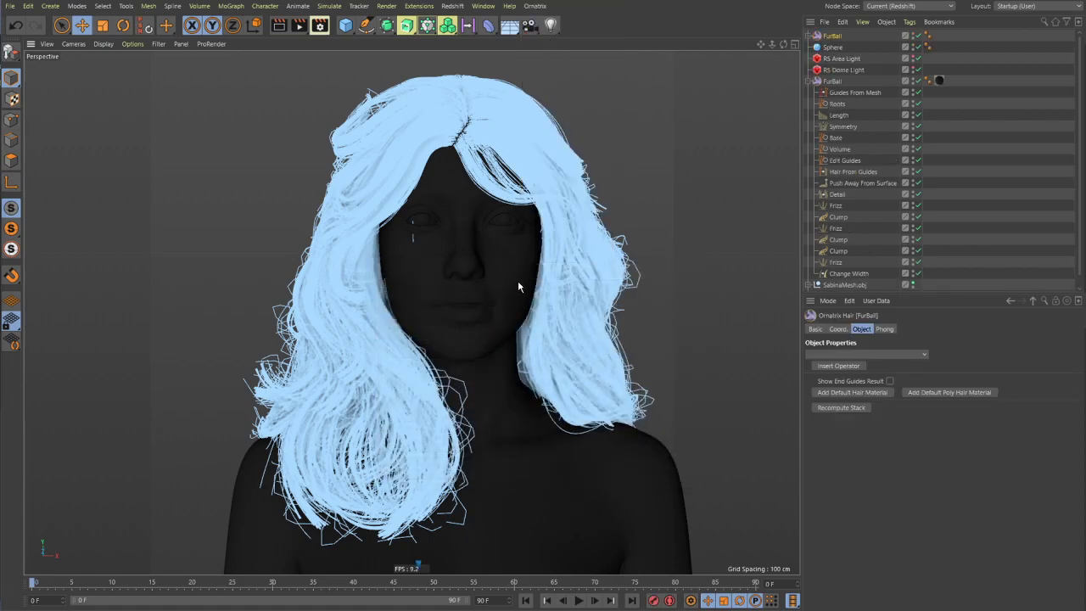
{"action": "scroll", "coordinate": [516, 288], "scroll_direction": "down", "scroll_amount": 5}
{"action": "left_click_drag", "start_coordinate": [516, 288], "coordinate": [337, 285], "text": "alt"}
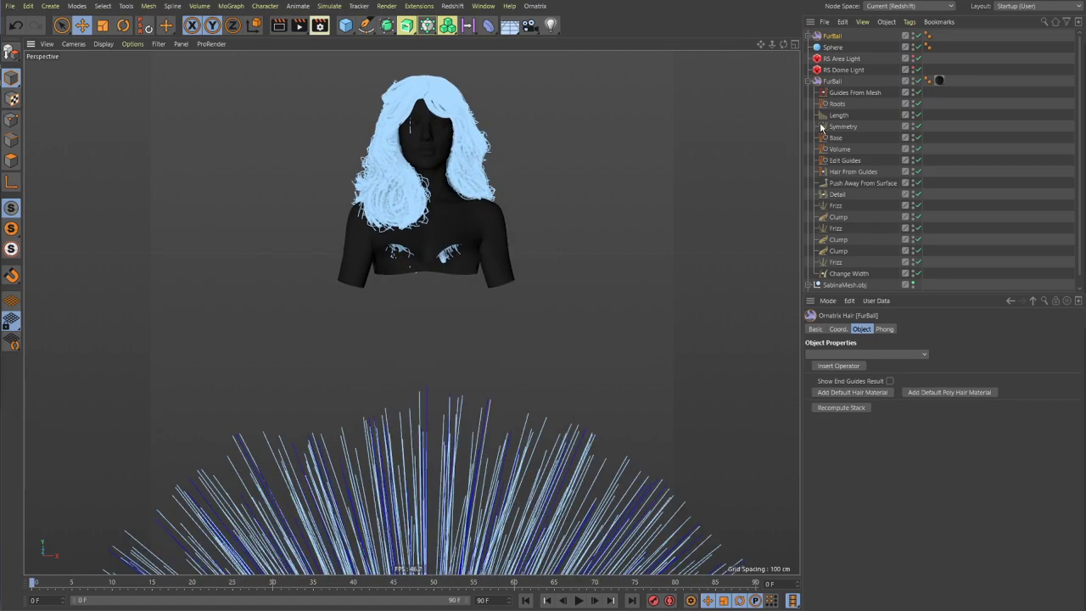
- Assign the RS Hair material to the new FurBall and disable the original head groom
{"action": "left_click", "coordinate": [483, 7]}
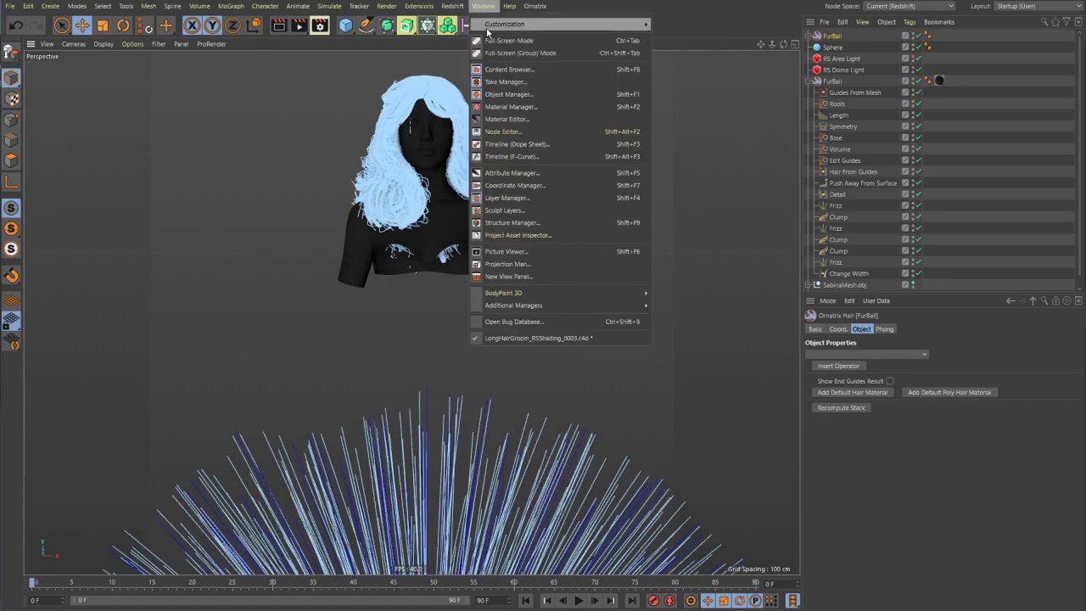
{"action": "left_click", "coordinate": [509, 102]}
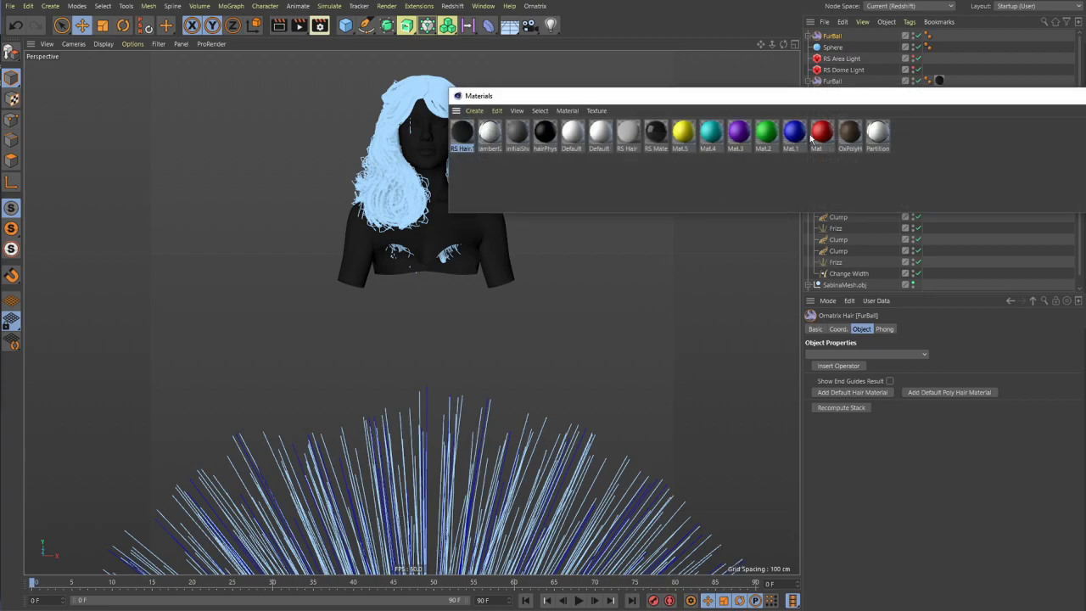
{"action": "left_click_drag", "start_coordinate": [804, 95], "coordinate": [762, 416]}
{"action": "left_click_drag", "start_coordinate": [435, 456], "coordinate": [837, 37]}
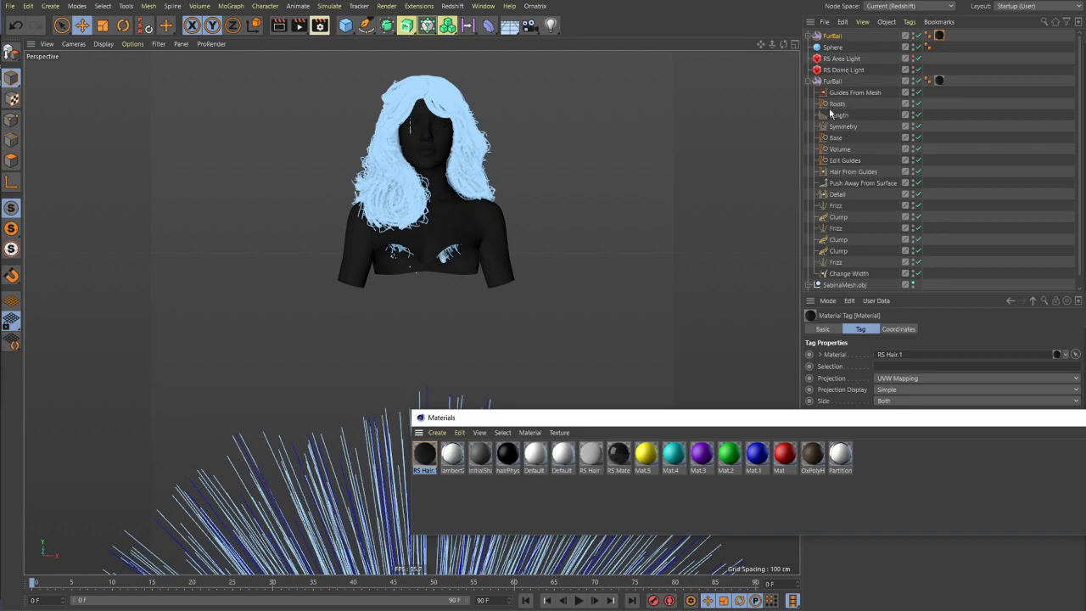
{"action": "left_click_drag", "start_coordinate": [874, 422], "coordinate": [708, 358]}
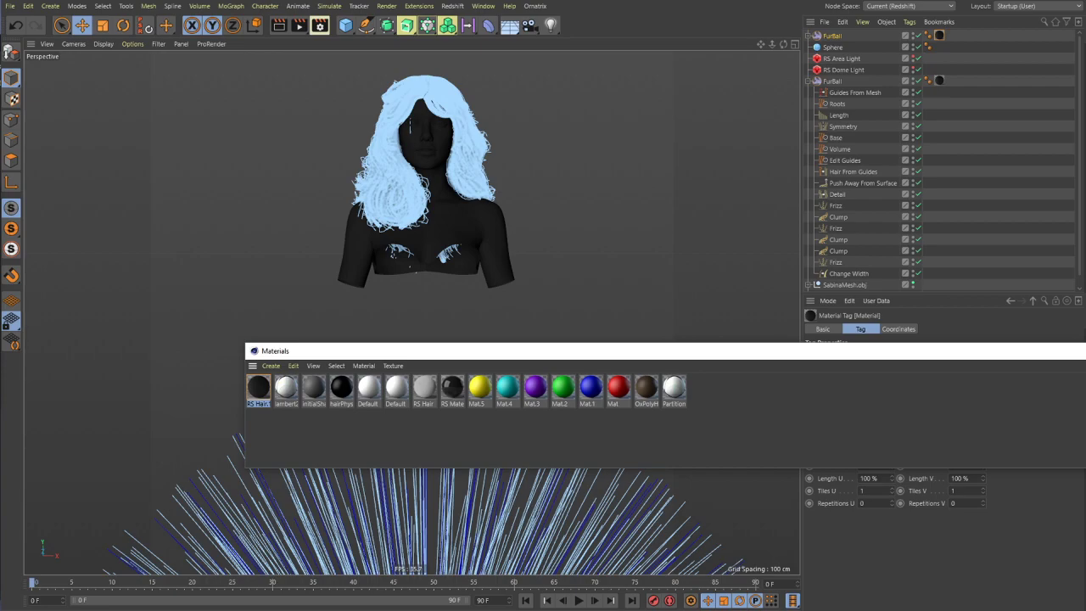
{"action": "key", "text": "shift+F2"}
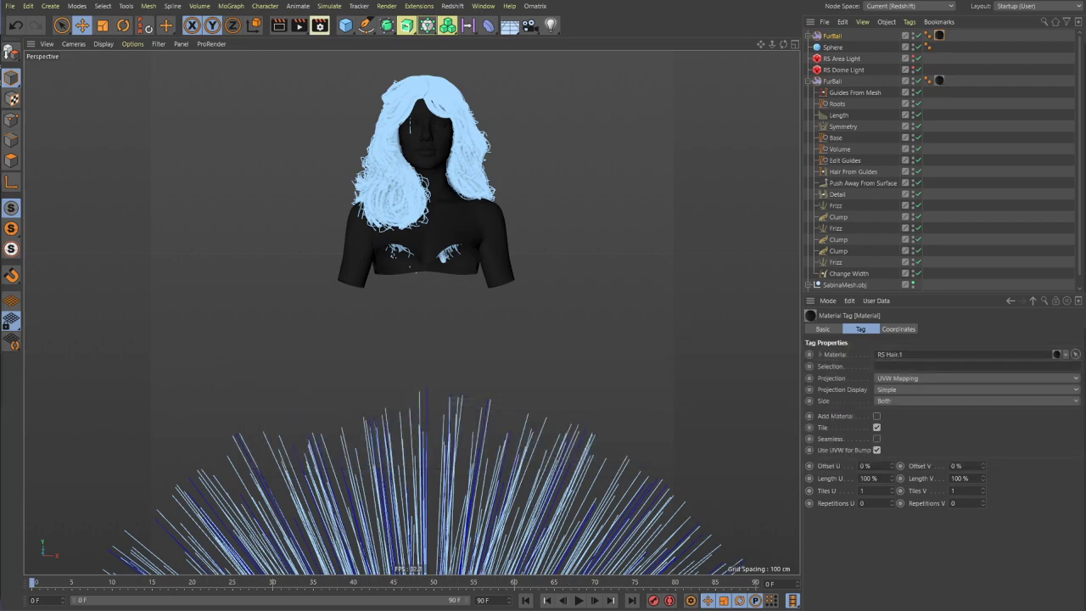
{"action": "left_click", "coordinate": [918, 82]}
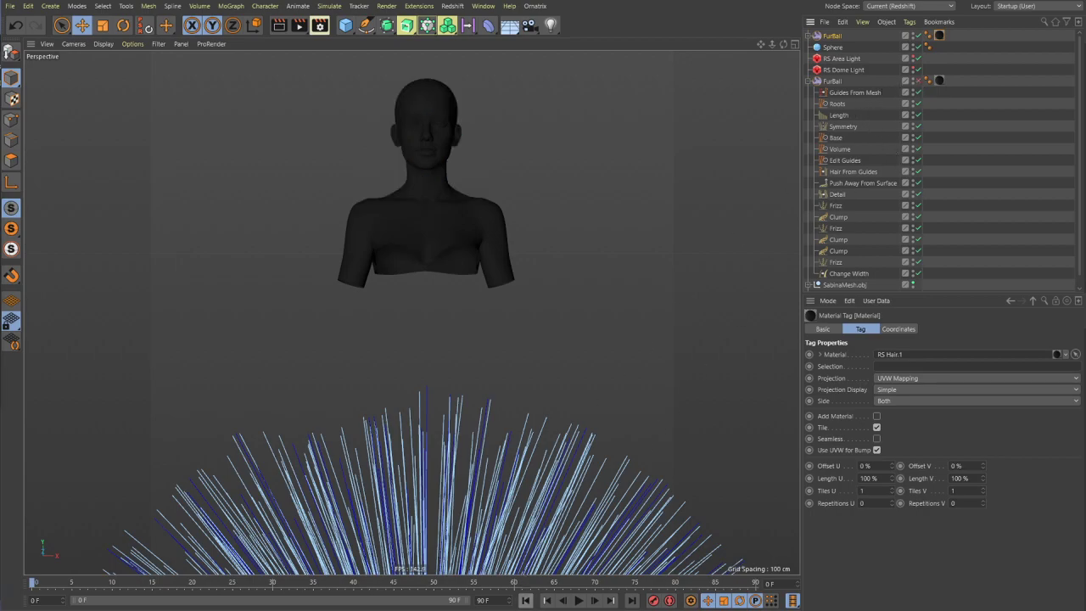
- Start a Redshift RenderView preview and orbit the view to frame the furball
{"action": "left_click_drag", "start_coordinate": [760, 188], "coordinate": [793, 159]}
{"action": "left_click_drag", "start_coordinate": [390, 417], "coordinate": [297, 264], "text": "alt"}
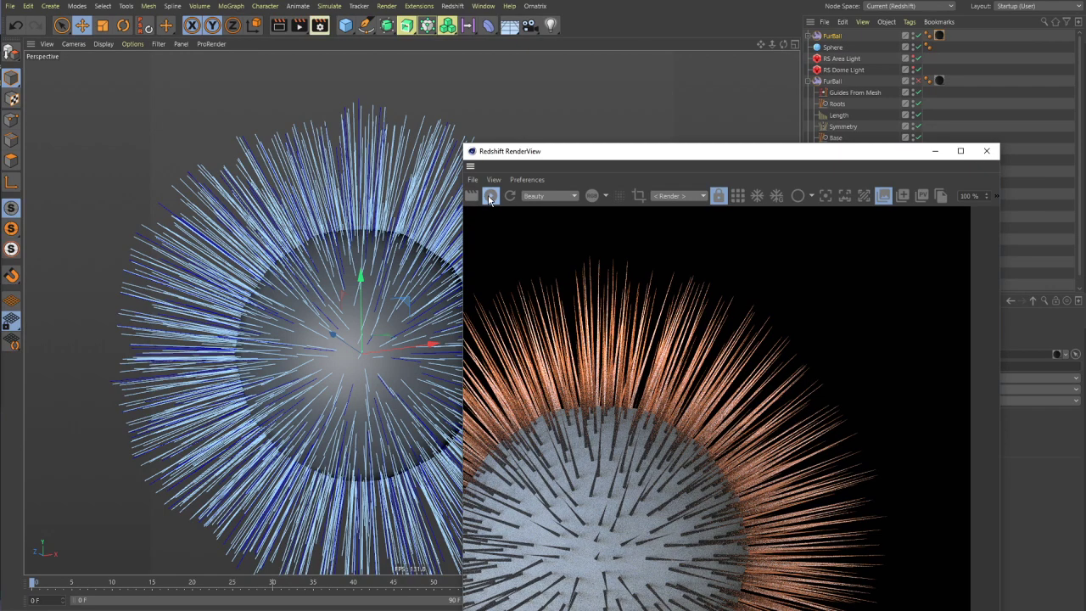
{"action": "left_click_drag", "start_coordinate": [588, 157], "coordinate": [398, 474]}
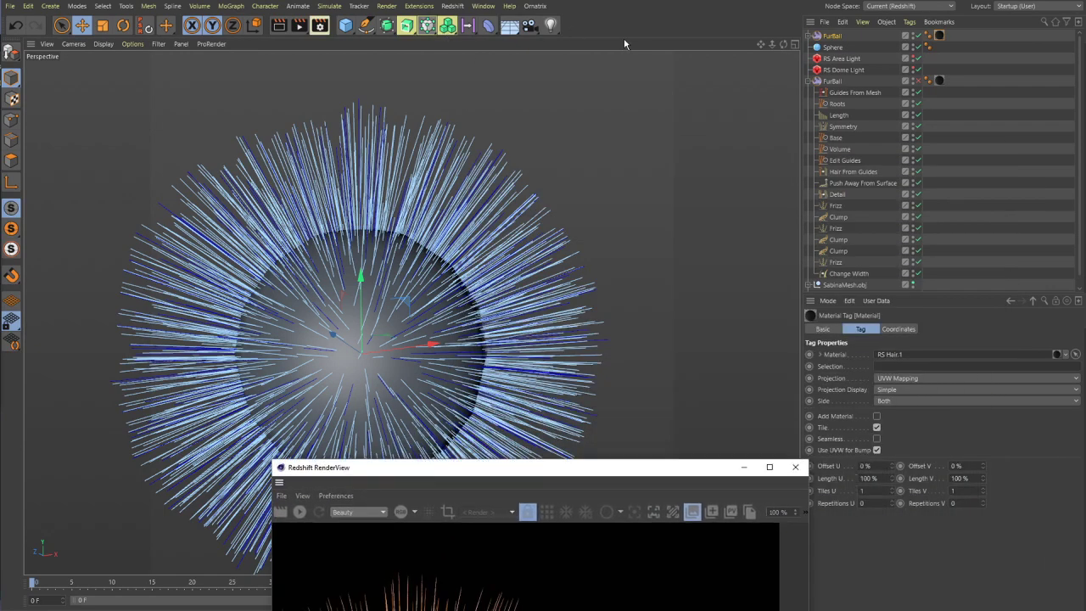
- Inspect the hair material's shader graph nodes, then close it and move the RenderView down
{"action": "double_click", "coordinate": [939, 80]}
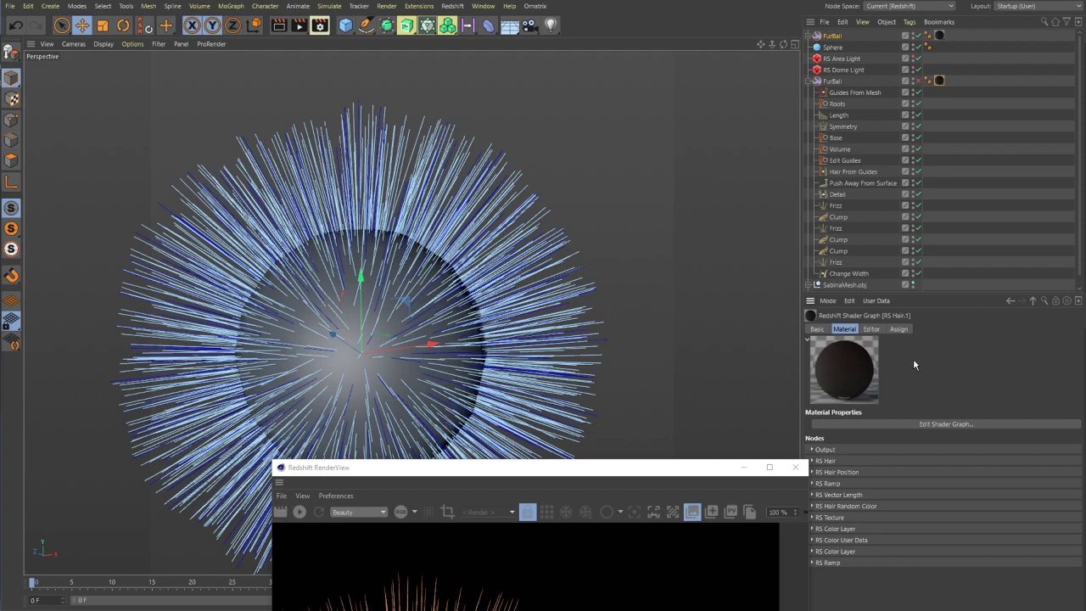
{"action": "left_click", "coordinate": [936, 424]}
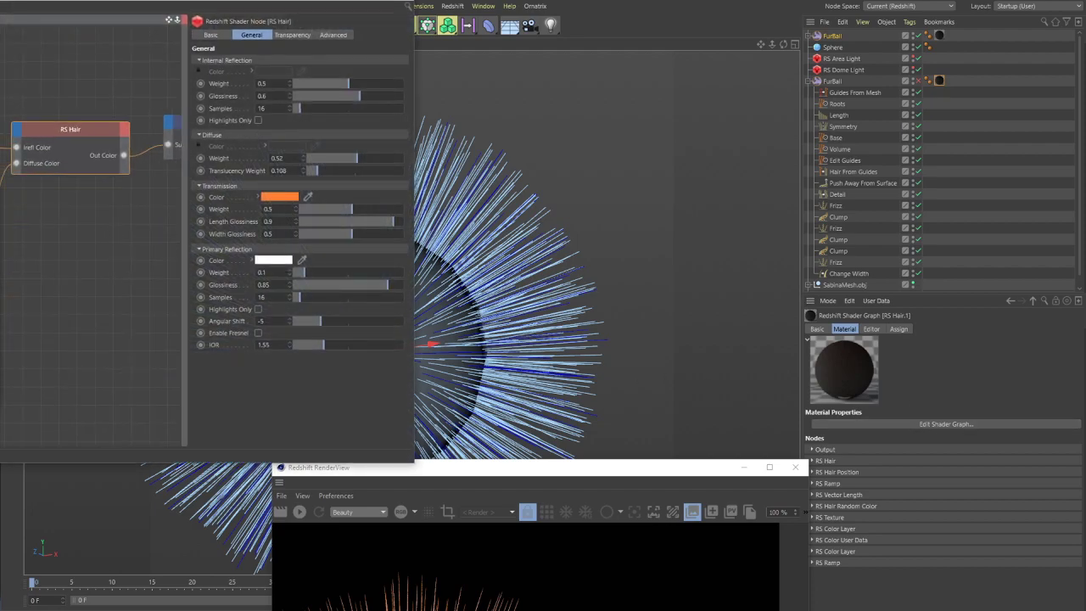
{"action": "left_click_drag", "start_coordinate": [61, 1], "coordinate": [637, 99]}
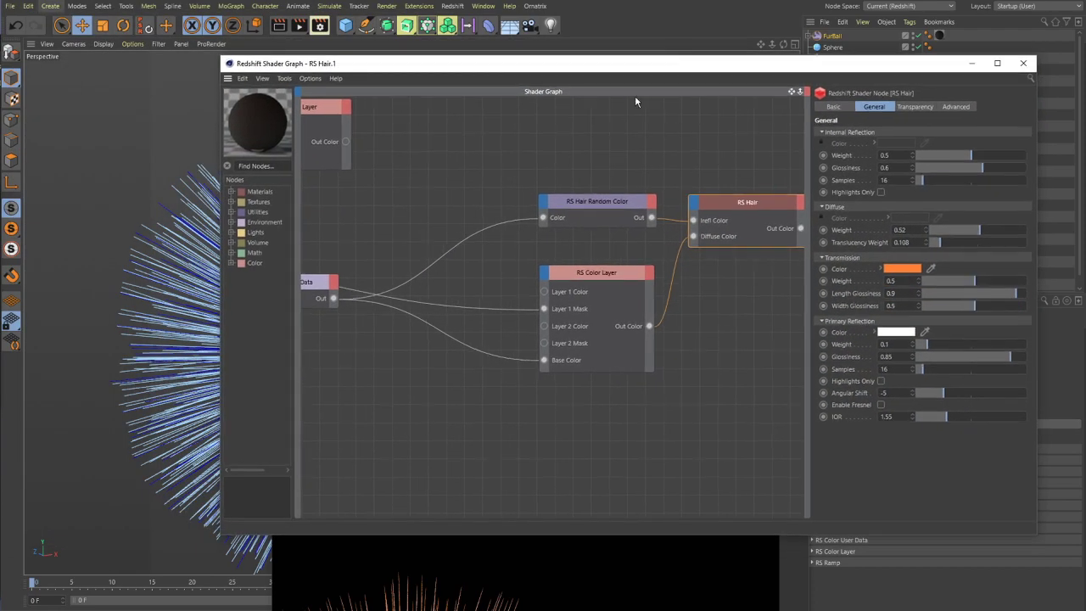
{"action": "middle_click_drag", "start_coordinate": [350, 192], "coordinate": [415, 243]}
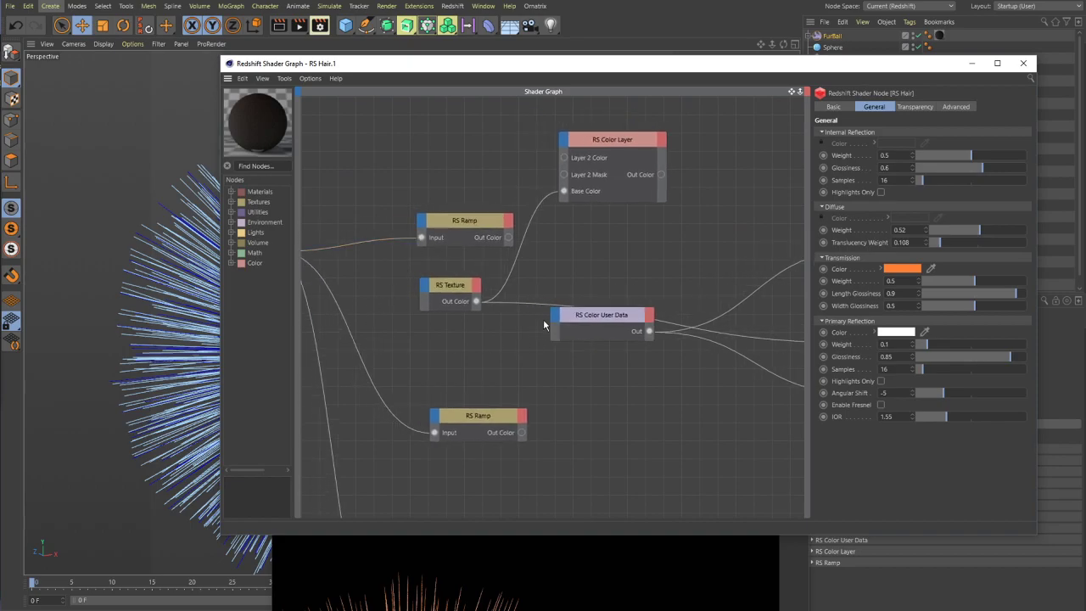
{"action": "left_click_drag", "start_coordinate": [594, 321], "coordinate": [583, 415]}
{"action": "scroll", "coordinate": [560, 307], "scroll_direction": "down", "scroll_amount": 1}
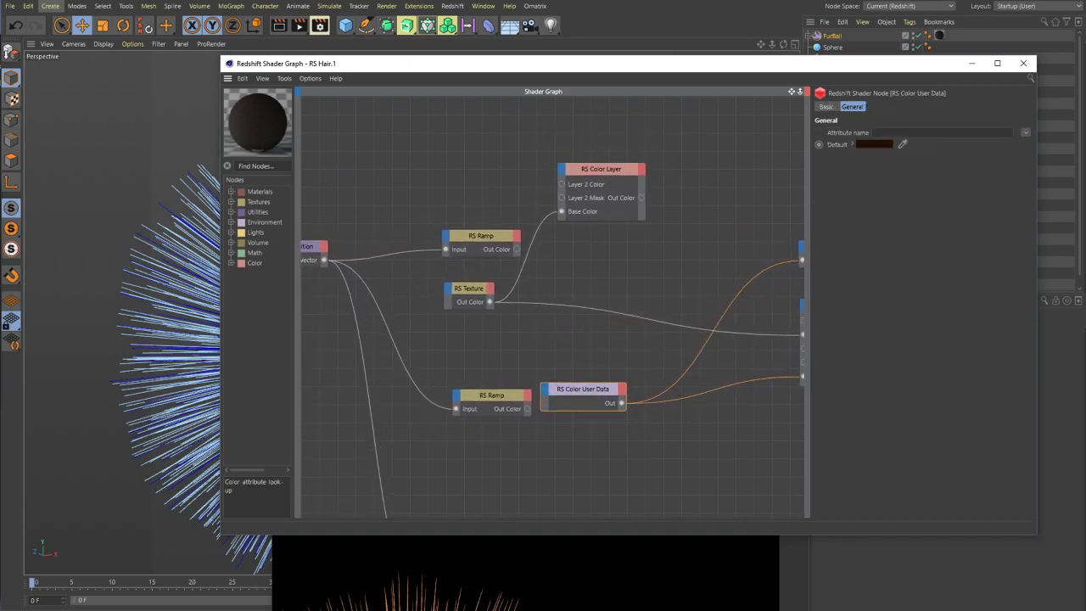
{"action": "middle_click_drag", "start_coordinate": [582, 308], "coordinate": [605, 306]}
{"action": "middle_click_drag", "start_coordinate": [798, 399], "coordinate": [308, 356]}
{"action": "middle_click_drag", "start_coordinate": [437, 274], "coordinate": [753, 267]}
{"action": "middle_click_drag", "start_coordinate": [399, 240], "coordinate": [447, 244]}
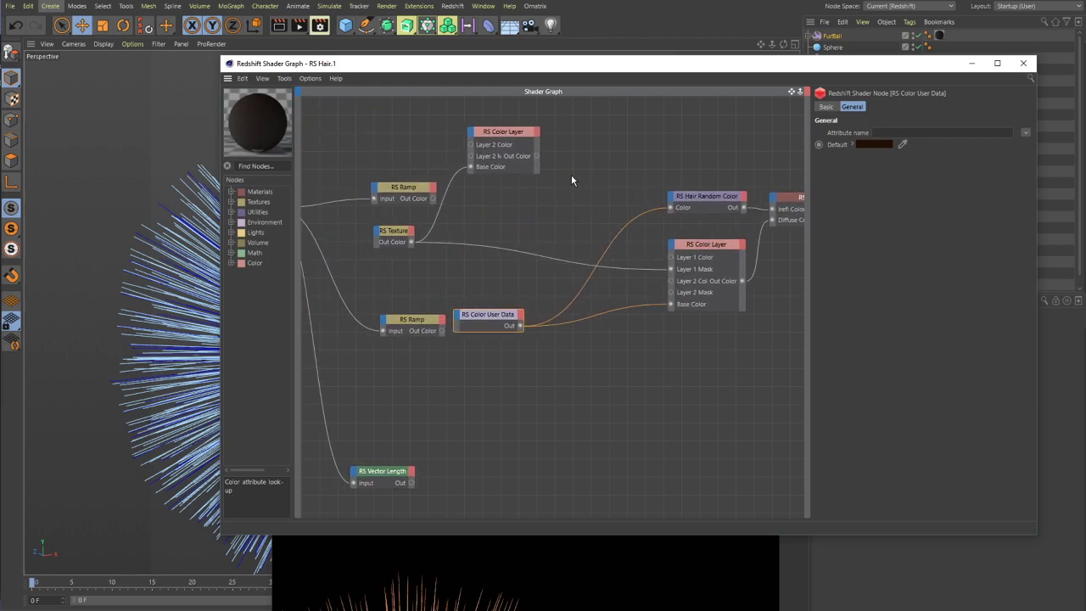
{"action": "left_click", "coordinate": [1023, 63]}
{"action": "left_click_drag", "start_coordinate": [546, 469], "coordinate": [481, 610]}
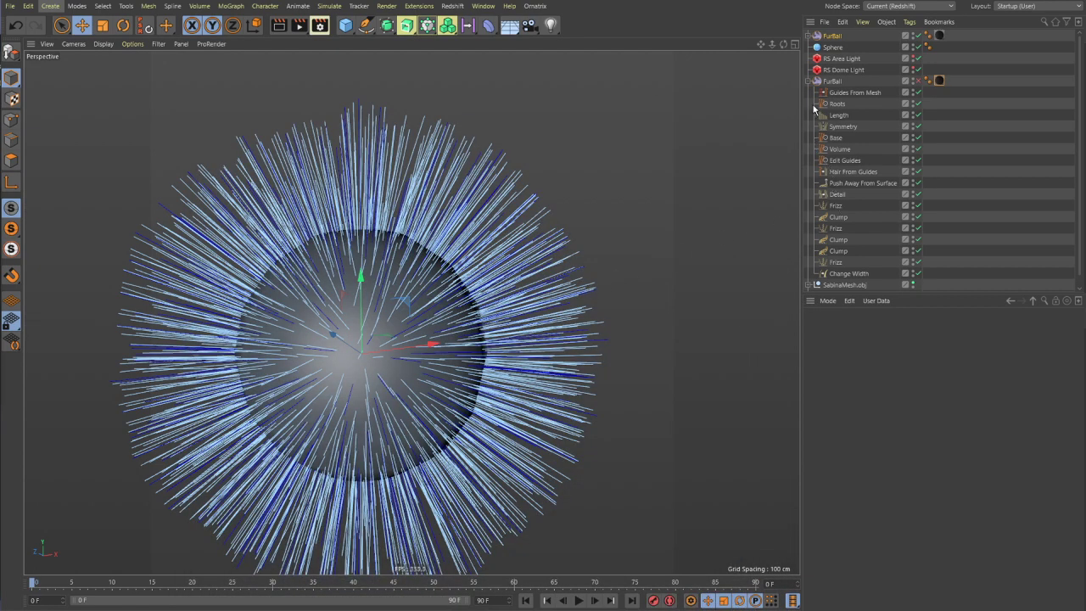
- Delete the head hair groom, RS Dome Light, RS Area Light, Null and SabineMesh.obj
{"action": "left_click", "coordinate": [835, 83]}
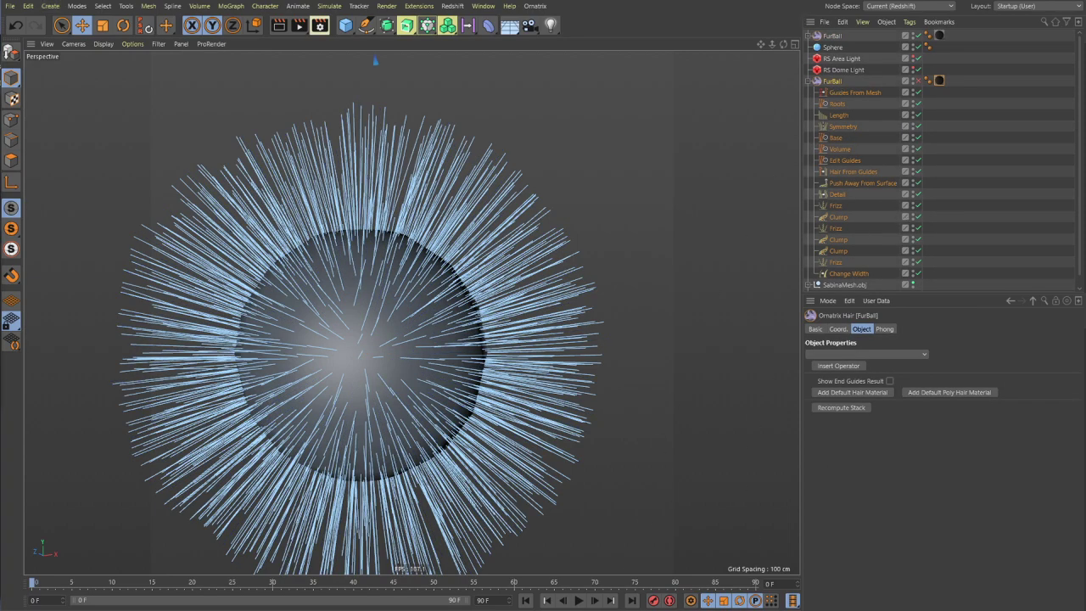
{"action": "left_click", "coordinate": [843, 90]}
{"action": "left_click", "coordinate": [840, 81]}
{"action": "key", "text": "Delete"}
{"action": "left_click", "coordinate": [842, 71]}
{"action": "key", "text": "Delete"}
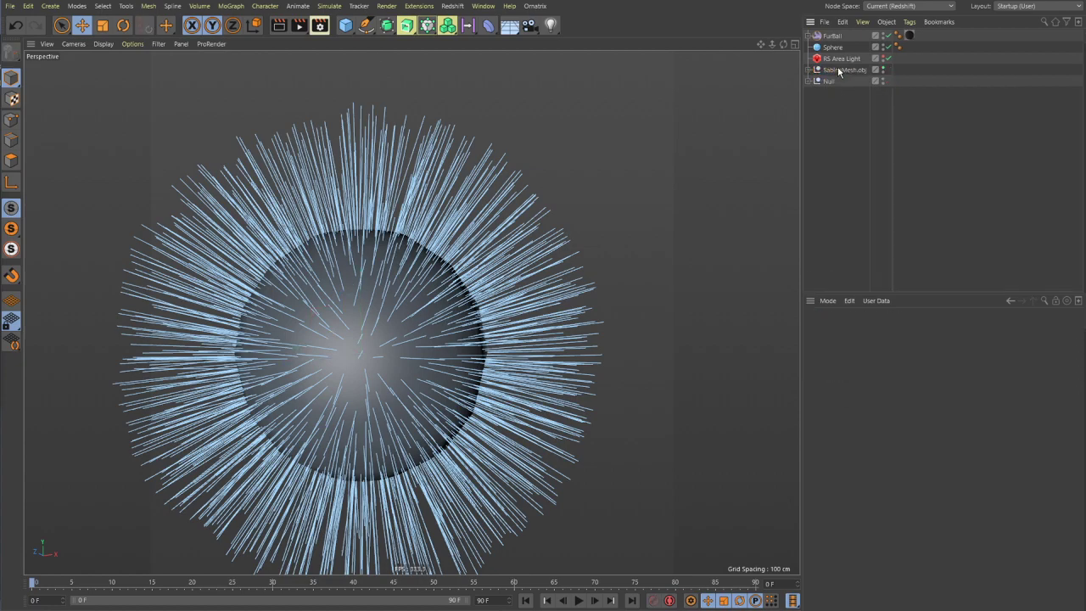
{"action": "left_click", "coordinate": [839, 58]}
{"action": "key", "text": "Delete"}
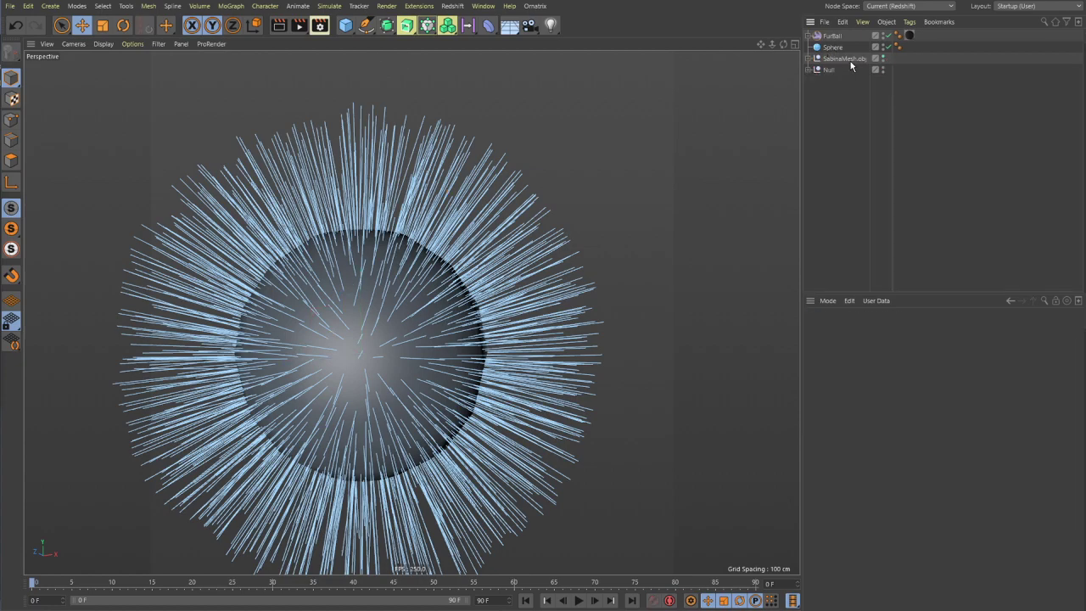
{"action": "left_click", "coordinate": [828, 69]}
{"action": "key", "text": "Delete"}
{"action": "left_click", "coordinate": [840, 59]}
{"action": "key", "text": "Delete"}
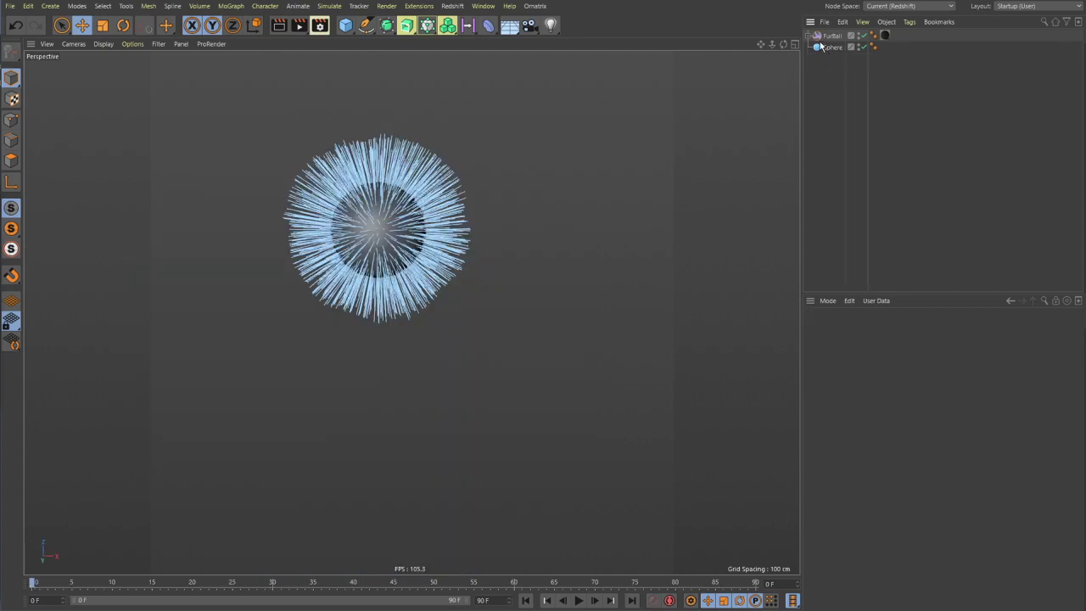
- Check the FurBall hierarchy, zoom in on the furball and select its material tag
{"action": "left_click", "coordinate": [809, 36]}
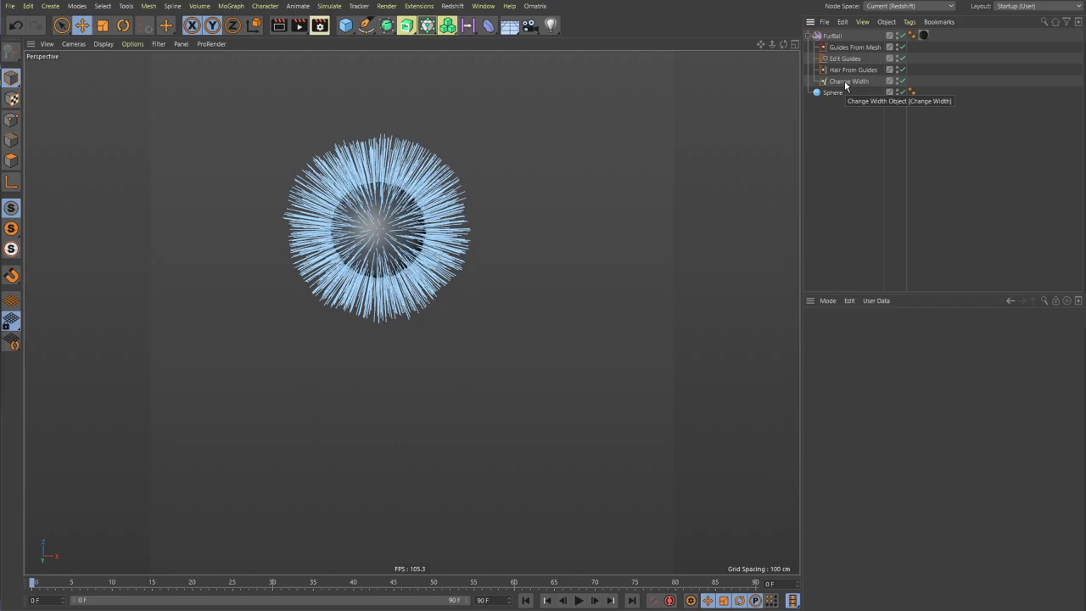
{"action": "left_click", "coordinate": [808, 36]}
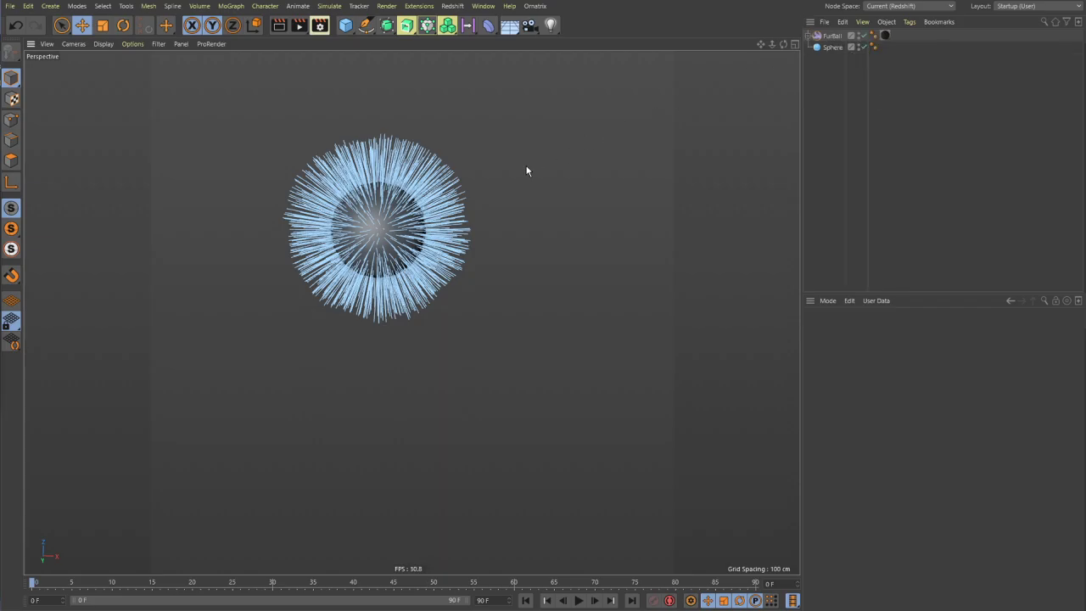
{"action": "right_click_drag", "start_coordinate": [370, 191], "coordinate": [424, 214], "text": "alt"}
{"action": "left_click", "coordinate": [885, 36]}
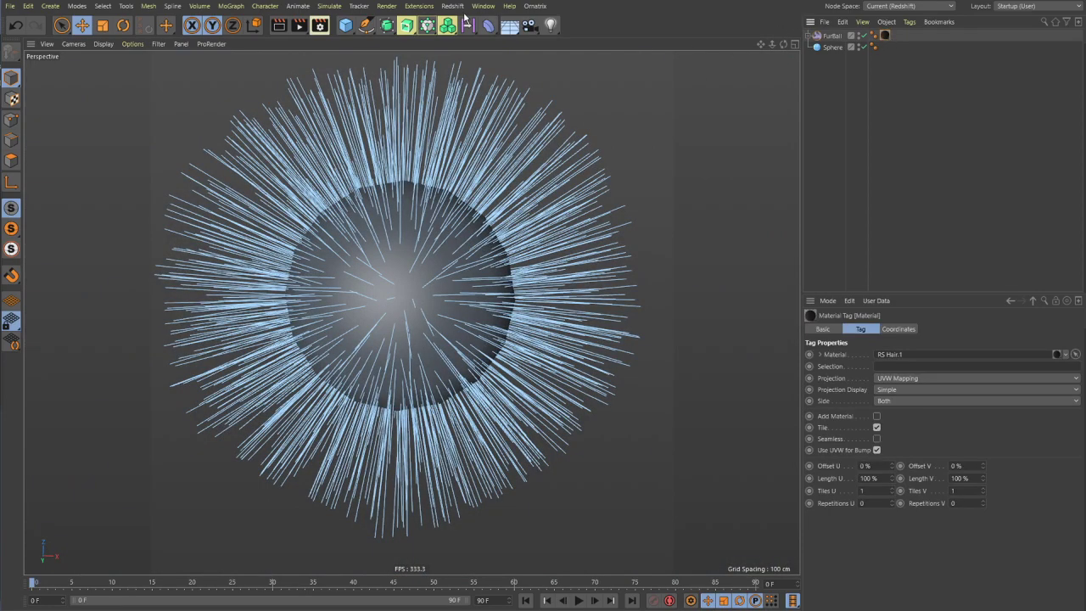
- Delete the unused materials in the Material Manager so only RS Hair.1 remains
{"action": "left_click", "coordinate": [483, 6]}
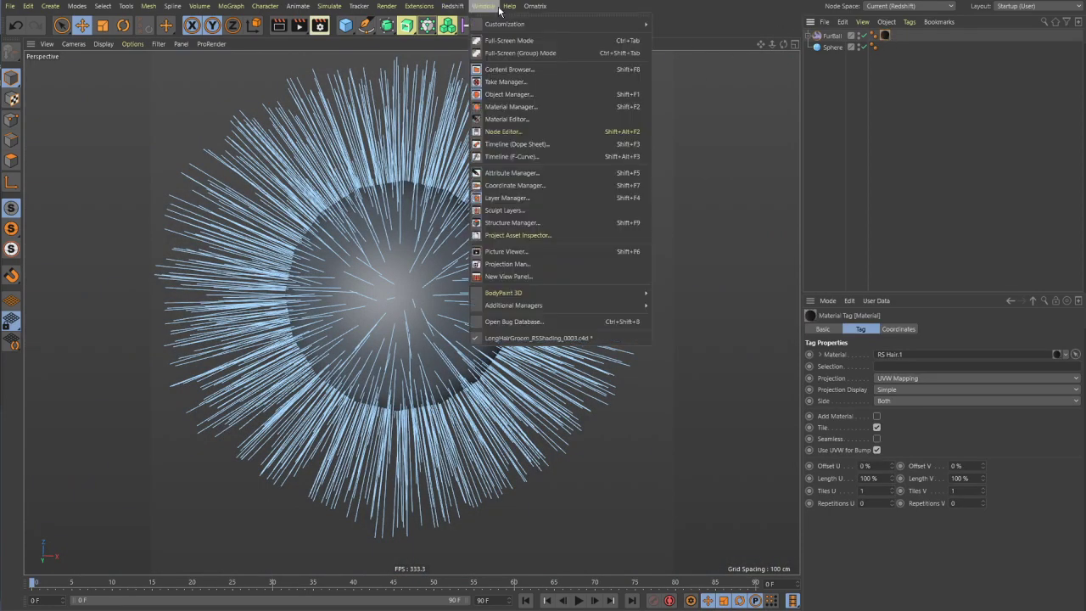
{"action": "left_click", "coordinate": [518, 107]}
{"action": "left_click_drag", "start_coordinate": [945, 159], "coordinate": [486, 129]}
{"action": "key", "text": "Delete"}
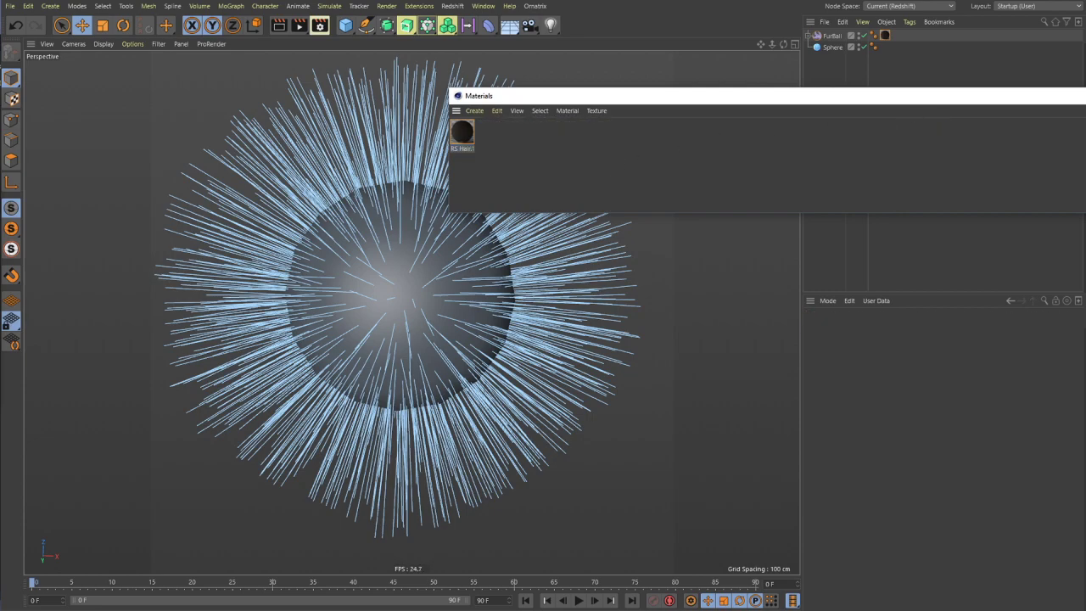
{"action": "left_click", "coordinate": [1084, 95]}
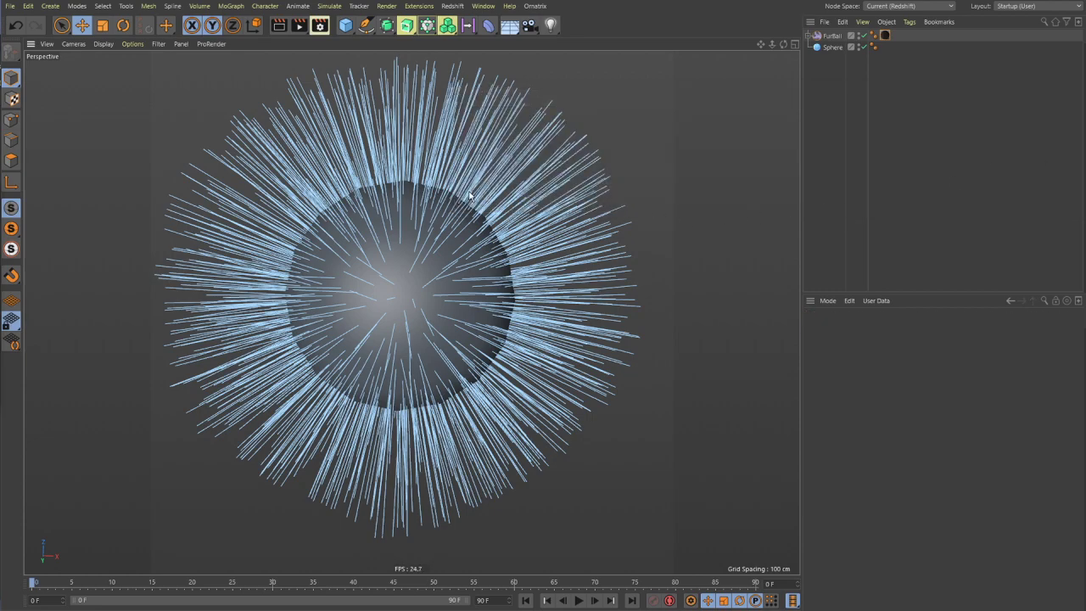
- Save the fur ball and sphere project, then undo the last change
{"action": "scroll", "coordinate": [443, 196], "scroll_direction": "down", "scroll_amount": 2}
{"action": "left_click", "coordinate": [10, 6]}
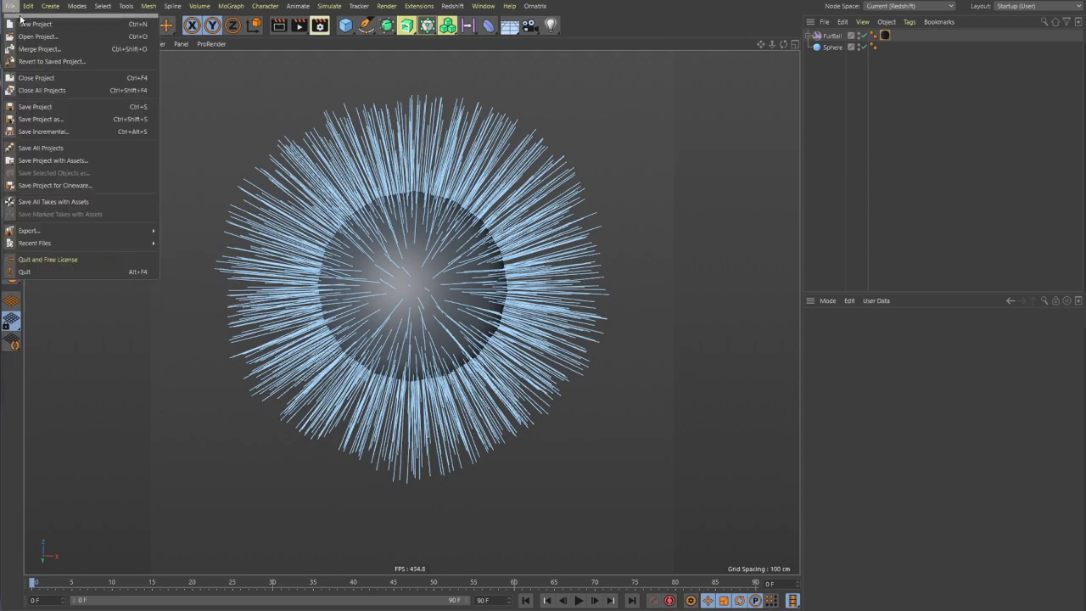
{"action": "left_click", "coordinate": [41, 108]}
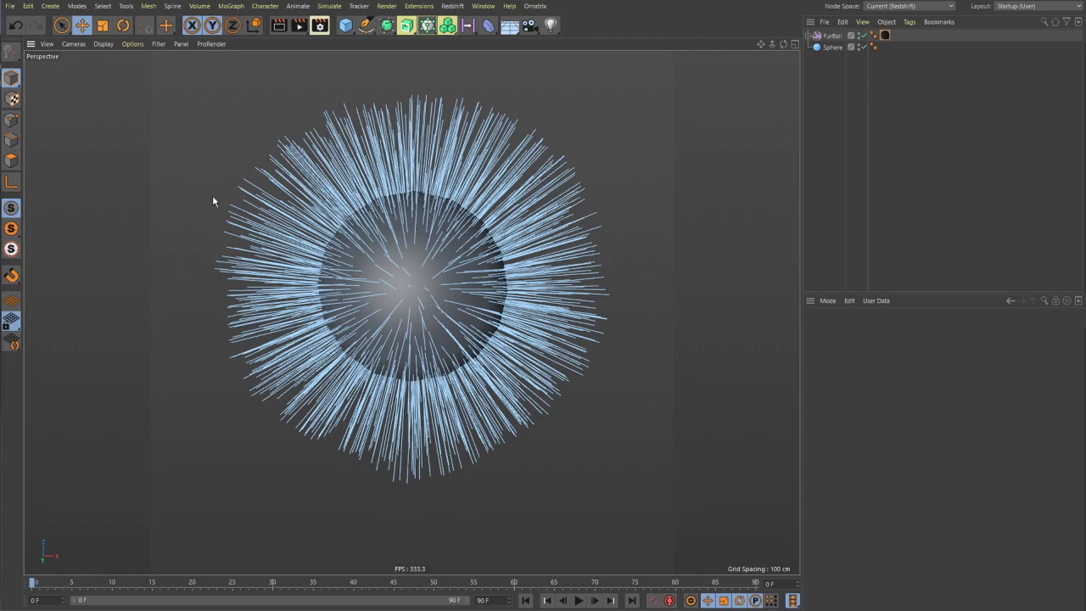
{"action": "key", "text": "ctrl+z"}
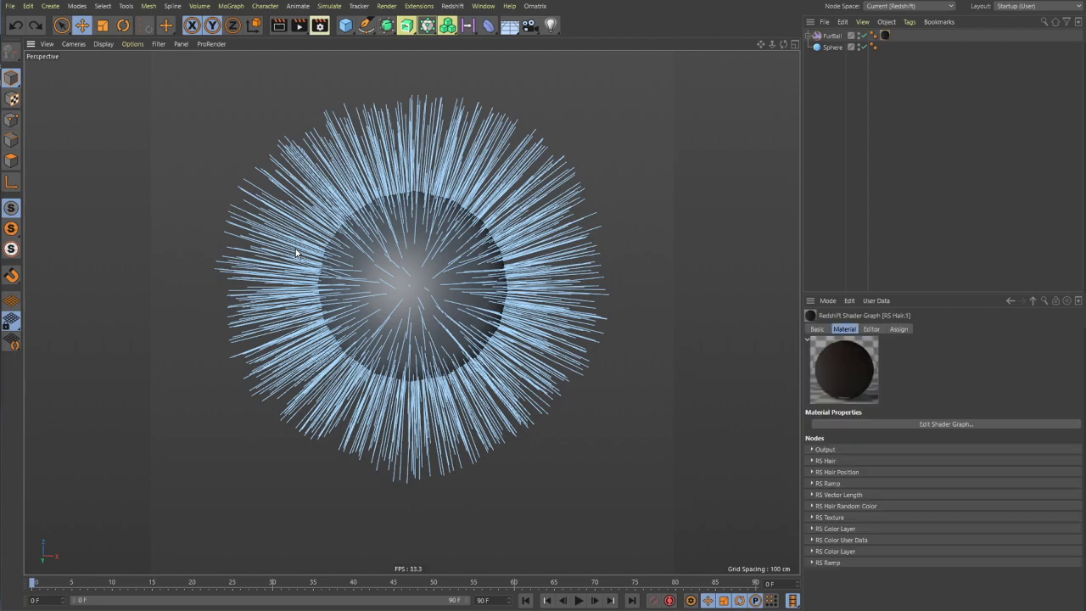
- Redo to restore the head mesh, lights and head hair groom, and enable that groom
{"action": "key", "text": "ctrl+y"}
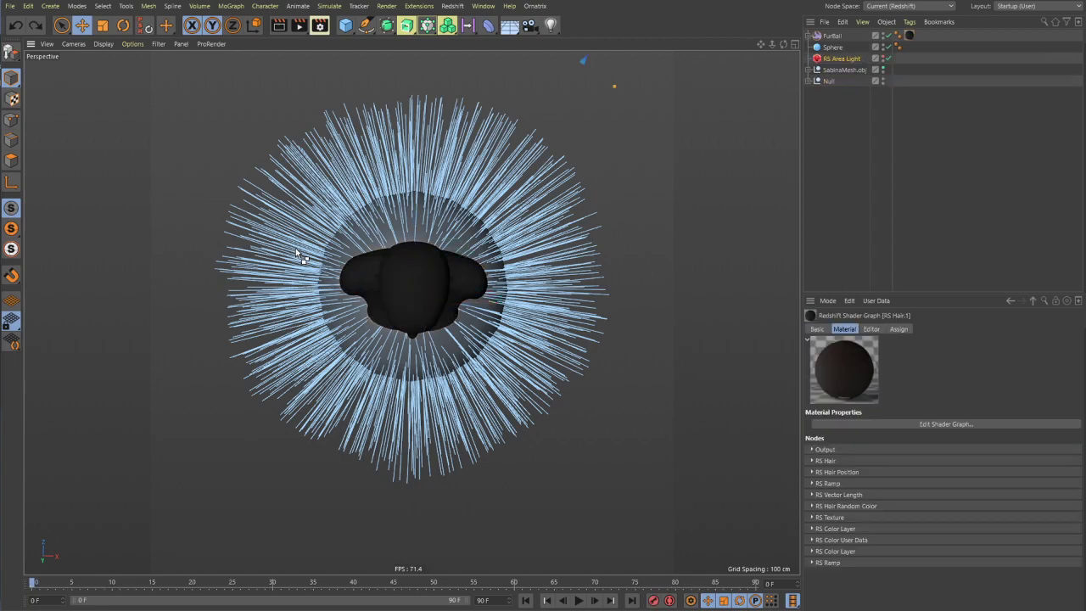
{"action": "key", "text": "ctrl+y"}
{"action": "key", "text": "ctrl+y"}
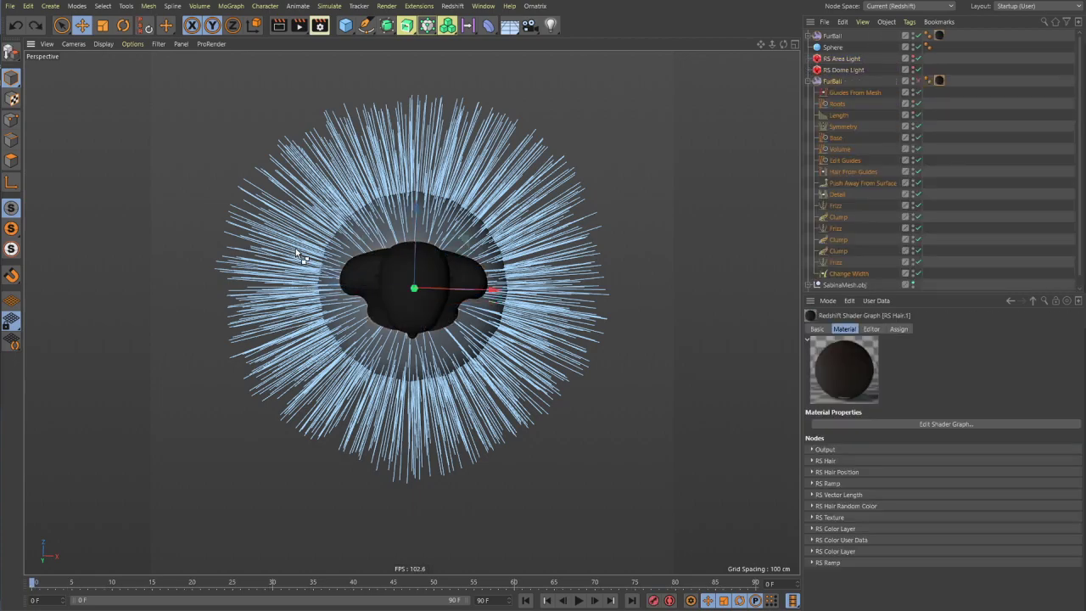
{"action": "key", "text": "ctrl+y"}
{"action": "key", "text": "ctrl+y"}
{"action": "key", "text": "ctrl+y"}
{"action": "key", "text": "ctrl+y"}
{"action": "key", "text": "ctrl+y"}
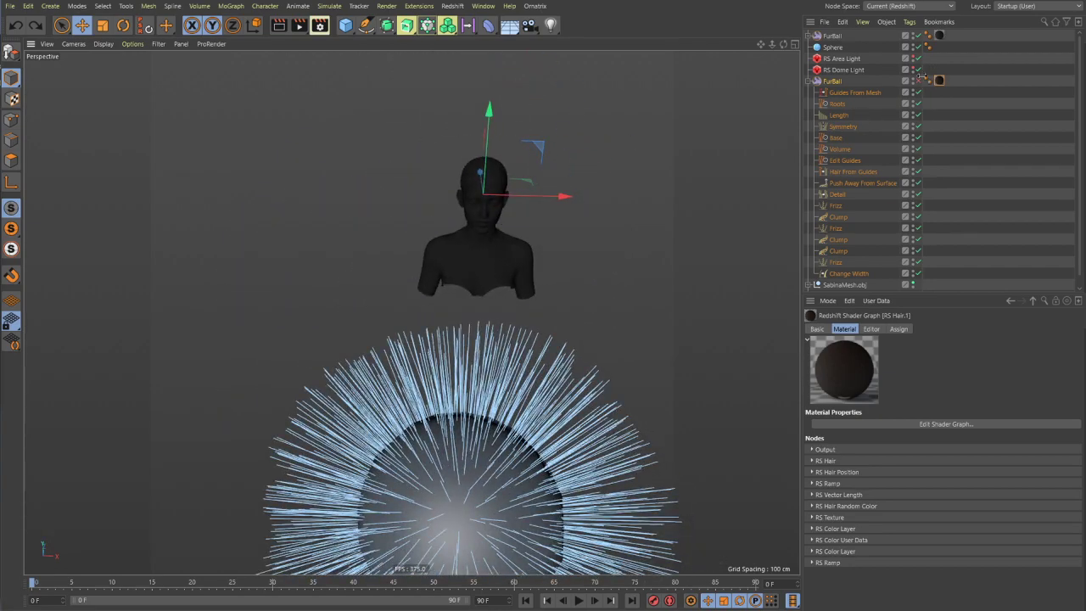
{"action": "left_click", "coordinate": [917, 81]}
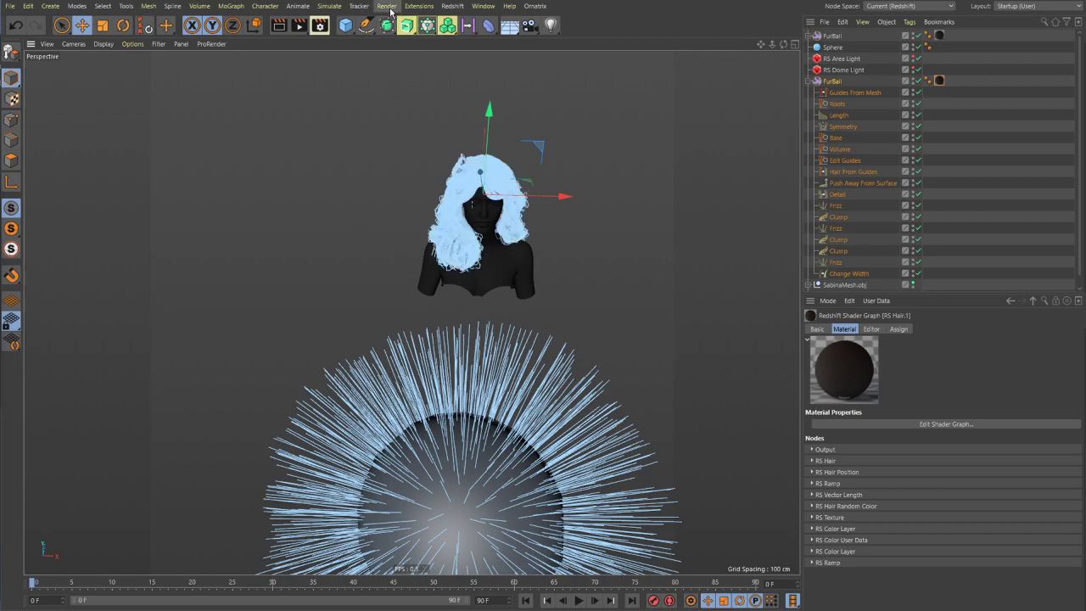
- Inspect the head and its hair up close, then collapse the groom's modifier list
{"action": "left_click_drag", "start_coordinate": [353, 238], "coordinate": [400, 206], "text": "alt"}
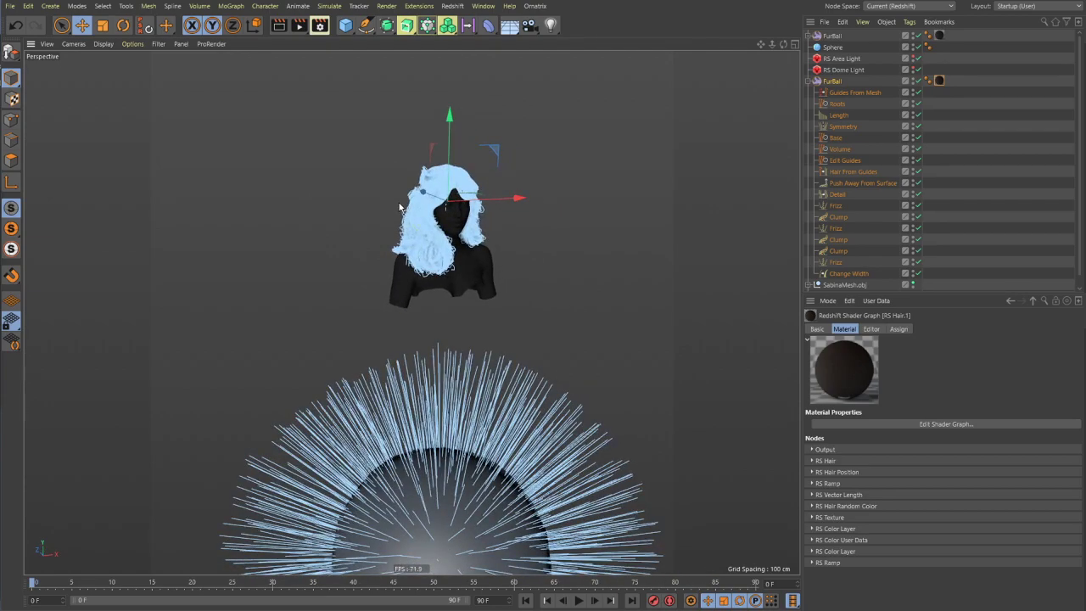
{"action": "right_click_drag", "start_coordinate": [454, 240], "coordinate": [496, 250], "text": "alt"}
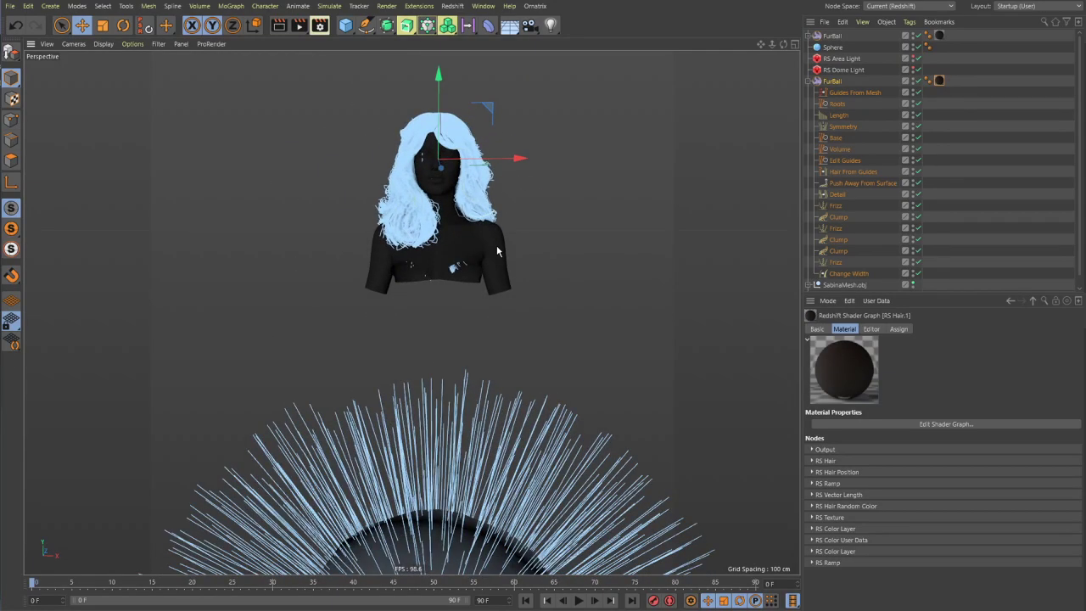
{"action": "right_click_drag", "start_coordinate": [500, 301], "coordinate": [445, 151], "text": "alt"}
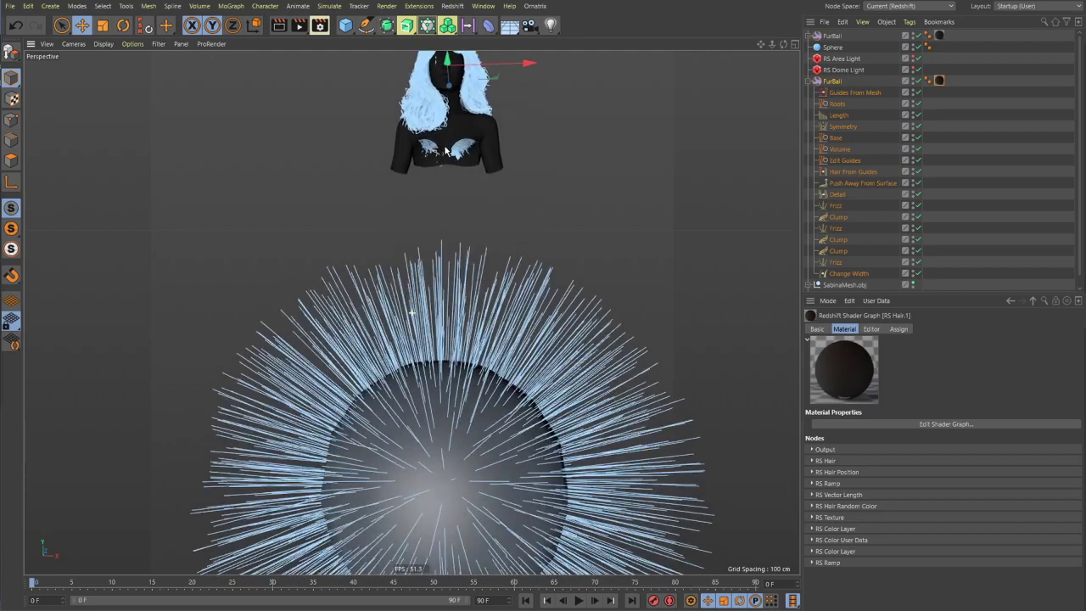
{"action": "middle_click_drag", "start_coordinate": [445, 150], "coordinate": [434, 277], "text": "alt"}
{"action": "right_click_drag", "start_coordinate": [435, 276], "coordinate": [511, 310], "text": "alt"}
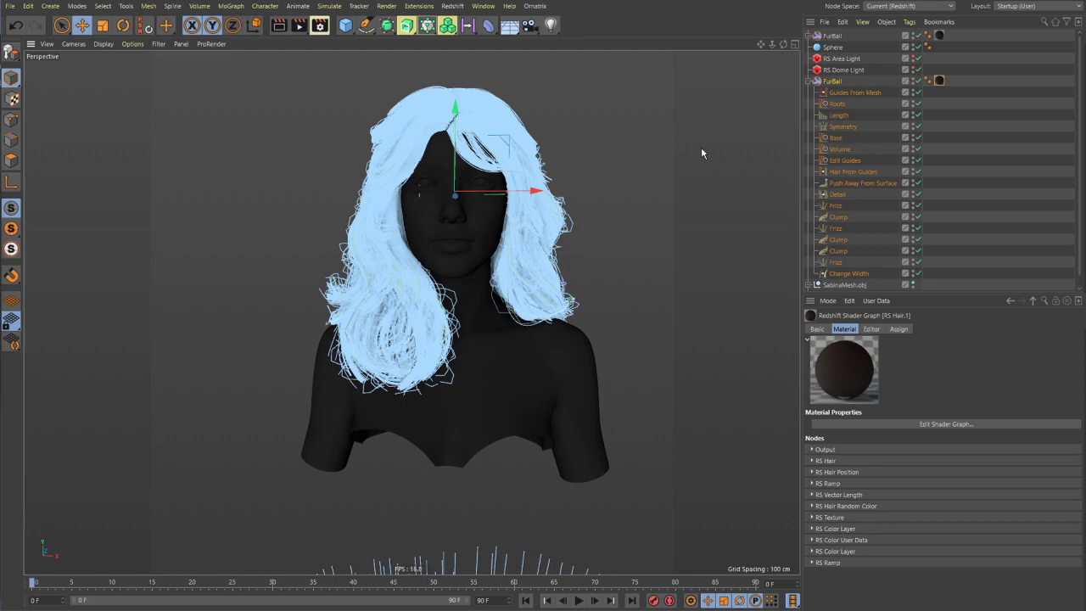
{"action": "left_click", "coordinate": [806, 82]}
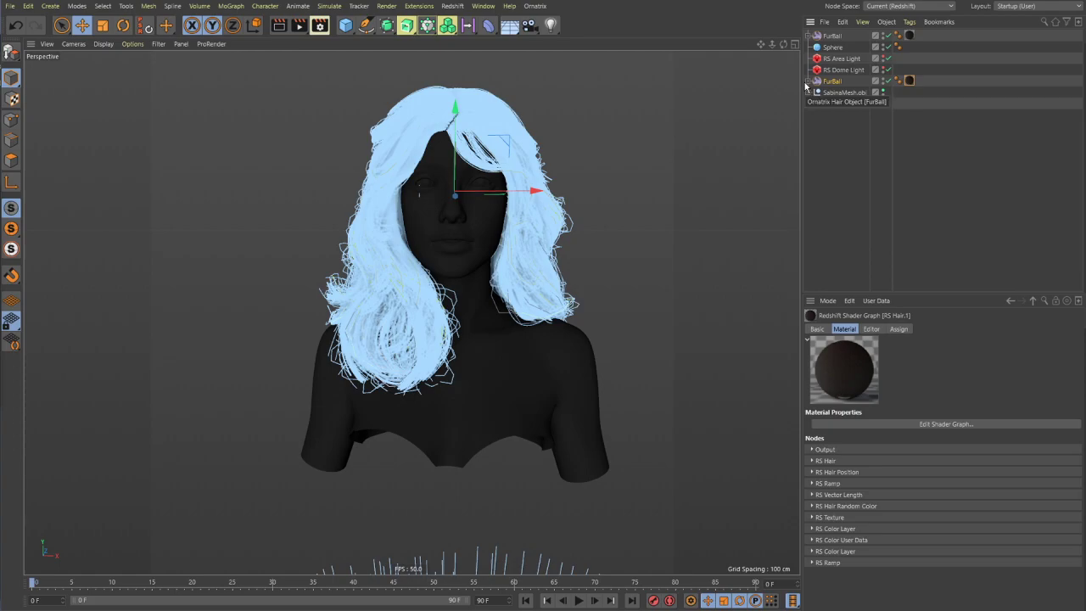
- Delete the Null object and the head's hair groom FurBall
{"action": "left_click", "coordinate": [826, 122]}
{"action": "left_click", "coordinate": [827, 104]}
{"action": "key", "text": "Delete"}
{"action": "left_click", "coordinate": [839, 92]}
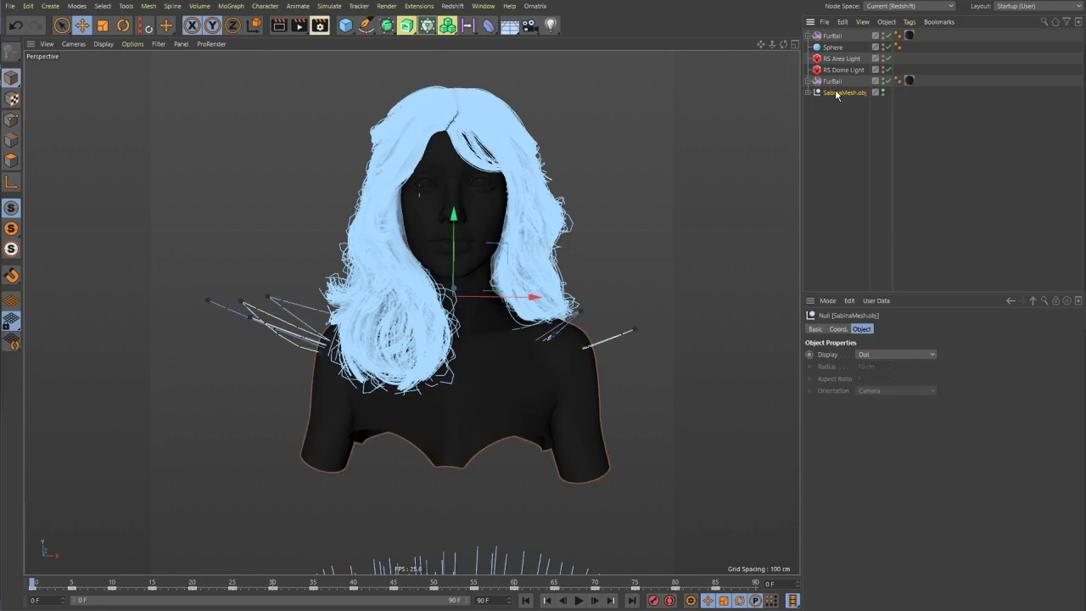
{"action": "key", "text": "Up"}
{"action": "key", "text": "Delete"}
- Delete SabinaMesh.obj, the RS Dome Light and the RS Area Light
{"action": "left_click", "coordinate": [840, 79]}
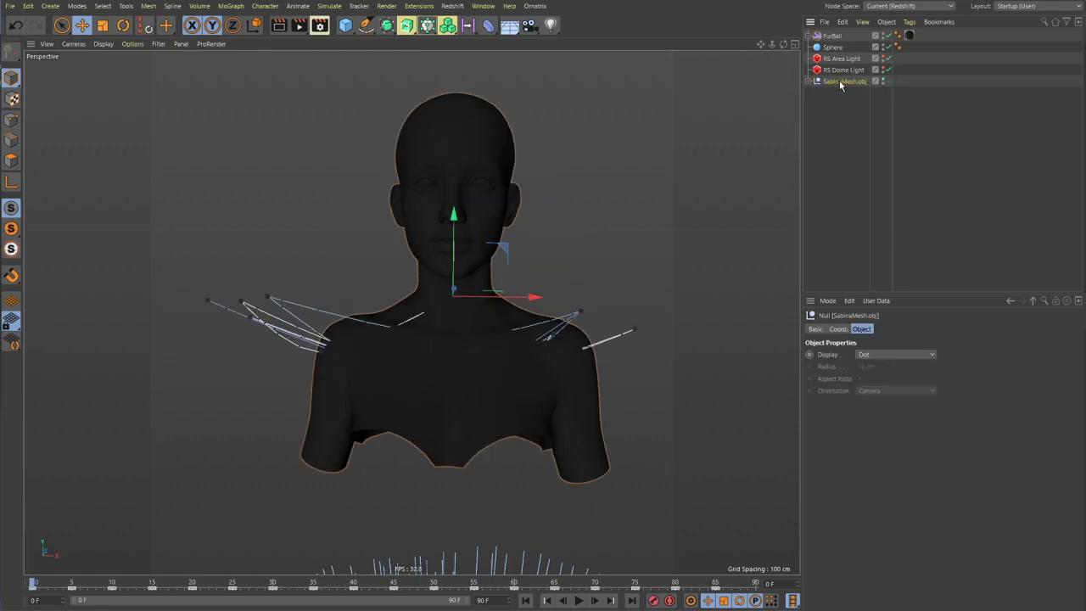
{"action": "key", "text": "Delete"}
{"action": "left_click", "coordinate": [838, 69]}
{"action": "key", "text": "Delete"}
{"action": "left_click", "coordinate": [840, 59]}
{"action": "key", "text": "Delete"}
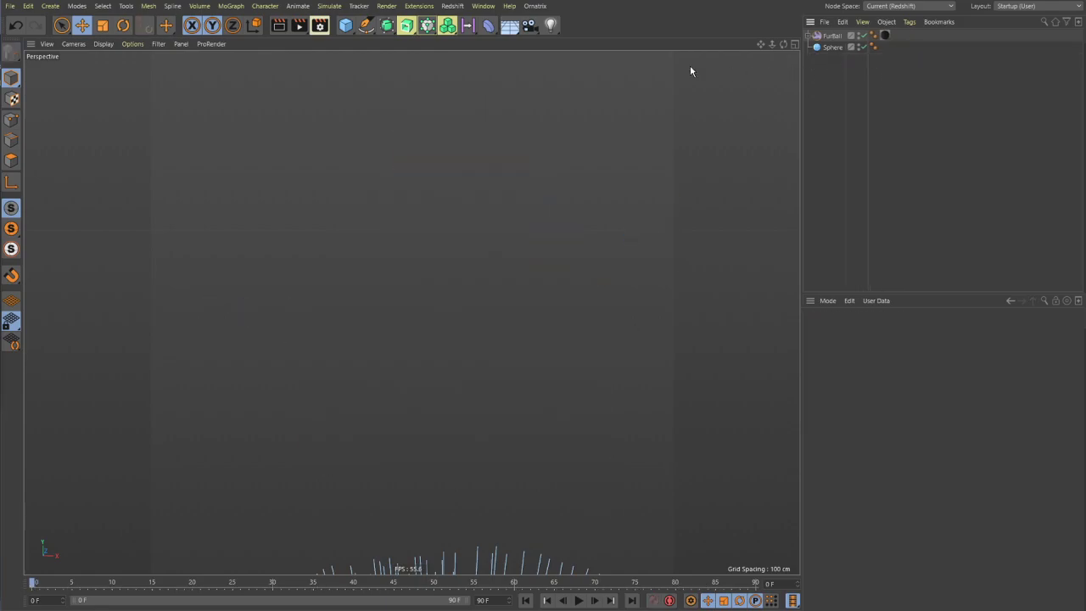
- Delete all remaining materials in the Material Manager
{"action": "left_click", "coordinate": [488, 7]}
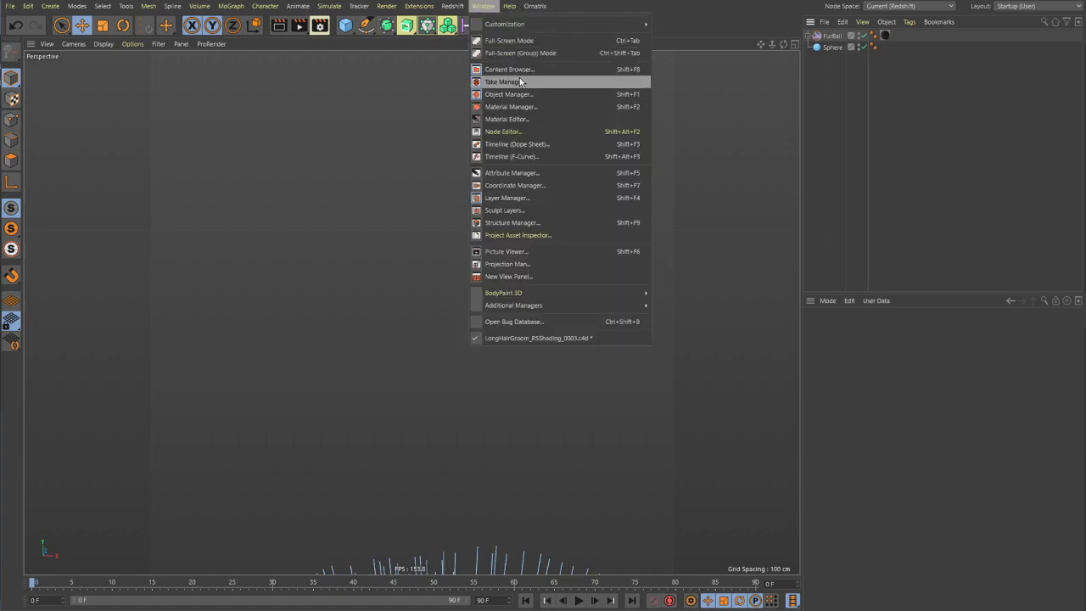
{"action": "left_click", "coordinate": [512, 107]}
{"action": "left_click_drag", "start_coordinate": [917, 160], "coordinate": [487, 128]}
{"action": "key", "text": "Delete"}
{"action": "left_click_drag", "start_coordinate": [552, 96], "coordinate": [467, 123]}
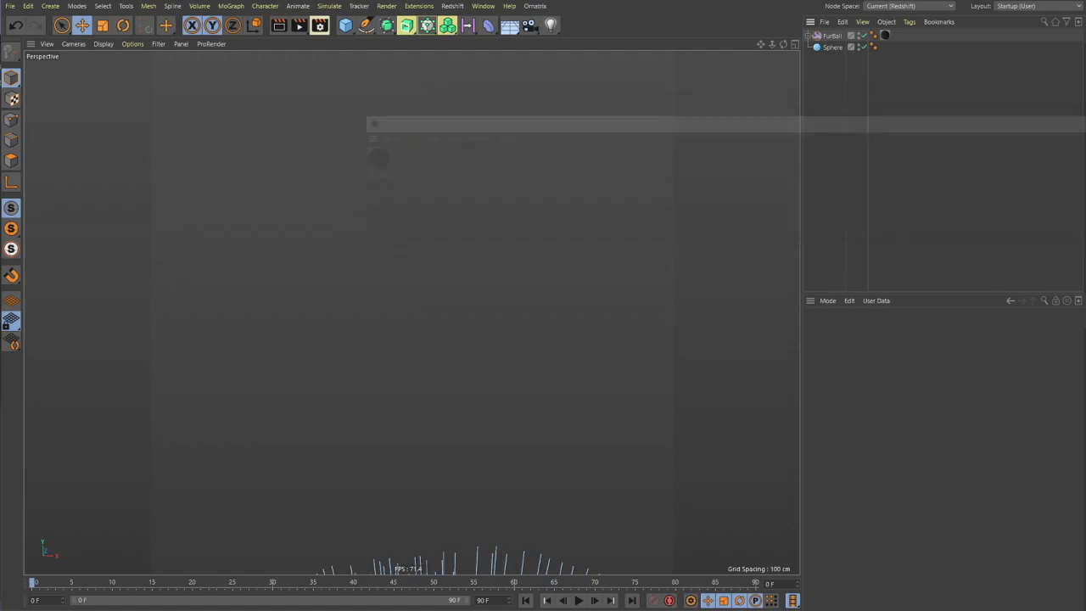
- Save the project as 'HairShadingSample' and switch to Streamlabs OBS
{"action": "left_click", "coordinate": [10, 6]}
{"action": "left_click", "coordinate": [54, 119]}
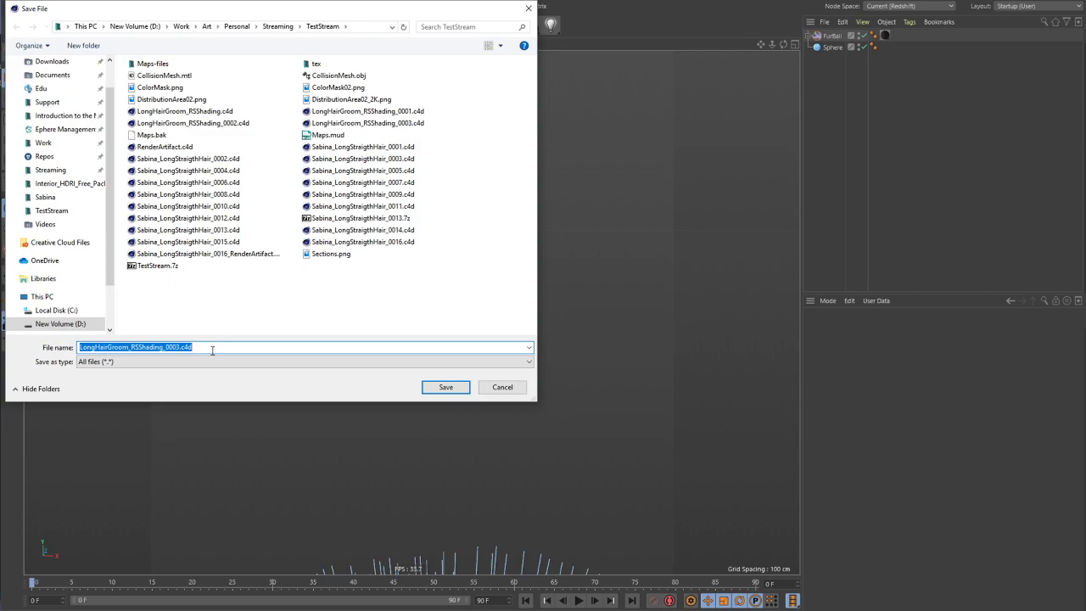
{"action": "type", "text": "Shad"}
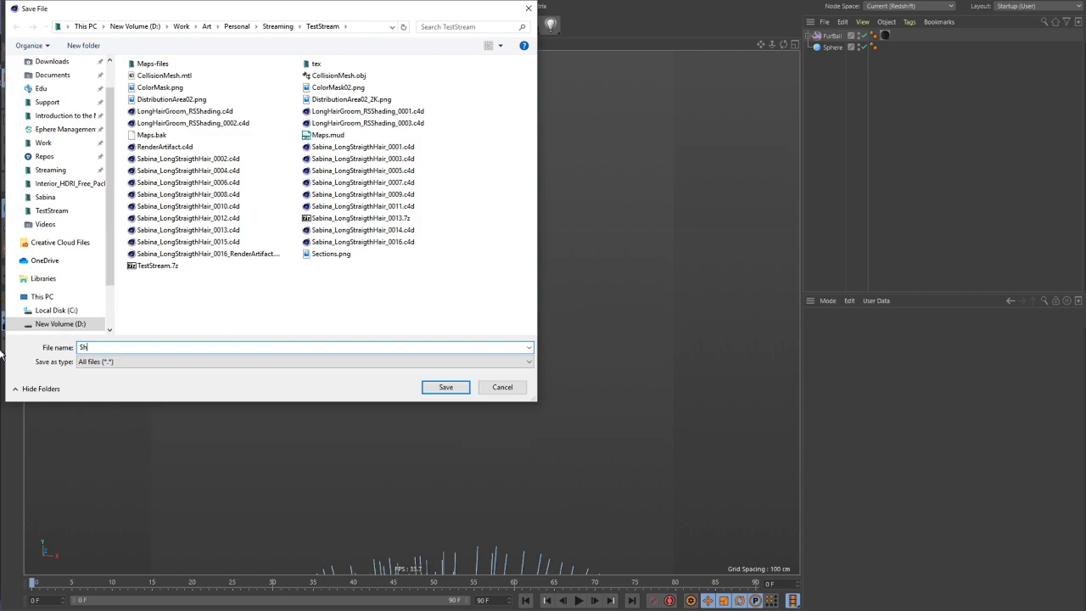
{"action": "key", "text": "BackSpace"}
{"action": "key", "text": "BackSpace"}
{"action": "key", "text": "BackSpace"}
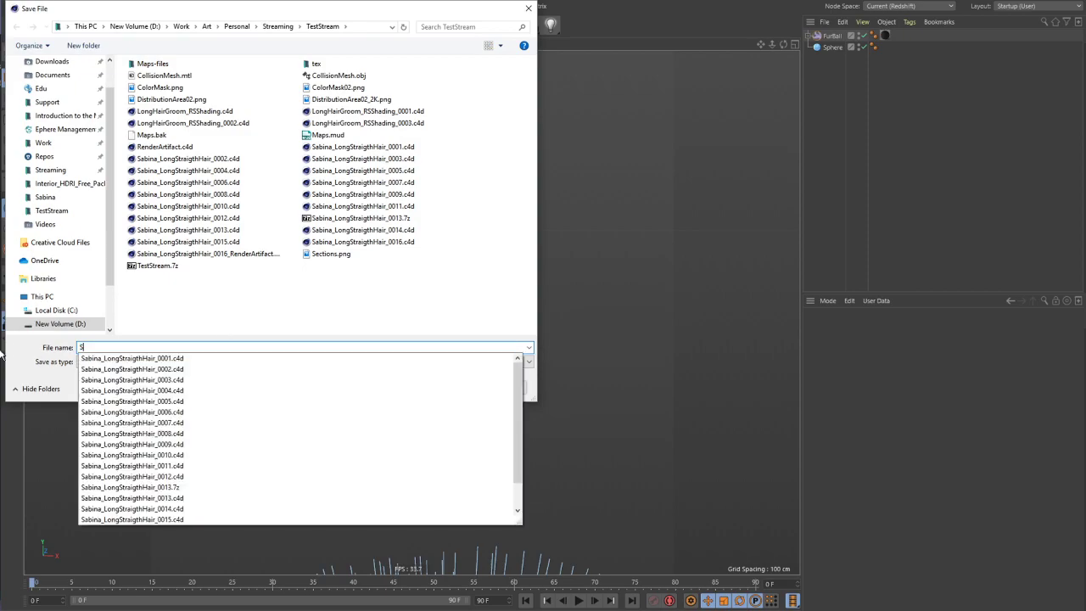
{"action": "type", "text": "HairSha"}
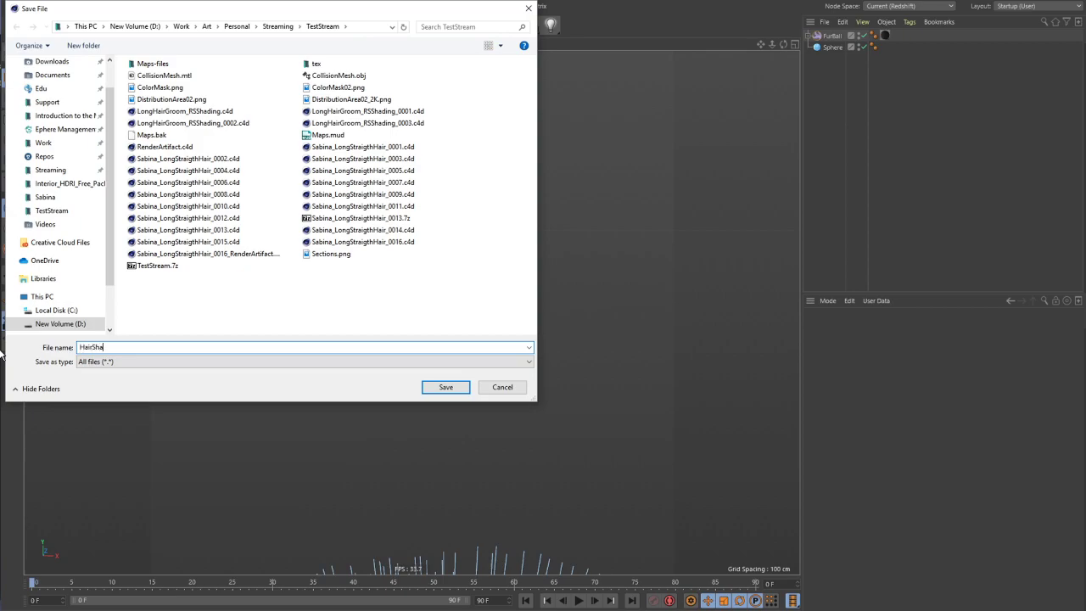
{"action": "type", "text": "dingSample"}
{"action": "key", "text": "Return"}
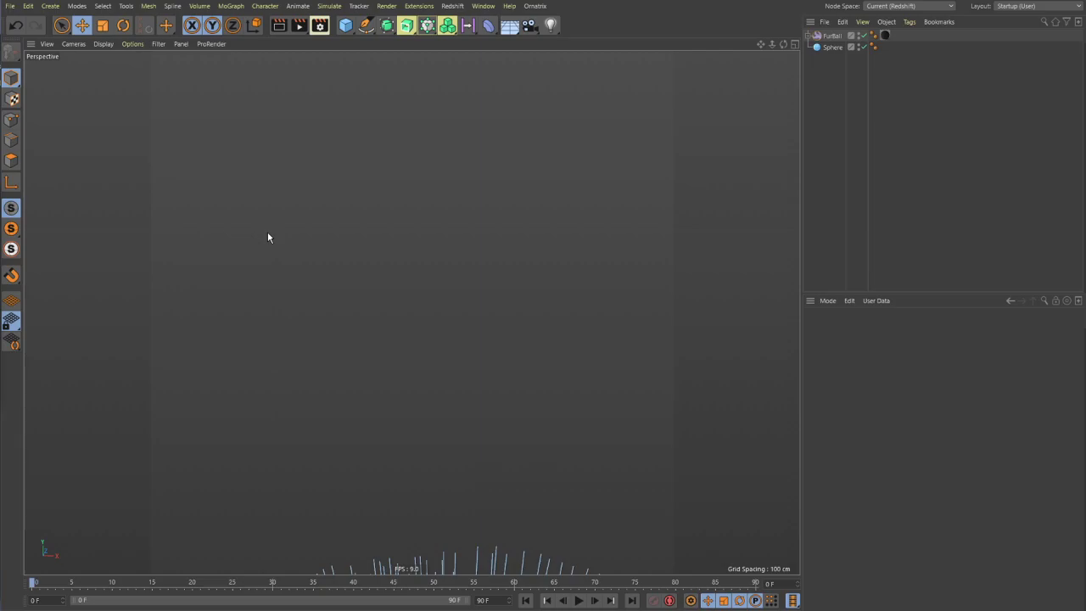
{"action": "mouse_move", "coordinate": [3, 226]}
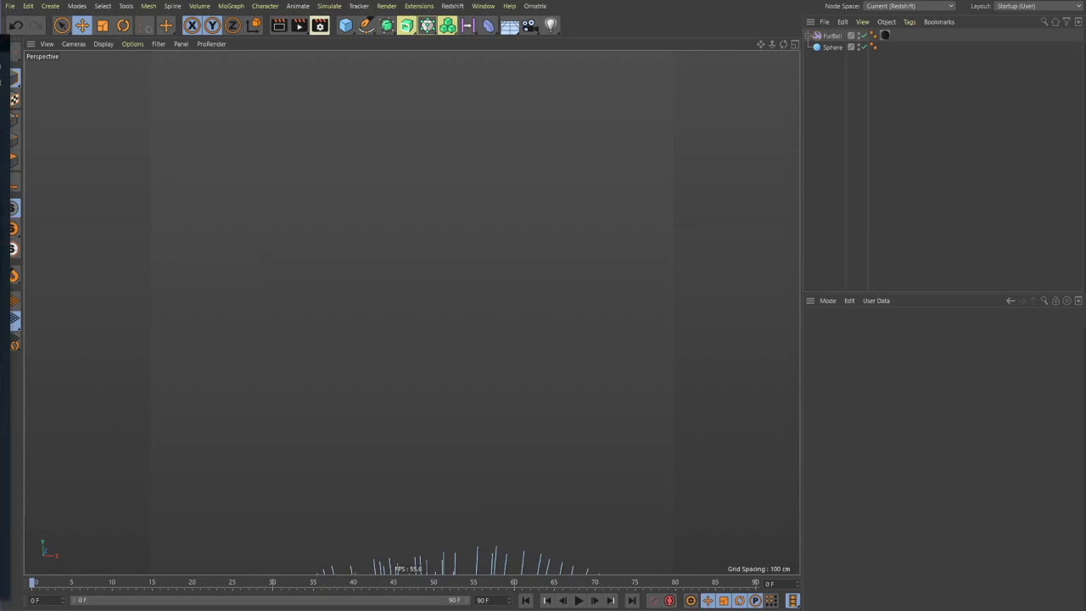
{"action": "left_click", "coordinate": [15, 414]}
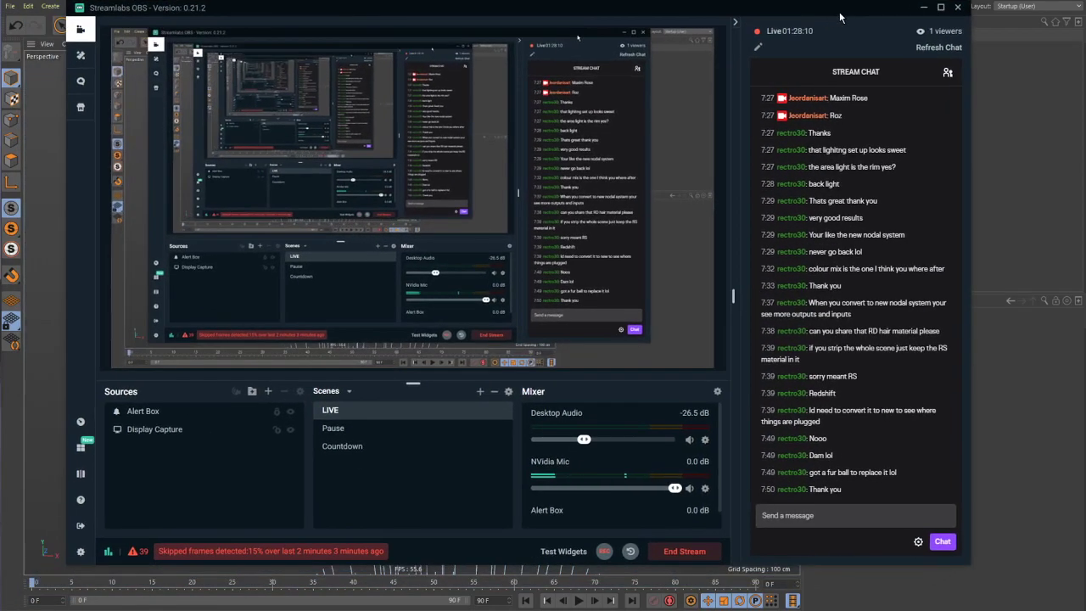